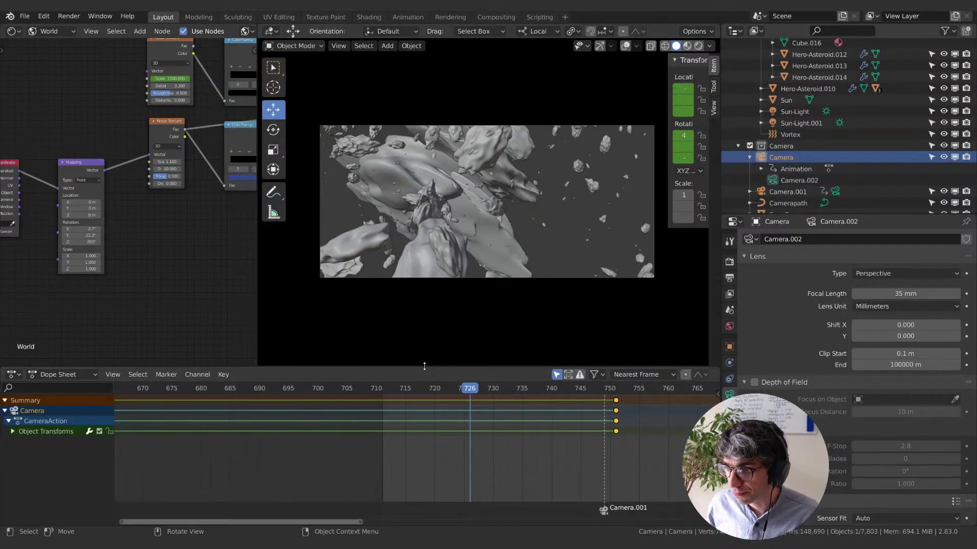
Enlarge the 3D viewport by shrinking the timeline area, collapse the Camera object's hierarchy and select ScanCone.
drag(423, 367, 425, 410)
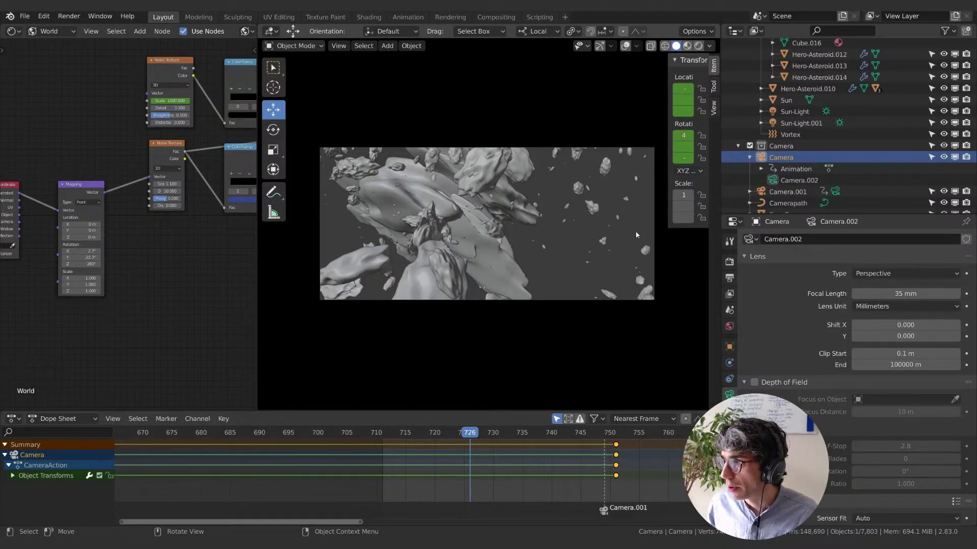
click(749, 157)
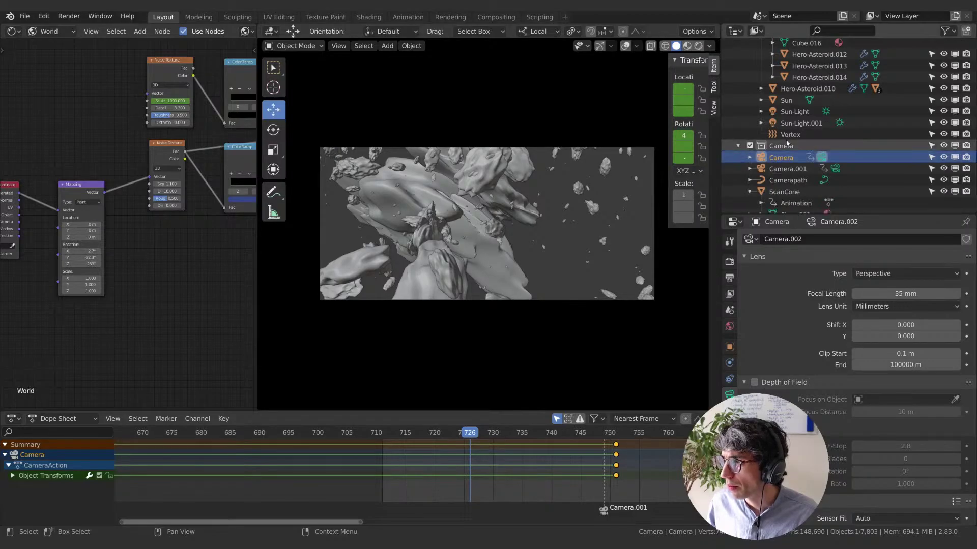
click(784, 191)
scroll(786, 193, up, 1)
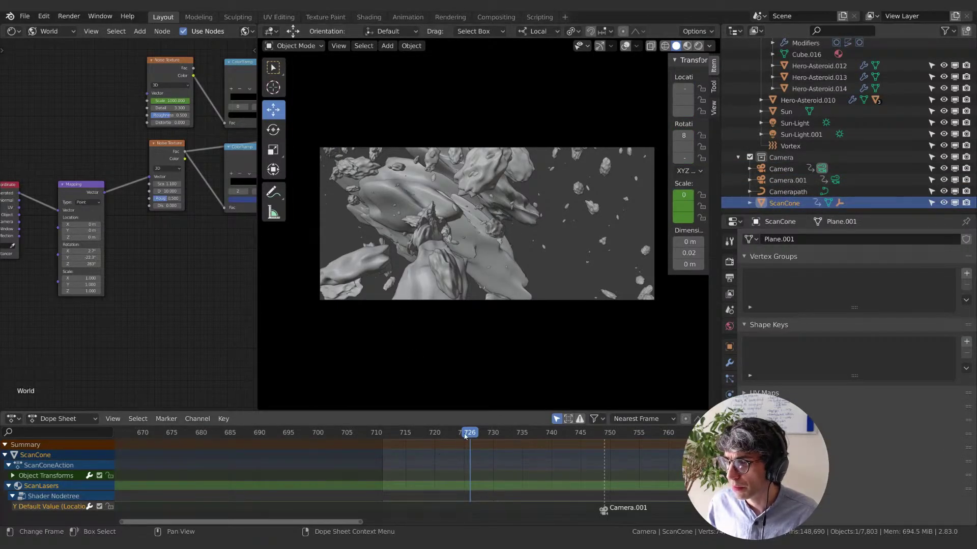
Scrub the animation through the second camera's shot and stop at frame 842.
drag(469, 433, 517, 439)
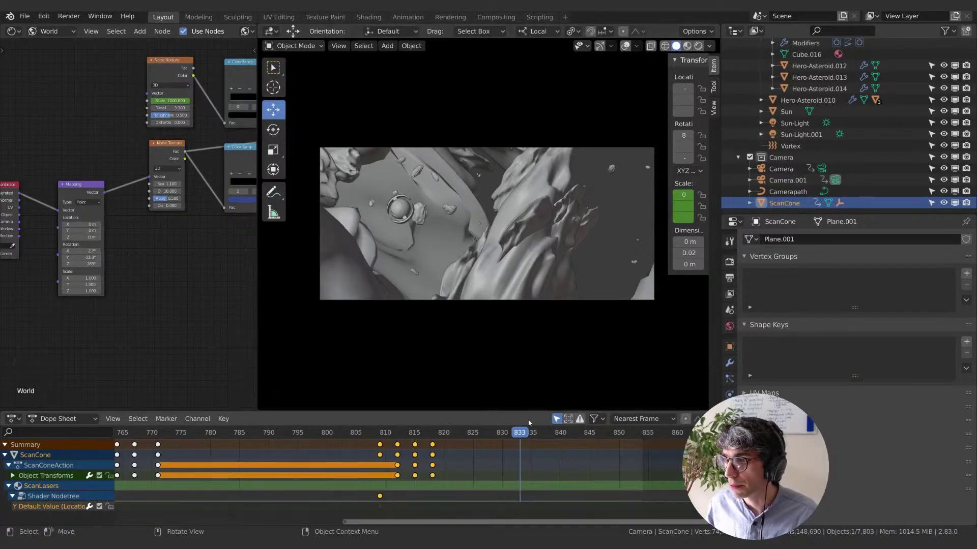
click(228, 433)
drag(228, 433, 490, 432)
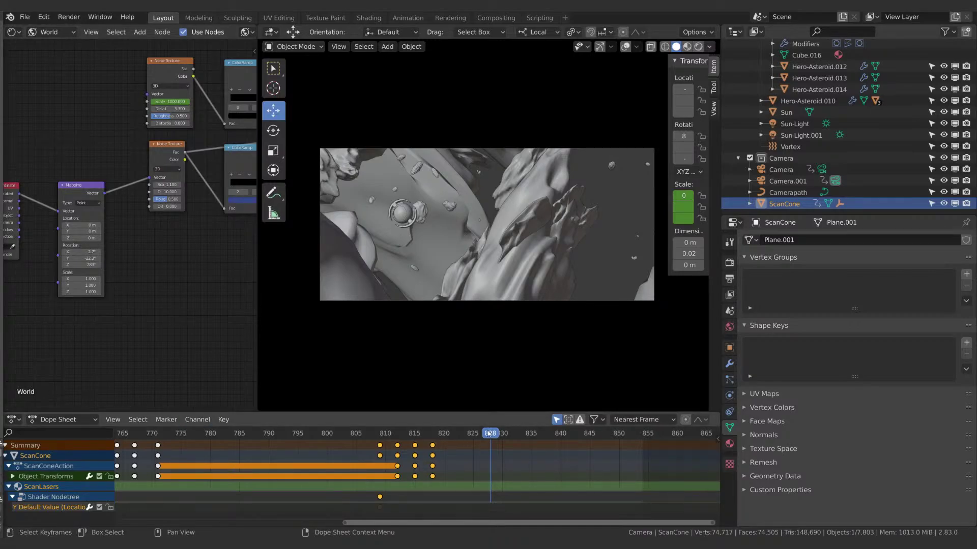
drag(488, 433, 575, 441)
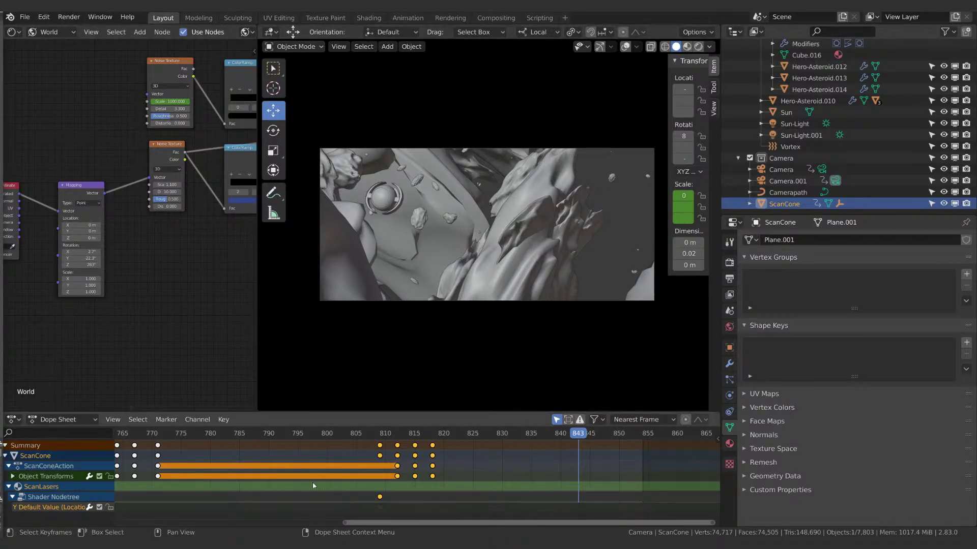
mouse_move(533, 432)
mouse_down()
mouse_move(375, 433)
mouse_move(576, 437)
mouse_move(523, 435)
mouse_up()
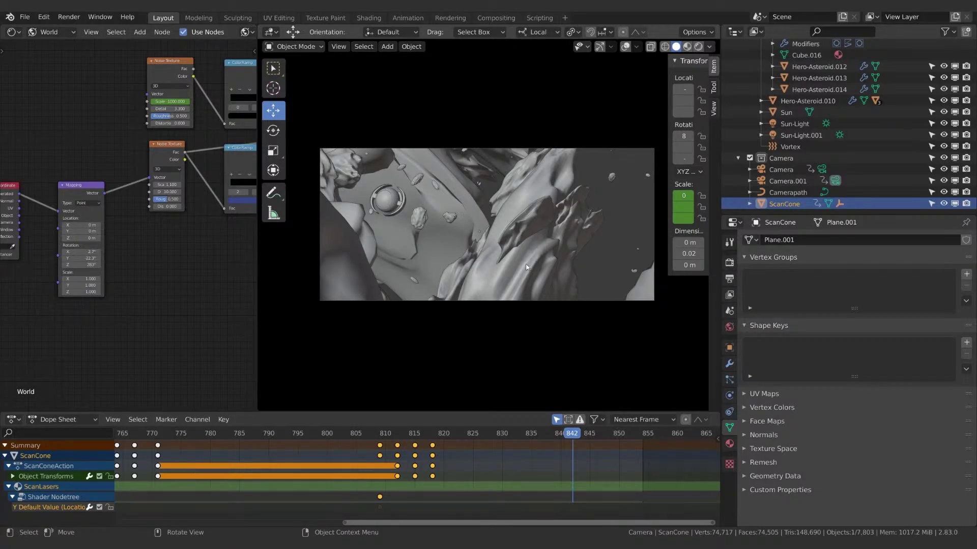
Leave the camera view and examine the asteroid field around the large hero asteroids from several angles.
middle_drag(545, 248, 485, 221)
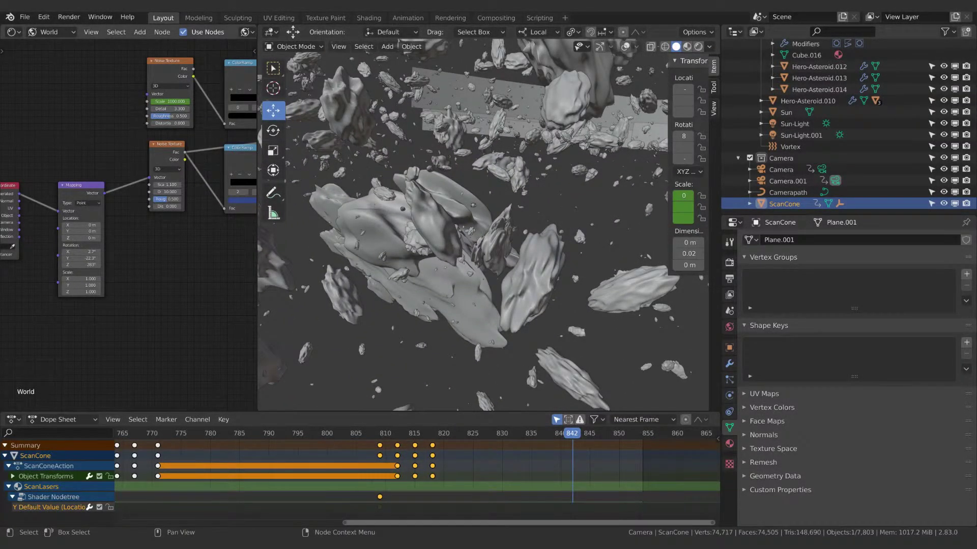
middle_drag(462, 290, 428, 294)
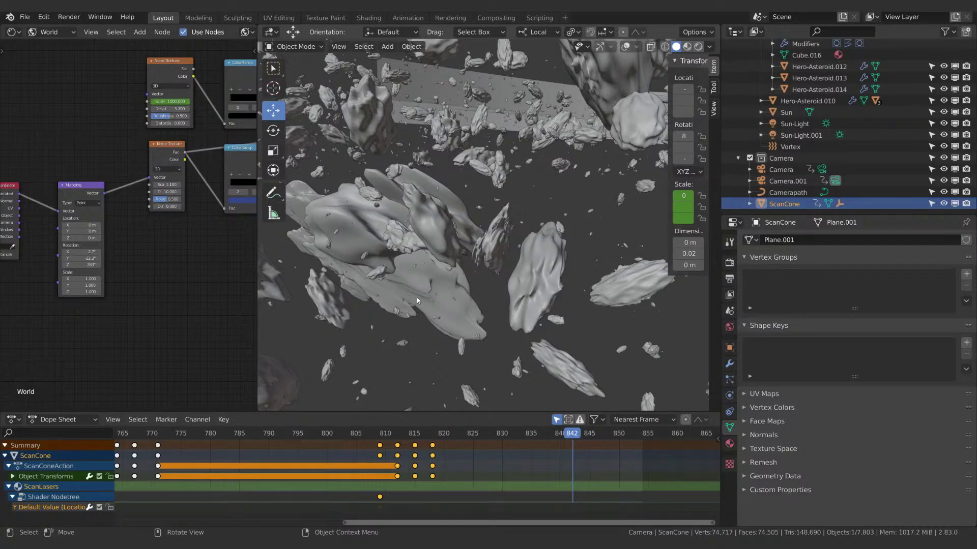
middle_drag(458, 273, 422, 300)
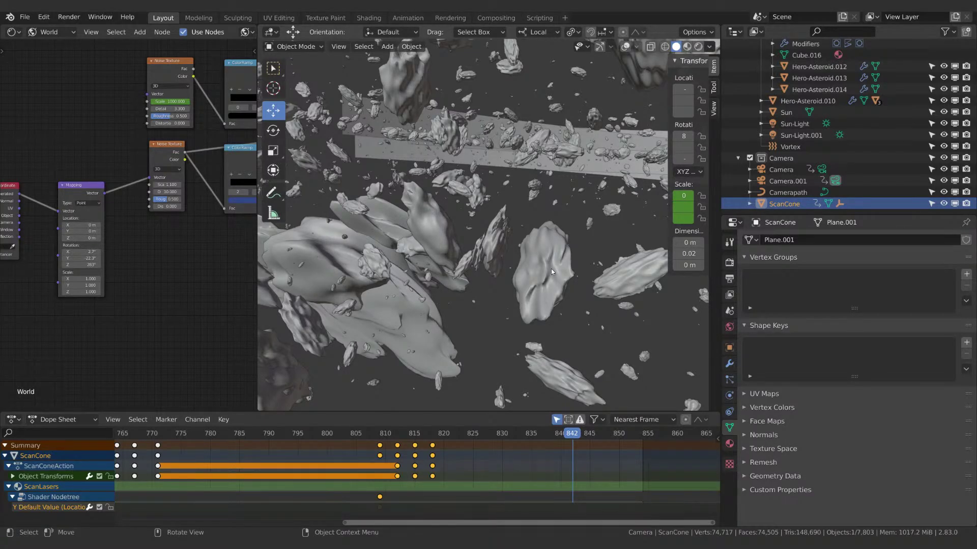
middle_drag(551, 269, 505, 265)
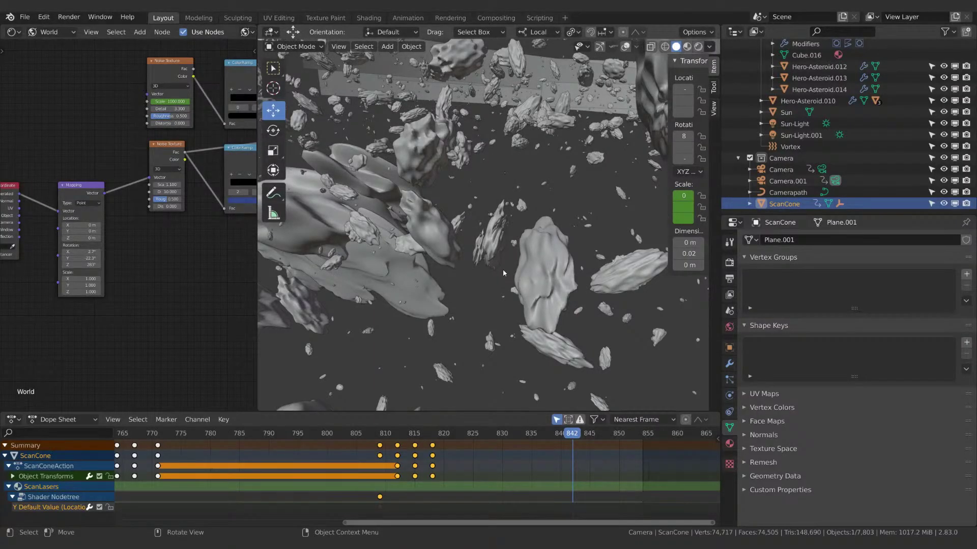
scroll(502, 266, up, 6)
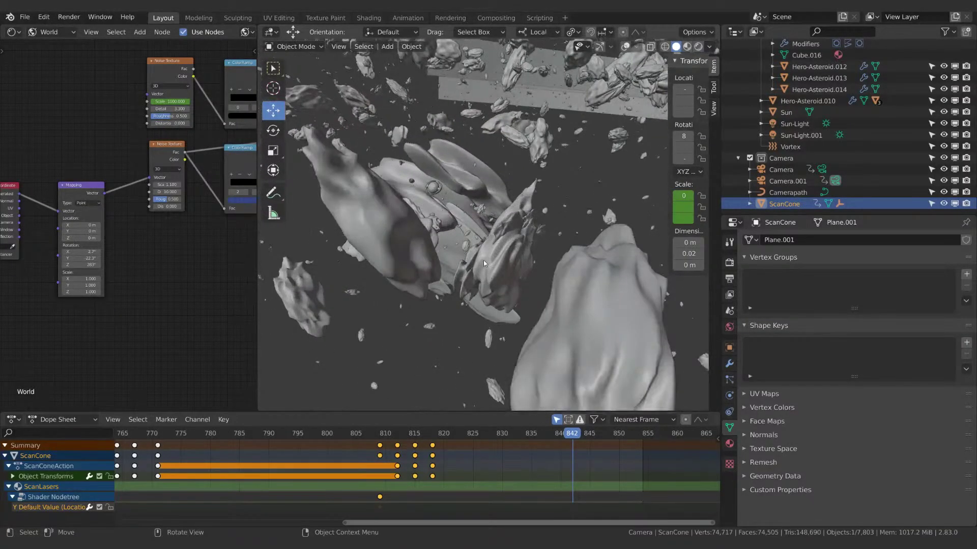
middle_drag(483, 263, 504, 197)
Select Asteroid_Emitter.001 in the asteroid cluster and show the viewport gizmos and overlays.
click(477, 150)
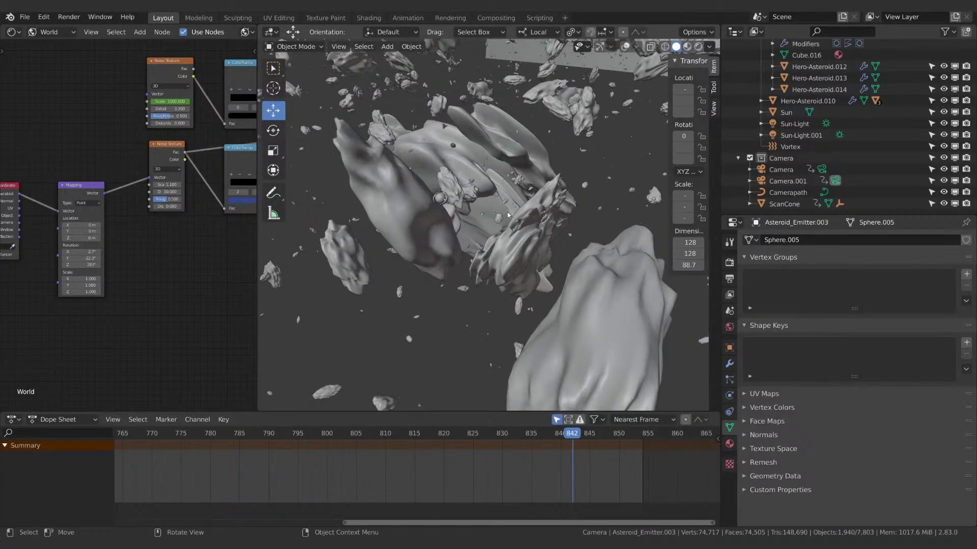
key(g)
click(522, 159)
click(522, 160)
click(502, 152)
click(506, 199)
click(600, 47)
click(625, 47)
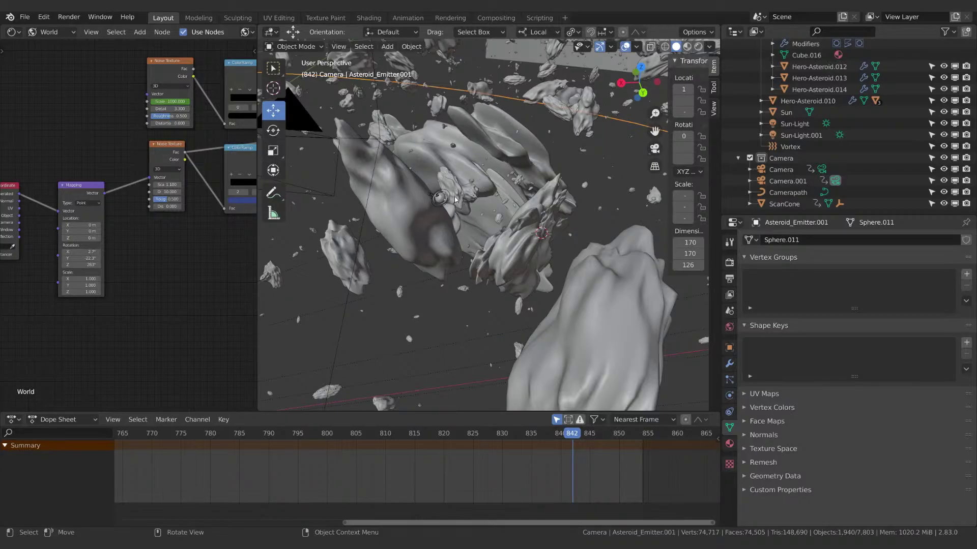
middle_drag(468, 210, 503, 235)
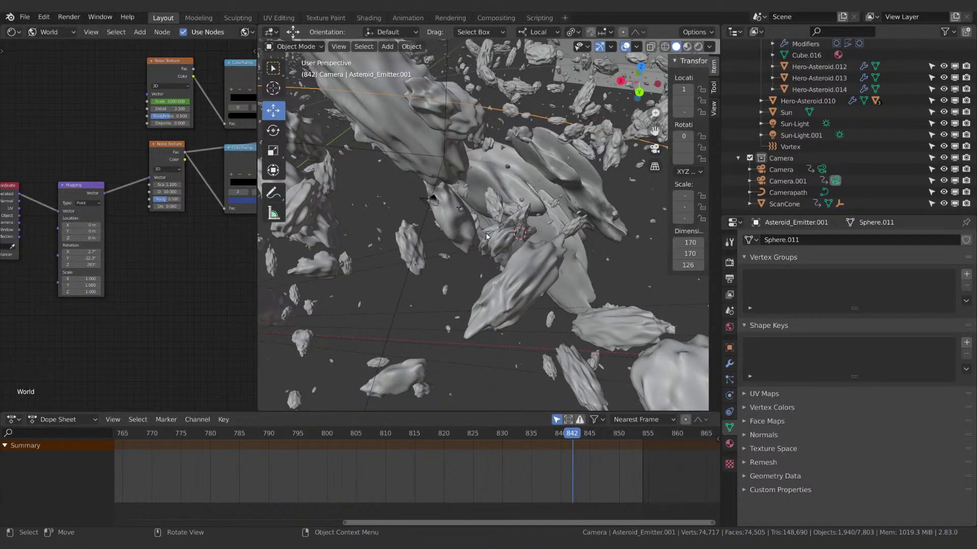
middle_drag(501, 249, 519, 245)
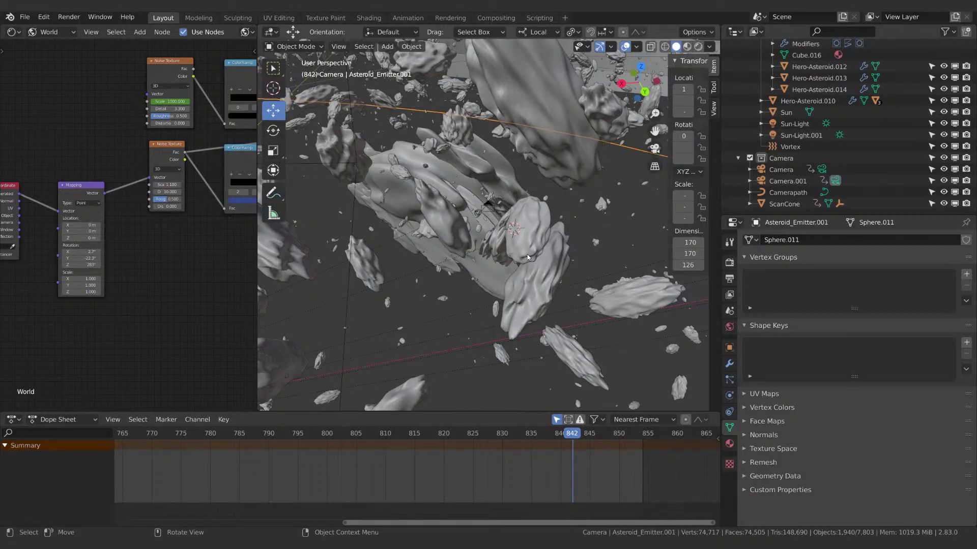
scroll(527, 200, down, 3)
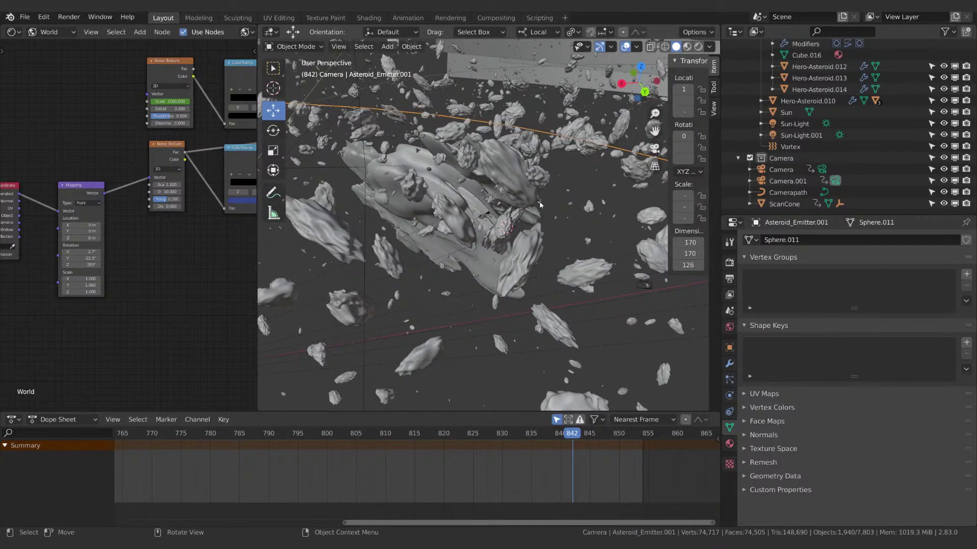
shift+middle_drag(538, 202, 511, 222)
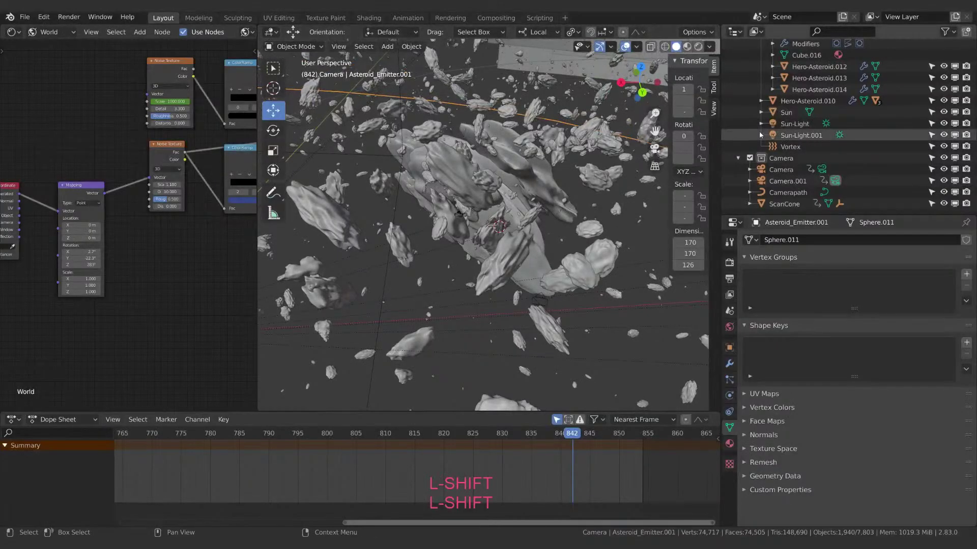
Save the project as Epic_Space_Battles_09.blend.
click(24, 17)
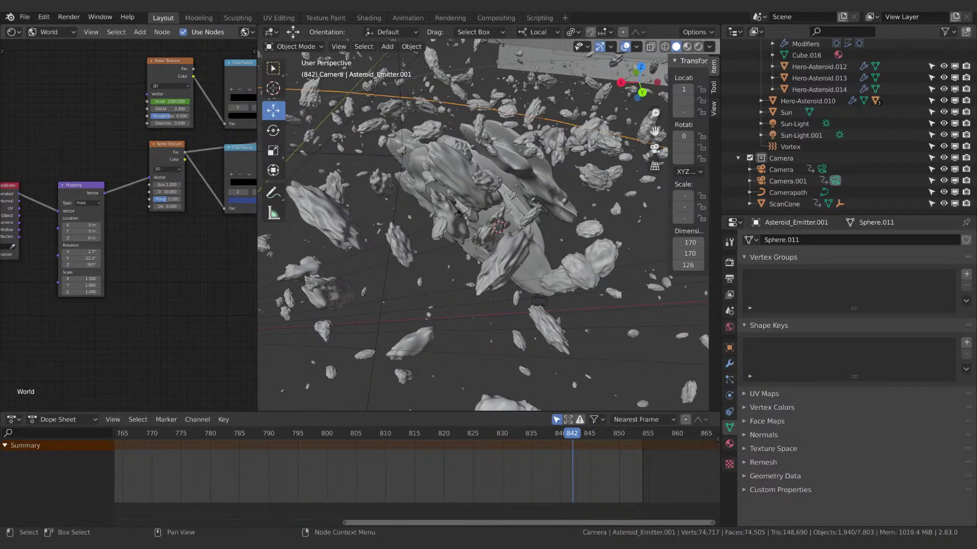
key(BackSpace)
key(KP_8)
key(ctrl+s)
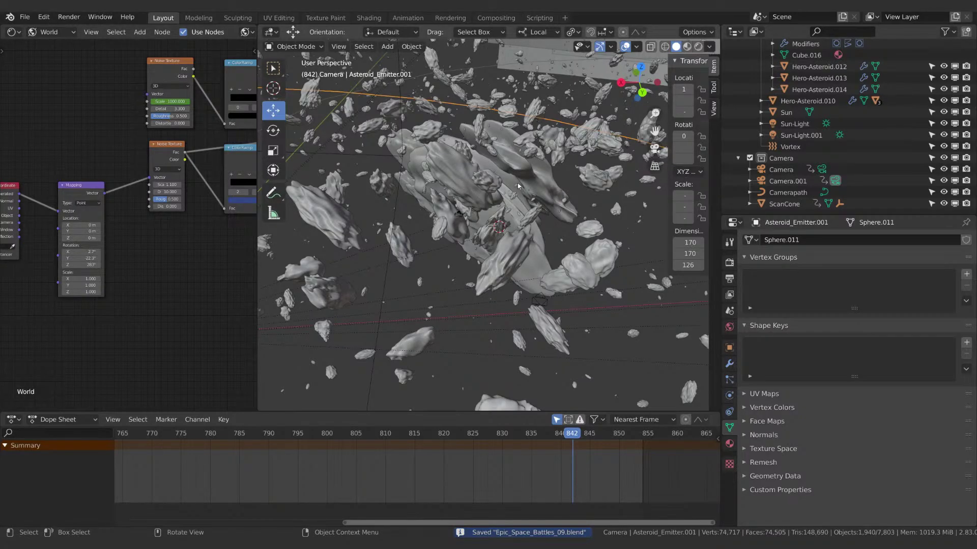
Select the Vortex force field and examine its location relative to the asteroids.
click(790, 147)
middle_drag(502, 187, 527, 193)
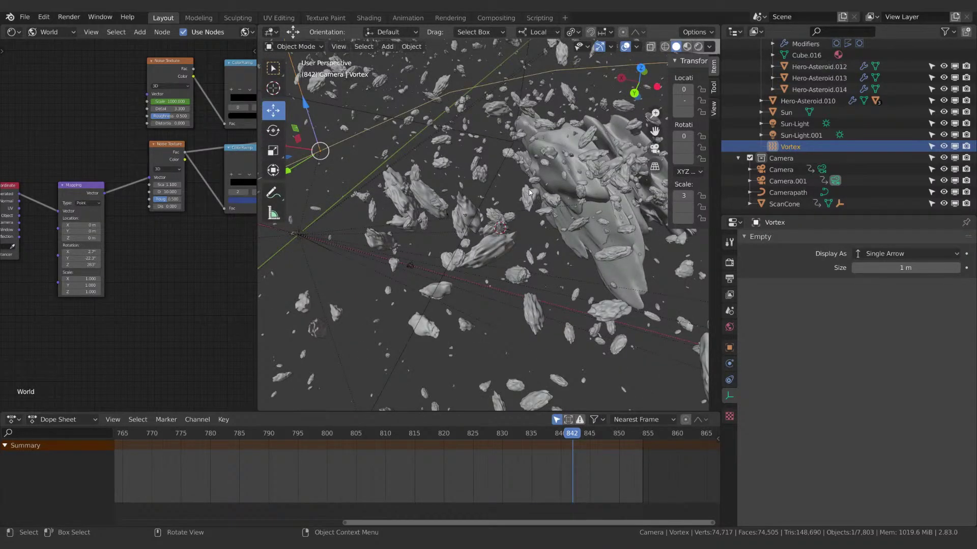
middle_drag(425, 218, 463, 210)
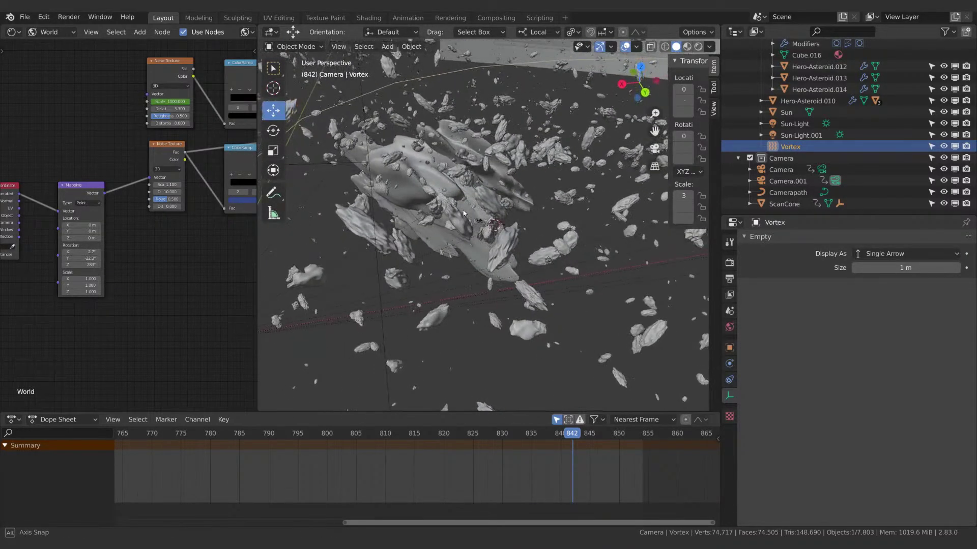
Delete the four asteroid emitters, Asteroid_Emitter through Asteroid_Emitter.003, from under WorldControl.
scroll(787, 127, up, 10)
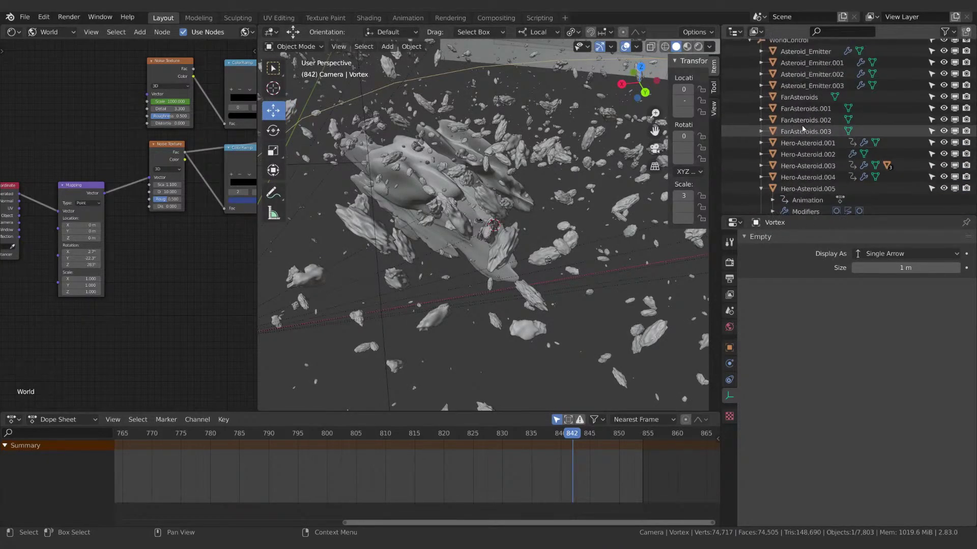
scroll(787, 126, up, 6)
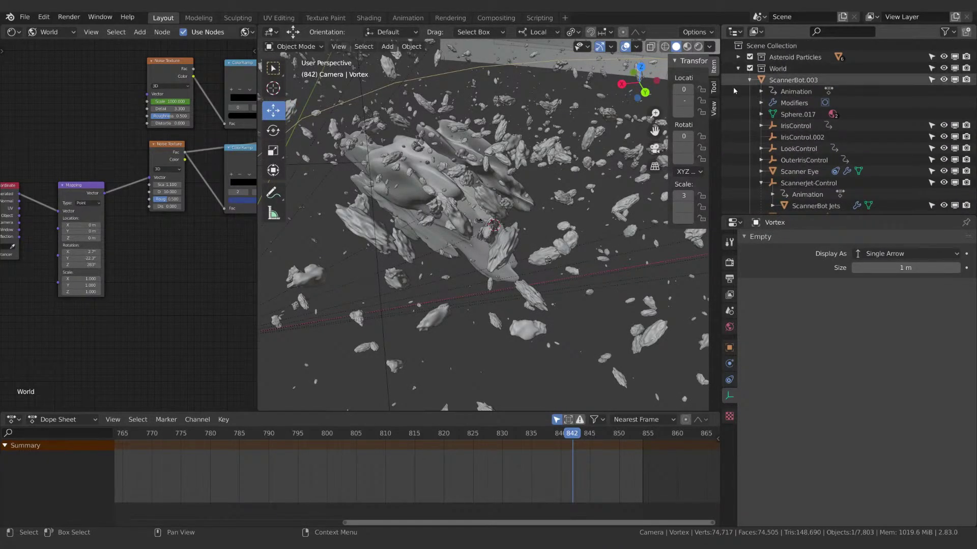
scroll(834, 121, down, 6)
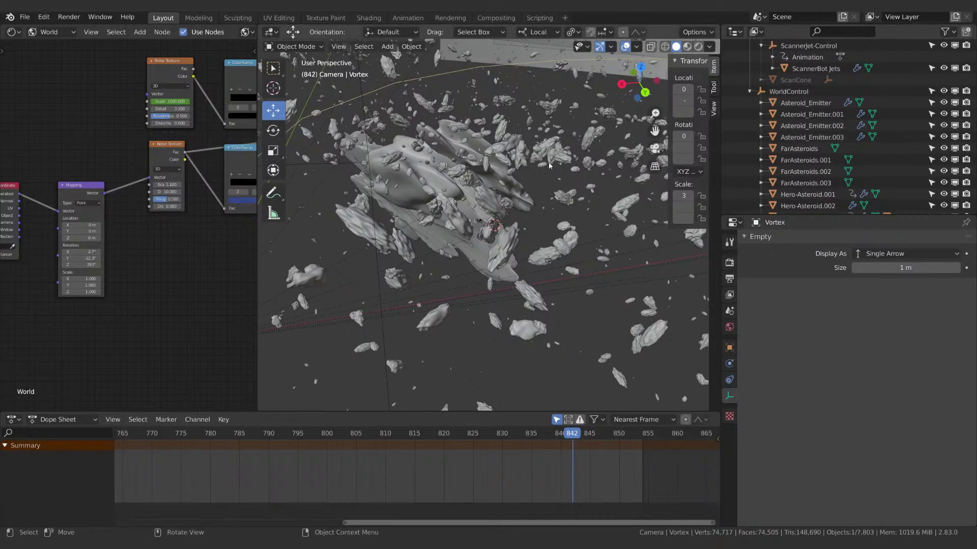
click(806, 104)
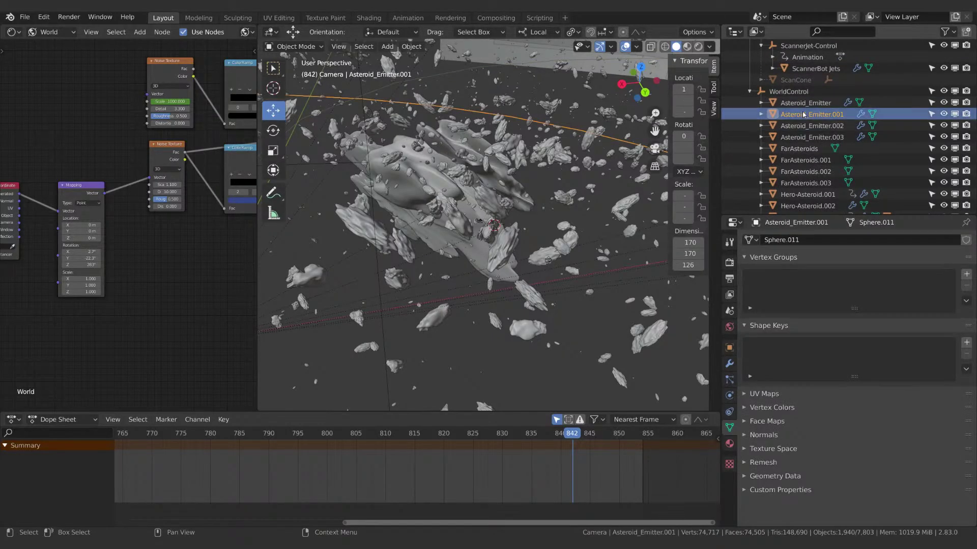
shift+click(823, 135)
key(x)
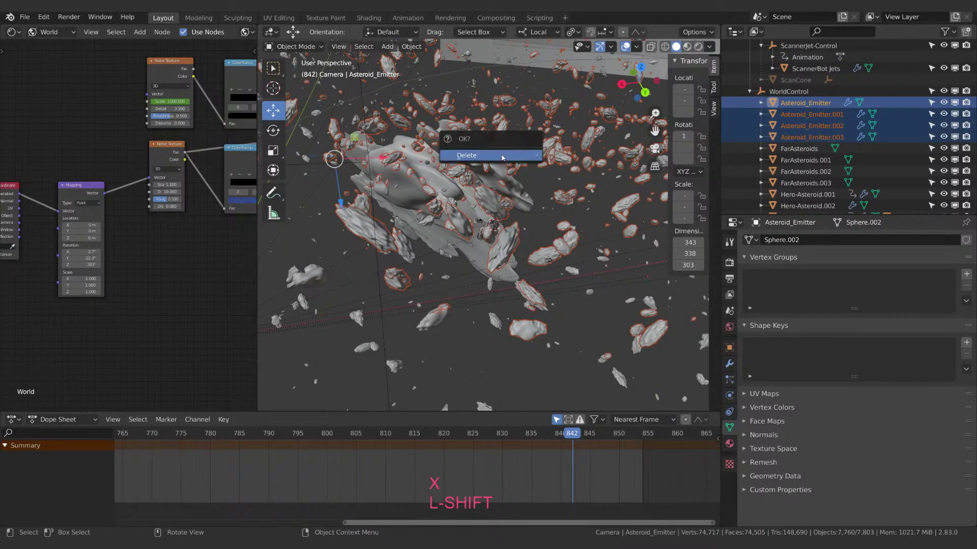
click(496, 155)
Delete the four distant asteroid objects, FarAsteroids through FarAsteroids.003.
click(834, 148)
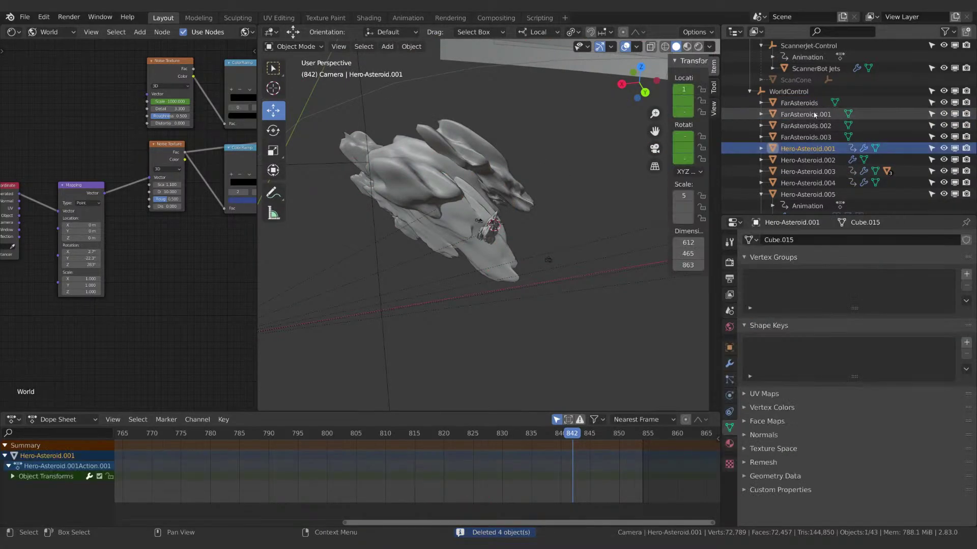
click(802, 103)
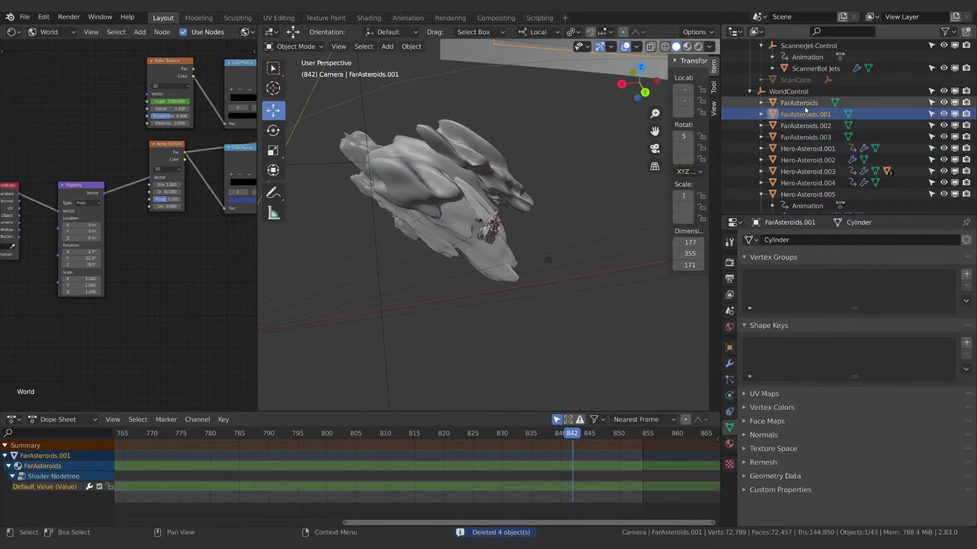
shift+click(813, 136)
key(x)
click(539, 139)
Collapse the Hero-Asteroid.005 hierarchy and check the Sun and Sun-Light objects by selecting them.
click(773, 148)
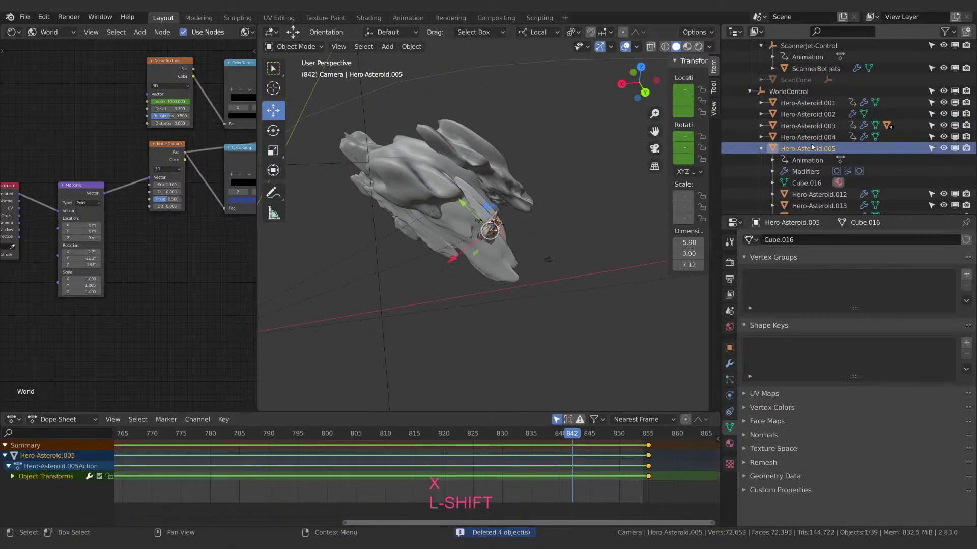
click(761, 149)
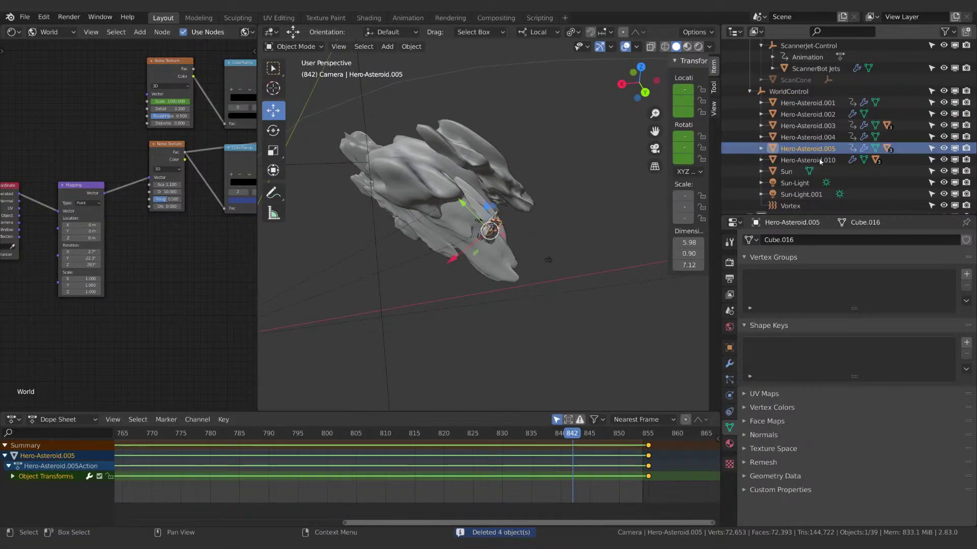
click(781, 171)
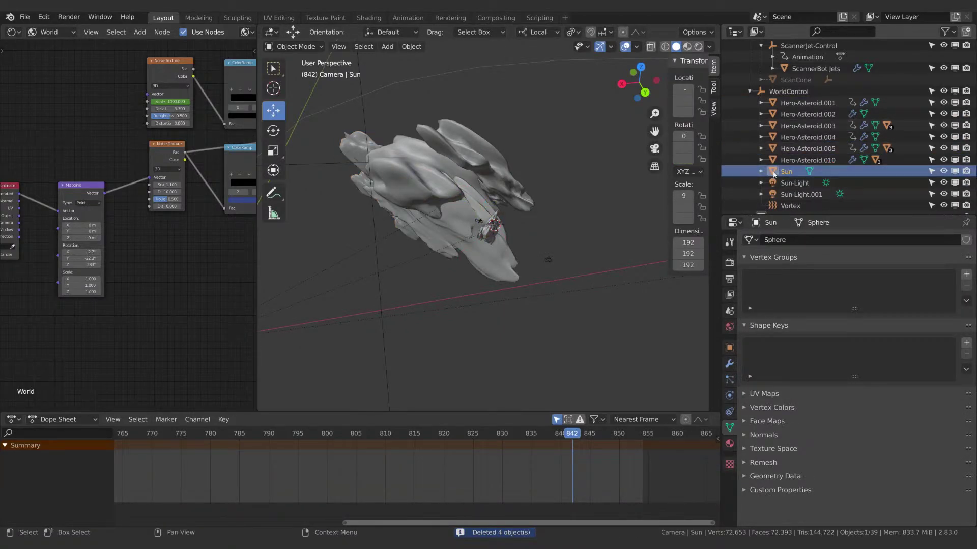
click(794, 183)
click(786, 171)
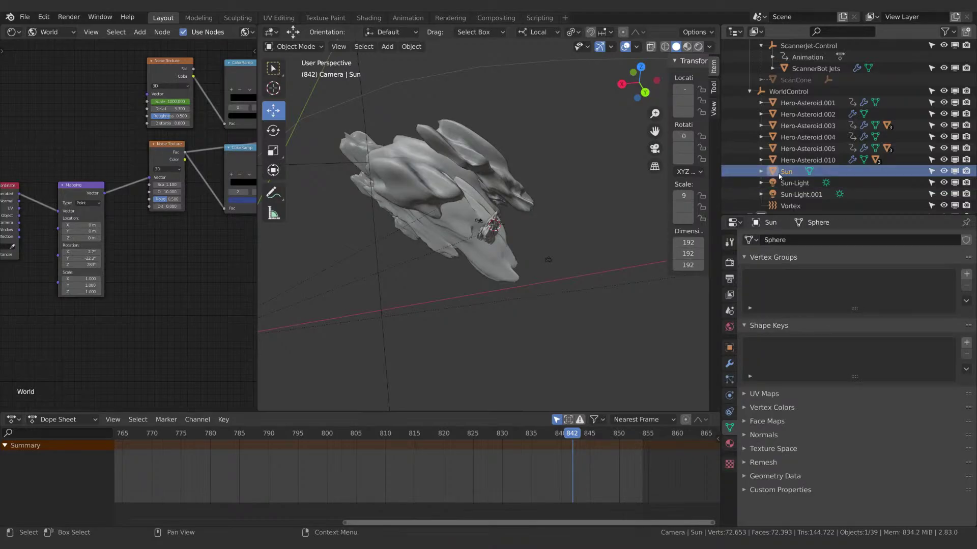
Delete the Vortex force field from under WorldControl.
scroll(756, 167, down, 2)
click(790, 159)
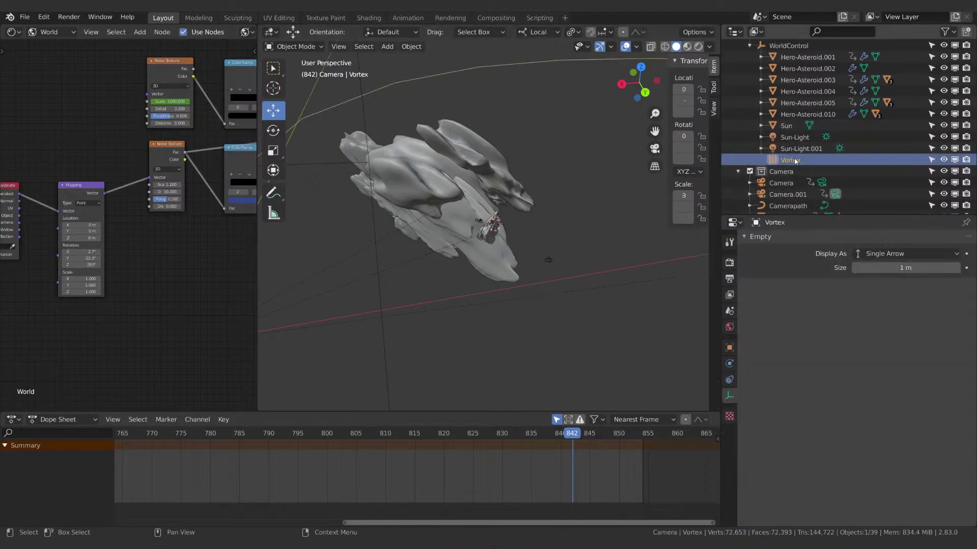
key(x)
click(495, 168)
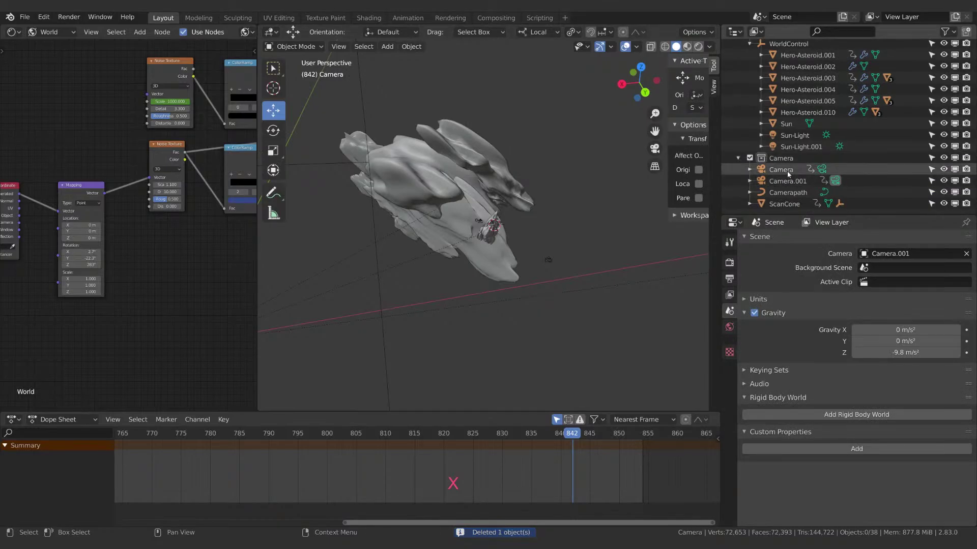
Delete the ScanCone object from the Camera collection.
click(788, 192)
click(782, 204)
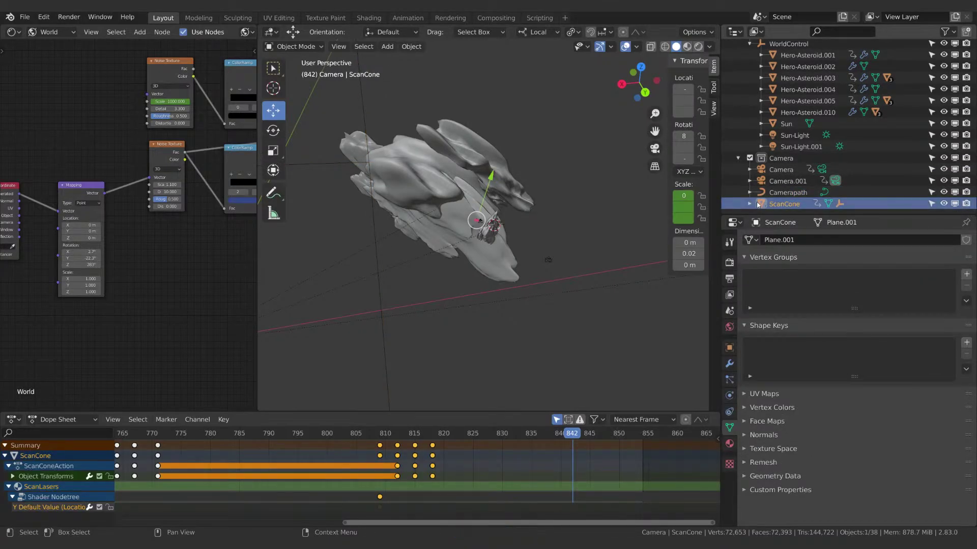
key(x)
click(490, 209)
scroll(748, 188, up, 10)
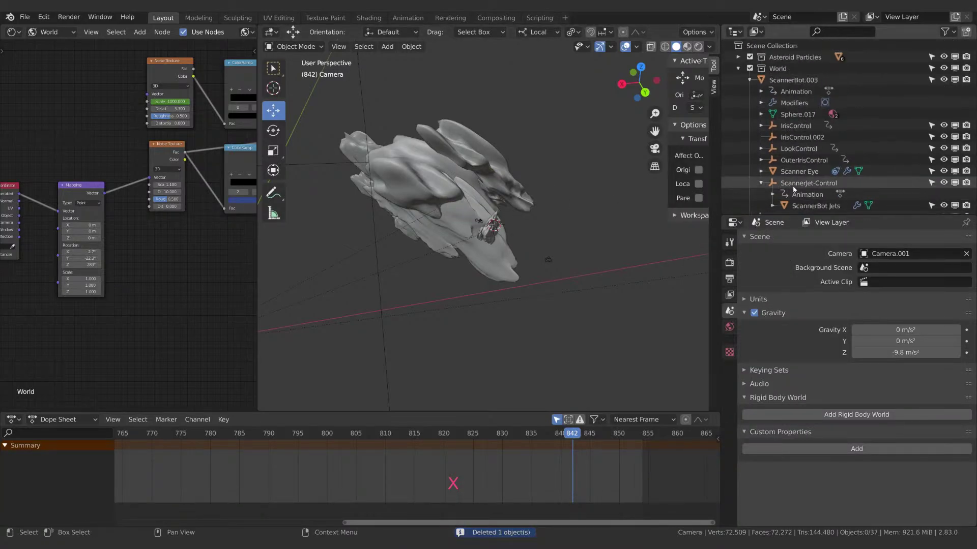
Select ScannerBot.003 and check its hierarchy and the remaining scene objects.
click(779, 81)
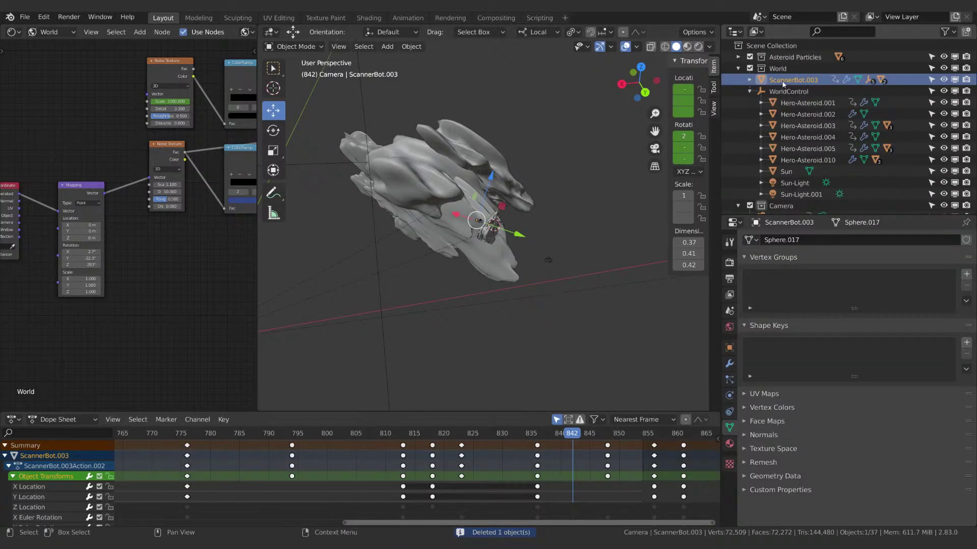
click(749, 80)
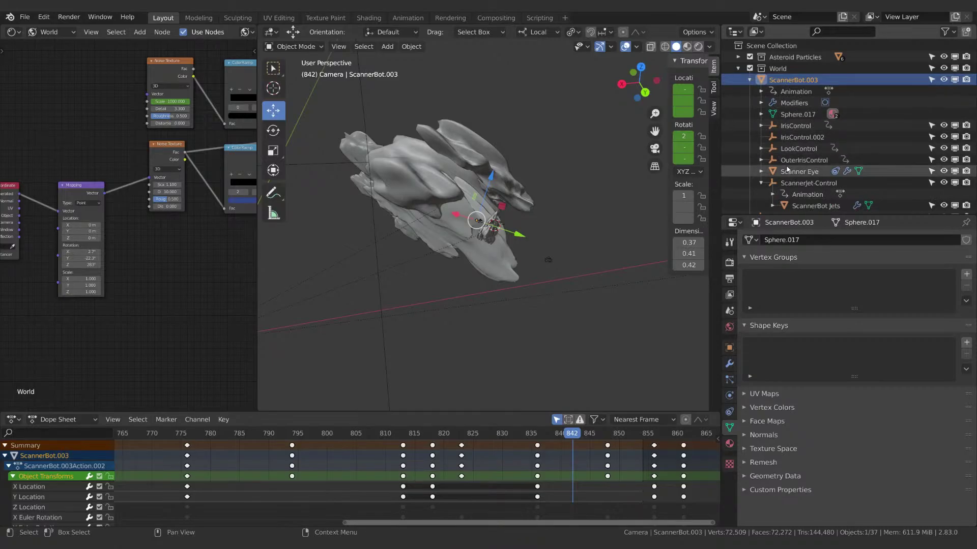
scroll(767, 184, down, 8)
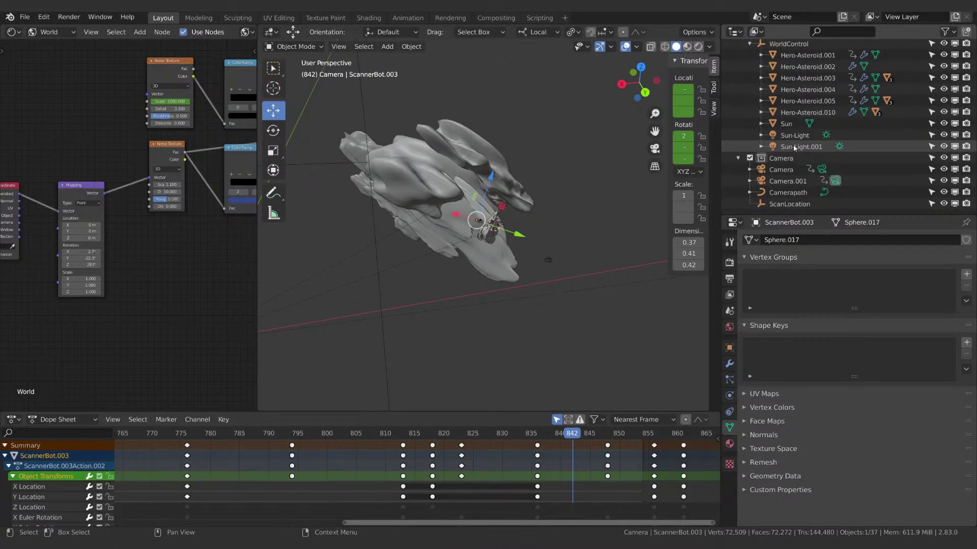
scroll(501, 228, down, 4)
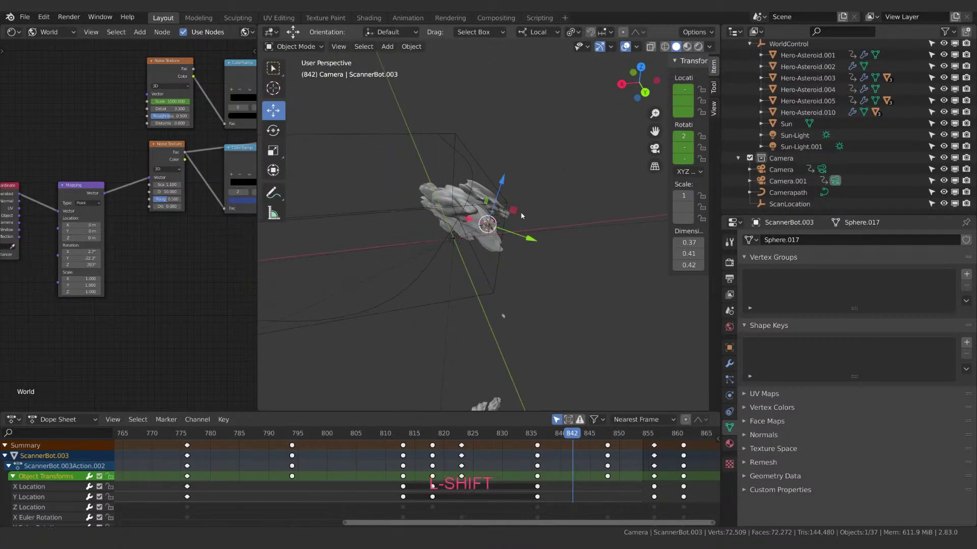
Select Asteroid-Particle.004 in the distant group of small asteroids.
middle_drag(521, 216, 512, 183)
shift+middle_drag(560, 205, 535, 173)
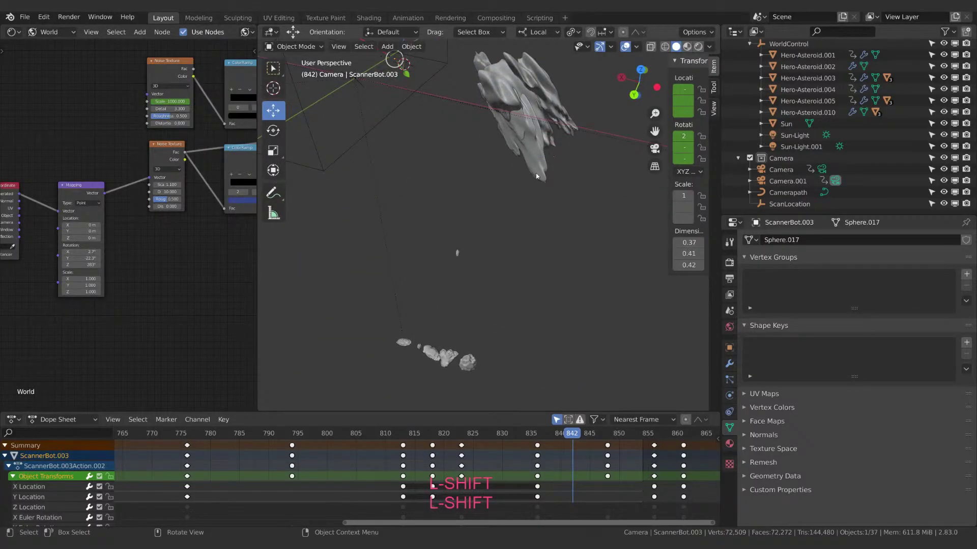
click(536, 173)
scroll(596, 179, down, 2)
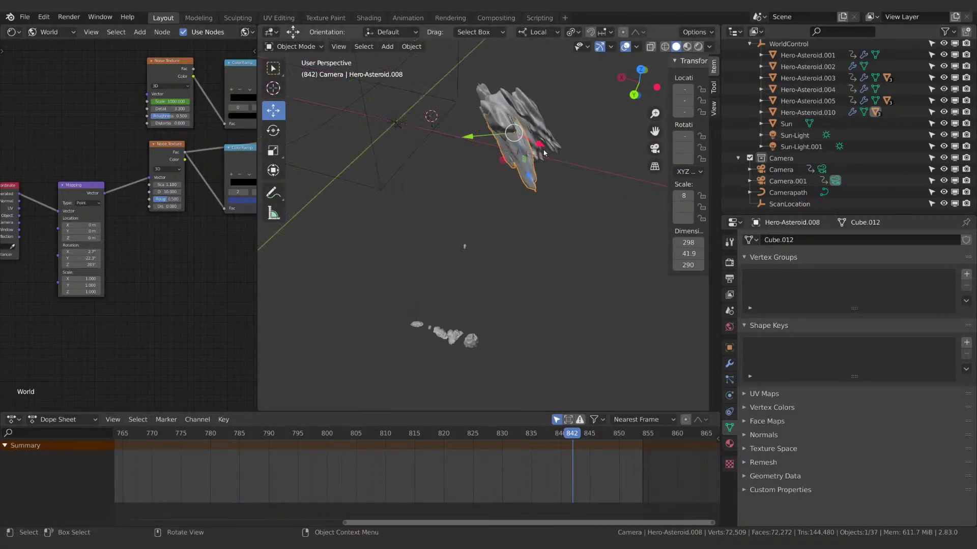
middle_drag(596, 179, 562, 174)
click(464, 349)
middle_drag(464, 349, 509, 239)
click(474, 312)
Move Asteroid-Particle.004 about 662 m along its local Z axis.
key(g)
key(z)
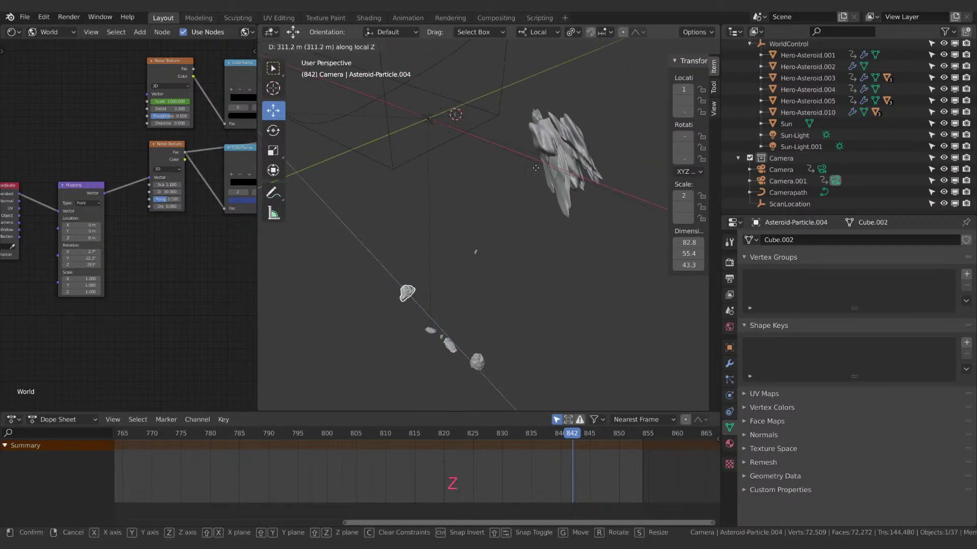
click(485, 128)
Switch the transform orientation to Global and raise Asteroid-Particle.004 about 366 m along the Z axis.
click(538, 32)
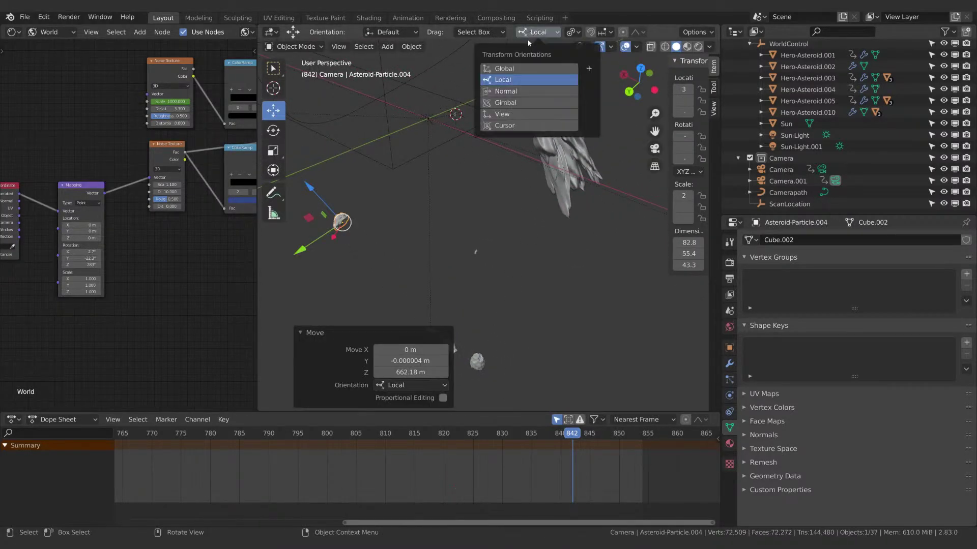
click(522, 73)
key(g)
key(z)
click(316, 122)
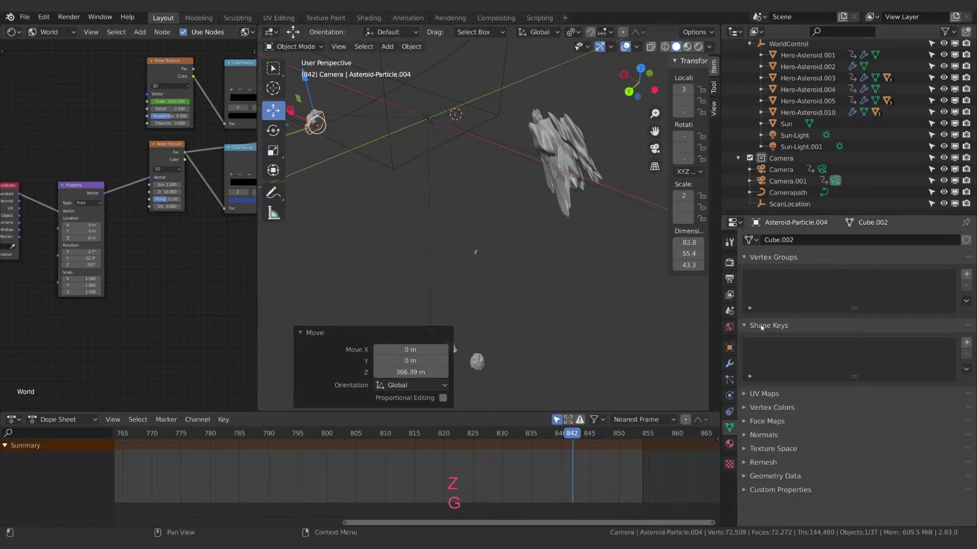
Set the X, Y and Z location of Asteroid-Particle.004 to 0 m, placing it at the world origin.
click(729, 349)
text(0)
key(Tab)
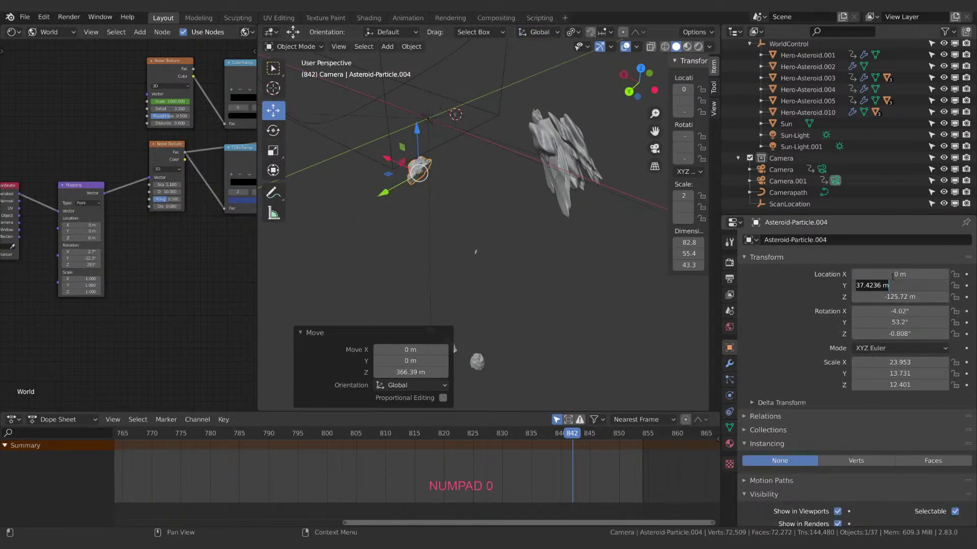
text(0)
key(Tab)
text(0)
key(Return)
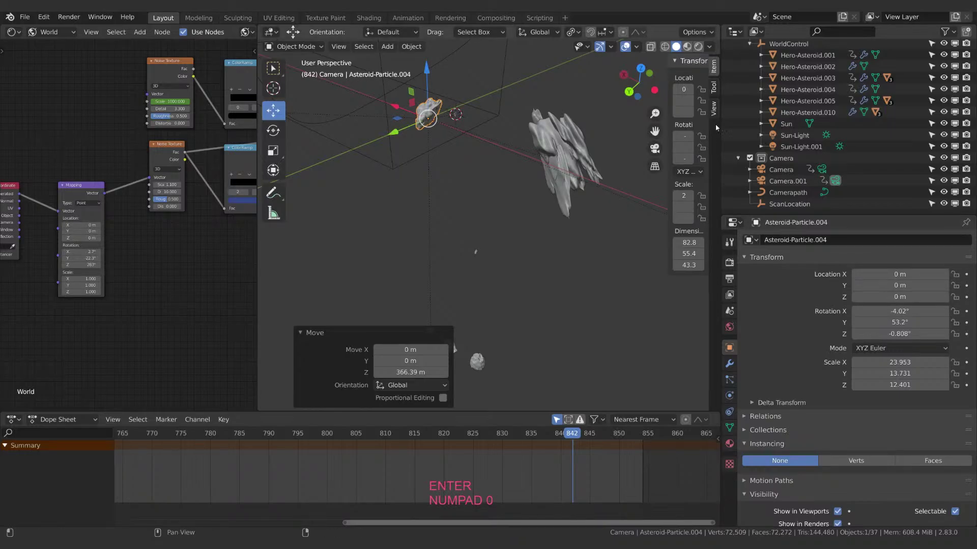
Check which materials are assigned to the large hero asteroids and to Asteroid-Particle.004.
click(806, 113)
scroll(807, 114, up, 3)
scroll(807, 114, up, 3)
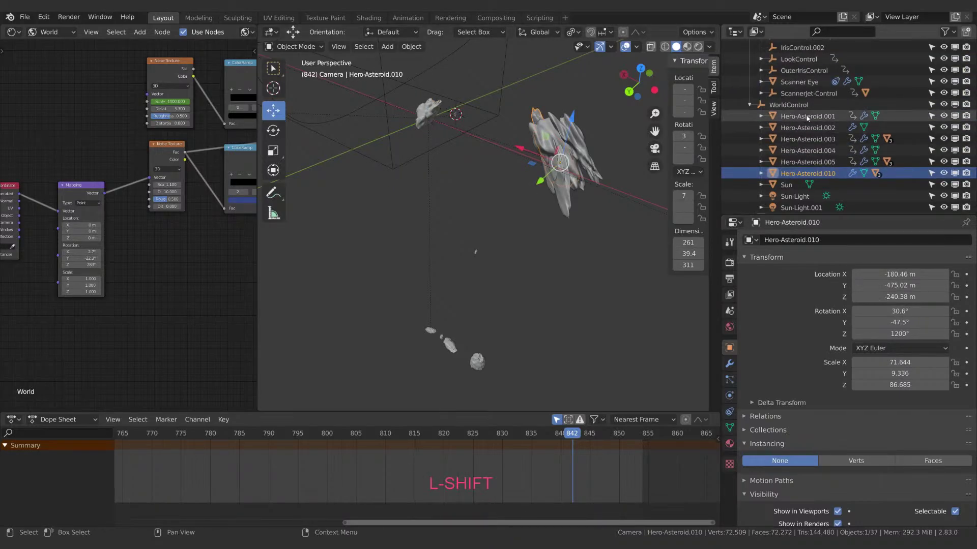
shift+click(729, 443)
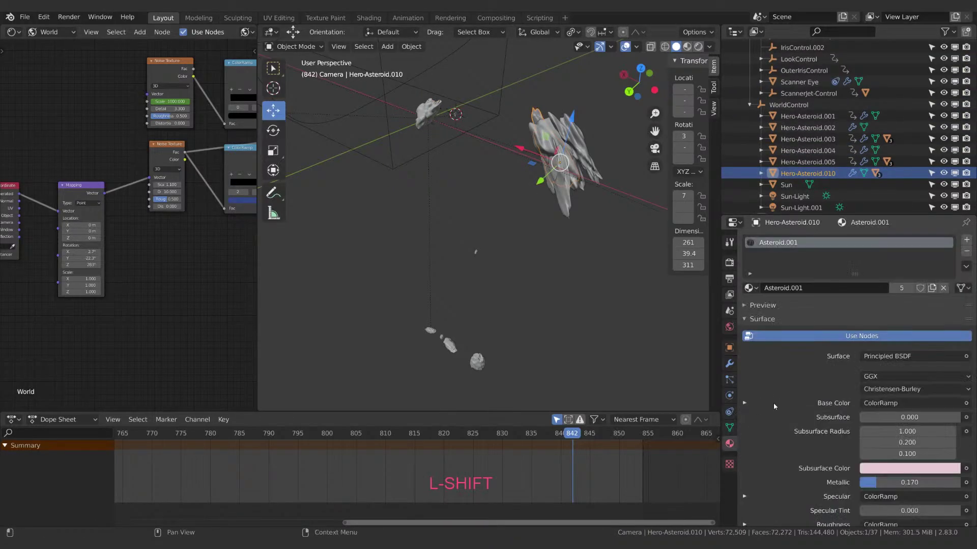
click(749, 288)
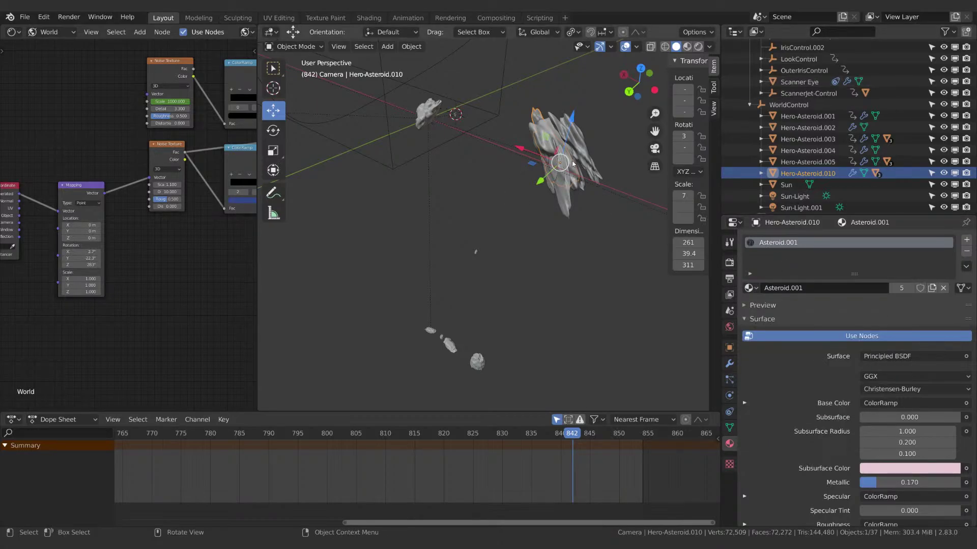
click(561, 137)
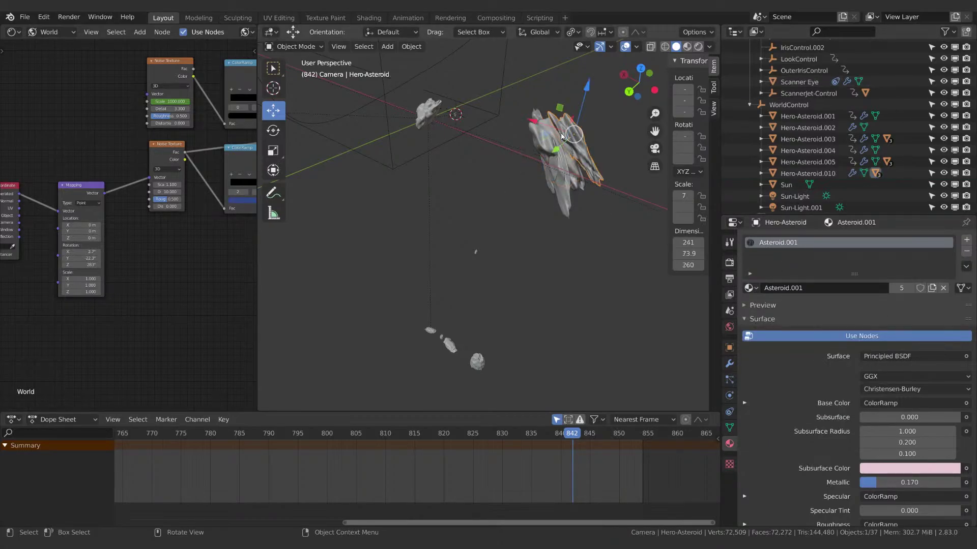
click(547, 167)
click(428, 113)
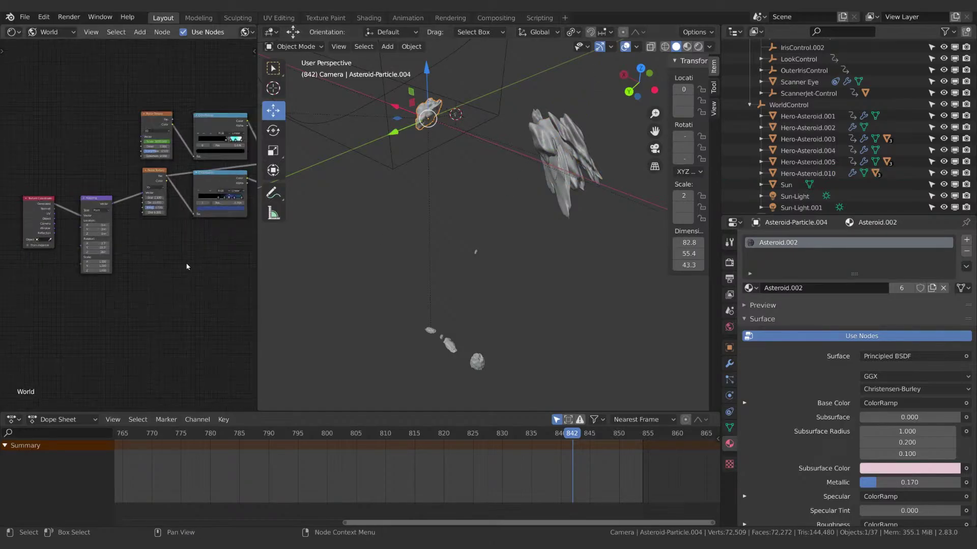
Switch the Shader Editor from World to Object shading and widen it to show the whole Asteroid.002 node tree.
scroll(183, 264, down, 4)
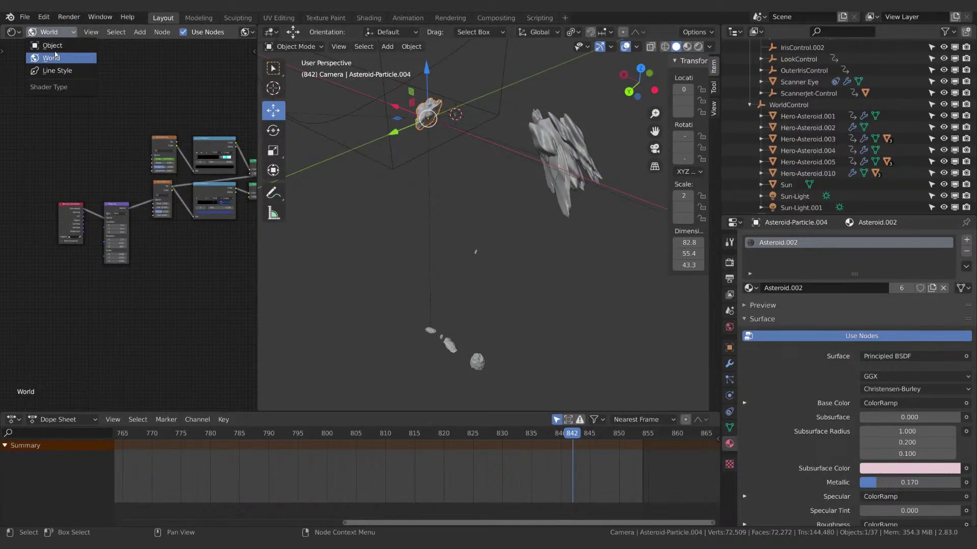
click(52, 46)
scroll(116, 178, up, 2)
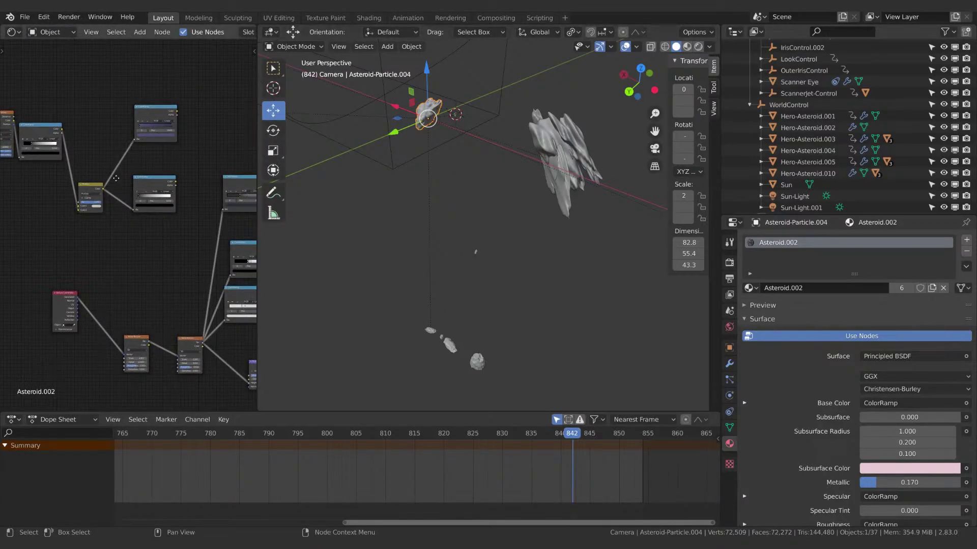
scroll(172, 163, down, 1)
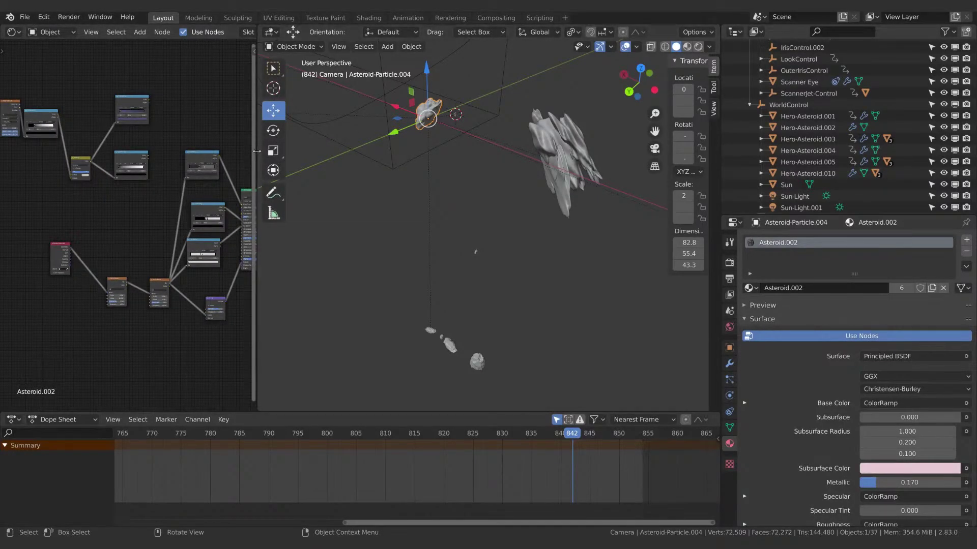
drag(258, 153, 414, 154)
Compare the Asteroid.001 nodes of the hero asteroids with the Asteroid.002 nodes of Asteroid-Particle.004.
click(627, 161)
click(633, 199)
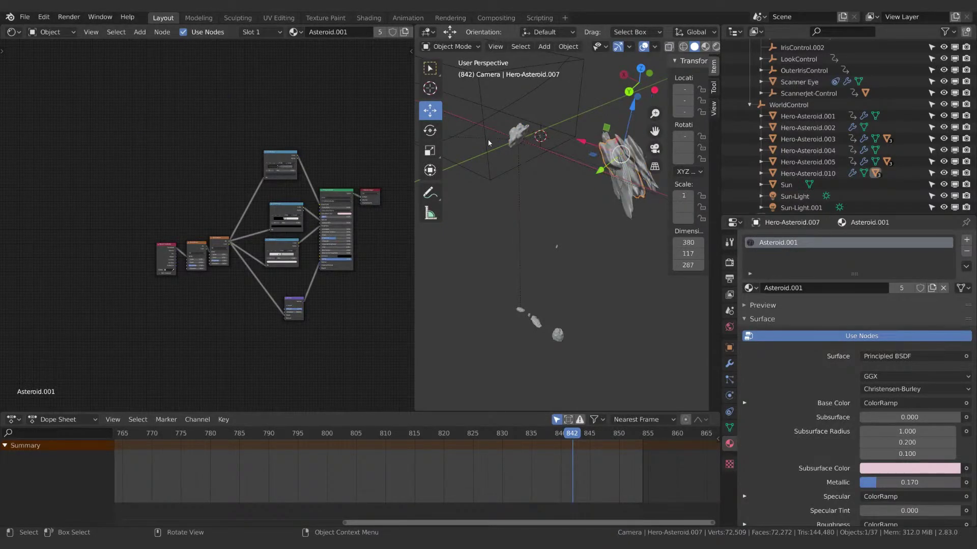
click(518, 131)
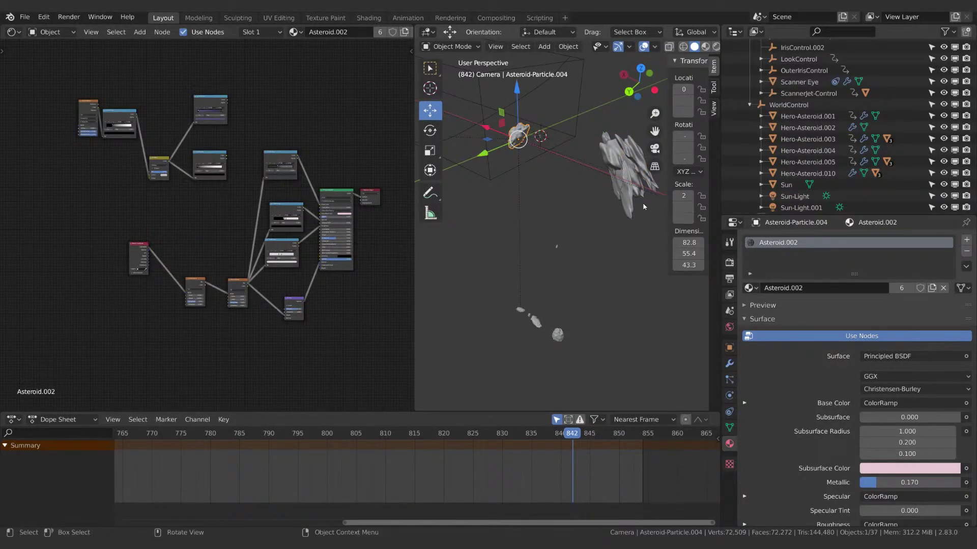
click(643, 202)
click(654, 166)
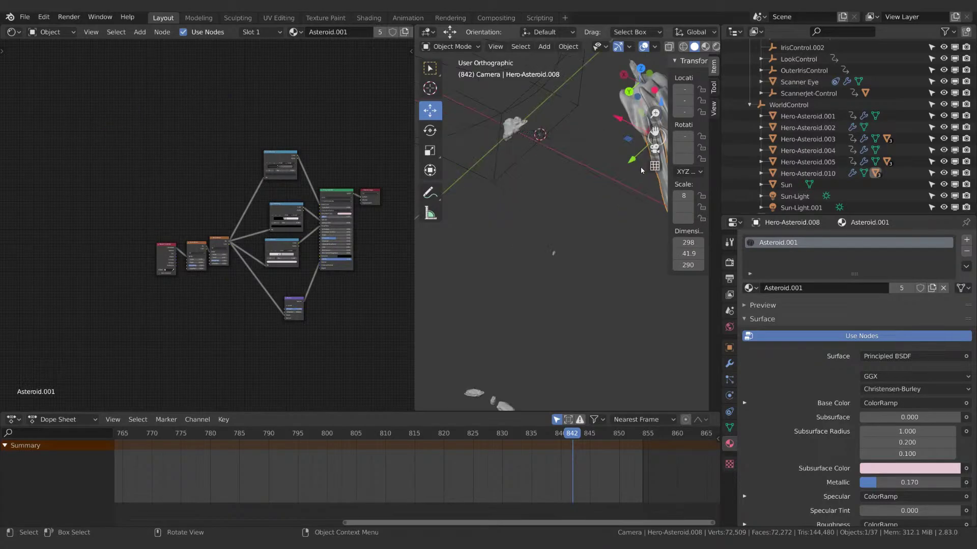
click(506, 132)
scroll(198, 332, up, 5)
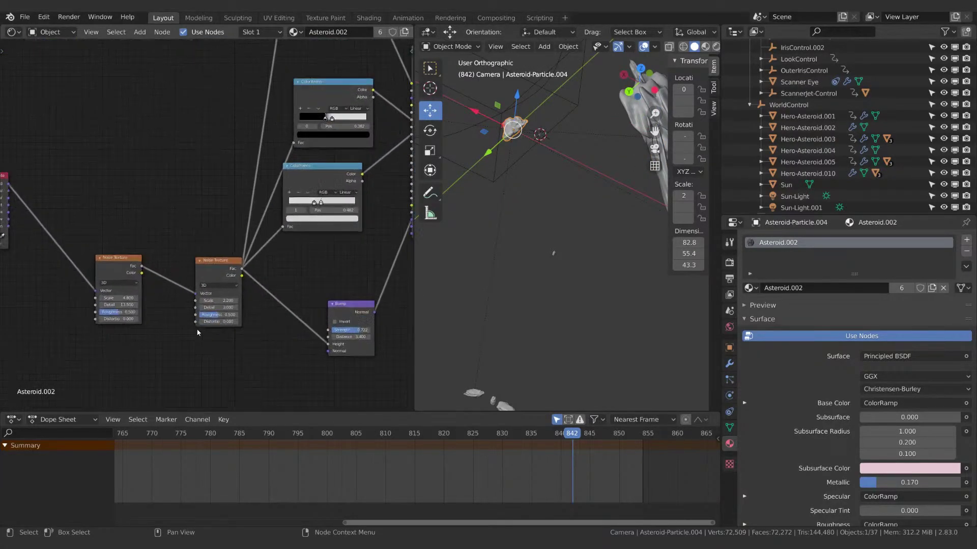
click(634, 123)
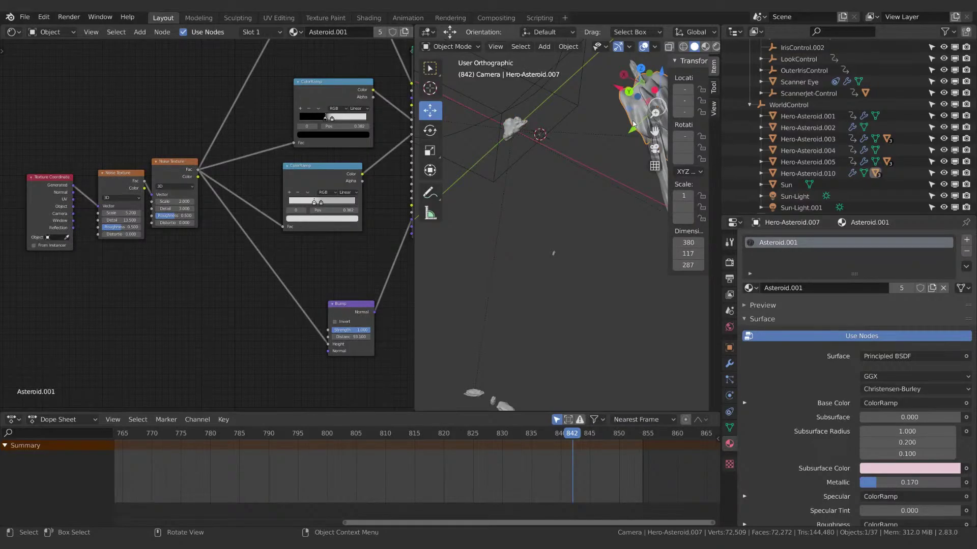
click(512, 128)
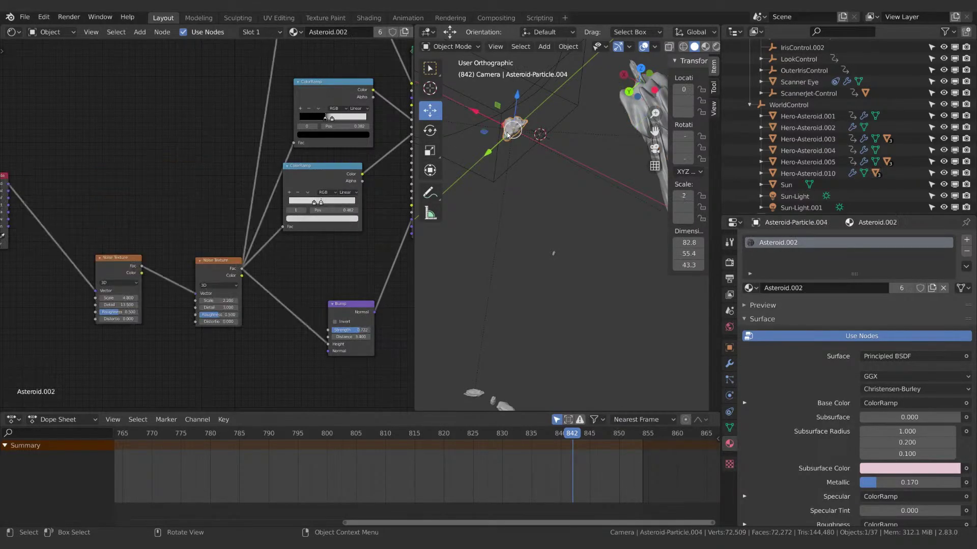
scroll(560, 192, down, 3)
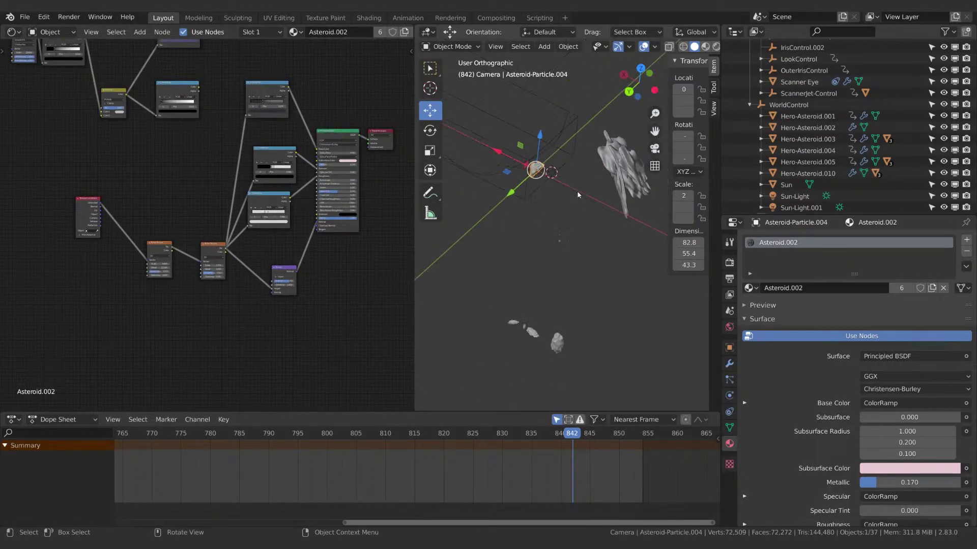
Delete the large asteroid cluster made of Hero-Asteroid.010 and its three child asteroids.
shift+middle_drag(589, 203, 543, 222)
click(573, 198)
shift+drag(618, 153, 557, 245)
key(x)
click(539, 269)
Delete the distant group of five small asteroids, including Hero-Asteroid.002.
drag(568, 290, 434, 359)
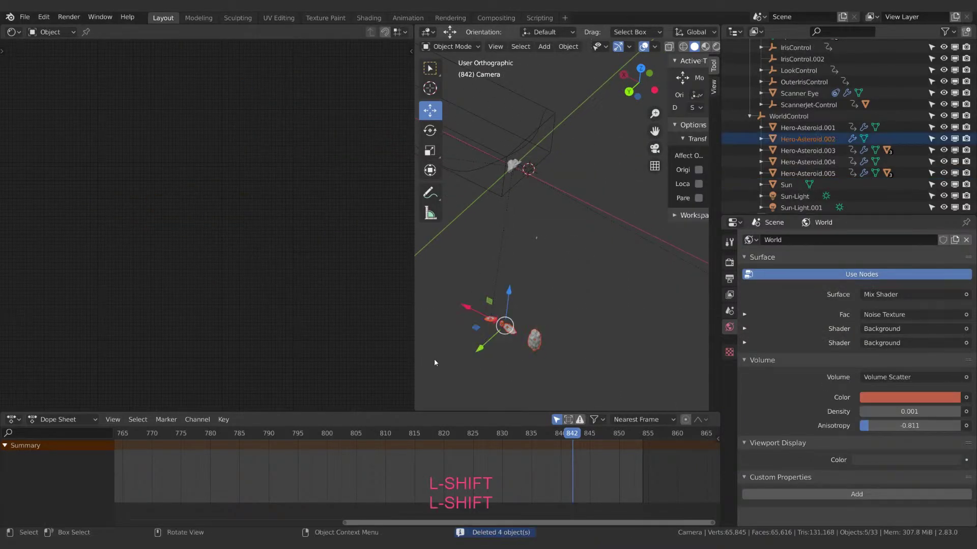
key(x)
click(437, 362)
Delete the Camerapath curve and the ScanLocation empty from the Camera collection.
shift+middle_drag(513, 234, 611, 343)
click(597, 260)
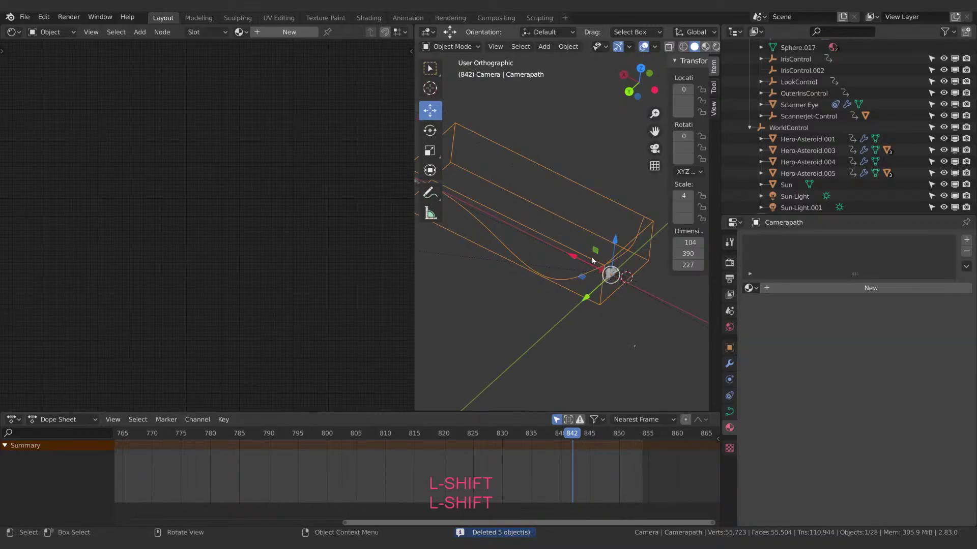
key(x)
click(578, 246)
shift+middle_drag(578, 246, 506, 246)
scroll(759, 116, down, 4)
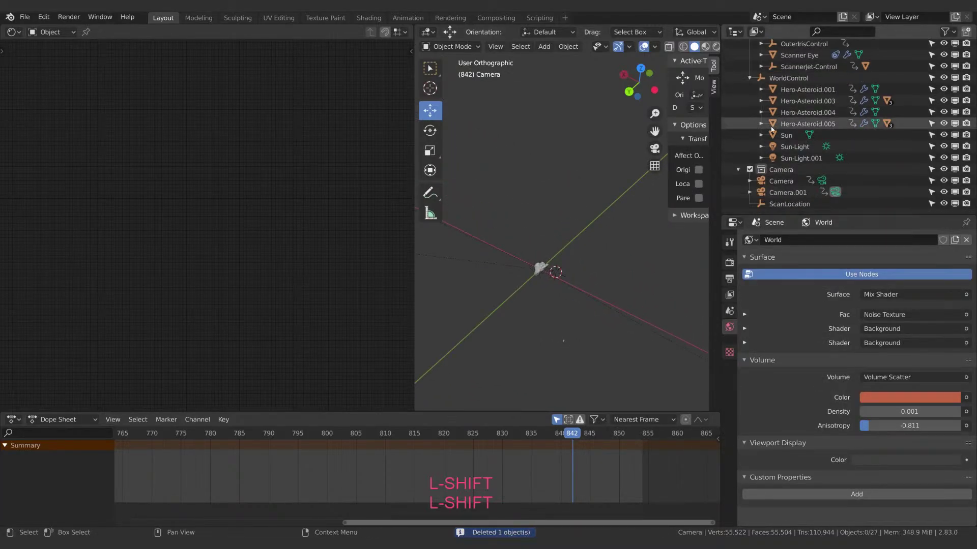
click(789, 203)
key(x)
click(546, 189)
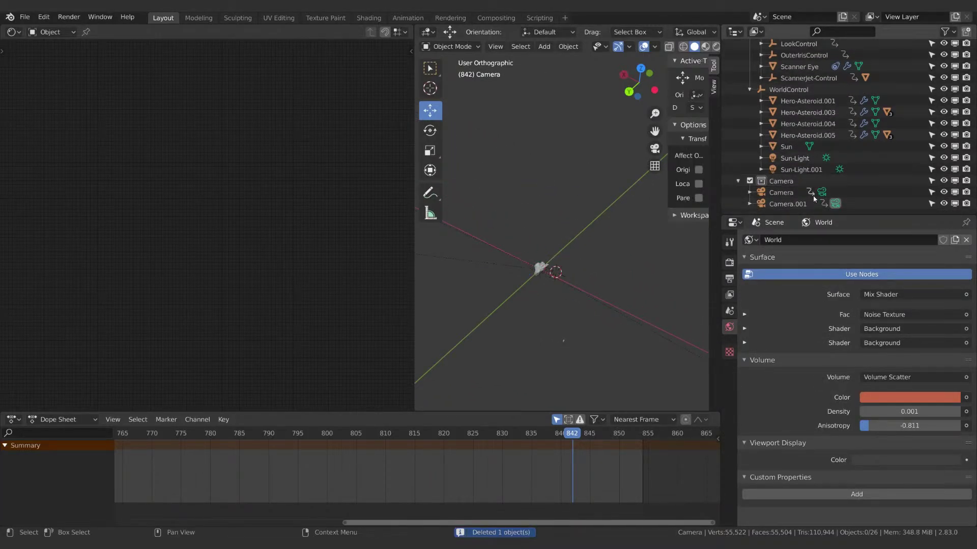
Delete Camera.001 from the Camera collection.
click(813, 195)
scroll(777, 208, up, 2)
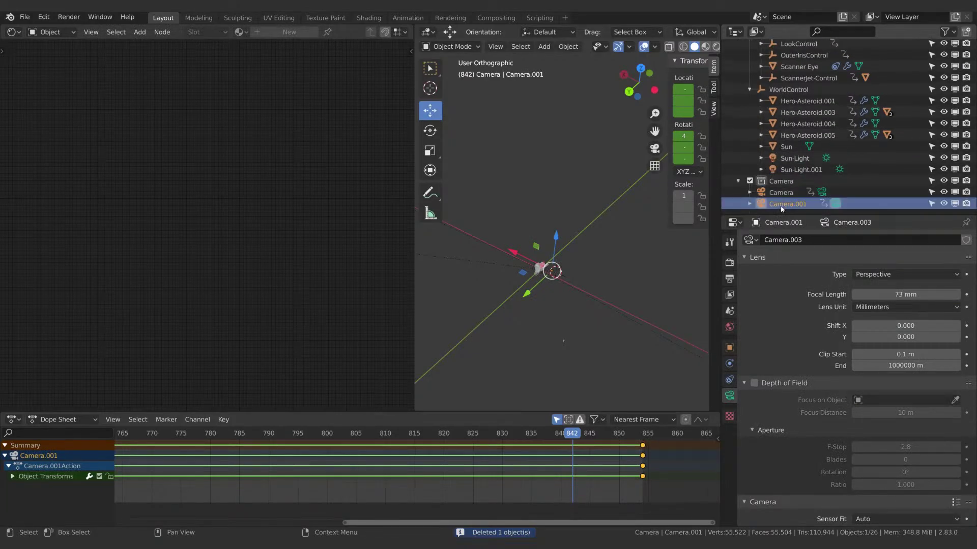
key(x)
click(769, 207)
scroll(783, 168, up, 6)
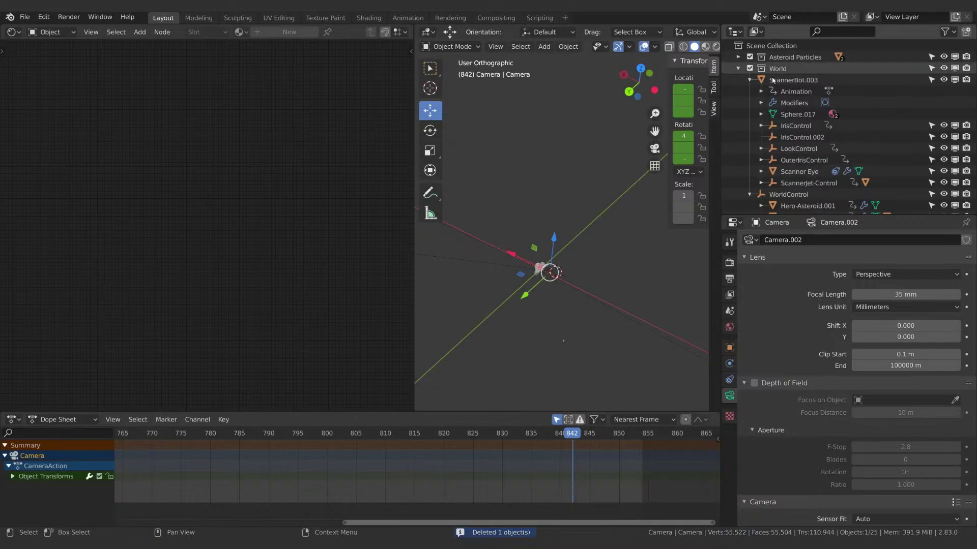
Delete all animation keyframes of ScannerBot.003 in the Dope Sheet.
click(793, 80)
scroll(390, 452, down, 2)
scroll(392, 453, down, 15)
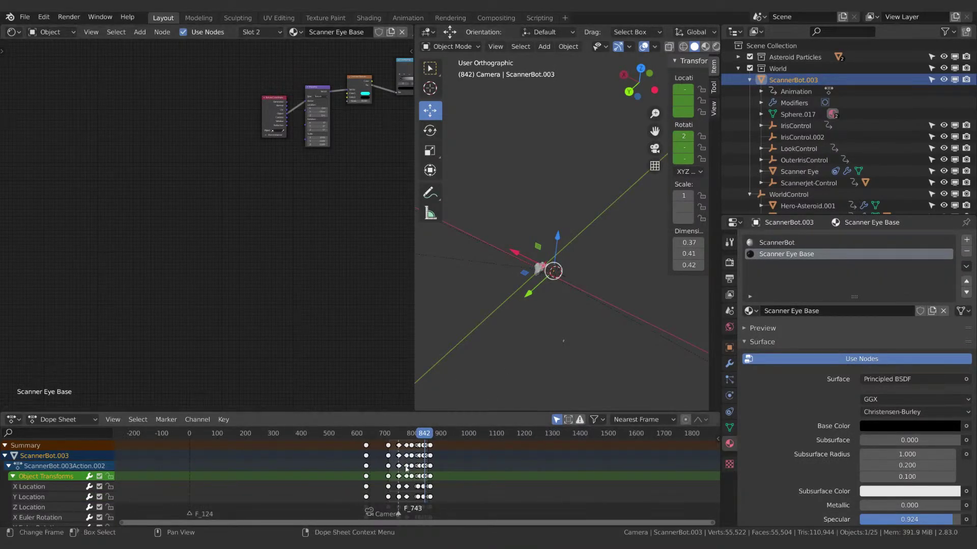
key(x)
click(362, 483)
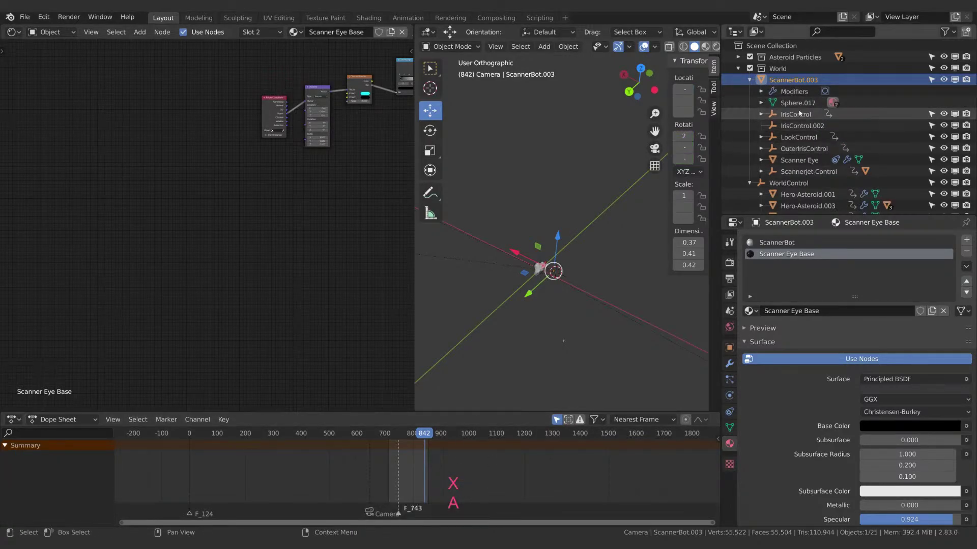
Show the keyframes of unselected objects in the Dope Sheet as well and delete all of them.
click(789, 182)
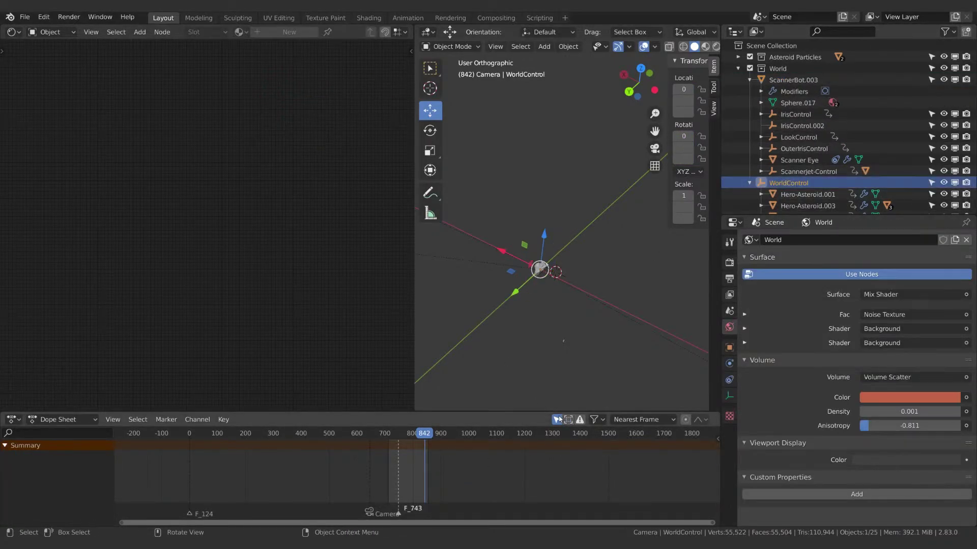
scroll(412, 452, down, 12)
key(a)
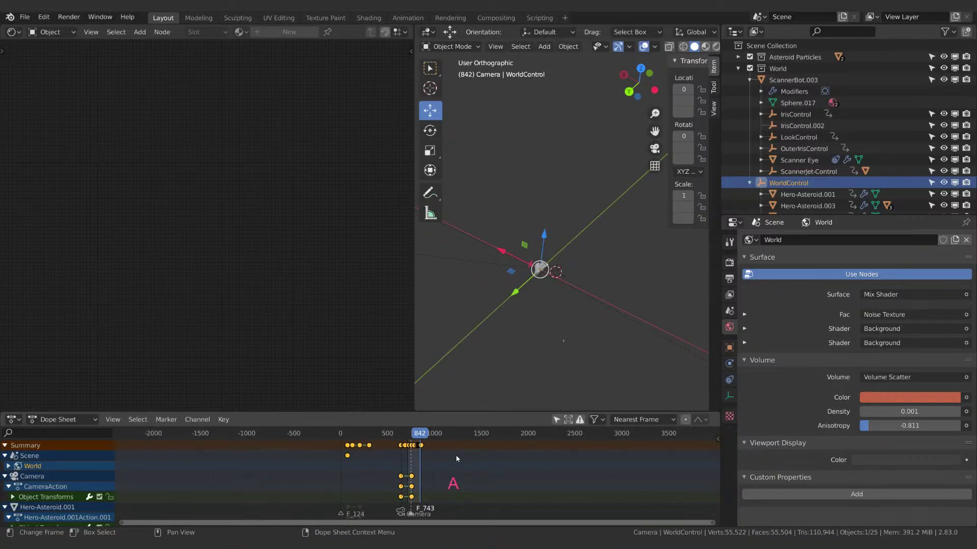
key(x)
click(457, 456)
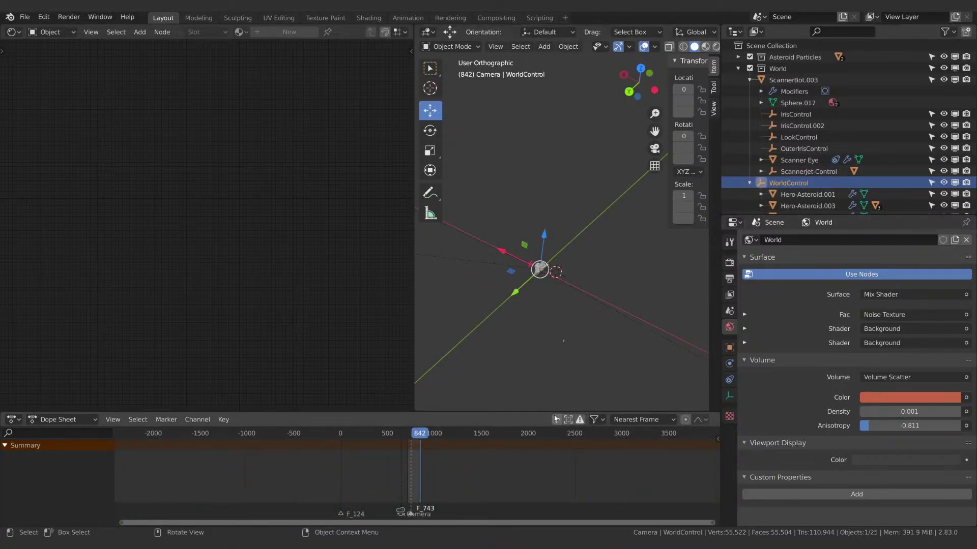
Deselect everything and widen the 3D viewport by shrinking the neighbouring shader editor.
scroll(575, 286, up, 6)
shift+middle_drag(571, 288, 618, 135)
scroll(569, 238, up, 3)
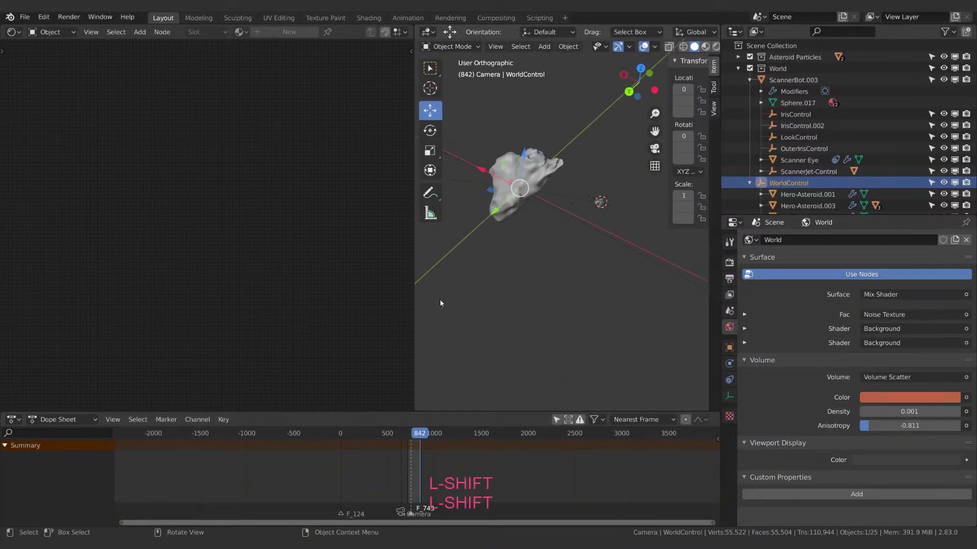
key(alt+a)
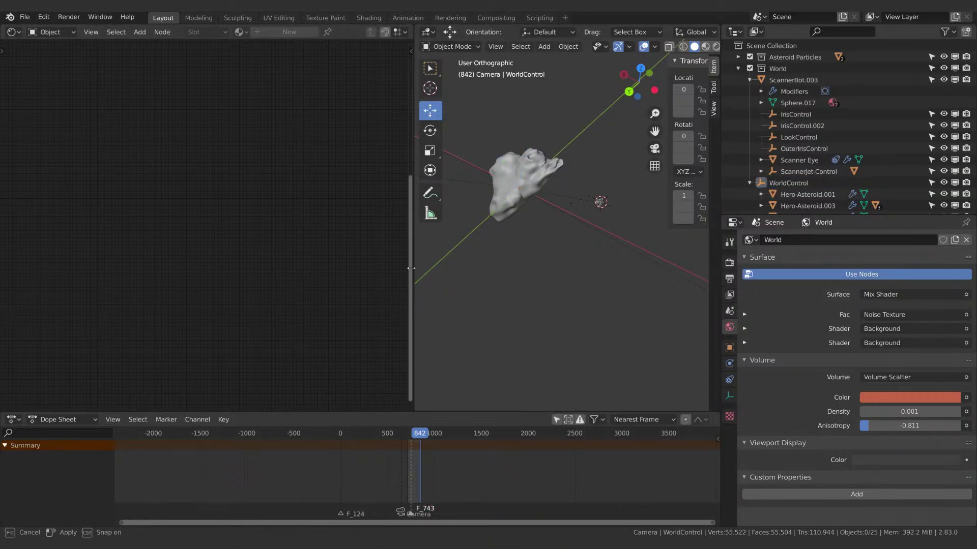
drag(411, 268, 195, 268)
Delete the cluster of four asteroids gathered around the 3D cursor near the scanner bot.
middle_drag(371, 273, 502, 299)
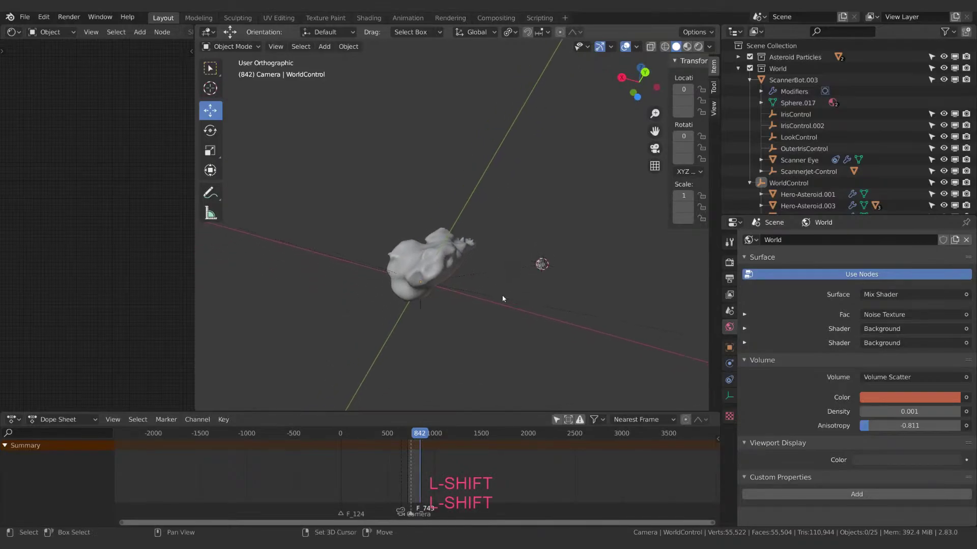
scroll(561, 304, up, 4)
click(630, 307)
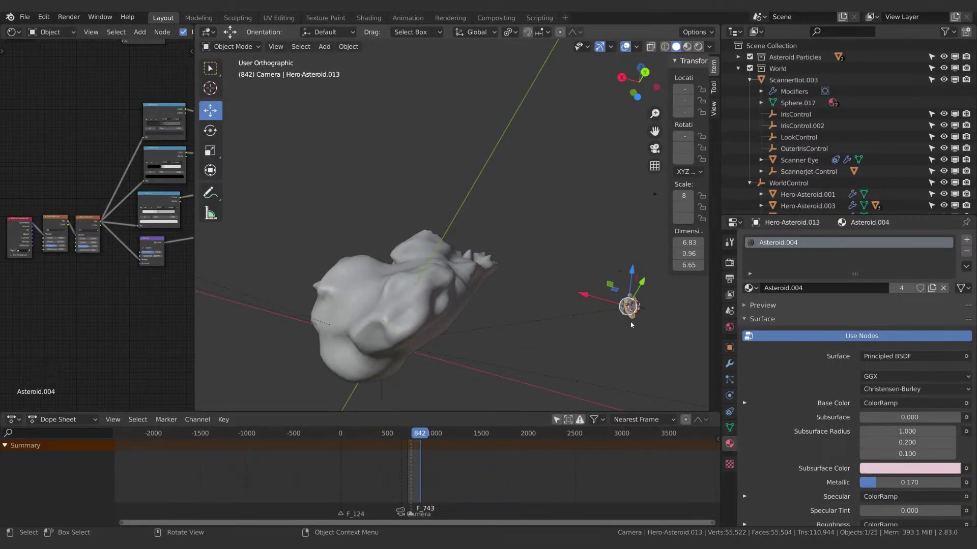
click(794, 80)
middle_drag(670, 255, 607, 274)
key(KP_Decimal)
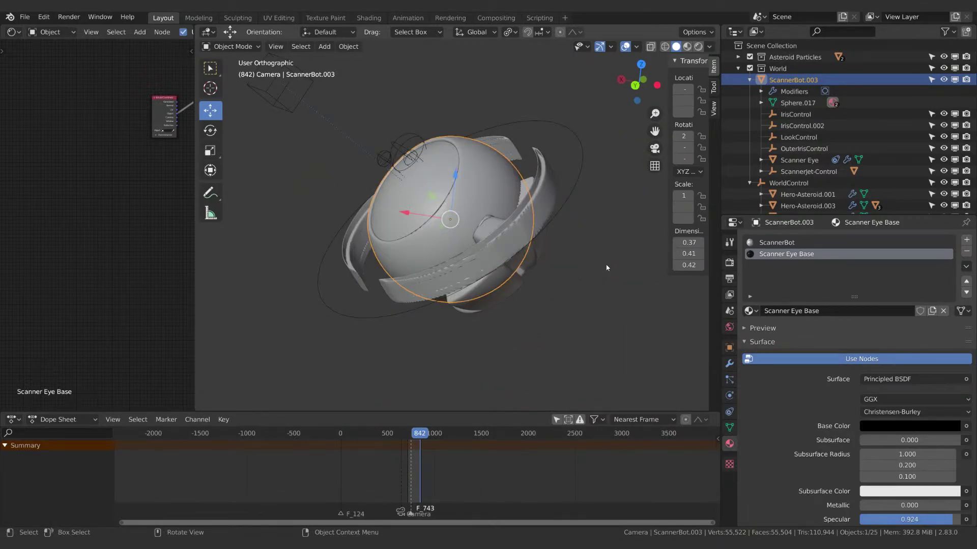
scroll(607, 268, down, 3)
middle_drag(568, 232, 460, 284)
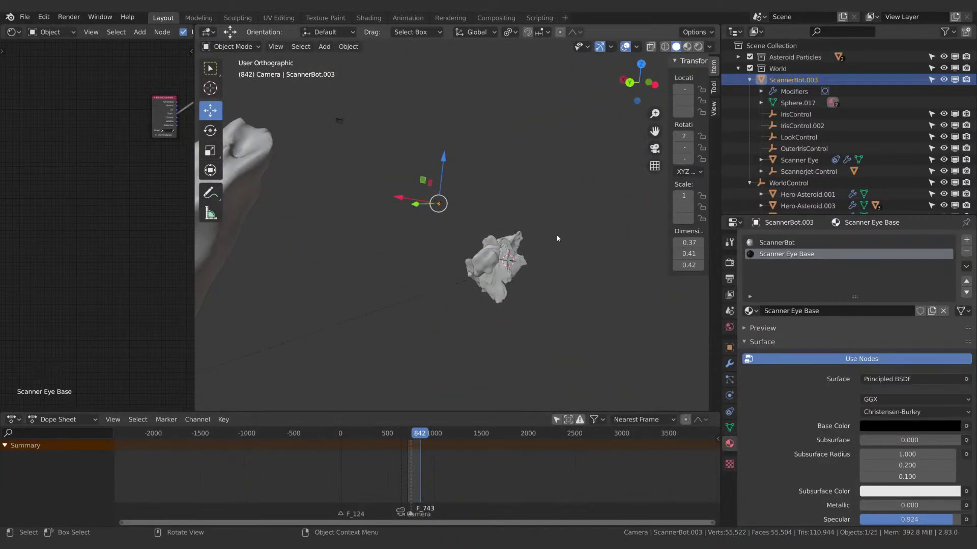
click(574, 238)
key(b)
drag(566, 219, 460, 350)
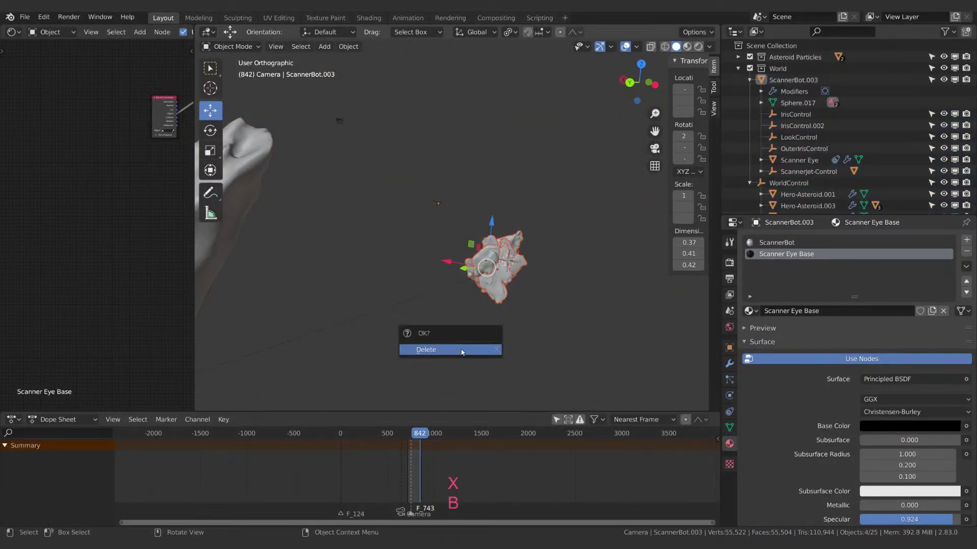
click(461, 351)
Delete one more surplus object in the area around the 3D cursor.
middle_drag(473, 346, 512, 269)
click(513, 269)
key(x)
click(513, 269)
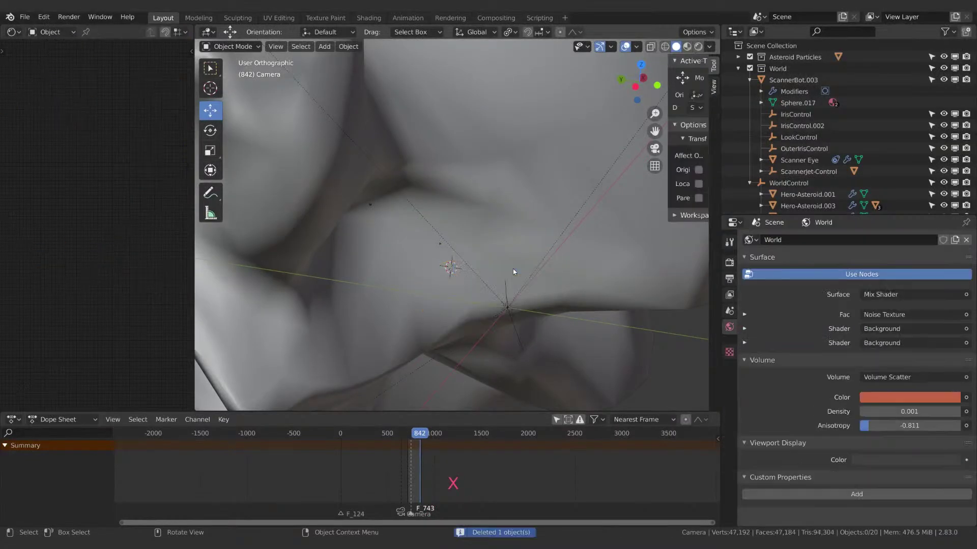
scroll(513, 268, down, 8)
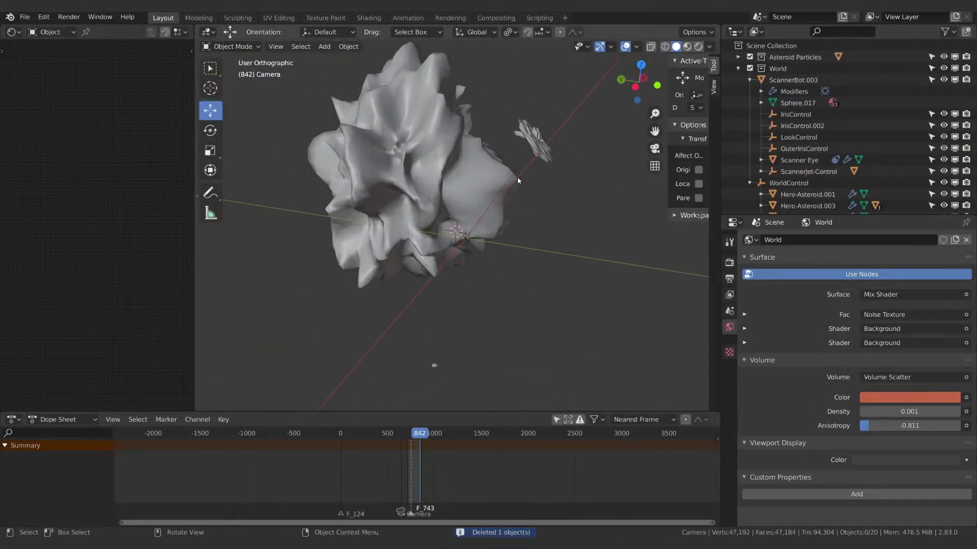
click(461, 181)
middle_drag(461, 181, 494, 188)
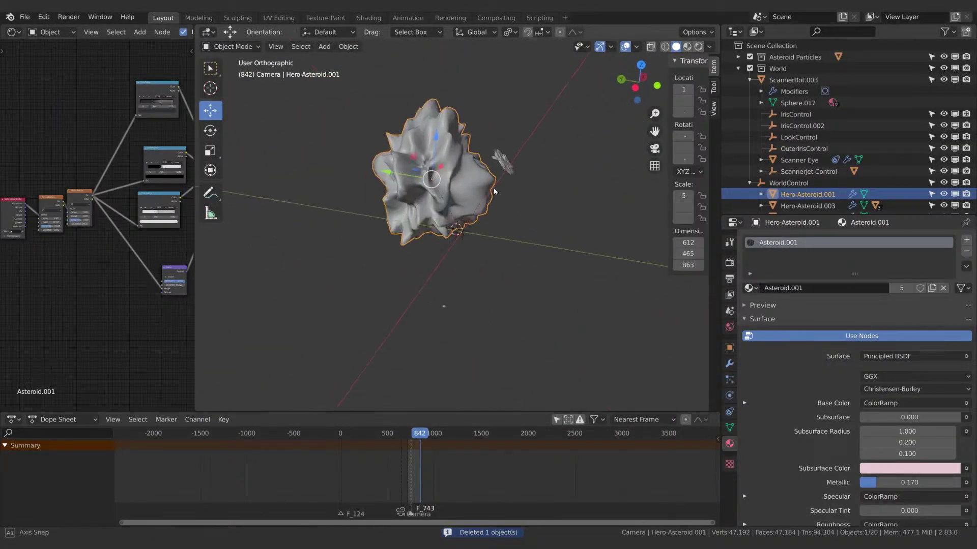
click(501, 163)
key(b)
drag(443, 114, 532, 179)
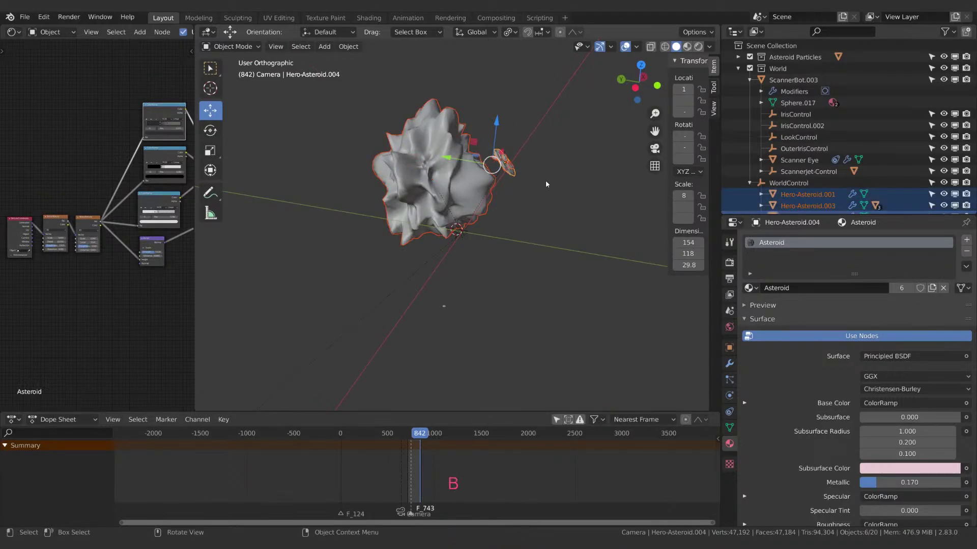
click(546, 184)
Delete the small cluster of five asteroids beside Hero-Asteroid.001, including Hero-Asteroid.003 and Hero-Asteroid.004.
middle_drag(546, 184, 464, 161)
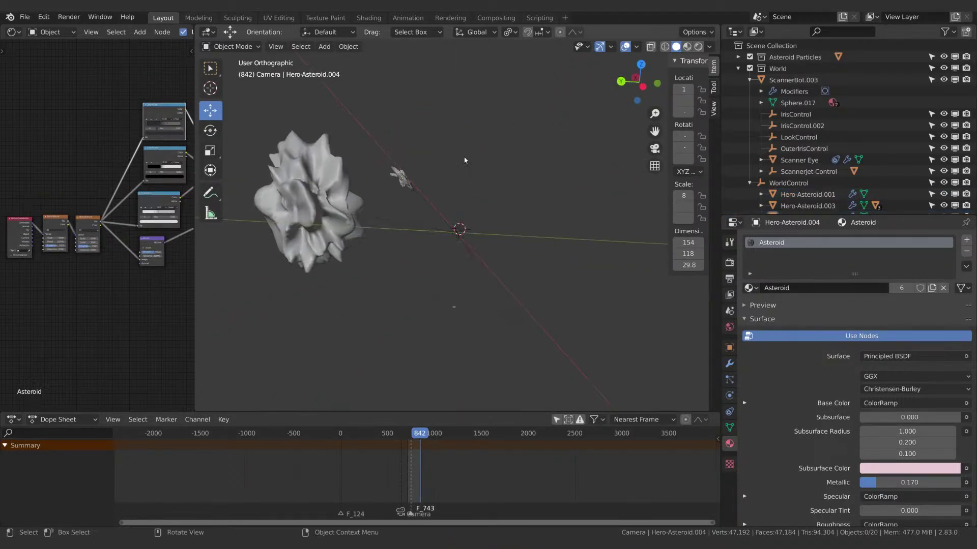
drag(402, 192, 394, 188)
key(x)
click(395, 187)
Set ScannerBot.003's location to 0 m and its rotation to 0° on the X, Y and Z axes.
scroll(459, 234, up, 9)
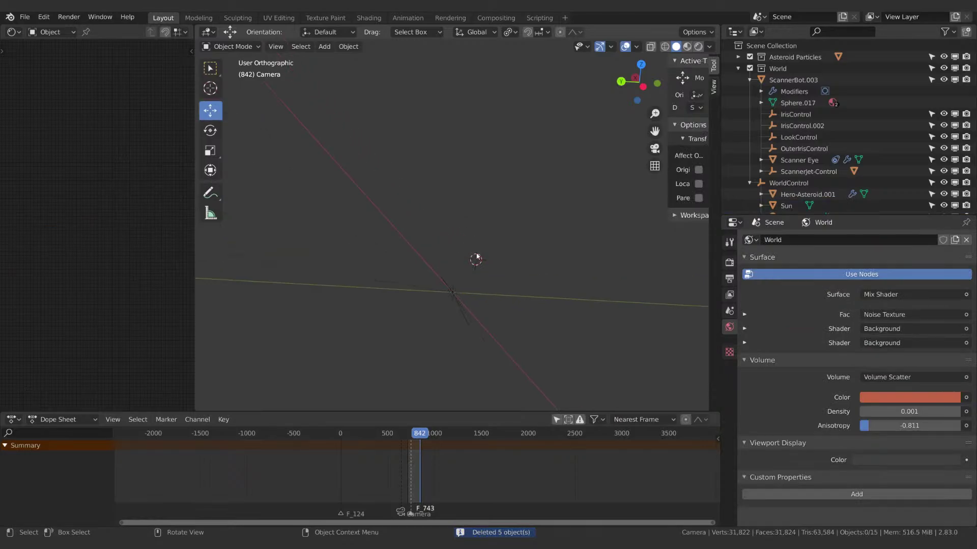
click(793, 80)
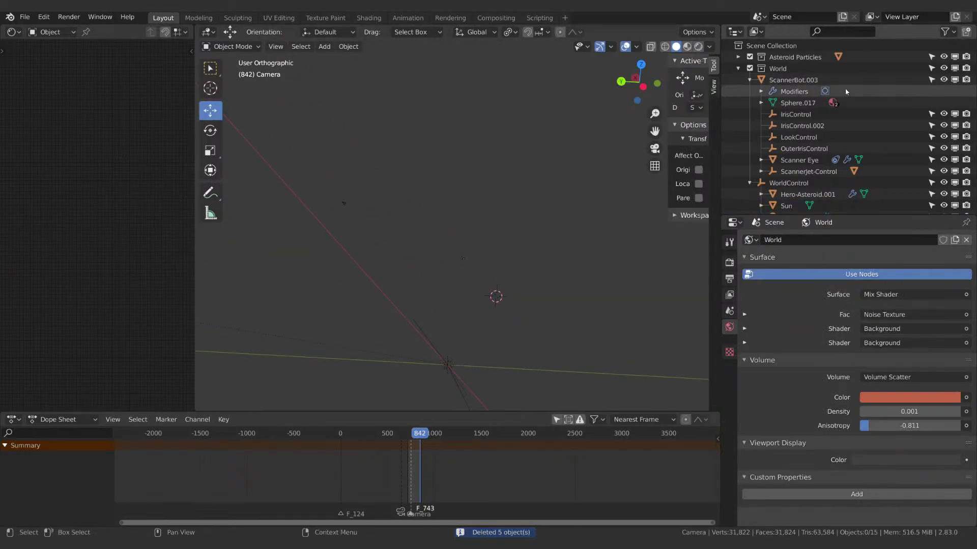
key(KP_Decimal)
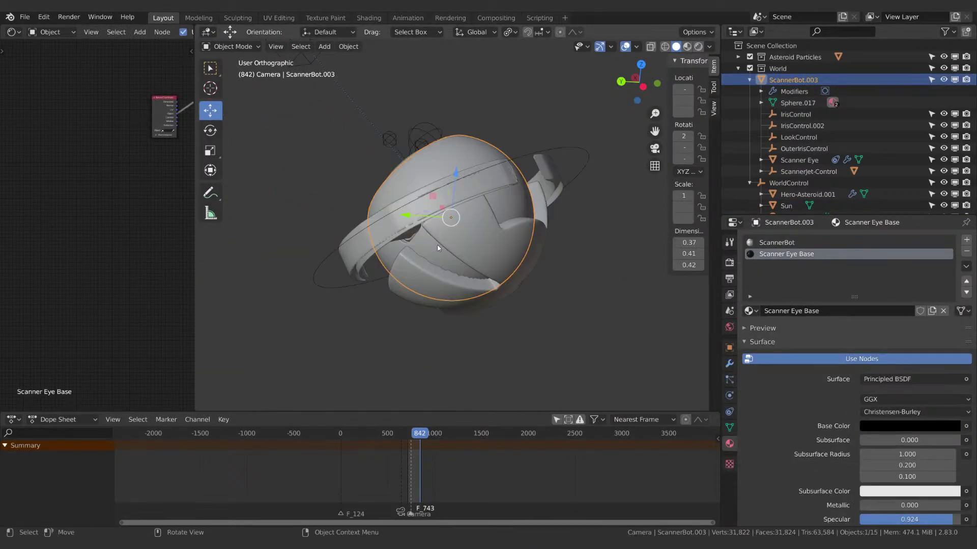
scroll(505, 144, down, 8)
middle_drag(552, 222, 485, 225)
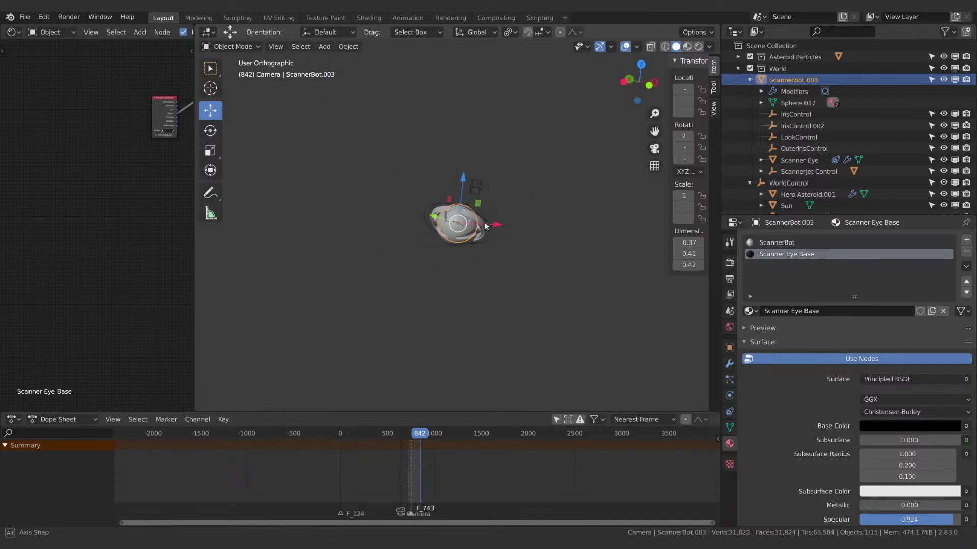
click(729, 347)
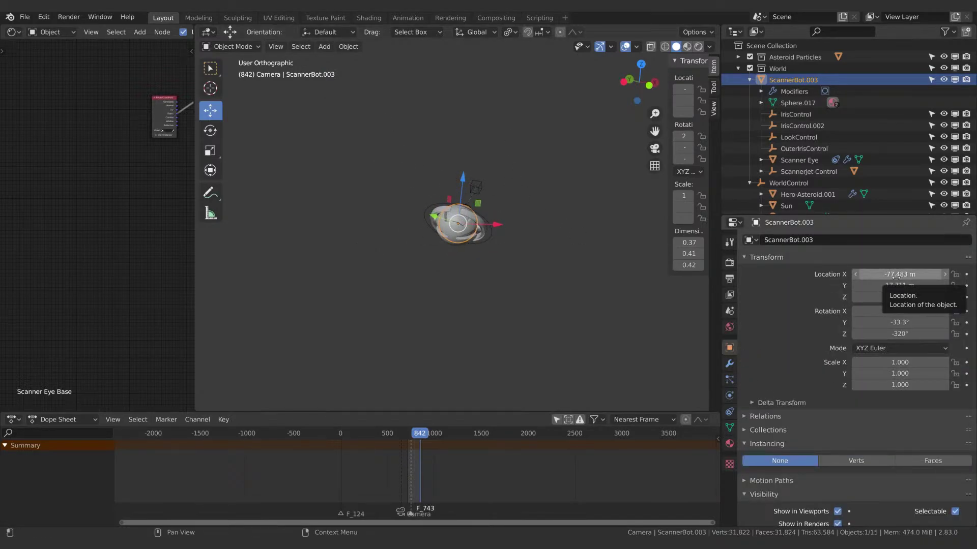
click(896, 275)
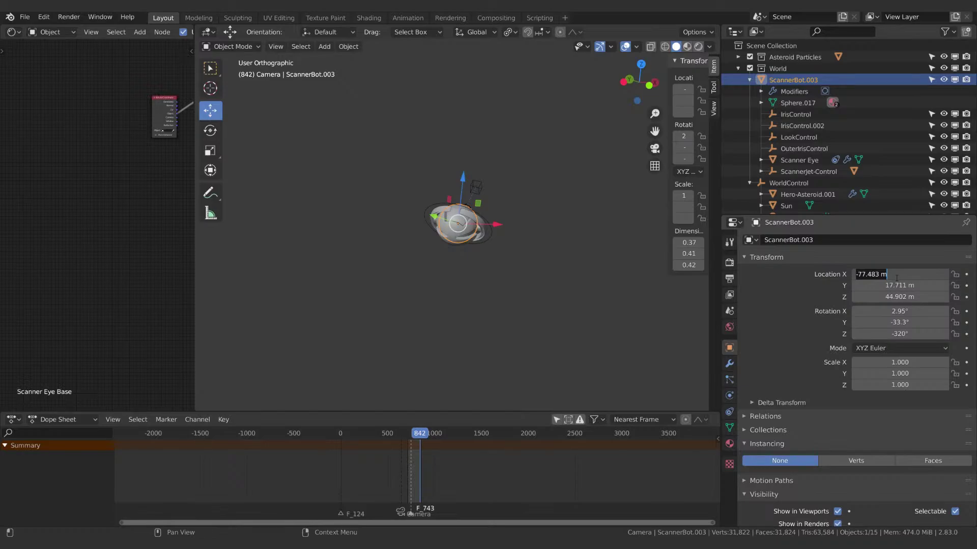
text(0)
key(Tab)
text(0)
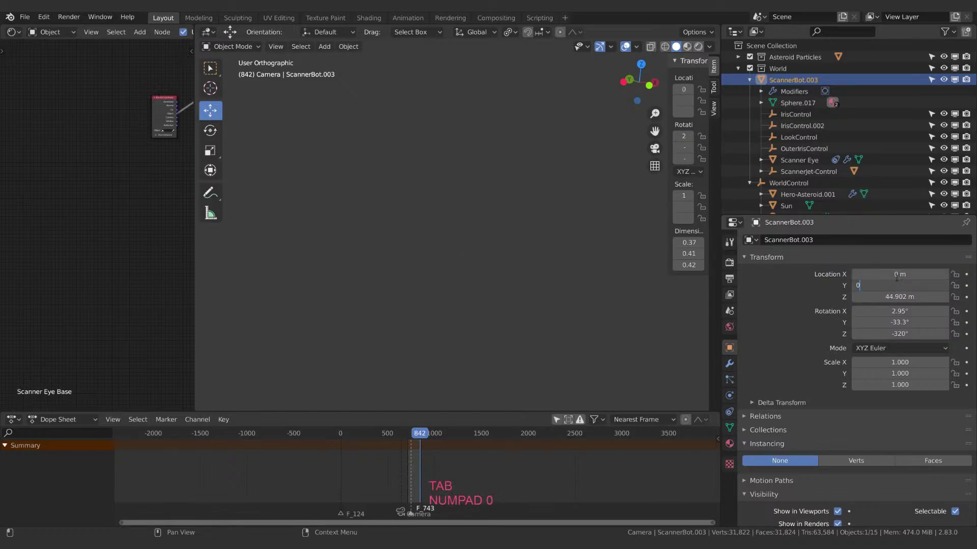
text(0)
key(Return)
click(916, 312)
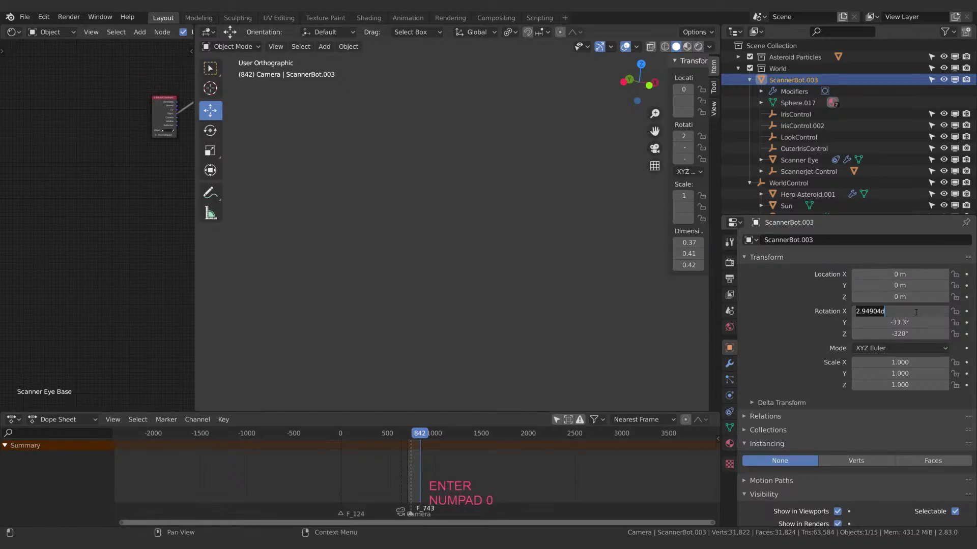
key(Return)
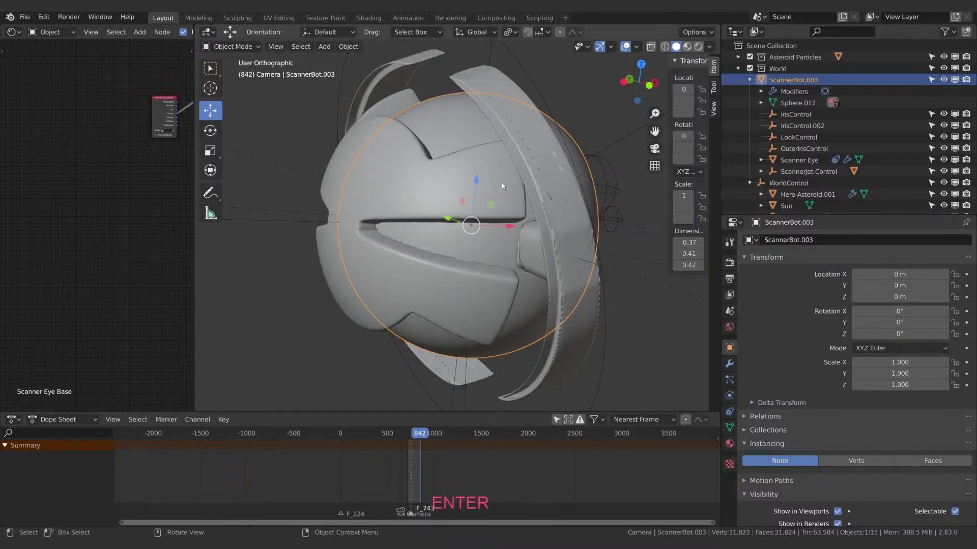
Turn on the floor grid overlay in the 3D viewport and switch to perspective view.
scroll(501, 183, down, 5)
middle_drag(588, 216, 535, 245)
scroll(512, 218, down, 6)
scroll(512, 219, down, 2)
scroll(519, 247, down, 5)
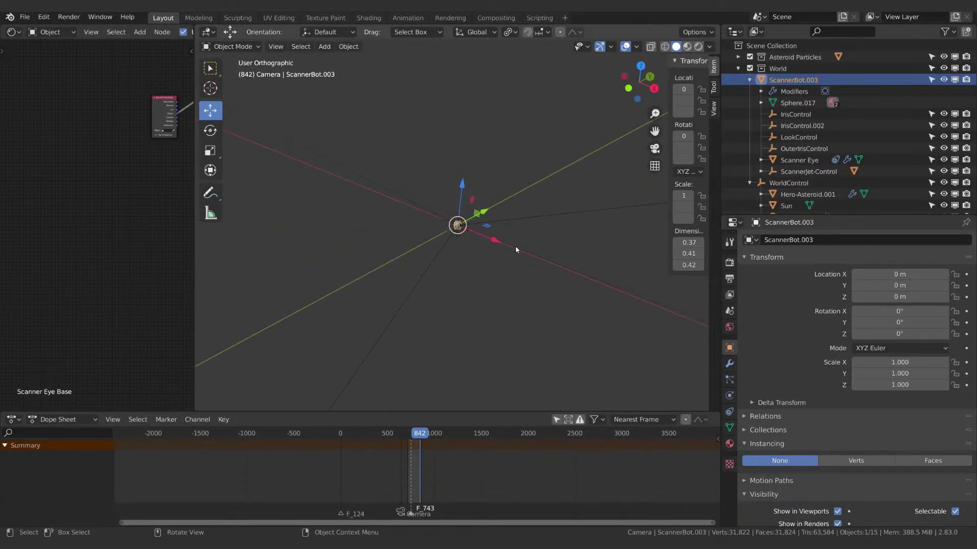
click(638, 47)
click(605, 102)
middle_drag(488, 232, 476, 176)
scroll(514, 238, up, 4)
shift+middle_drag(558, 242, 481, 257)
key(KP_5)
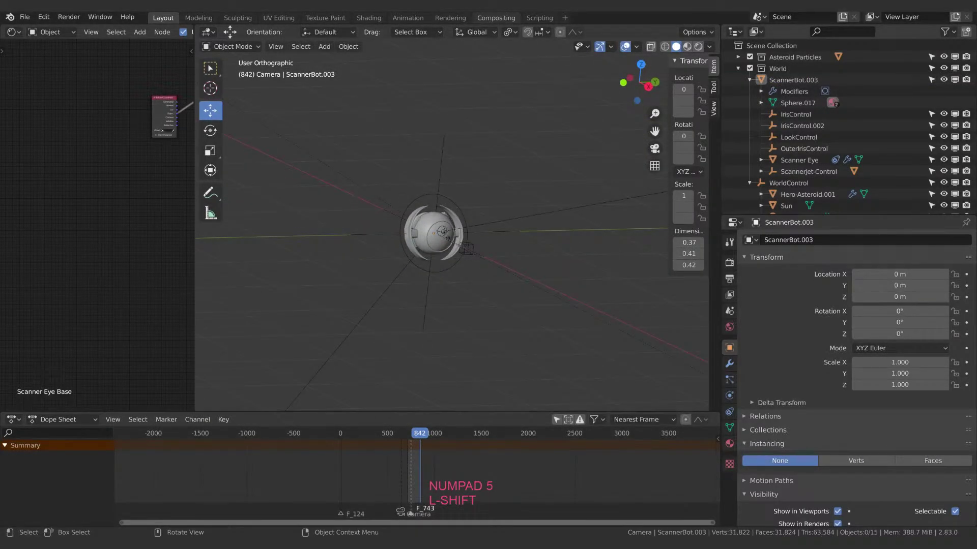
Move Hero-Asteroid.001 about -855 m along the X axis towards the scanner bot.
scroll(447, 234, down, 5)
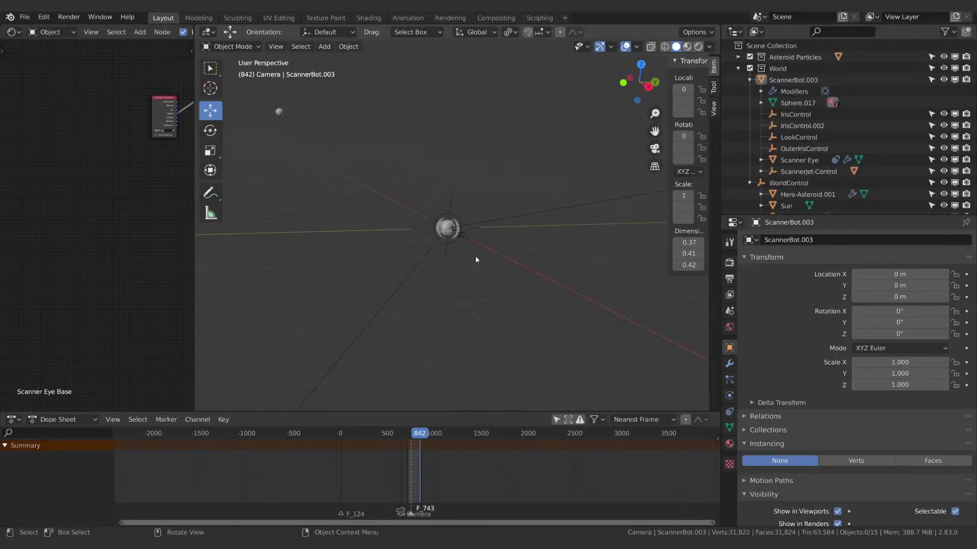
middle_drag(548, 215, 427, 305)
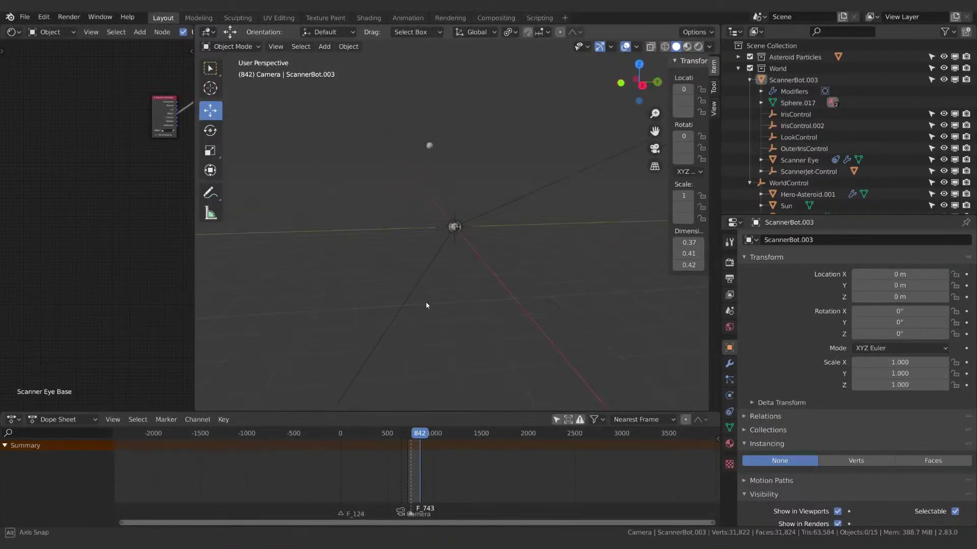
click(422, 127)
middle_drag(423, 132, 538, 204)
click(797, 197)
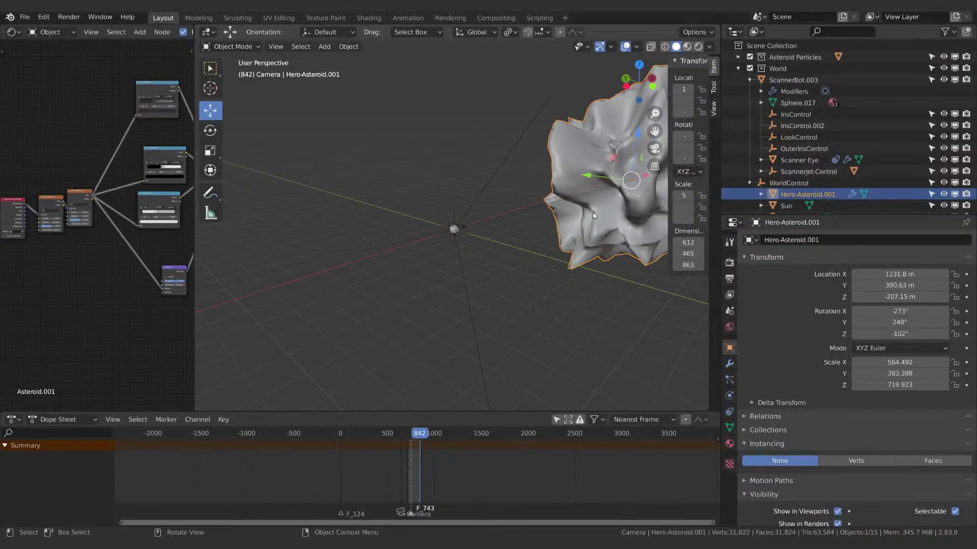
key(g)
key(x)
click(421, 262)
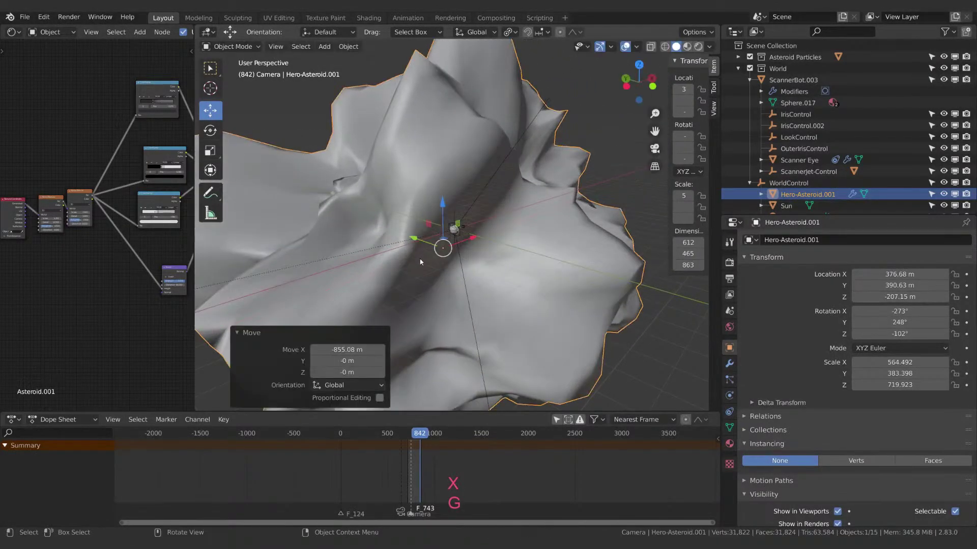
Move Hero-Asteroid.001 about -286 m along the Y axis and about 197 m along the Z axis.
key(g)
key(y)
click(600, 308)
key(g)
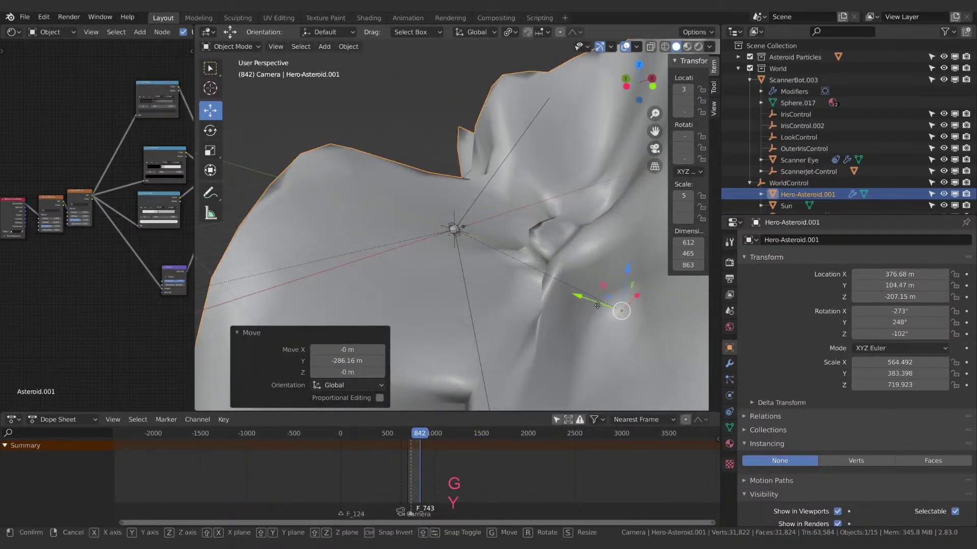
key(z)
click(566, 122)
middle_drag(564, 163, 513, 218)
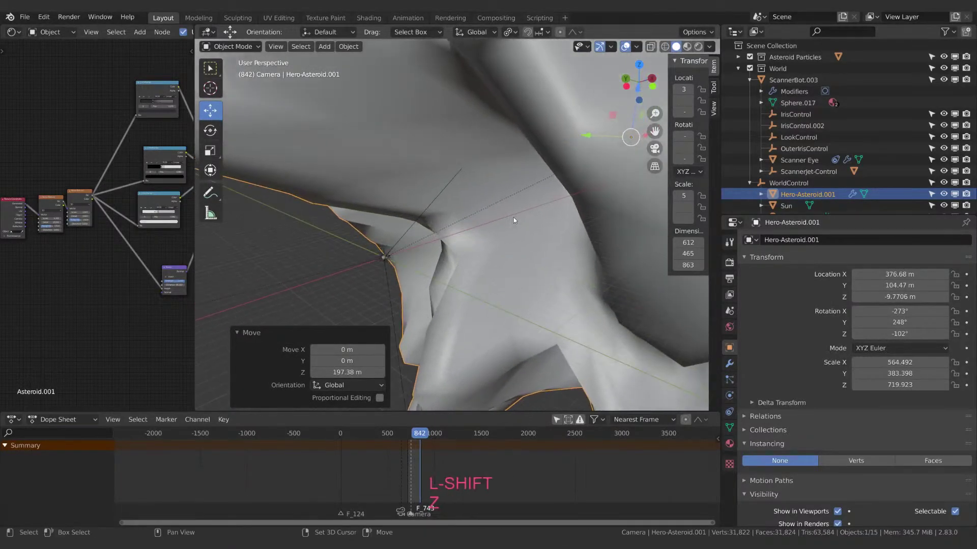
scroll(542, 213, down, 3)
scroll(549, 203, down, 2)
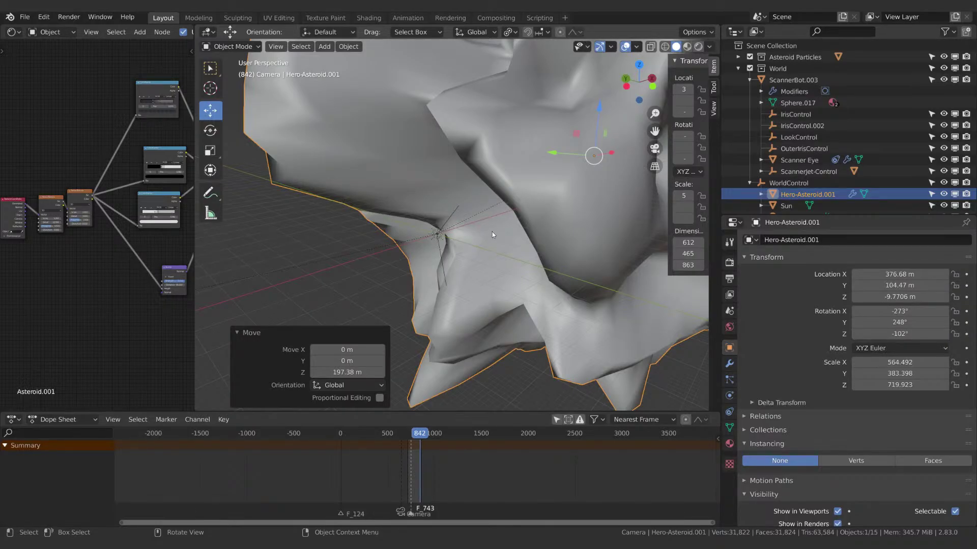
Examine Hero-Asteroid.001's size and surface around the scanner bot from several angles and distances.
scroll(633, 231, down, 8)
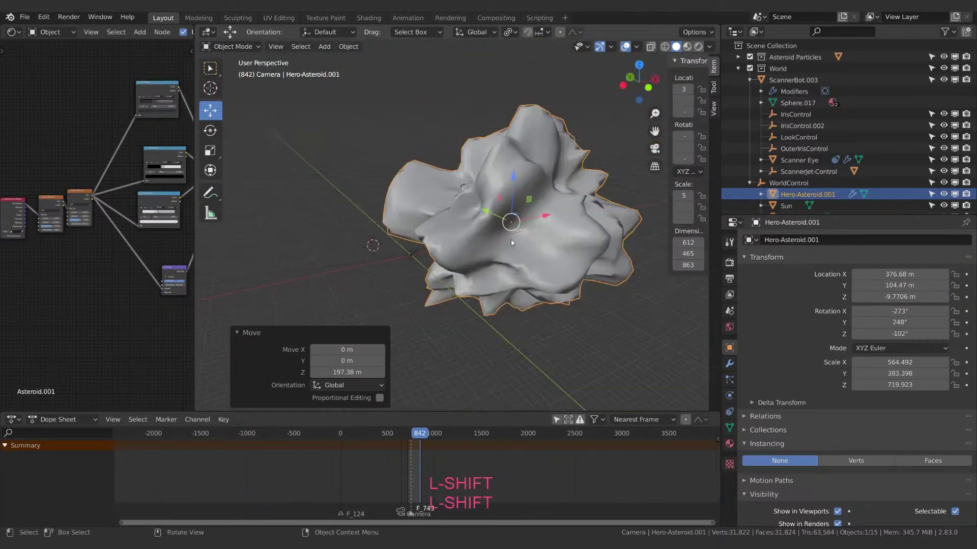
scroll(533, 246, up, 3)
scroll(521, 259, up, 2)
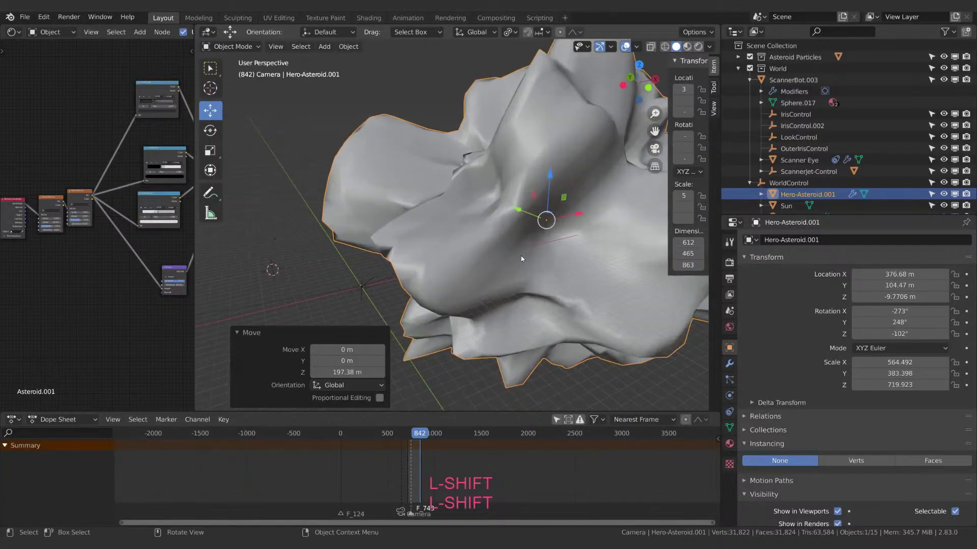
scroll(523, 259, down, 2)
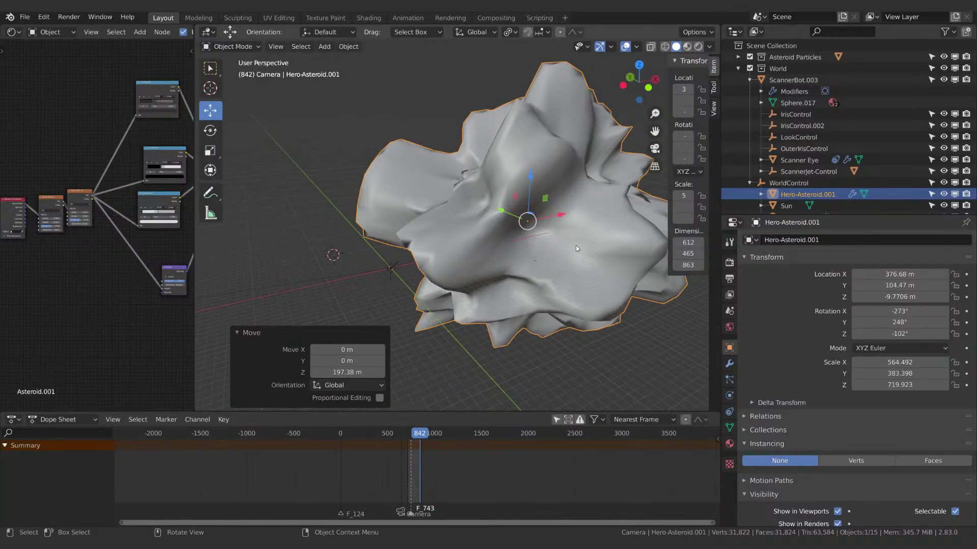
middle_drag(576, 246, 507, 263)
scroll(505, 258, down, 1)
scroll(486, 247, up, 3)
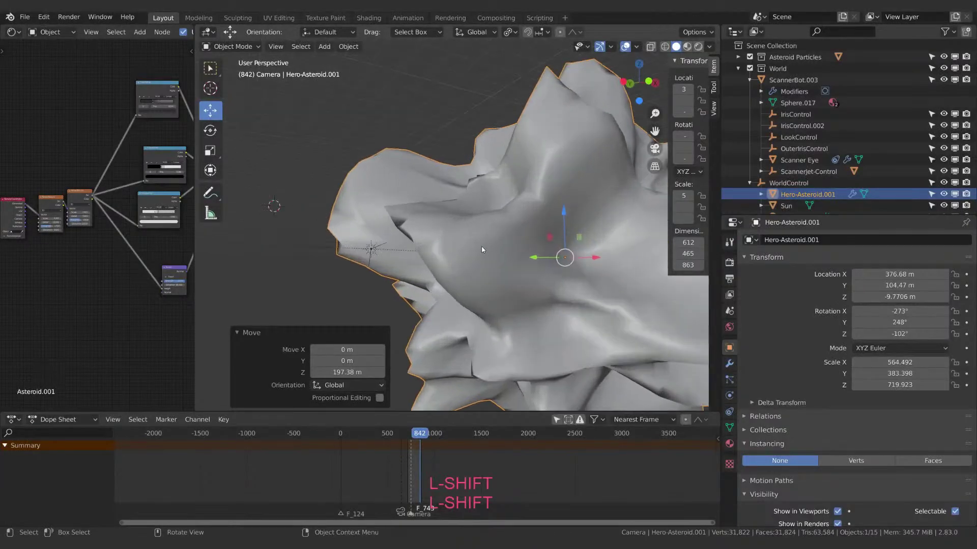
scroll(468, 248, down, 3)
middle_drag(512, 216, 520, 243)
scroll(494, 252, up, 5)
scroll(445, 267, up, 2)
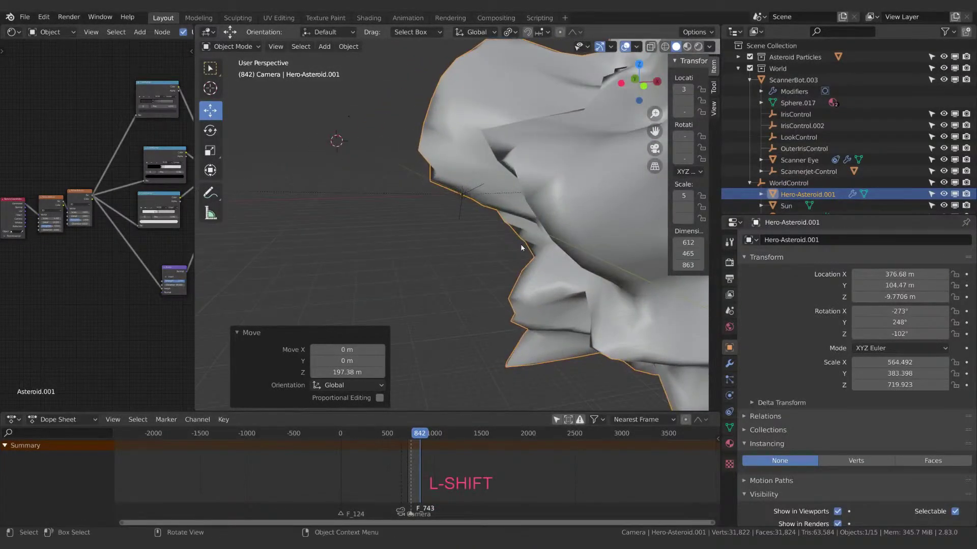
scroll(521, 243, up, 4)
middle_drag(513, 69, 516, 209)
Move Hero-Asteroid.001 about 1001 m along the X axis, away from the scanner bot.
scroll(553, 209, down, 4)
scroll(516, 209, down, 2)
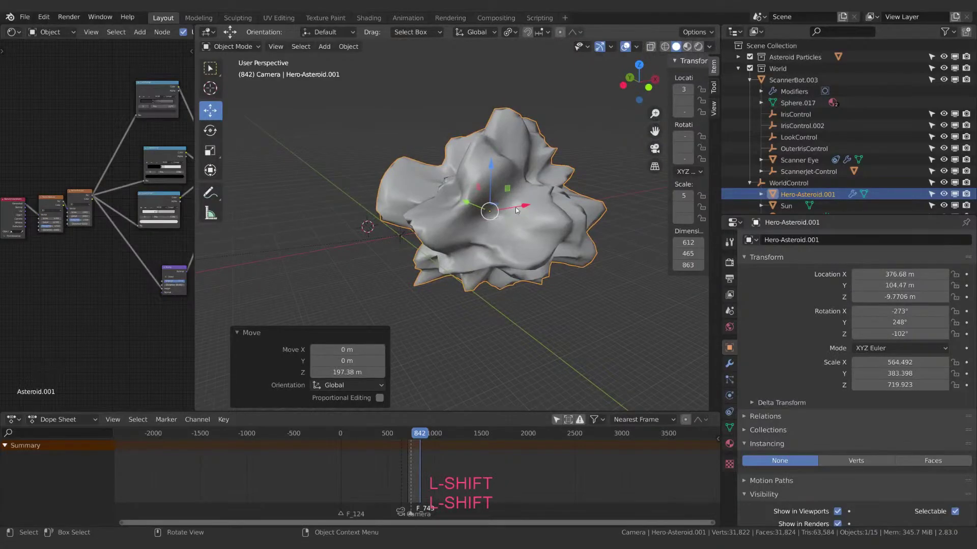
drag(516, 209, 697, 183)
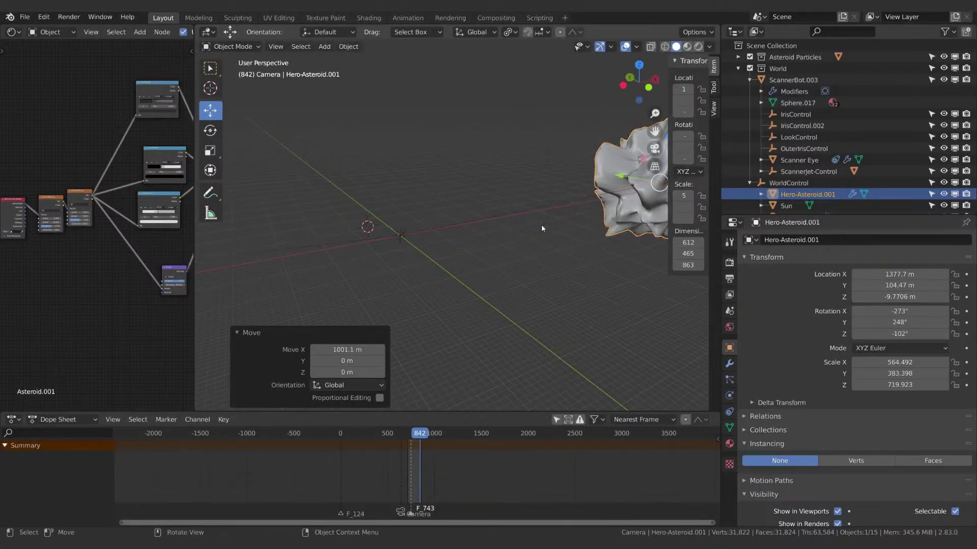
shift+middle_drag(542, 225, 474, 237)
Add an ico sphere mesh and set its location to 0 m on the X, Y and Z axes.
key(shift+a)
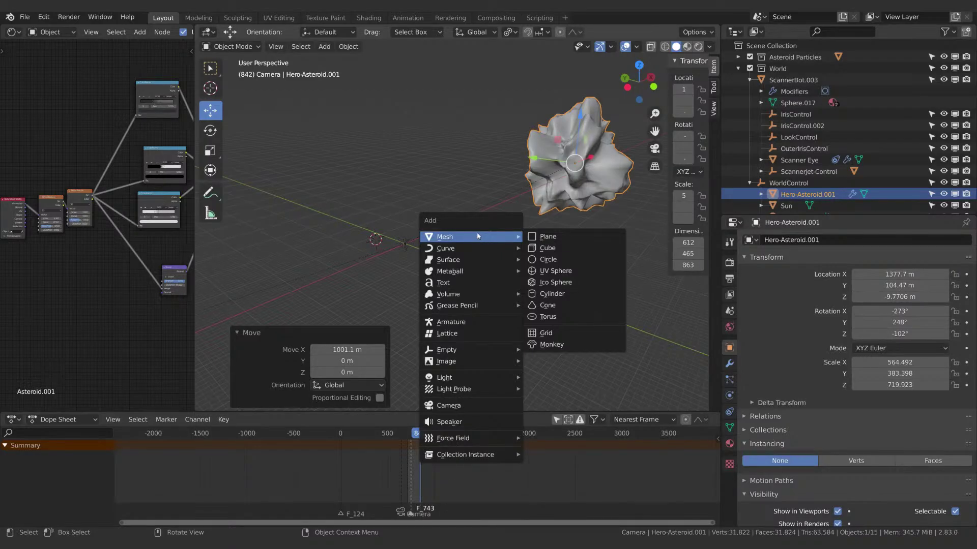
click(558, 288)
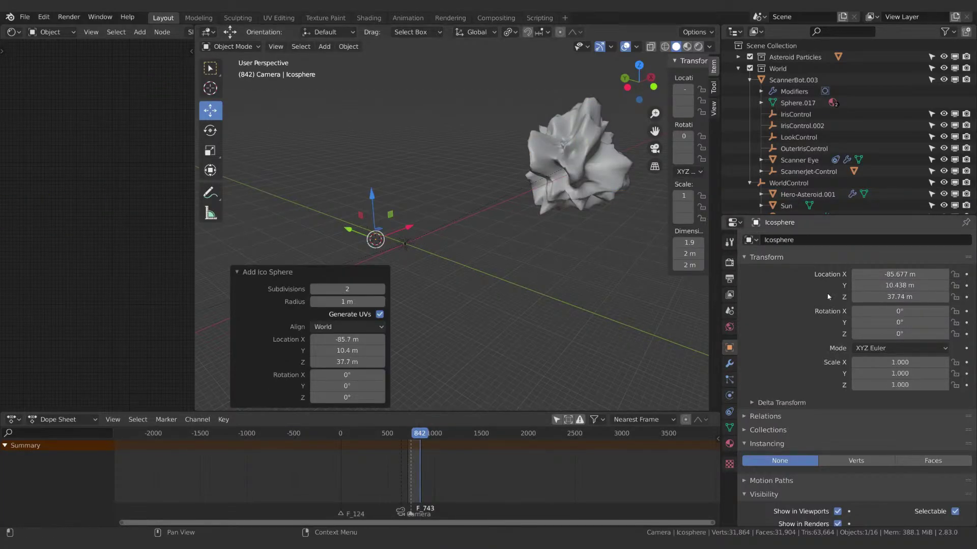
click(899, 274)
text(0)
key(Tab)
text(0)
key(Tab)
text(0)
key(Return)
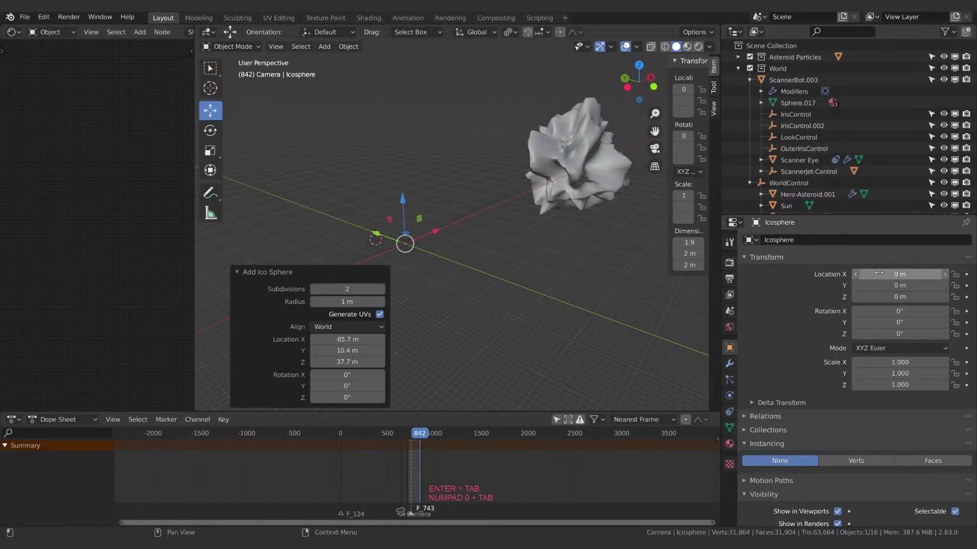
Scale the icosphere up uniformly by a factor of about 1.62.
scroll(359, 229, up, 7)
shift+middle_drag(359, 229, 612, 217)
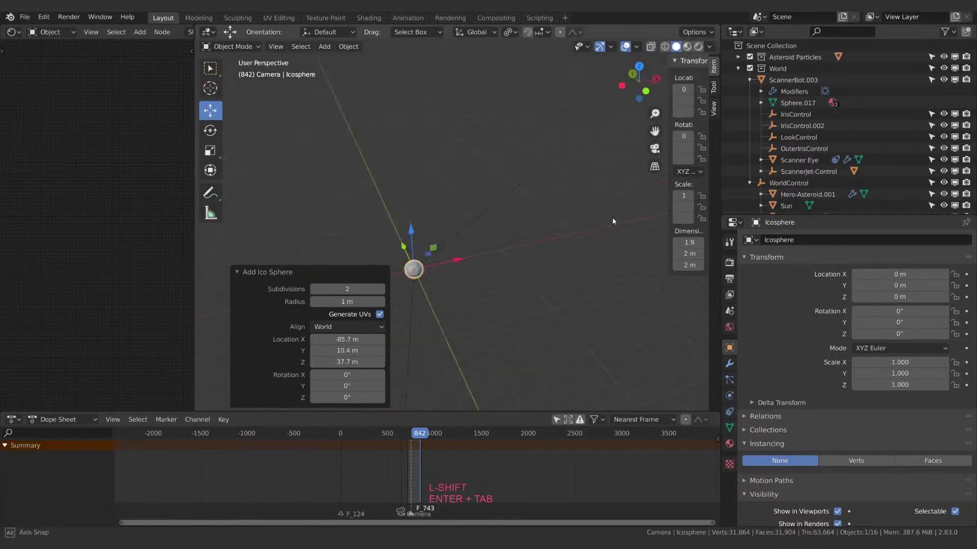
scroll(609, 217, up, 3)
scroll(610, 218, down, 1)
key(KP_Decimal)
scroll(506, 235, down, 5)
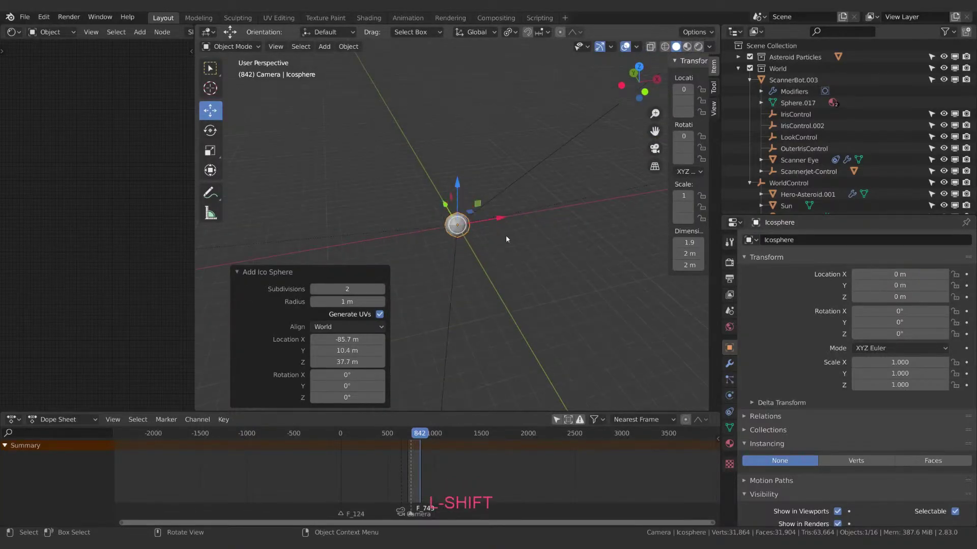
key(s)
click(510, 246)
key(g)
key(x)
key(Escape)
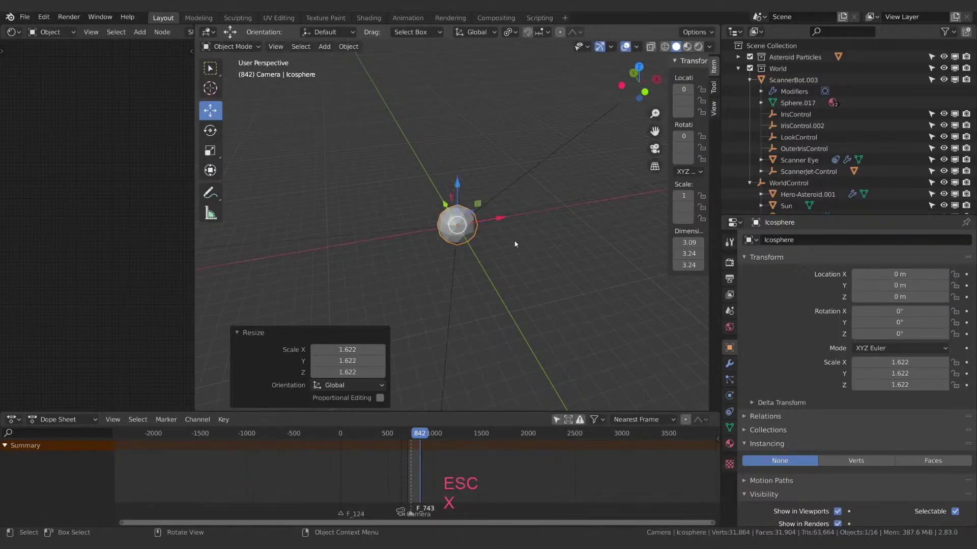
Move ScannerBot.003 in the negative X direction, out of the icosphere.
click(793, 80)
key(g)
key(x)
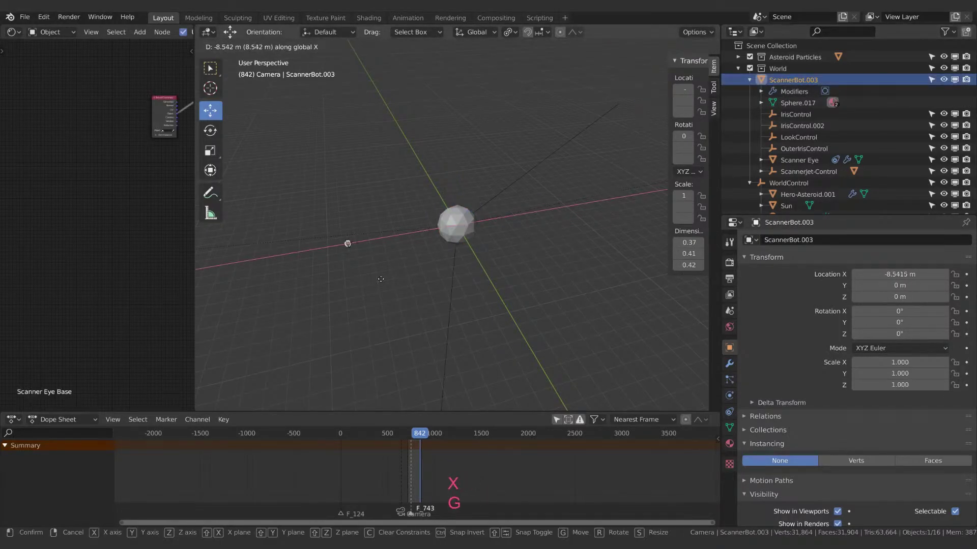
click(464, 246)
Enlarge the icosphere uniformly to a scale of about 27 on all axes.
click(462, 237)
key(s)
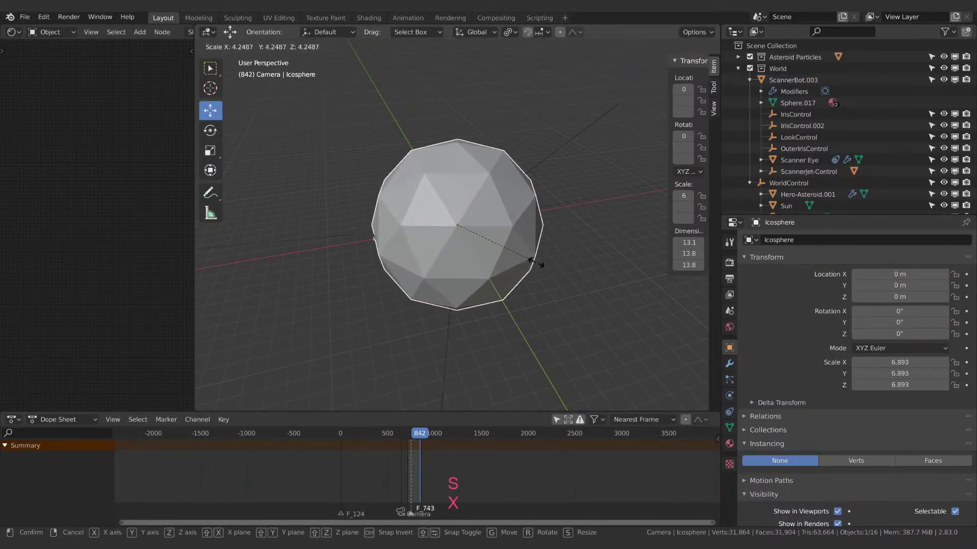
click(476, 261)
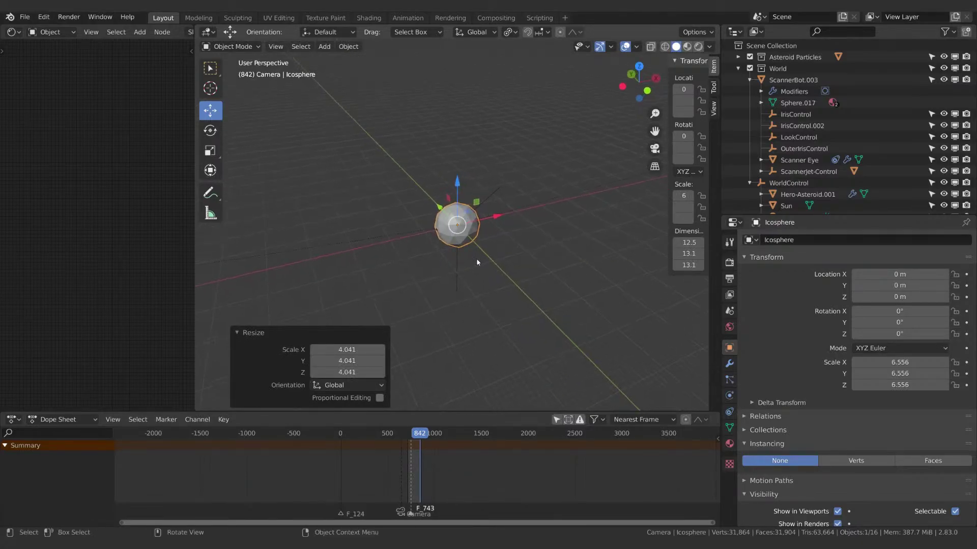
key(s)
click(573, 321)
Move the icosphere along the X axis to about 28.6 m, clear of the scanner bot.
key(g)
click(508, 274)
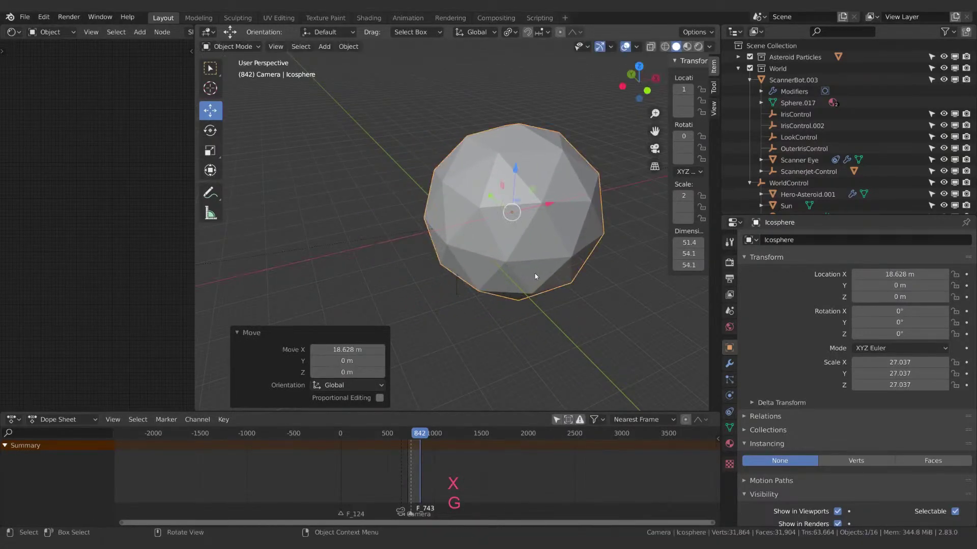
key(g)
key(x)
click(536, 267)
scroll(535, 264, up, 2)
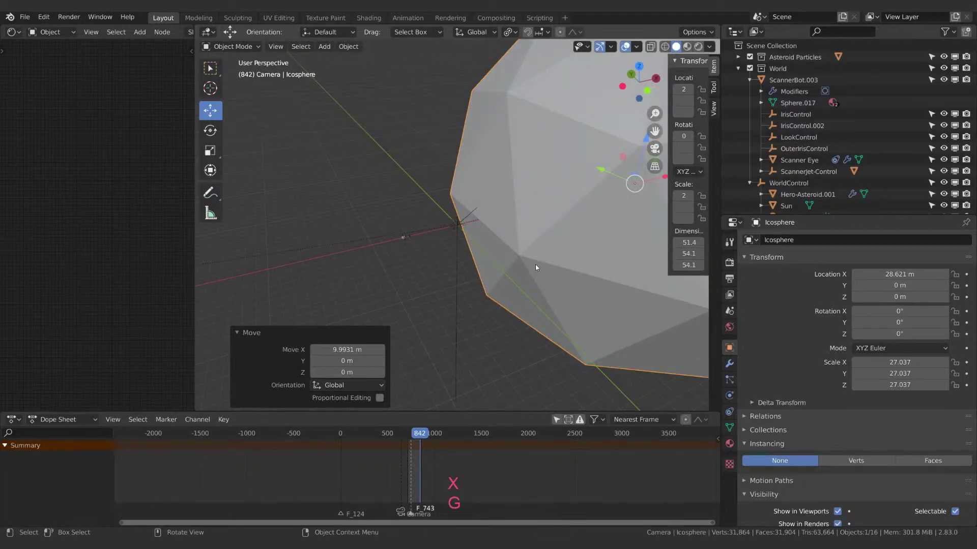
Stretch the icosphere along Z and enlarge it to a scale of about 54.9 on X and Y and 102.5 on Z.
mouse_move(535, 264)
middle_down()
mouse_move(572, 270)
mouse_move(550, 254)
middle_up()
key(s)
key(z)
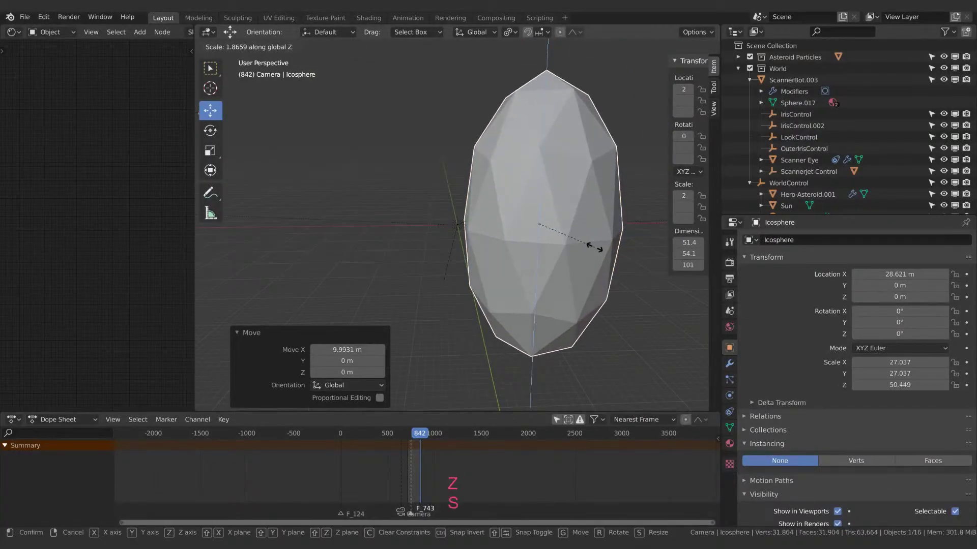
click(593, 246)
key(s)
click(569, 255)
key(s)
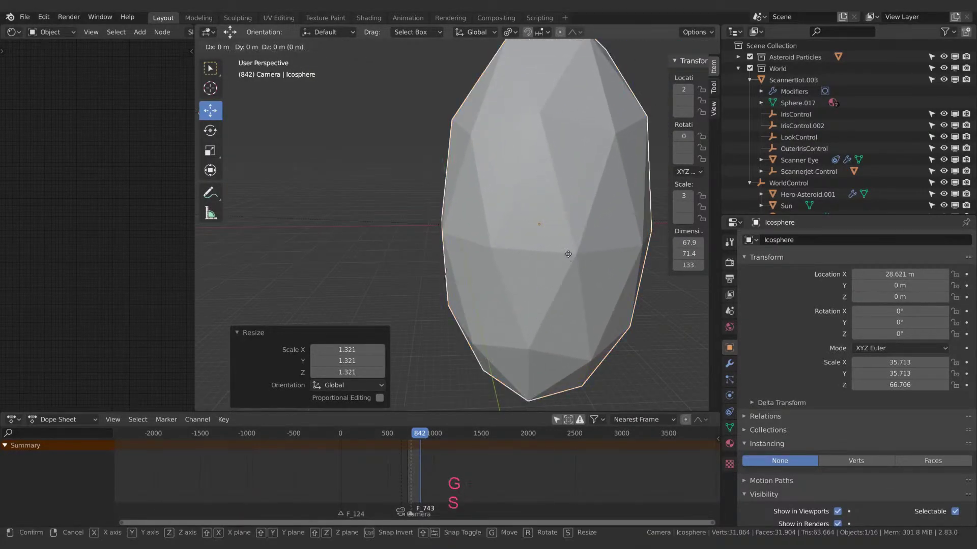
click(611, 263)
Move the stretched icosphere along the X axis to about 54.7 m, with its near side close to the origin.
key(g)
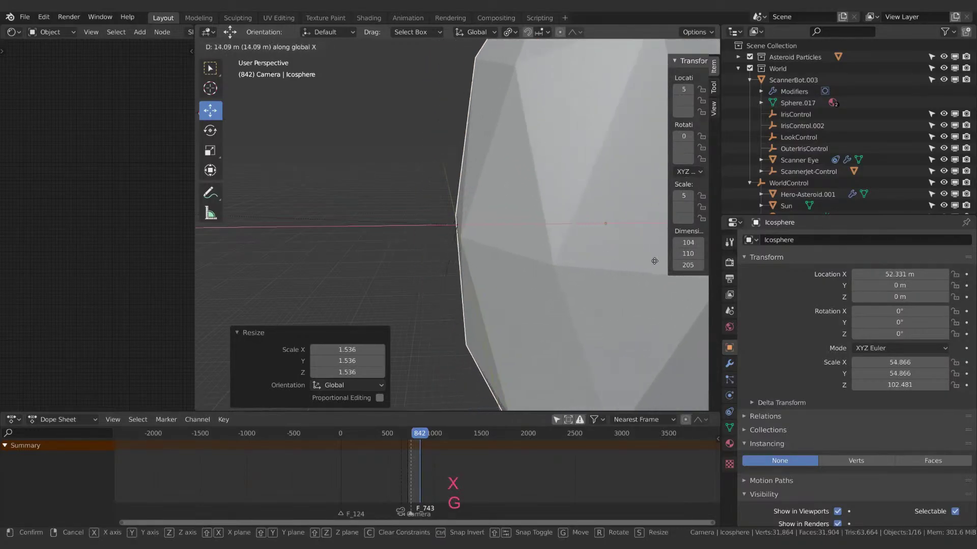
key(x)
click(500, 241)
mouse_move(500, 241)
middle_down()
mouse_move(454, 241)
mouse_move(493, 228)
mouse_move(516, 247)
mouse_move(492, 256)
middle_up()
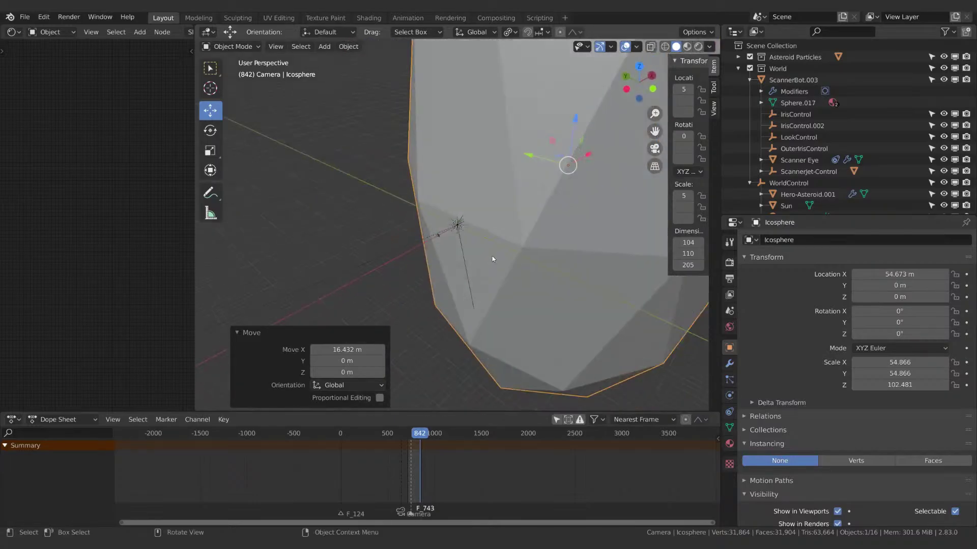
scroll(494, 255, down, 4)
shift+middle_drag(496, 221, 528, 239)
click(568, 236)
click(407, 254)
middle_drag(407, 254, 507, 235)
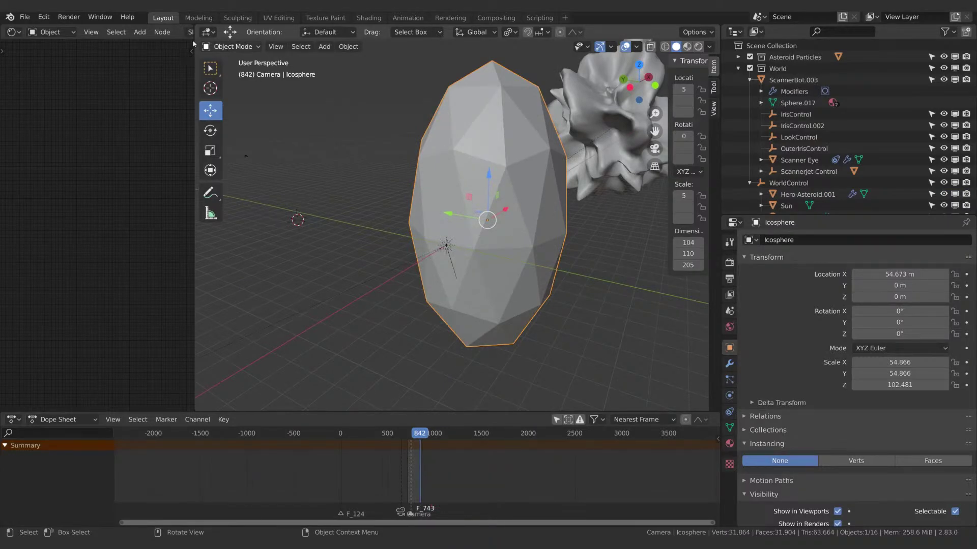
Append the HeroShip collection from another Blender file into the scene.
click(24, 17)
click(47, 142)
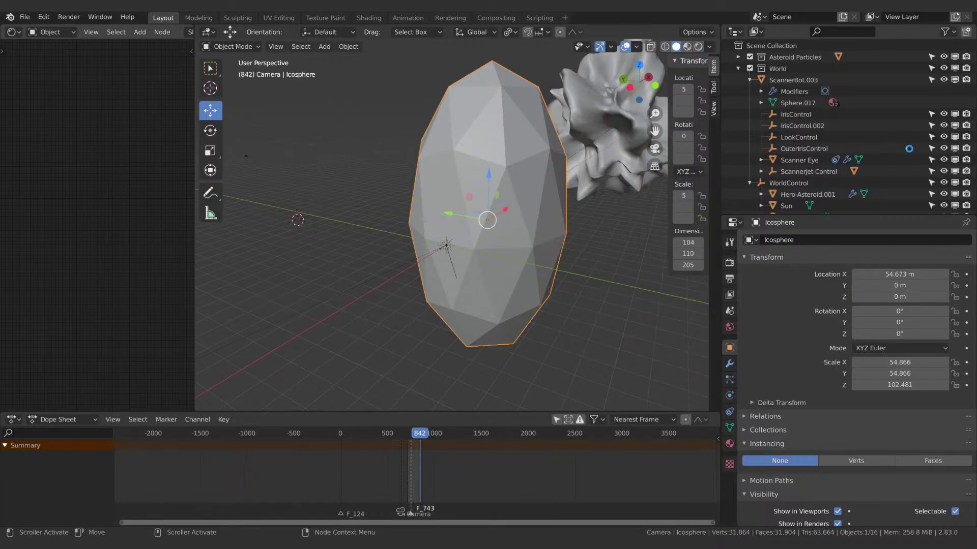
scroll(785, 142, down, 3)
click(788, 144)
click(808, 185)
scroll(801, 193, down, 2)
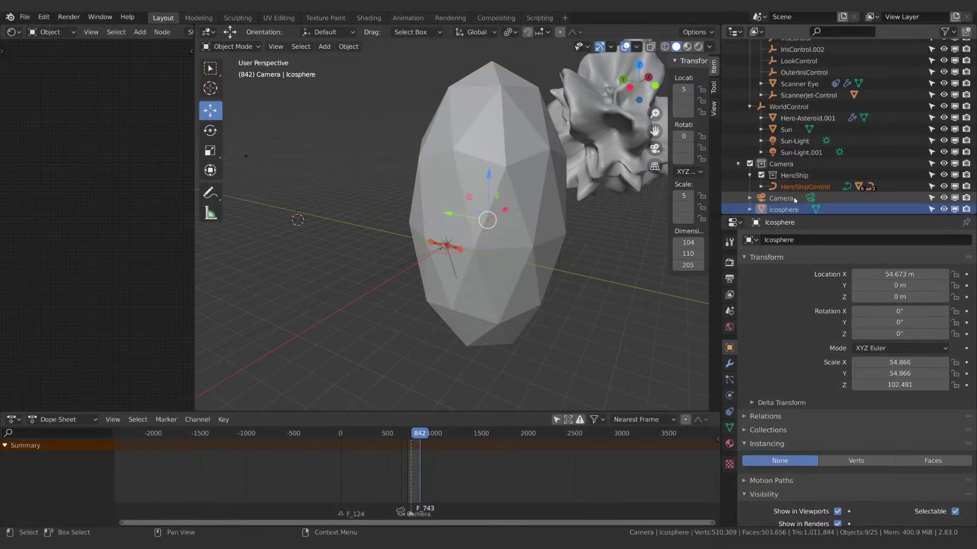
Move HeroShipControl about 26.9 m along the Y axis.
click(794, 193)
click(796, 181)
scroll(432, 252, up, 6)
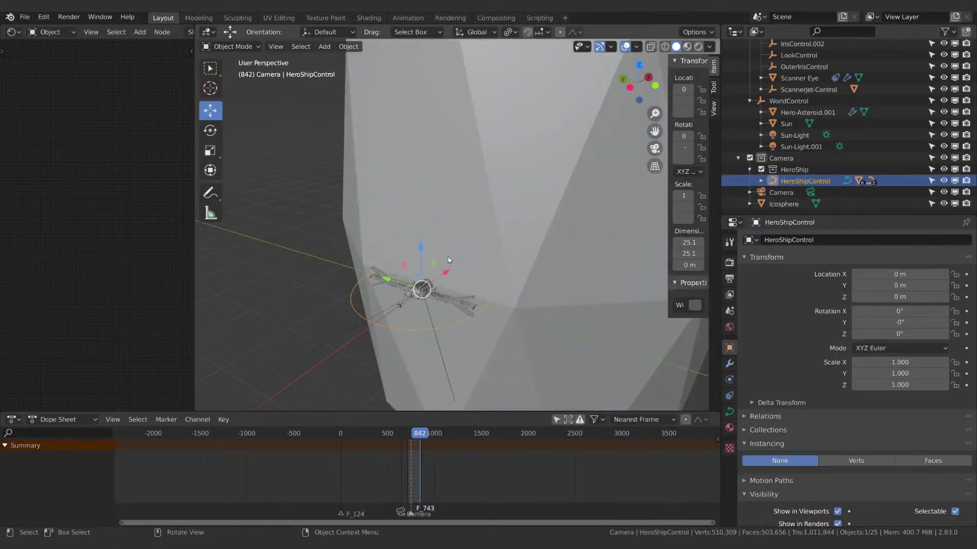
scroll(452, 259, down, 2)
scroll(453, 261, up, 3)
middle_drag(454, 276, 516, 230)
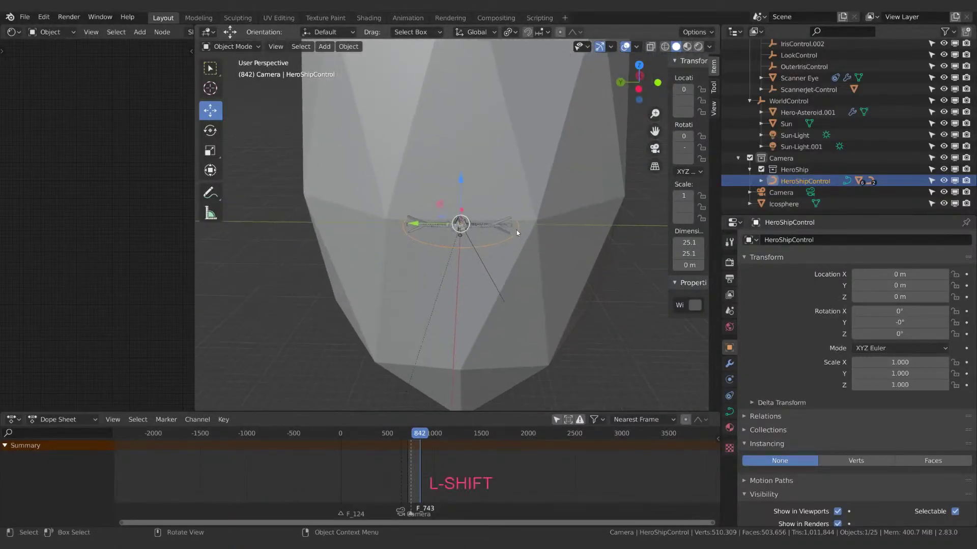
key(g)
key(y)
click(524, 194)
Move HeroShipControl about -35.7 m along the X axis, away from the icosphere.
middle_drag(524, 194, 480, 209)
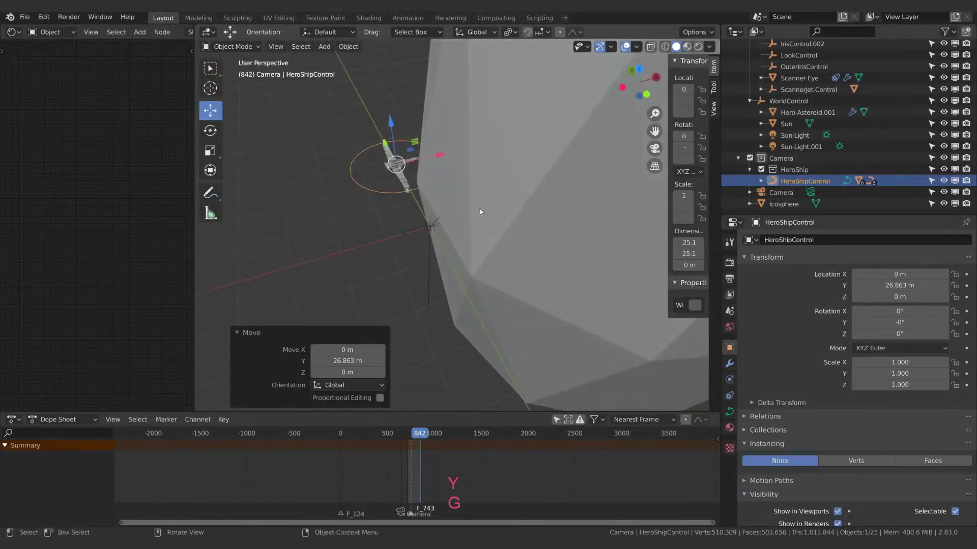
key(g)
key(x)
click(401, 237)
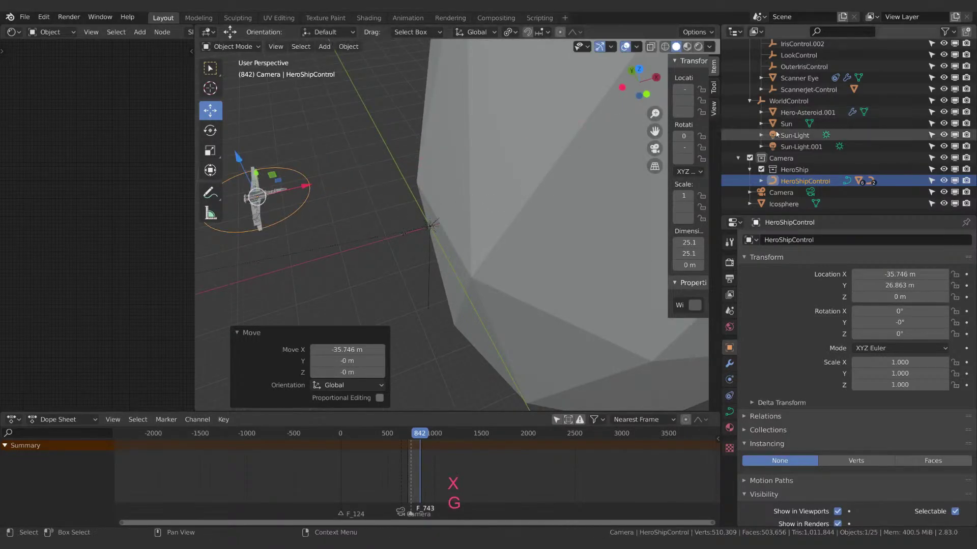
Move ScannerBot.003 along the X axis to about -33.9 m, close to the hero ship.
scroll(814, 127, up, 5)
click(793, 79)
key(g)
key(x)
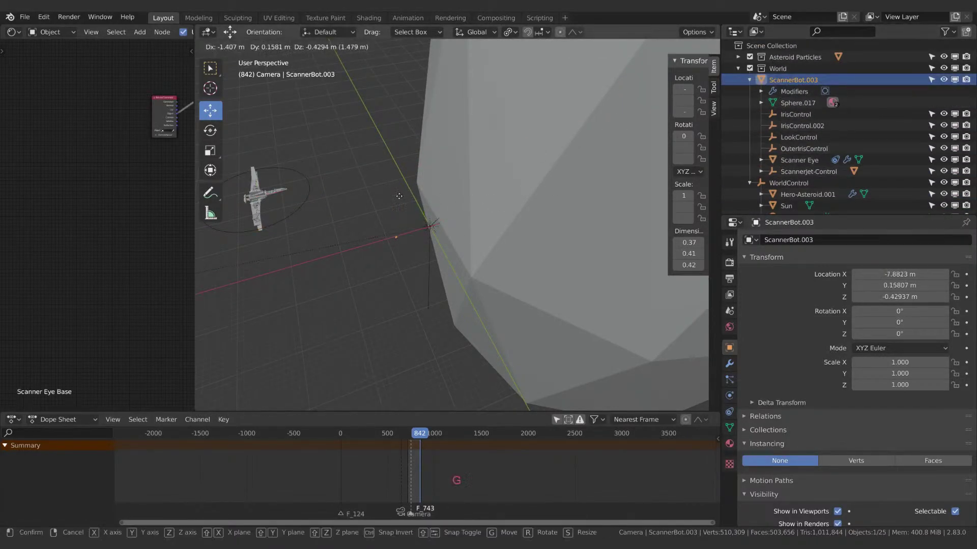
click(285, 234)
Enlarge the stretched icosphere uniformly by a factor of about 1.49.
shift+middle_drag(285, 234, 406, 211)
shift+middle_drag(439, 247, 318, 338)
drag(509, 273, 517, 278)
scroll(517, 278, down, 5)
key(s)
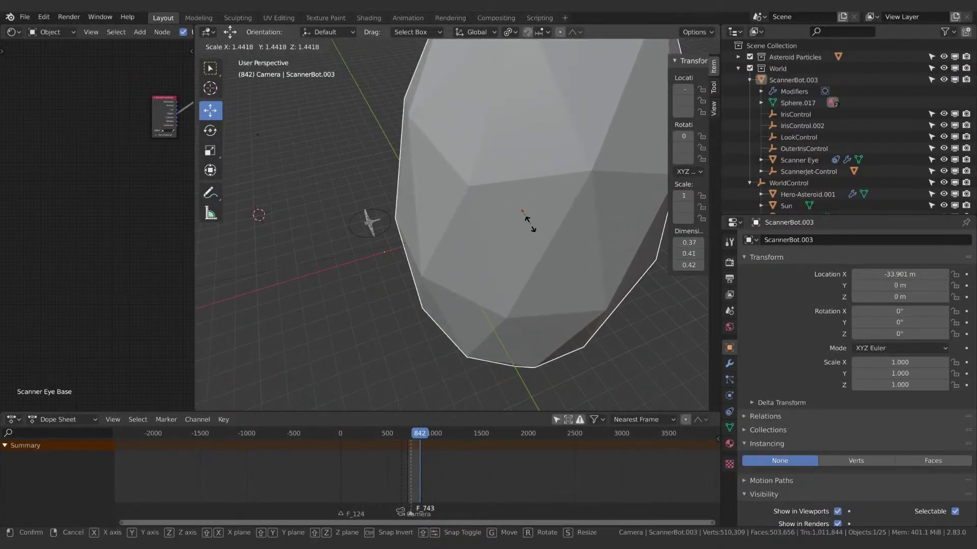
click(529, 221)
mouse_move(529, 222)
middle_down()
mouse_move(557, 212)
mouse_move(518, 234)
mouse_move(538, 229)
mouse_move(529, 232)
middle_up()
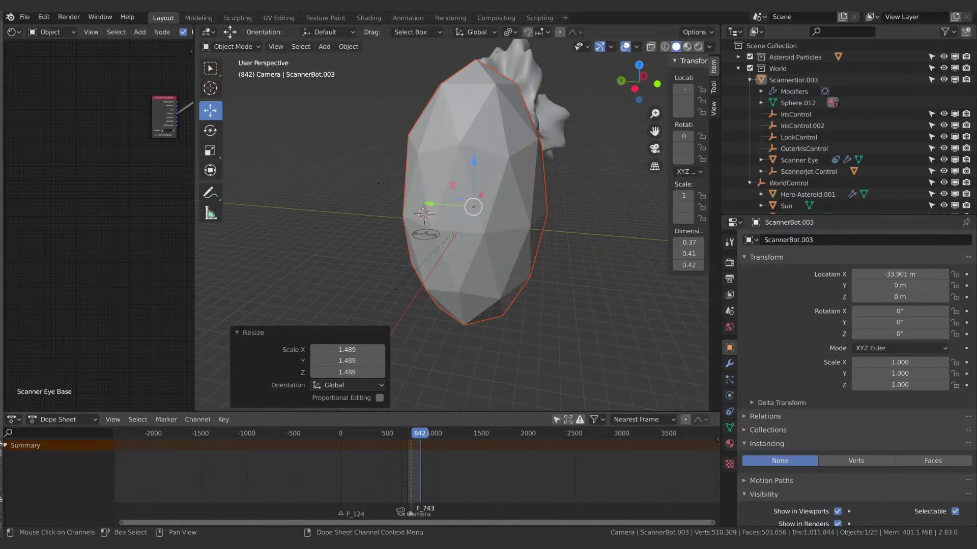
middle_drag(454, 300, 433, 282)
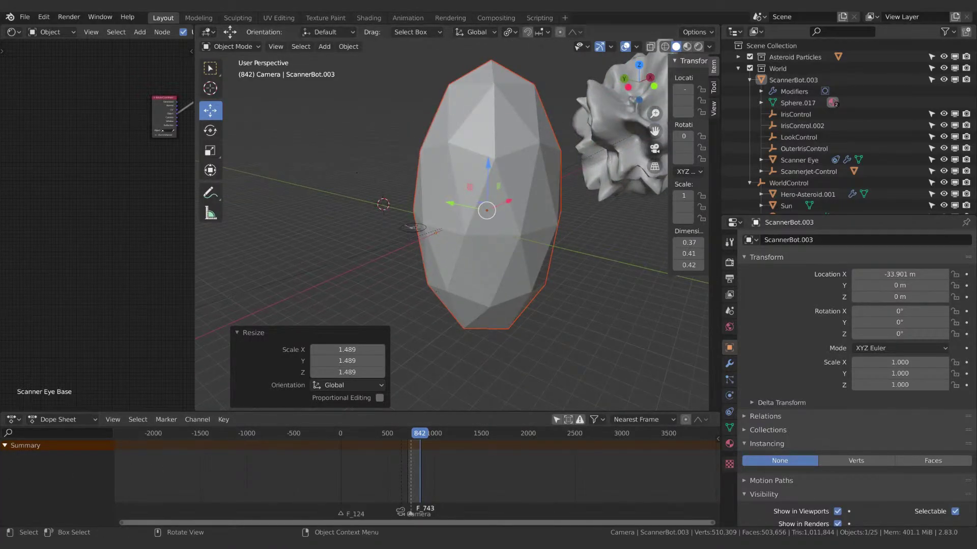
scroll(433, 210, up, 3)
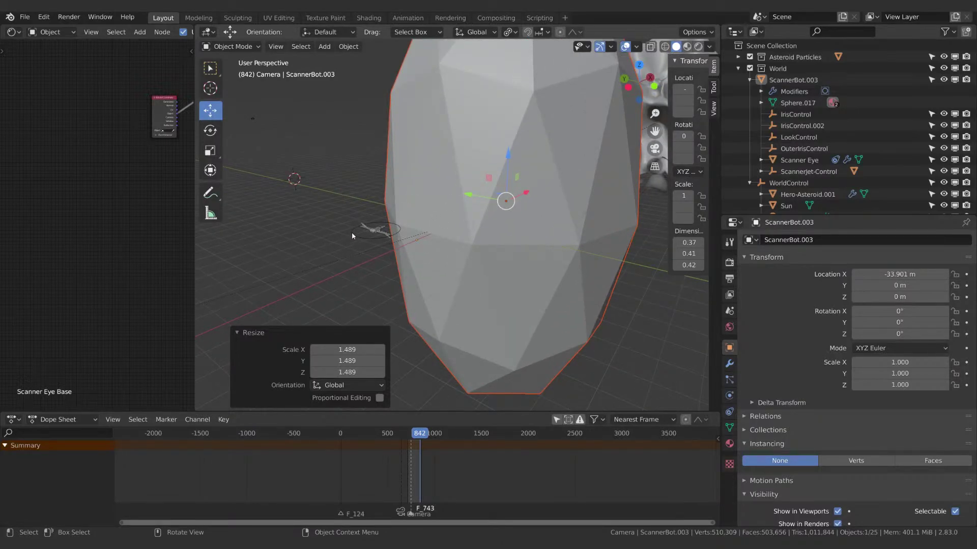
scroll(352, 232, down, 3)
scroll(351, 232, up, 2)
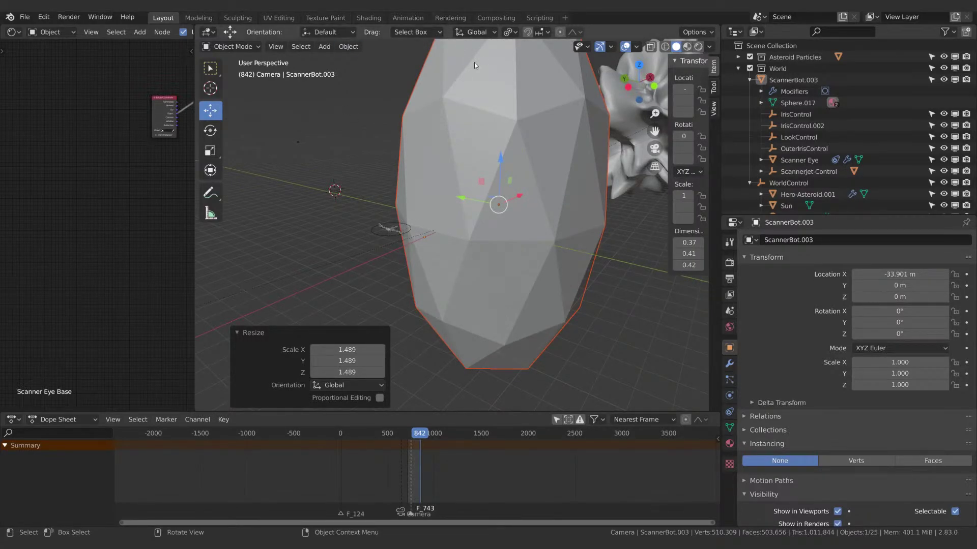
Examine the stretched icosphere's size against the hero ship and scanner bot from several angles and distances.
middle_drag(485, 114, 527, 171)
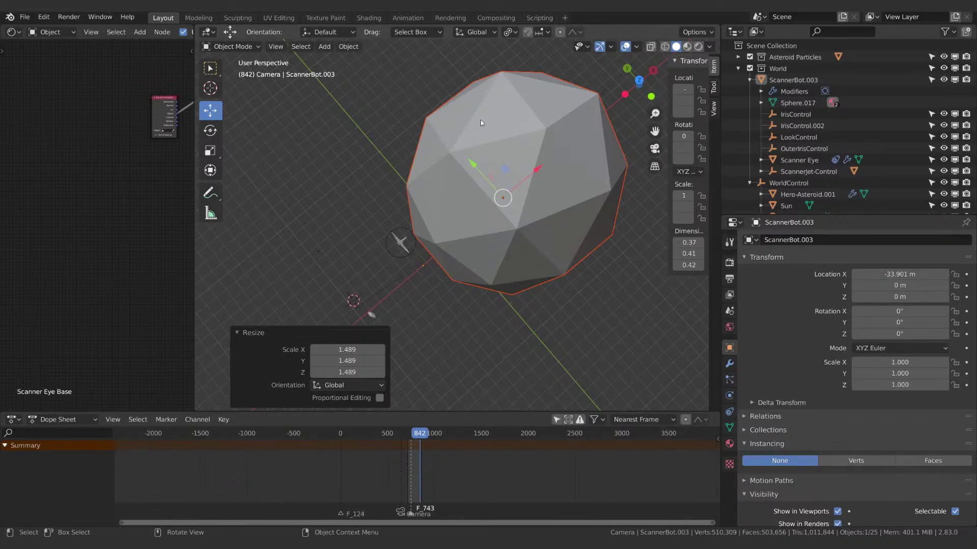
middle_drag(480, 120, 502, 78)
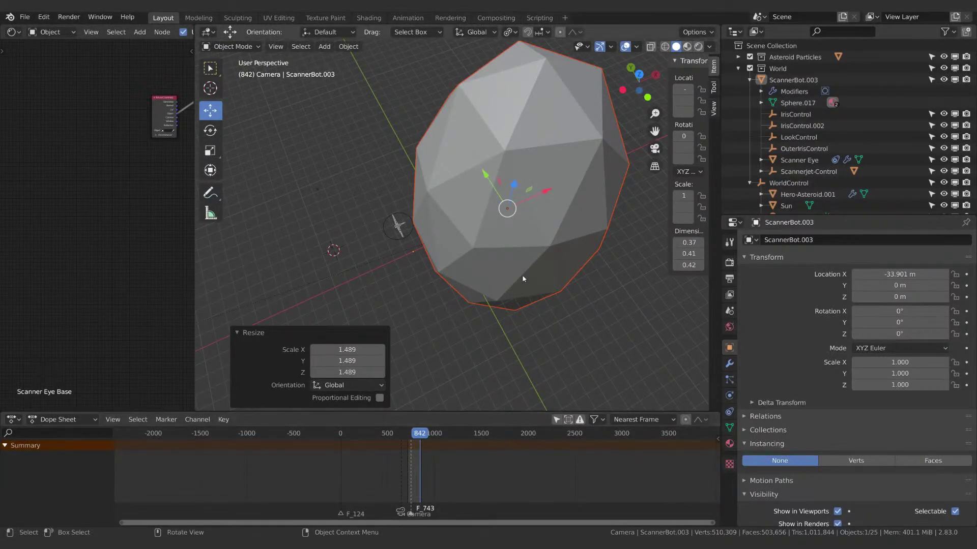
middle_drag(523, 279, 501, 308)
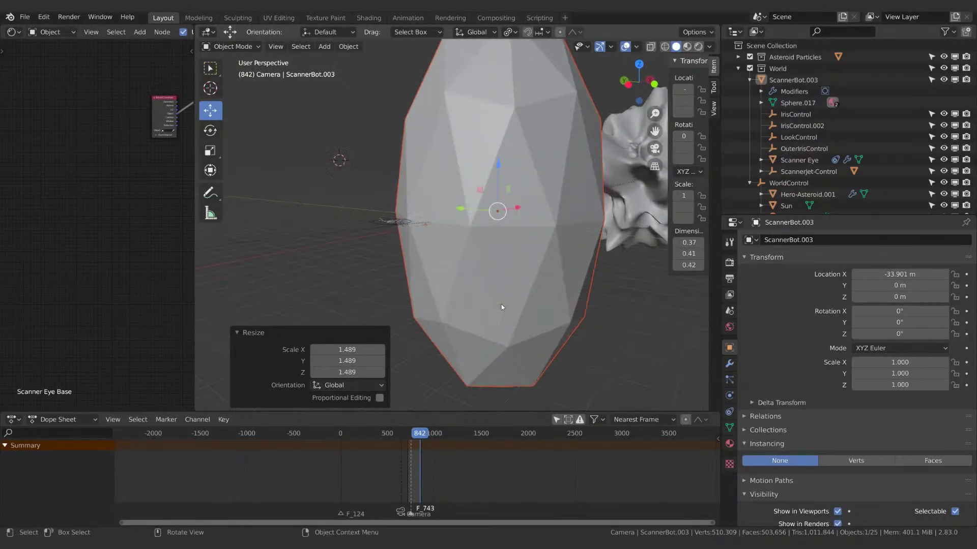
scroll(498, 243, down, 5)
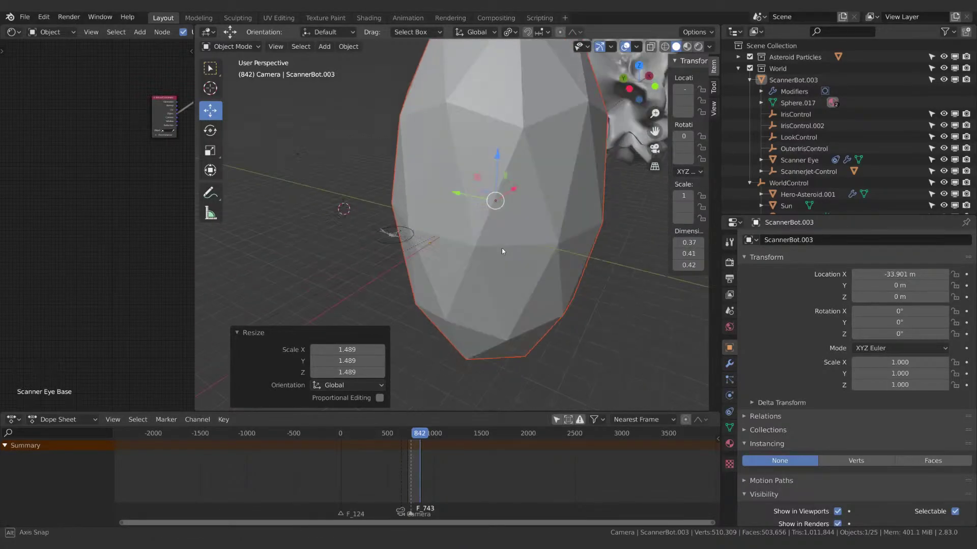
shift+middle_drag(502, 252, 480, 263)
scroll(478, 262, up, 2)
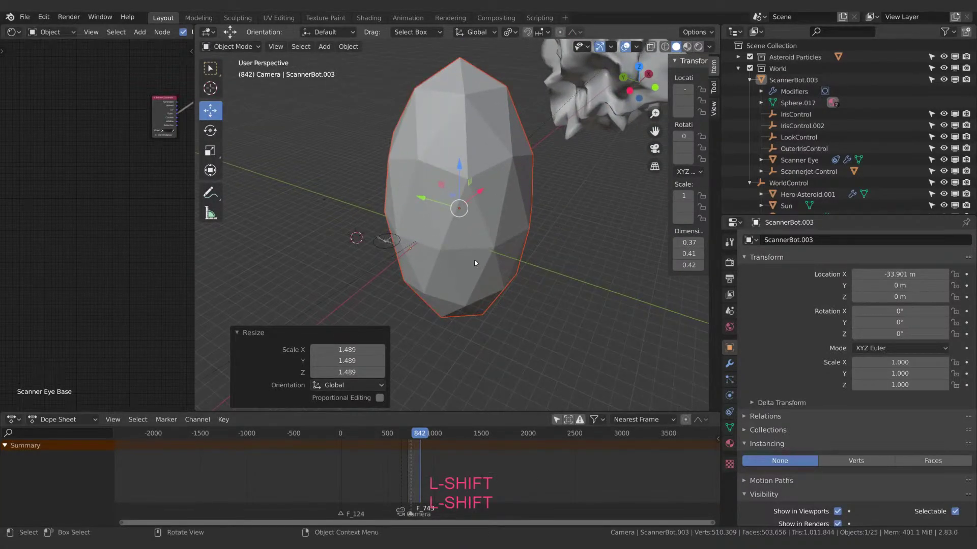
scroll(322, 199, up, 3)
shift+middle_drag(372, 287, 398, 273)
scroll(396, 232, down, 2)
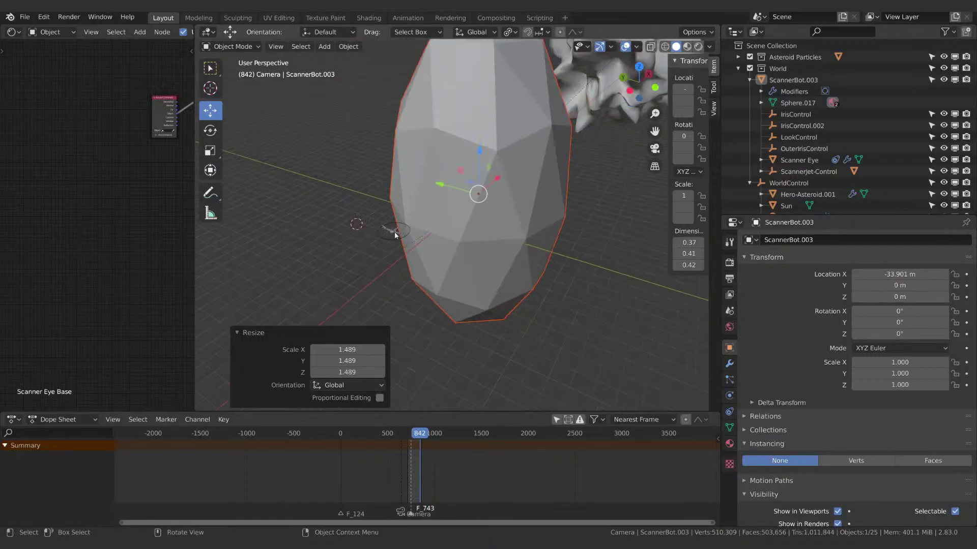
shift+middle_drag(498, 231, 507, 227)
key(s)
key(y)
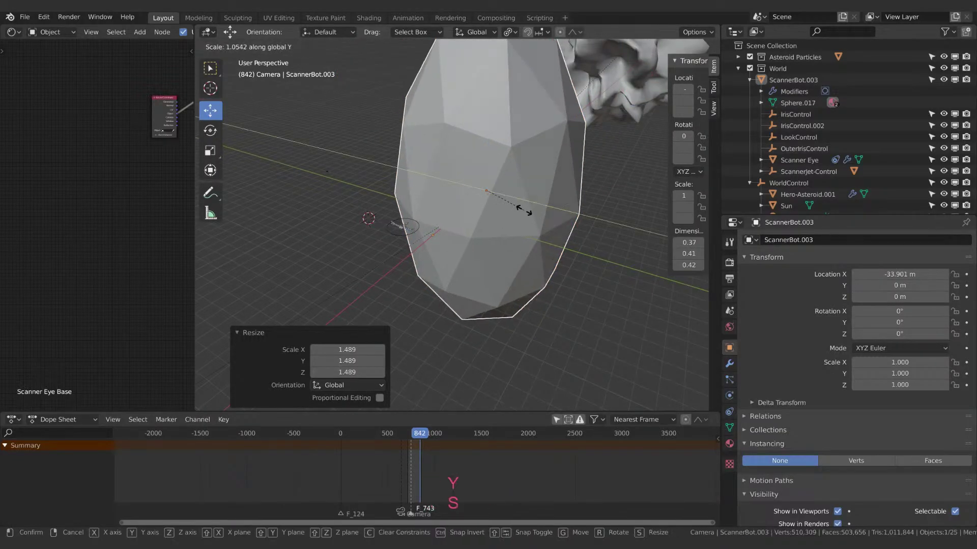
key(Escape)
Enlarge the icosphere uniformly by successive factors of about 1.17, 1.42 and 1.16, shifting it about 61.8 m along the X axis.
key(s)
click(534, 219)
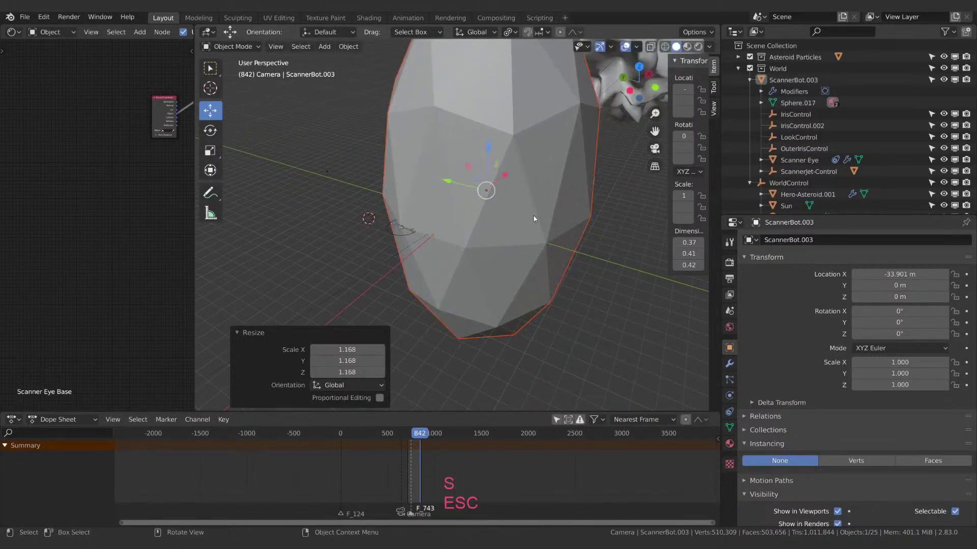
key(s)
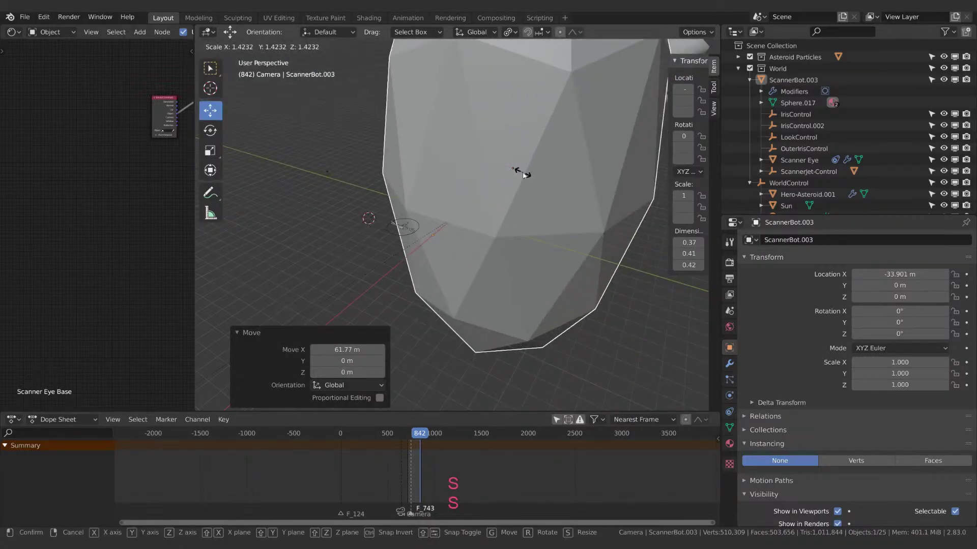
click(522, 173)
middle_drag(521, 173, 548, 216)
key(s)
click(513, 193)
Move Hero-Asteroid.001 about -100.3 m along the Y axis and about -522.4 m along the X axis, closer to the icosphere.
scroll(497, 202, up, 2)
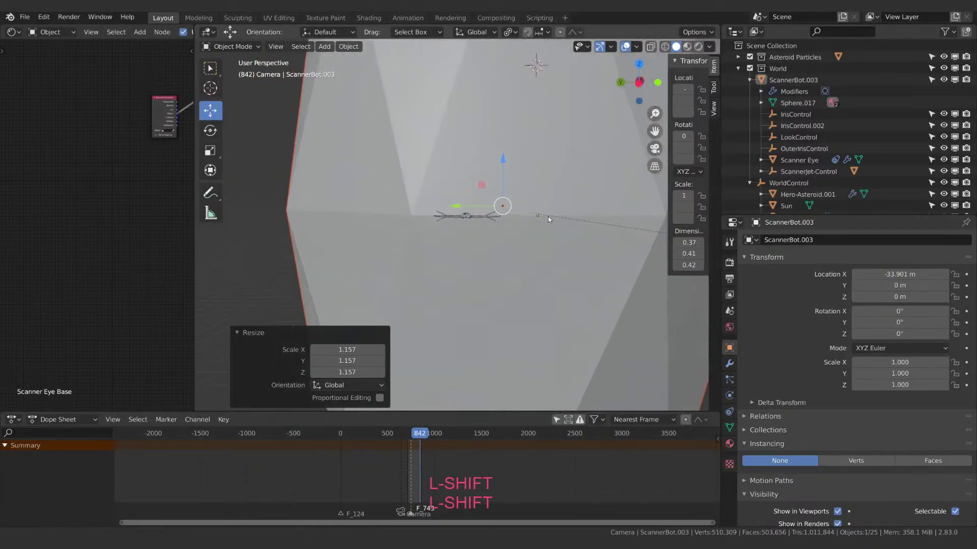
scroll(531, 220, up, 3)
scroll(490, 215, down, 9)
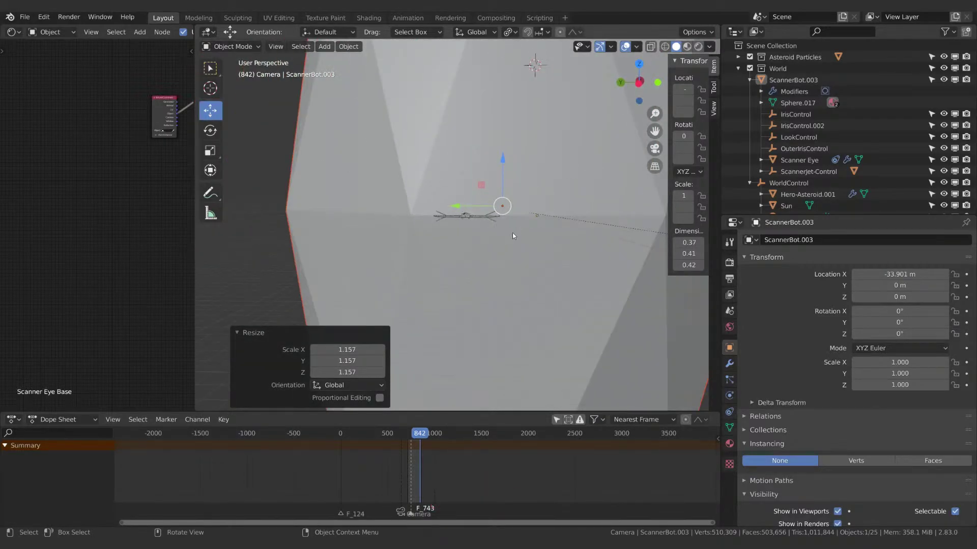
shift+middle_drag(538, 212, 490, 223)
scroll(495, 230, down, 4)
scroll(496, 234, down, 3)
click(524, 229)
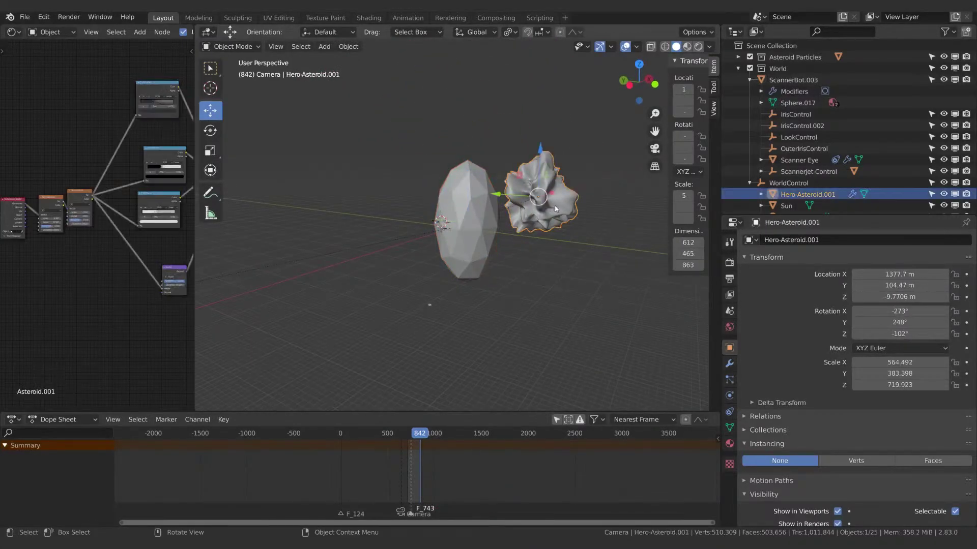
key(g)
key(y)
click(519, 225)
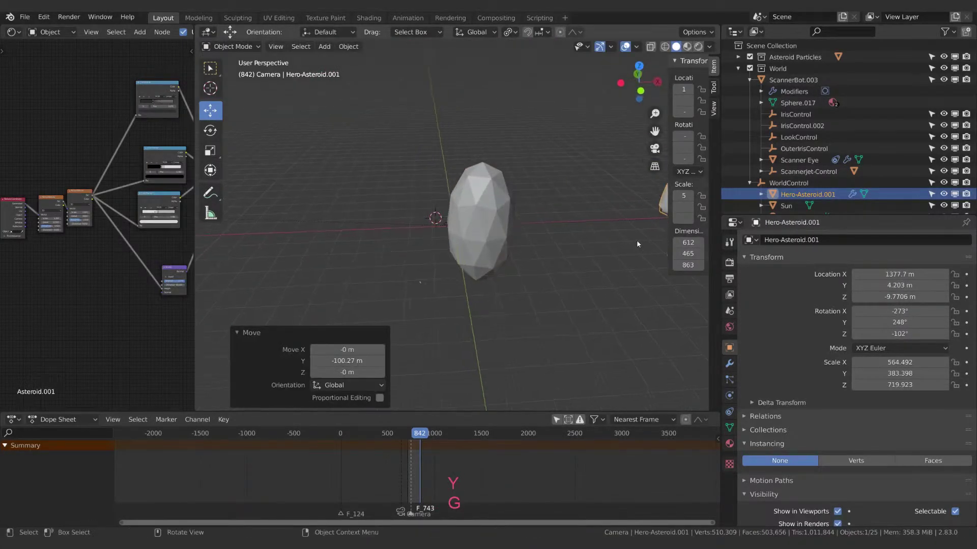
key(g)
key(x)
Move the icosphere about 87.2 m along the X axis, away from the hero ship.
middle_drag(504, 267, 448, 310)
scroll(452, 309, down, 5)
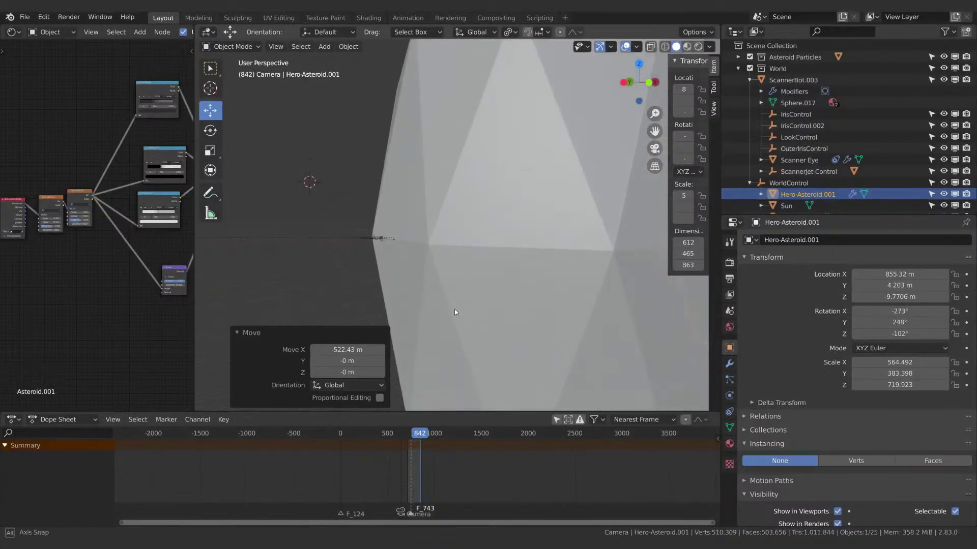
click(497, 305)
scroll(527, 302, up, 3)
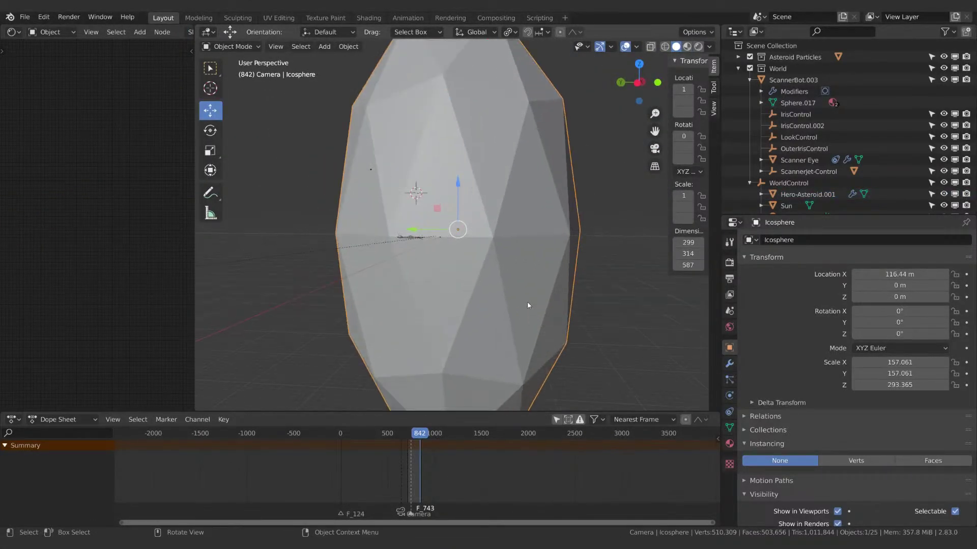
middle_drag(527, 301, 495, 304)
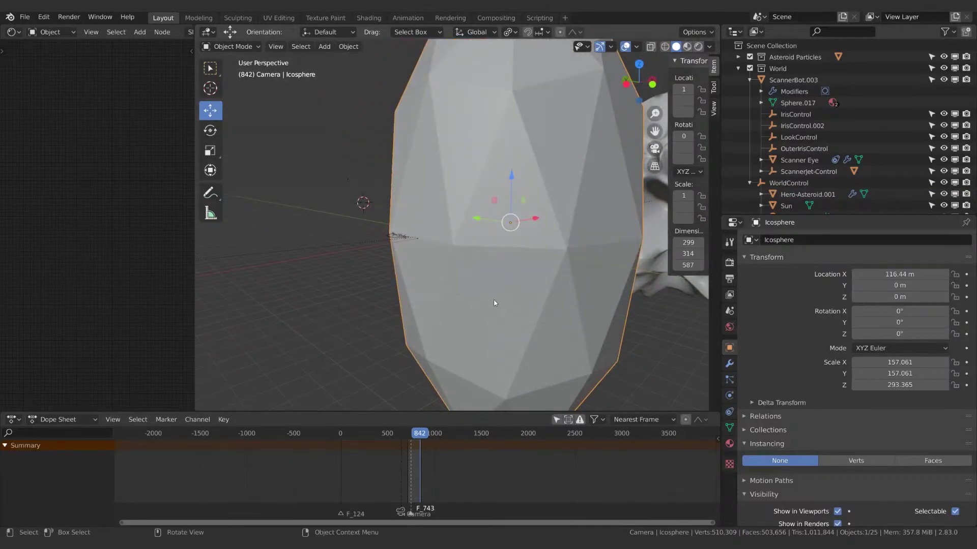
key(g)
key(x)
click(532, 294)
scroll(370, 299, up, 4)
shift+middle_drag(369, 300, 447, 278)
scroll(443, 283, down, 5)
scroll(442, 285, down, 6)
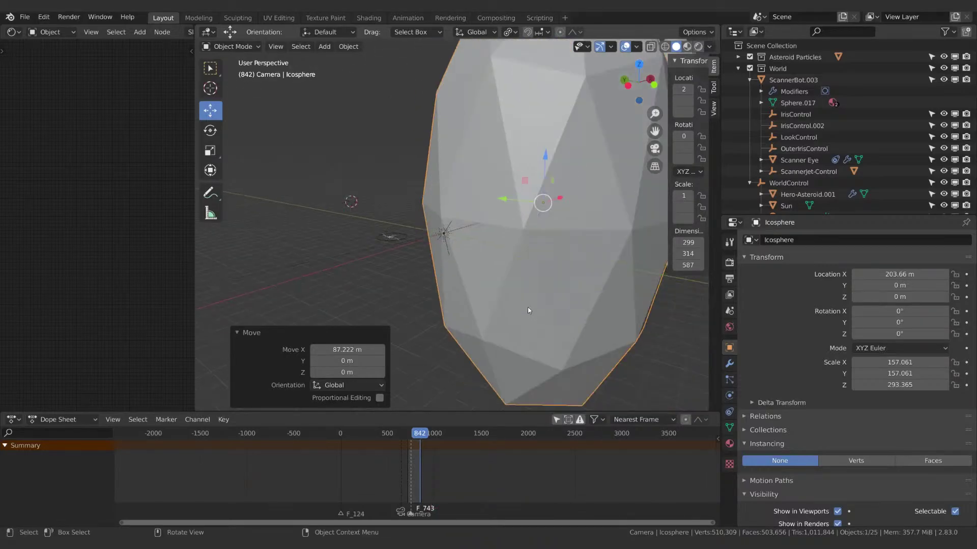
Set the icosphere's X location to 0 m.
middle_drag(527, 307, 409, 263)
scroll(409, 264, up, 5)
click(900, 274)
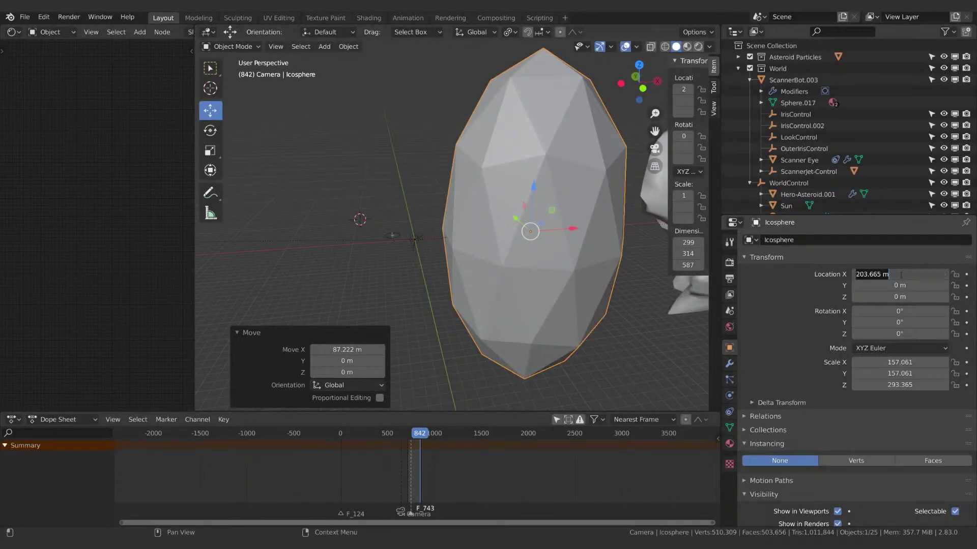
text(0)
key(Return)
Move ScannerBot.003 and HeroShipControl together about -188.9 m along the X axis, clear of the icosphere.
click(794, 80)
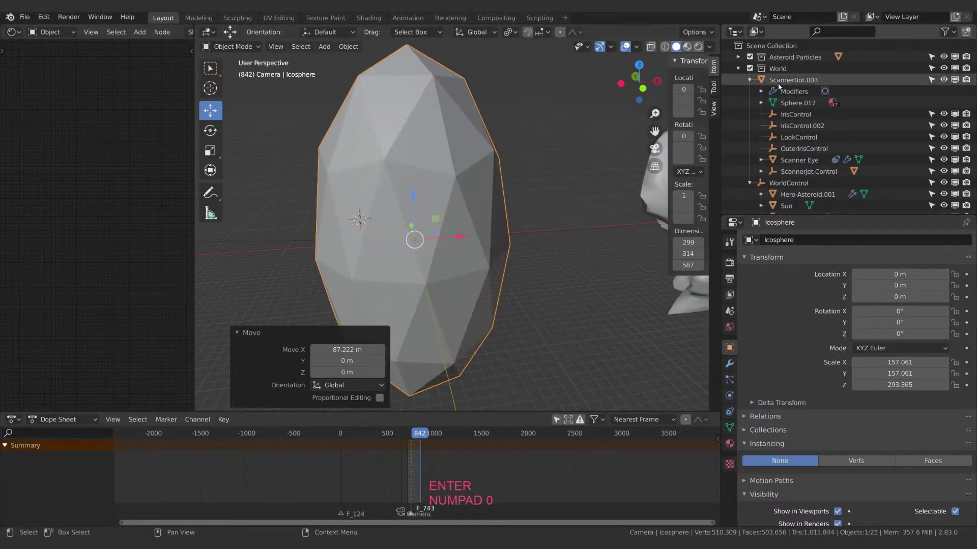
scroll(798, 198, down, 4)
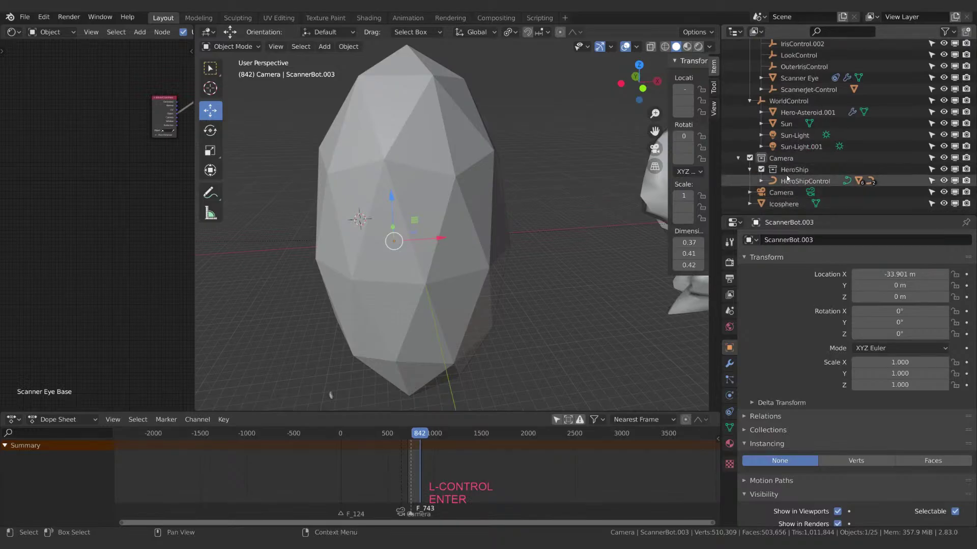
ctrl+click(788, 181)
key(g)
key(x)
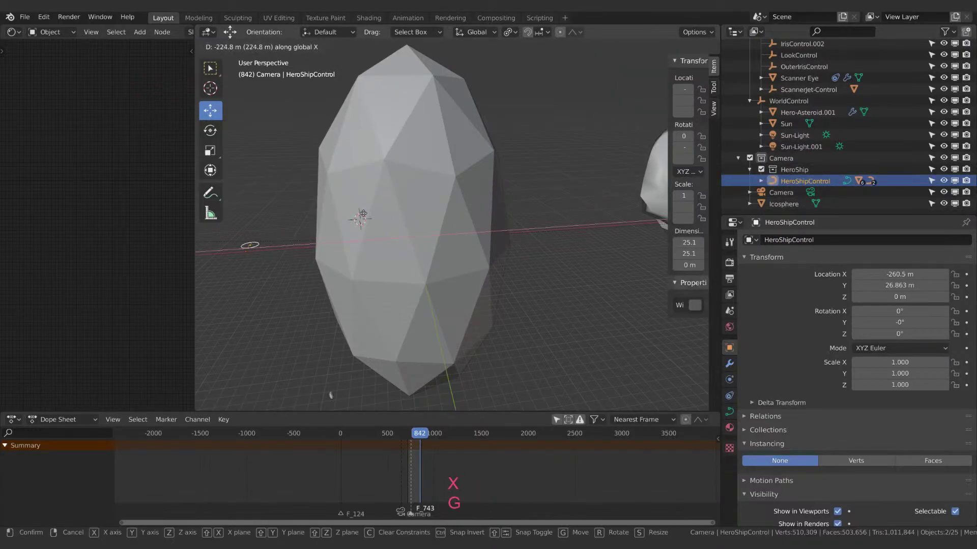
click(252, 234)
Assign the existing Asteroid material to the icosphere and preview it with rendered viewport shading.
shift+middle_drag(253, 234, 372, 258)
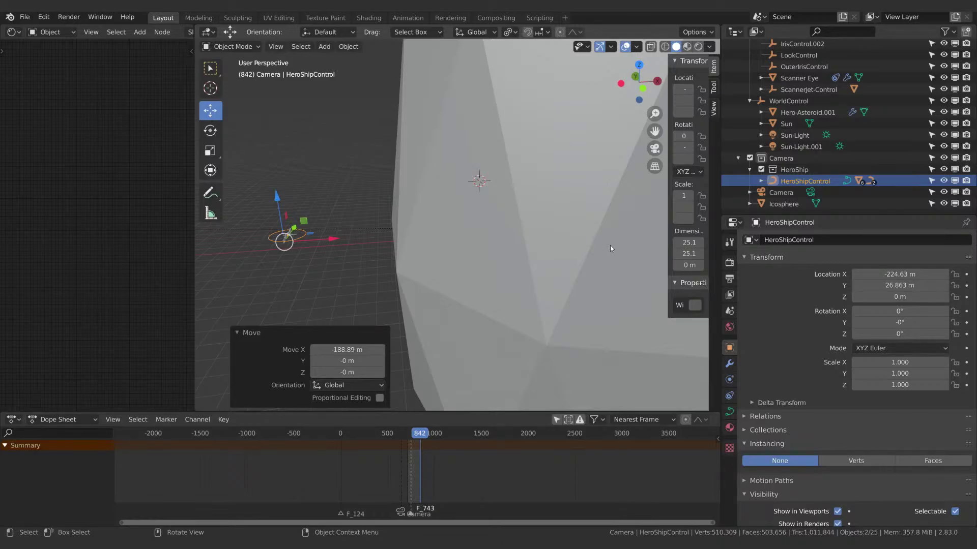
middle_drag(610, 254, 449, 230)
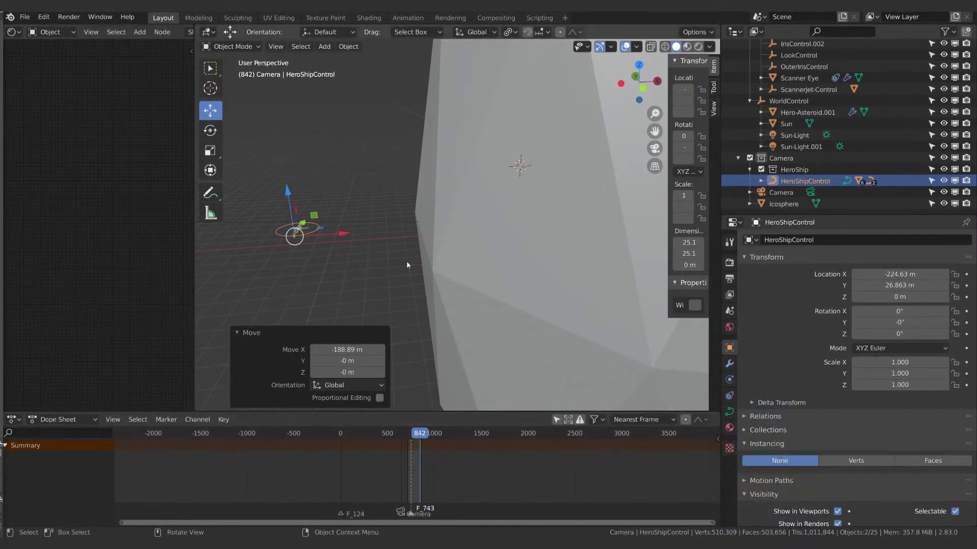
shift+middle_drag(407, 264, 461, 250)
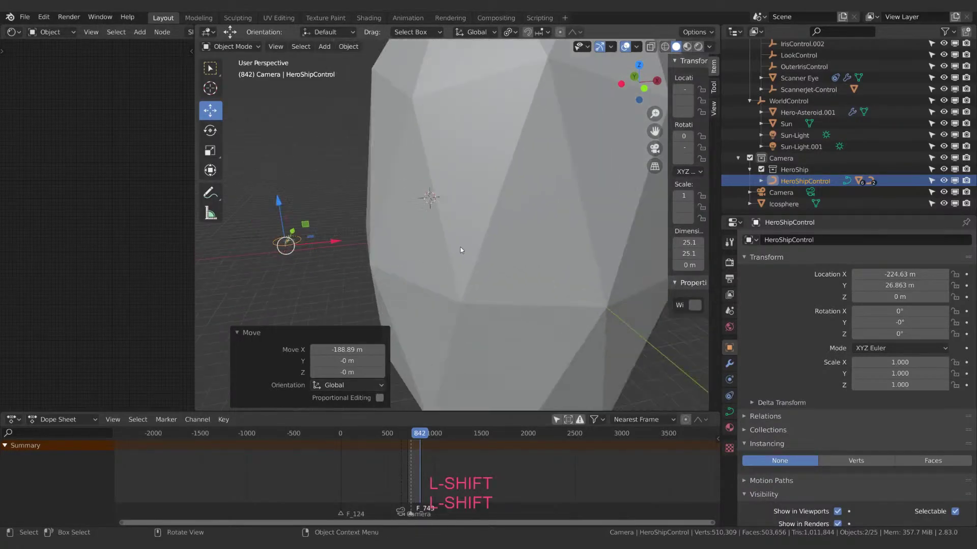
scroll(461, 250, down, 2)
click(478, 260)
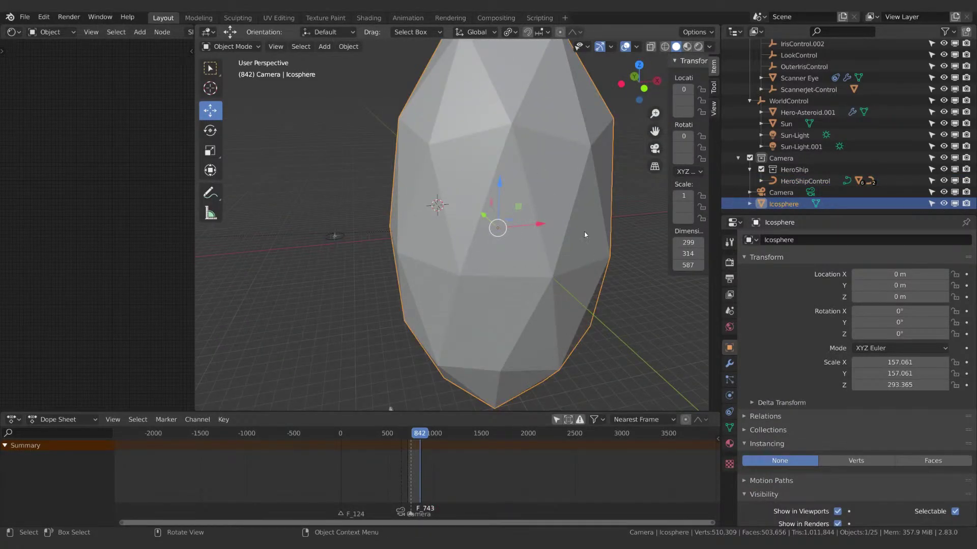
click(729, 444)
click(749, 288)
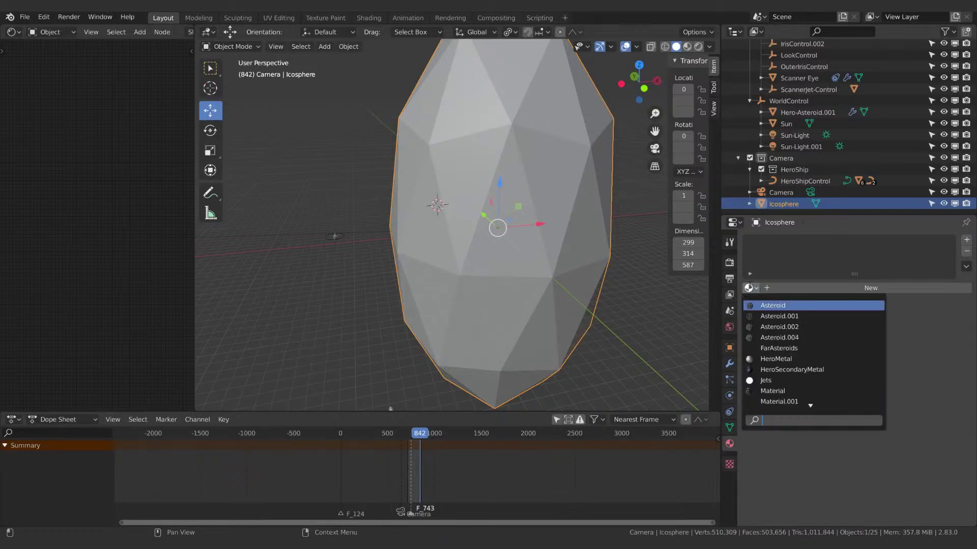
click(774, 305)
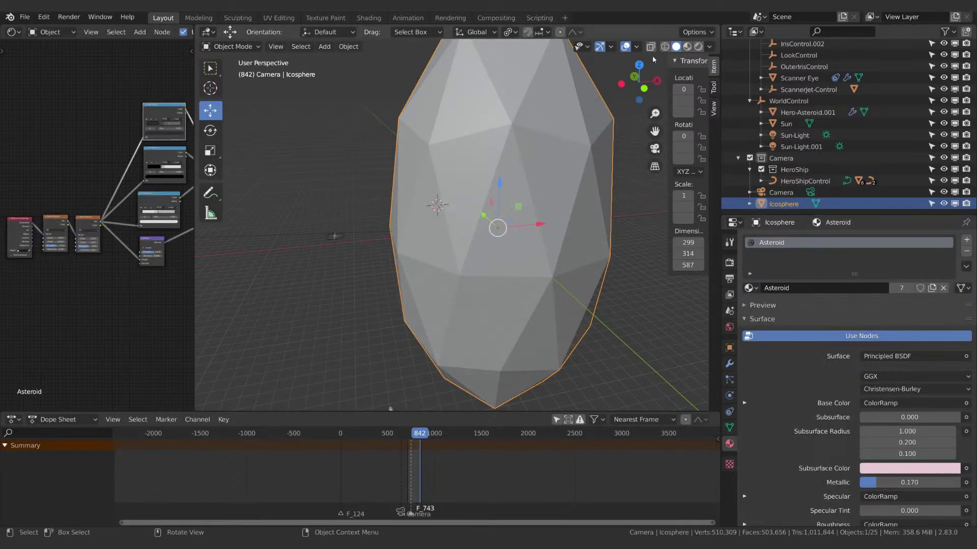
click(698, 47)
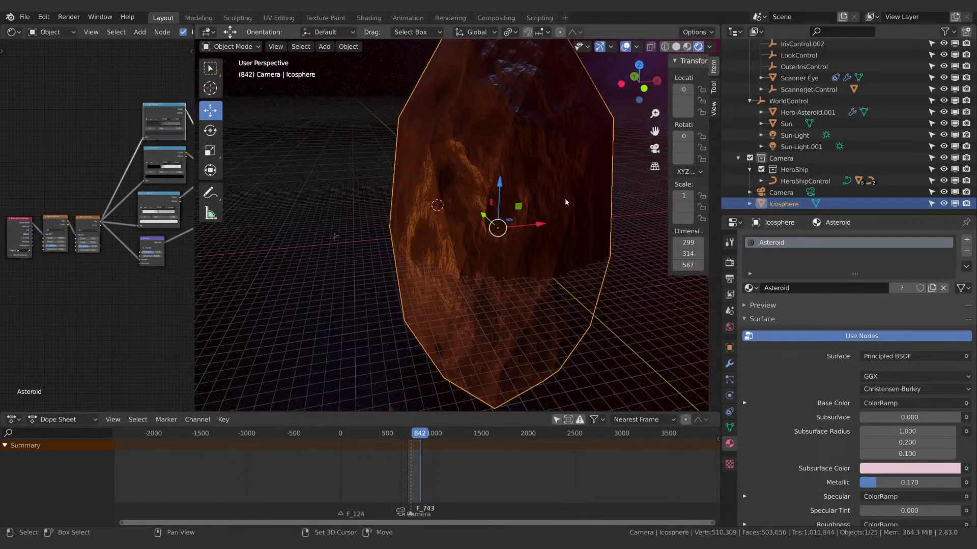
middle_drag(564, 202, 515, 254)
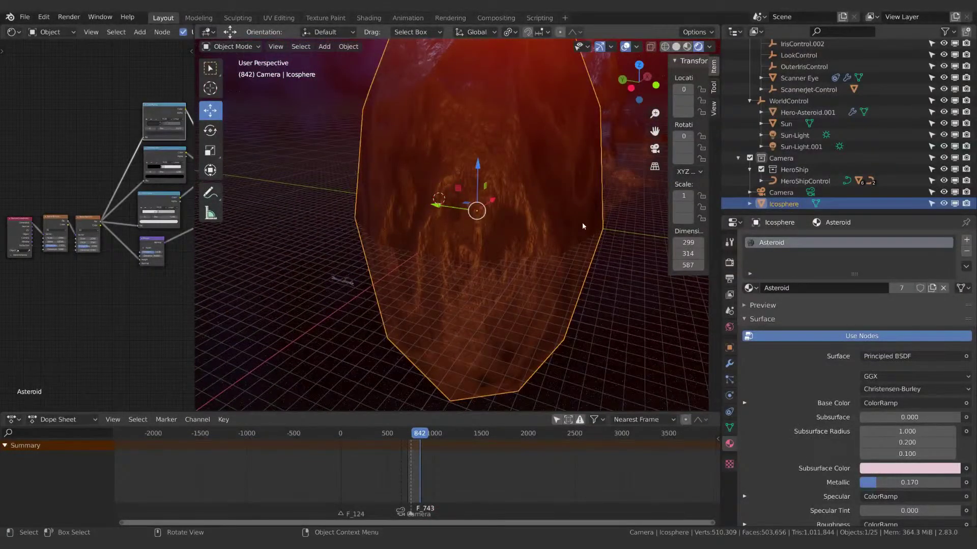
Check the modifier stack of Hero-Asteroid.001, collapsing its Displace and Subdivision.001 modifiers.
click(729, 363)
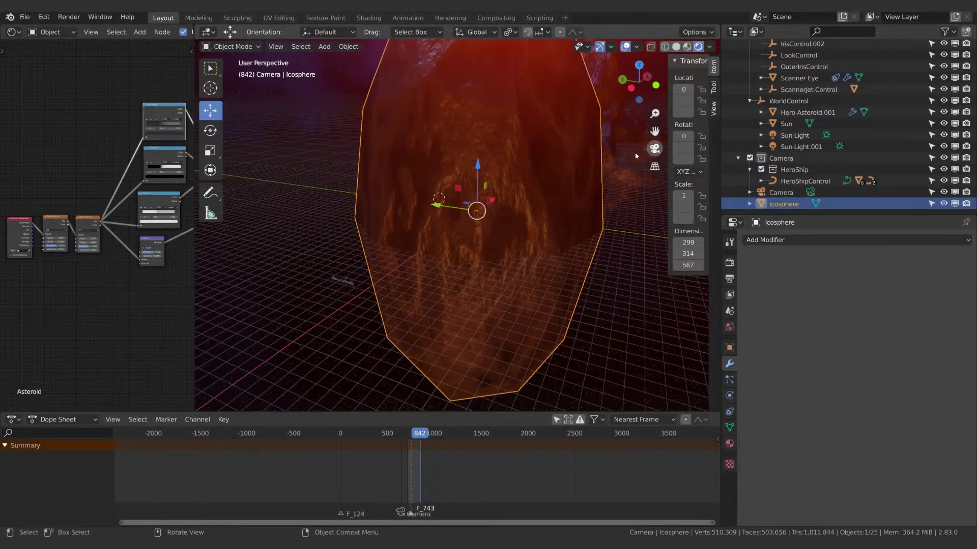
click(554, 168)
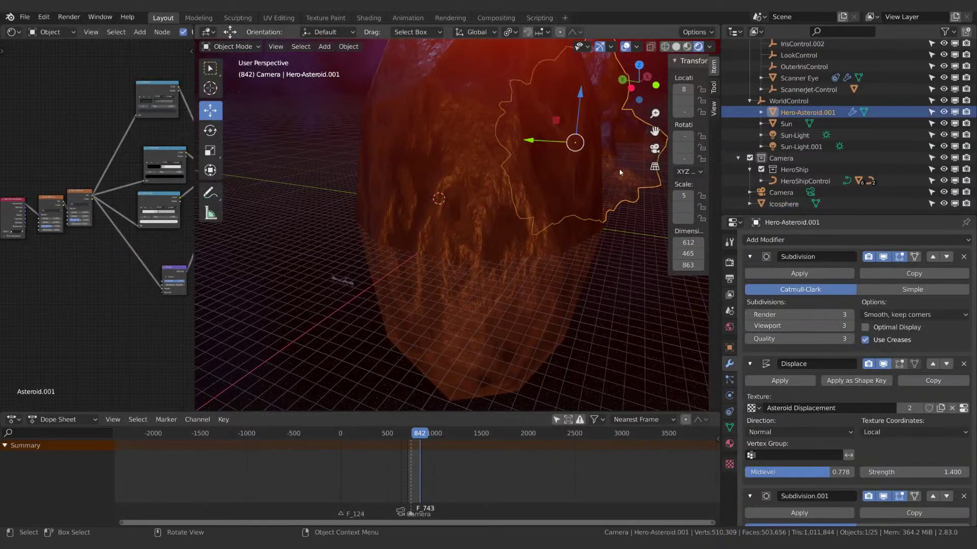
click(750, 364)
click(750, 384)
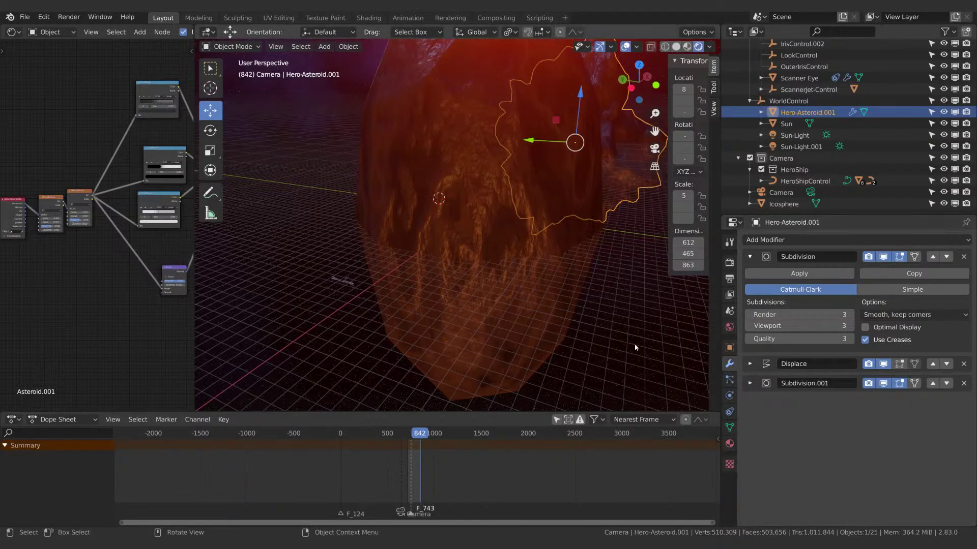
Add a Subdivision Surface modifier to the icosphere and set its viewport subdivisions to 2.
click(526, 322)
click(760, 240)
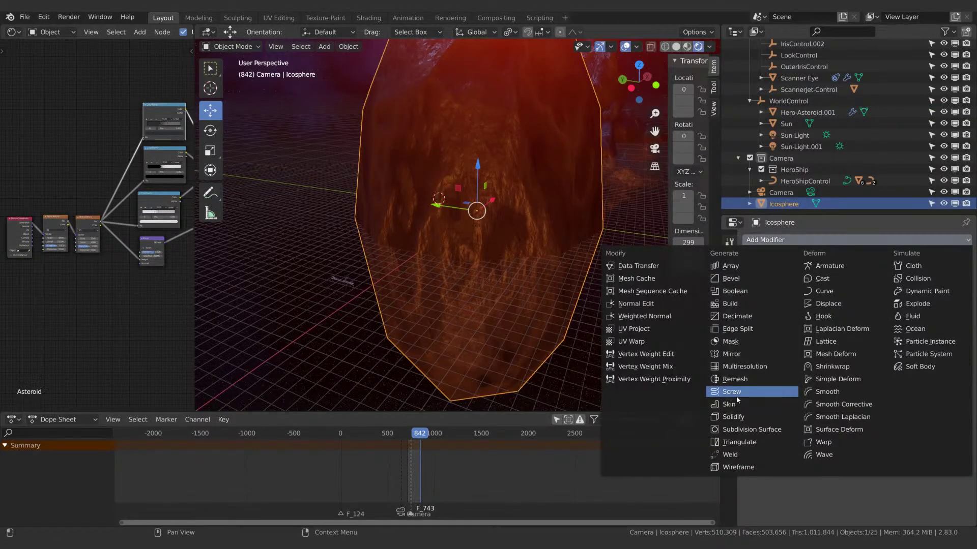
click(744, 430)
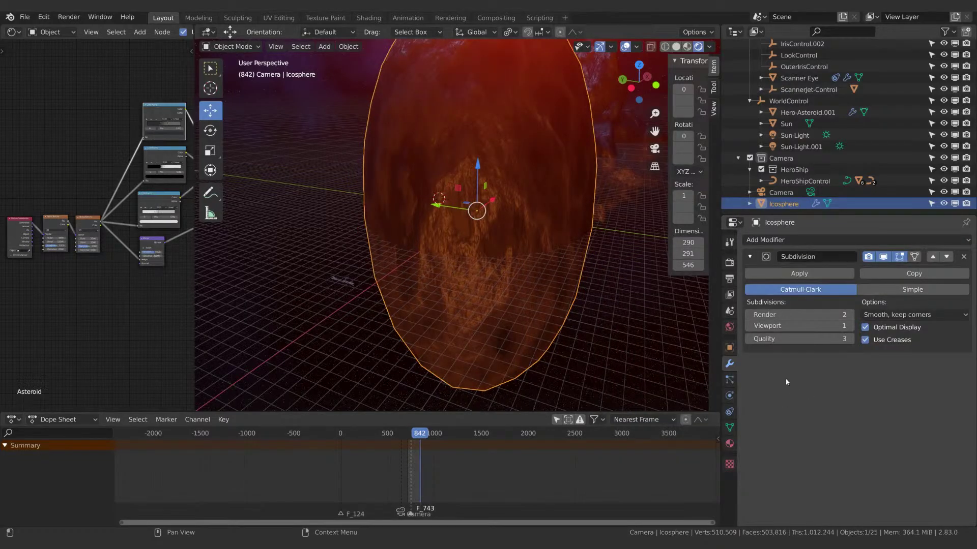
click(848, 325)
middle_drag(534, 367, 531, 330)
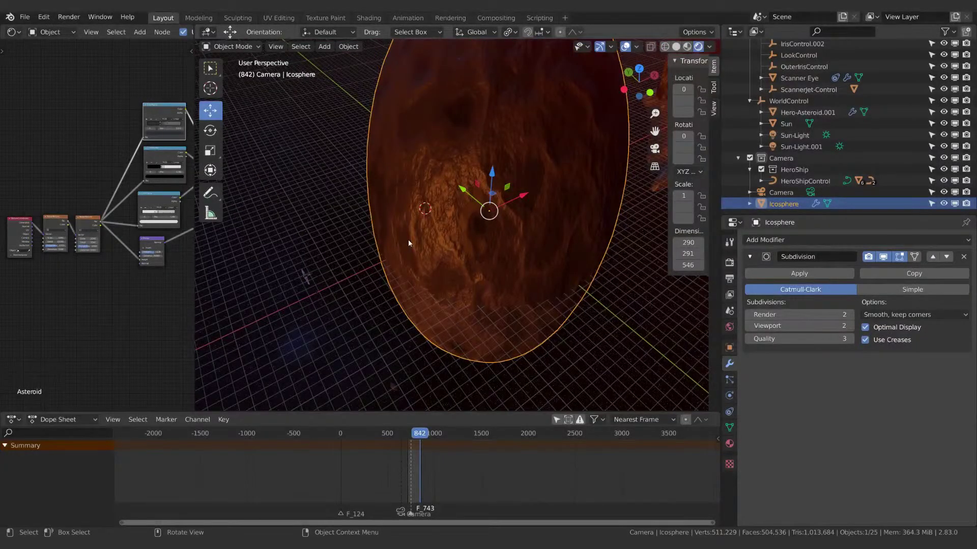
Add a Displace modifier to the icosphere using the existing Asteroid Displacement texture, with strength -0.200.
middle_drag(408, 242, 487, 236)
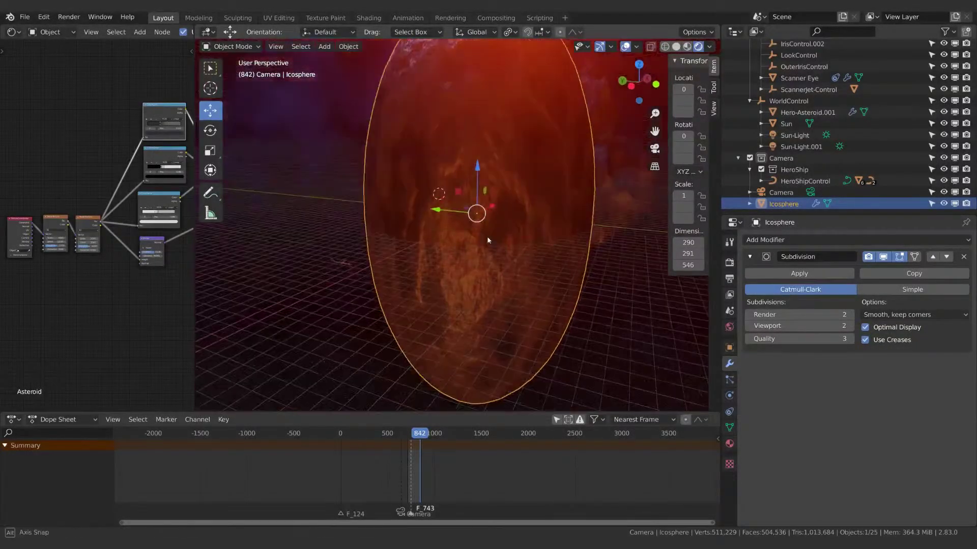
click(800, 244)
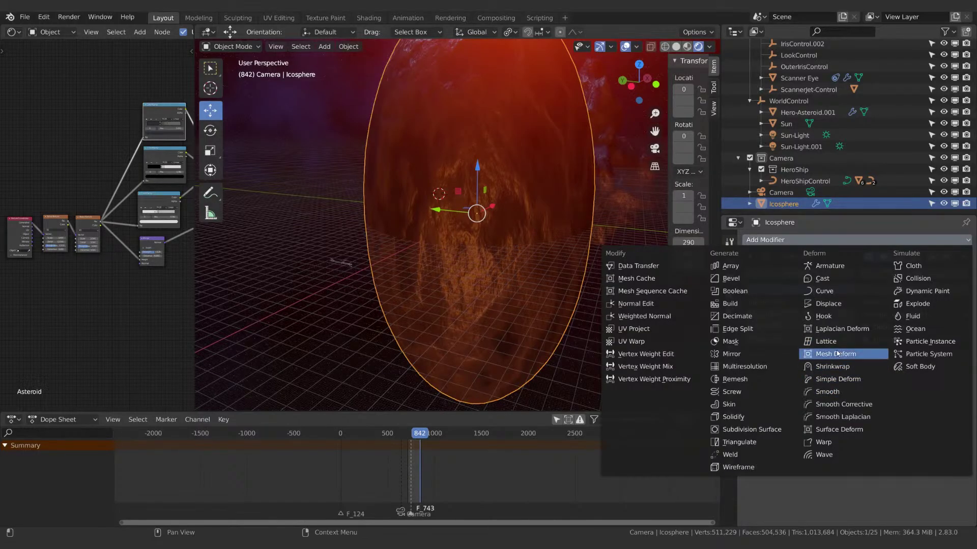
click(828, 303)
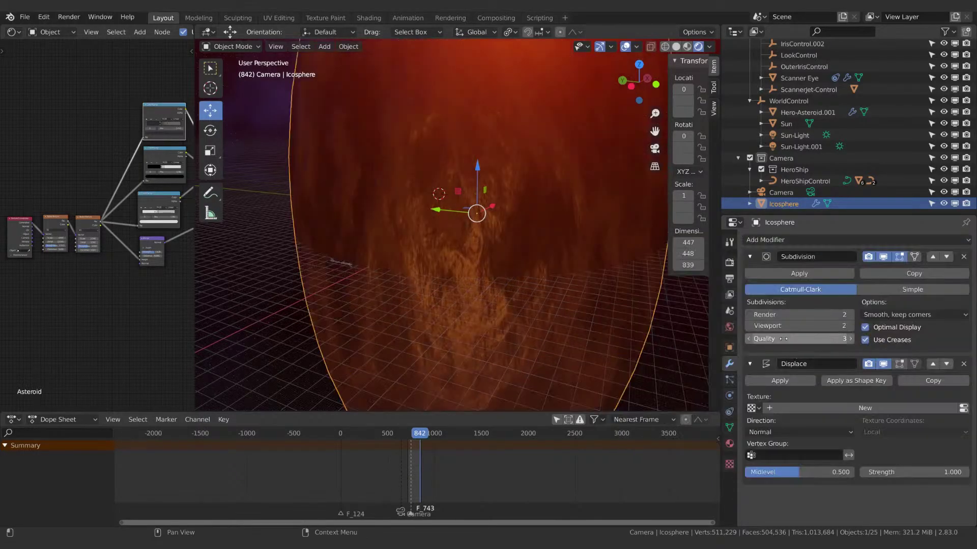
click(753, 409)
click(794, 294)
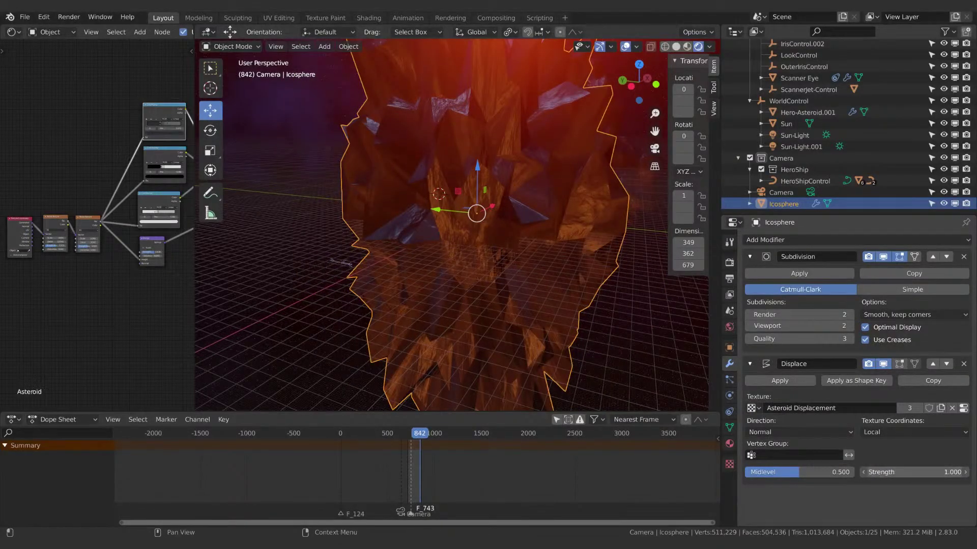
drag(916, 472, 855, 472)
click(749, 364)
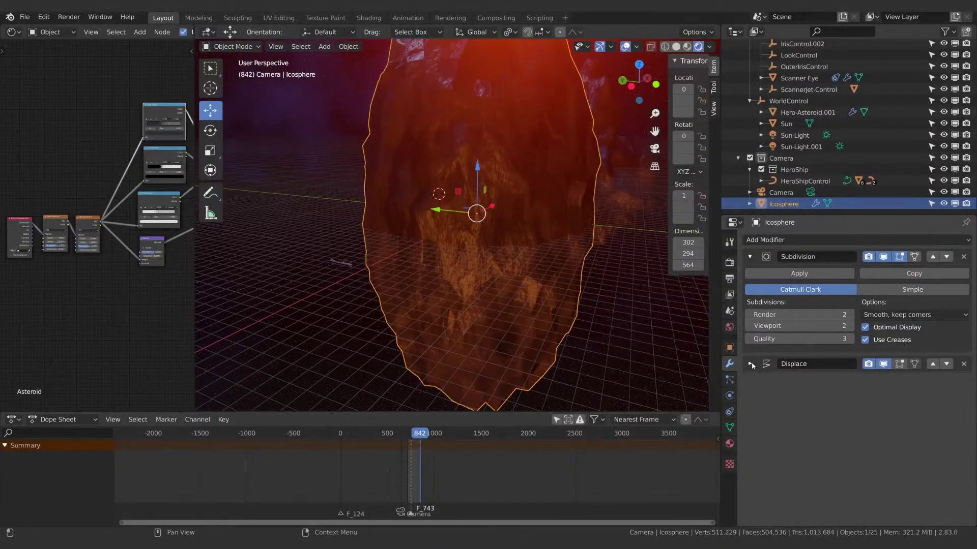
Set the first Subdivision modifier's viewport and render levels to 1, and add a second Subdivision Surface with 2 viewport levels after the Displace.
click(748, 326)
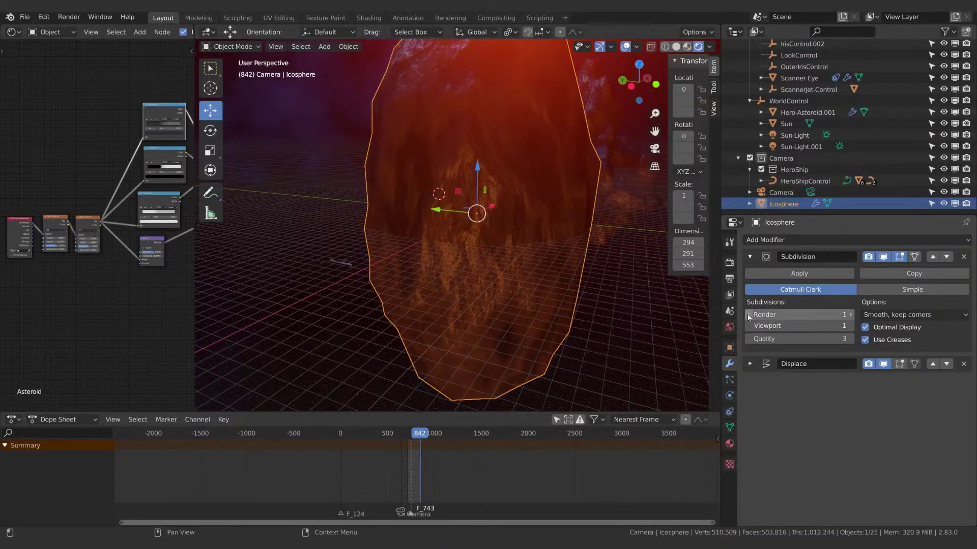
click(748, 315)
click(775, 236)
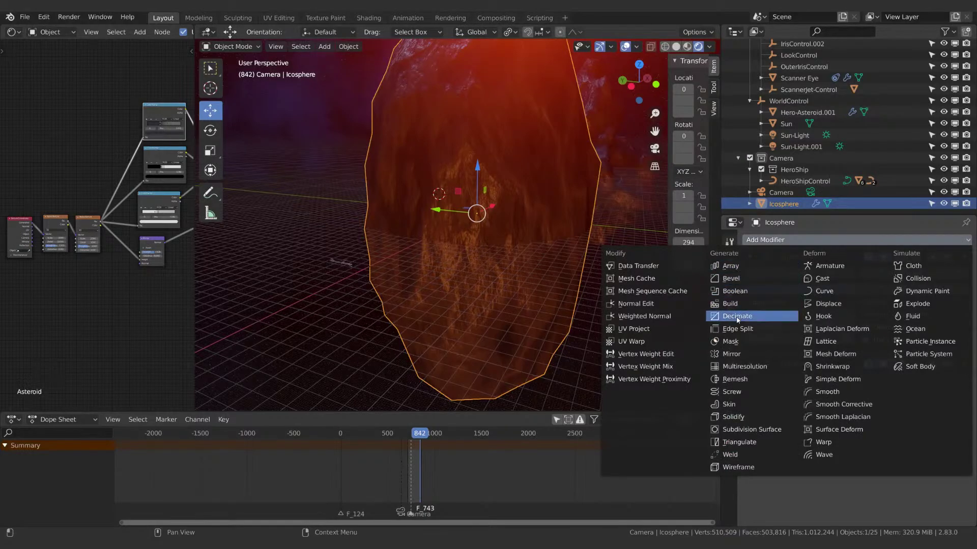
click(760, 429)
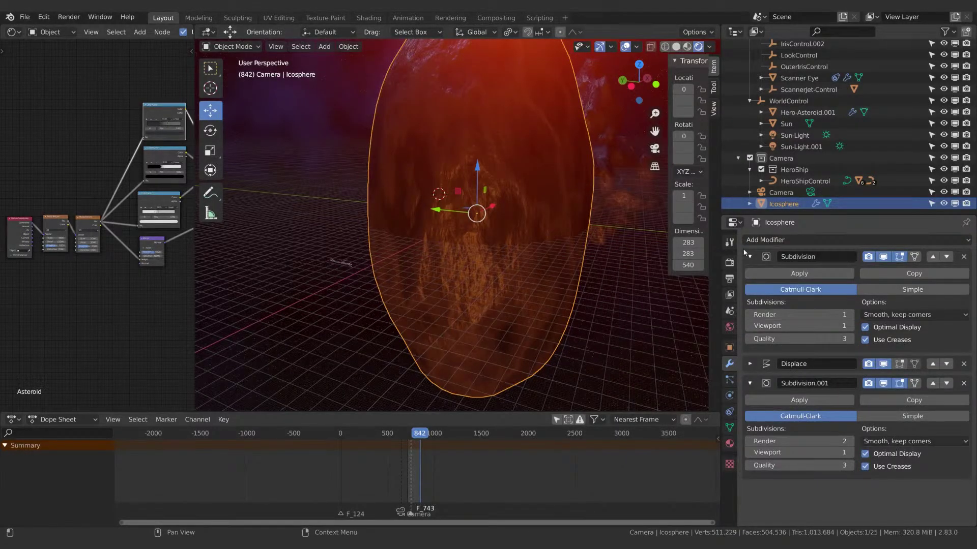
click(745, 254)
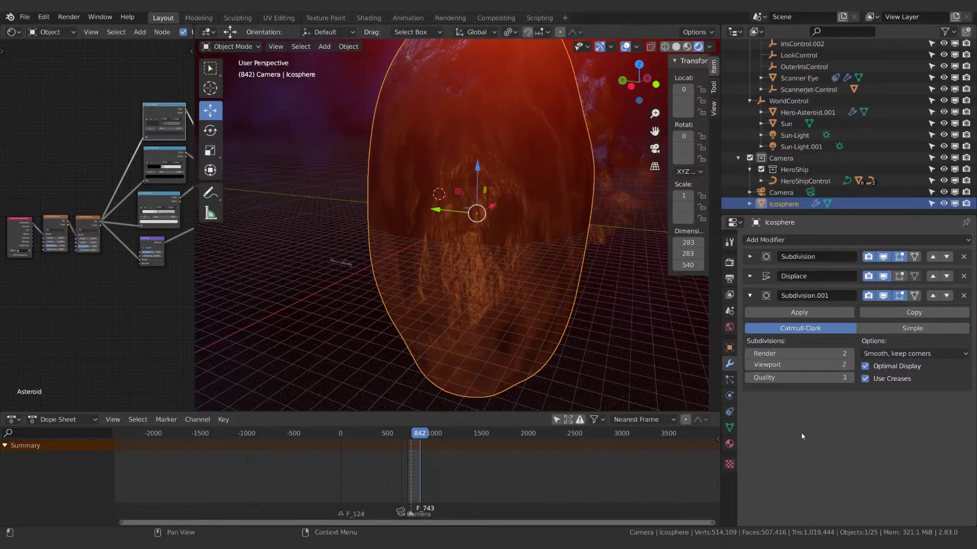
Set the Displace modifier's strength to 1.200 and its midlevel to 0.587.
click(749, 277)
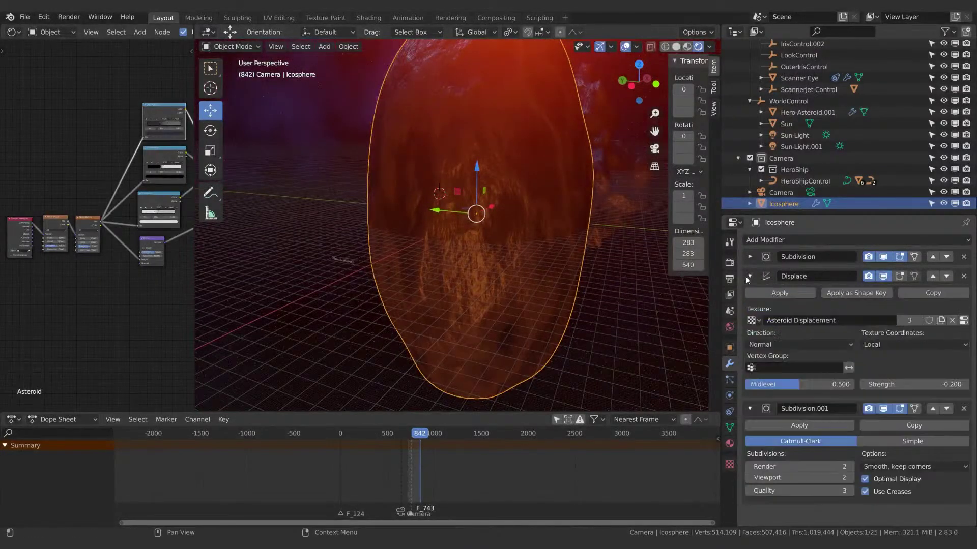
drag(924, 385, 966, 385)
drag(825, 385, 809, 385)
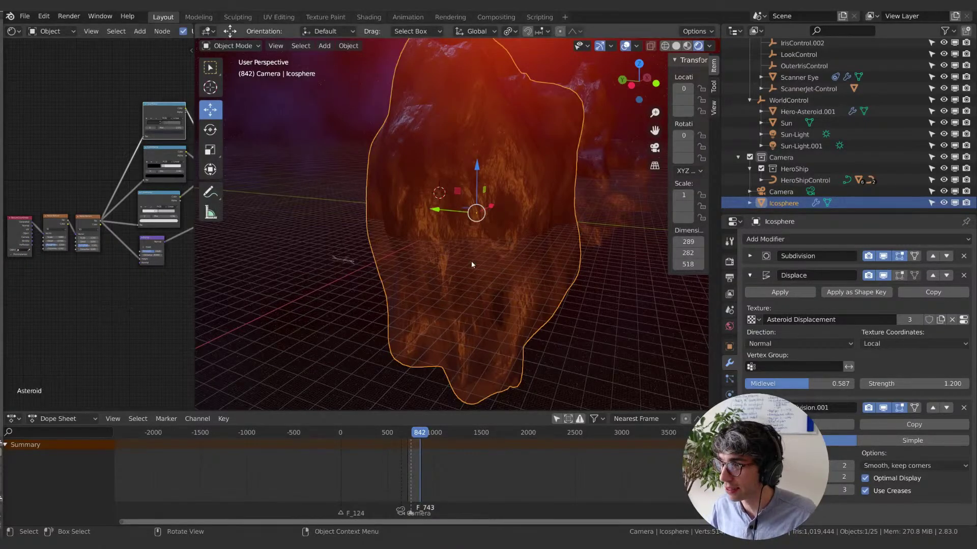
Hide the floor grid in the viewport overlays to see the displaced asteroid without grid lines.
middle_drag(342, 276, 513, 279)
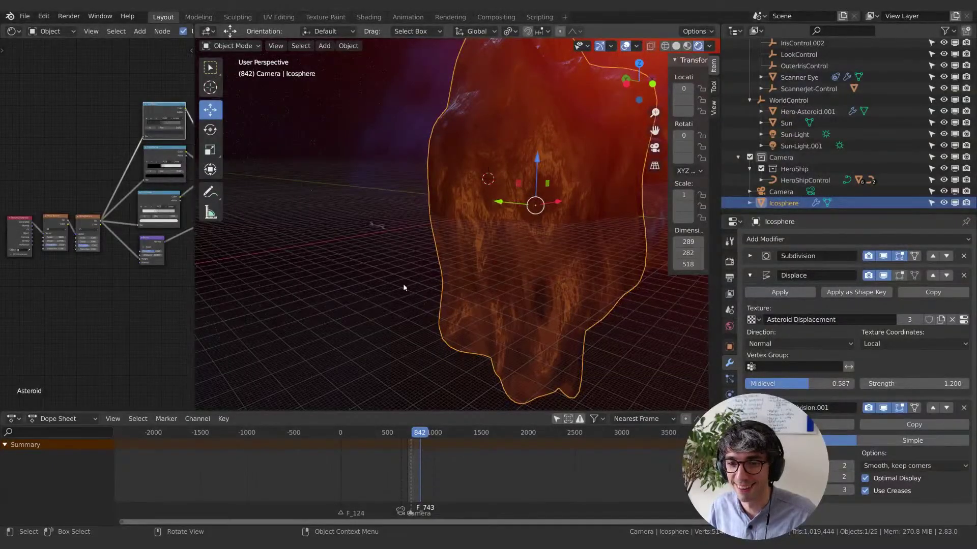
middle_drag(406, 270, 501, 264)
shift+middle_drag(501, 264, 624, 132)
right_click(489, 270)
click(489, 270)
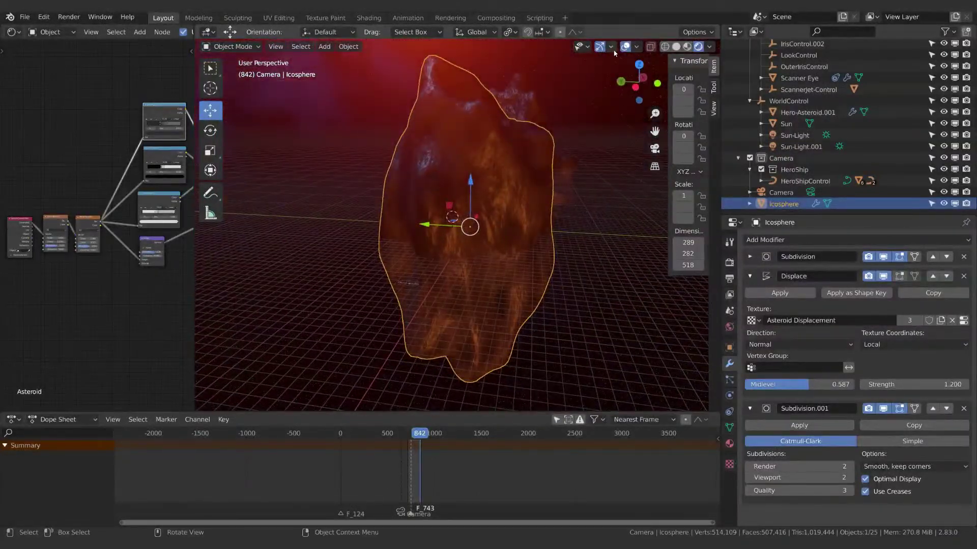
click(634, 48)
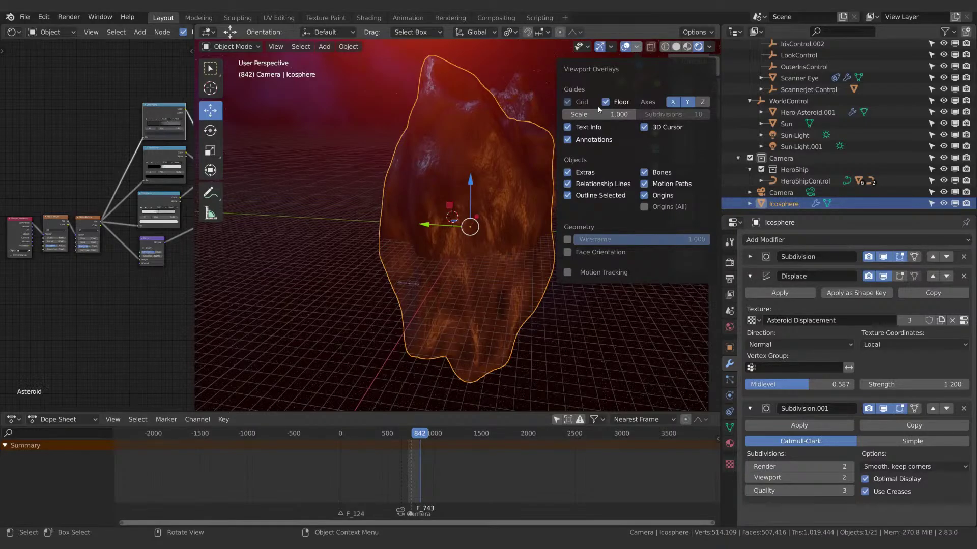
click(604, 103)
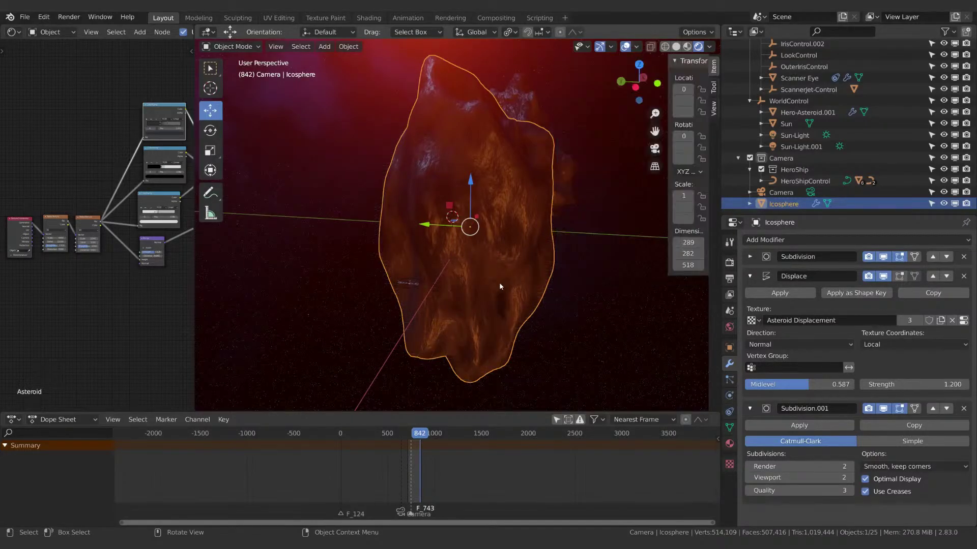
Enter Edit Mode on the icosphere, clear the selection of the whole mesh and switch to face selection.
shift+middle_drag(524, 275, 486, 316)
middle_drag(387, 173, 454, 189)
click(489, 206)
click(456, 211)
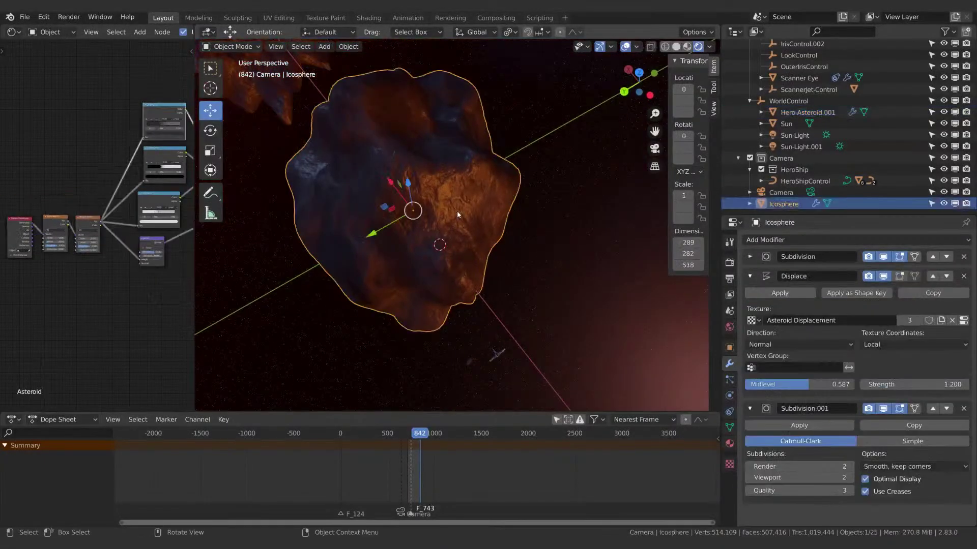
key(Tab)
shift+middle_drag(406, 140, 492, 238)
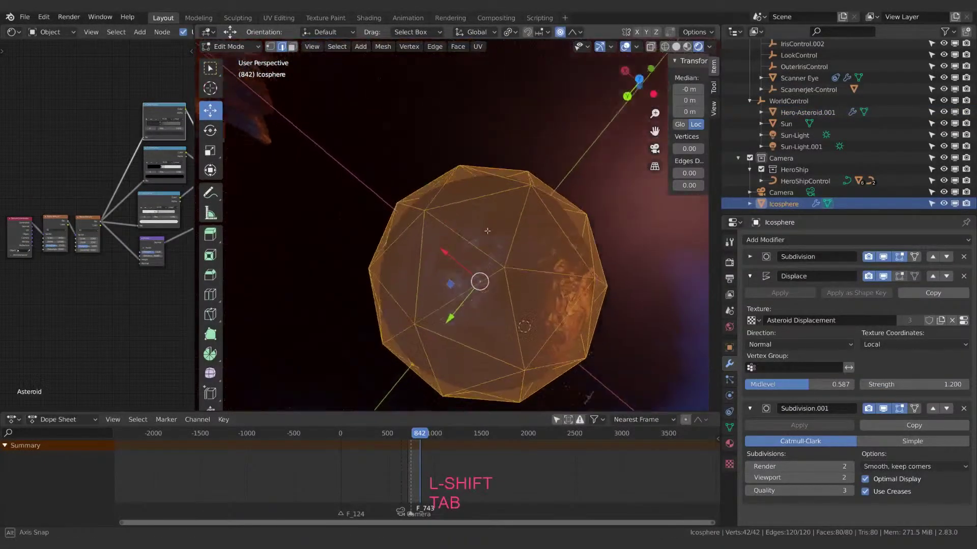
click(506, 282)
shift+click(545, 263)
click(292, 46)
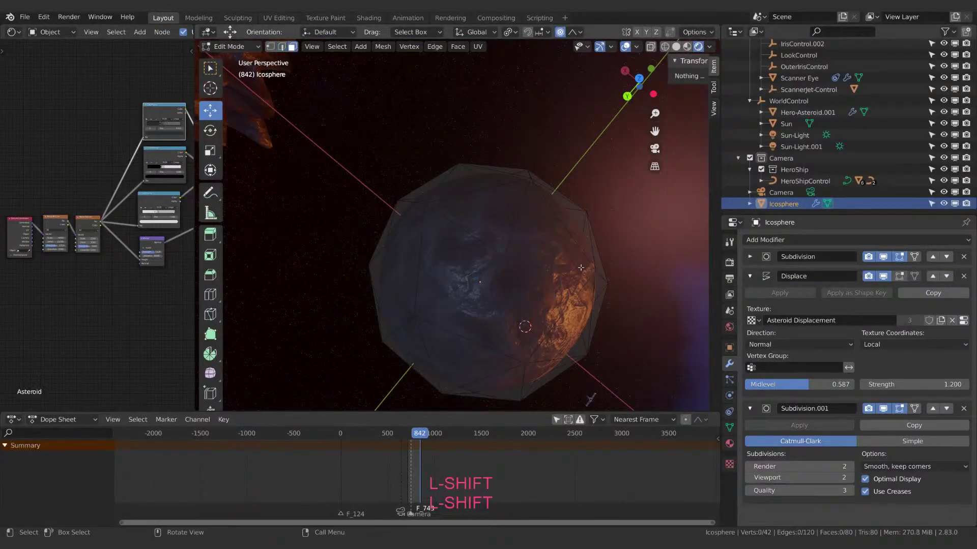
Select the five triangular faces around the vertex at the icosphere's upper tip.
click(544, 234)
click(544, 305)
shift+click(473, 310)
shift+click(477, 227)
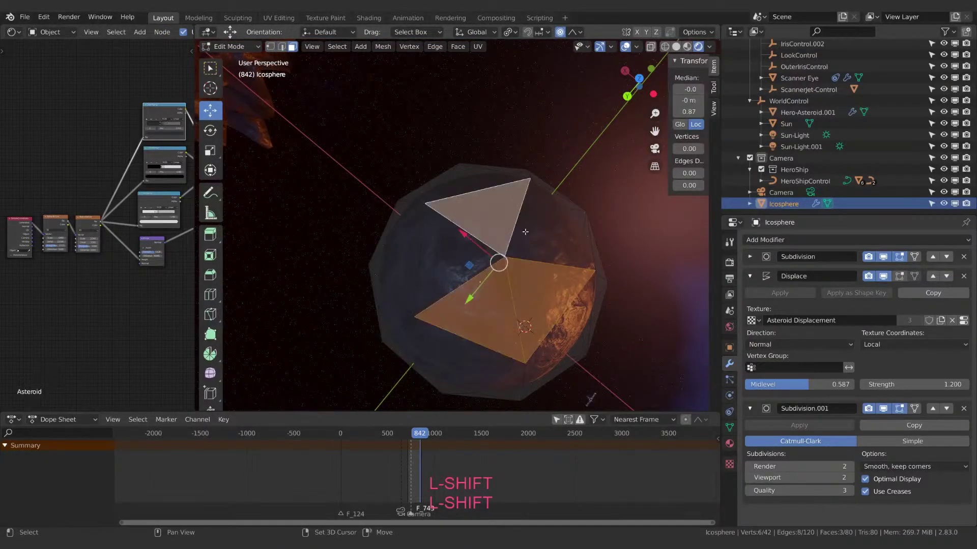
shift+click(555, 224)
shift+click(509, 284)
middle_drag(508, 285, 579, 294)
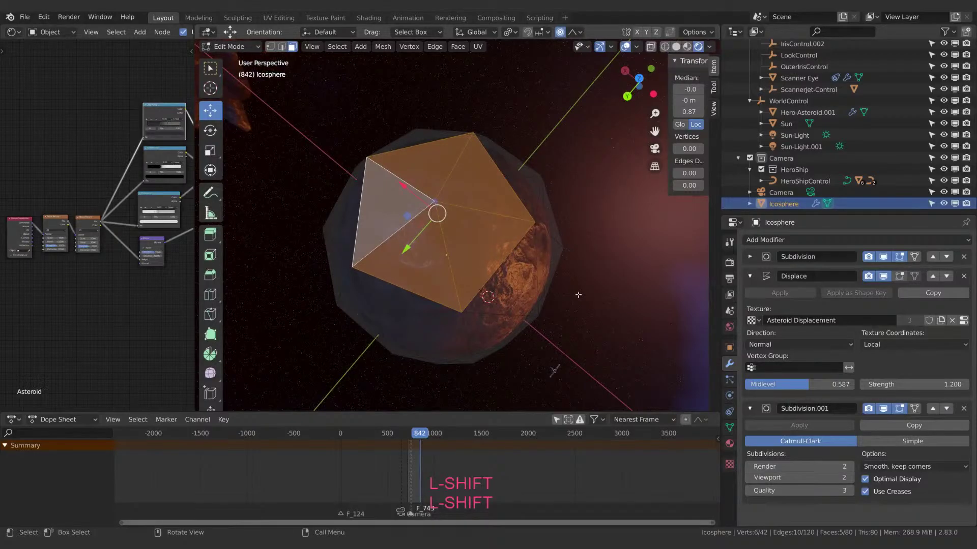
key(i)
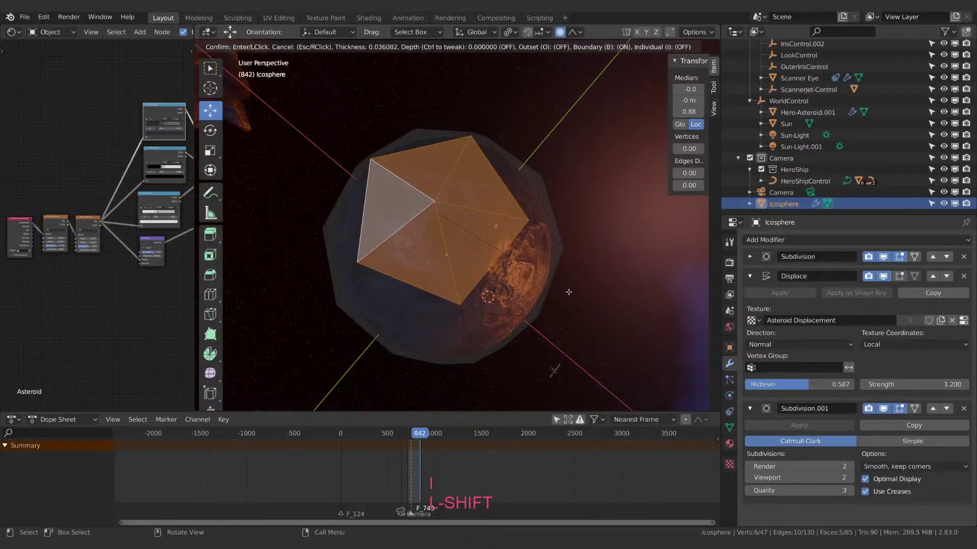
click(568, 292)
key(e)
key(Escape)
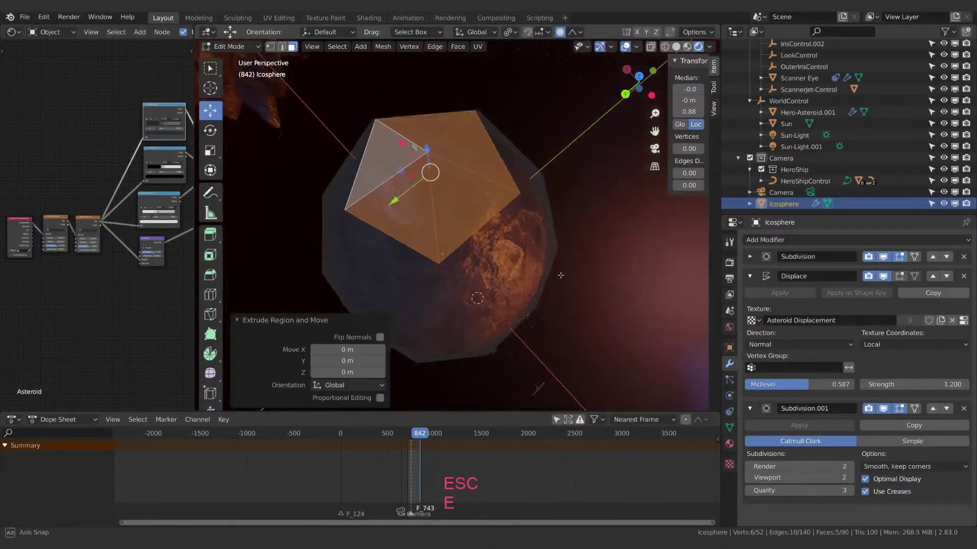
key(g)
key(z)
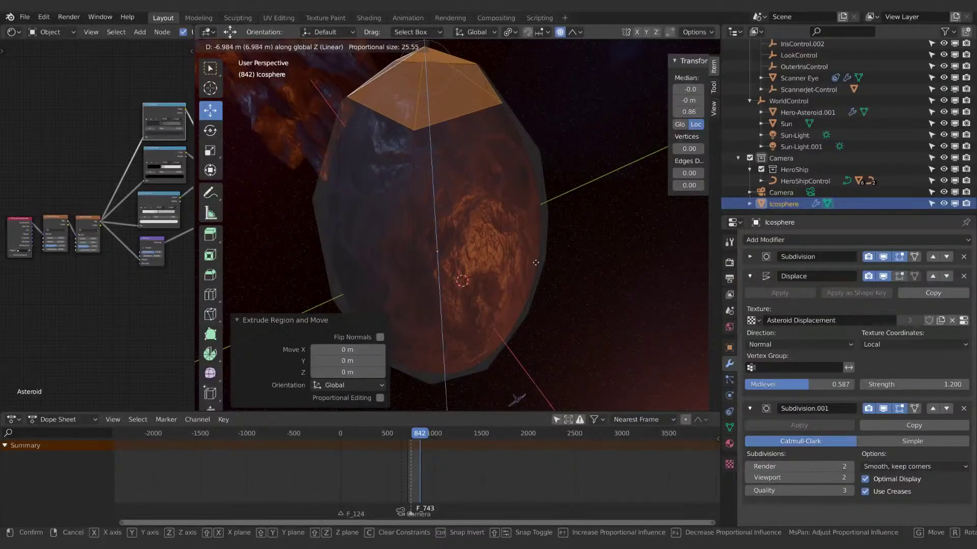
key(Escape)
middle_drag(535, 262, 507, 309)
key(i)
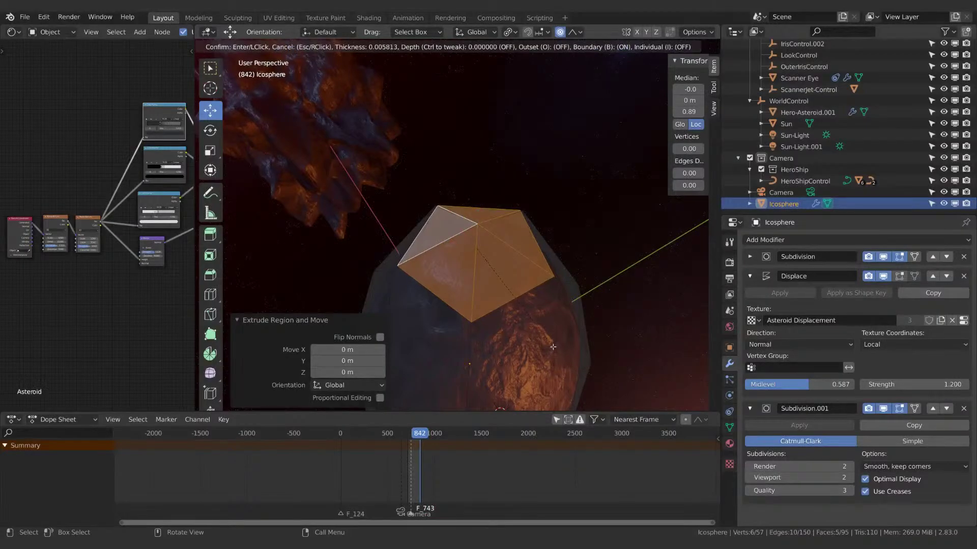
key(Escape)
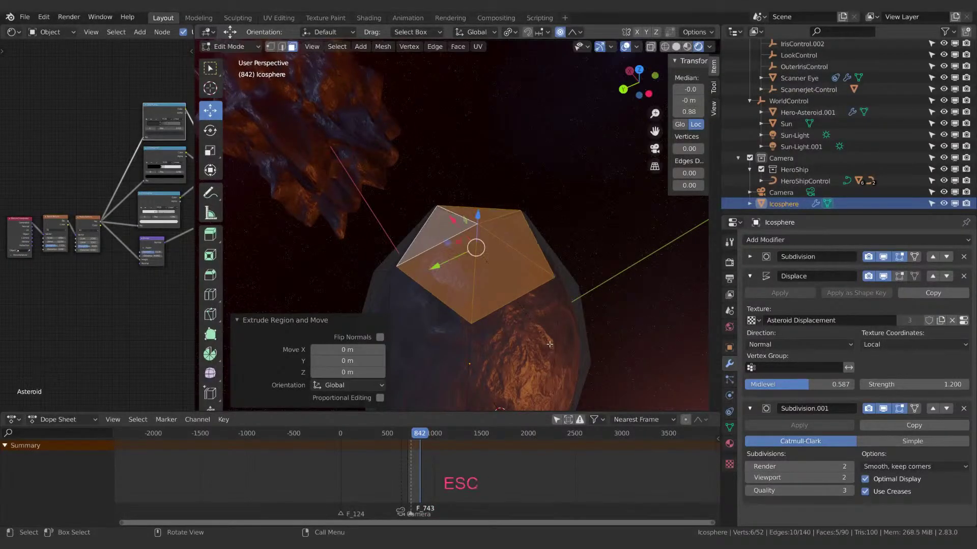
key(ctrl+z)
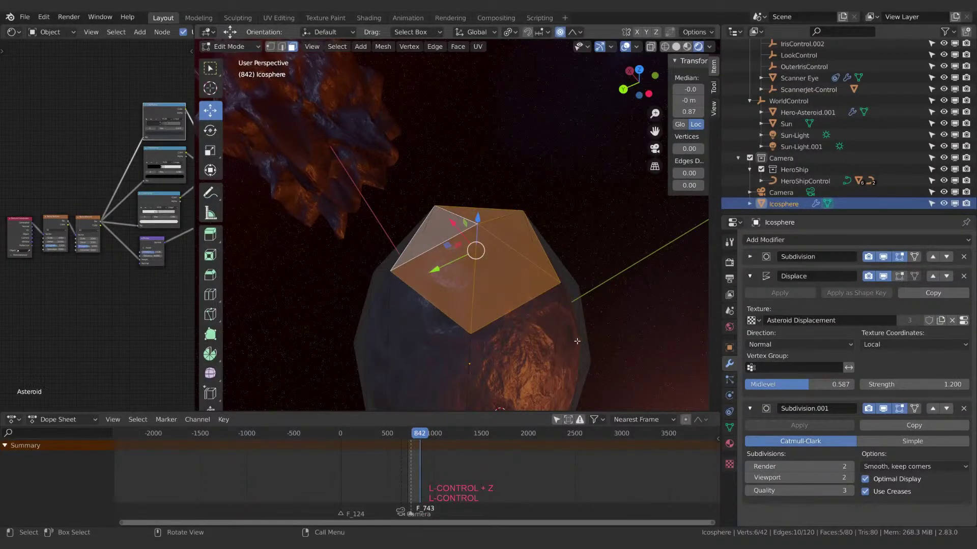
Inset the five upper tip faces twice by small amounts, the first time by about 0.0173 m.
key(i)
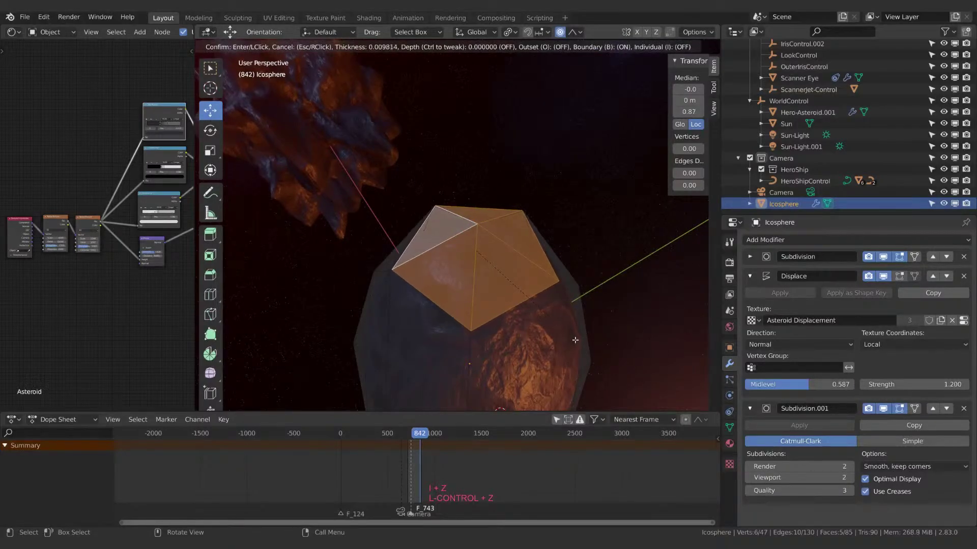
click(573, 339)
key(i)
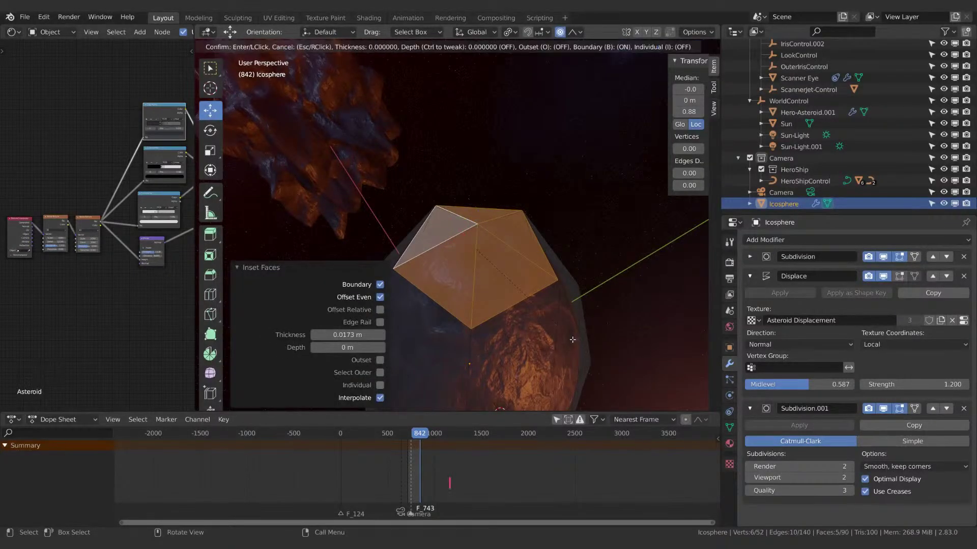
click(568, 338)
Extrude the inset faces in place and move them about -278.3 m along Z with proportional editing to hollow out the asteroid.
key(e)
right_click(568, 338)
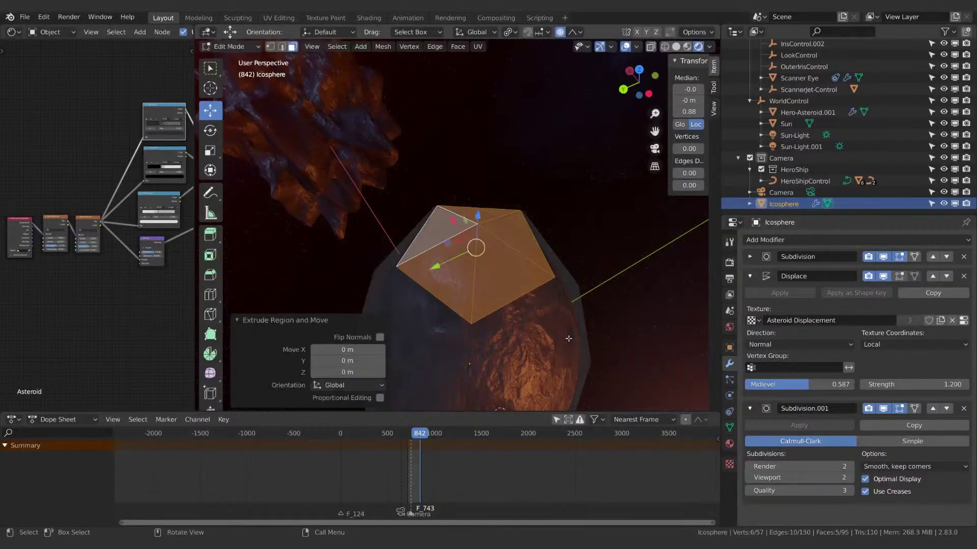
key(g)
key(z)
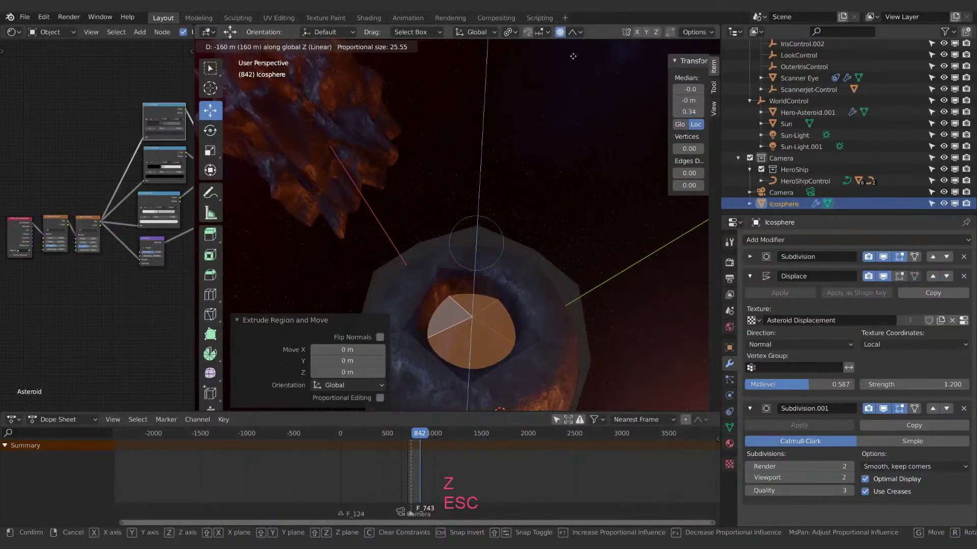
click(565, 92)
middle_drag(565, 92, 526, 331)
scroll(523, 279, up, 2)
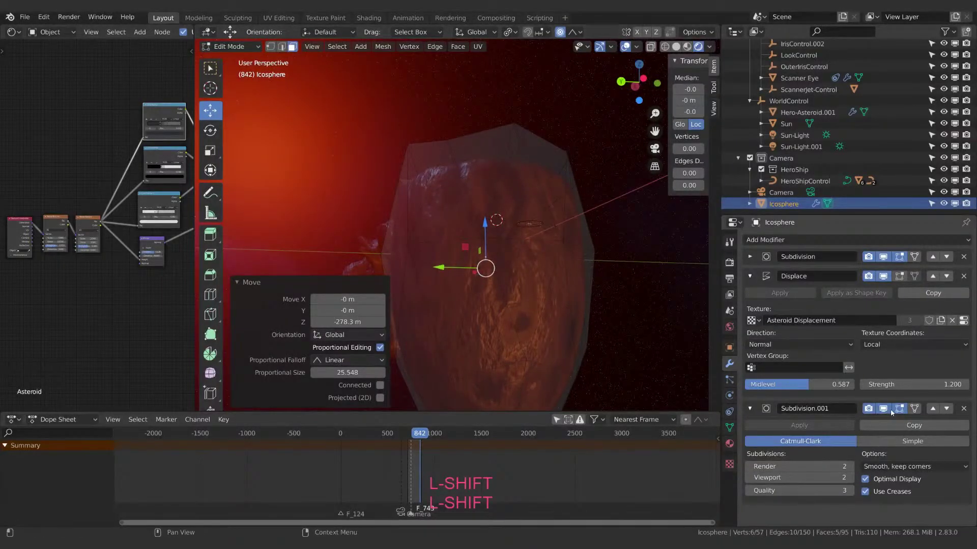
Collapse the icosphere's Displace and Subdivision.001 modifiers.
click(752, 275)
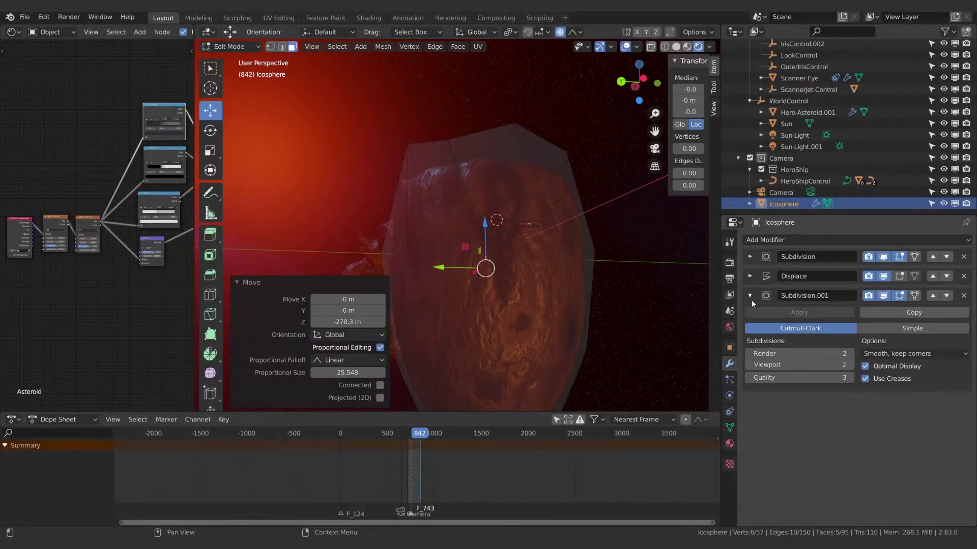
click(750, 296)
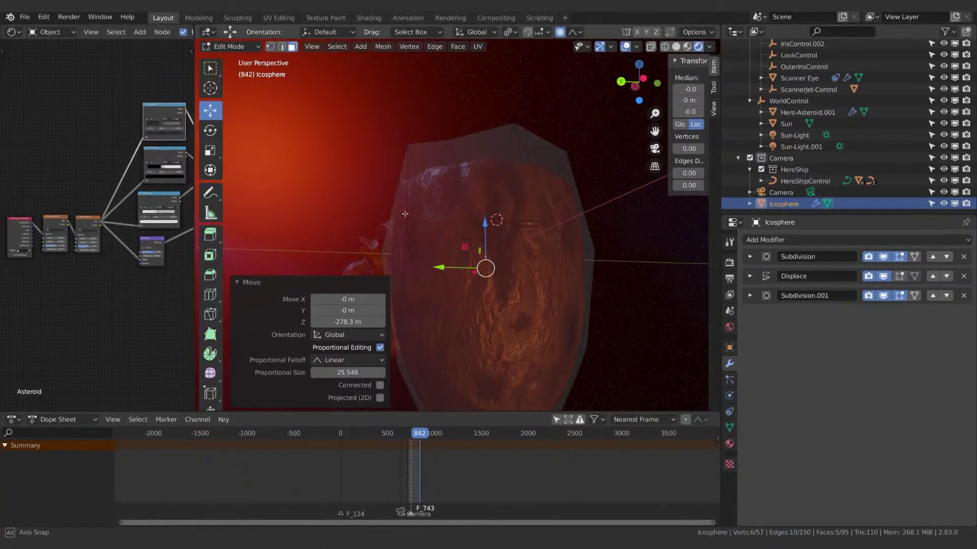
middle_drag(404, 214, 511, 268)
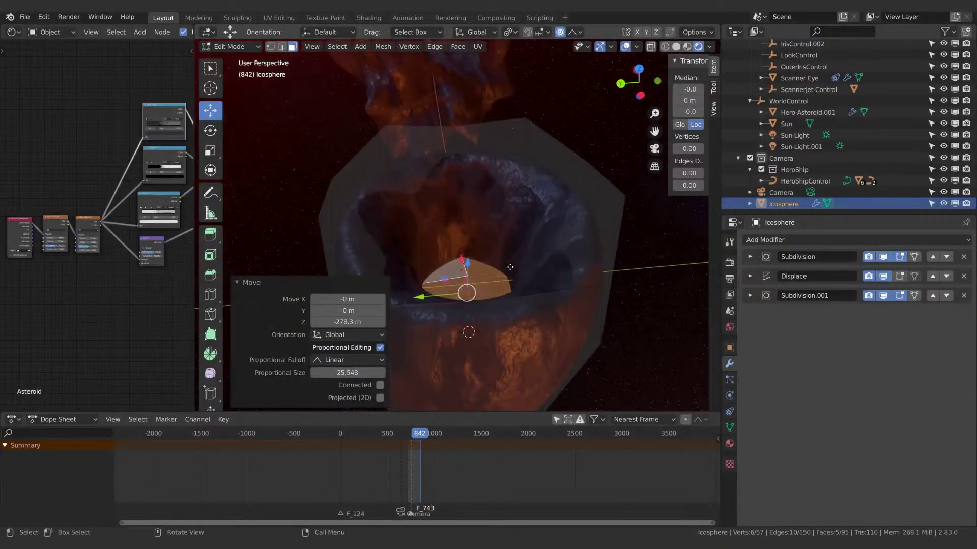
key(g)
key(z)
key(Escape)
middle_drag(508, 102, 511, 219)
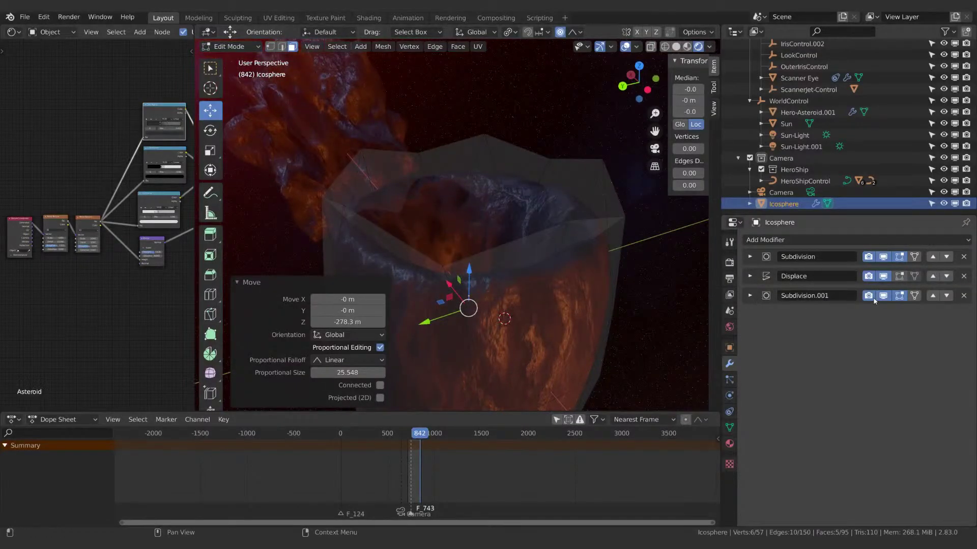
Turn off the edit-mode display of the three modifiers and undo the last move of the crater faces.
click(899, 295)
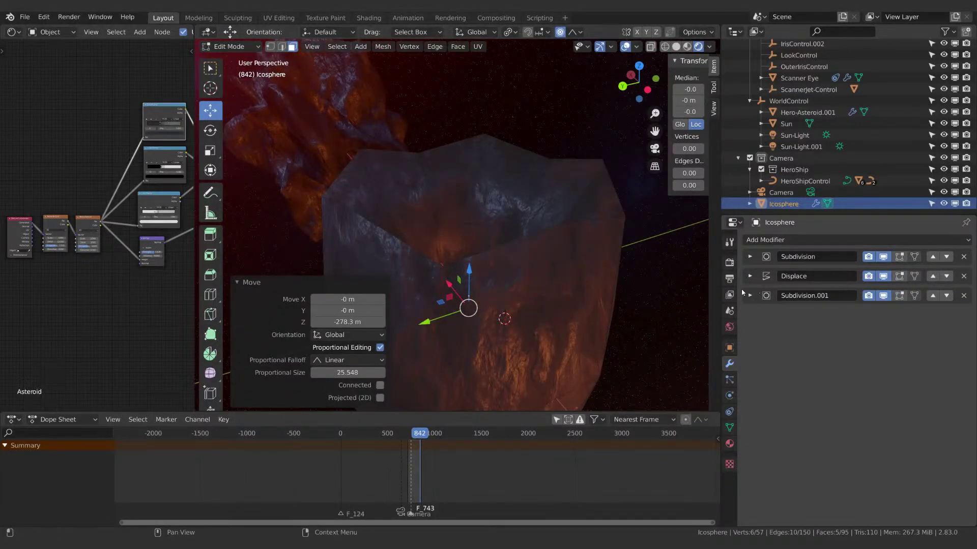
key(ctrl+z)
key(ctrl+z)
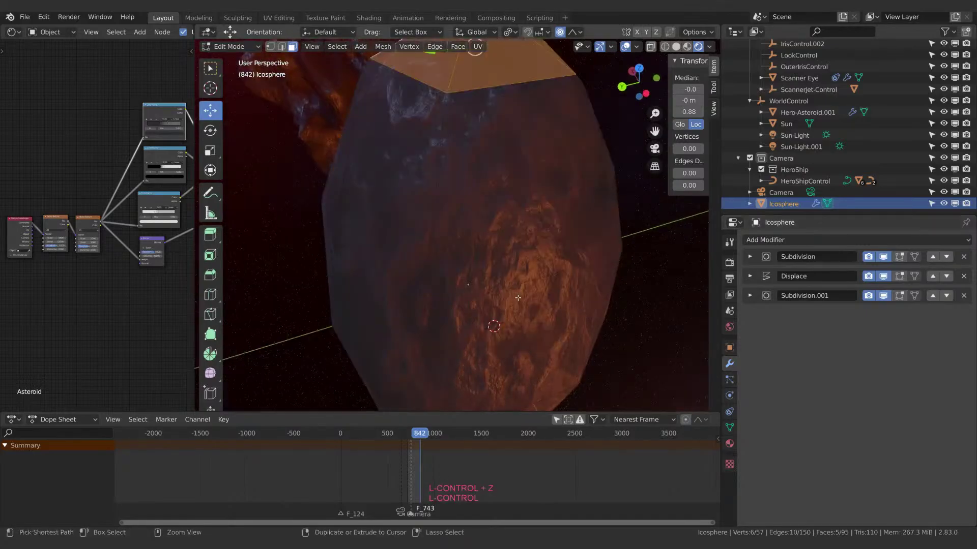
mouse_move(520, 201)
middle_down()
mouse_move(512, 238)
mouse_move(511, 201)
middle_up()
shift+middle_drag(510, 168, 506, 205)
scroll(507, 205, up, 1)
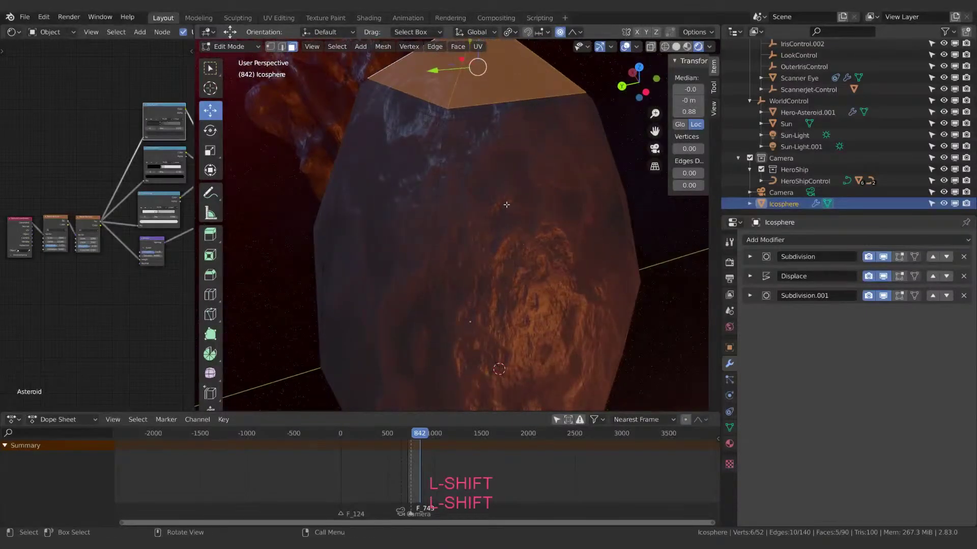
shift+middle_drag(525, 140, 528, 211)
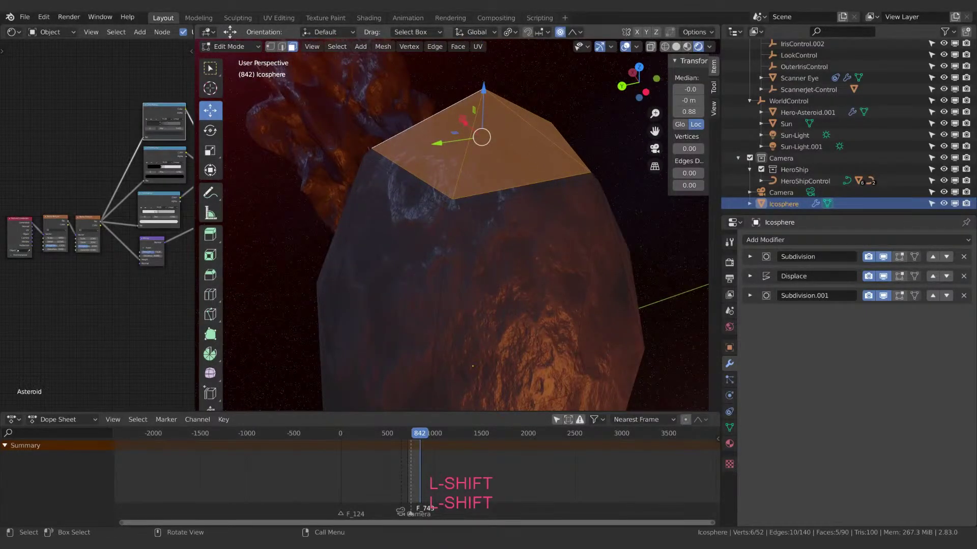
Turn off proportional editing and undo the remaining extrusion and inset edits on the upper tip faces.
key(s)
key(z)
key(Escape)
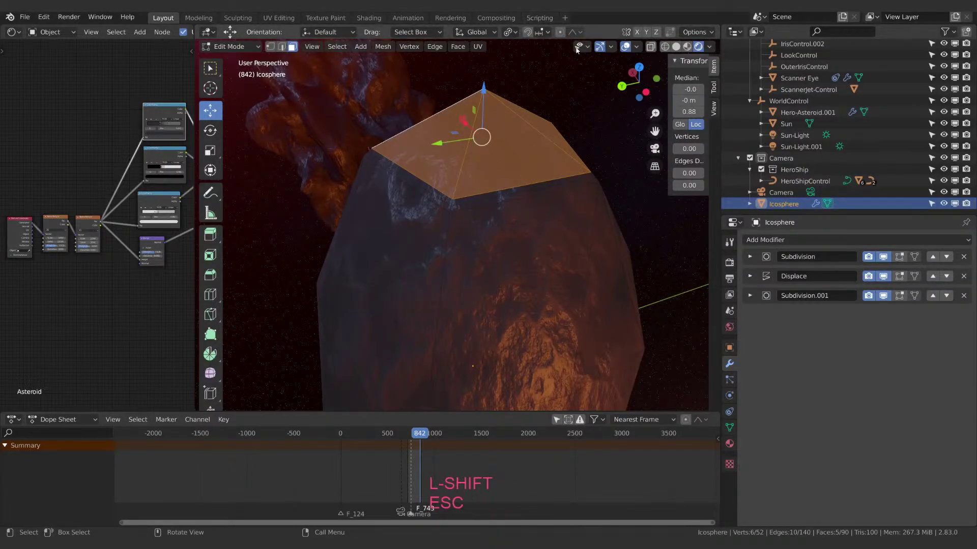
key(ctrl)
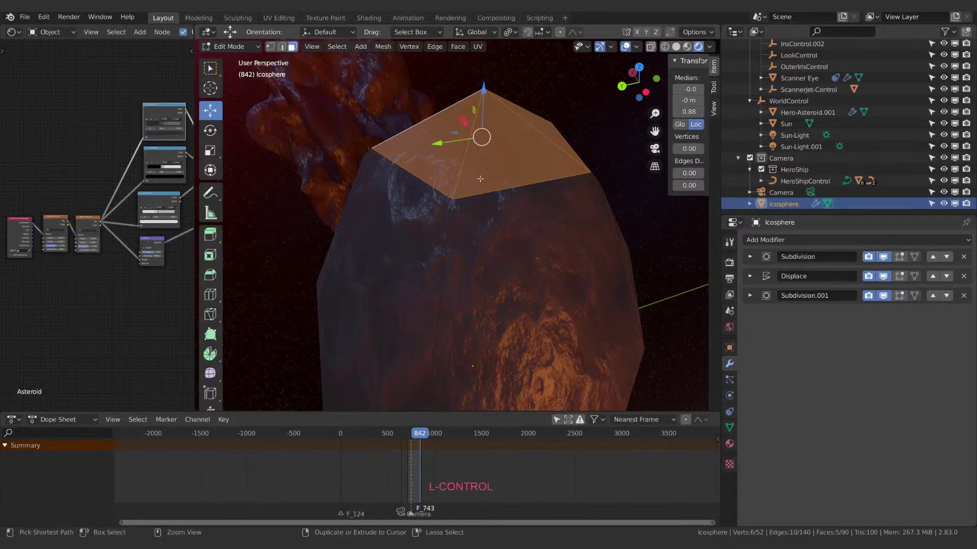
key(ctrl+z)
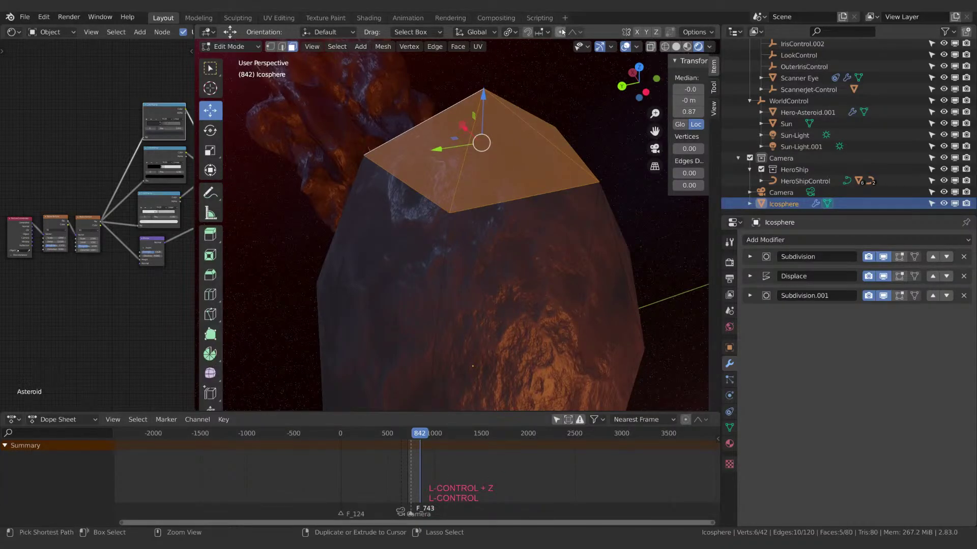
Inset the five upper tip faces by about 0.0159 m.
middle_drag(514, 189, 483, 266)
key(i)
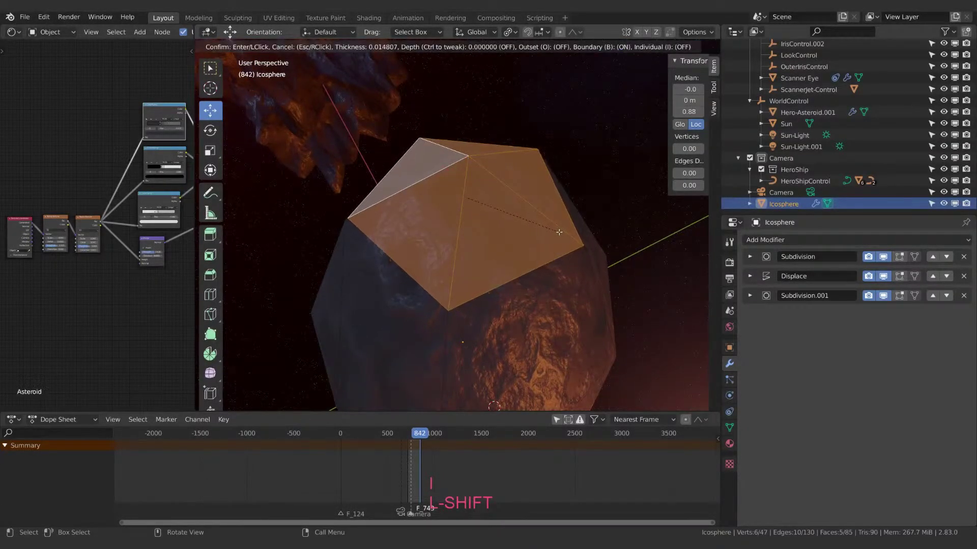
click(560, 232)
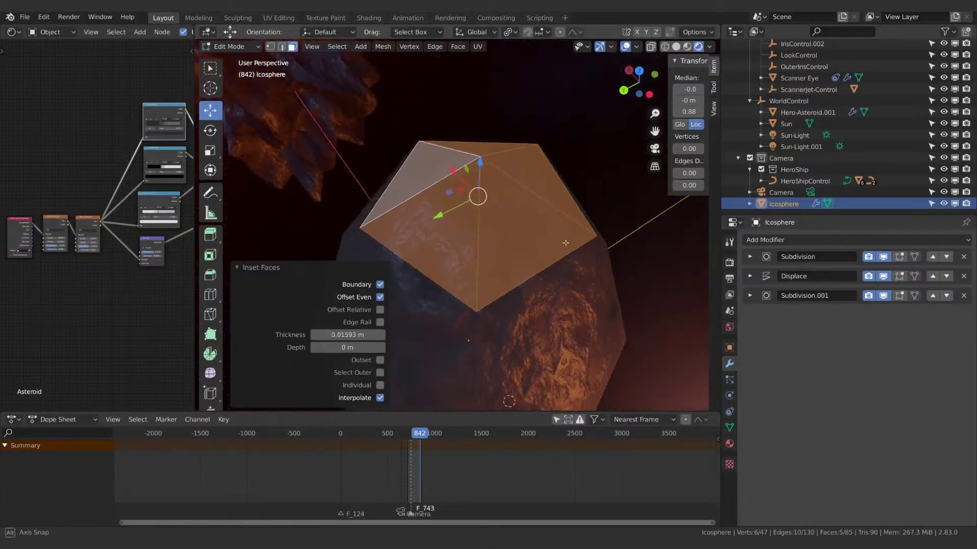
Extrude the inset tip faces in place and move them about -115.5 m along Z to form a crater.
key(e)
key(Escape)
key(g)
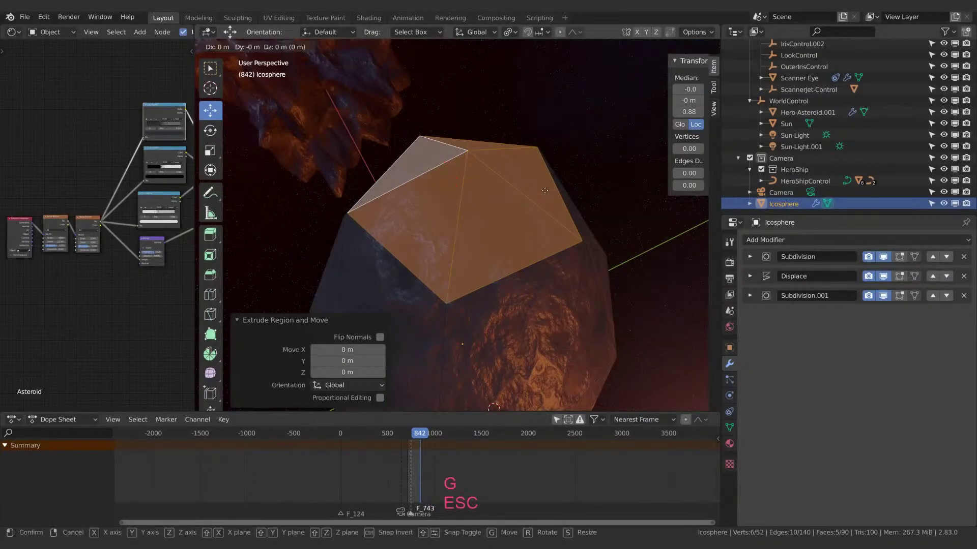
key(z)
click(554, 282)
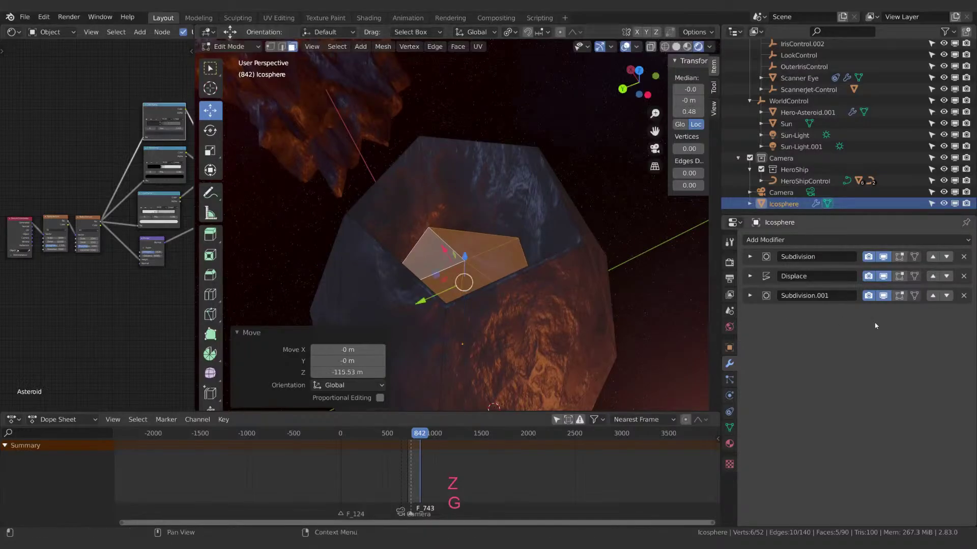
Show all three modifiers in edit mode, and lower the crater floor along Z and scale it to 0.704.
drag(901, 300, 899, 257)
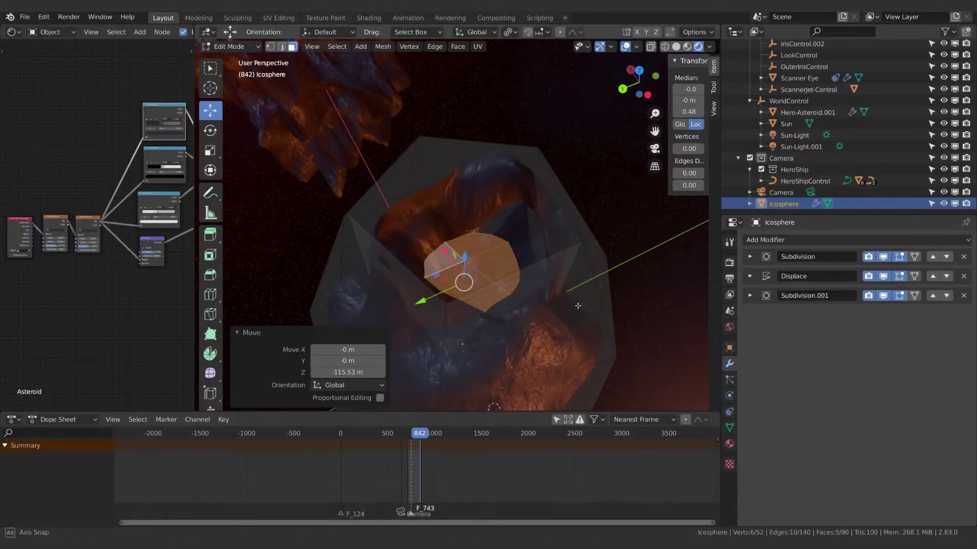
middle_drag(601, 265, 505, 285)
key(g)
key(z)
click(559, 309)
key(s)
click(546, 295)
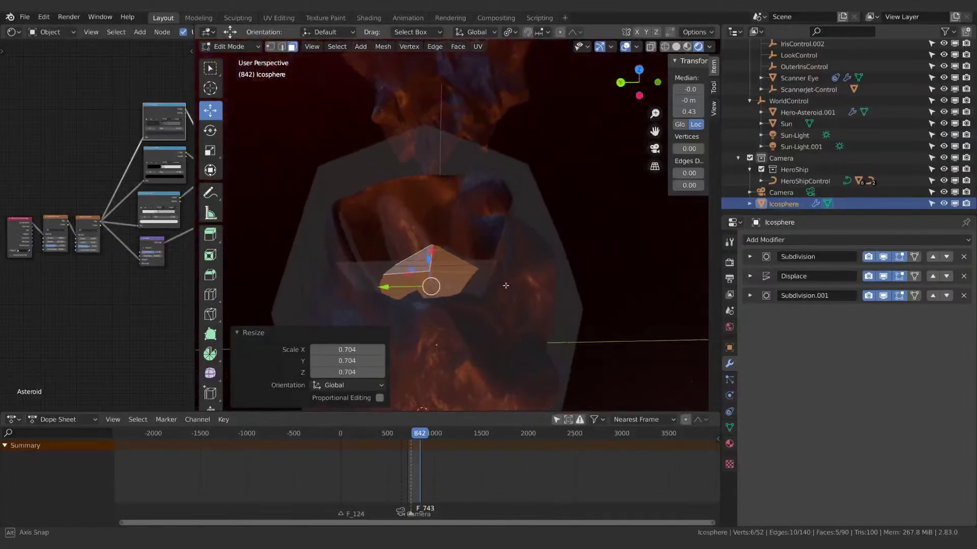
Adjust the crater floor's depth by moving it about -152.5 m and then about 128.7 m along Z.
key(g)
key(z)
click(505, 350)
middle_drag(505, 351, 513, 315)
key(g)
key(z)
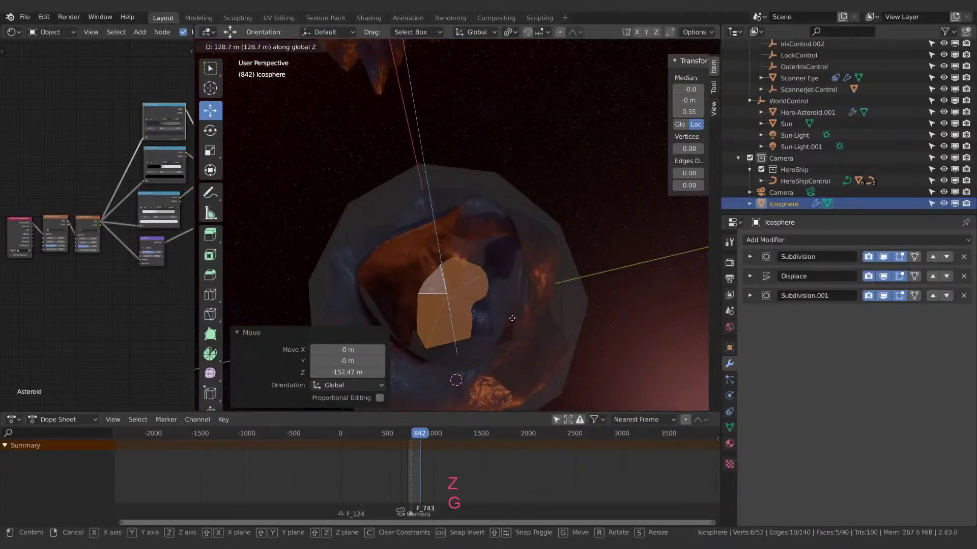
click(512, 319)
Select the triangular faces around the vertex at the icosphere's lower tip and delete them.
middle_drag(482, 326, 483, 282)
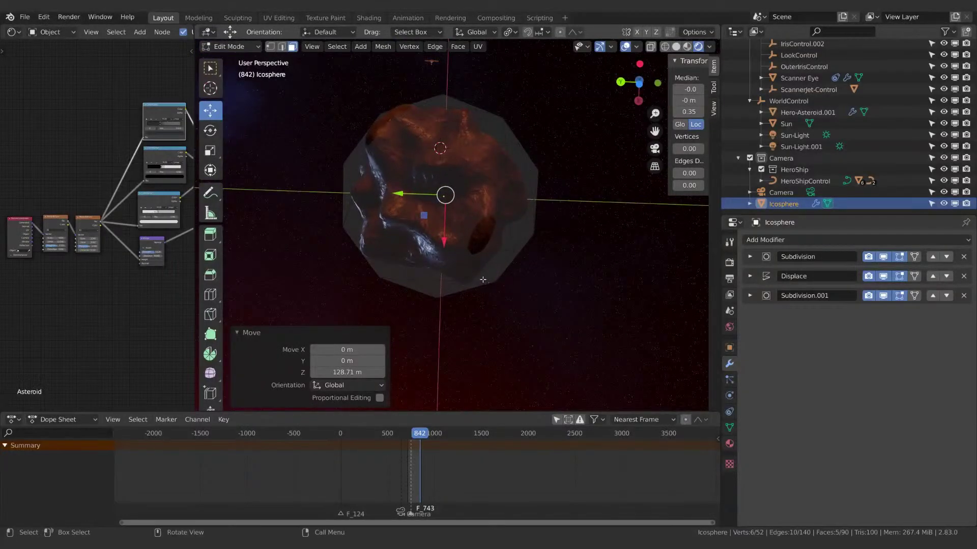
click(435, 239)
shift+click(461, 231)
shift+click(416, 183)
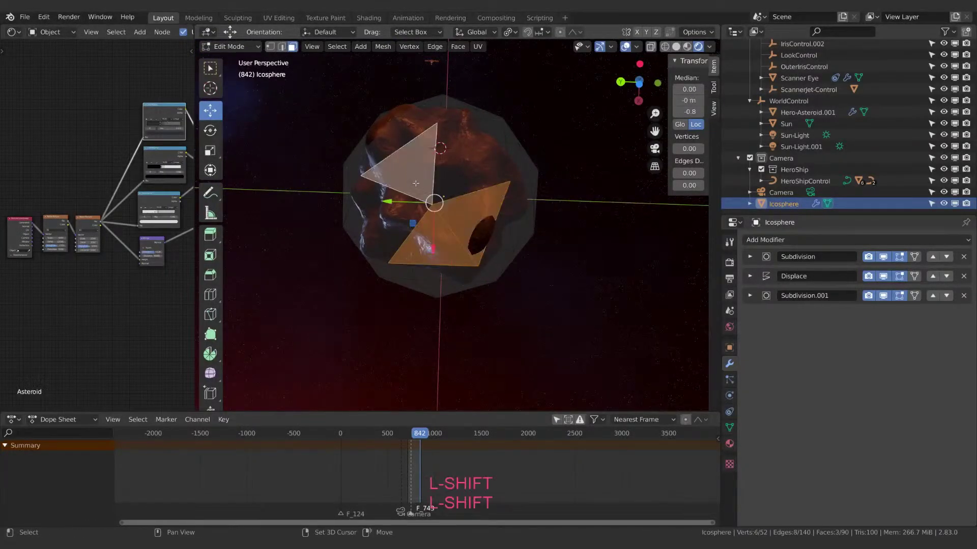
middle_drag(451, 174, 510, 251)
key(x)
click(520, 262)
Select the five crater floor faces and move them about -390.2 m along Z towards the lower opening.
click(452, 202)
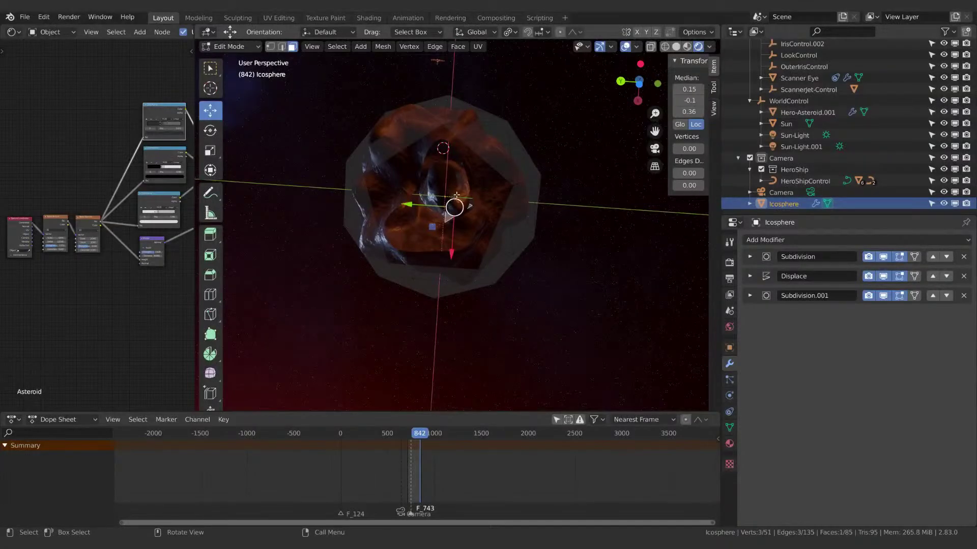
key(c)
drag(454, 196, 443, 196)
key(Escape)
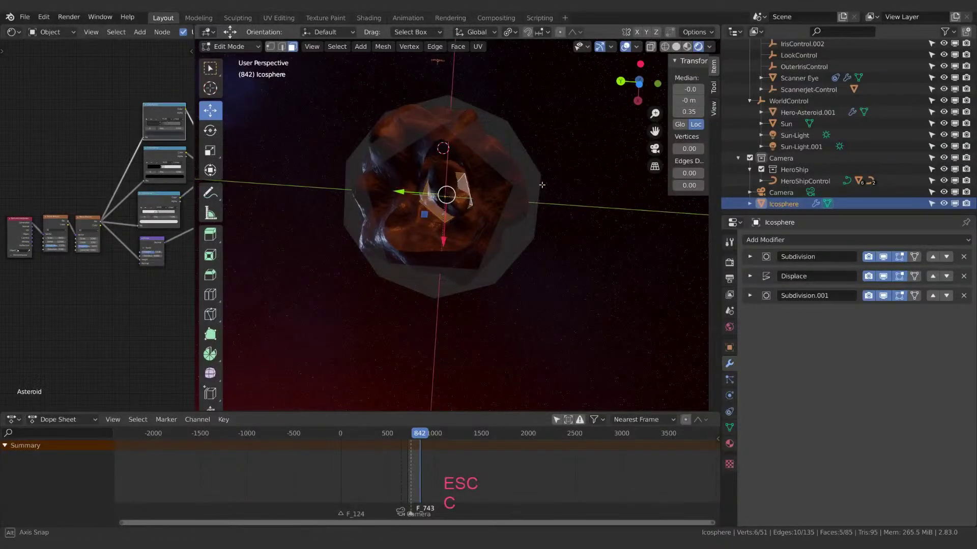
key(g)
key(z)
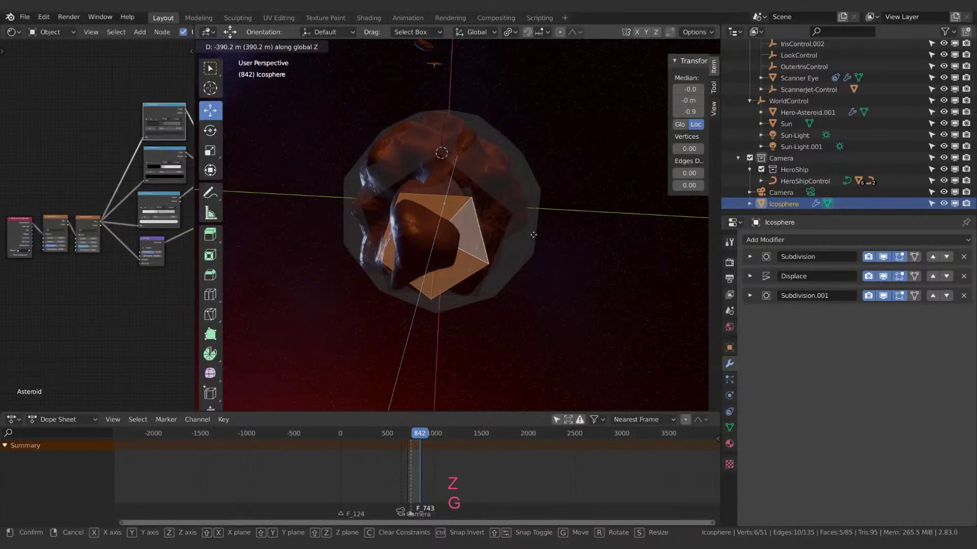
click(533, 234)
mouse_move(533, 235)
middle_down()
mouse_move(523, 219)
mouse_move(541, 236)
middle_up()
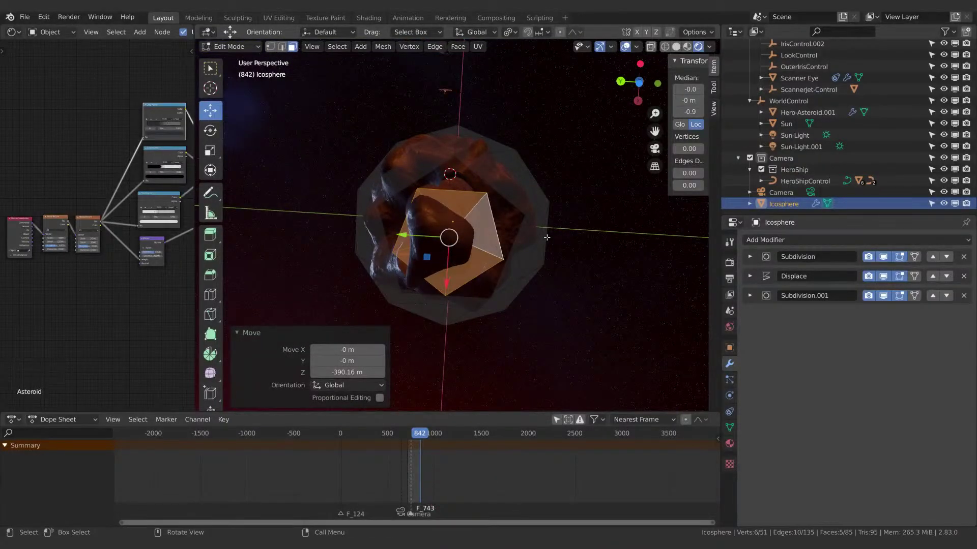
key(r)
key(z)
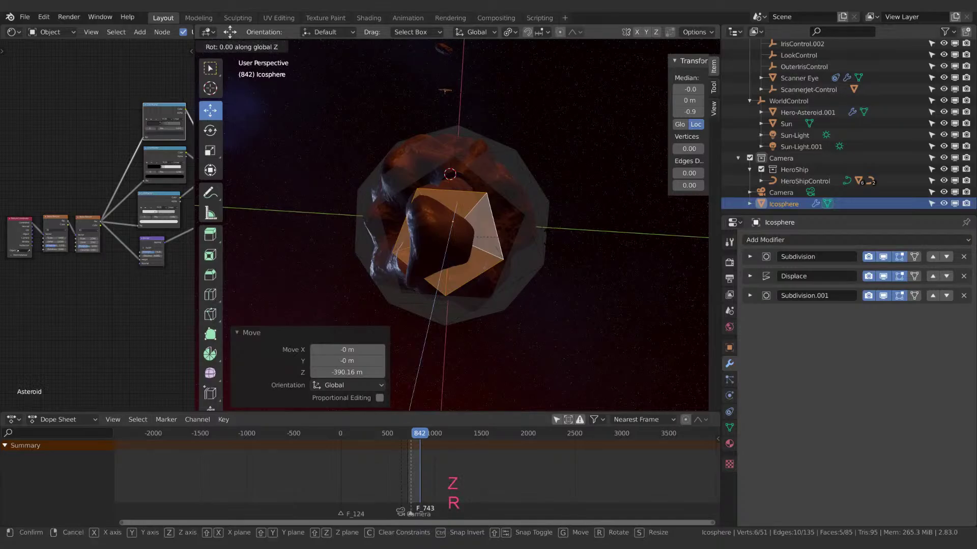
key(KP_9)
key(KP_0)
key(Escape)
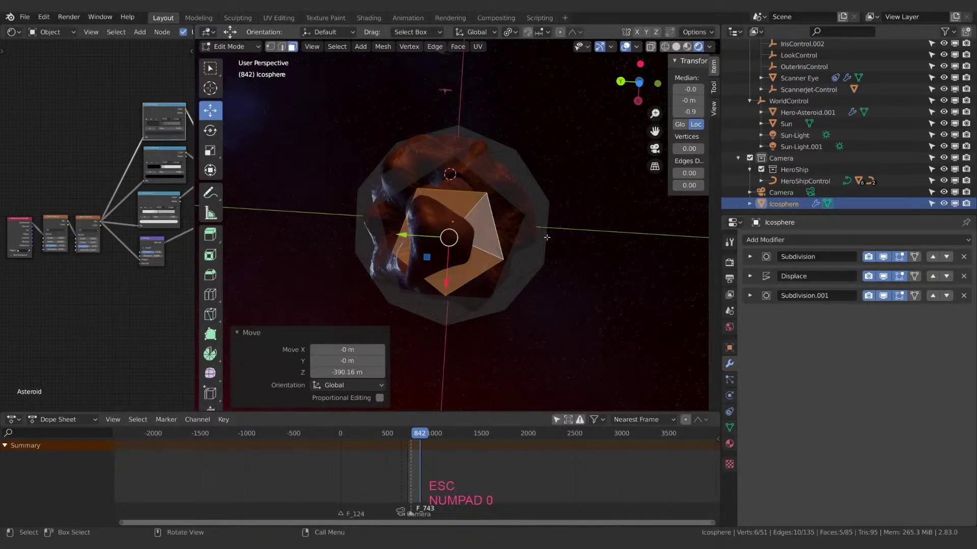
Rotate the selected crater floor faces 180° about the Z axis.
key(r)
key(z)
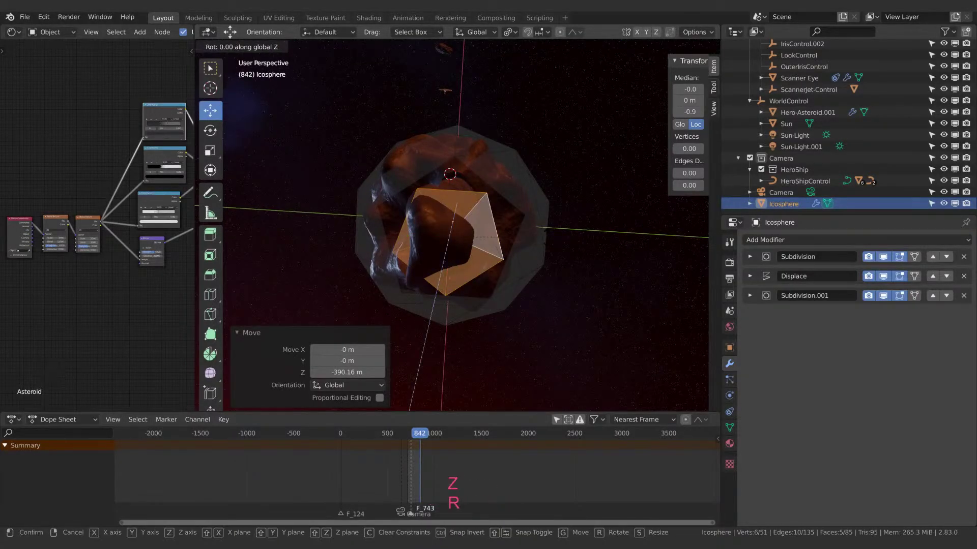
key(KP_1)
key(KP_8)
key(KP_0)
key(Return)
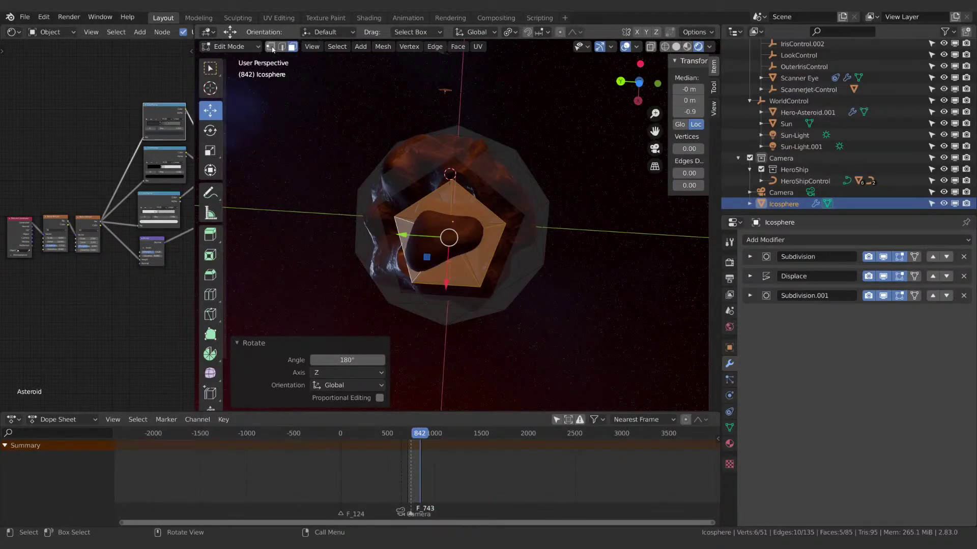
Delete the five rotated crater floor faces to open a tunnel through the asteroid.
key(1)
key(3)
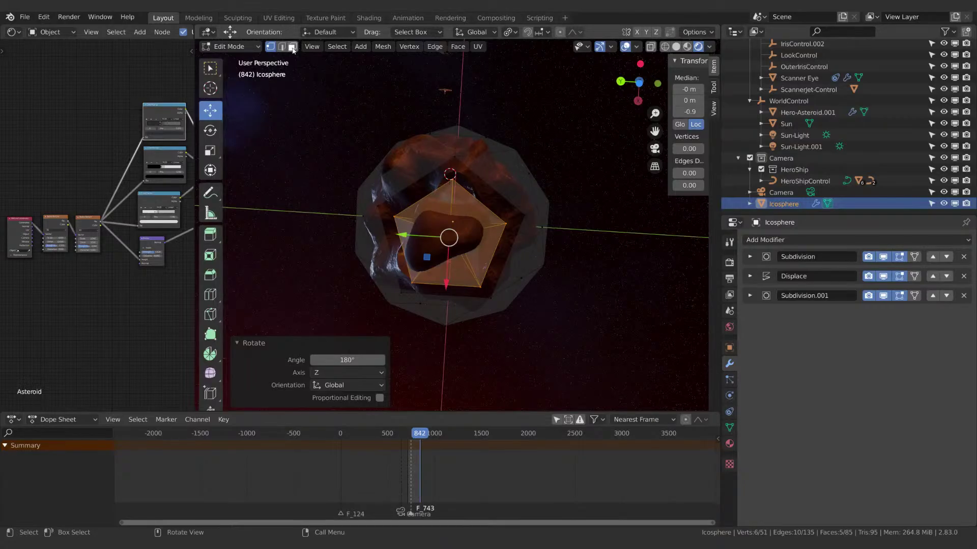
key(x)
click(453, 204)
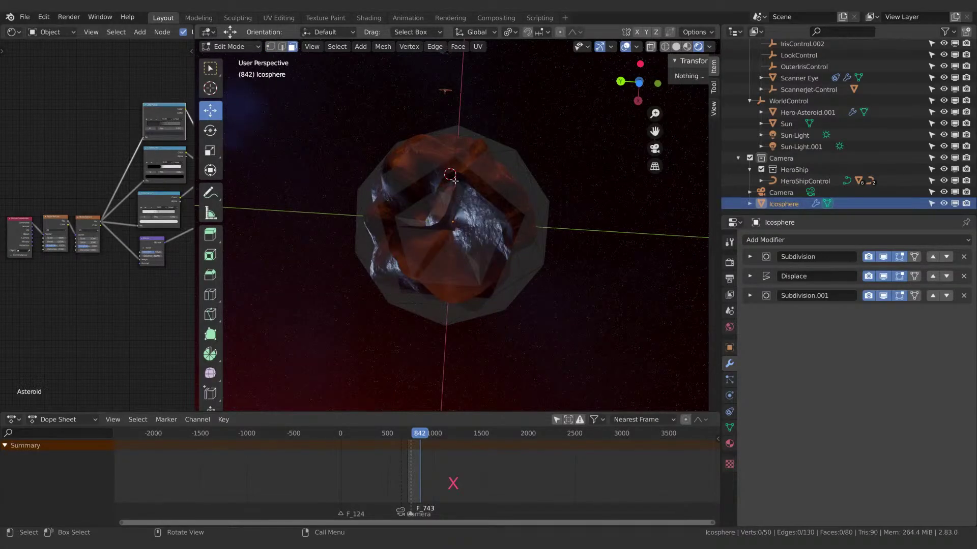
Switch to vertex selection and select one vertex on the rim of the tunnel's lower end.
click(454, 180)
middle_drag(467, 199, 466, 210)
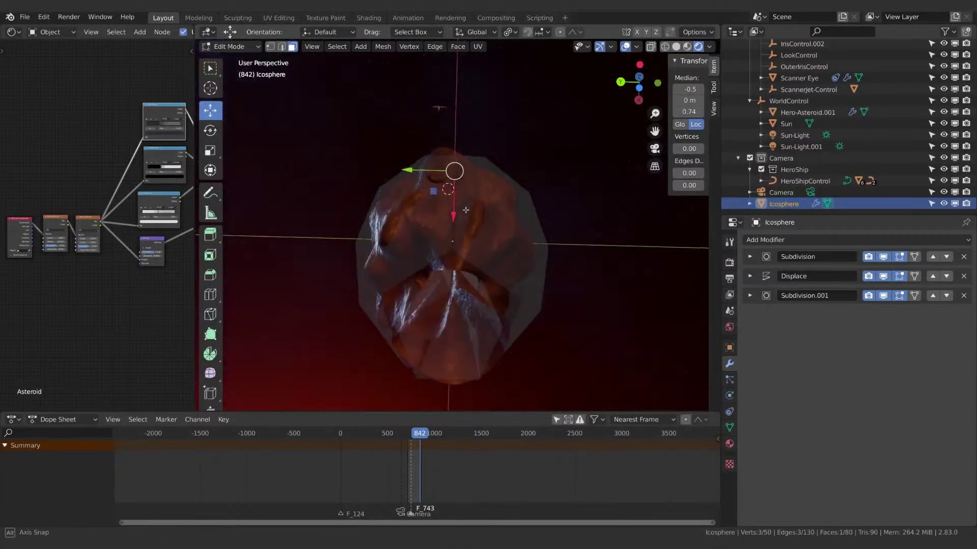
click(443, 298)
middle_drag(444, 298, 461, 263)
click(270, 47)
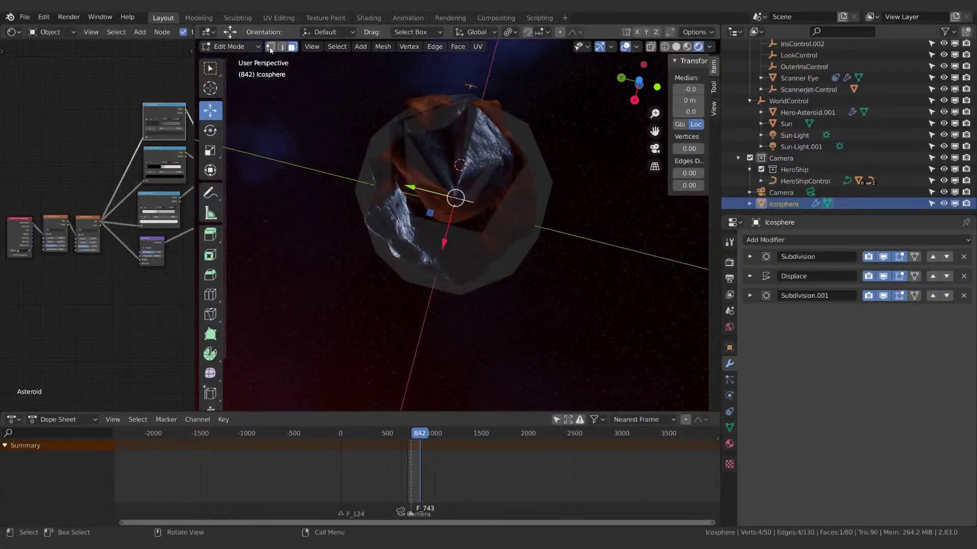
middle_drag(476, 134, 516, 182)
click(467, 170)
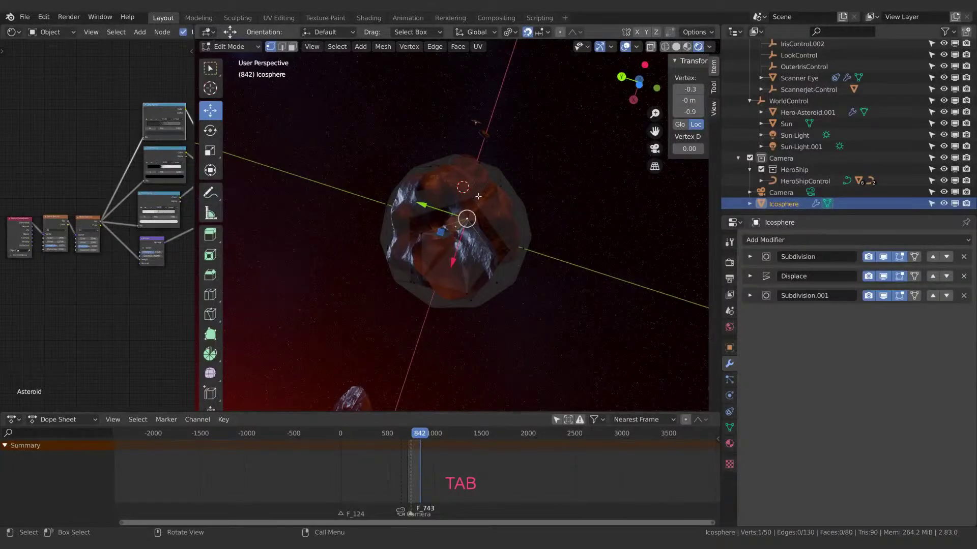
key(g)
key(shift+Tab)
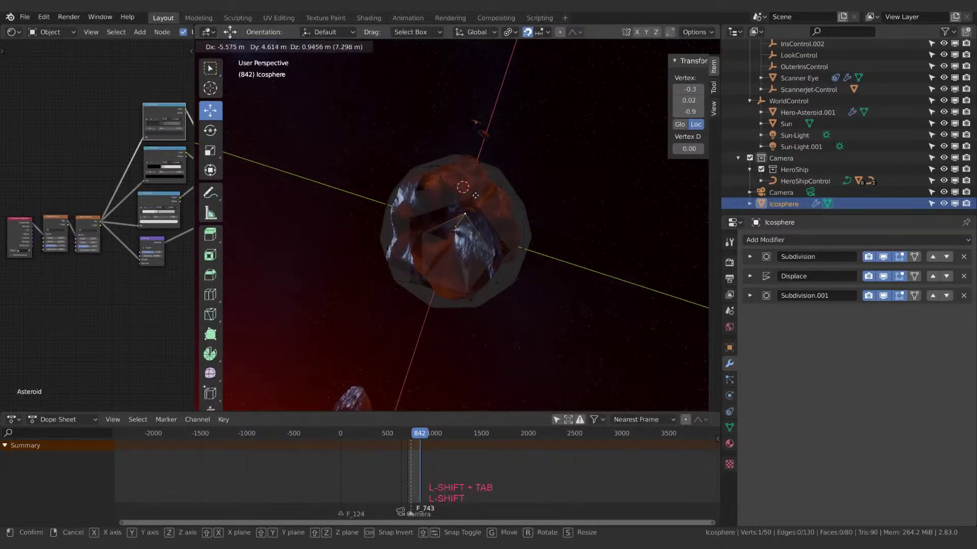
key(Escape)
Set the snapping target to Vertex and enable snapping.
click(540, 32)
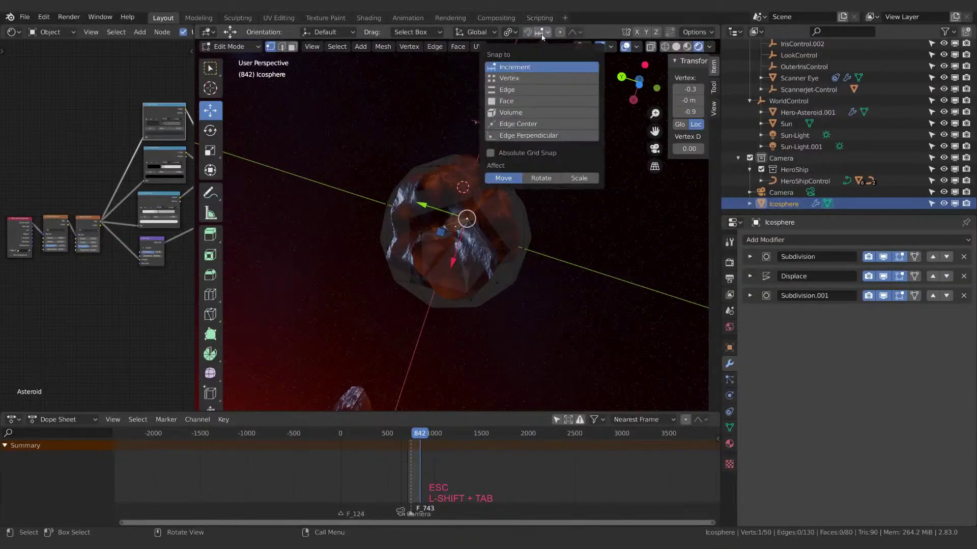
click(509, 78)
click(527, 32)
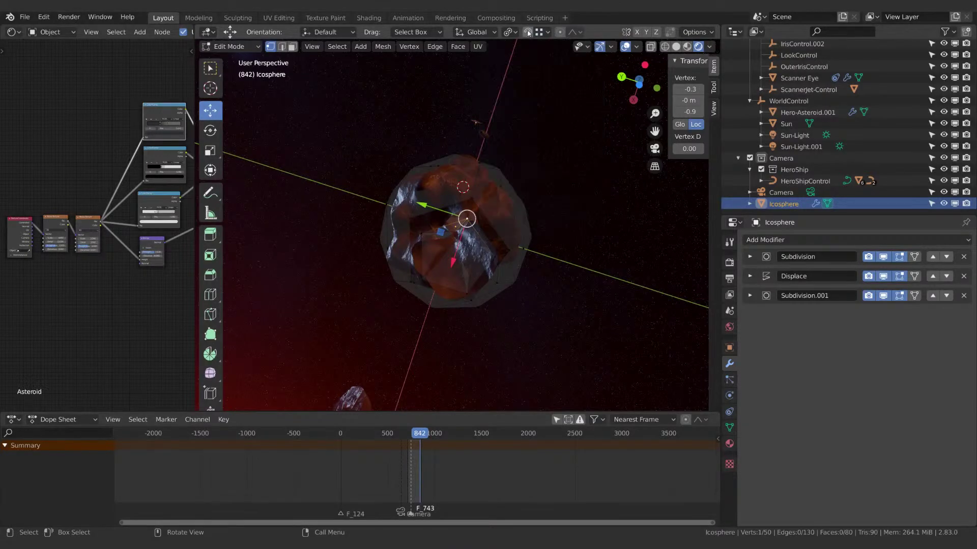
Snap the five vertices of the tunnel's open end one by one onto the matching rim vertices of the lower opening.
key(g)
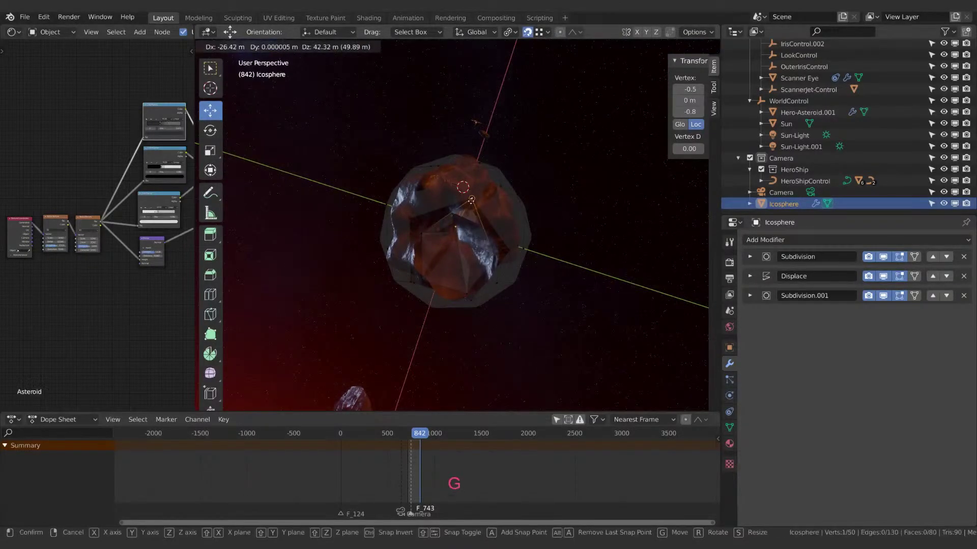
click(491, 256)
shift+middle_drag(505, 285, 494, 256)
scroll(483, 240, up, 3)
key(g)
click(489, 183)
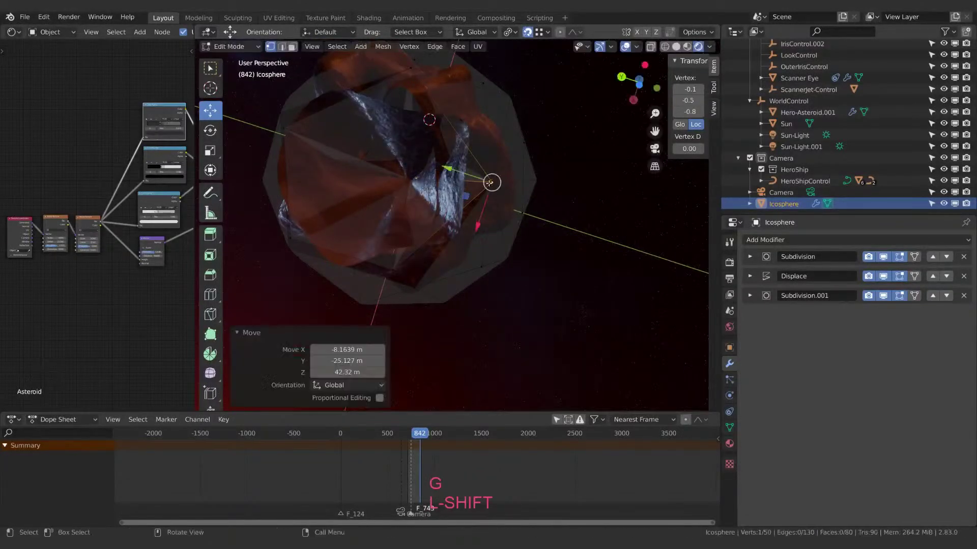
key(g)
click(410, 285)
shift+middle_drag(389, 246, 451, 258)
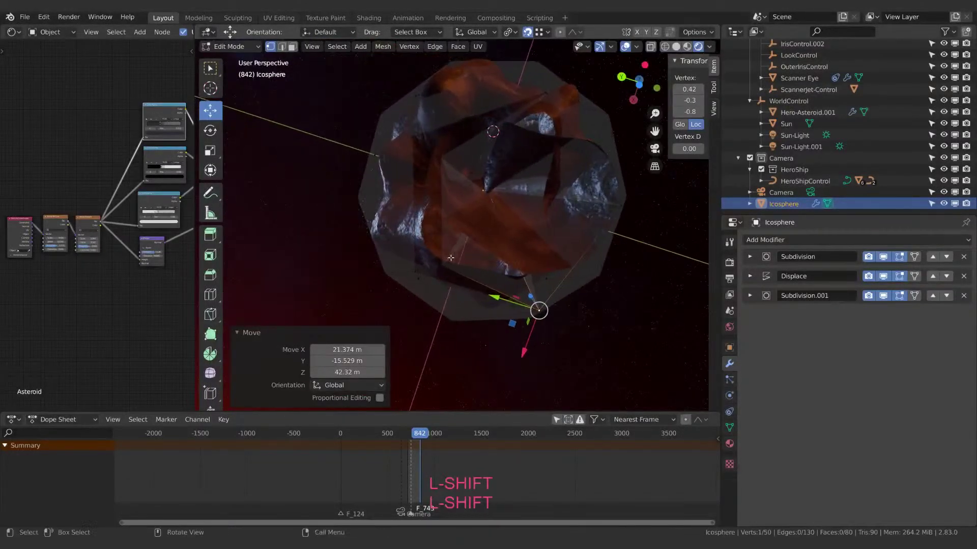
key(g)
click(414, 272)
shift+middle_drag(440, 190, 443, 245)
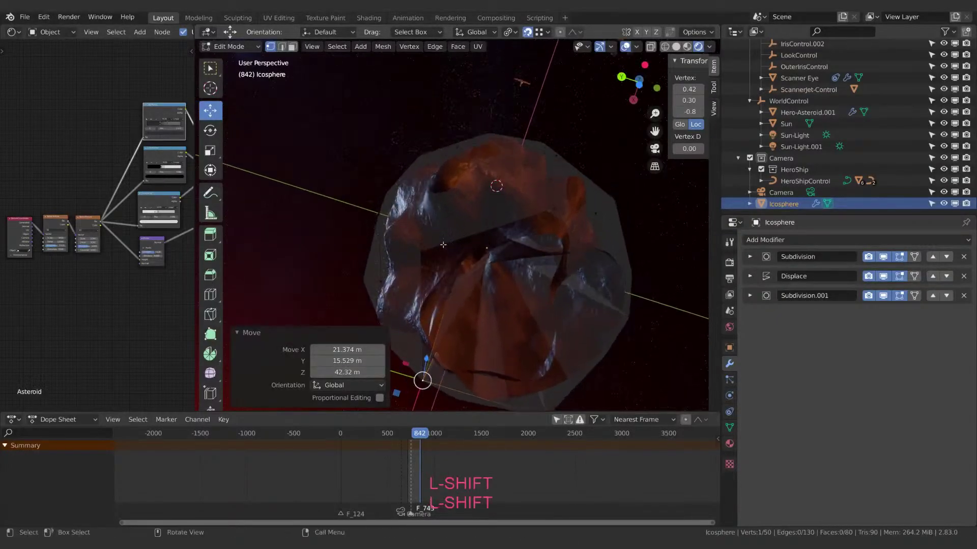
click(448, 289)
key(g)
click(424, 251)
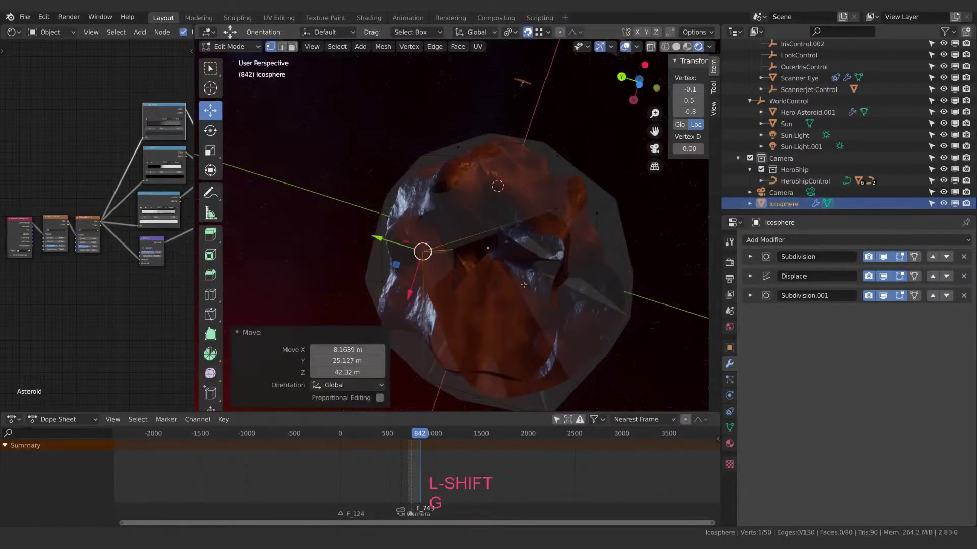
Select the whole mesh and merge its overlapping vertices by distance at 0.0001 m.
shift+middle_drag(550, 295, 498, 224)
mouse_move(473, 225)
middle_down()
mouse_move(468, 251)
mouse_move(472, 240)
middle_up()
key(a)
key(F3)
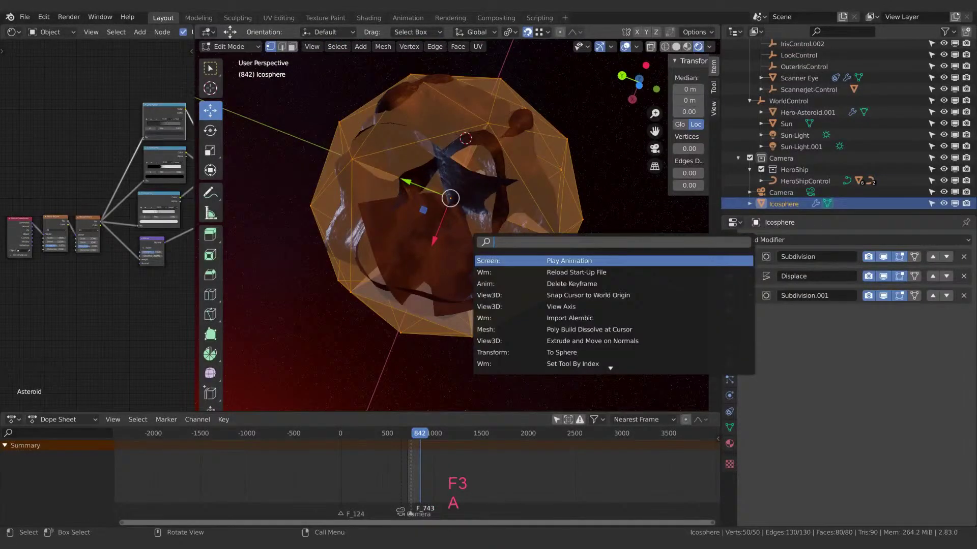
text(merg)
key(Return)
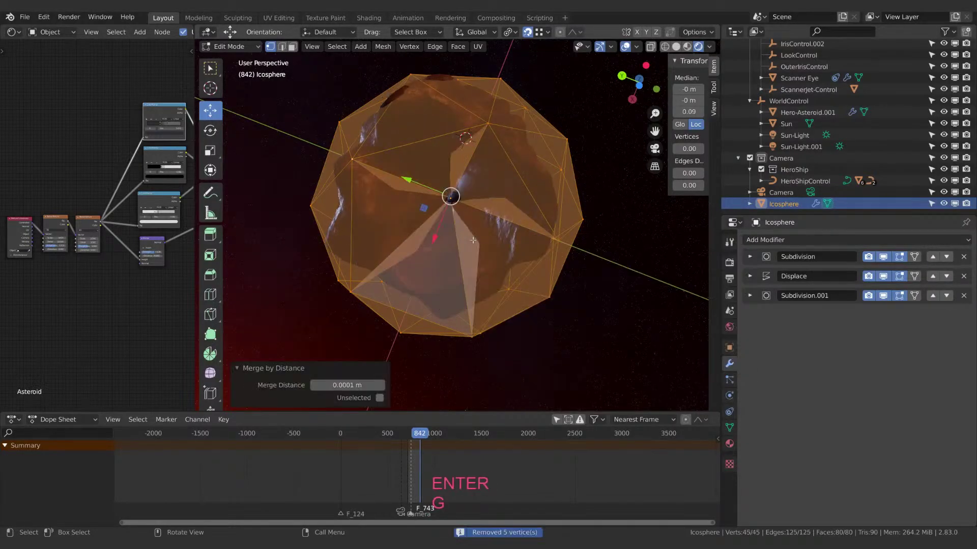
Compare the displaced asteroid in object mode with its base mesh in edit mode from the tunnel's lower end.
middle_drag(523, 241, 482, 289)
key(Tab)
key(Tab)
key(Tab)
key(Tab)
key(Tab)
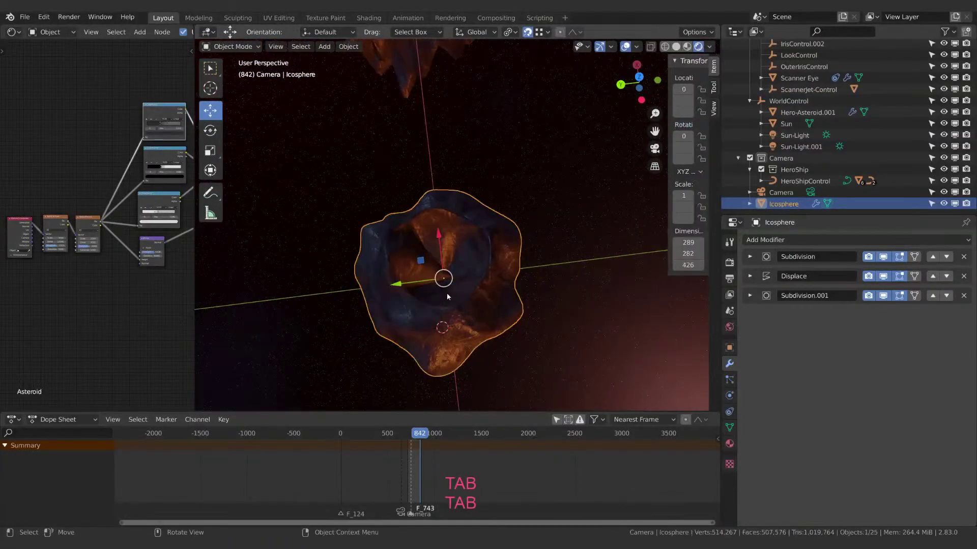
Try to add a loop cut around the tunnel walls in edit mode.
key(Tab)
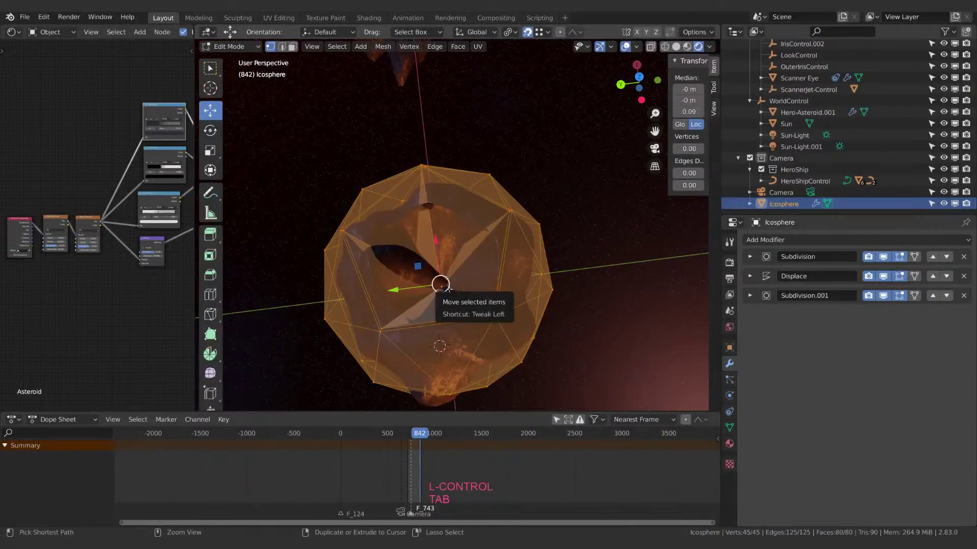
key(ctrl+r)
key(Escape)
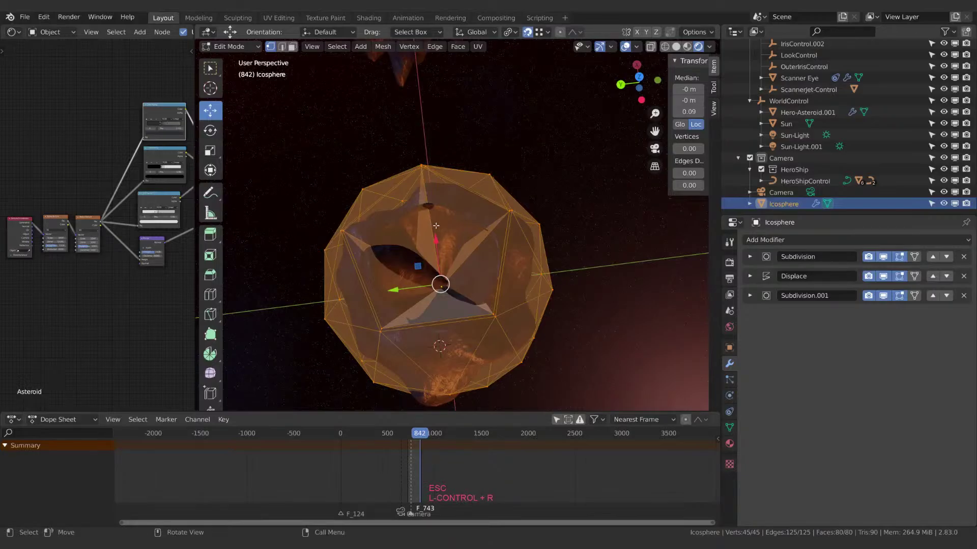
Try to step back through the latest edits to remove the vertex merge from the tunnel.
middle_drag(486, 271, 509, 284)
key(ctrl+z)
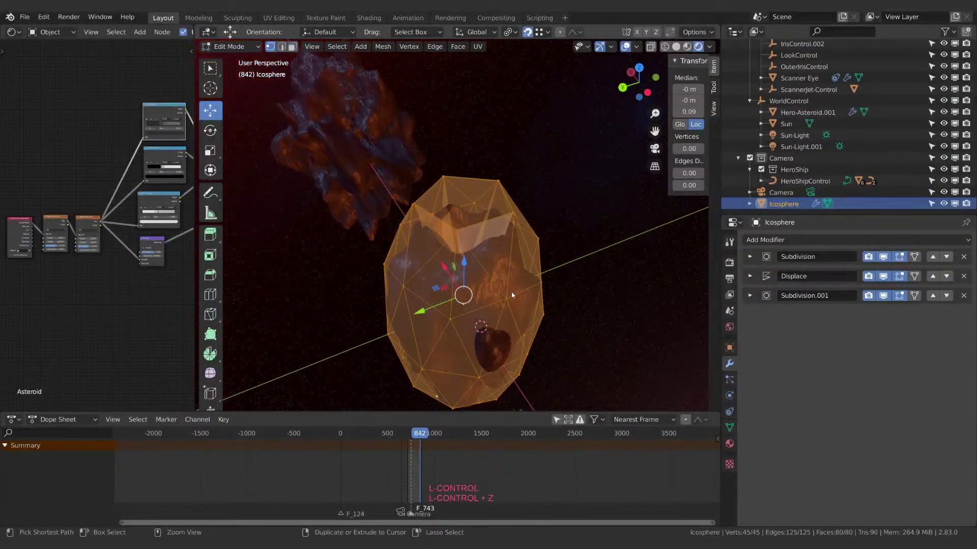
key(Escape)
key(ctrl)
key(Tab)
scroll(488, 318, down, 1)
middle_drag(488, 317, 556, 242)
key(ctrl+z)
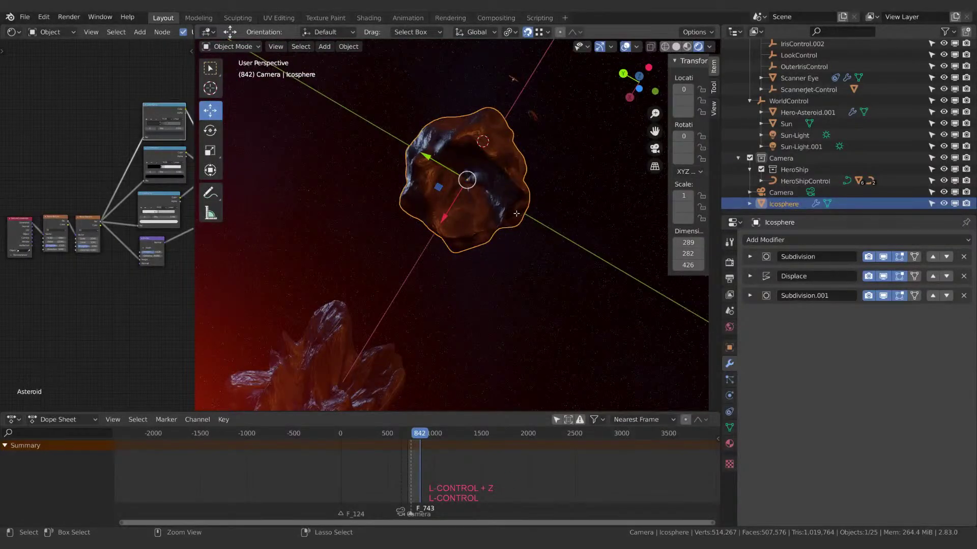
key(ctrl+z)
key(Tab)
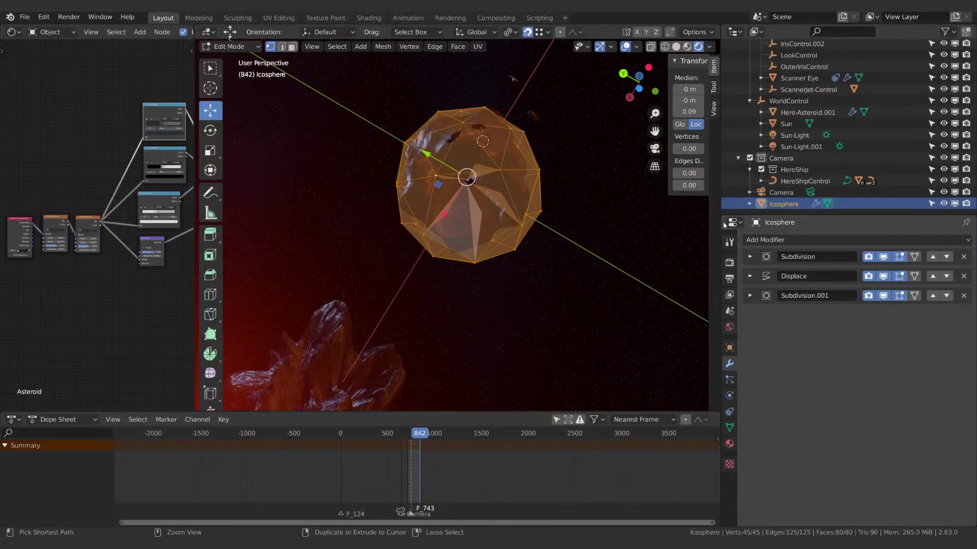
key(ctrl)
key(ctrl+z)
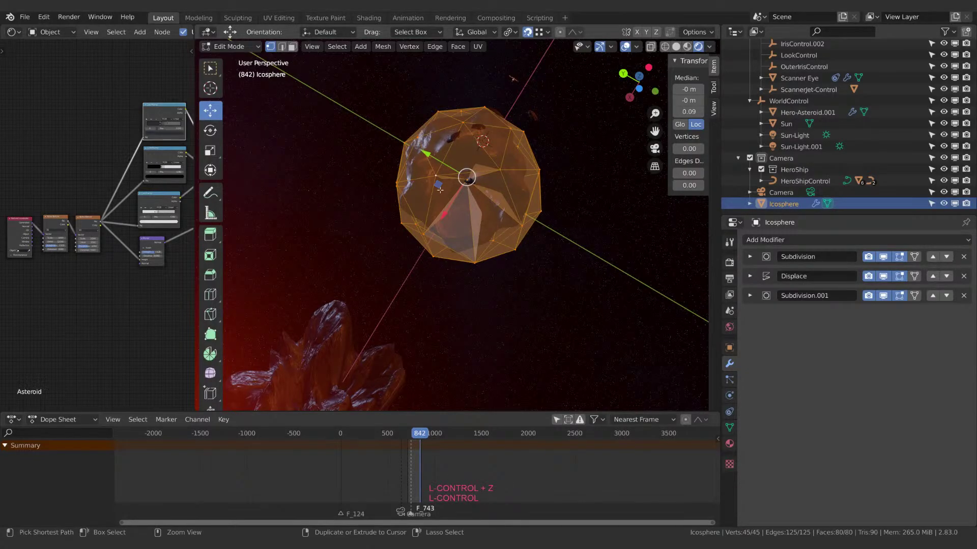
key(ctrl+z)
key(ctrl+z)
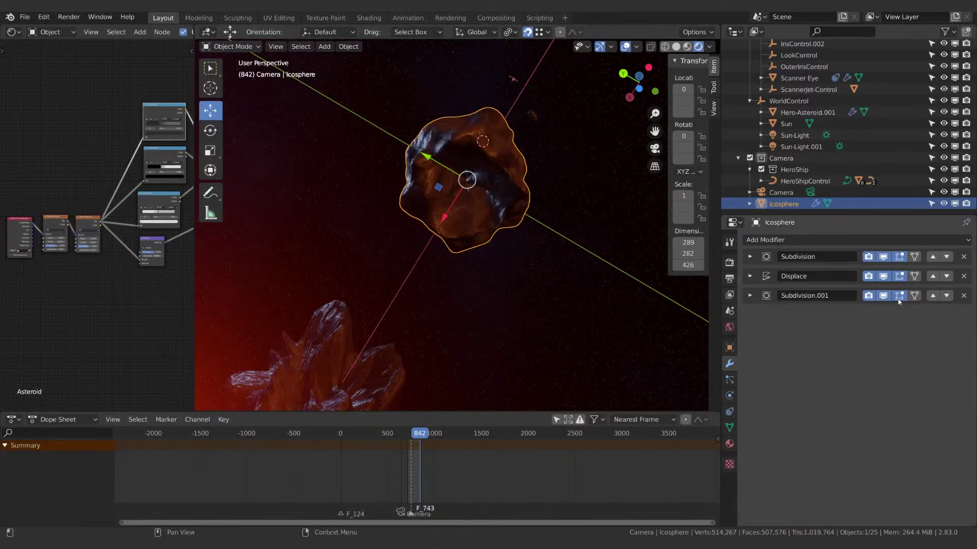
Display the scene in wireframe and view the asteroid's inner tunnel from the side.
click(664, 46)
mouse_move(656, 66)
middle_down()
mouse_move(582, 218)
mouse_move(556, 224)
mouse_move(548, 260)
middle_up()
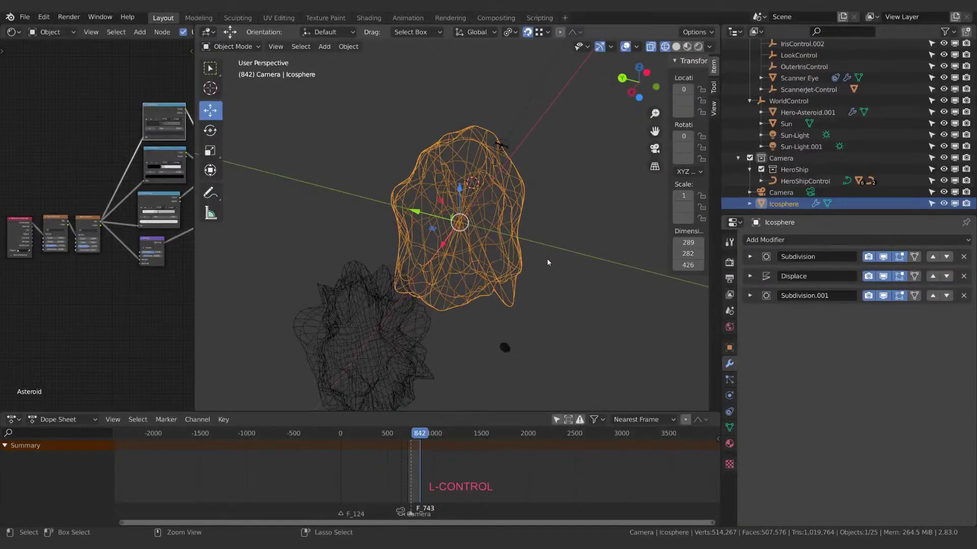
key(ctrl+z)
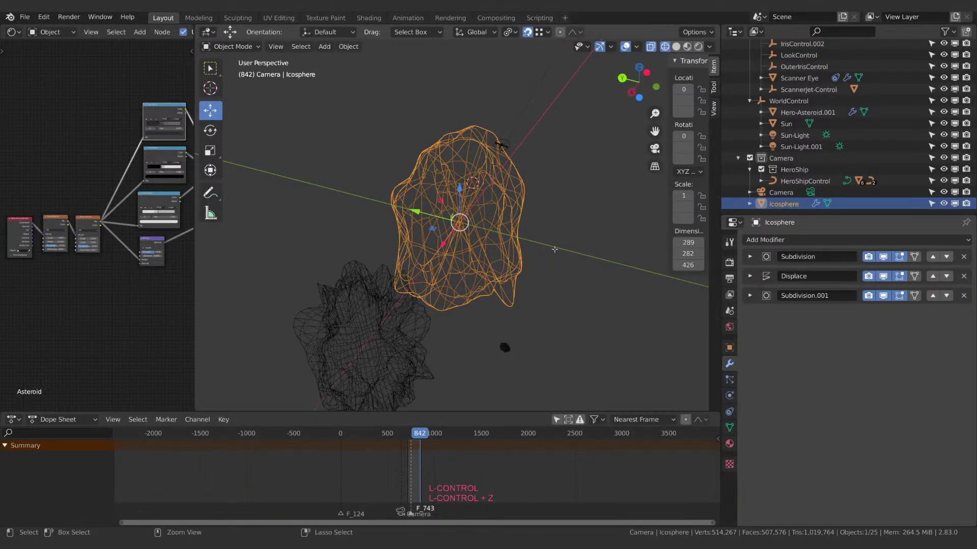
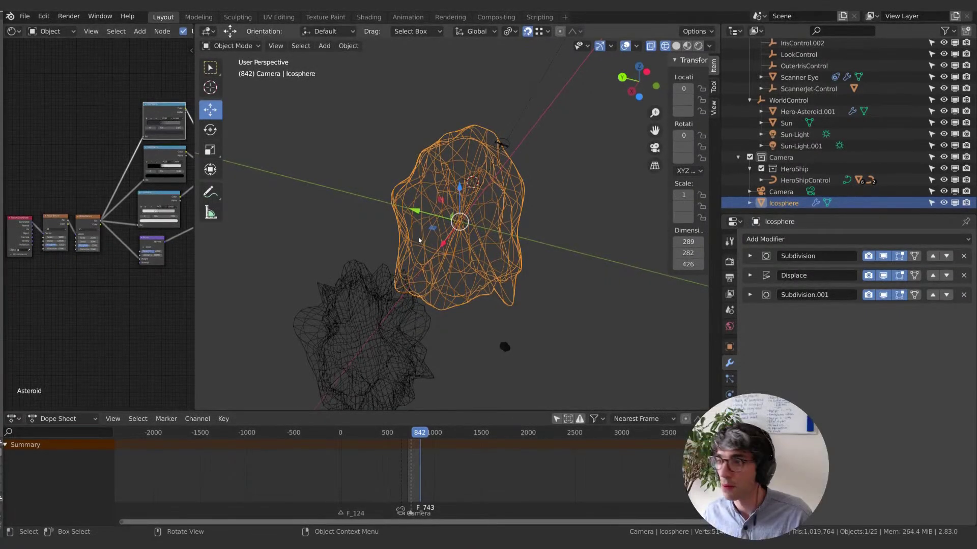
middle_drag(461, 237, 524, 293)
click(567, 296)
Undo the tunnel edits to before the vertex merge and return to the asteroid's mesh in edit mode.
key(ctrl+z)
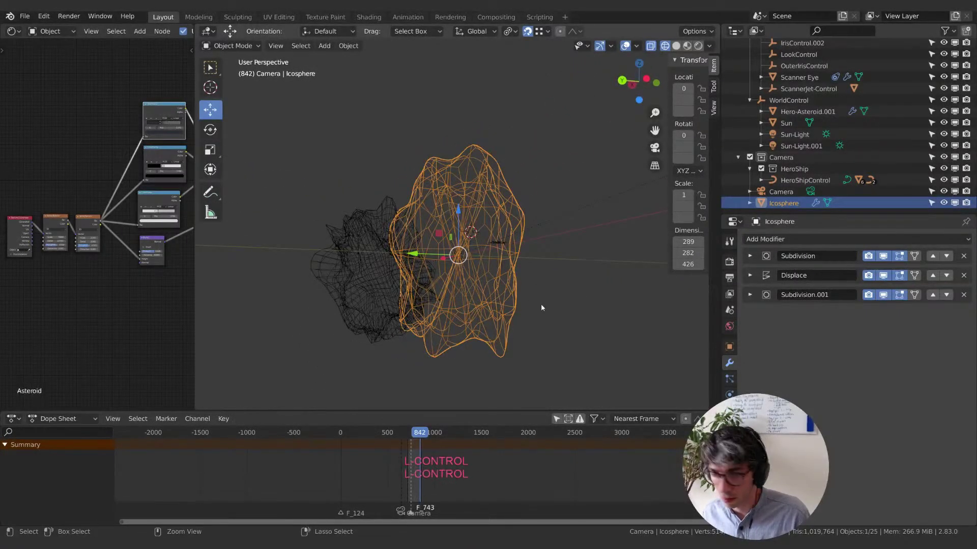
key(ctrl+z)
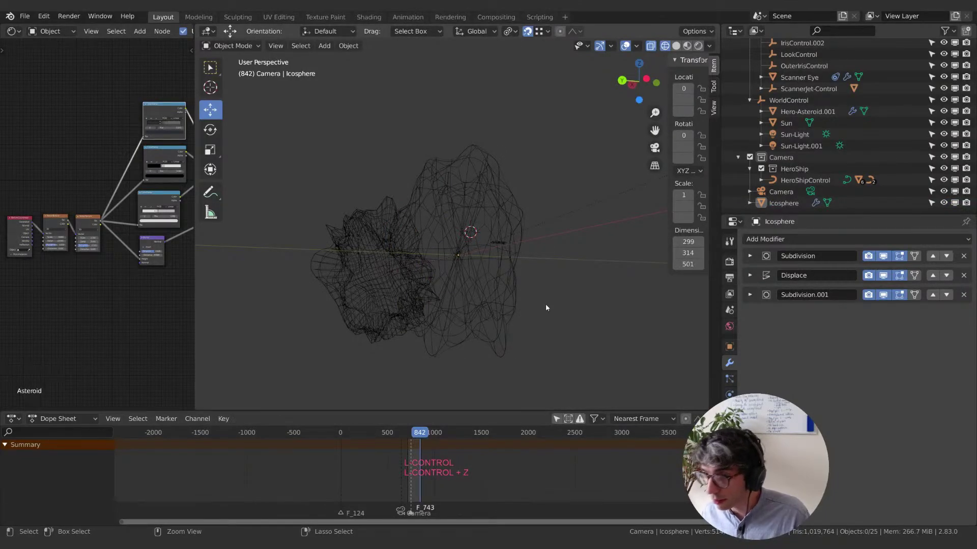
key(ctrl)
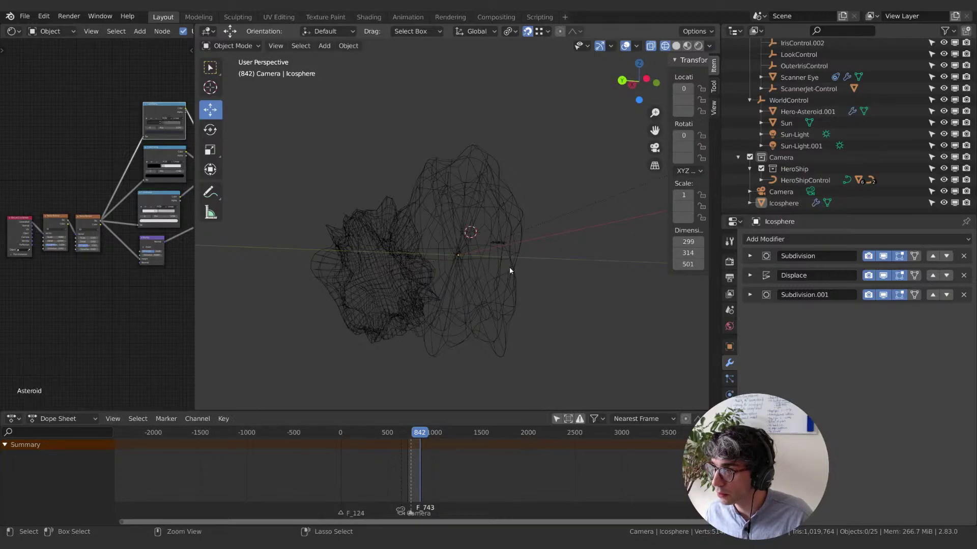
click(509, 286)
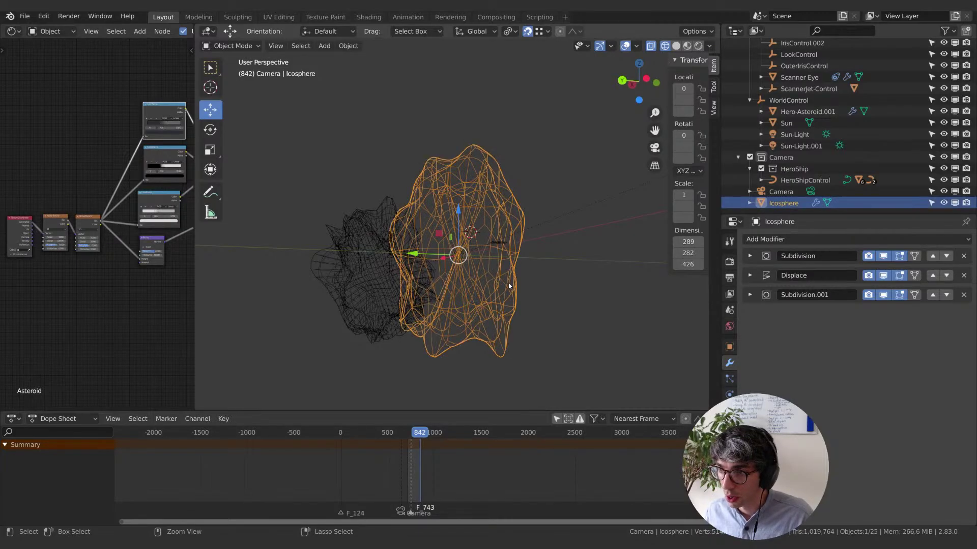
key(ctrl+z)
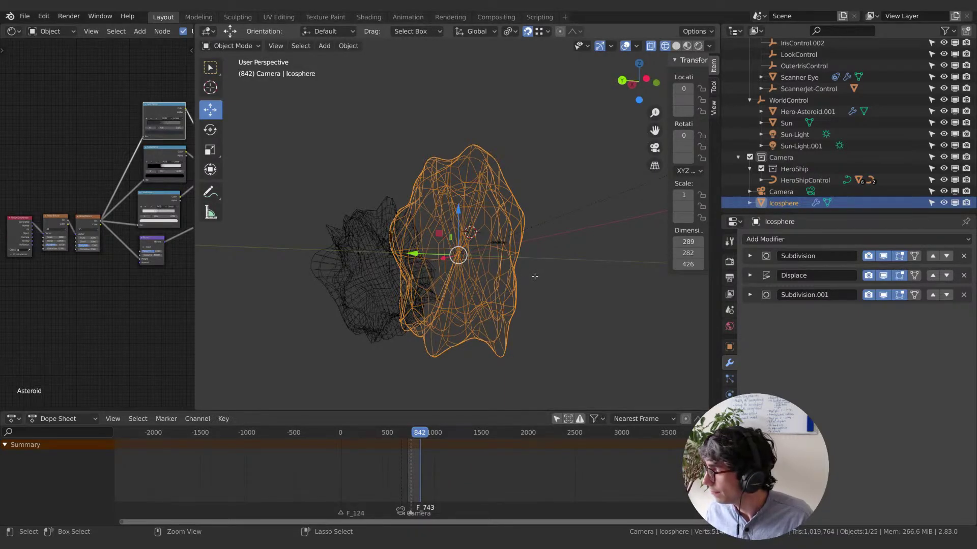
key(Tab)
key(z)
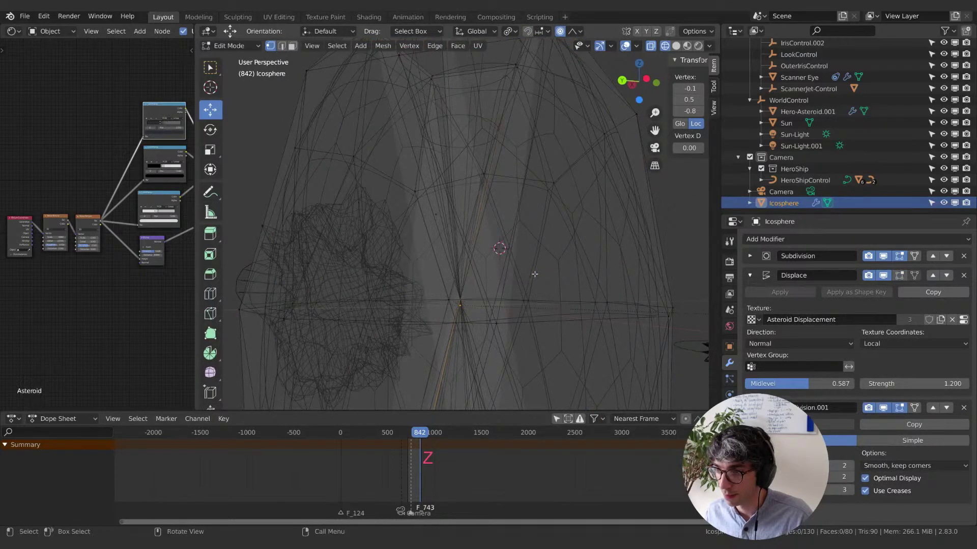
middle_drag(533, 276, 502, 221)
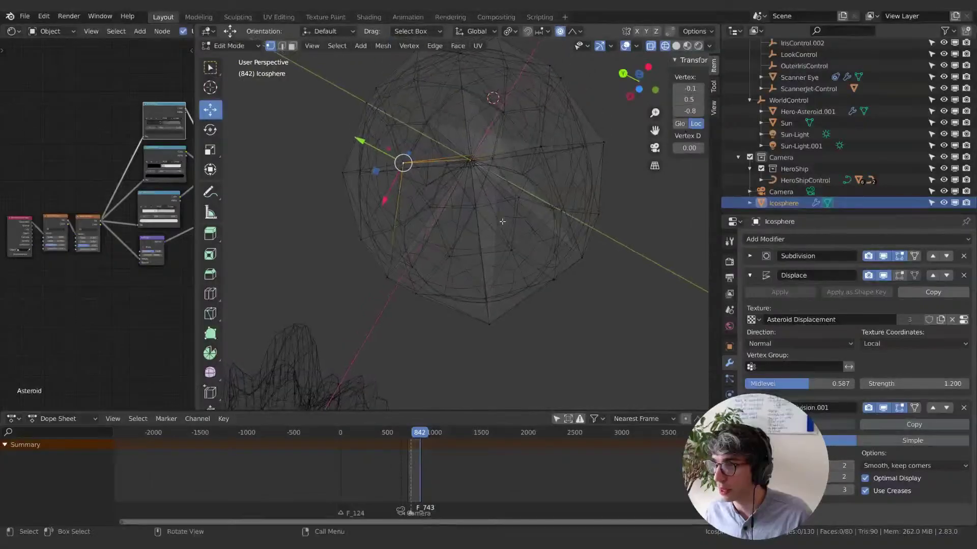
Switch to face selection, select the five inner tunnel faces and delete them.
click(292, 46)
key(Escape)
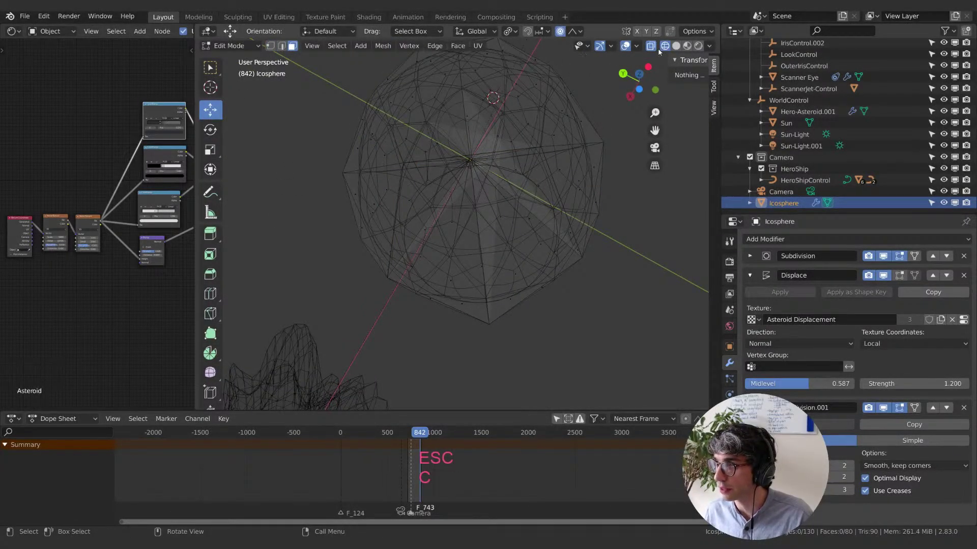
key(c)
middle_drag(521, 230, 458, 187)
mouse_move(457, 188)
mouse_down()
mouse_move(438, 153)
mouse_move(489, 185)
mouse_move(527, 144)
mouse_move(515, 113)
mouse_move(476, 98)
mouse_move(505, 120)
mouse_up()
right_click(507, 129)
middle_drag(508, 129, 482, 216)
key(x)
click(515, 168)
Return the viewport to rendered shading with the asteroid's lower opening in view.
scroll(486, 206, up, 4)
scroll(496, 175, down, 5)
mouse_move(496, 175)
middle_down()
mouse_move(482, 197)
mouse_move(556, 184)
mouse_move(562, 217)
mouse_move(569, 186)
mouse_move(550, 237)
mouse_move(503, 127)
mouse_move(489, 150)
mouse_move(407, 142)
middle_up()
click(698, 45)
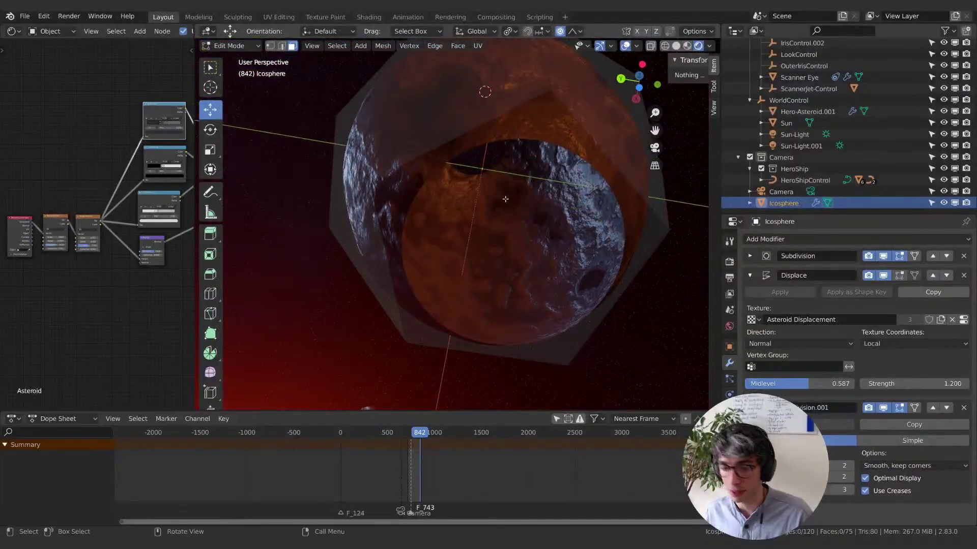
Try to add a loop cut beside the lower opening, then undo it.
key(ctrl+r)
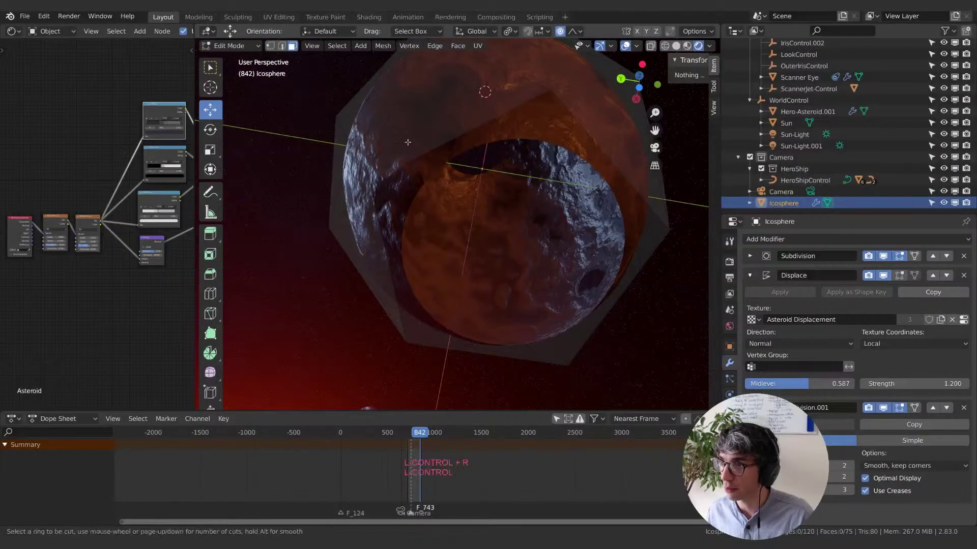
click(471, 131)
right_click(472, 132)
middle_drag(556, 108, 641, 214)
key(ctrl+z)
Extrude the lower opening's edge loop in place and, with proportional editing off, scale it to about 0.955.
alt+click(447, 106)
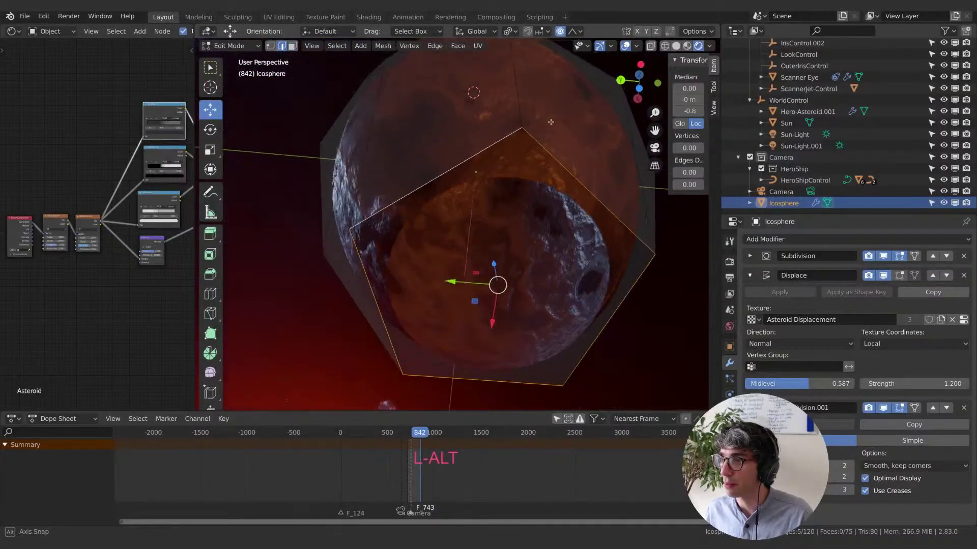
key(e)
key(Escape)
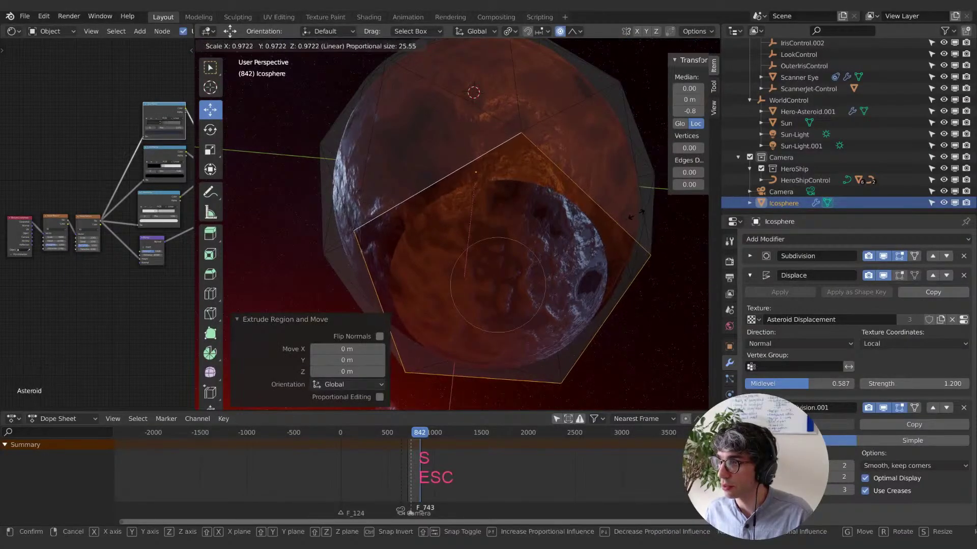
key(s)
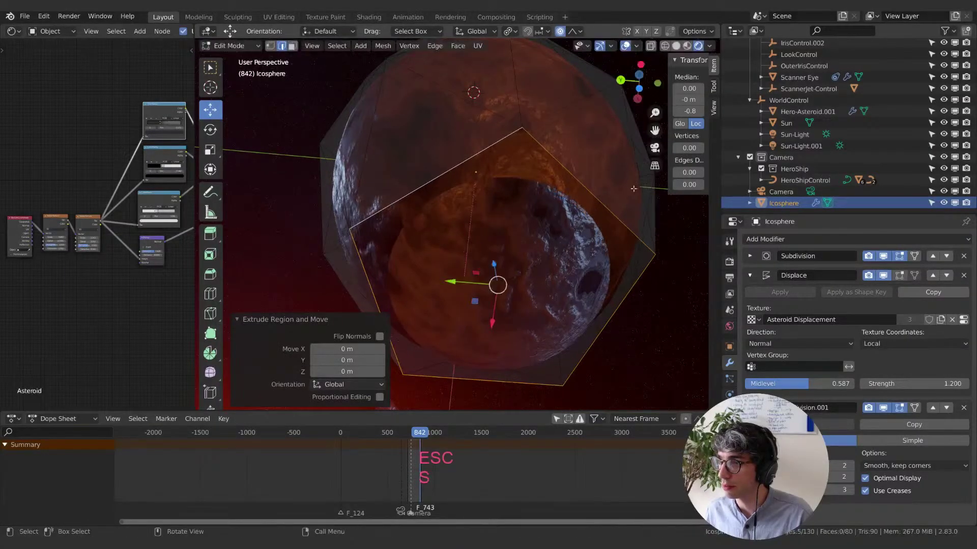
click(560, 32)
key(s)
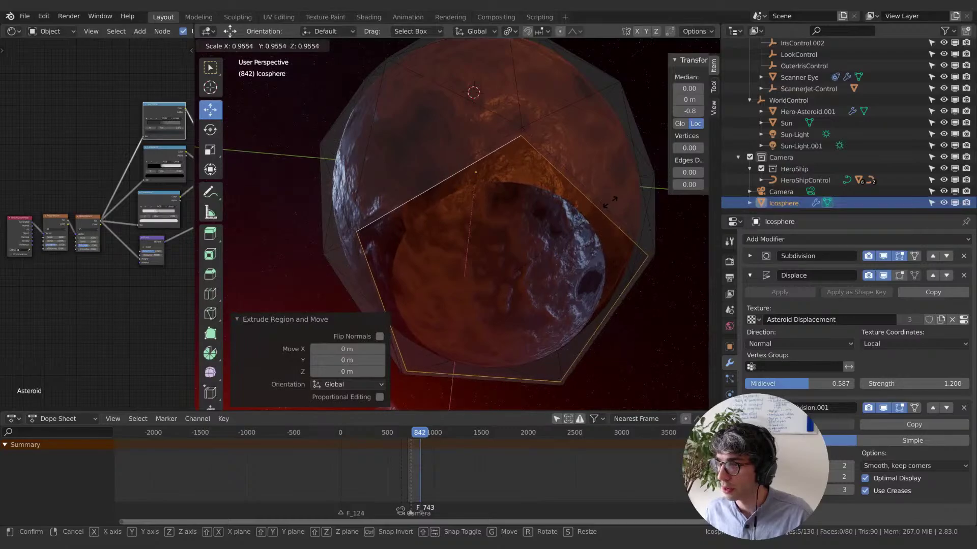
click(610, 202)
Add the upper opening's edge loop to the selection and join it to the lower loop with Bridge Edge Loops.
middle_drag(610, 202, 560, 255)
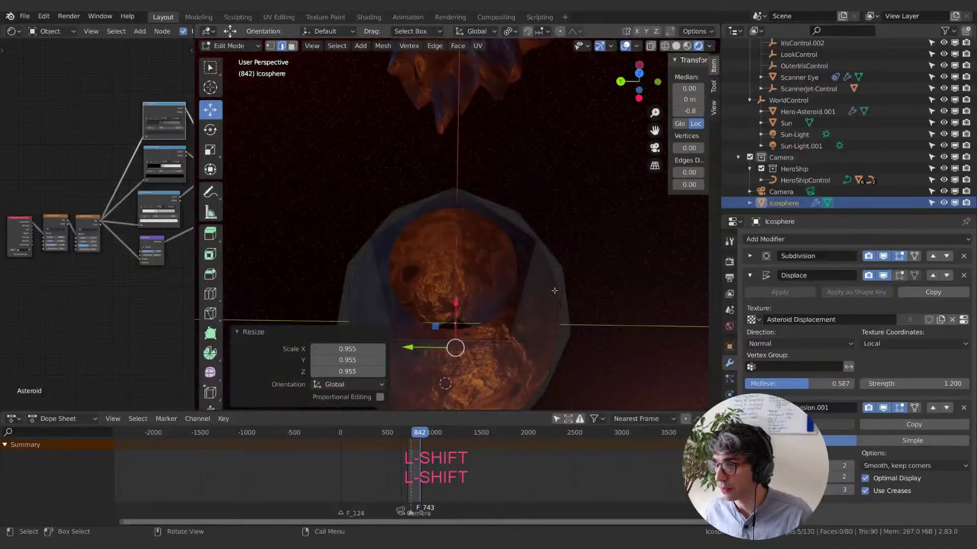
middle_drag(555, 290, 541, 245)
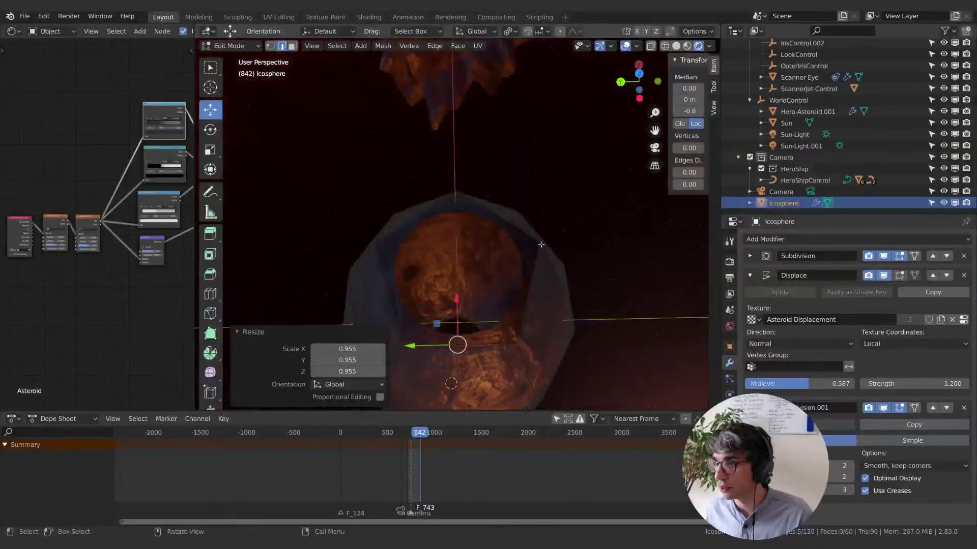
alt+click(507, 222)
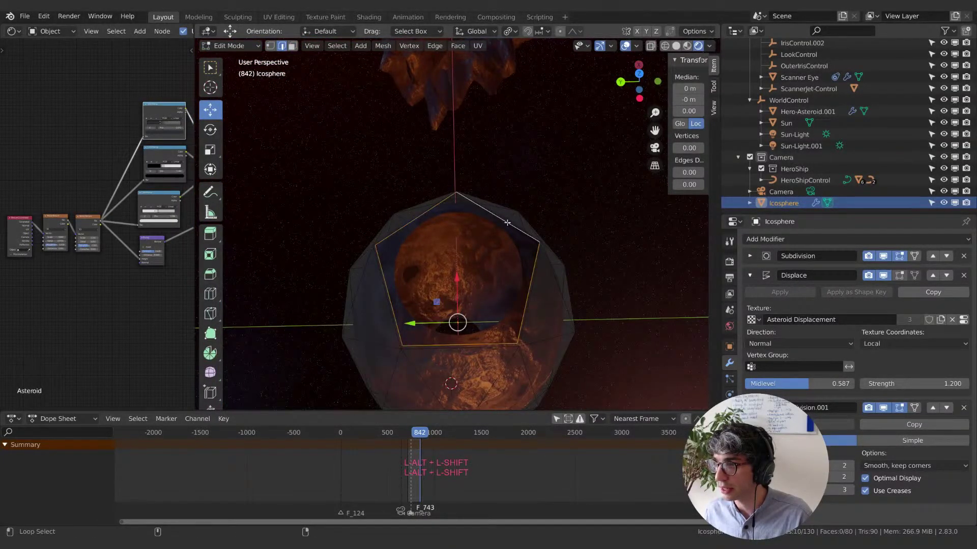
middle_drag(521, 324, 527, 316)
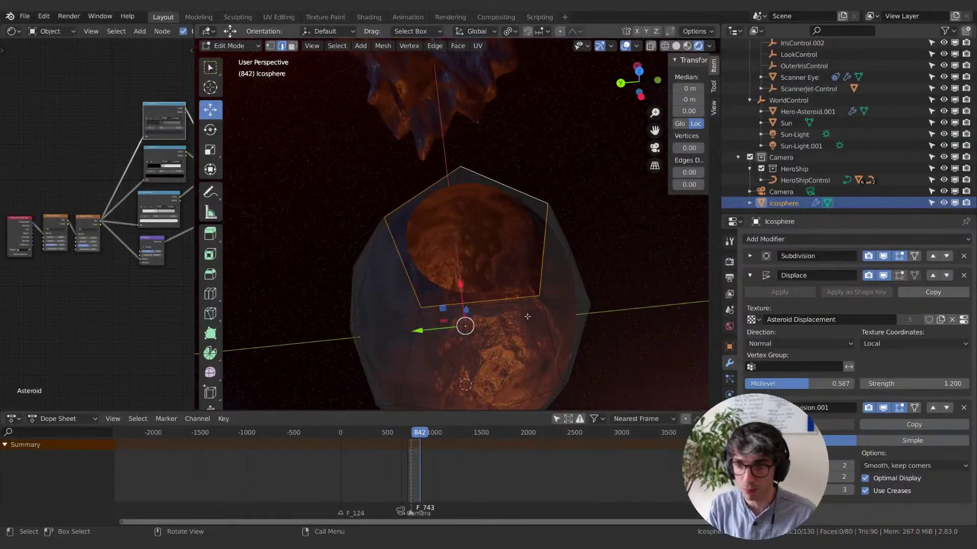
key(F3)
key(BackSpace)
text(bri)
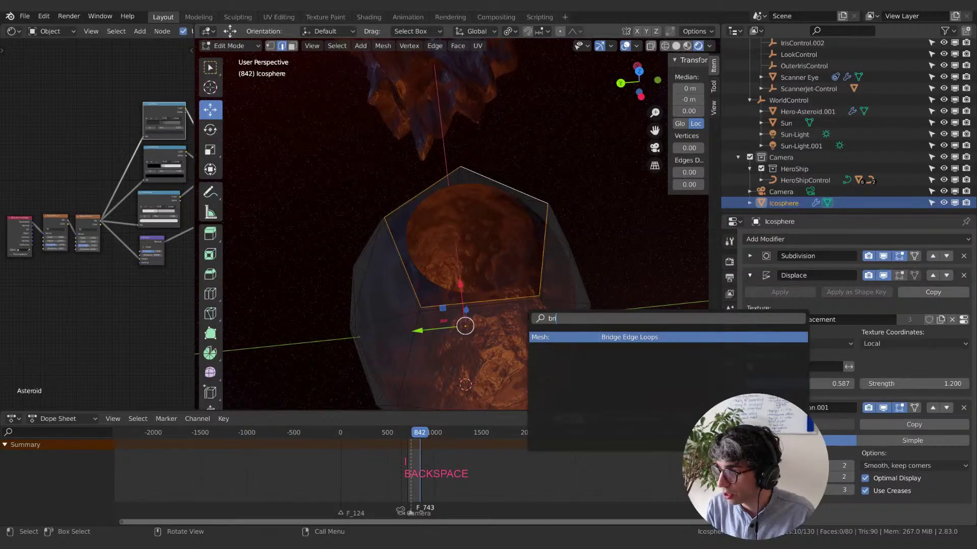
key(Return)
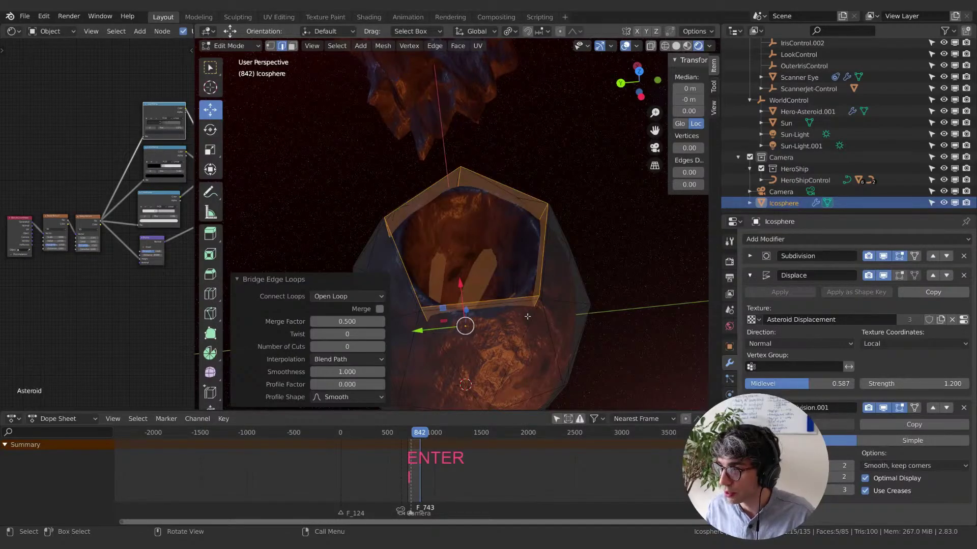
Examine the bridged asteroid's displaced surface and openings in object mode, and return to mesh editing.
middle_drag(528, 316, 483, 224)
key(Tab)
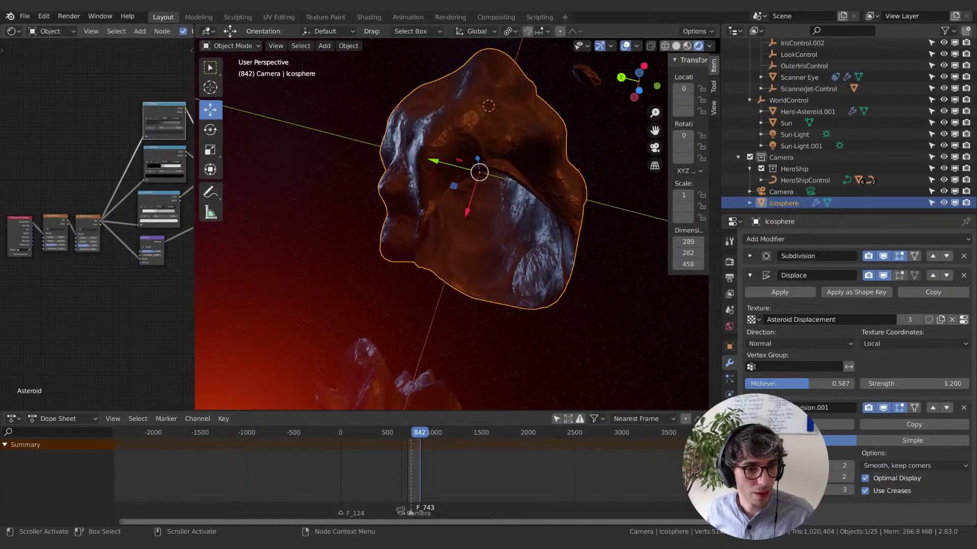
middle_drag(273, 247, 275, 266)
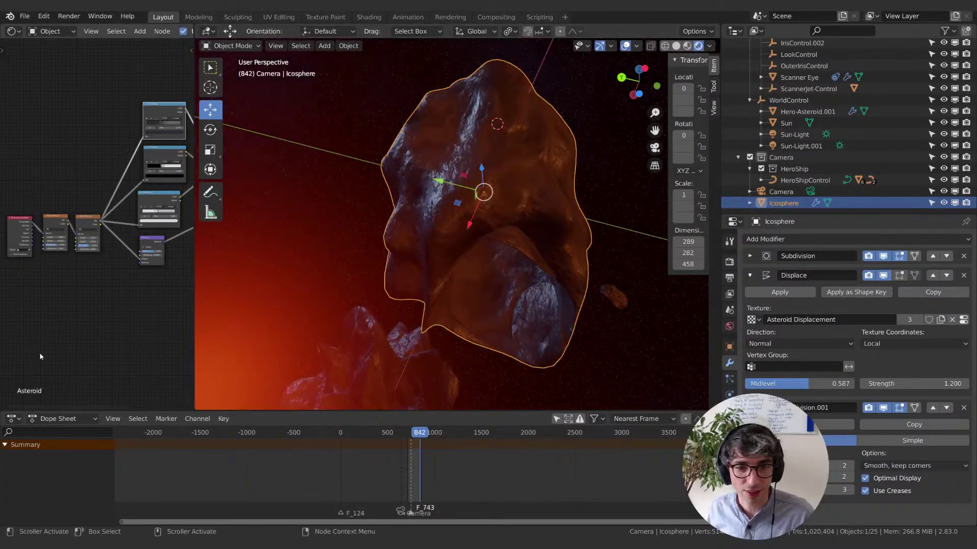
middle_drag(397, 275, 392, 240)
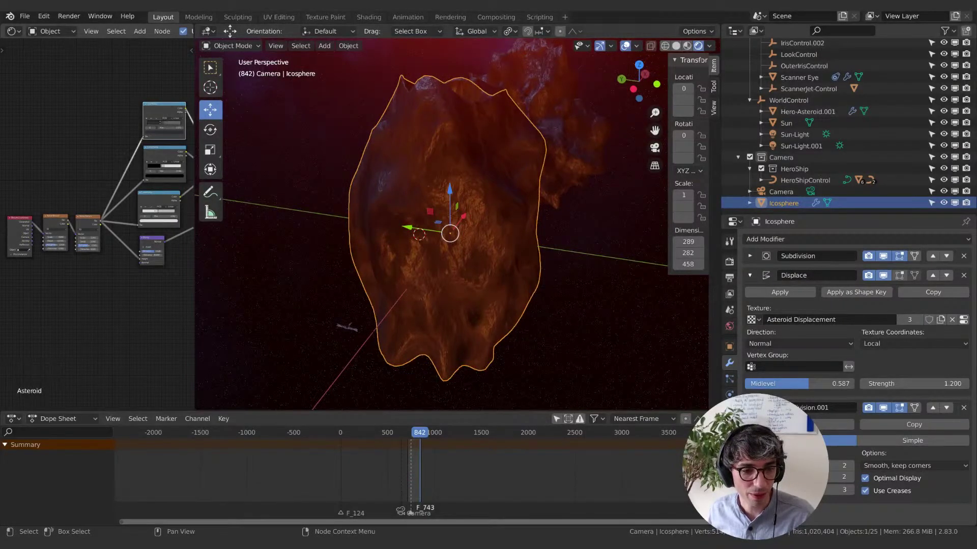
middle_drag(475, 239, 506, 297)
key(Tab)
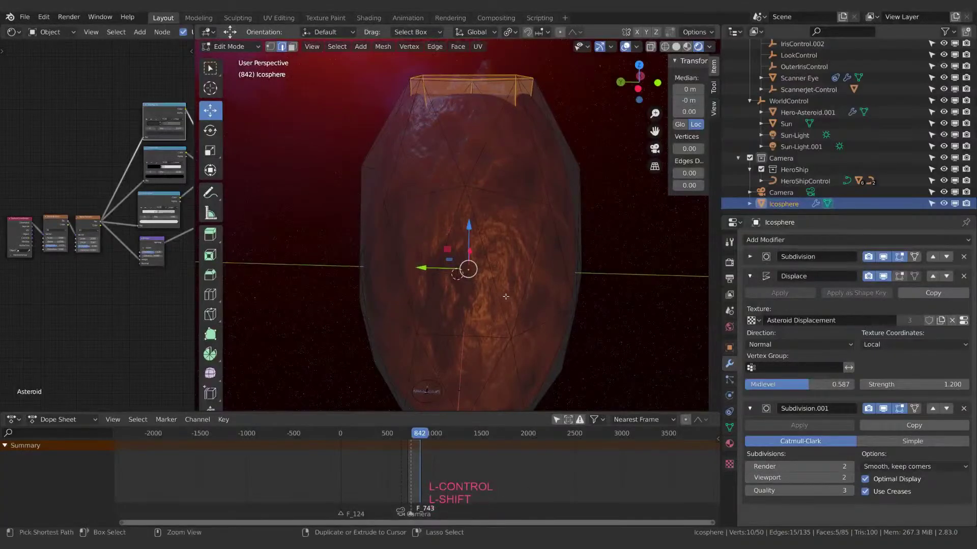
Try to undo the last mesh edit and turn proportional editing on, with the lower opening in view.
key(ctrl+z)
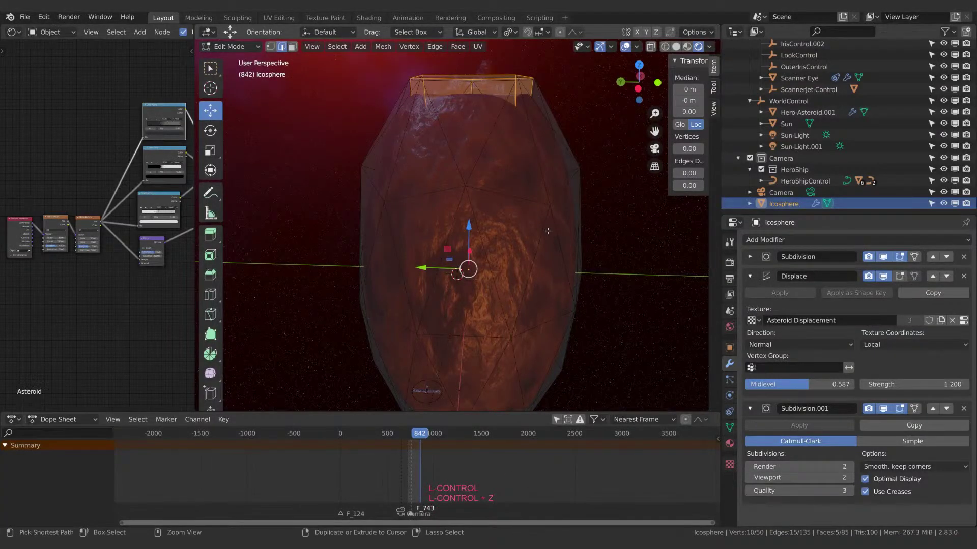
key(z)
key(o)
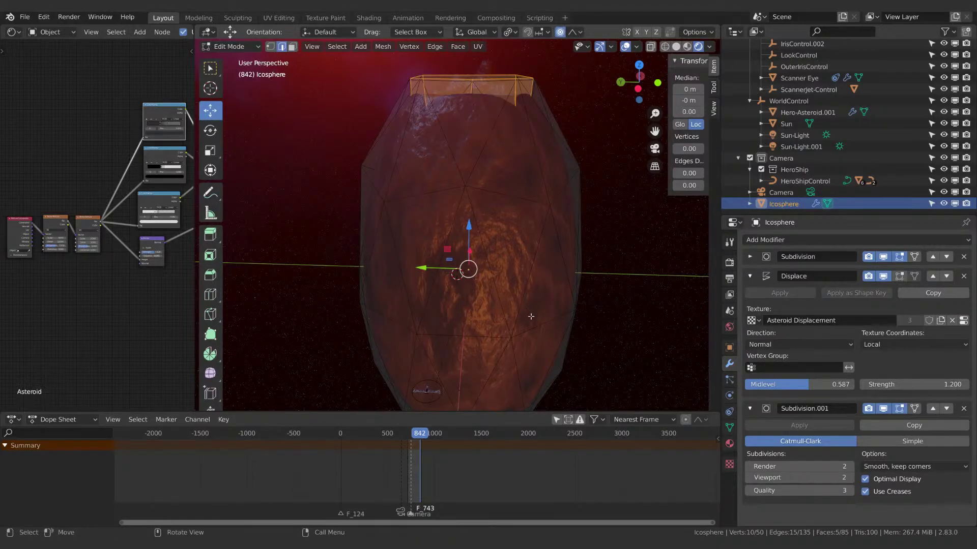
middle_drag(530, 317, 531, 407)
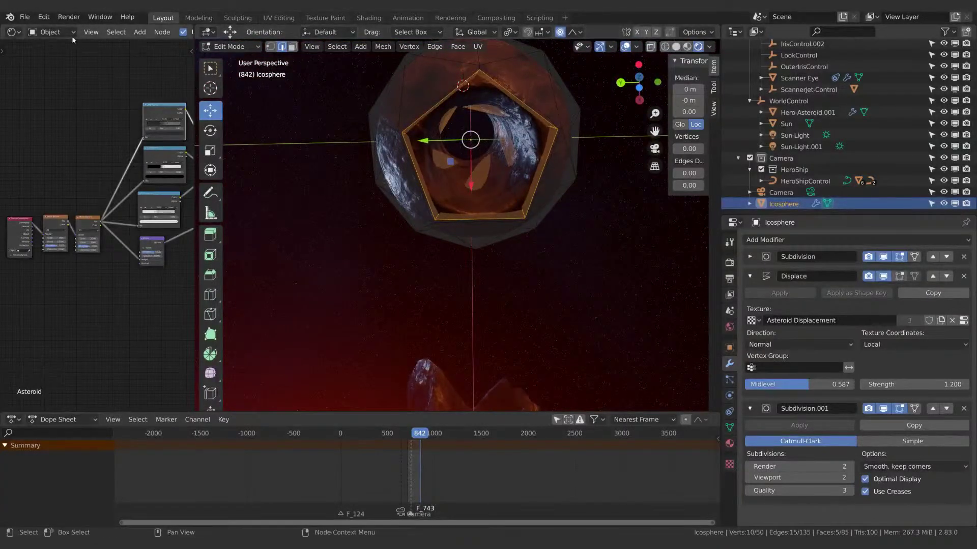
Purge all unused data-blocks from the file, repeating the clean-up for newly orphaned data.
click(44, 18)
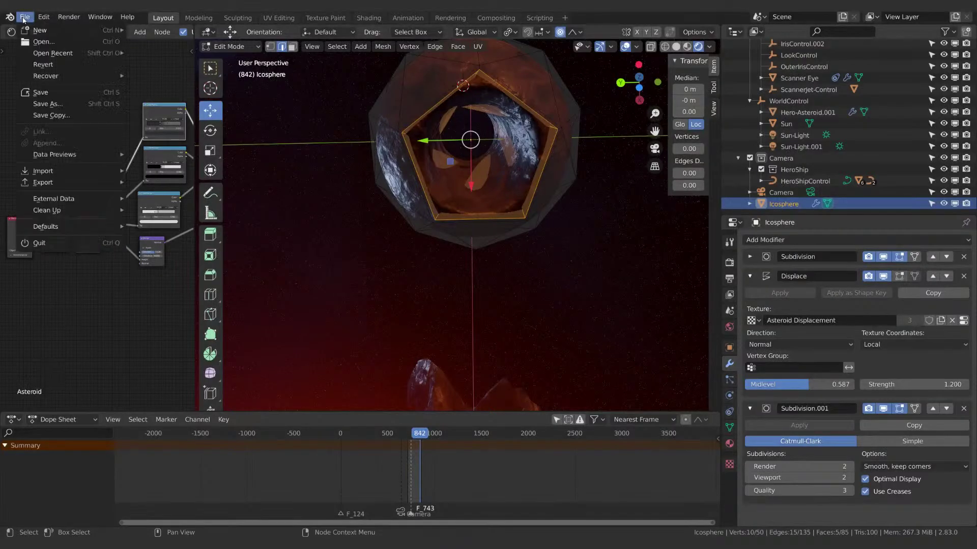
mouse_move(49, 210)
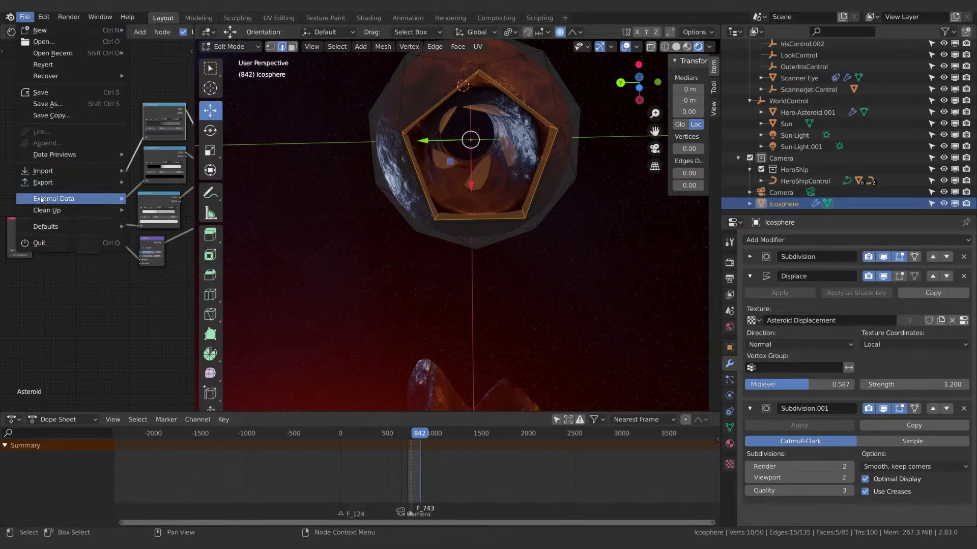
click(156, 210)
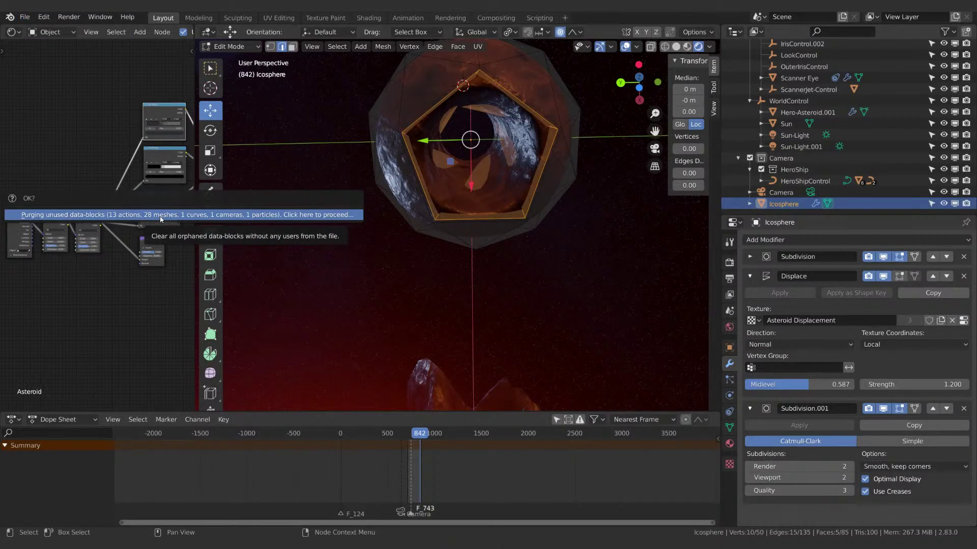
click(162, 217)
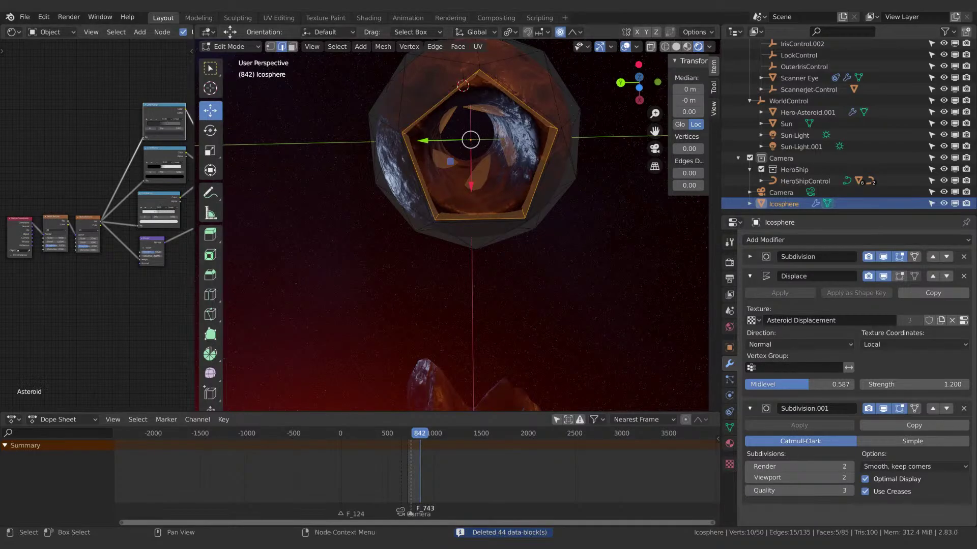
click(24, 19)
mouse_move(58, 213)
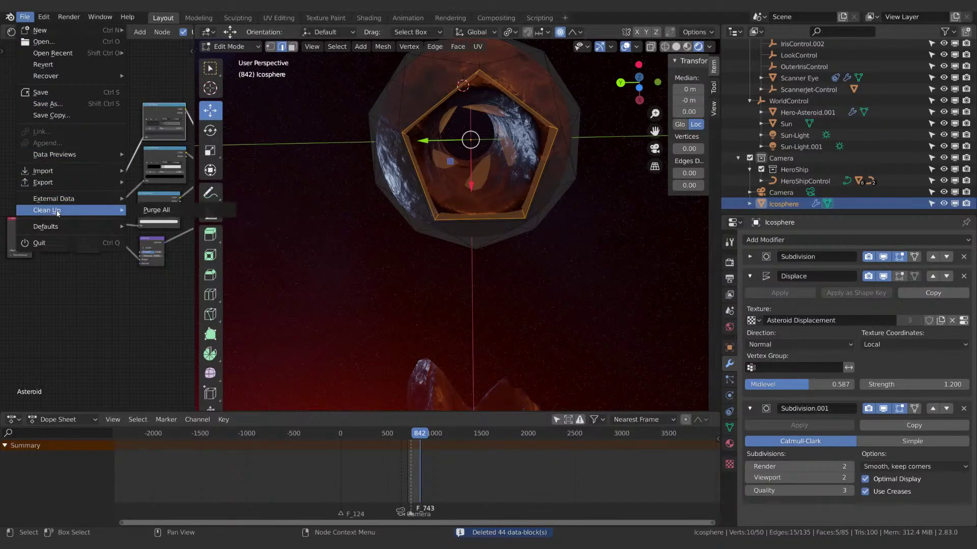
click(144, 212)
click(168, 216)
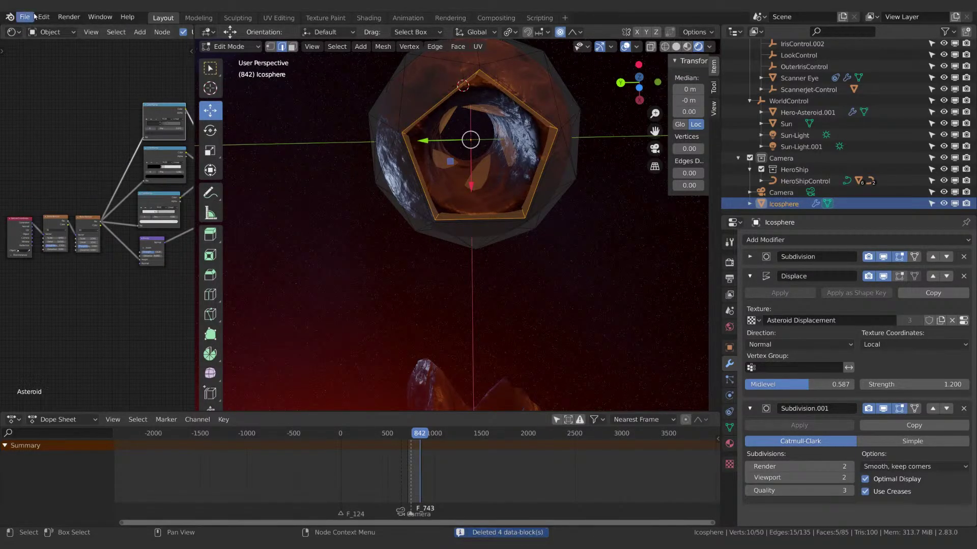
click(26, 19)
mouse_move(57, 210)
click(144, 213)
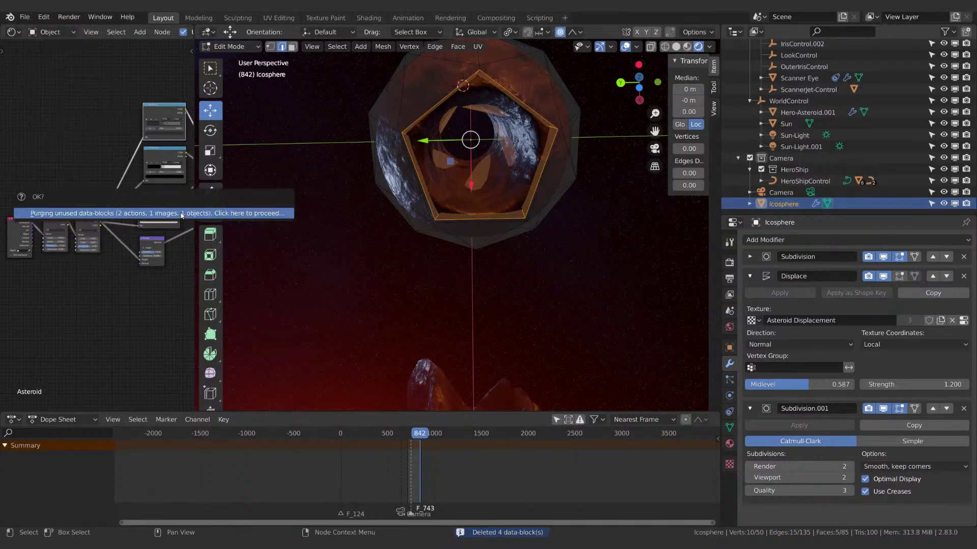
Delete the selected bridge faces inside the asteroid's tunnel.
middle_drag(394, 227, 262, 57)
key(x)
click(430, 229)
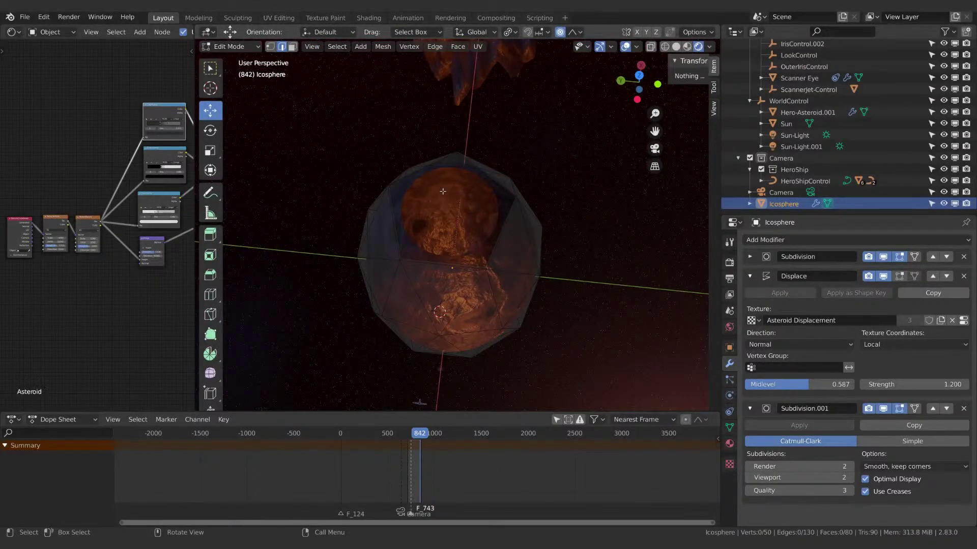
alt+click(416, 172)
scroll(464, 297, up, 4)
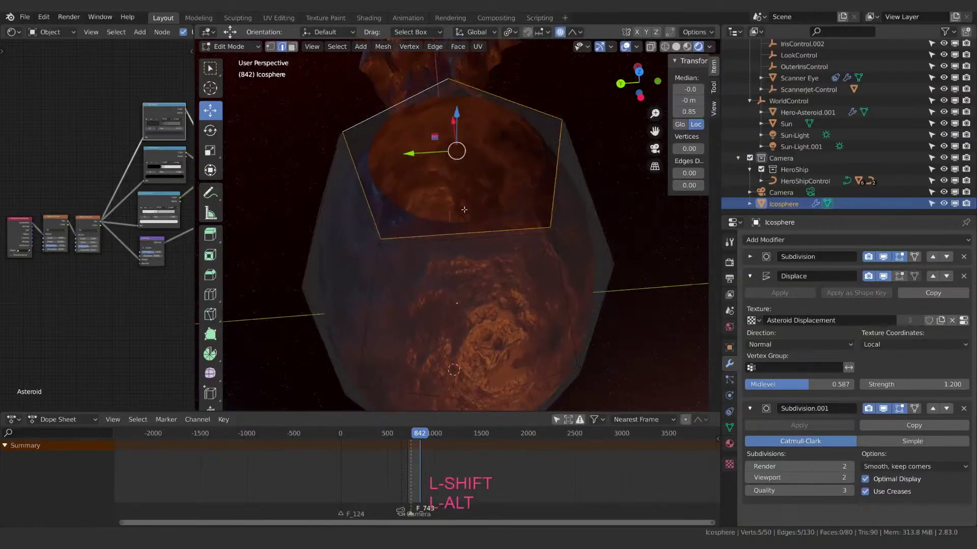
shift+middle_drag(465, 297, 453, 206)
scroll(453, 207, down, 2)
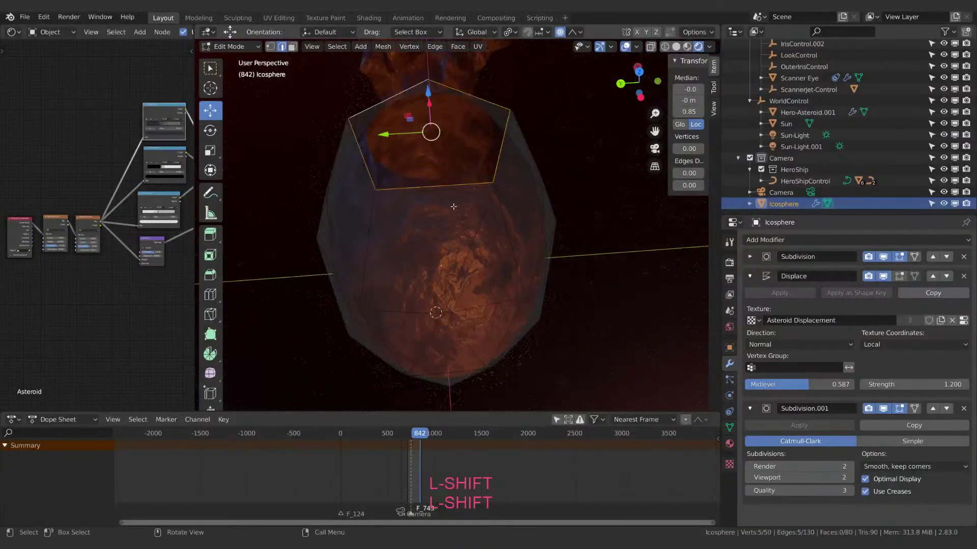
click(582, 161)
mouse_move(384, 297)
middle_down()
mouse_move(481, 300)
mouse_move(517, 338)
mouse_move(519, 224)
mouse_move(371, 297)
middle_up()
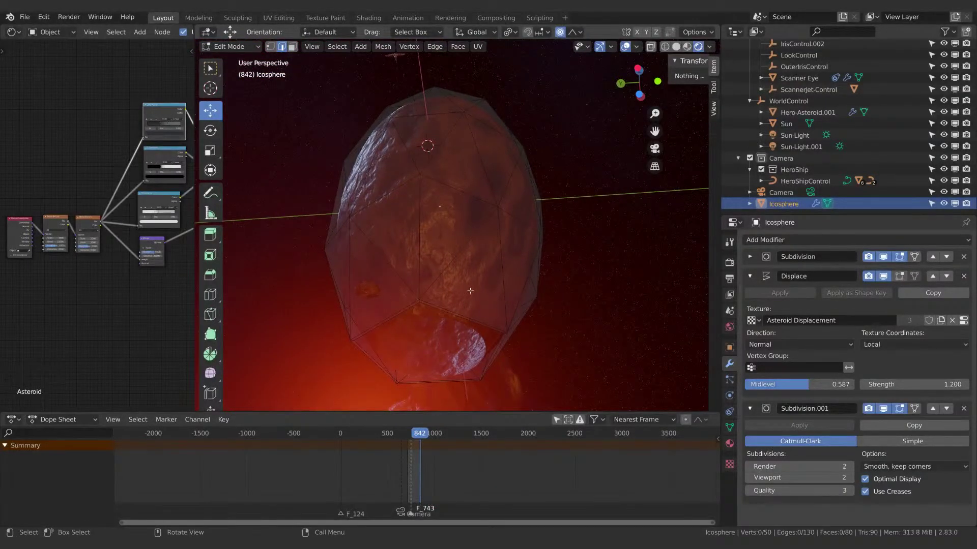
middle_drag(470, 291, 473, 254)
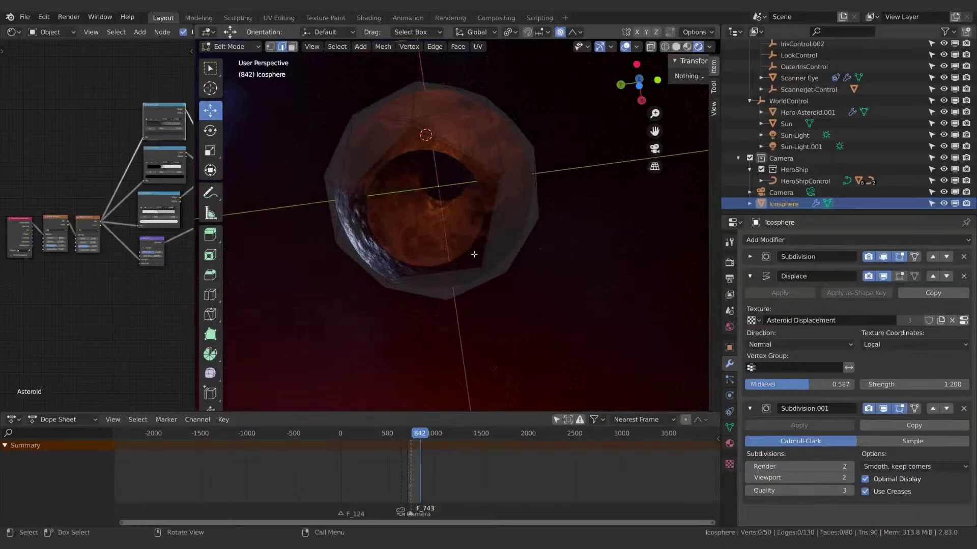
Select the edge loops of the upper and lower openings and connect them with Bridge Edge Loops.
click(436, 135)
middle_drag(464, 208, 462, 277)
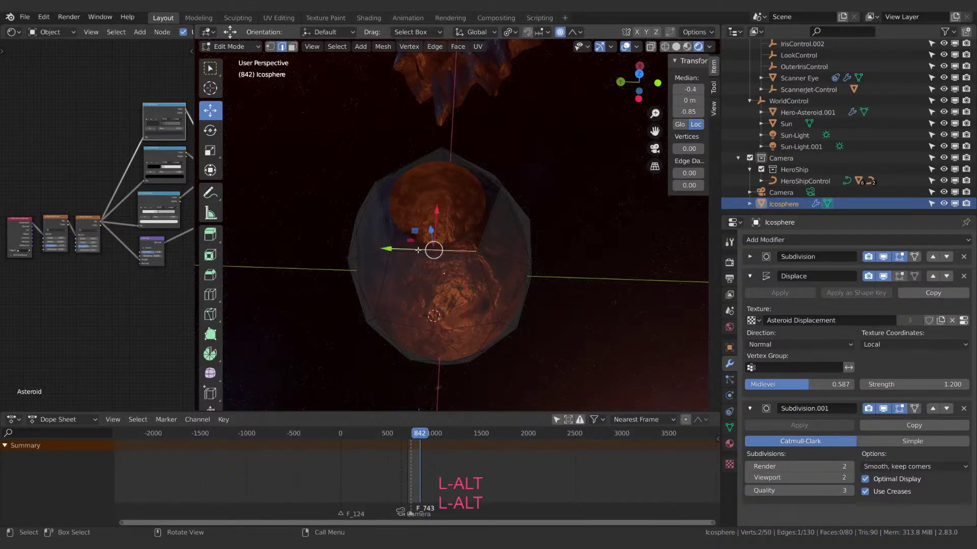
alt+shift+click(457, 249)
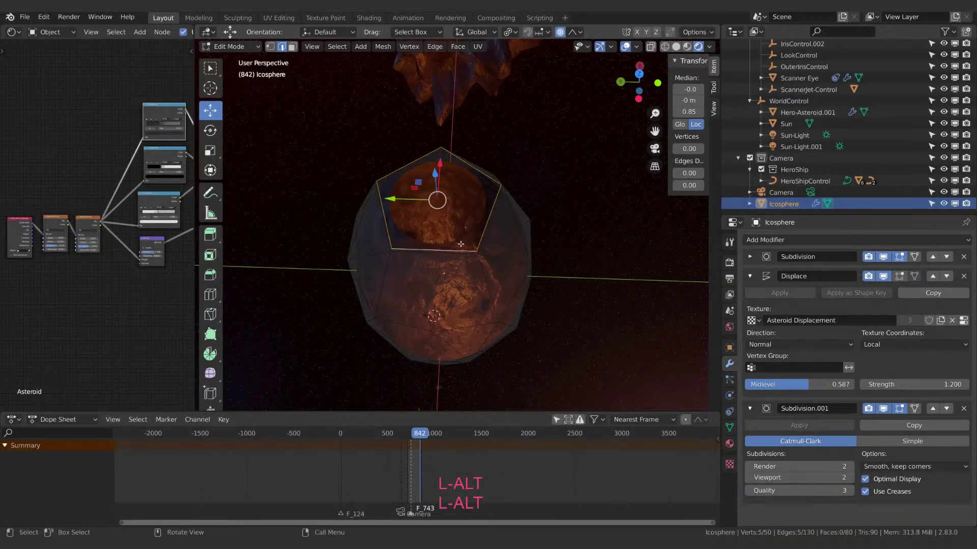
middle_drag(457, 249, 473, 327)
alt+shift+click(465, 265)
key(F3)
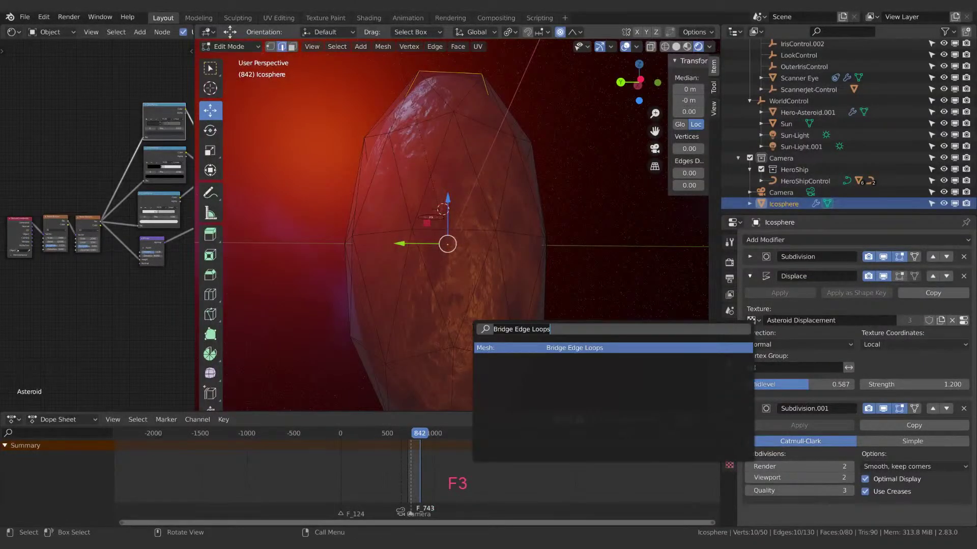
key(Return)
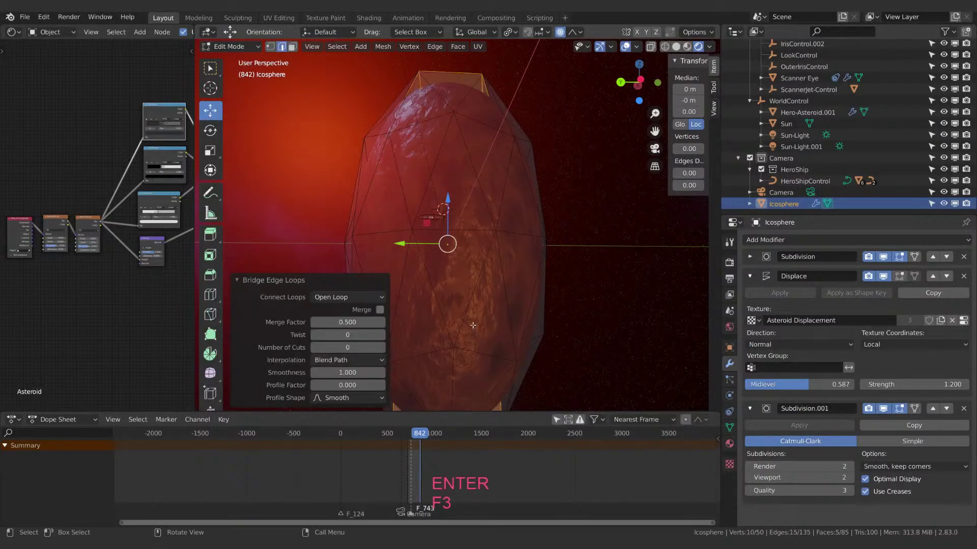
Return the asteroid to object mode and set its Displace modifier strength to 0.700, checking the tunnel.
middle_drag(473, 327, 466, 166)
click(567, 239)
middle_drag(567, 240, 545, 292)
key(Tab)
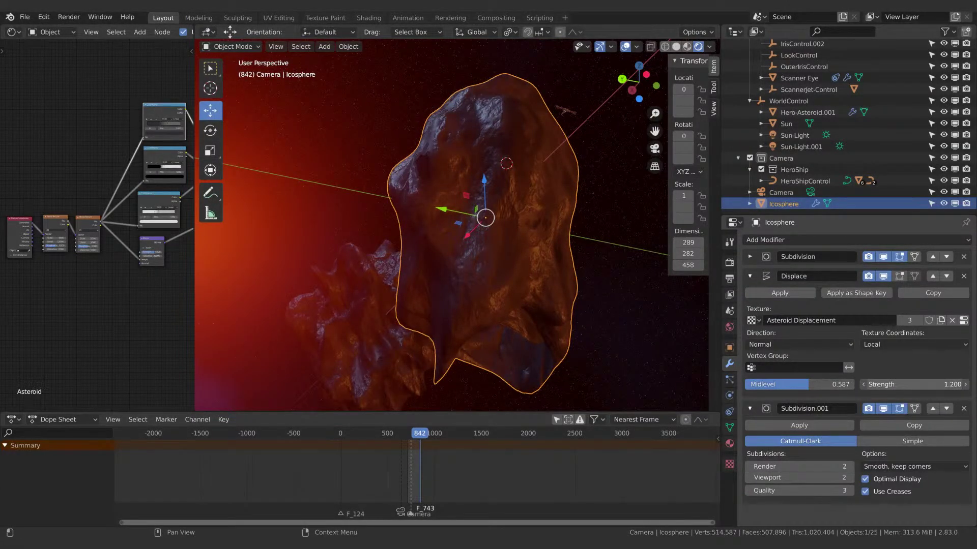
drag(911, 384, 880, 385)
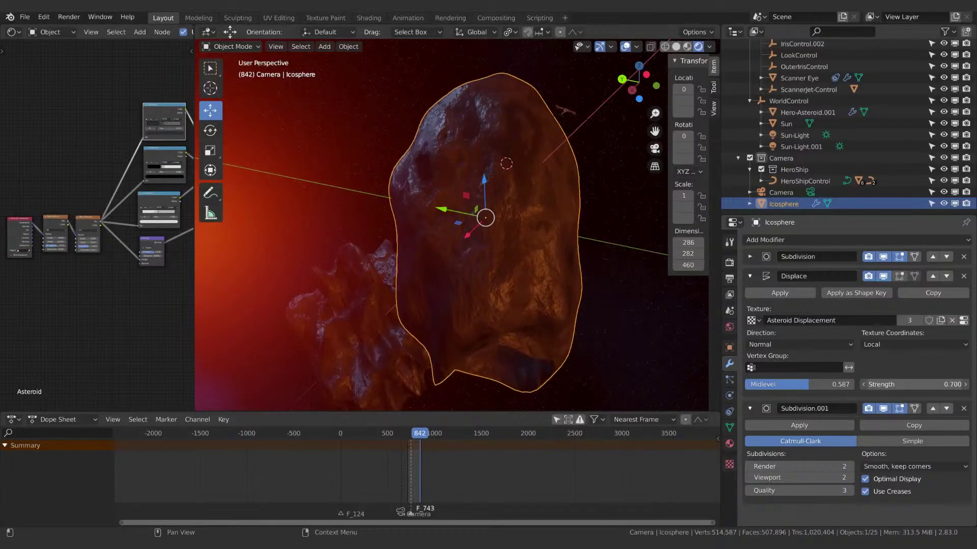
middle_drag(551, 331, 430, 235)
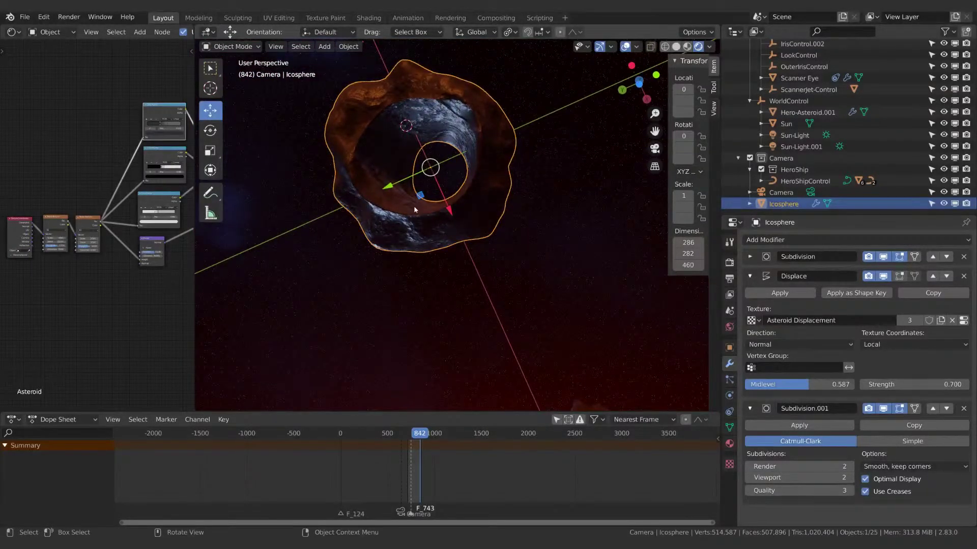
middle_drag(411, 181, 470, 300)
Select the icosphere asteroid instead of Hero-Asteroid.001 and enter edit mode on it.
click(484, 276)
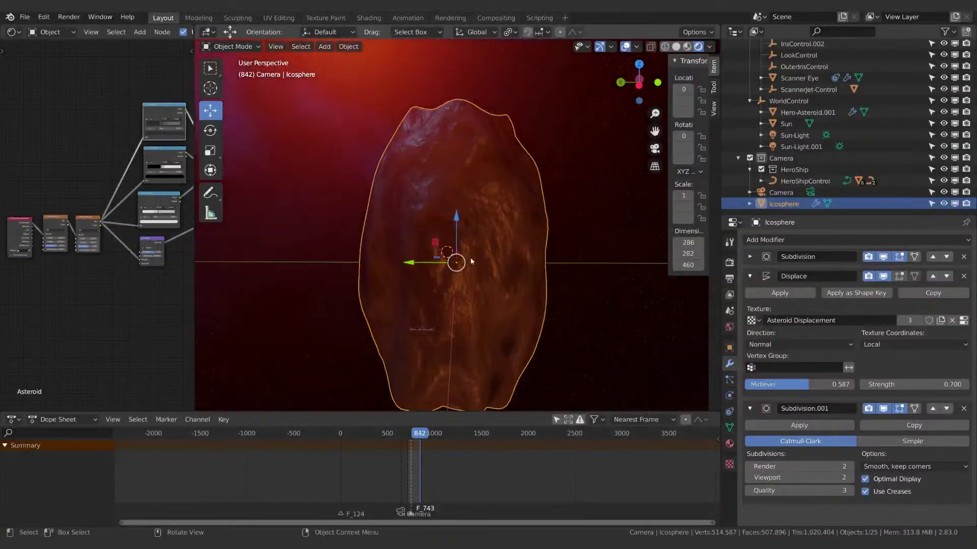
key(Tab)
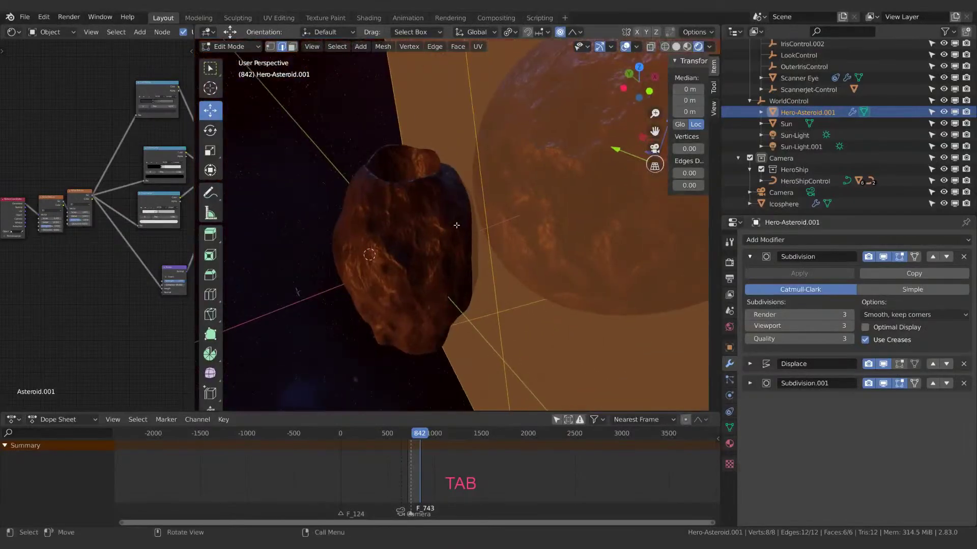
key(Tab)
click(464, 261)
middle_drag(464, 262, 503, 219)
Try to select the loop of edges around the asteroid's middle, then clear the selection.
alt+click(463, 224)
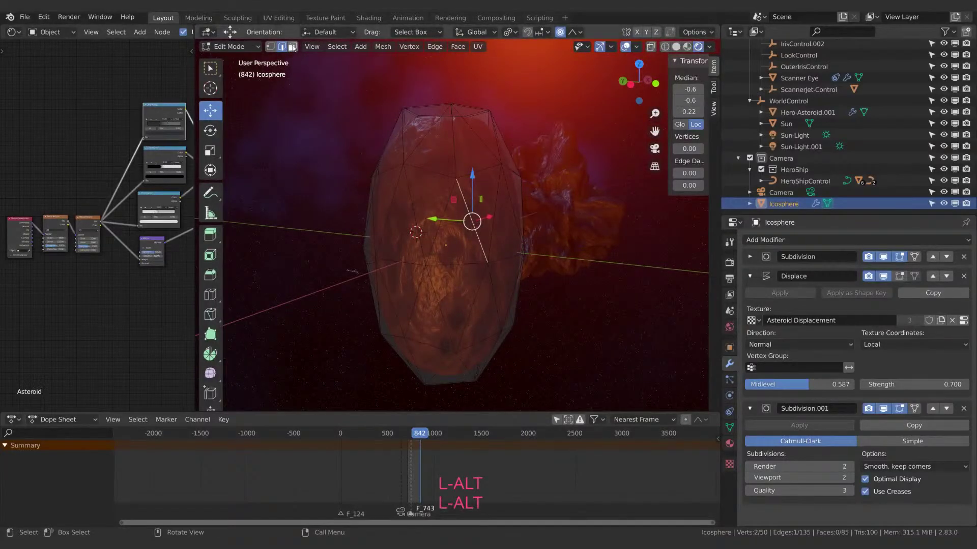
key(3)
alt+click(461, 220)
middle_drag(461, 192, 440, 212)
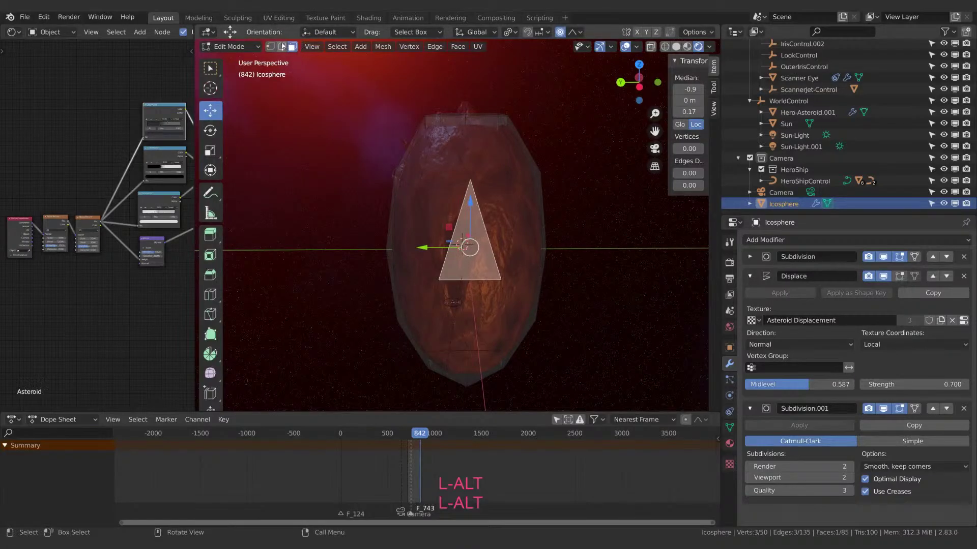
click(282, 46)
alt+click(461, 280)
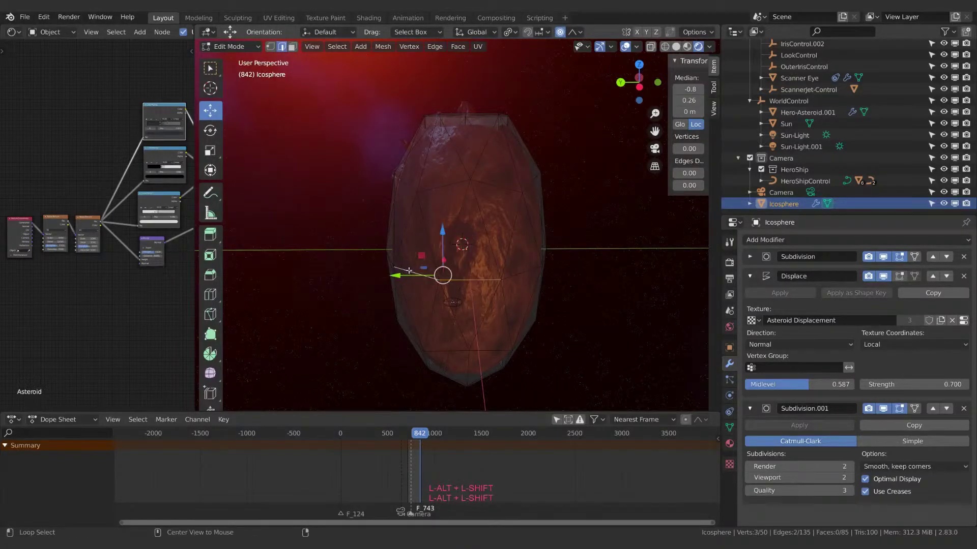
middle_drag(532, 278, 453, 270)
key(alt+a)
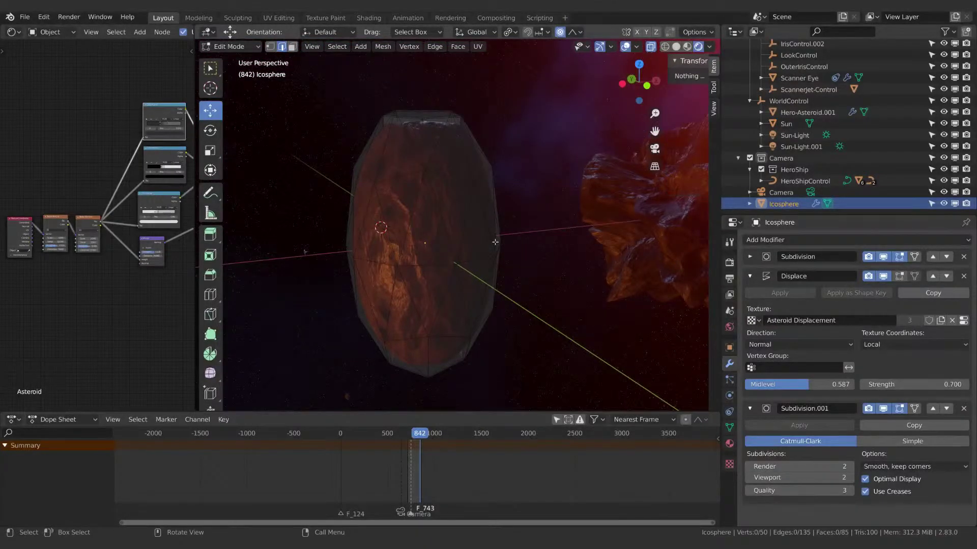
Box-select the ring of edges around the asteroid's middle and scale it up slightly with linear proportional editing.
mouse_move(495, 242)
middle_down()
mouse_move(485, 233)
mouse_move(491, 254)
middle_up()
drag(316, 233, 518, 252)
mouse_move(518, 252)
middle_down()
mouse_move(501, 261)
mouse_move(543, 287)
mouse_move(542, 259)
mouse_move(529, 257)
middle_up()
key(s)
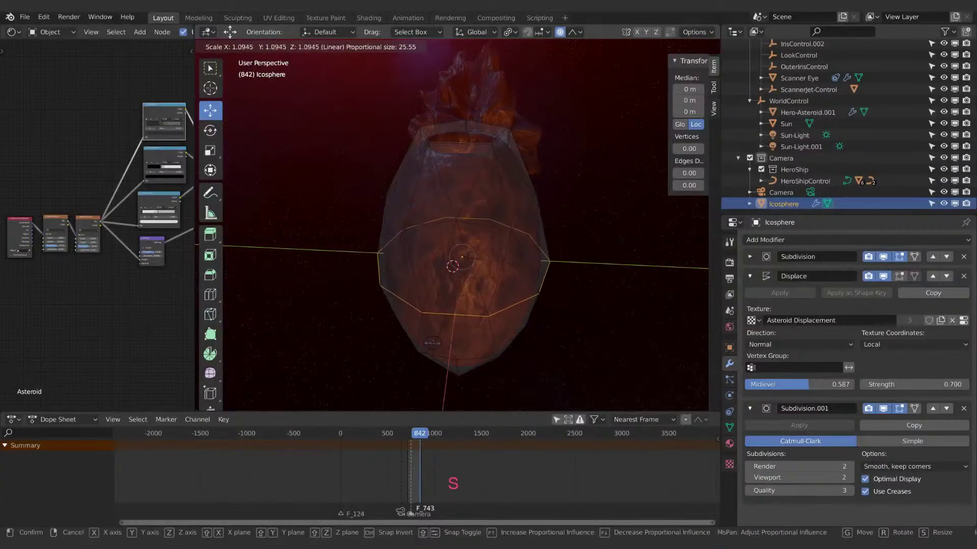
click(549, 254)
middle_drag(549, 254, 540, 217)
Select the complete ring of edges around the asteroid's upper part and scale it by 1.132 with linear proportional editing.
alt+click(432, 193)
middle_drag(436, 192, 310, 136)
key(b)
drag(308, 139, 513, 178)
middle_drag(415, 193, 571, 211)
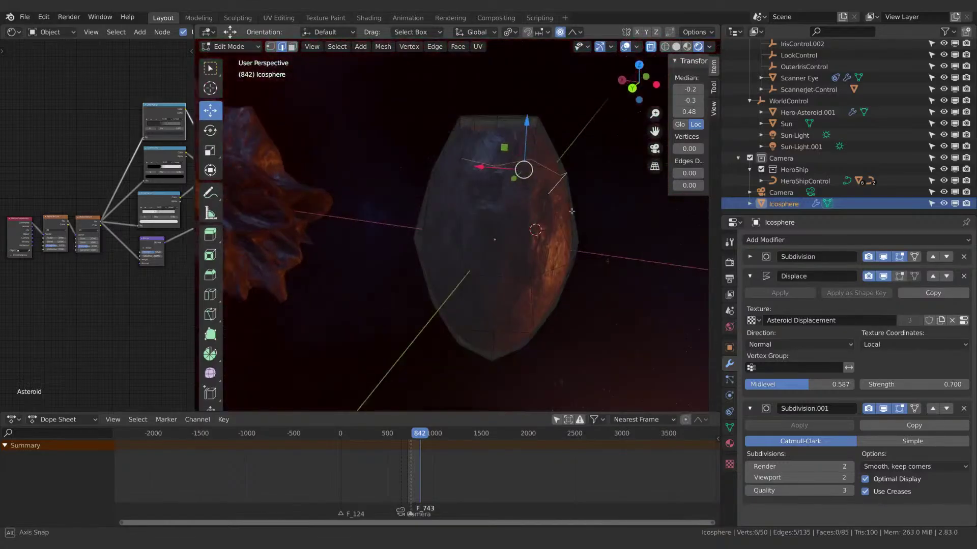
middle_drag(481, 188, 523, 190)
shift+click(513, 186)
shift+click(478, 194)
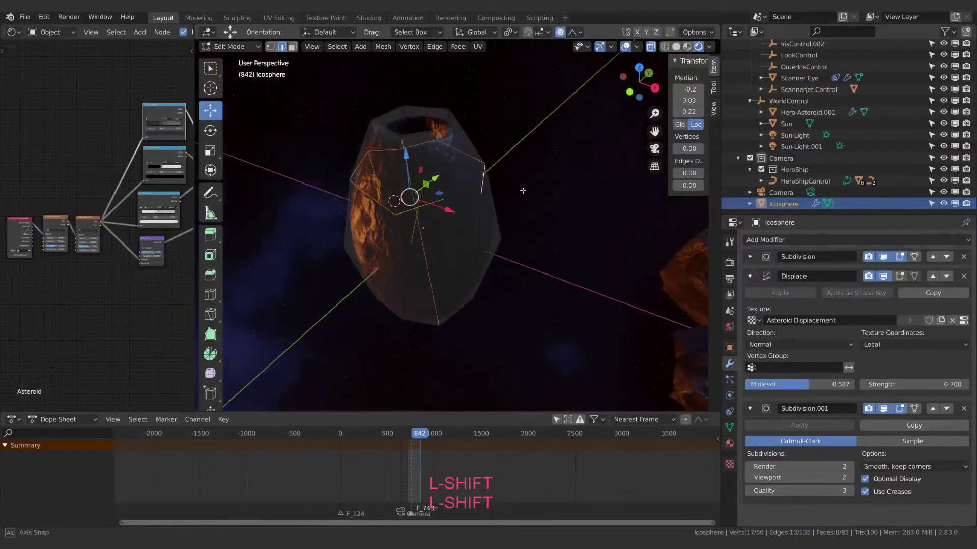
key(b)
middle_drag(402, 229, 436, 248)
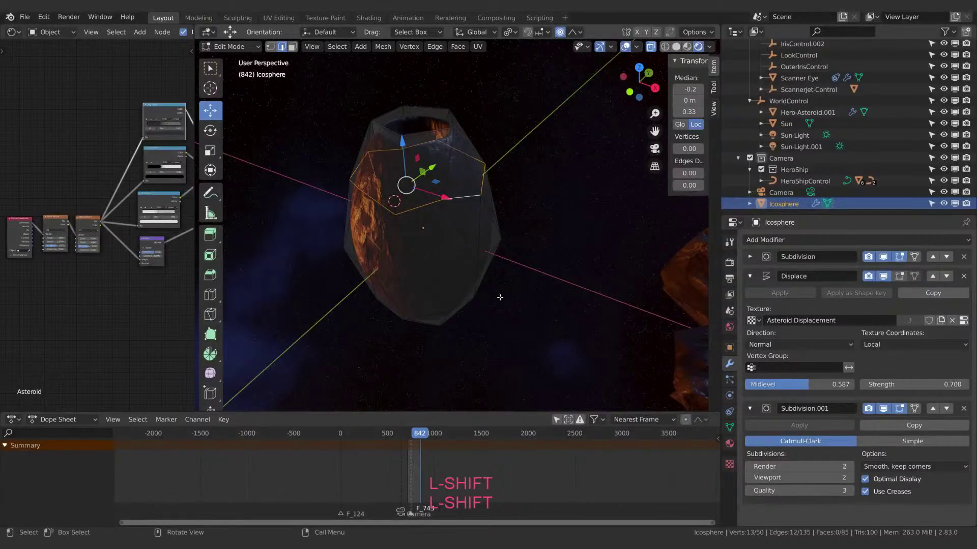
middle_drag(499, 296, 427, 265)
middle_drag(588, 201, 544, 212)
key(s)
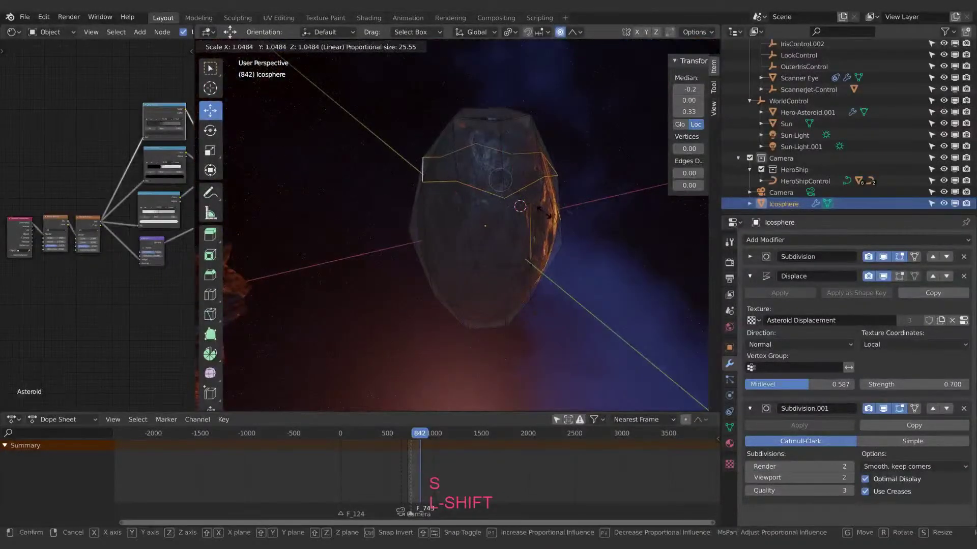
click(547, 216)
Raise the upper edge ring along Z and scale it by 0.874 with linear proportional editing.
key(g)
key(z)
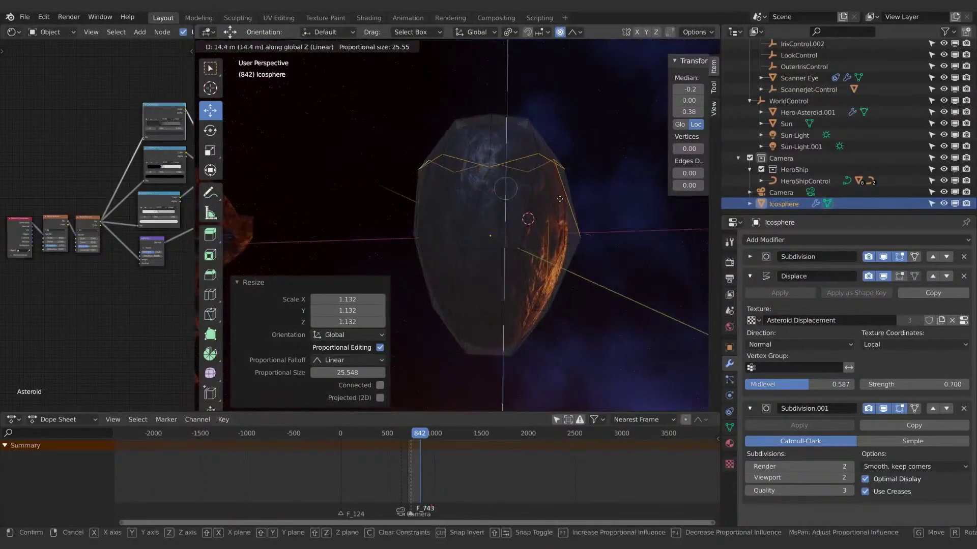
click(558, 187)
mouse_move(558, 187)
middle_down()
mouse_move(539, 203)
mouse_move(576, 198)
mouse_move(566, 192)
middle_up()
key(s)
click(581, 189)
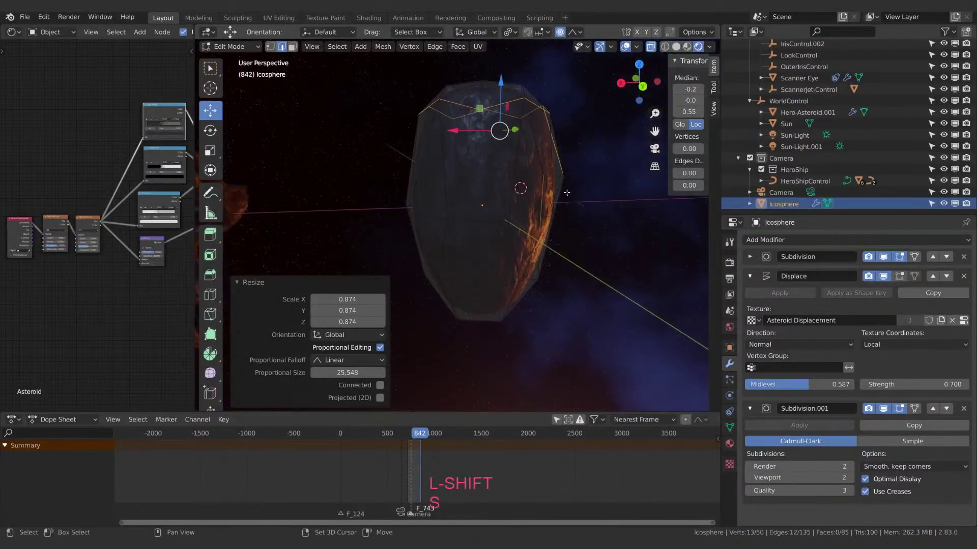
Box-select the ring of edges around the asteroid's lower part and move it -29.713 m along Z with proportional editing.
middle_drag(532, 283, 533, 261)
click(500, 285)
middle_drag(609, 302, 587, 275)
scroll(609, 288, up, 2)
key(a)
key(a)
key(a)
key(b)
drag(365, 257, 616, 289)
mouse_move(616, 290)
middle_down()
mouse_move(517, 265)
mouse_move(541, 285)
mouse_move(538, 229)
mouse_move(600, 214)
mouse_move(505, 241)
mouse_move(510, 297)
mouse_move(609, 286)
middle_up()
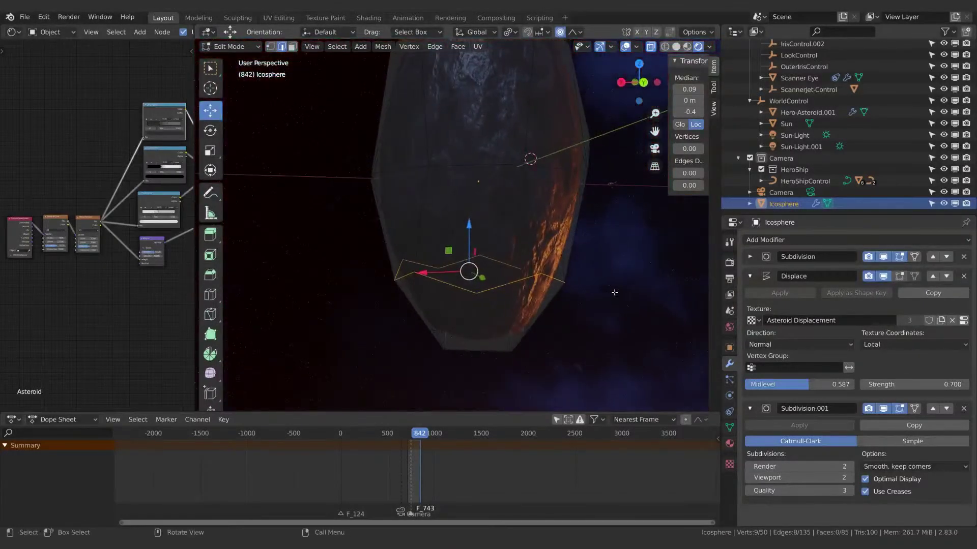
key(g)
key(z)
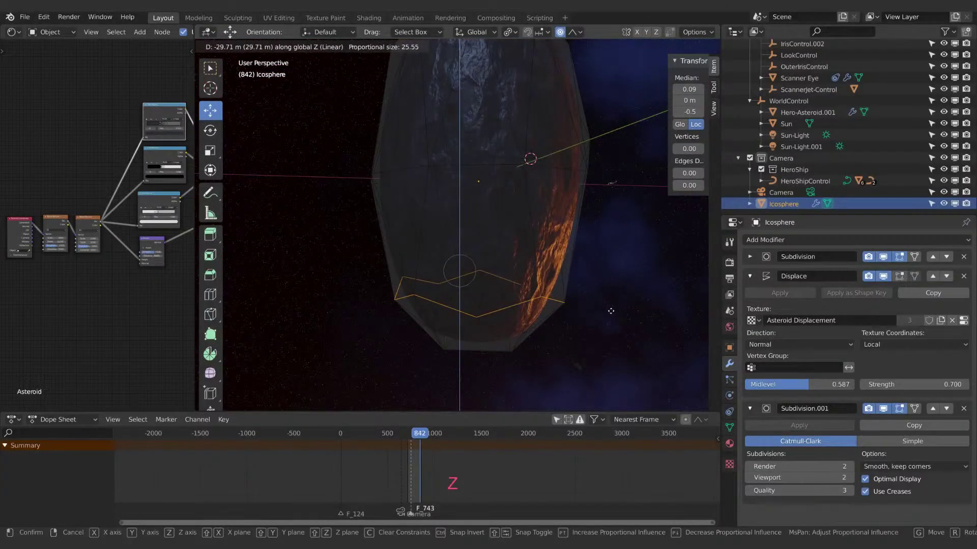
click(610, 311)
Turn off proportional editing, readjust the lower edge ring's height along Z and rescale it.
key(g)
key(z)
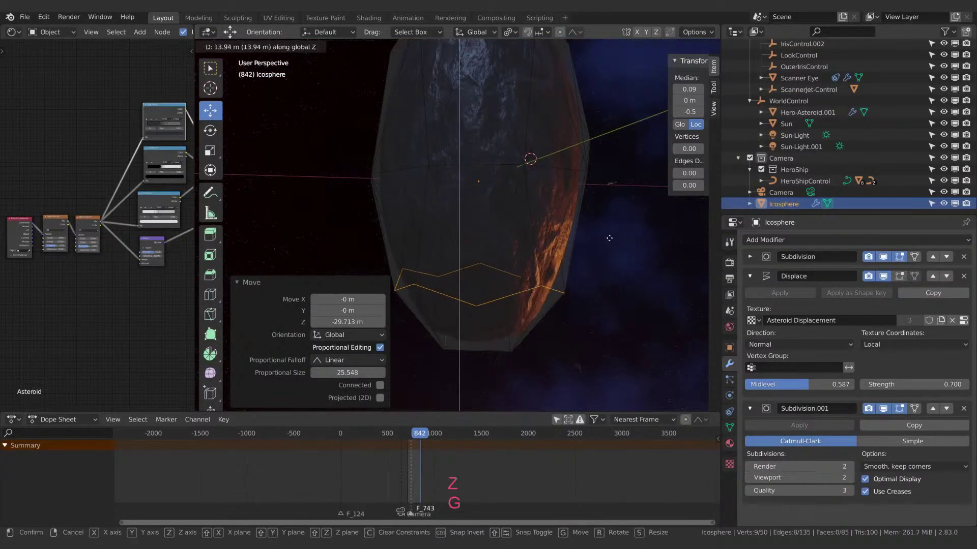
click(606, 246)
middle_drag(606, 247, 655, 53)
key(g)
key(z)
click(529, 275)
key(s)
click(551, 269)
Try loop-selecting the edges at the asteroid's lower opening and switch to face select mode.
alt+click(495, 147)
alt+click(496, 148)
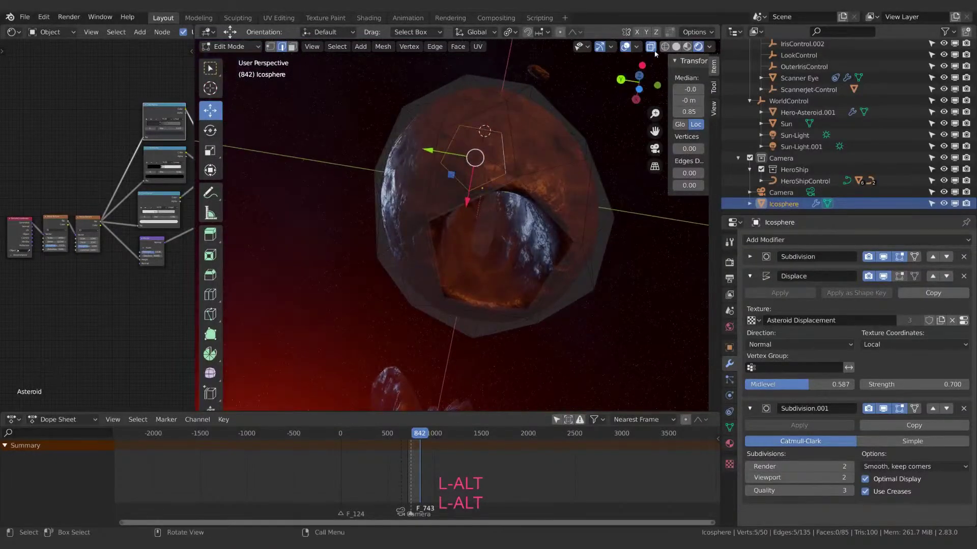
click(293, 46)
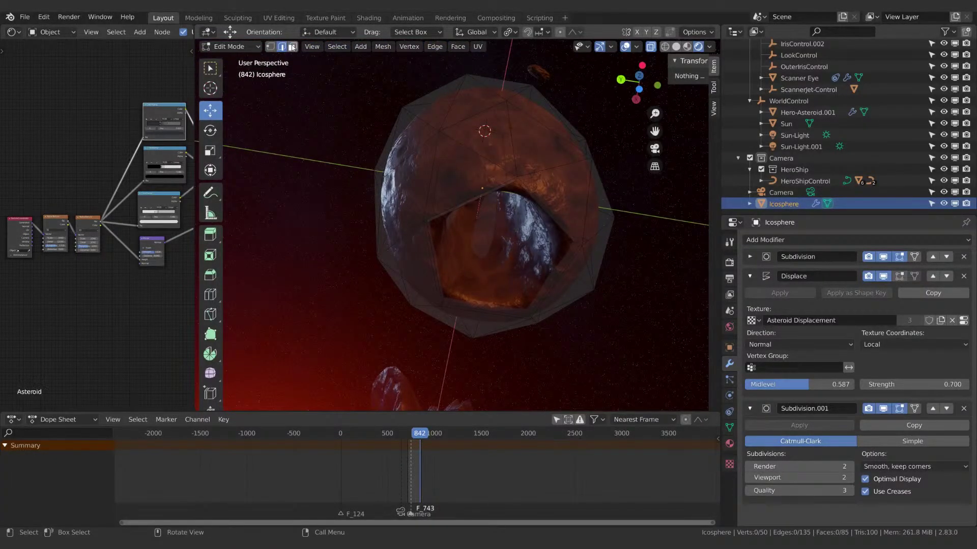
alt+click(519, 179)
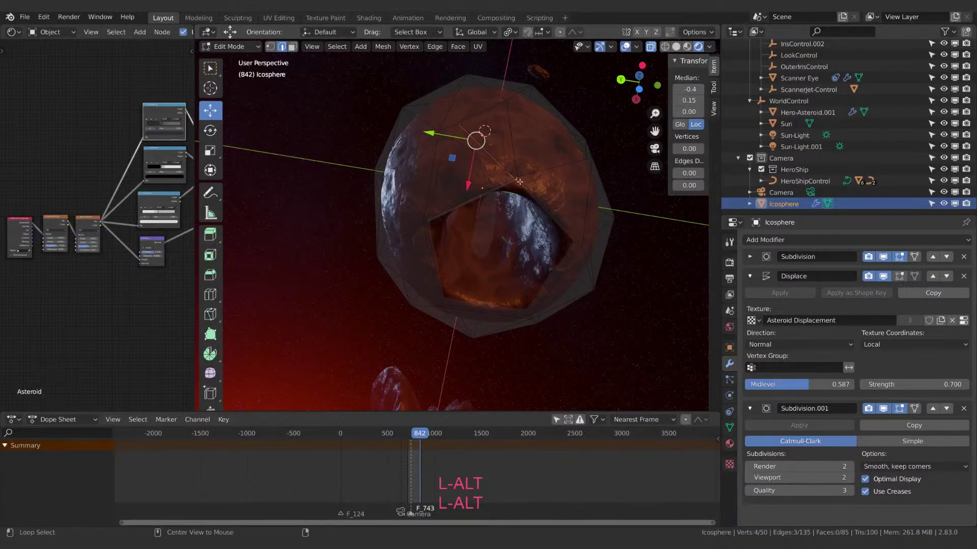
click(292, 46)
Try to select the narrow rim faces around the lower opening with loop and single selections.
alt+click(513, 181)
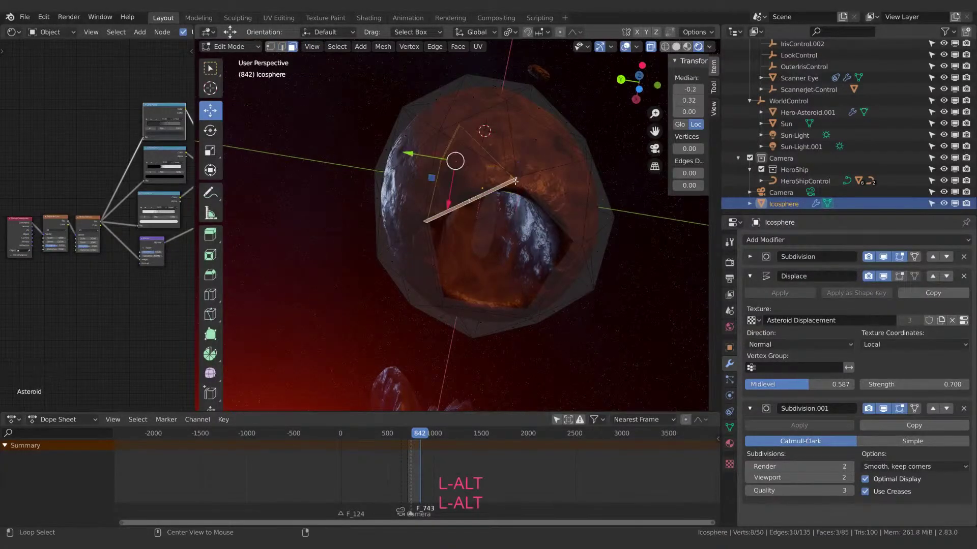
alt+click(516, 180)
alt+click(517, 180)
alt+click(517, 180)
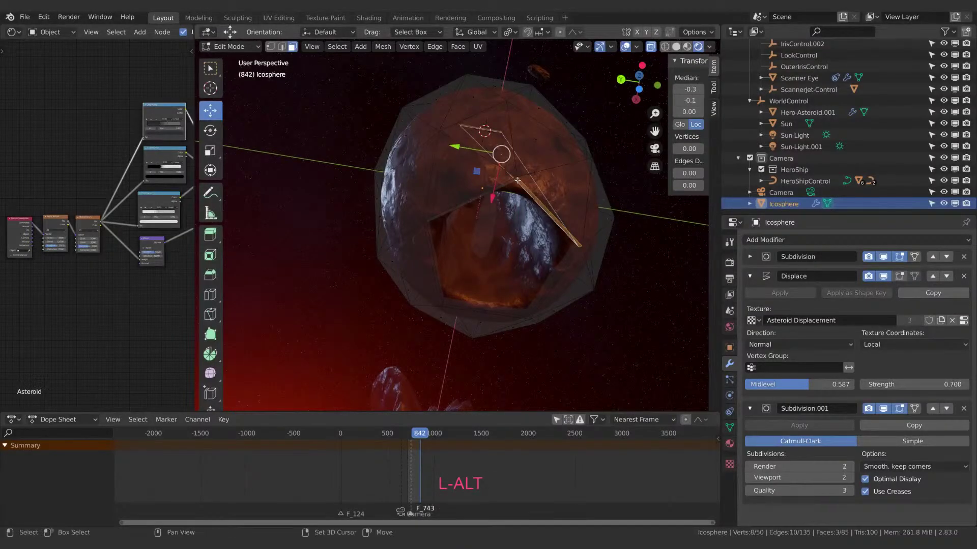
alt+shift+click(516, 181)
alt+shift+click(522, 184)
scroll(525, 182, up, 3)
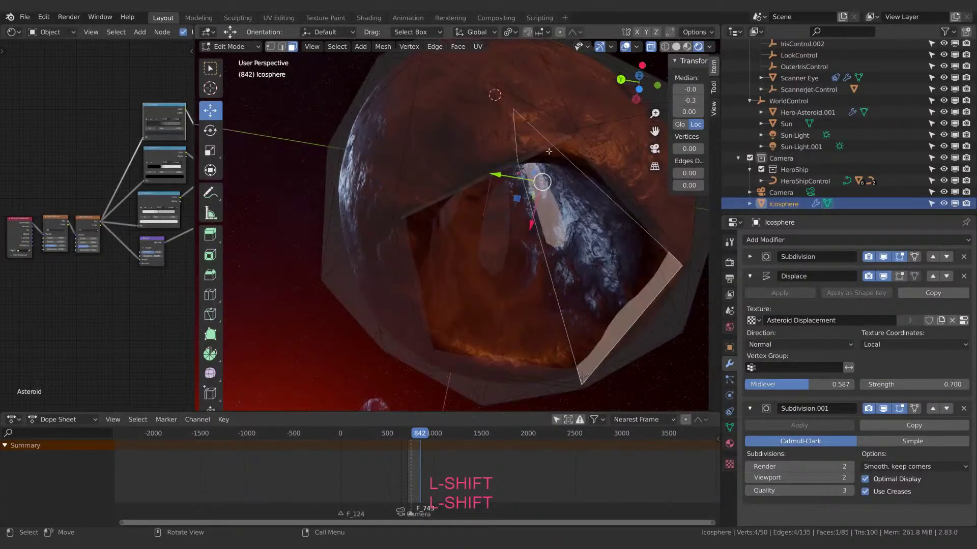
click(559, 147)
middle_drag(588, 144, 407, 150)
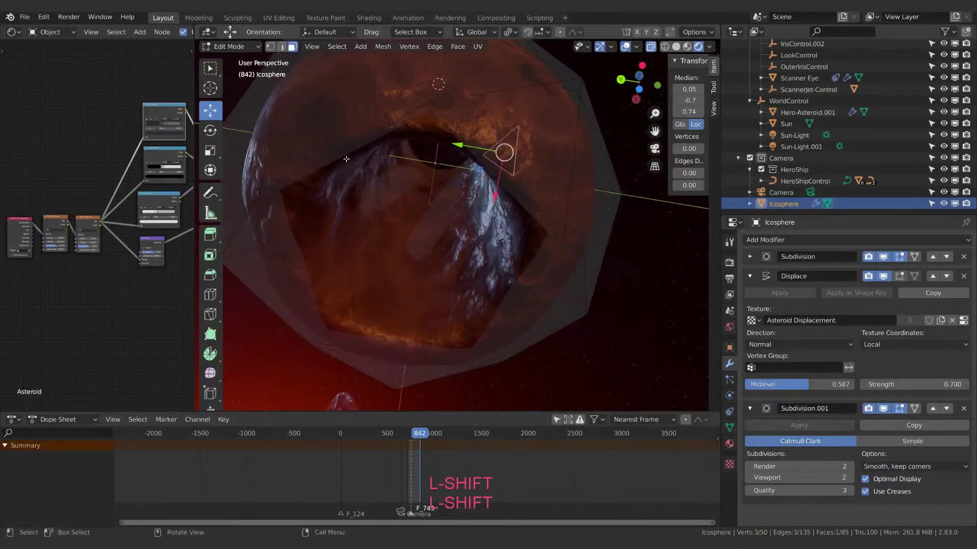
click(345, 151)
shift+click(492, 173)
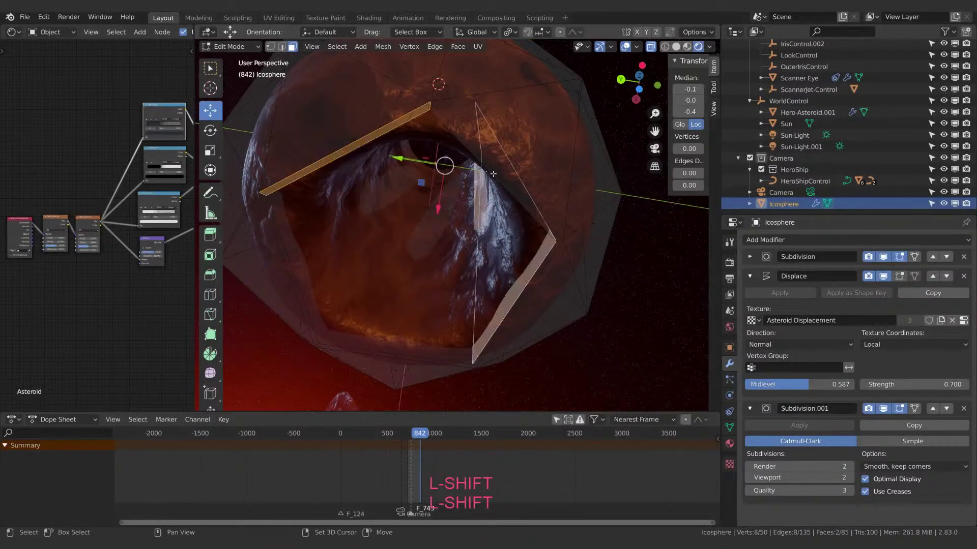
Select the five narrow rim faces around the lower opening and scale them by 0.653 without proportional editing.
click(499, 178)
shift+click(341, 152)
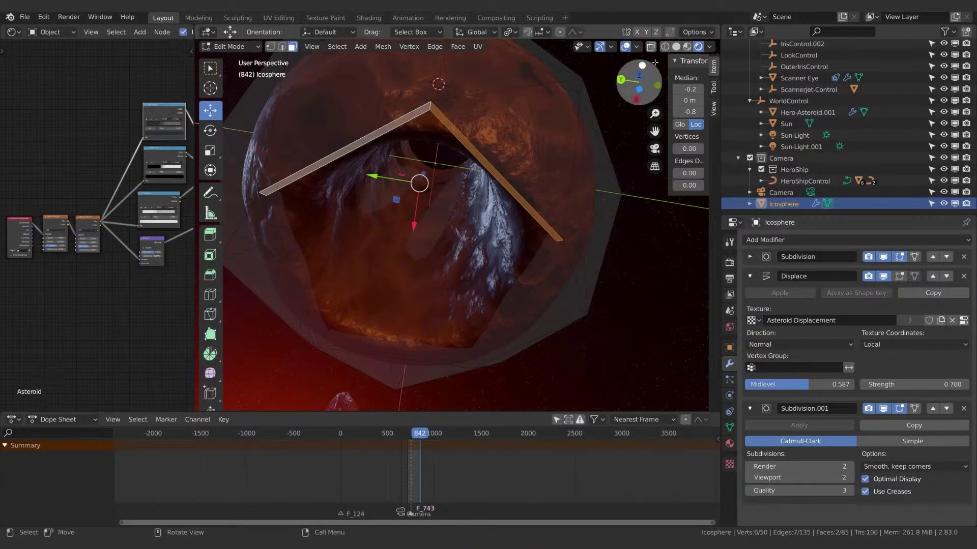
shift+click(290, 271)
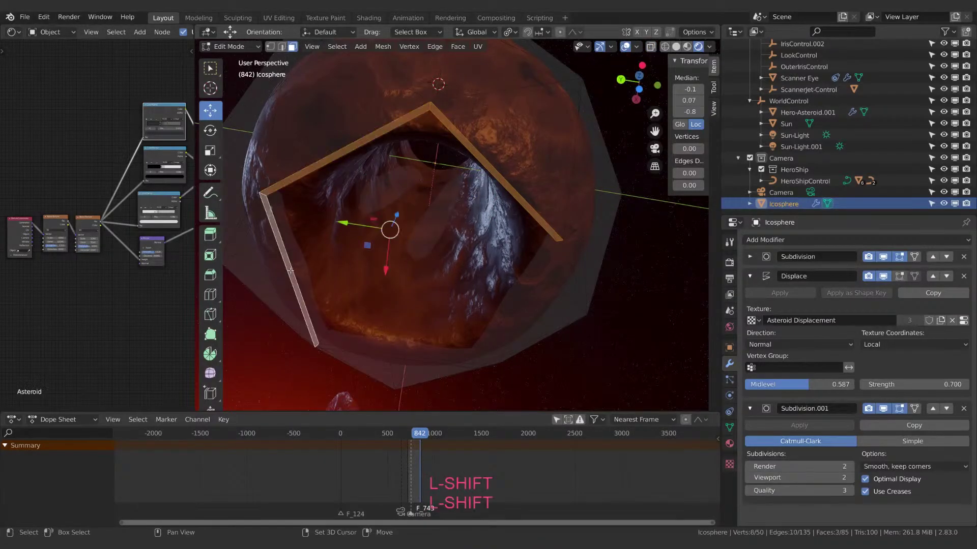
shift+click(394, 355)
shift+click(500, 329)
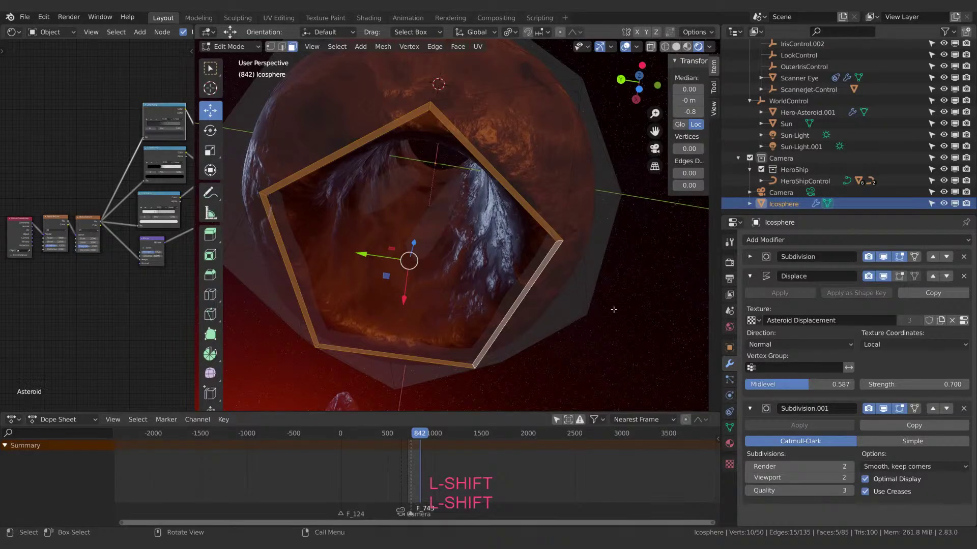
key(s)
click(545, 280)
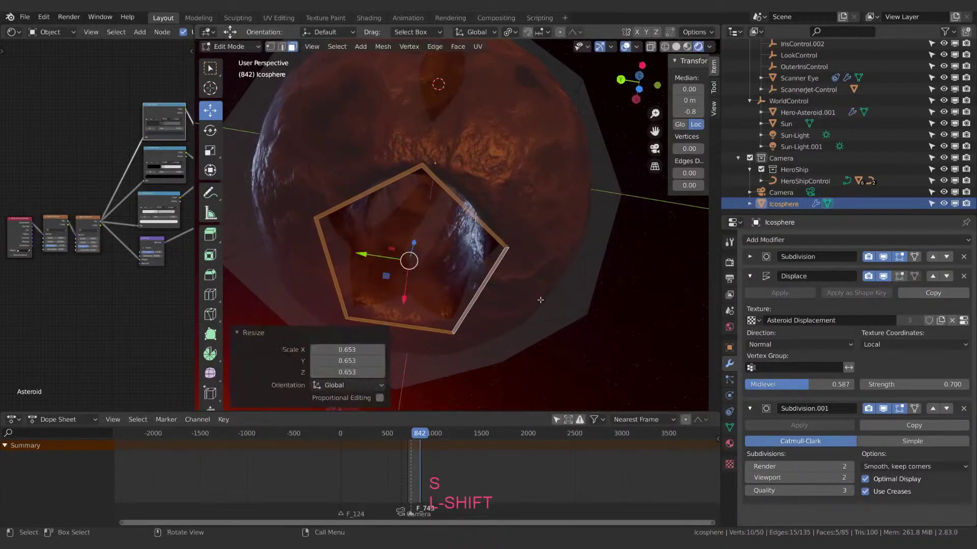
Rotate the lower opening's rim faces by about 34° around the Z axis.
middle_drag(545, 279, 529, 169)
key(r)
key(z)
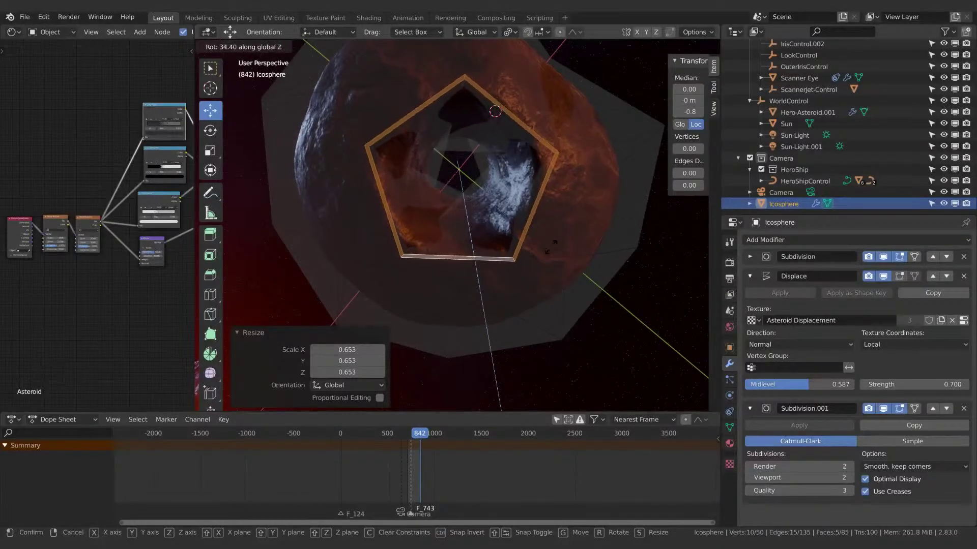
click(515, 286)
Deselect everything, inspect the reshaped asteroid in object mode and return to edit mode.
middle_drag(515, 287, 530, 307)
scroll(530, 308, down, 6)
middle_drag(532, 274, 571, 281)
key(a)
key(Tab)
middle_drag(554, 315, 544, 239)
key(Tab)
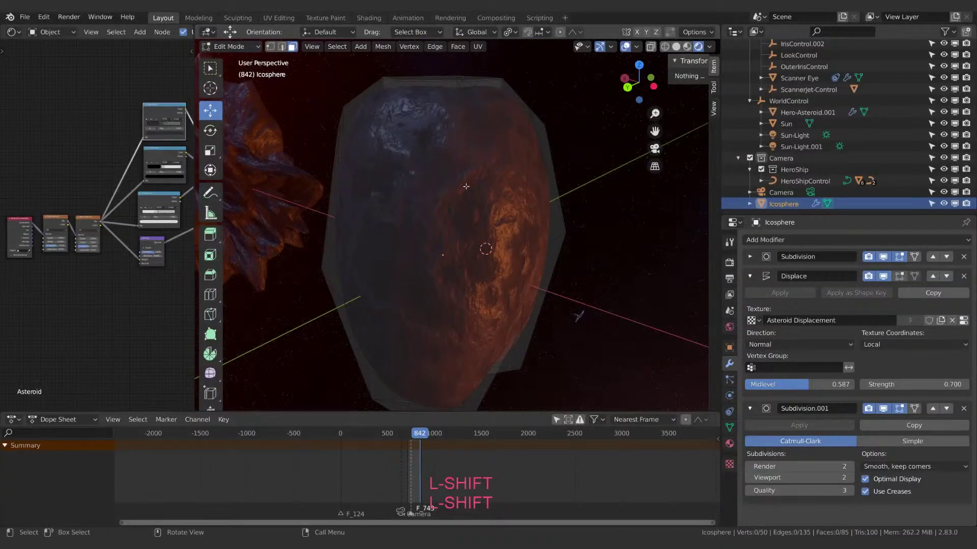
Extrude a triangular face on the asteroid's upper side and pull it outward along its normal using Normal orientation.
click(486, 186)
ctrl+scroll(475, 178, down, 4)
ctrl+scroll(454, 187, up, 3)
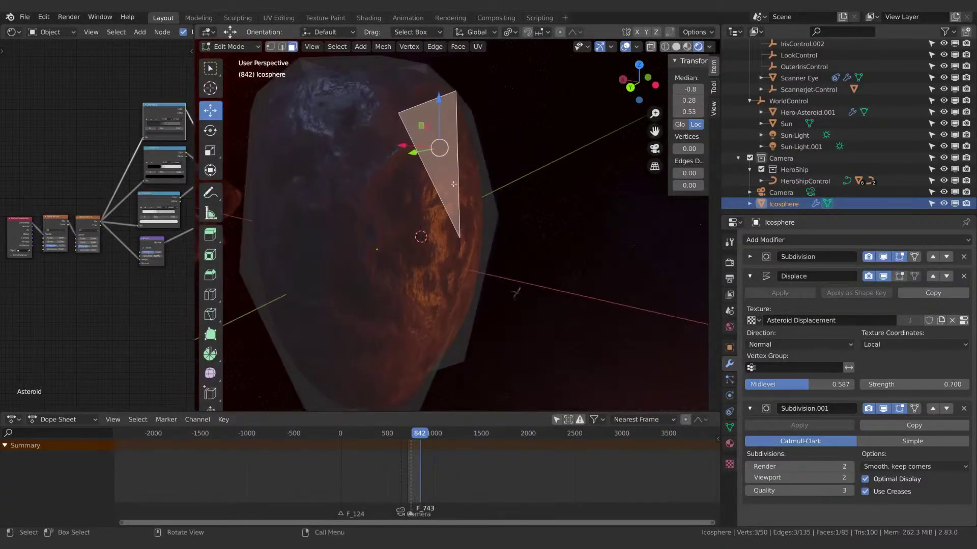
ctrl+scroll(476, 183, up, 3)
key(e)
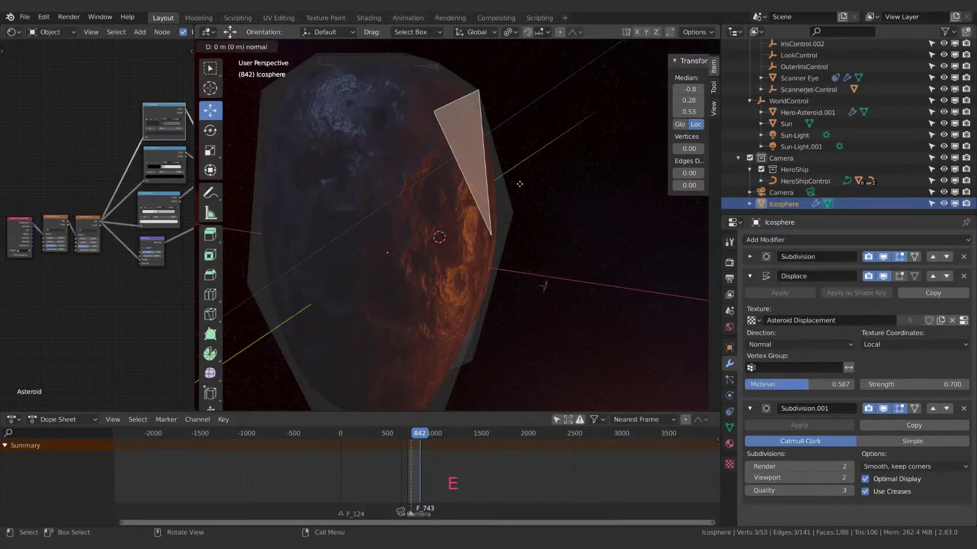
key(Escape)
click(478, 33)
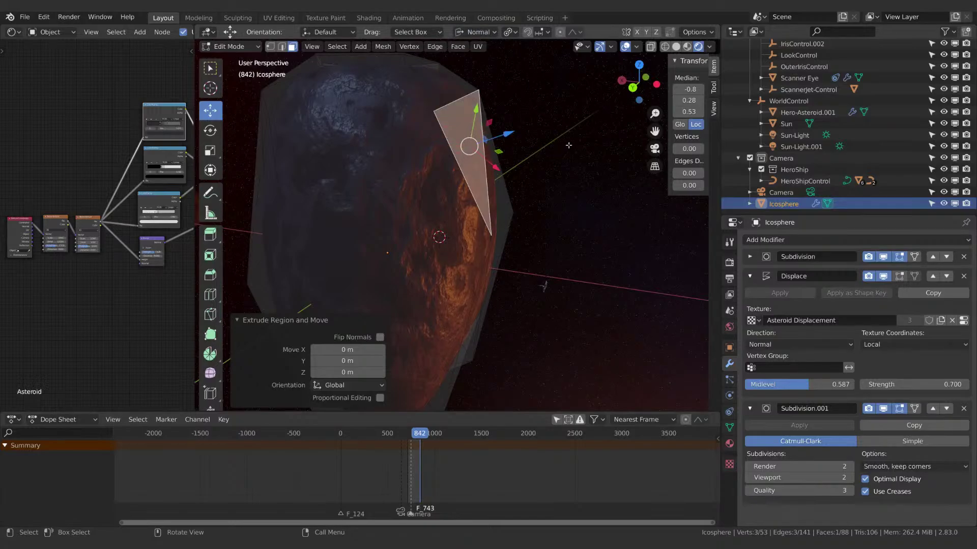
middle_drag(519, 147, 538, 173)
drag(538, 173, 575, 171)
Rotate the extruded face by 13.3° in the view and scale it down slightly.
key(r)
click(569, 180)
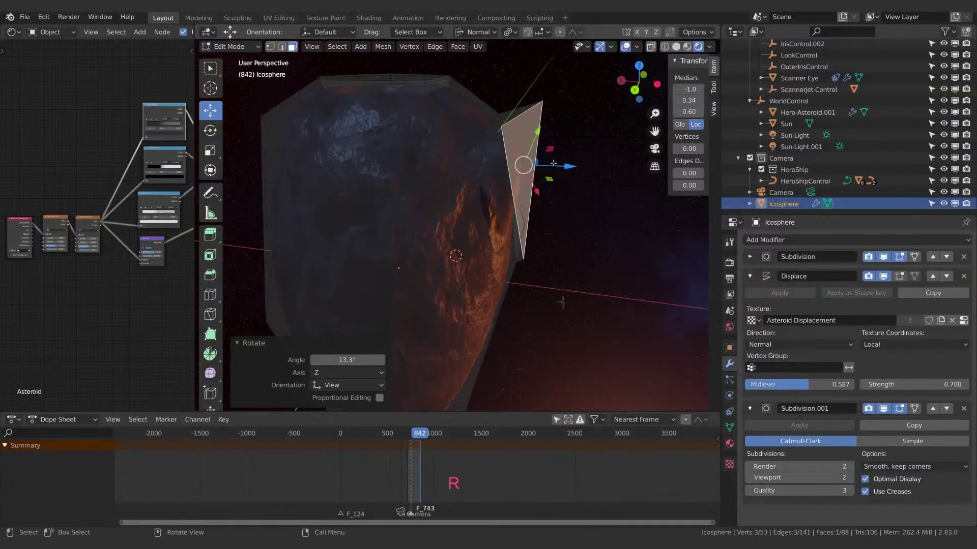
key(s)
click(551, 164)
Extrude the triangular end face again, pull it outward along its normal, rotate it slightly and scale it to 0.702.
key(e)
key(Escape)
key(e)
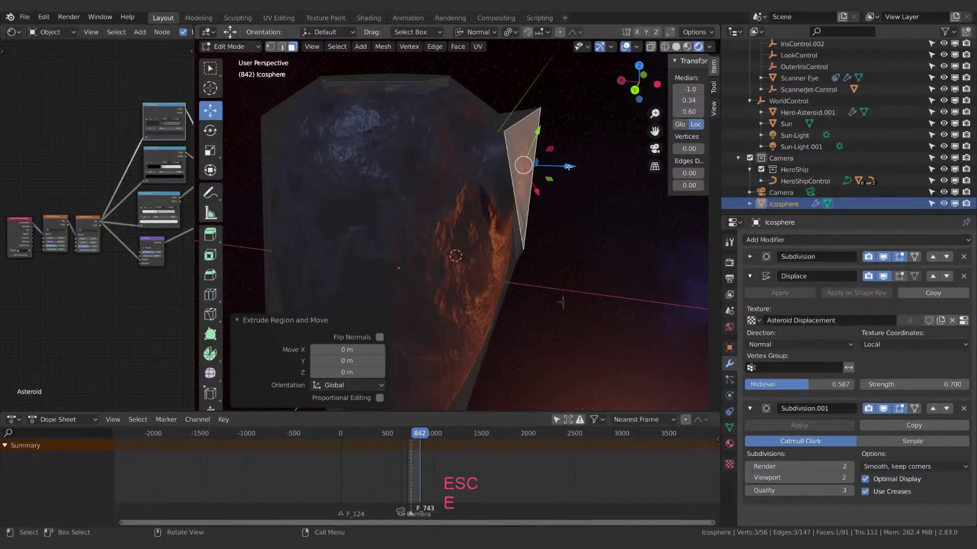
click(584, 167)
key(r)
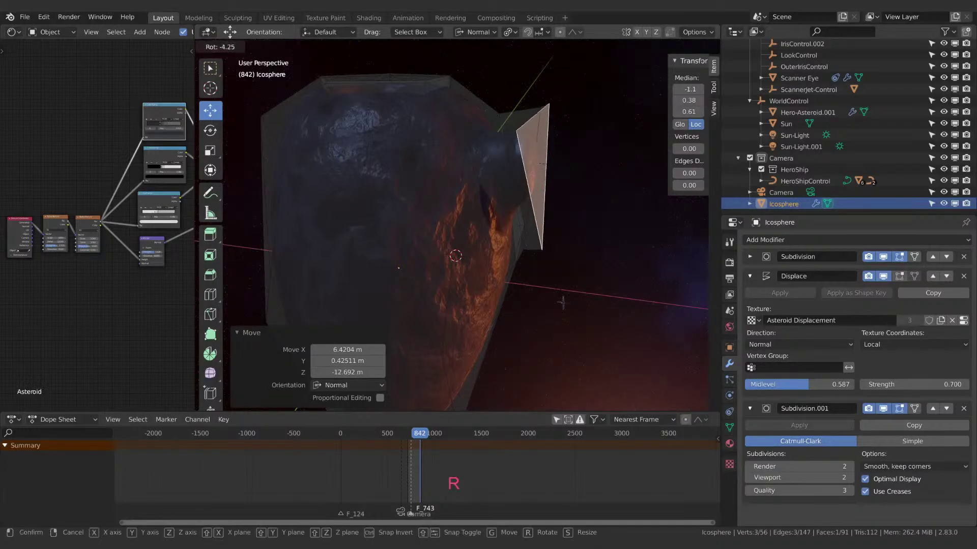
click(564, 176)
key(s)
click(518, 204)
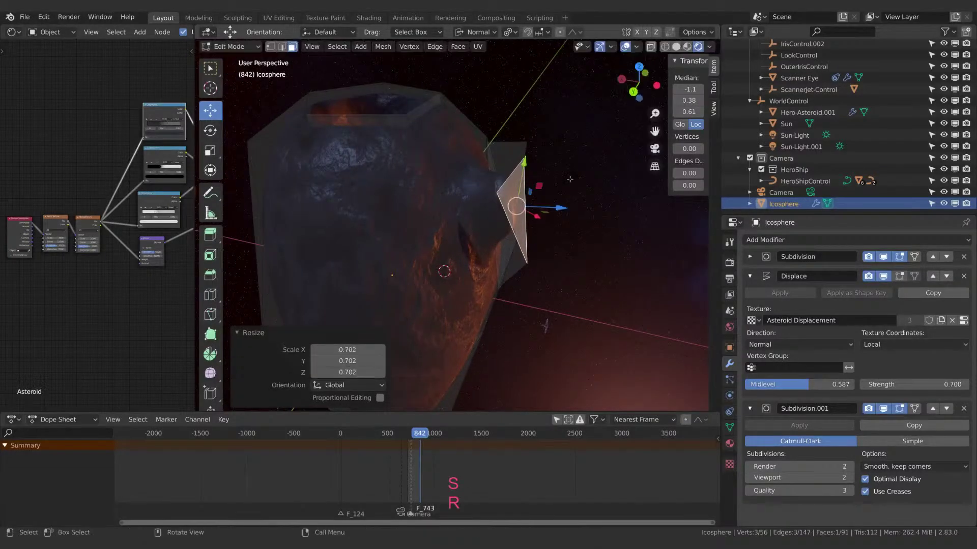
Extrude two adjacent faces on the asteroid's upper side, pull them slightly outward and scale them to 0.766.
middle_drag(519, 204, 492, 188)
shift+click(360, 157)
shift+click(360, 174)
key(e)
key(Escape)
drag(505, 187, 519, 189)
key(s)
click(503, 179)
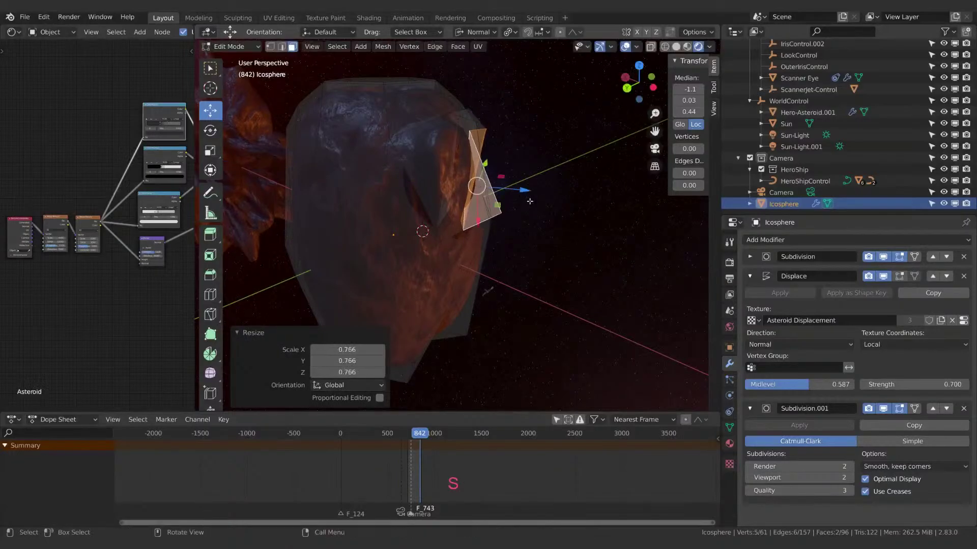
Pull the two extruded faces farther out along their normal and rotate them in the view.
middle_drag(503, 179, 477, 159)
drag(476, 160, 500, 157)
middle_drag(500, 157, 559, 170)
drag(564, 171, 565, 171)
middle_drag(565, 171, 466, 191)
key(r)
click(560, 181)
Extrude another pair of neighboring faces on the upper side and pull them well outward along their normal.
click(481, 152)
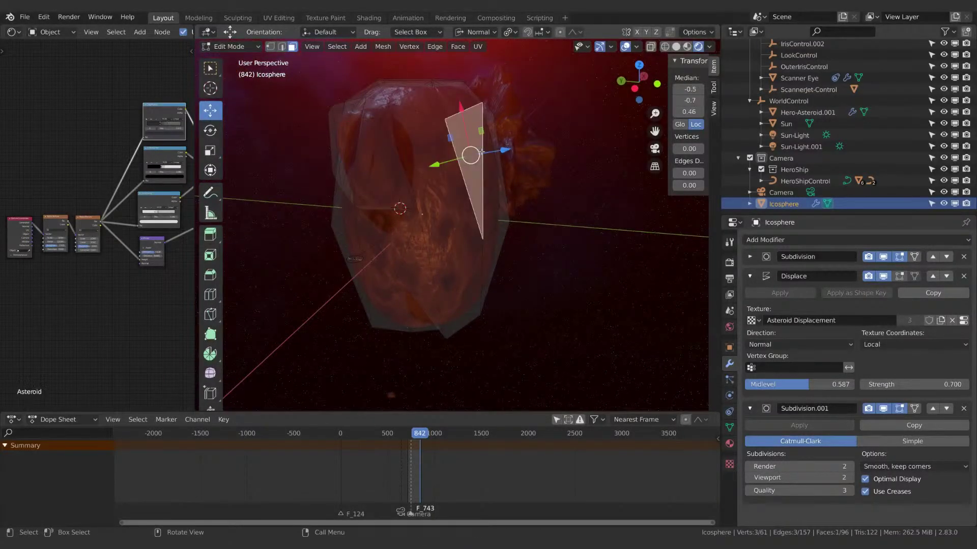
shift+click(468, 178)
shift+click(458, 191)
shift+click(477, 148)
middle_drag(477, 148, 544, 191)
key(e)
key(Escape)
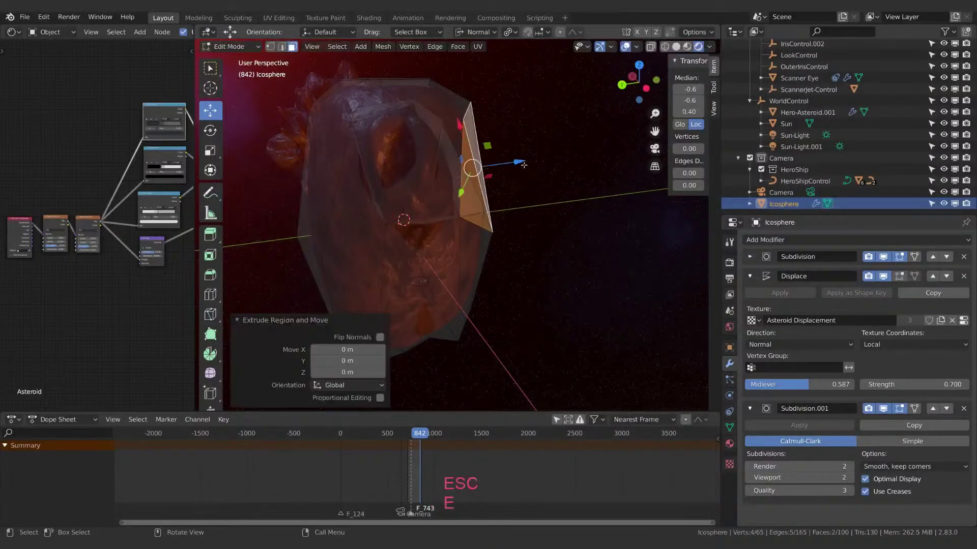
key(e)
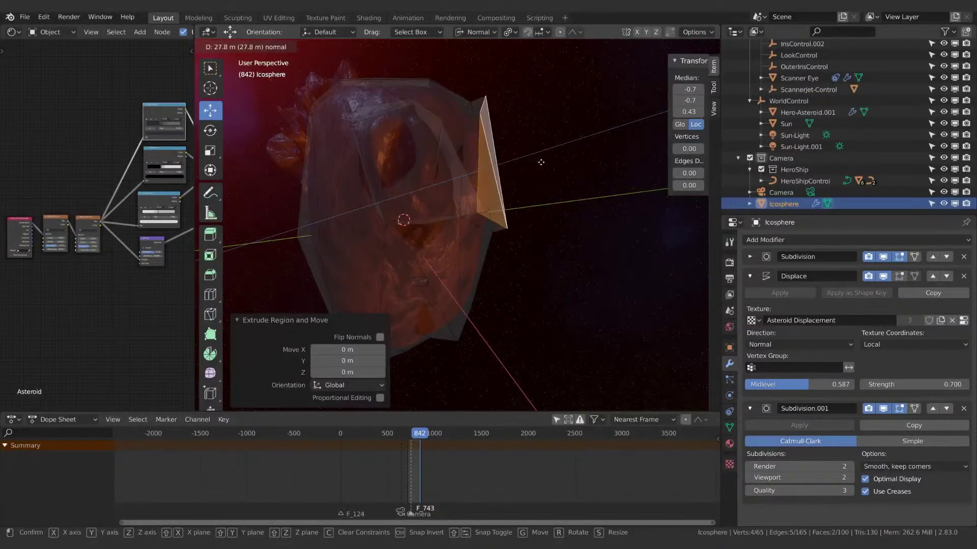
click(543, 164)
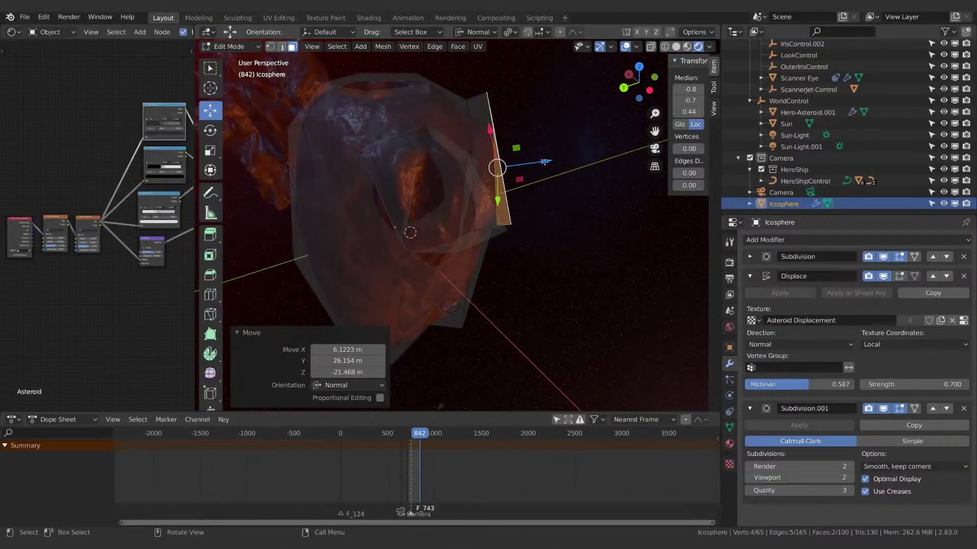
drag(544, 161, 557, 161)
middle_drag(557, 161, 567, 171)
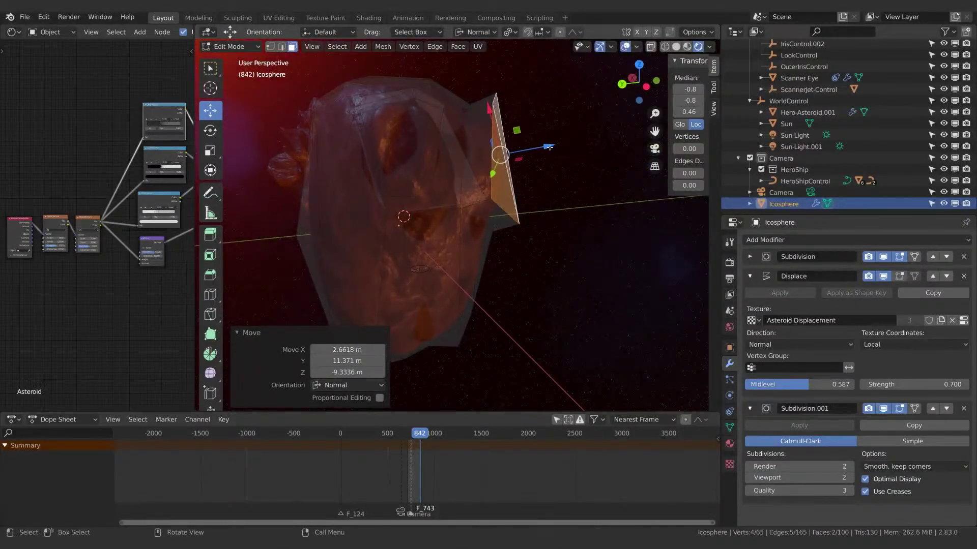
drag(550, 147, 565, 147)
Deselect everything, inspect the asteroid with its new protrusions in object mode and return to edit mode.
key(alt+a)
middle_drag(564, 147, 495, 230)
key(Tab)
key(Tab)
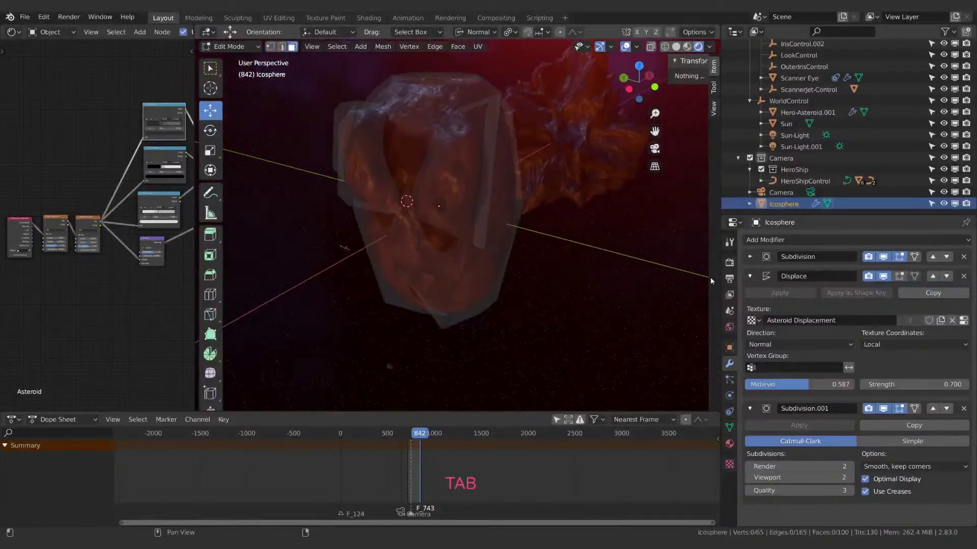
Show the Displace modifier in edit mode and enable on-cage display for both the Displace and Subdivision.001 modifiers.
click(900, 276)
click(914, 276)
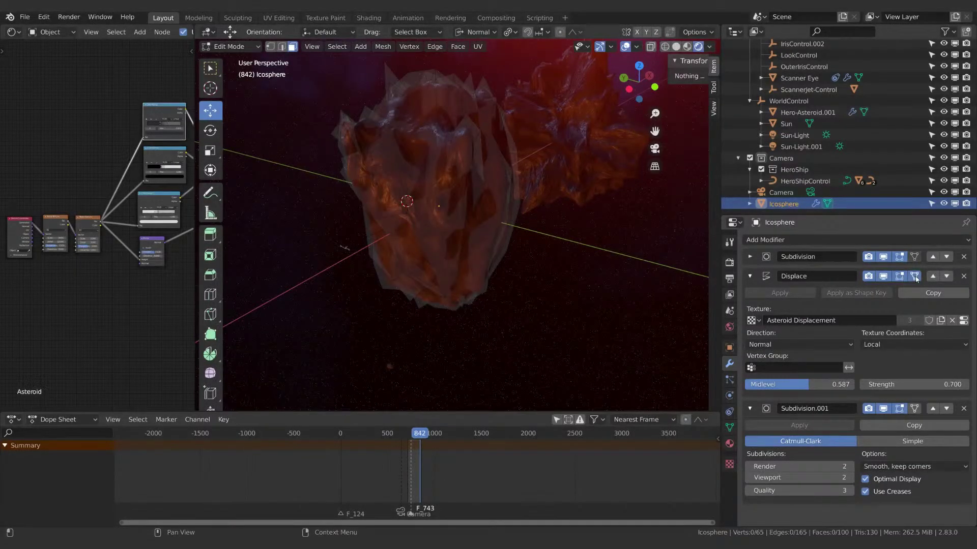
click(750, 257)
click(750, 256)
click(749, 276)
click(914, 296)
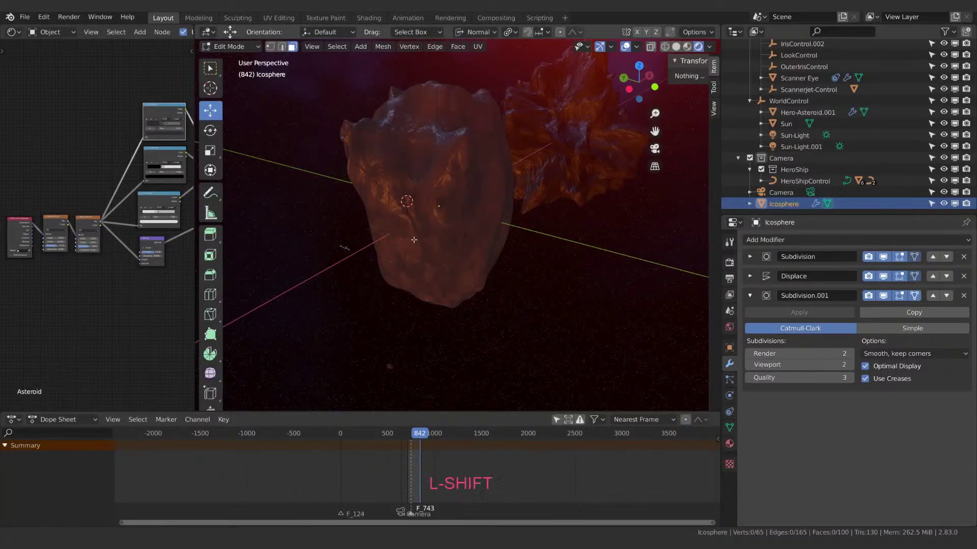
Return to object mode and delete the old Hero-Asteroid.001 behind the new asteroid.
middle_drag(473, 239, 502, 235)
click(502, 235)
scroll(509, 234, up, 2)
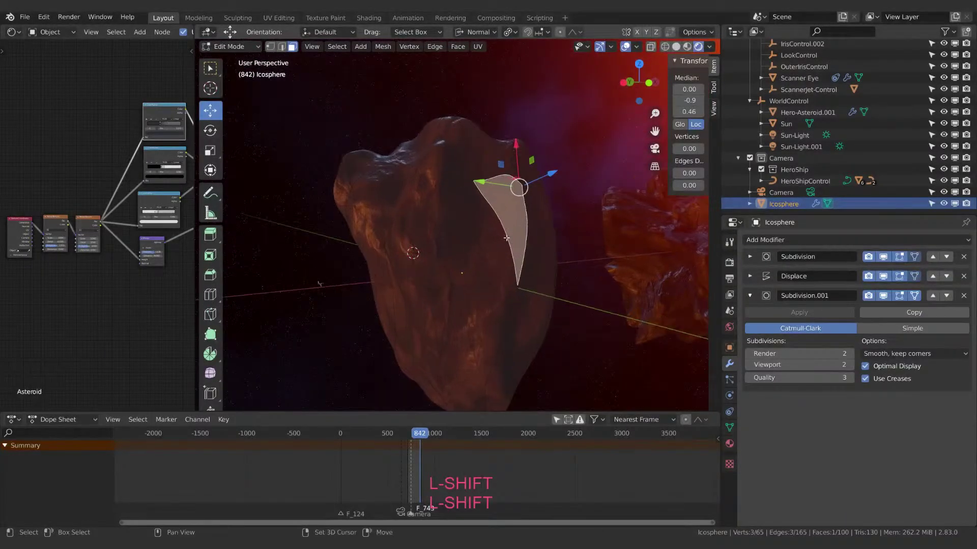
key(Tab)
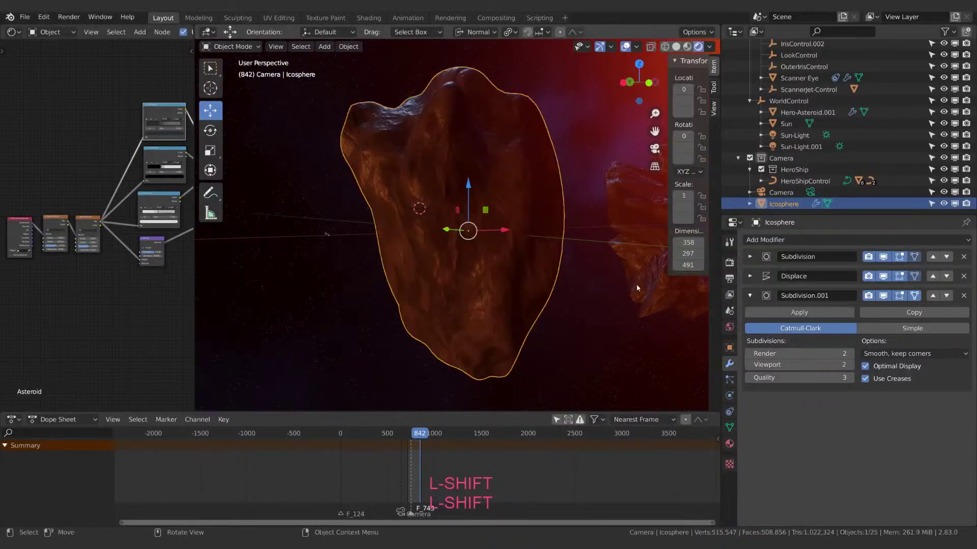
click(655, 282)
key(x)
click(656, 284)
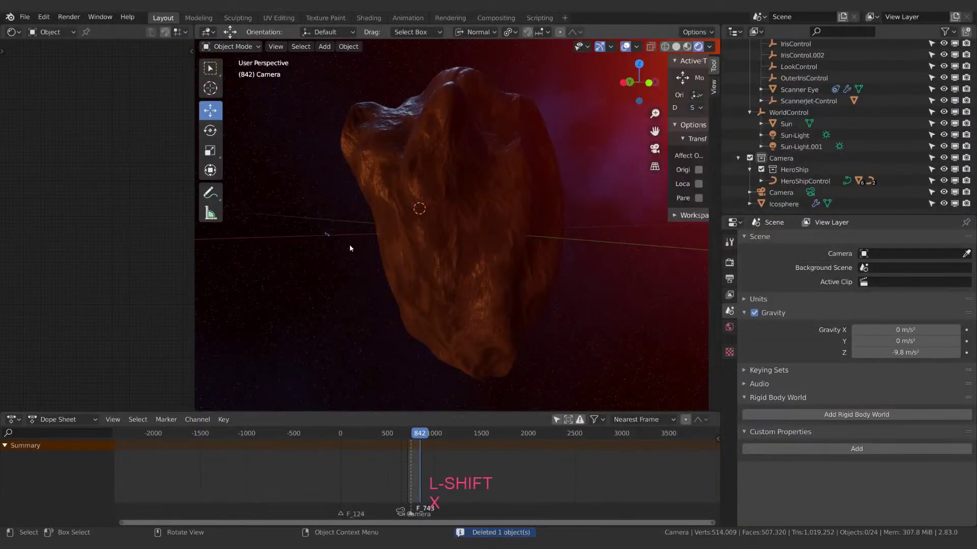
Edit the new asteroid and extrude a side face outward along its normal.
middle_drag(350, 248, 595, 212)
click(525, 268)
key(Tab)
key(e)
key(Escape)
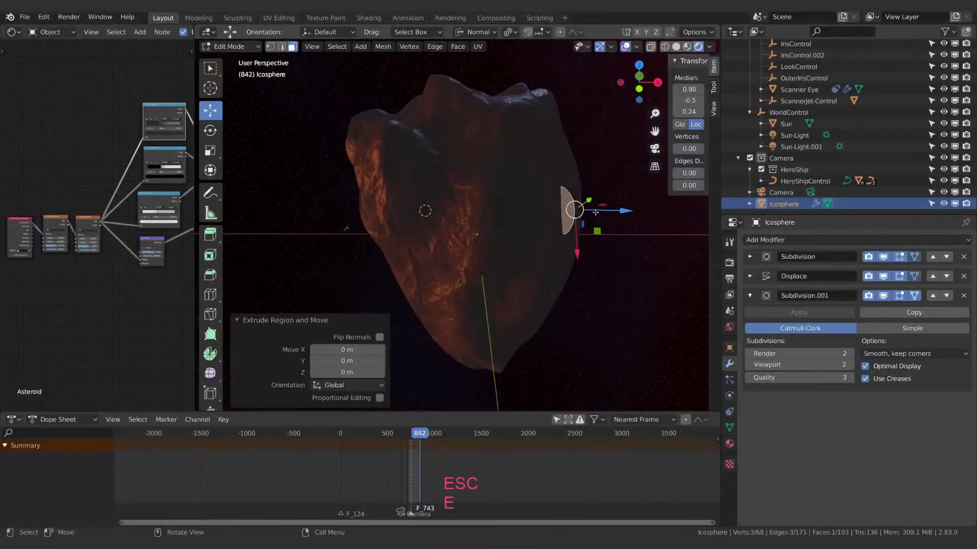
key(e)
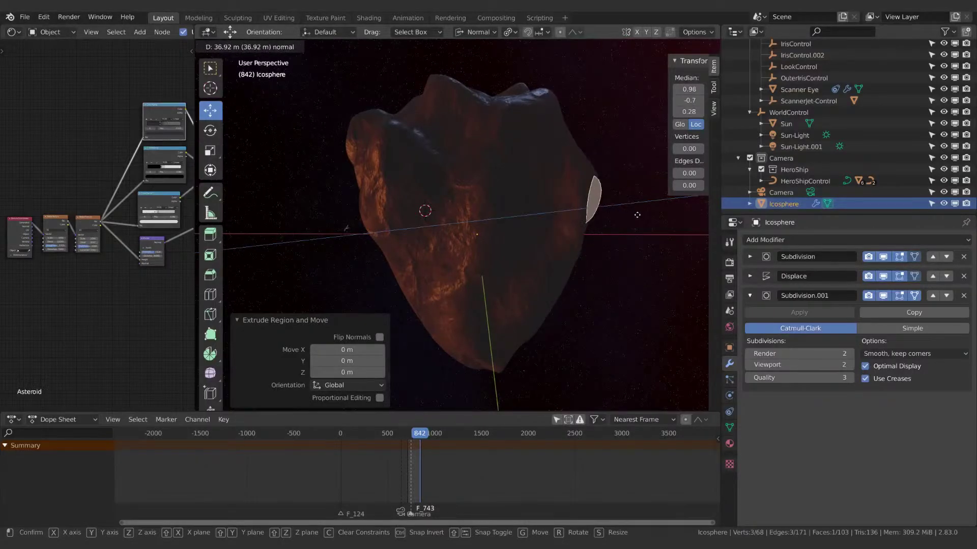
click(645, 214)
Extrude a second face farther around the asteroid's side and pull it outward along its normal.
middle_drag(645, 215, 554, 243)
key(e)
key(Escape)
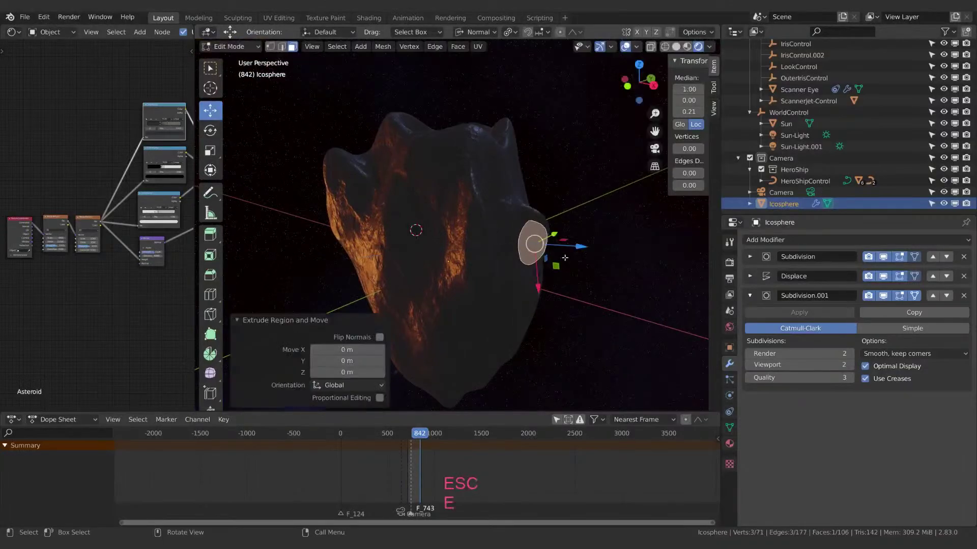
key(e)
click(618, 247)
Extrude a third face near the asteroid's upper rim and pull it outward along its normal.
middle_drag(618, 247, 600, 268)
key(e)
key(Escape)
key(e)
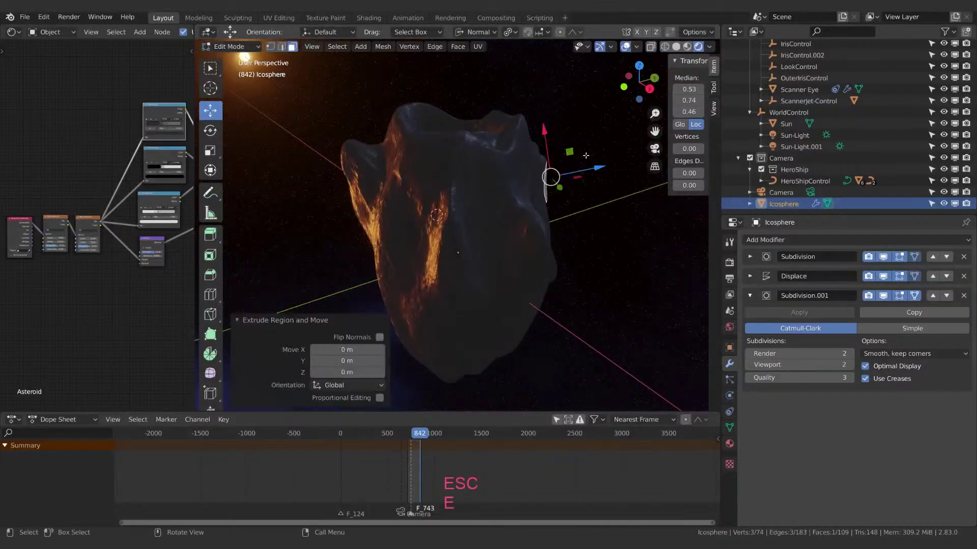
click(626, 167)
middle_drag(627, 167, 583, 183)
key(g)
key(z)
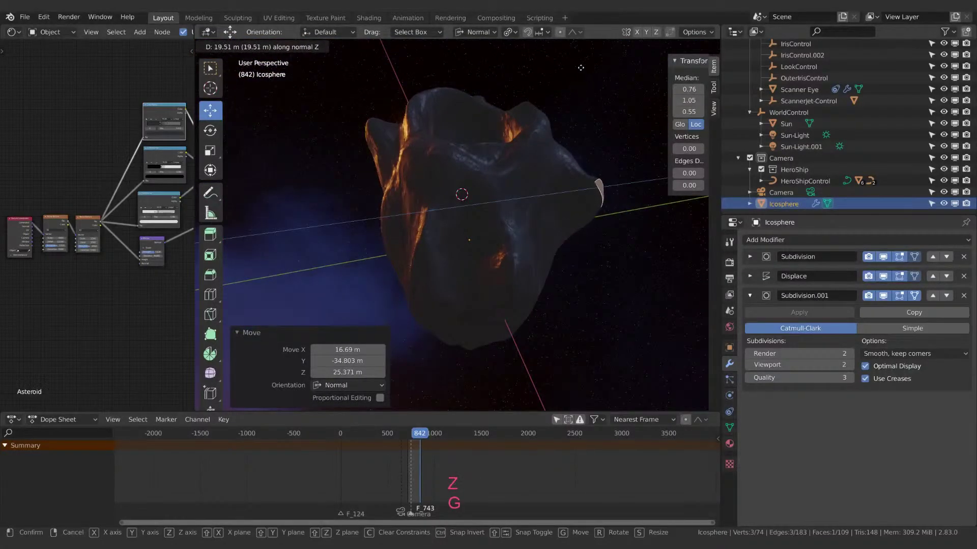
key(Escape)
Extrude the next face around the upper side and pull it outward along its normal in several moves.
middle_drag(580, 67, 541, 190)
key(e)
key(Escape)
drag(538, 180, 556, 168)
middle_drag(556, 168, 508, 215)
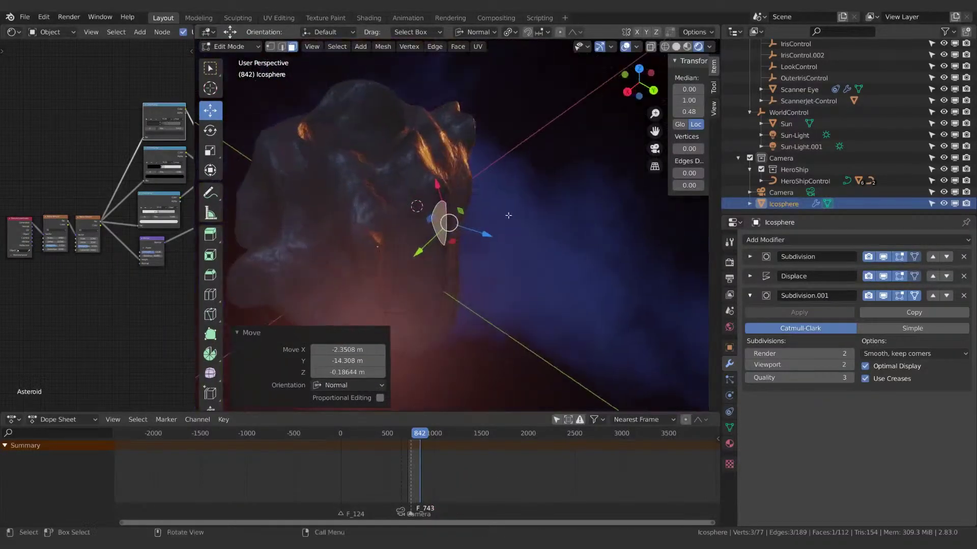
drag(474, 232, 493, 239)
middle_drag(493, 240, 542, 178)
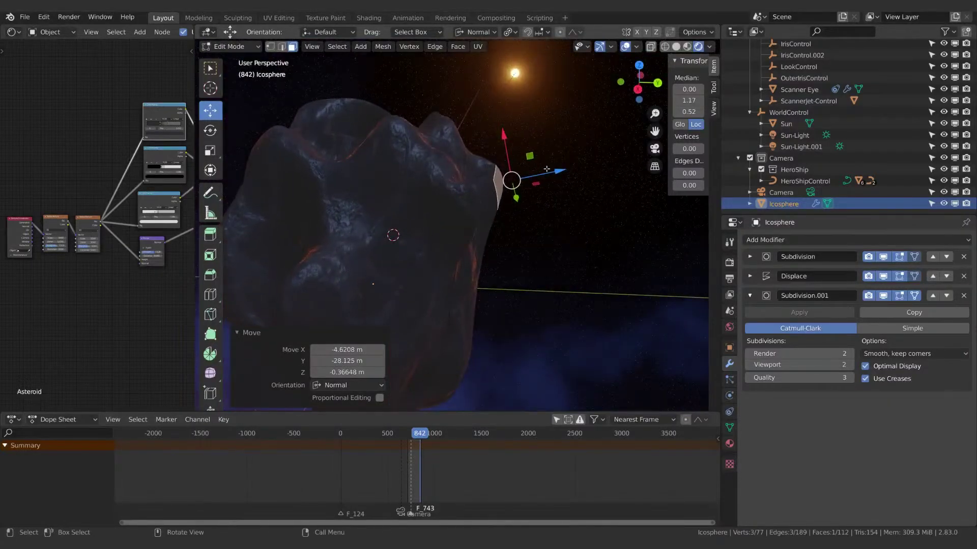
drag(556, 174, 574, 174)
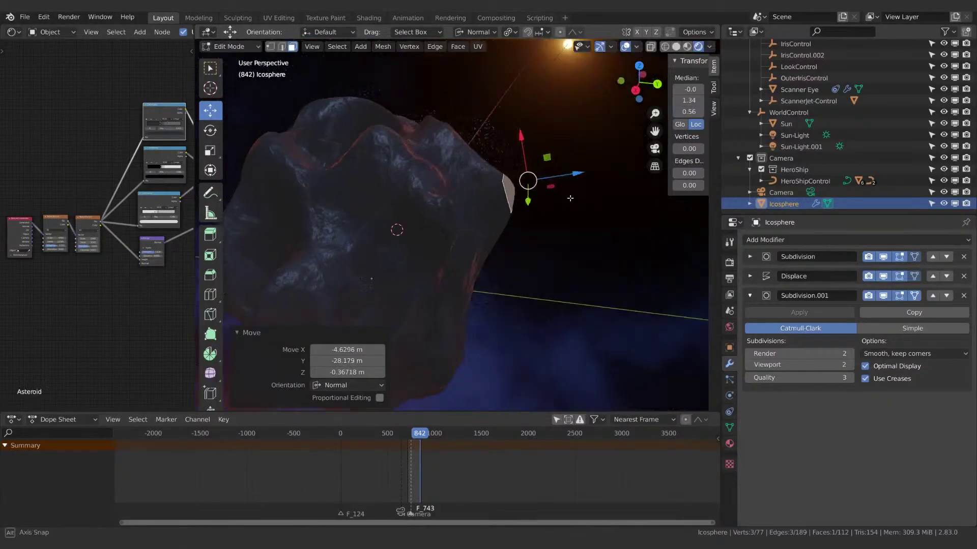
Extrude the protrusion's end face once more and move it farther out along its normal.
middle_drag(575, 174, 558, 197)
key(e)
key(Escape)
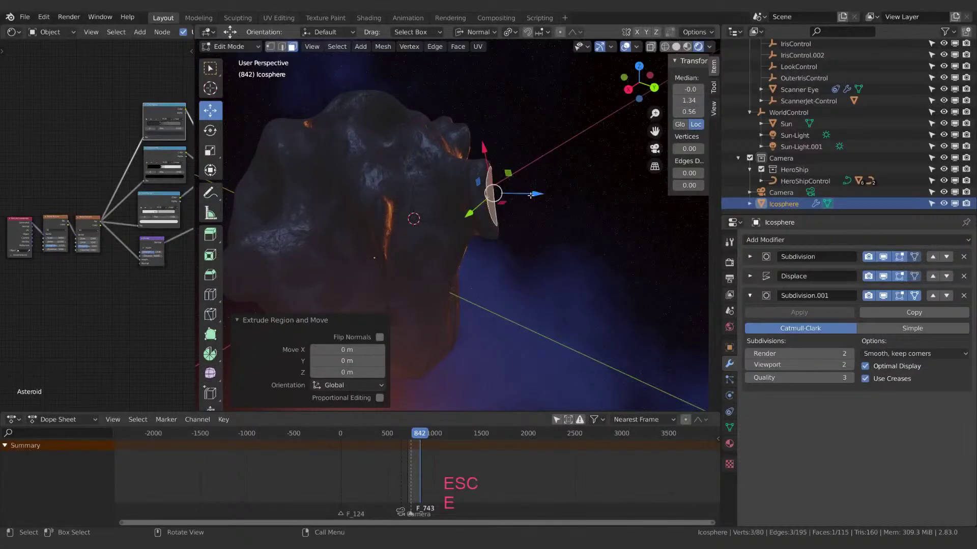
drag(533, 193, 564, 188)
key(g)
key(z)
click(566, 140)
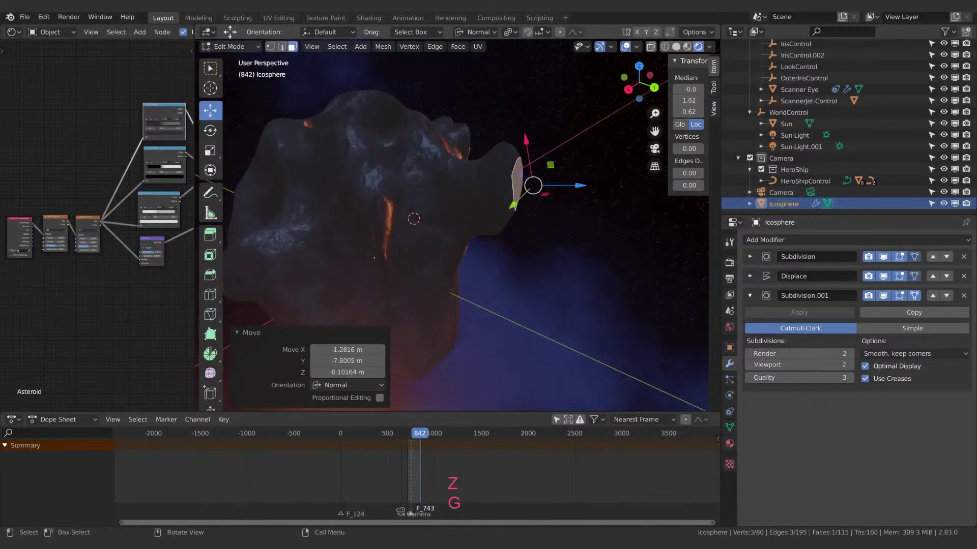
Scale the long protrusion's end face down and rotate it in the view.
key(s)
click(524, 196)
key(s)
click(519, 196)
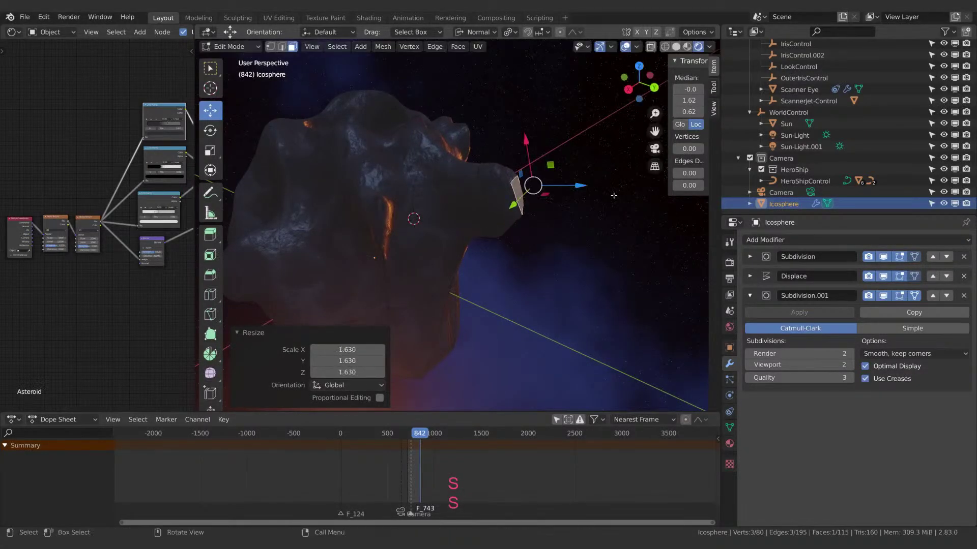
key(r)
click(606, 191)
Extrude a face on the asteroid's lower side and move it freely about -18 m in X, 55 m in Y and -70 m in Z.
middle_drag(605, 191, 449, 246)
click(464, 340)
key(e)
key(Escape)
key(g)
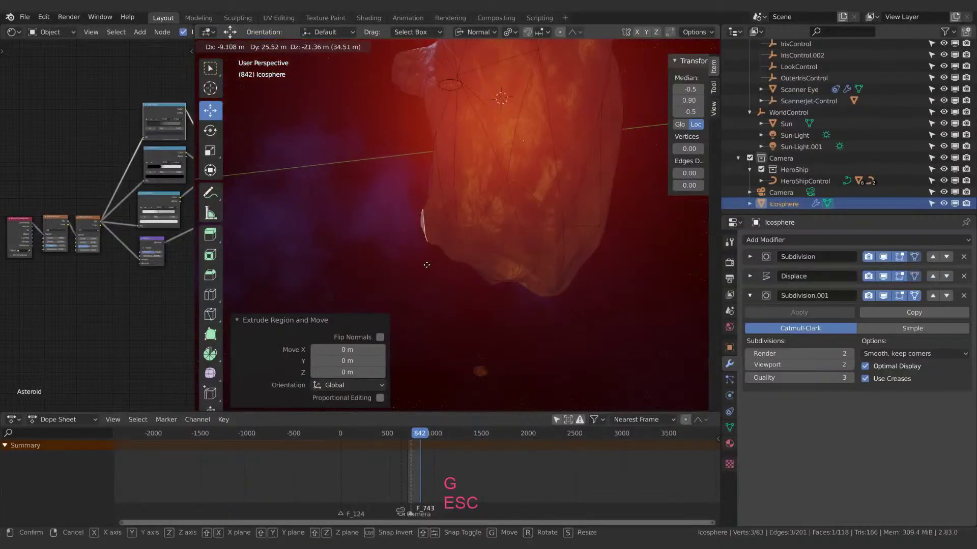
click(409, 293)
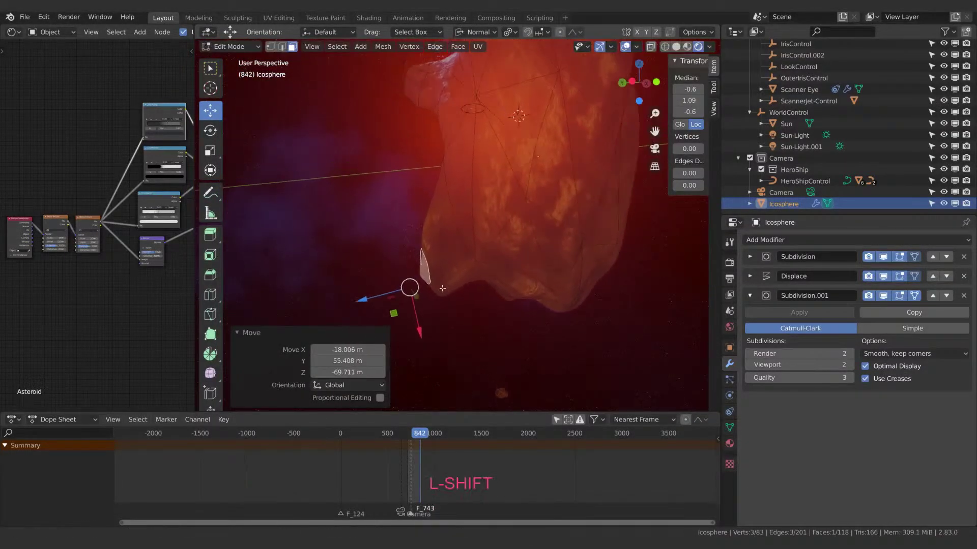
Move and rescale the selected face at the asteroid's lower tip to shape the protrusion.
middle_drag(409, 294, 612, 252)
key(g)
click(506, 285)
key(s)
click(516, 277)
key(s)
click(513, 264)
key(g)
click(502, 238)
Extrude the four-sided face beside the tip, move it about 20 m in X, 24 m in Y and 7 m in Z, and rescale it.
click(439, 185)
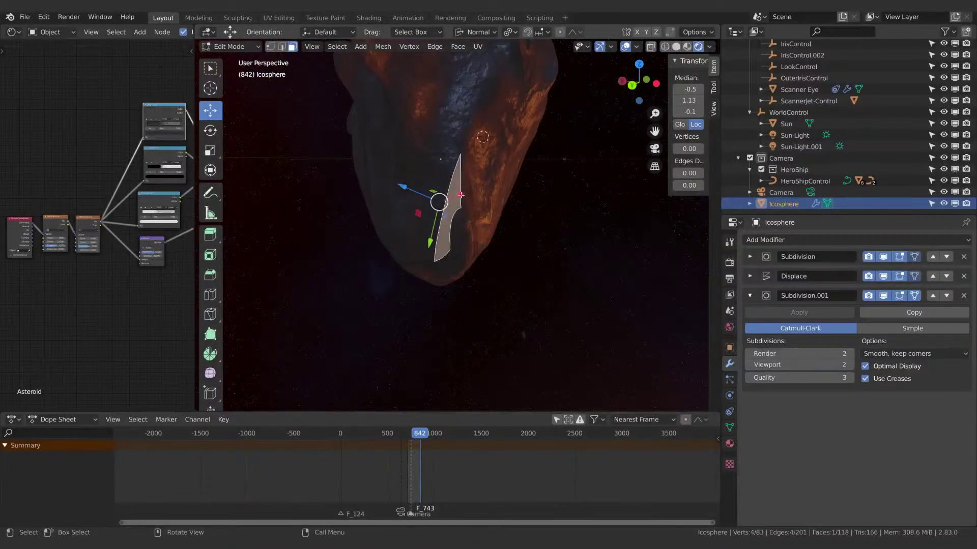
key(e)
key(Escape)
middle_drag(460, 195, 458, 203)
key(g)
click(464, 209)
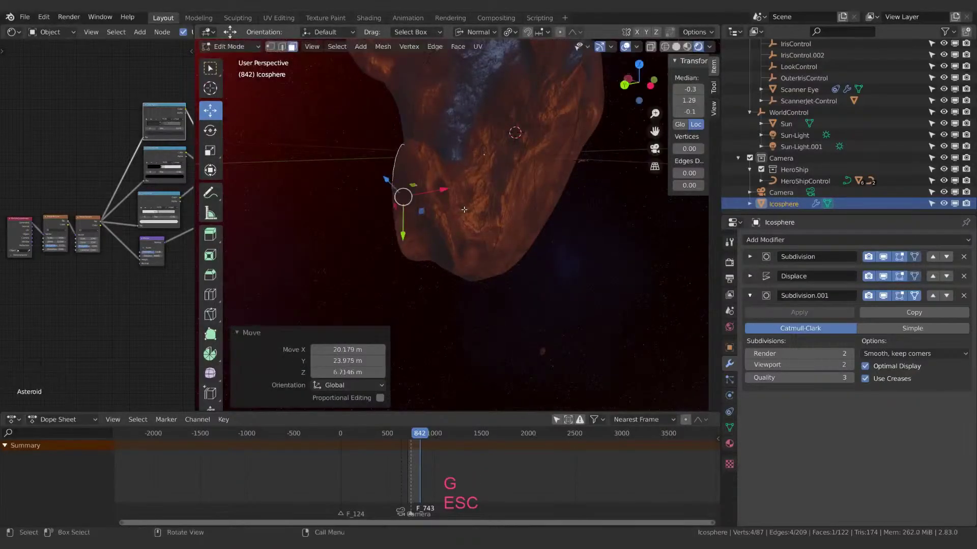
key(s)
click(456, 213)
Extrude two adjacent faces on the asteroid's lower side and move the extrusion into place.
middle_drag(457, 213, 444, 233)
click(404, 261)
shift+click(401, 237)
key(e)
key(Escape)
key(g)
click(450, 256)
Extrude three adjacent side faces, move them about 84 m in X, -32 m in Y and -11 m in Z, and scale down the end.
click(438, 222)
shift+middle_drag(529, 215, 541, 238)
click(500, 214)
shift+click(500, 231)
shift+click(472, 239)
key(e)
key(Escape)
key(g)
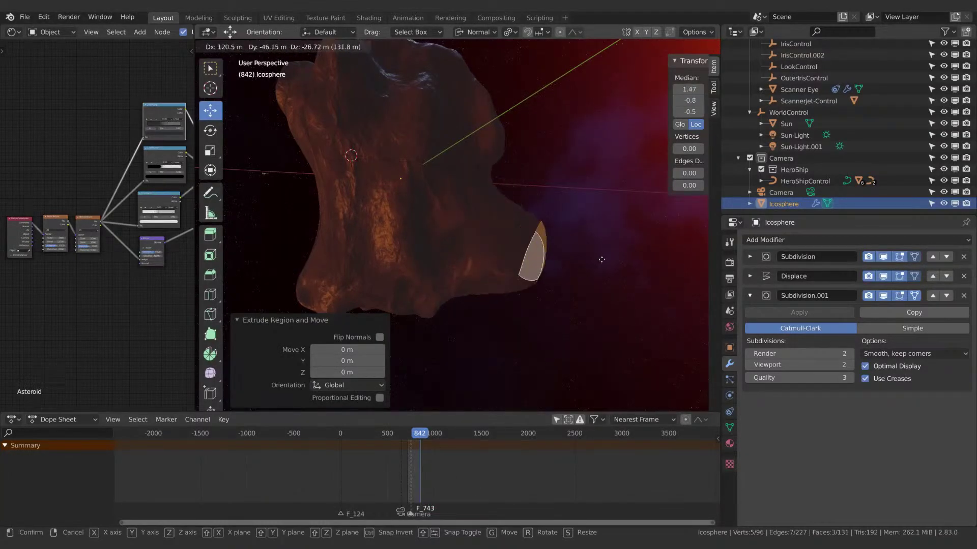
click(580, 260)
key(s)
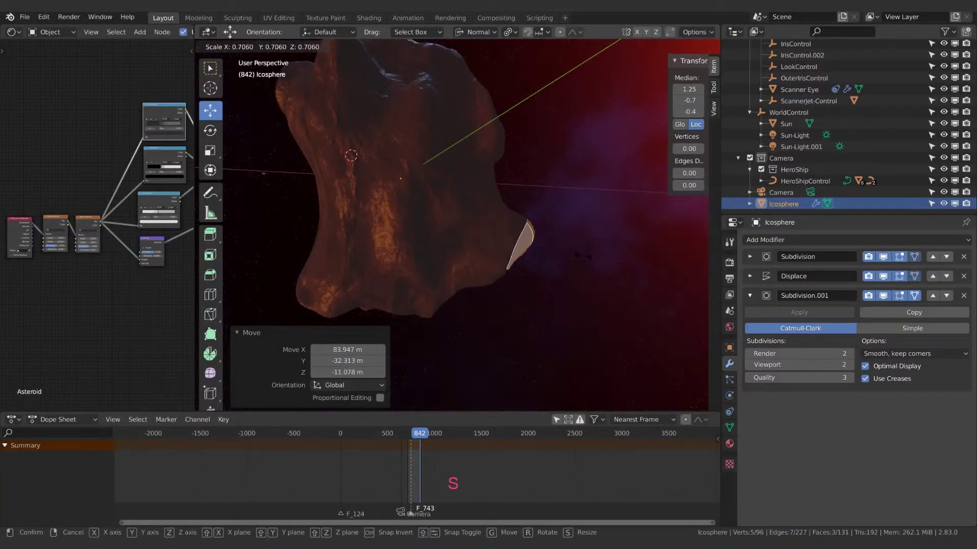
click(622, 268)
Inset the three end faces of the protrusion by about 0.057 m and move the inset faces.
key(i)
click(615, 267)
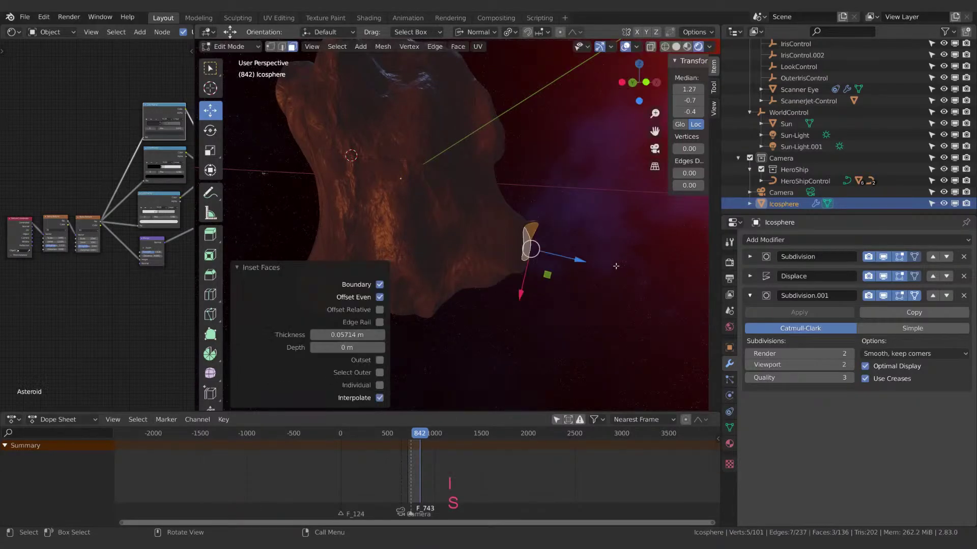
middle_drag(616, 266, 579, 267)
key(g)
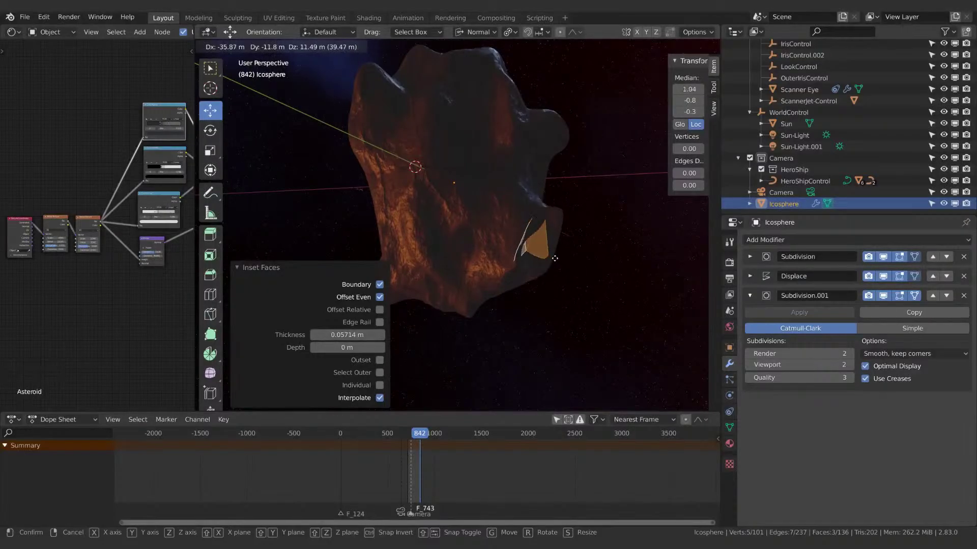
click(555, 258)
Rescale the inset end faces and check the protrusion in object mode.
middle_drag(554, 258, 460, 244)
key(s)
click(554, 250)
key(Tab)
key(Tab)
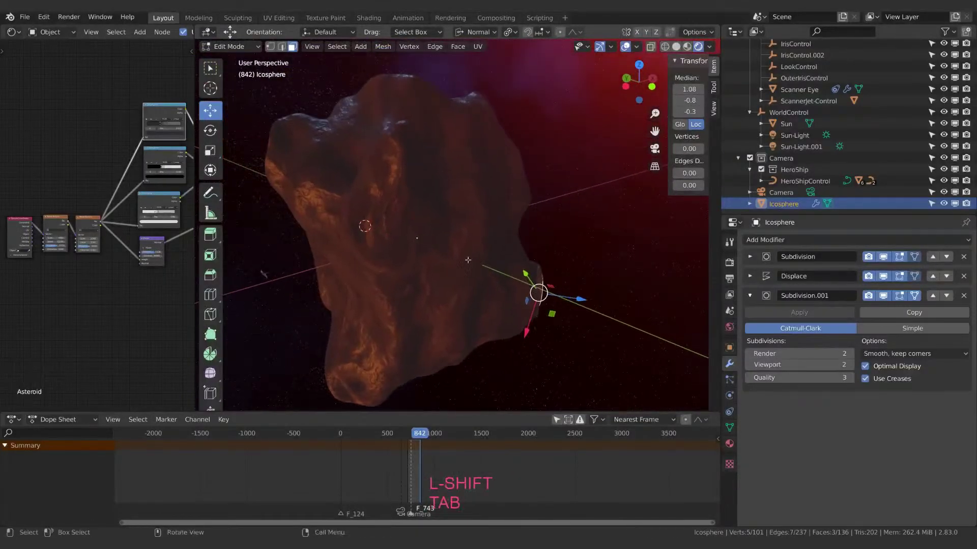
Inset a face in the middle of the asteroid's side and push it inward to form a hollow.
shift+click(459, 243)
key(i)
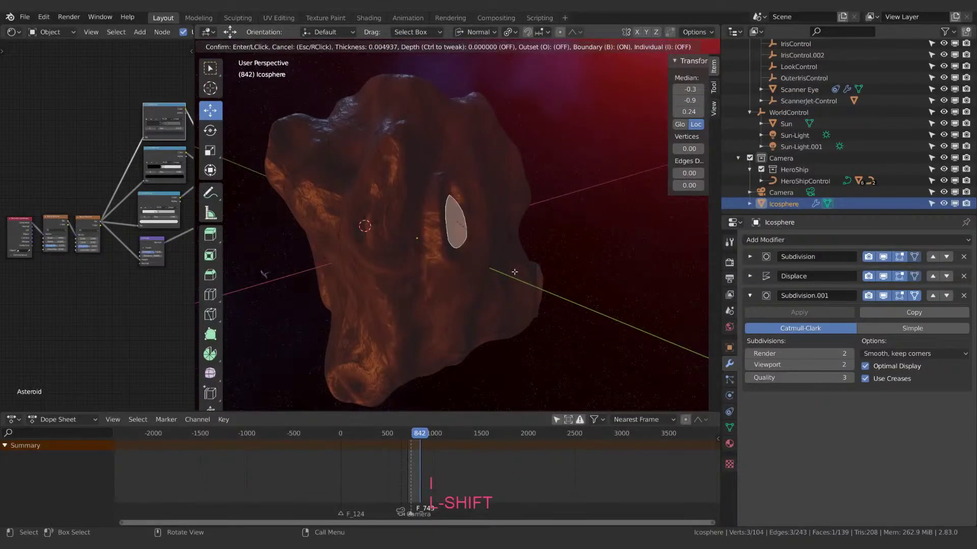
click(496, 244)
mouse_move(496, 244)
middle_down()
mouse_move(545, 231)
mouse_move(506, 230)
middle_up()
key(e)
click(533, 222)
Try a second inset on the hollow's inner face and rescale it.
key(i)
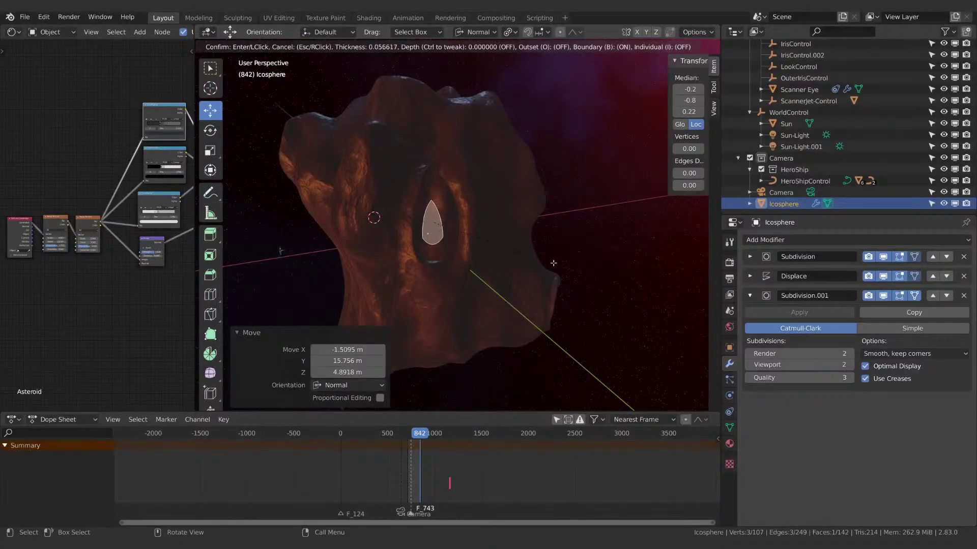
click(539, 259)
middle_drag(539, 259, 528, 292)
key(s)
click(543, 248)
key(Tab)
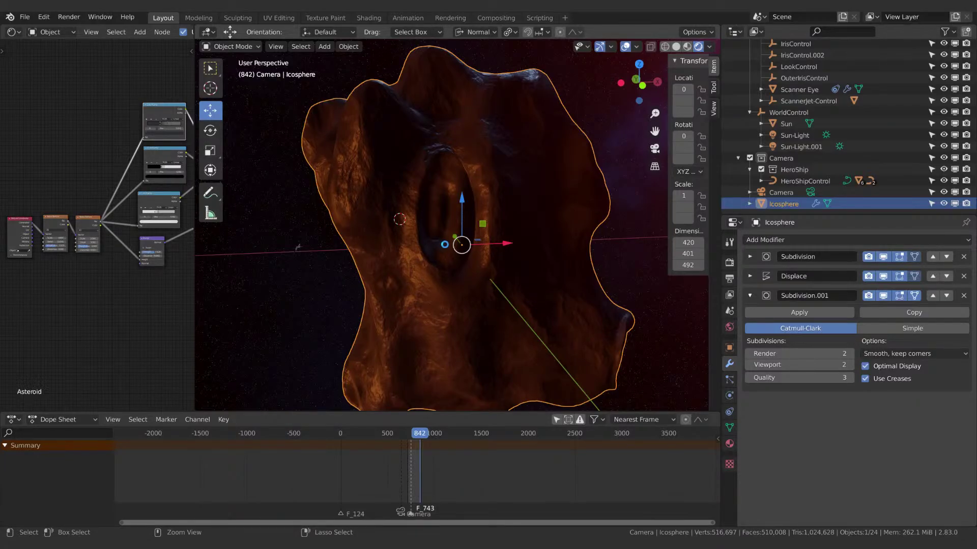
Undo the hollow's second inset and move the first inset face outward along its normal.
key(Tab)
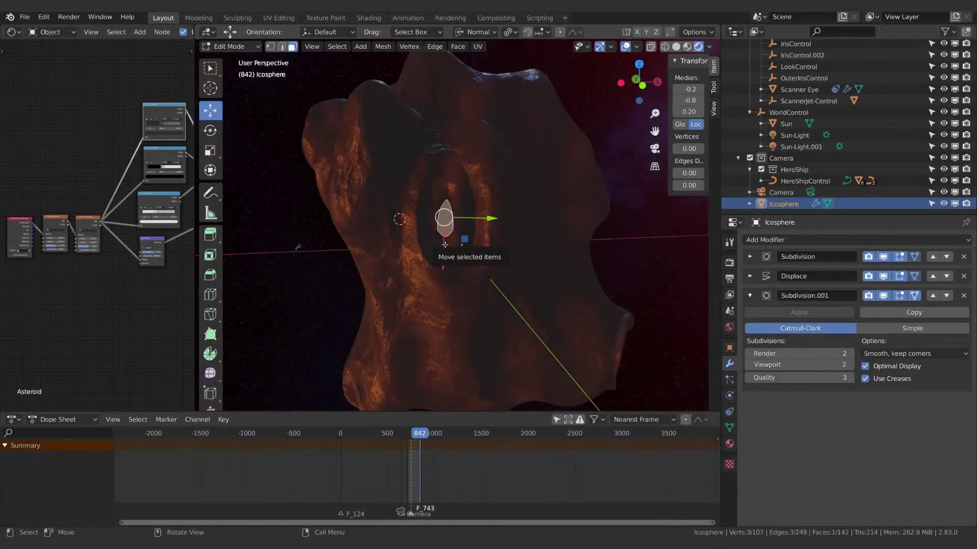
middle_drag(381, 282, 488, 289)
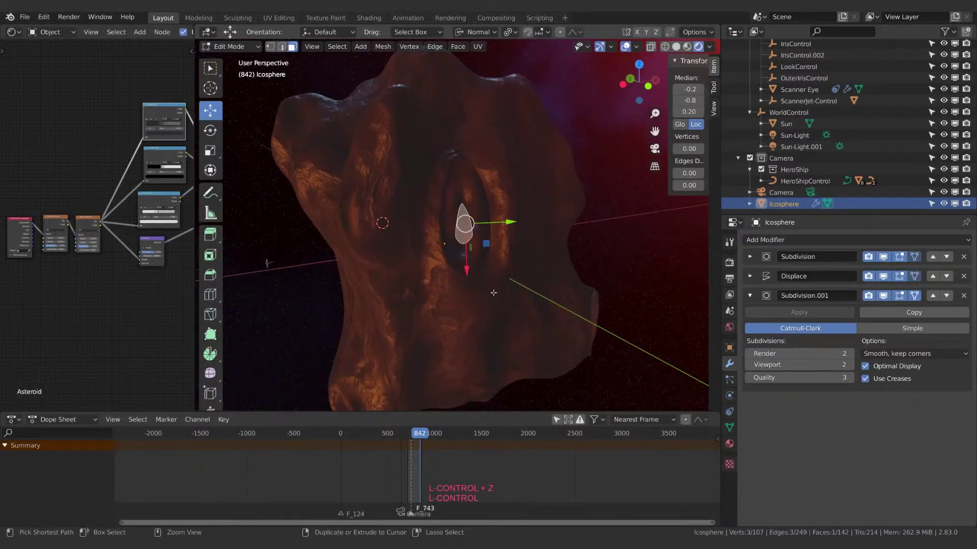
key(g)
key(z)
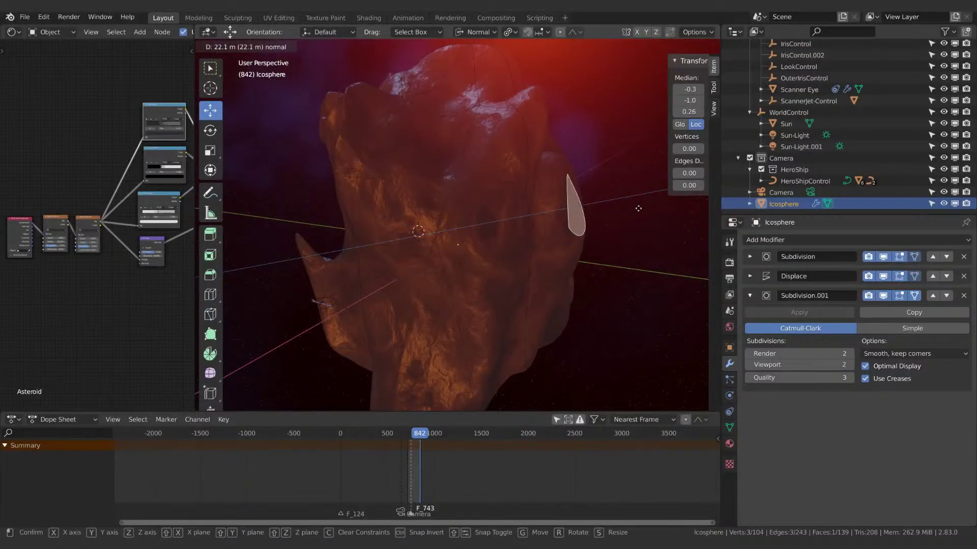
click(590, 282)
Inset a face on the asteroid's dark side, extrude it in place and scale the new face to 0.393.
shift+middle_drag(590, 282, 568, 288)
click(555, 264)
key(i)
click(583, 281)
key(e)
key(Escape)
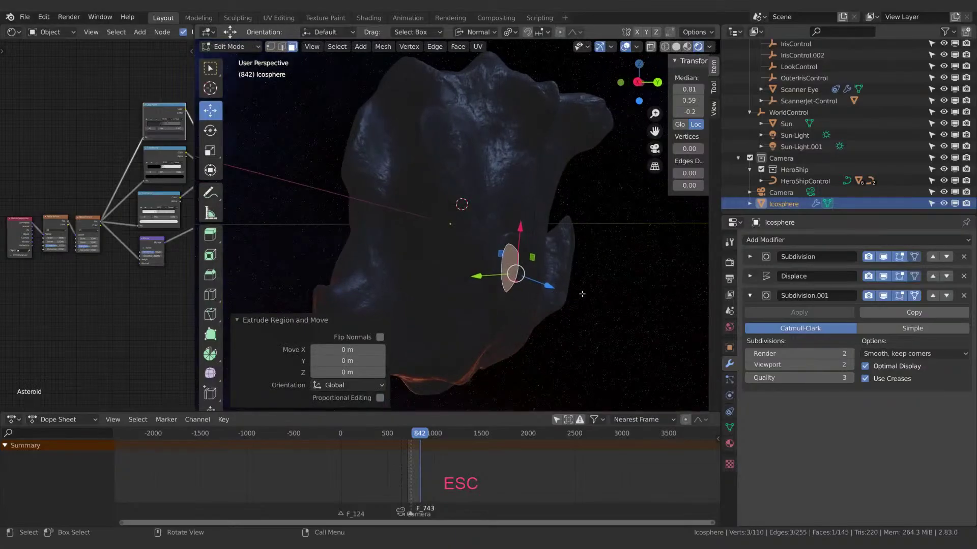
key(s)
click(542, 280)
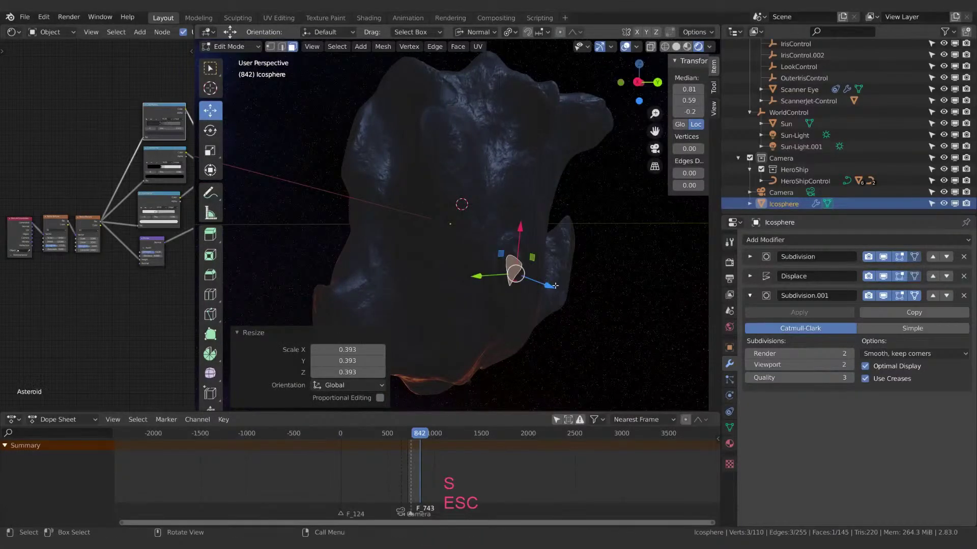
Push the scaled face inward along its normal to form a cavity and check it in object mode.
key(e)
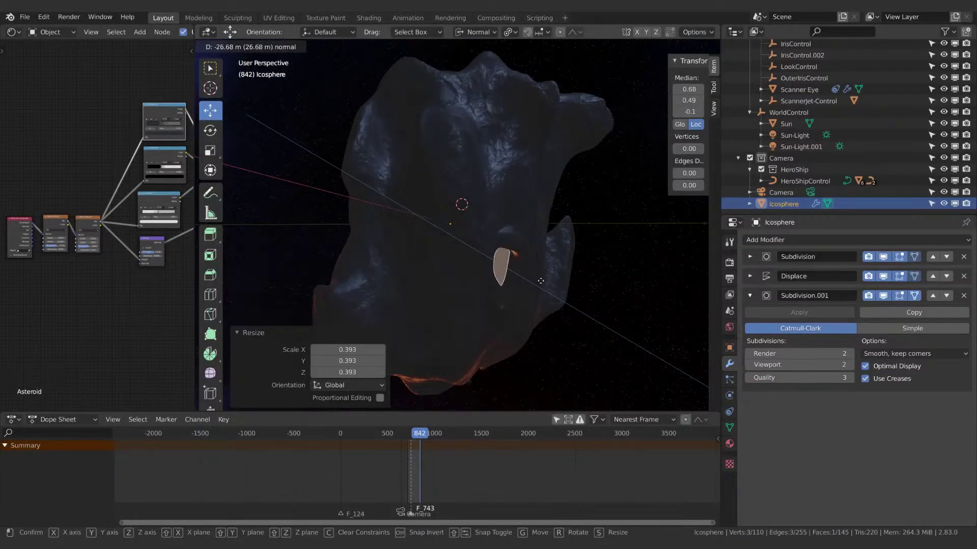
click(548, 281)
middle_drag(549, 281, 548, 281)
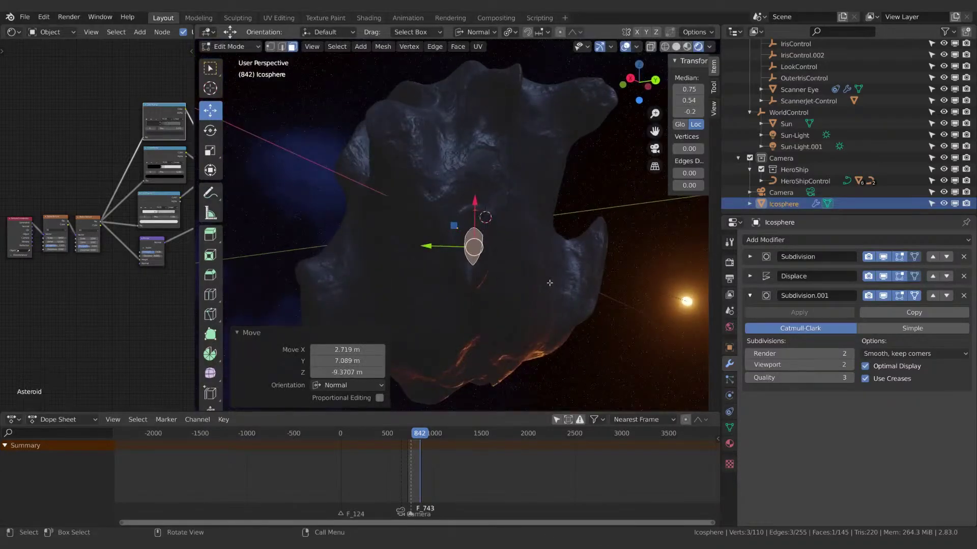
key(Tab)
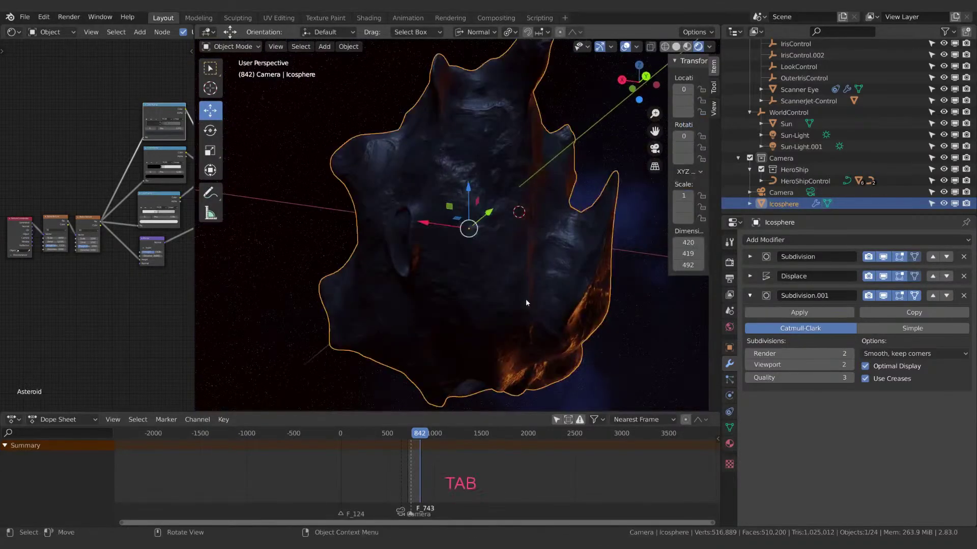
middle_drag(526, 302, 554, 303)
Inset a face near the asteroid's upper edge by about 0.08 m and extrude it in place.
key(Tab)
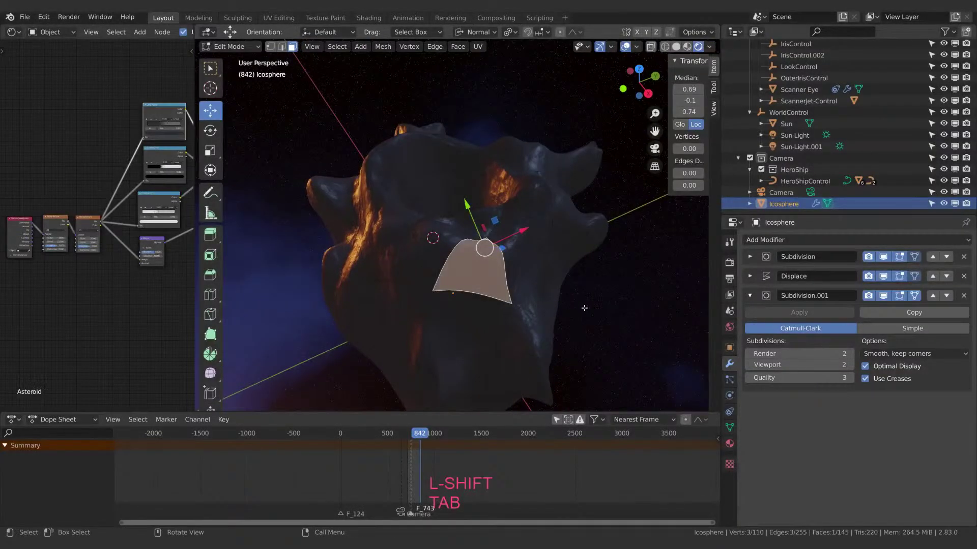
key(i)
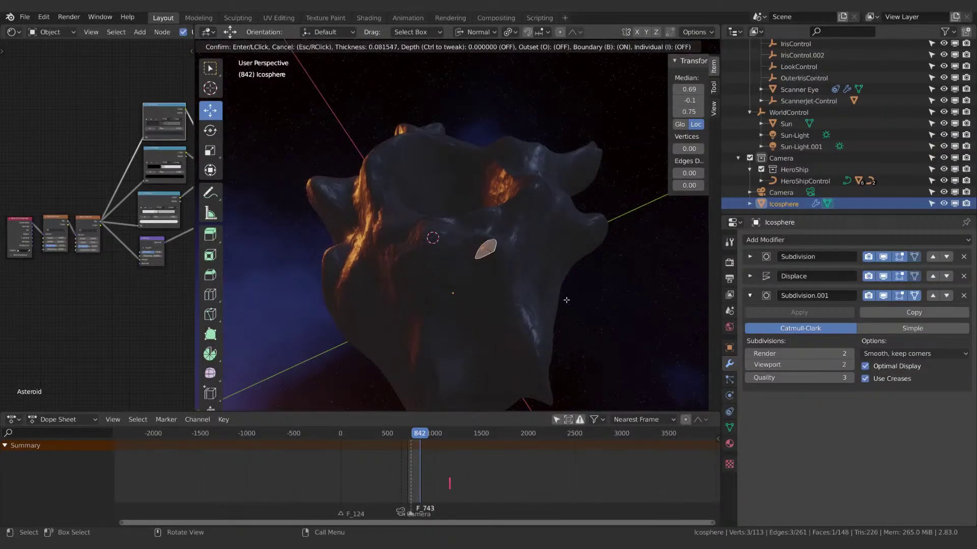
click(568, 300)
key(e)
key(Escape)
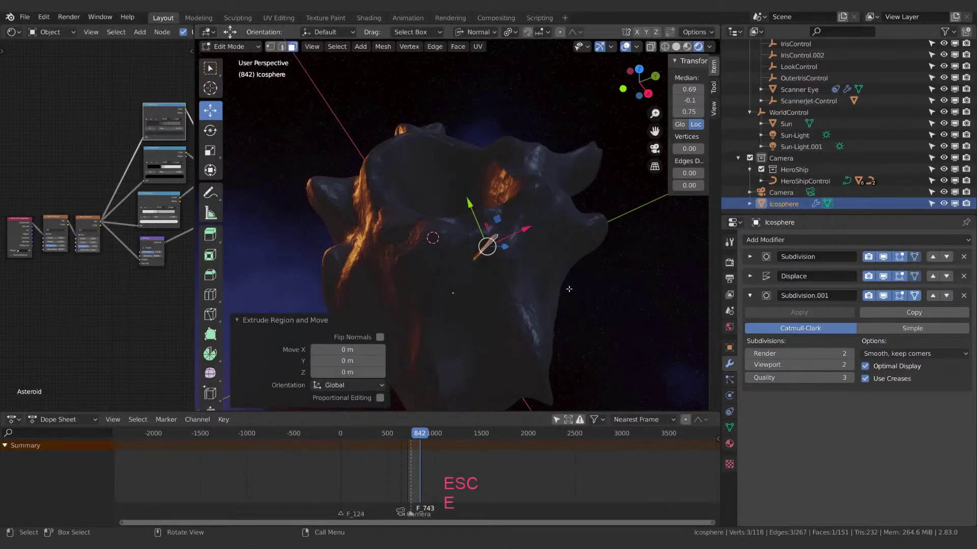
Push the extruded face inward along its normal, scale it down and check the cavity in object mode.
key(g)
key(z)
click(566, 298)
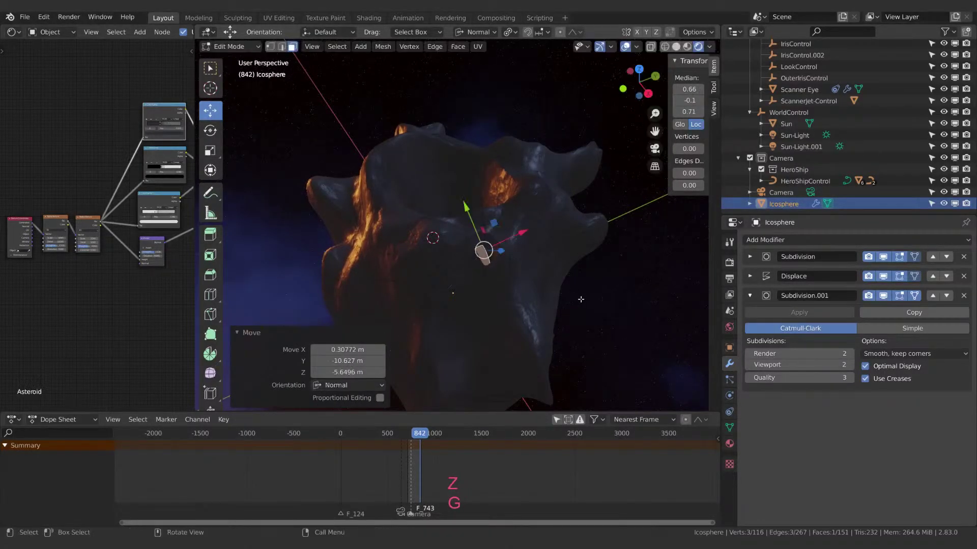
key(s)
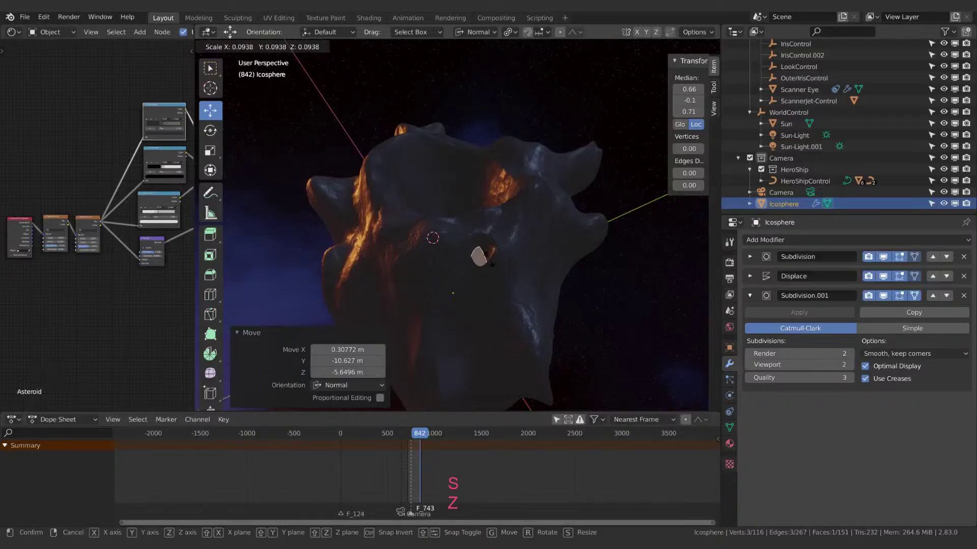
click(501, 272)
key(Tab)
scroll(535, 286, up, 2)
middle_drag(535, 286, 535, 263)
Turn off Subdivision.001's edit-mode display and scale up the cavity's innermost face.
key(Tab)
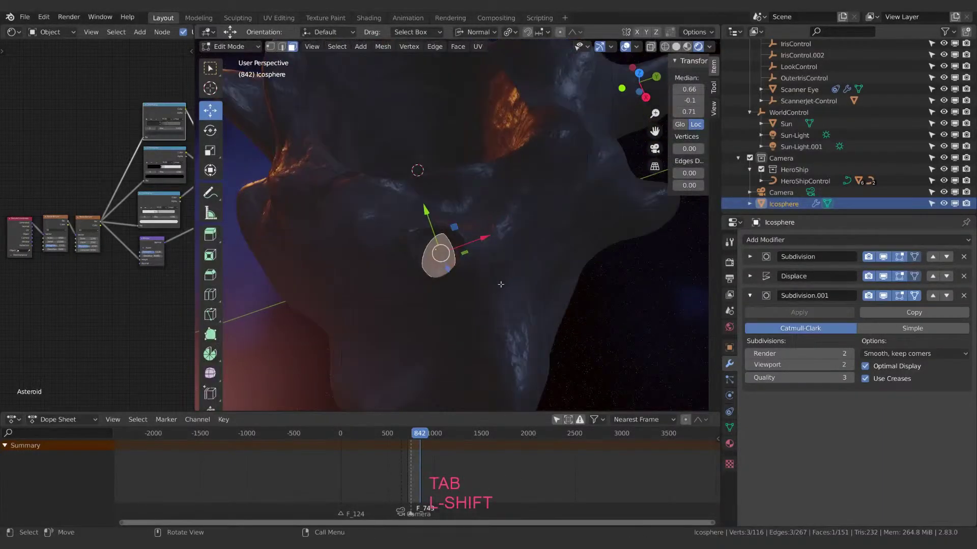
key(Tab)
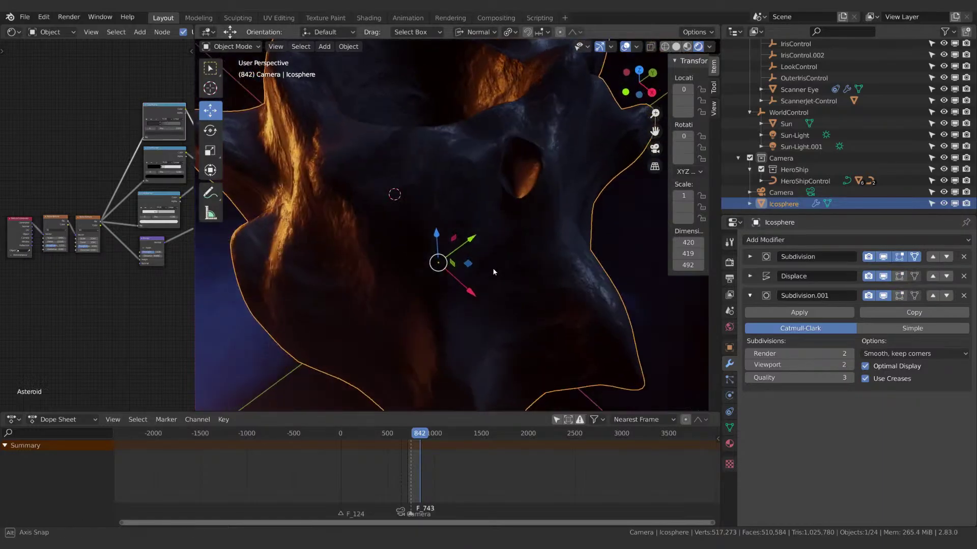
key(Tab)
shift+middle_drag(530, 262, 459, 252)
key(s)
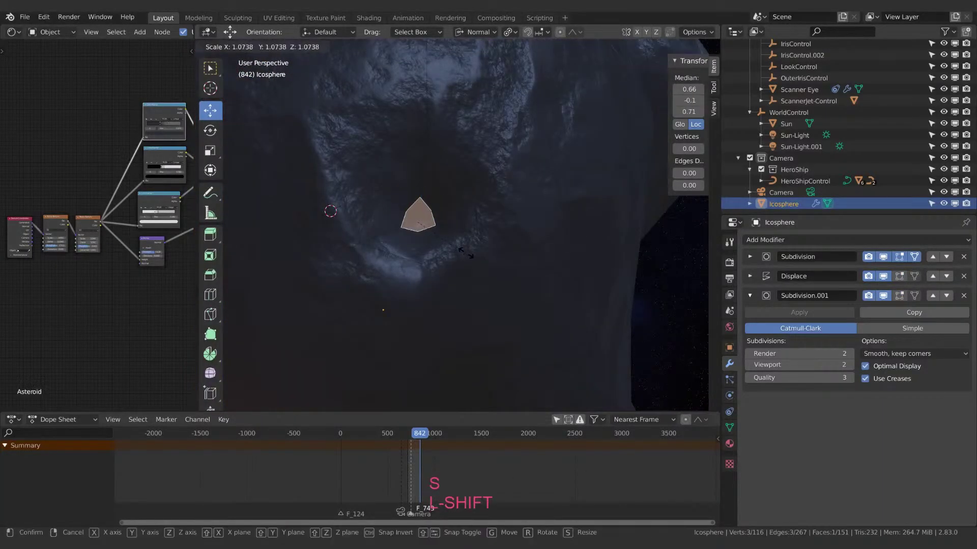
click(506, 260)
Select the ring of faces around the cavity's innermost face and scale it to 2.501.
alt+click(438, 253)
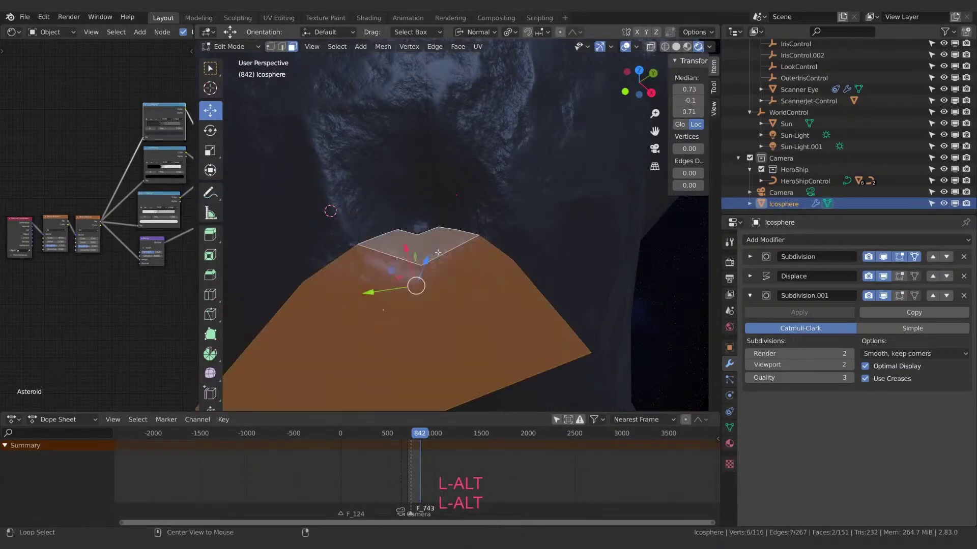
alt+click(472, 235)
key(s)
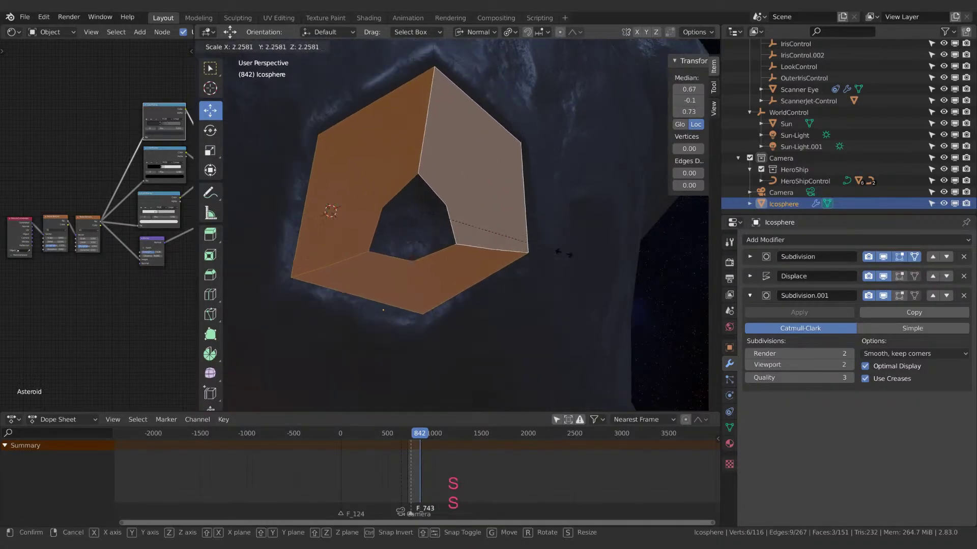
click(526, 253)
scroll(525, 252, down, 8)
middle_drag(486, 270, 529, 257)
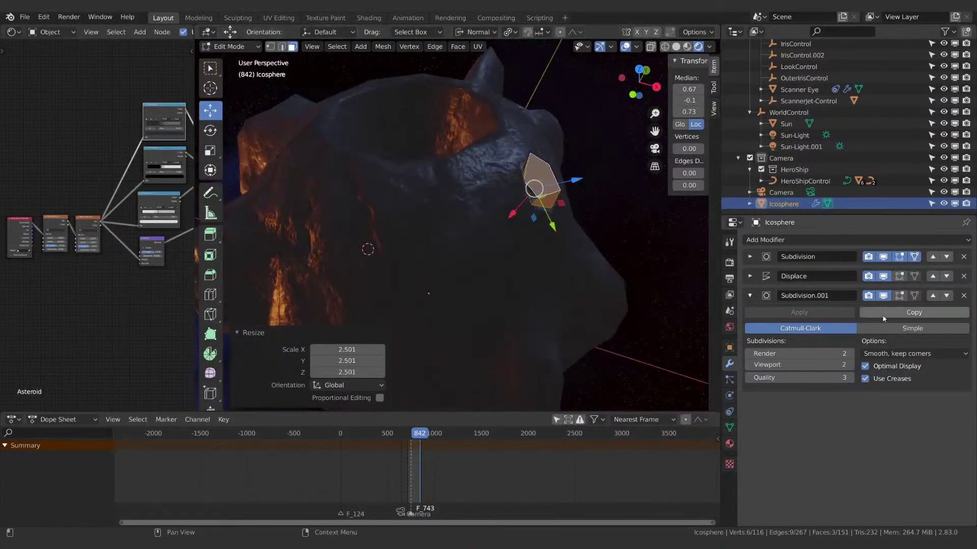
Turn Subdivision.001's edit-mode display back on and scale down the selected ring of faces.
click(899, 296)
middle_drag(419, 279, 552, 255)
scroll(552, 252, down, 5)
key(s)
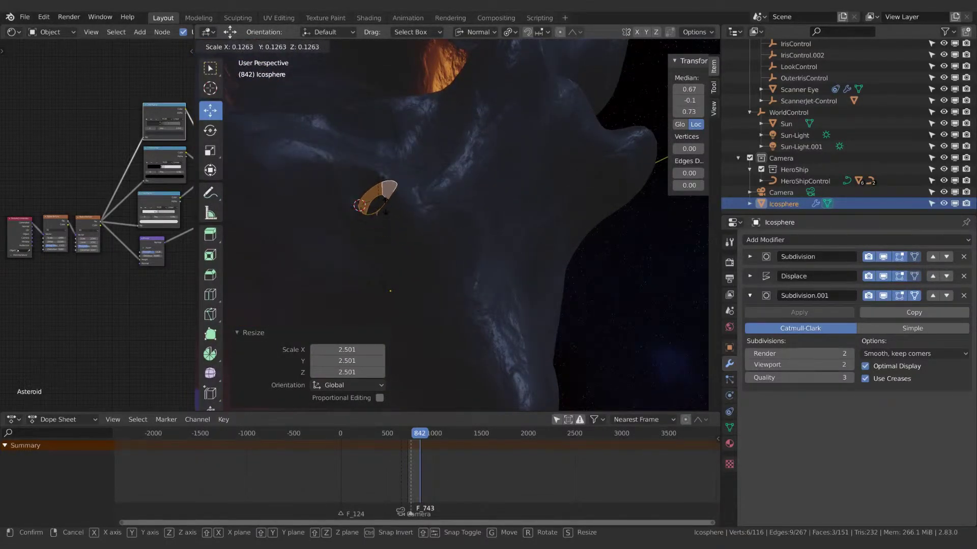
click(394, 211)
Check the cavity in object mode and select its innermost face in edit mode.
key(Tab)
middle_drag(443, 237, 484, 272)
key(Tab)
scroll(505, 279, up, 2)
click(444, 270)
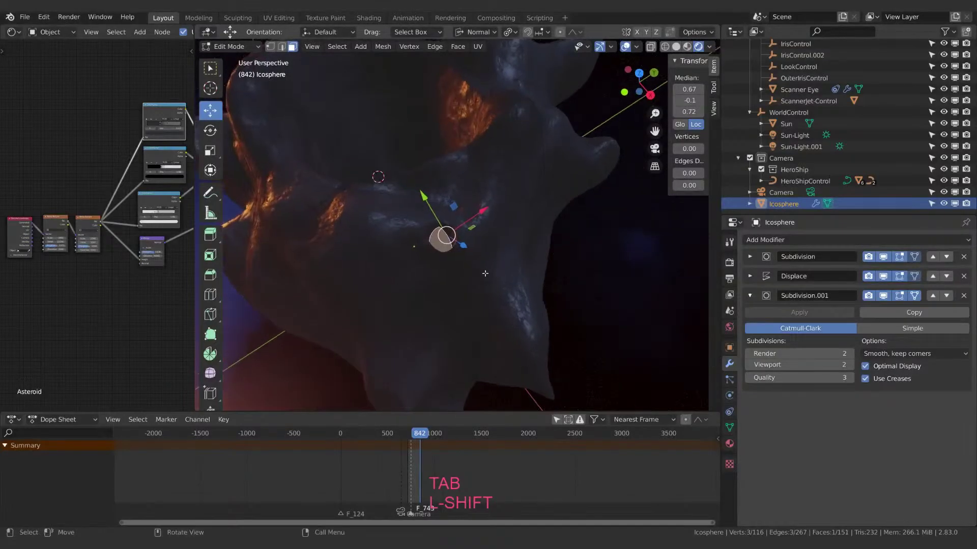
Try to move the cavity's innermost face outward along its normal.
key(g)
key(z)
click(488, 266)
key(s)
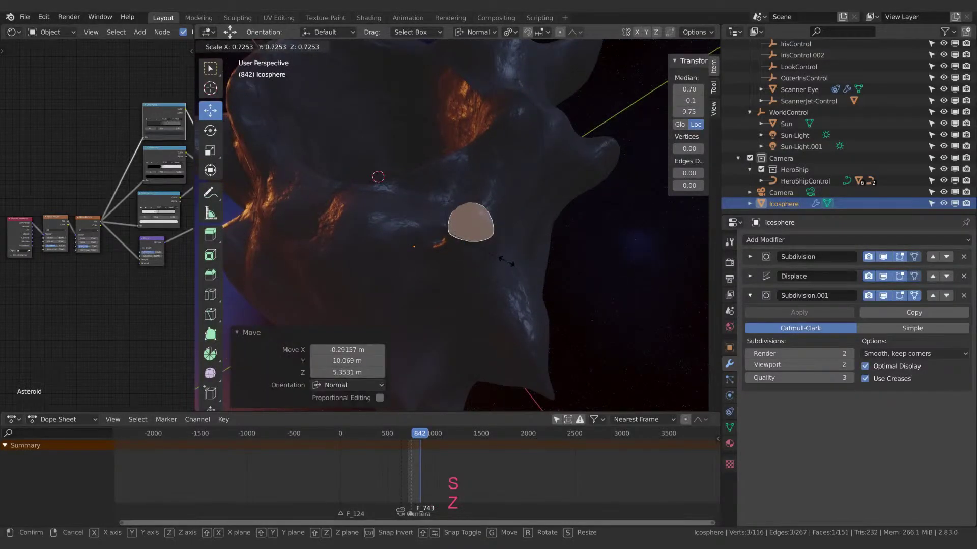
key(Escape)
key(ctrl+z)
Undo the last move and try scaling the cavity's innermost face to 0.213.
key(s)
key(z)
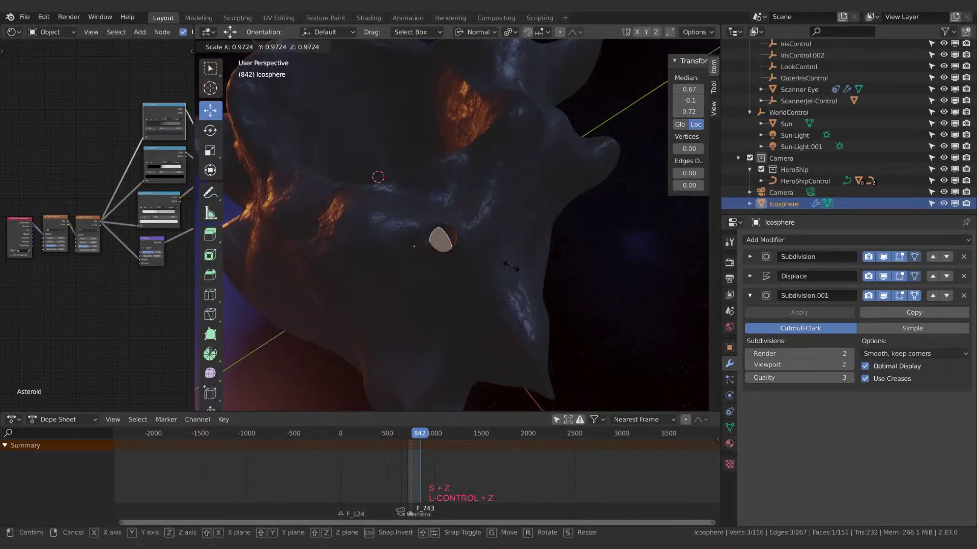
click(464, 244)
middle_drag(464, 243, 511, 257)
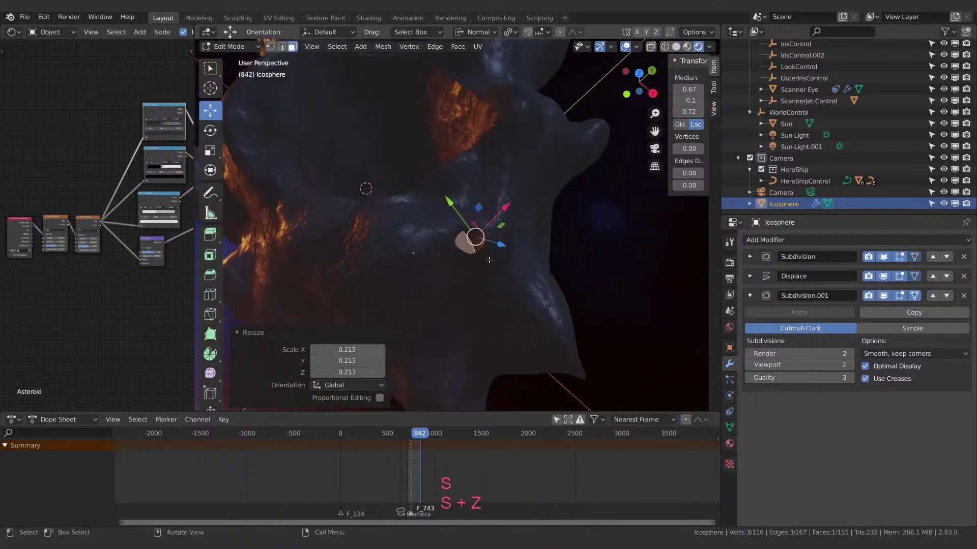
Try to move the cavity's innermost face along its normal X axis and scale it again.
key(g)
key(x)
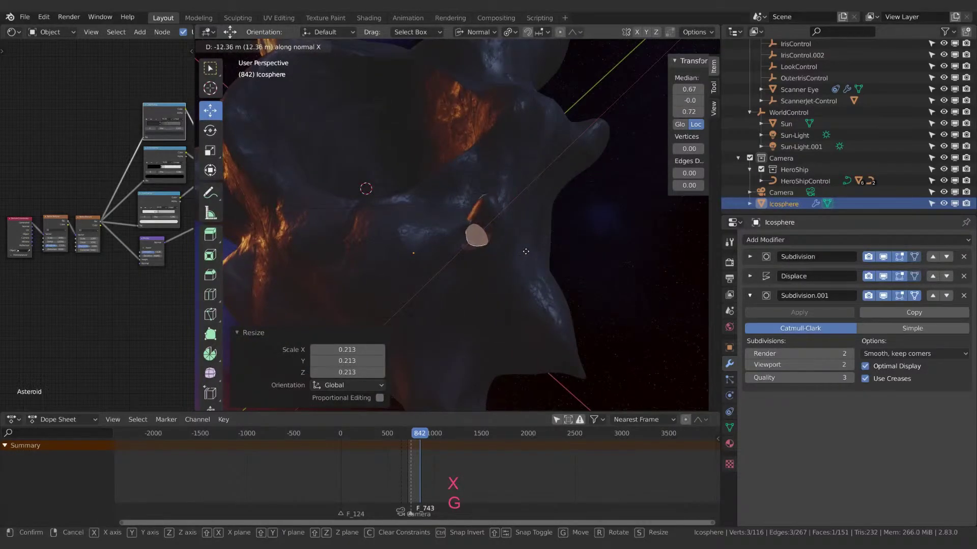
click(509, 270)
middle_drag(509, 270, 495, 256)
key(s)
click(506, 242)
Undo the recent move and scale edits to the cavity's innermost face and surrounding ring.
key(ctrl+z)
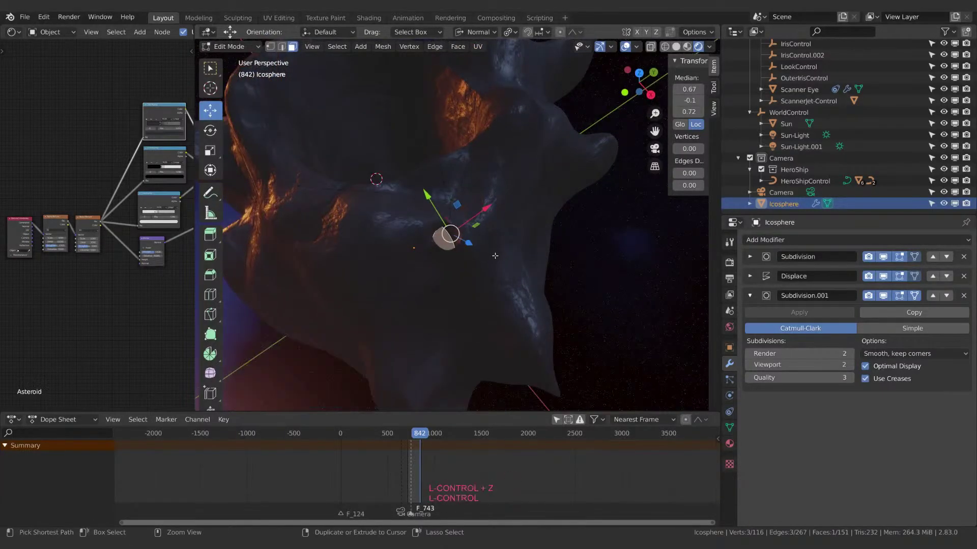
key(ctrl+z)
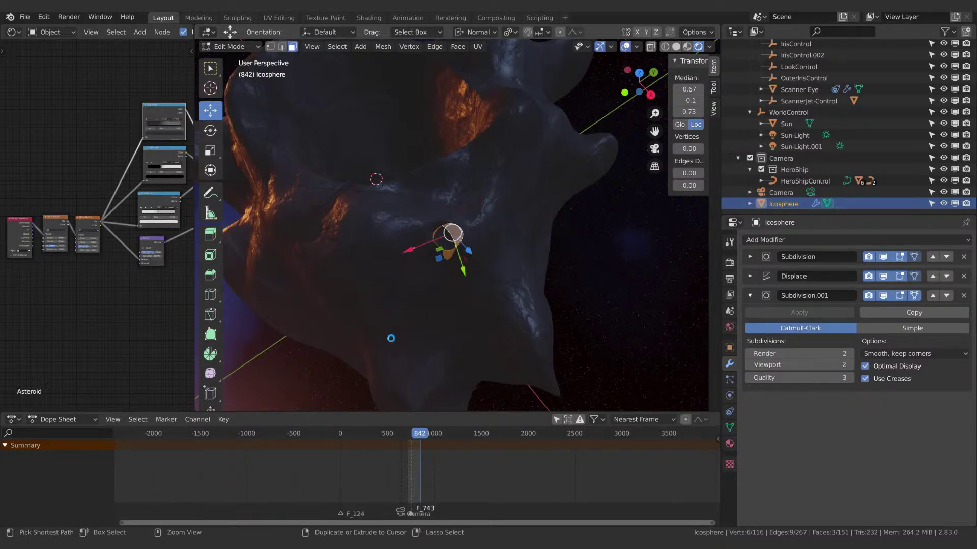
key(ctrl+z)
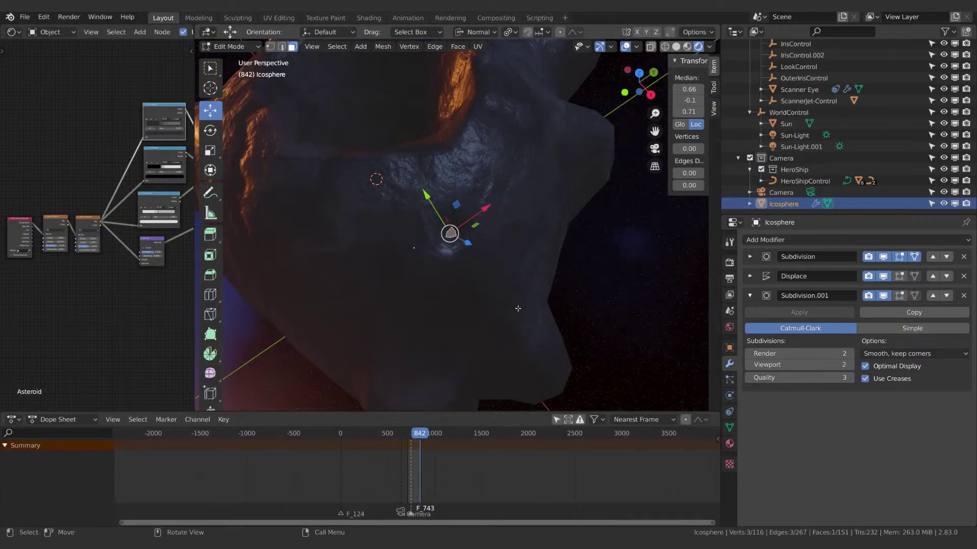
Move the cavity's innermost face outward along its normal, check it in object mode, and turn on Subdivision.001's edit-mode and cage display.
key(Tab)
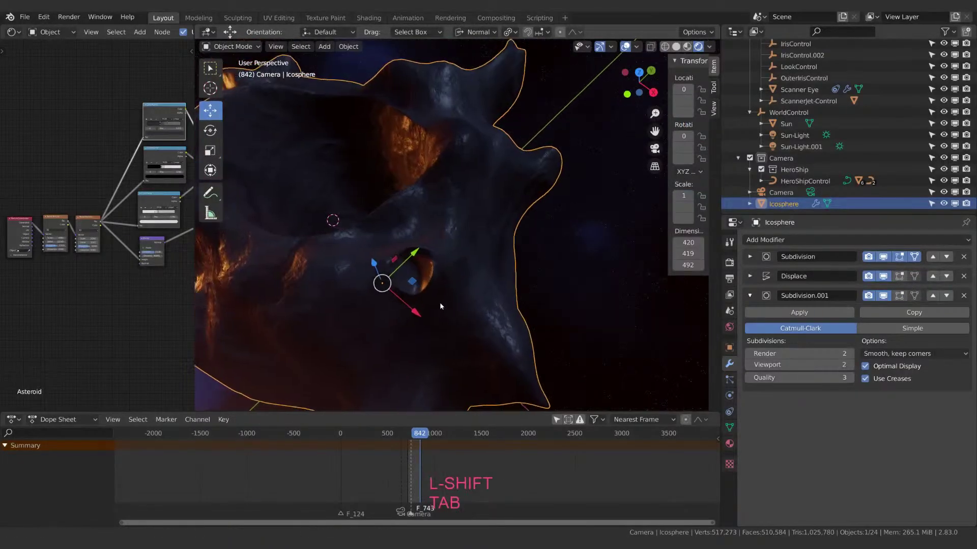
key(Tab)
middle_drag(440, 307, 470, 289)
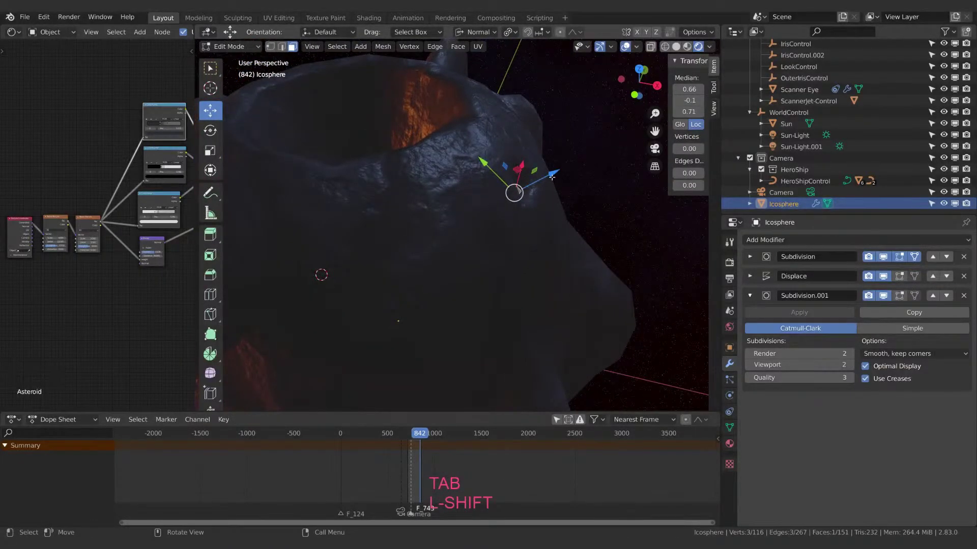
drag(550, 175, 595, 154)
key(Tab)
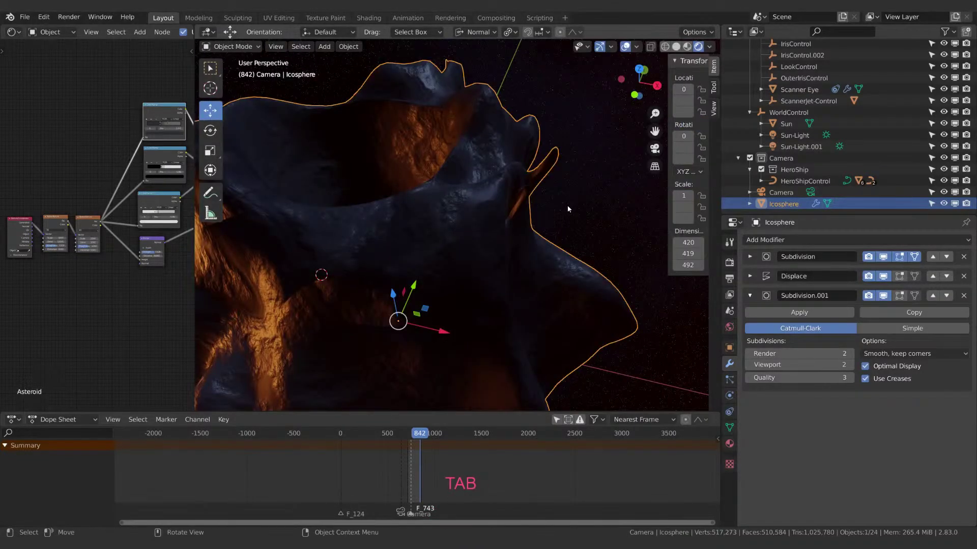
middle_drag(568, 209, 539, 203)
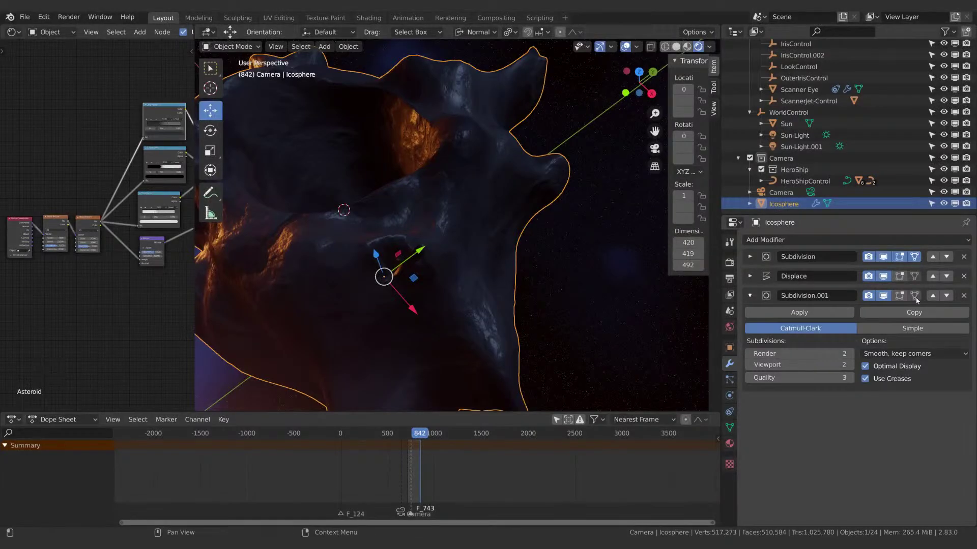
middle_drag(626, 285, 611, 215)
key(Tab)
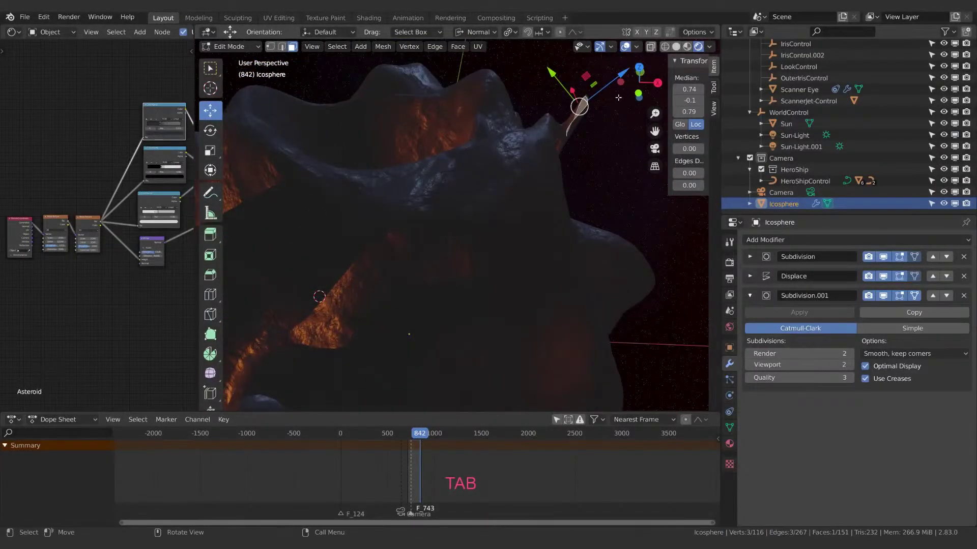
Adjust the position of the protruding face near the cavity and scale it to -0.306.
mouse_move(619, 76)
mouse_down()
mouse_move(604, 88)
mouse_move(595, 56)
mouse_up()
middle_drag(595, 56, 469, 138)
key(ctrl+z)
key(z)
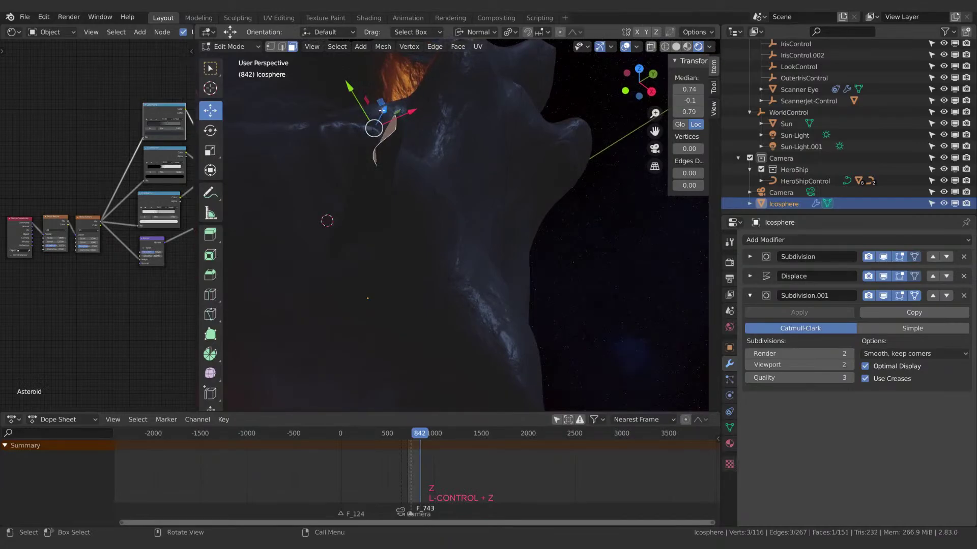
mouse_move(382, 110)
mouse_down()
mouse_move(371, 195)
mouse_move(396, 118)
mouse_up()
middle_drag(395, 118, 577, 191)
key(s)
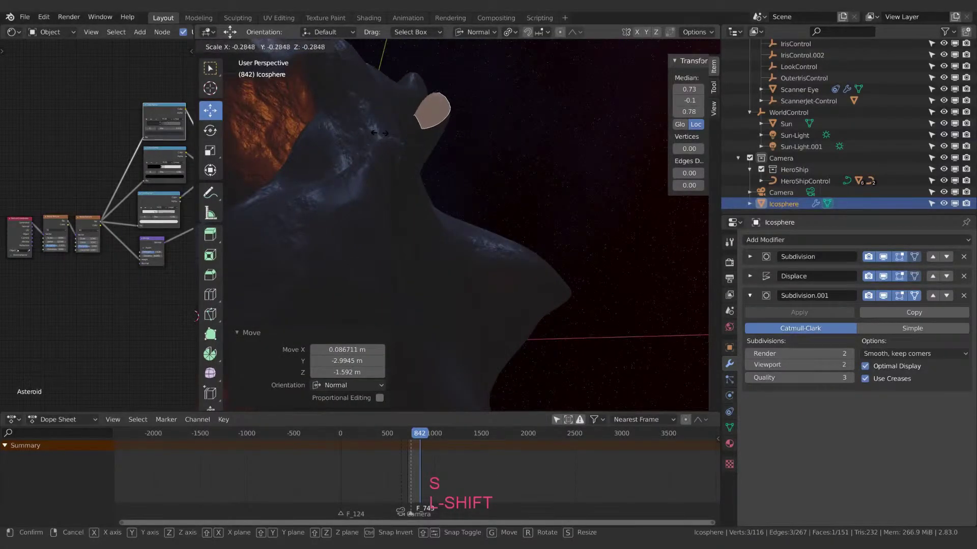
click(509, 153)
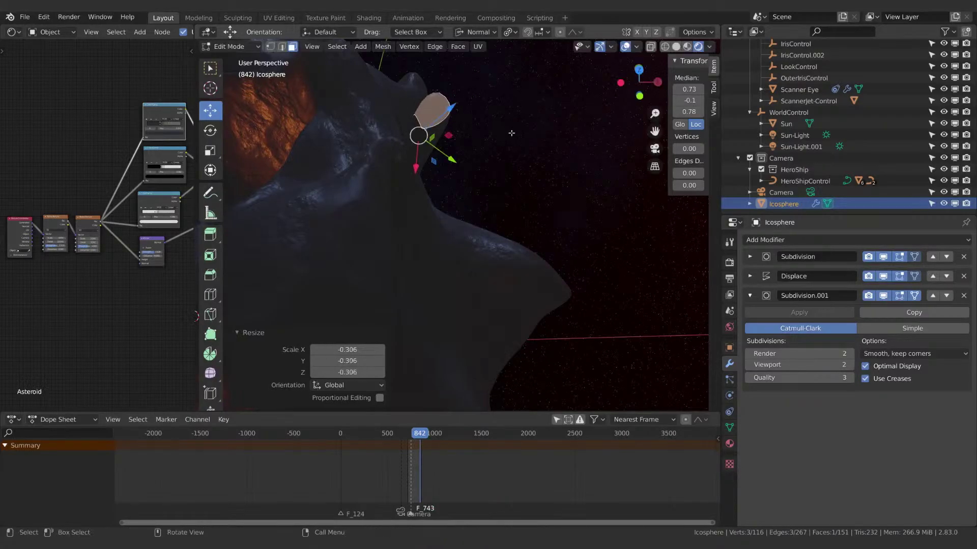
Delete the scaled face at the protrusion's tip and turn off Subdivision.001's edit-mode and cage display.
shift+middle_drag(577, 120, 540, 96)
key(x)
click(459, 154)
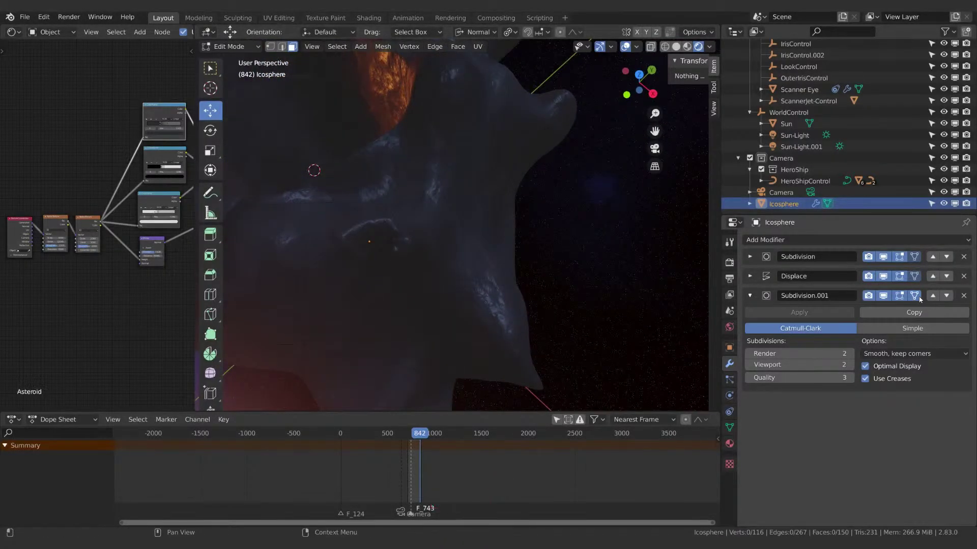
middle_drag(478, 203, 488, 211)
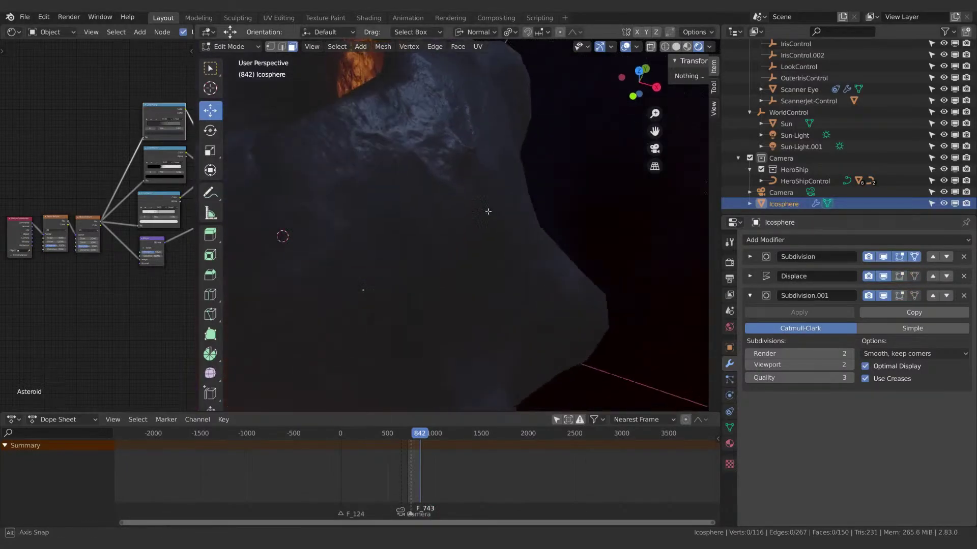
Select the border loop of the small hole in edge mode and delete its edges.
click(470, 172)
scroll(481, 153, up, 3)
shift+middle_drag(537, 89, 505, 217)
click(452, 252)
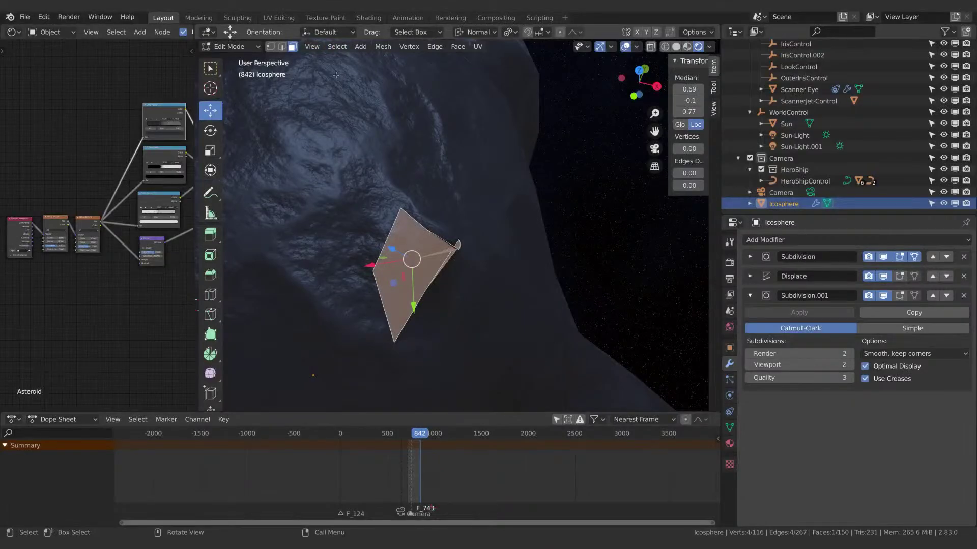
click(282, 46)
alt+click(455, 249)
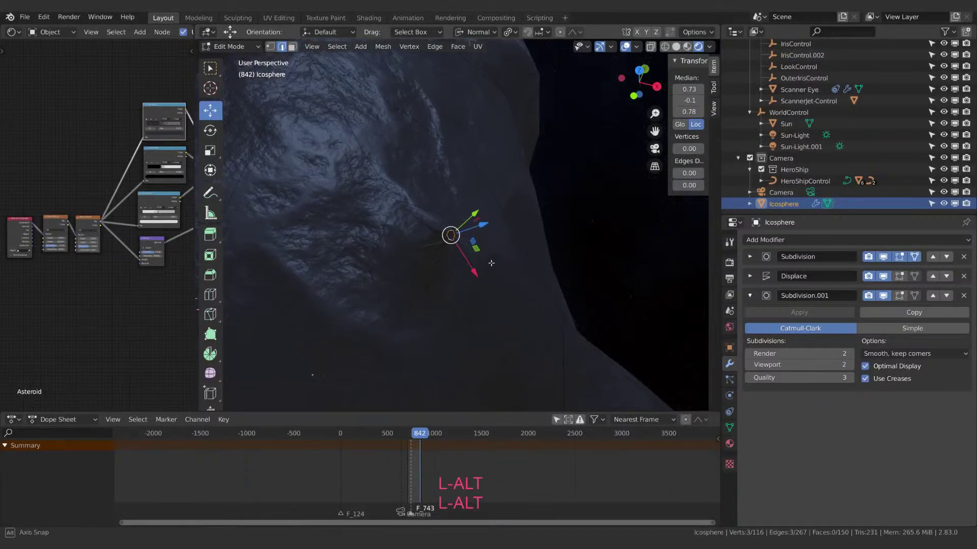
key(x)
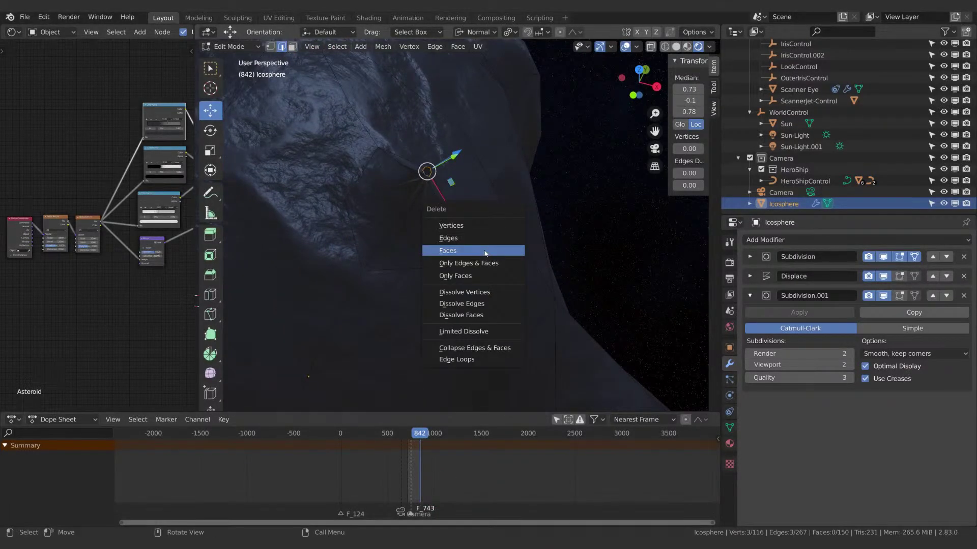
click(484, 238)
Try to fill the opening with a face between selected border edges, and undo the attempt.
shift+click(420, 190)
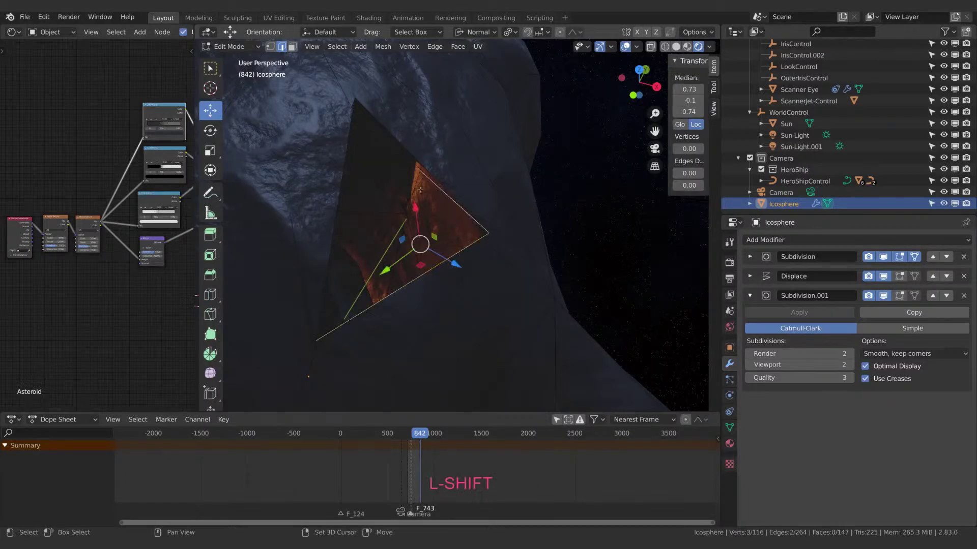
shift+click(379, 123)
shift+click(438, 269)
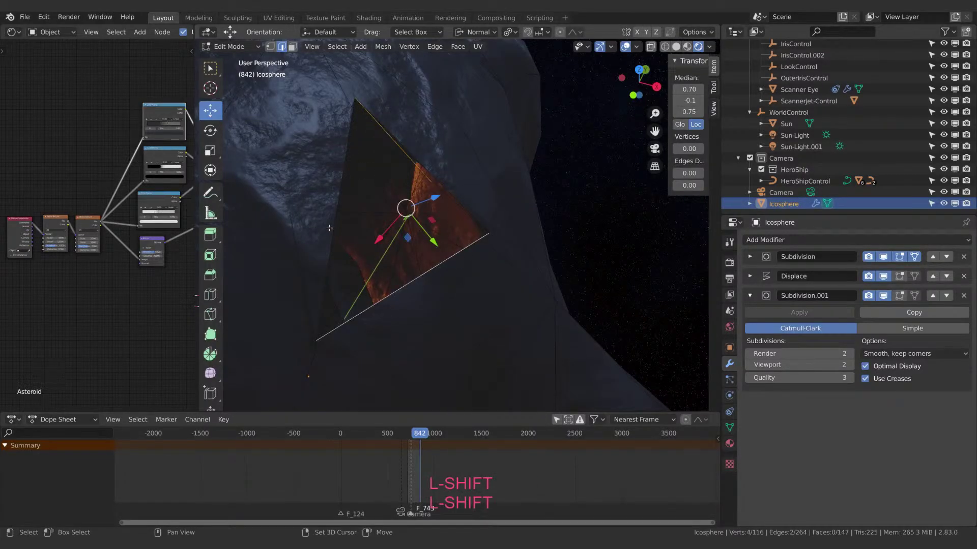
key(f)
middle_drag(432, 276, 330, 214)
key(ctrl+z)
key(ctrl+z)
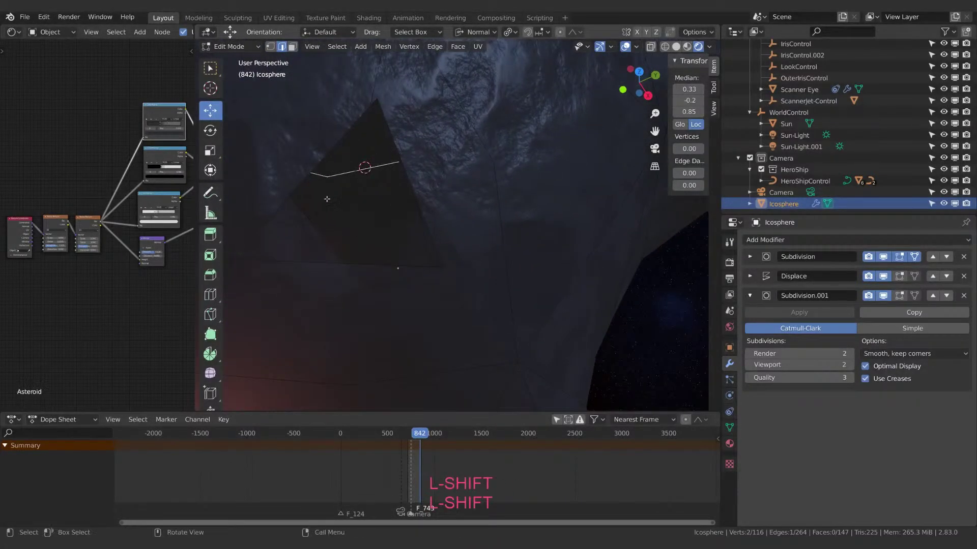
Switch to vertex selection, select the single vertex at the triangular opening's apex, and delete it.
click(349, 202)
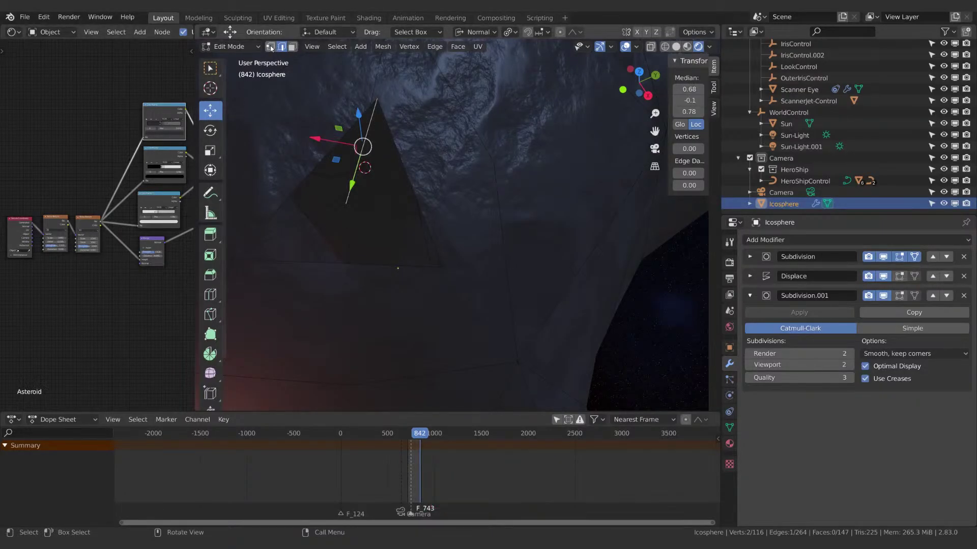
shift+click(376, 101)
shift+middle_drag(368, 129, 444, 101)
shift+click(432, 103)
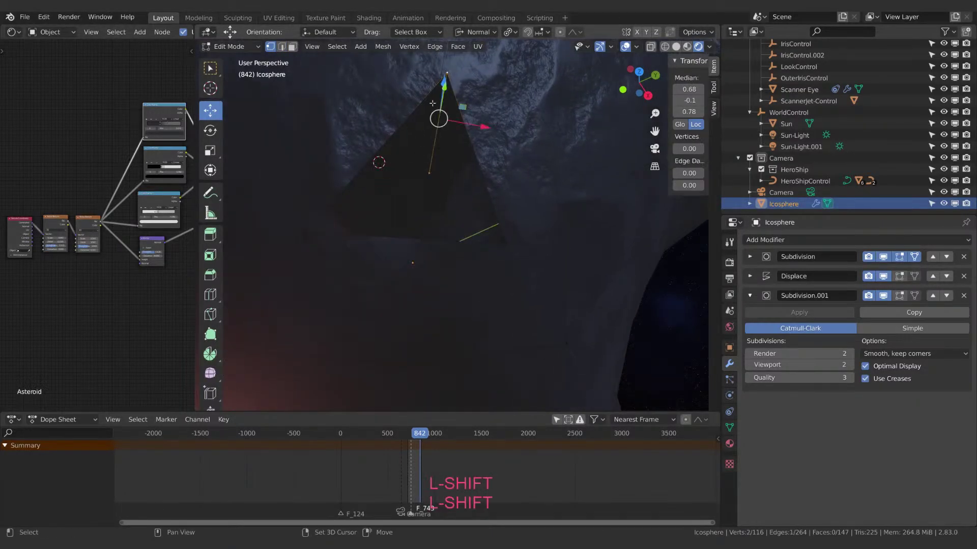
shift+click(313, 233)
middle_drag(312, 233, 490, 239)
click(498, 173)
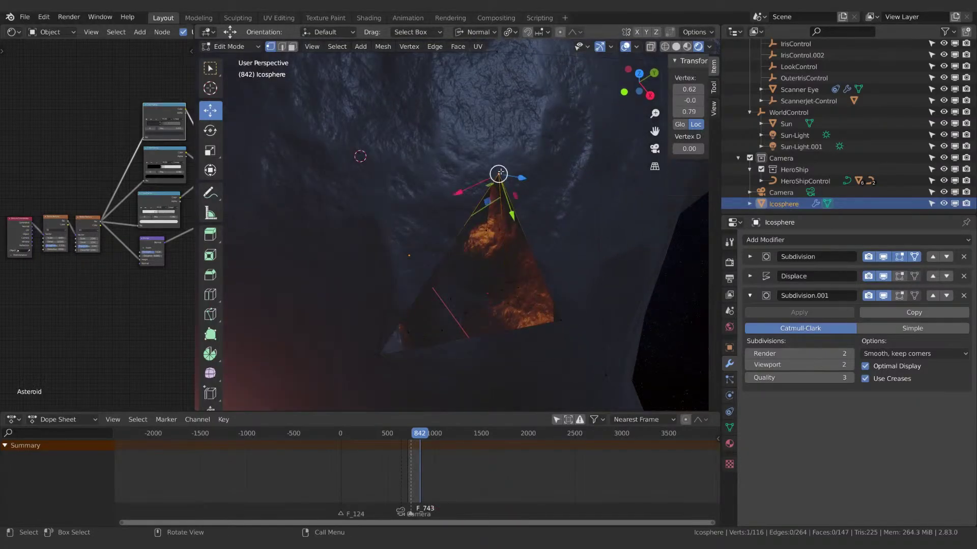
key(x)
click(499, 159)
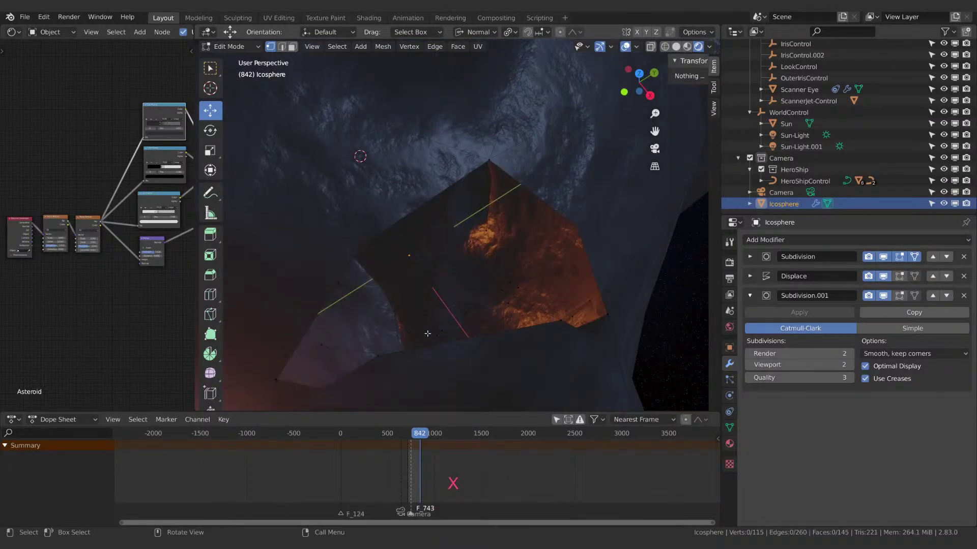
Turn off the edit-mode and cage display of the first Subdivision modifier.
click(377, 353)
middle_drag(378, 353, 402, 275)
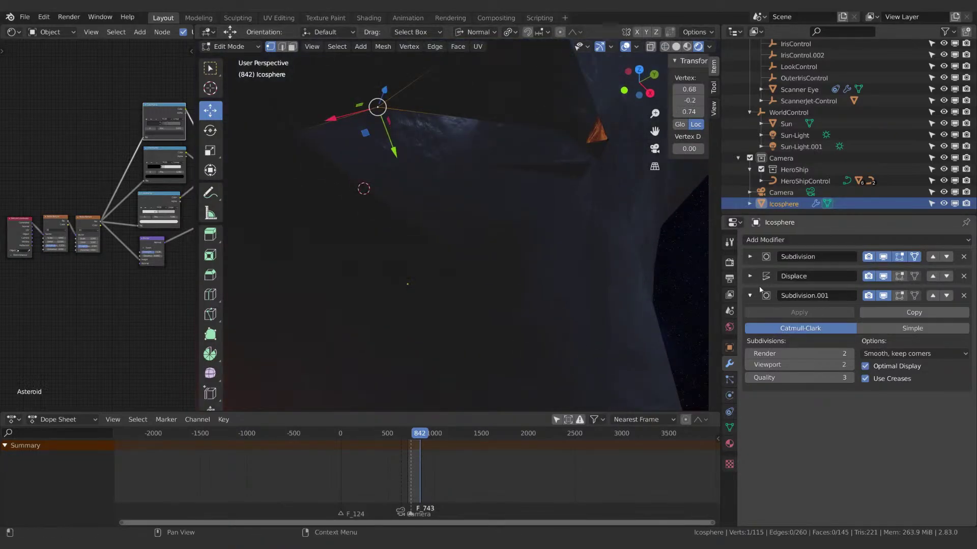
click(914, 257)
click(899, 257)
shift+middle_drag(513, 206, 545, 232)
Select the three leftover vertices inside the opening and delete them.
scroll(533, 266, down, 2)
click(482, 179)
scroll(578, 227, up, 1)
scroll(545, 232, up, 2)
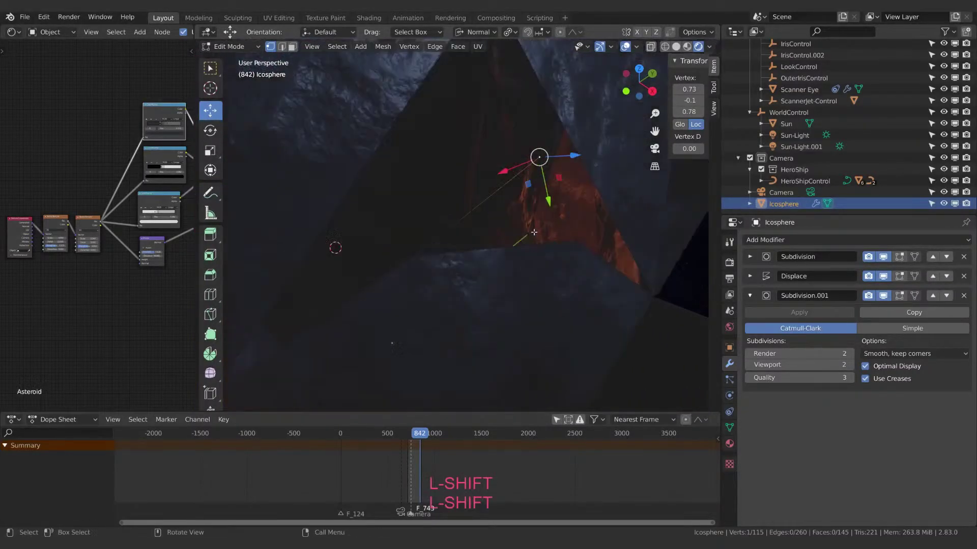
shift+middle_drag(584, 198, 550, 229)
shift+click(457, 245)
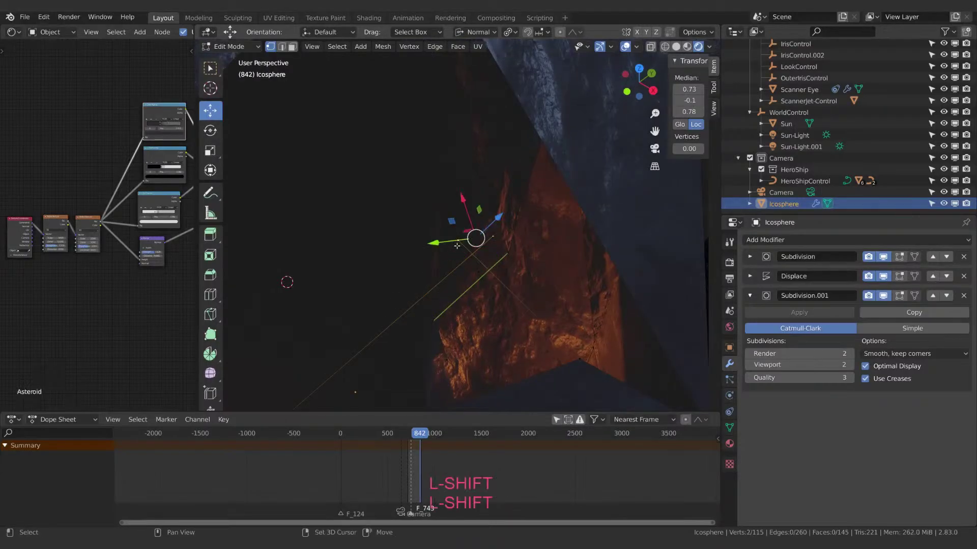
shift+click(480, 271)
middle_drag(515, 270, 515, 269)
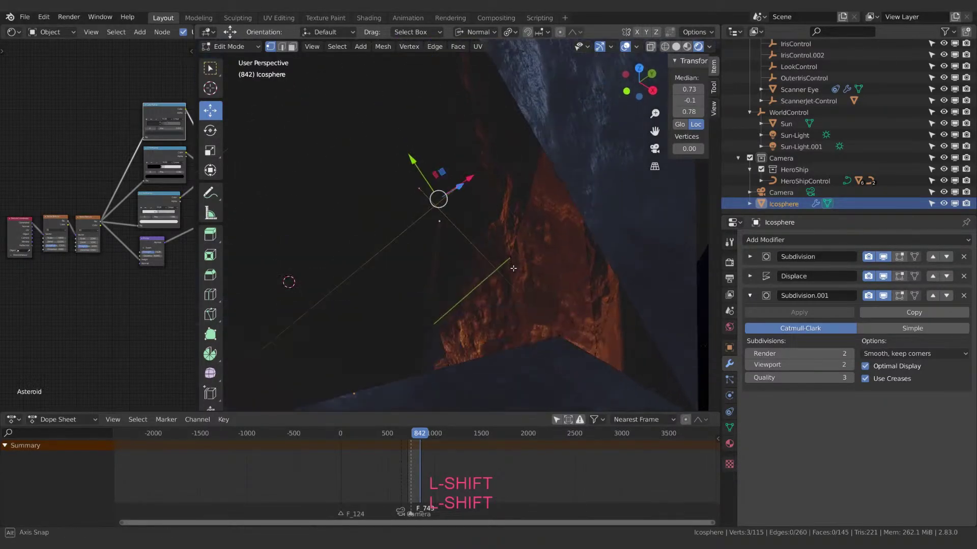
key(a)
key(ctrl+z)
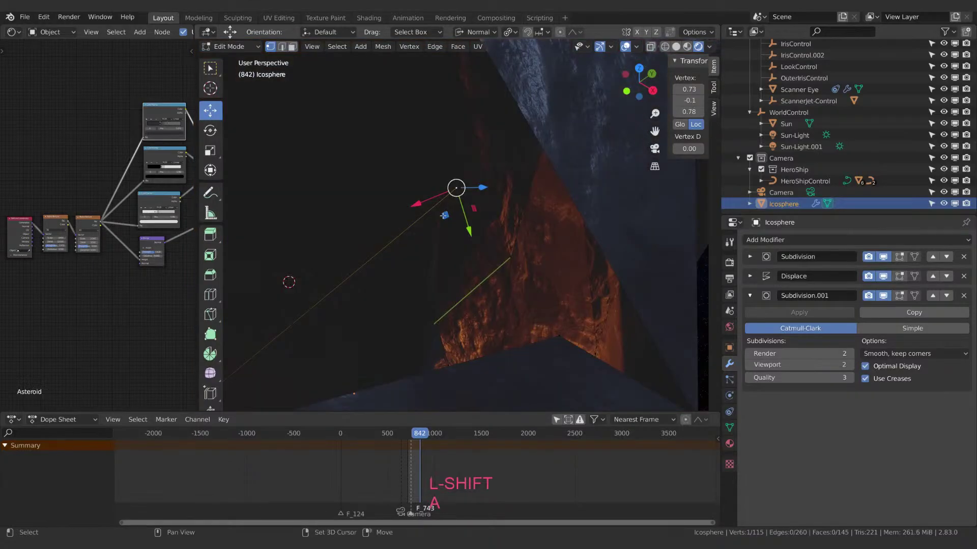
key(x)
click(425, 187)
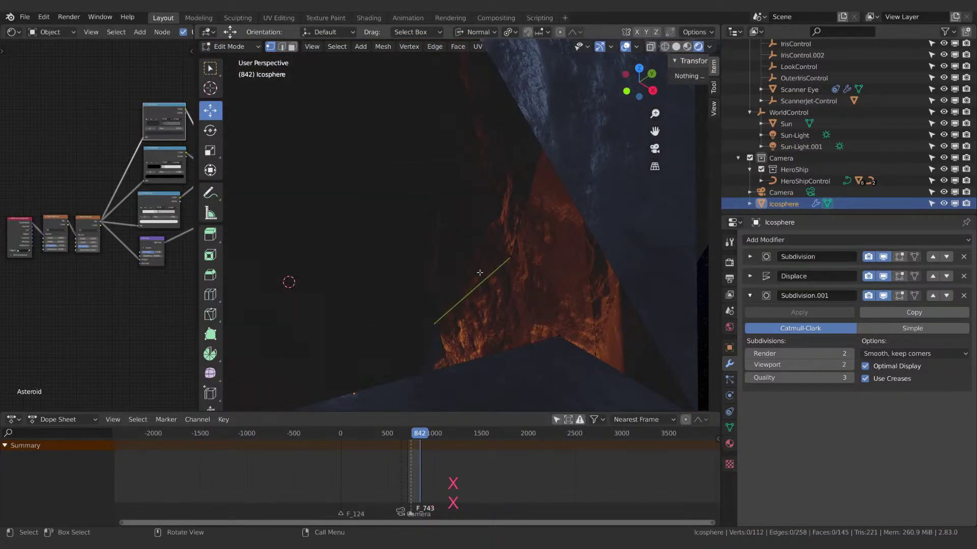
Select the two neighbouring border vertices at the bottom of the triangular opening and collapse them together by scaling to 0.
mouse_move(470, 269)
middle_down()
mouse_move(464, 277)
mouse_move(478, 279)
mouse_move(491, 267)
mouse_move(533, 266)
mouse_move(515, 253)
mouse_move(481, 268)
middle_up()
click(469, 262)
shift+click(418, 273)
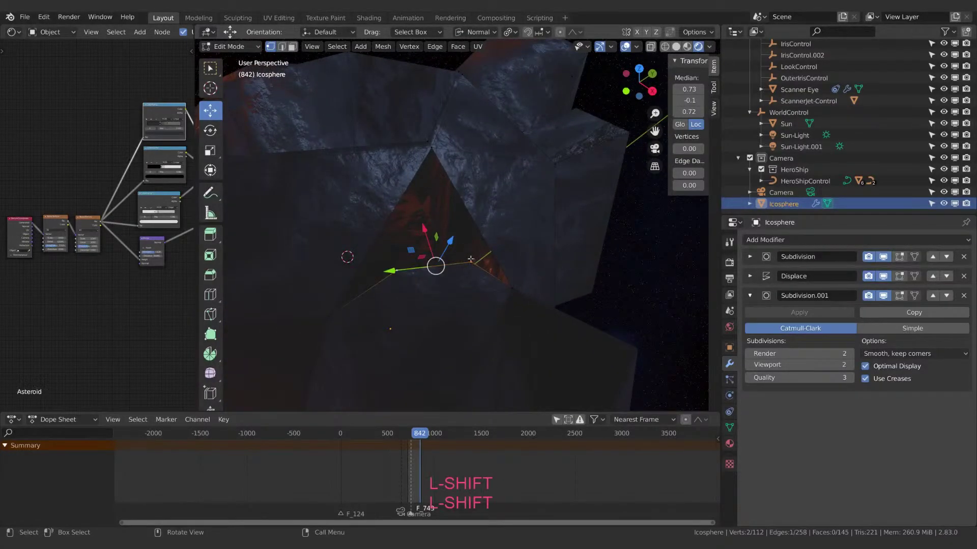
key(s)
click(451, 250)
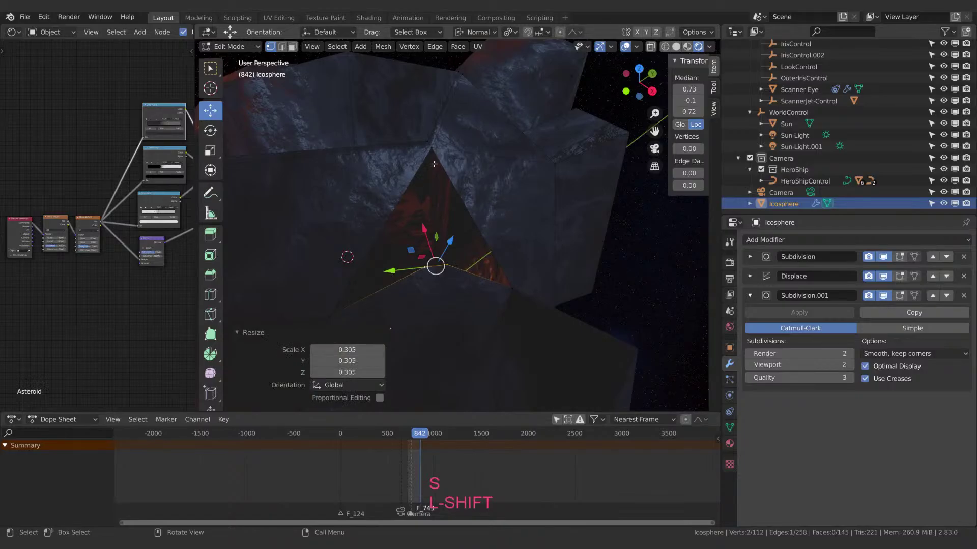
key(s)
click(470, 257)
key(s)
key(KP_0)
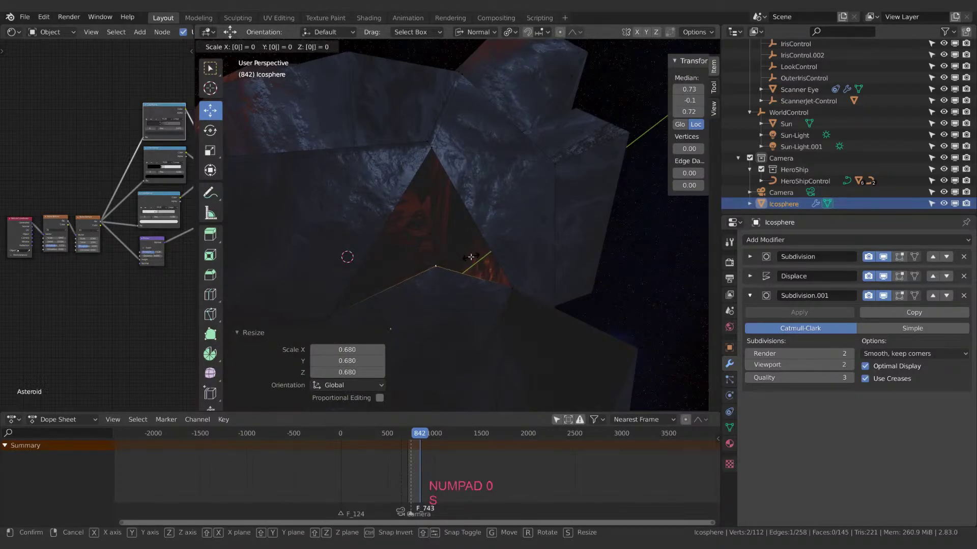
key(Return)
key(shift+Tab)
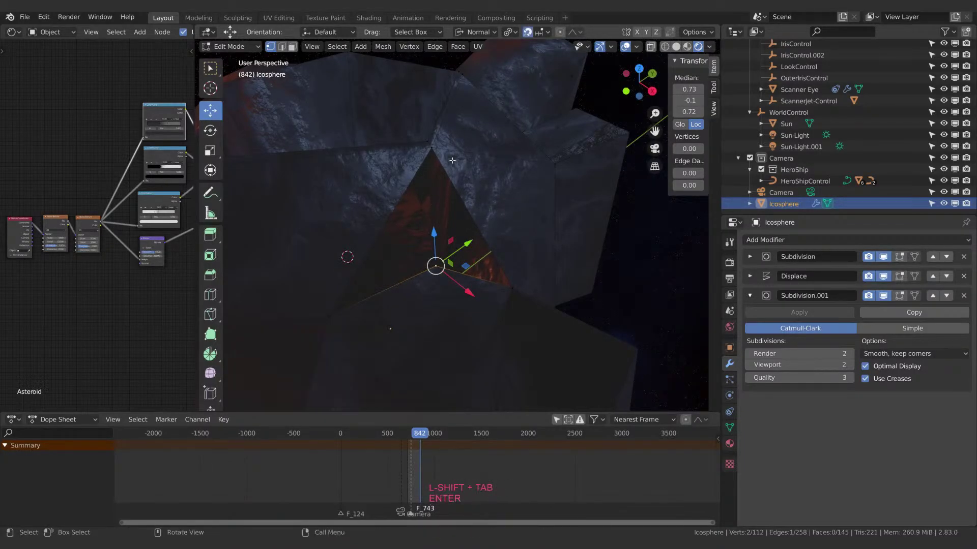
key(g)
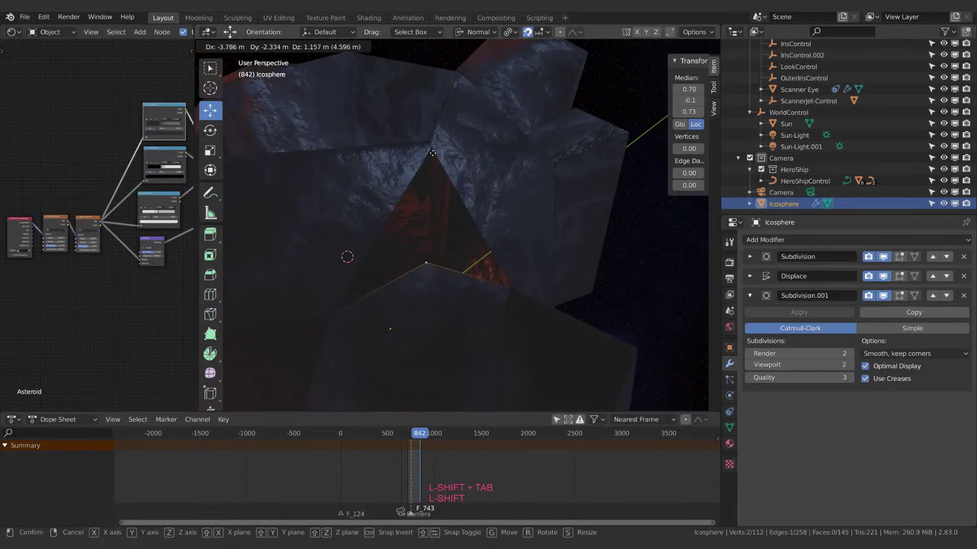
key(g)
key(Escape)
key(g)
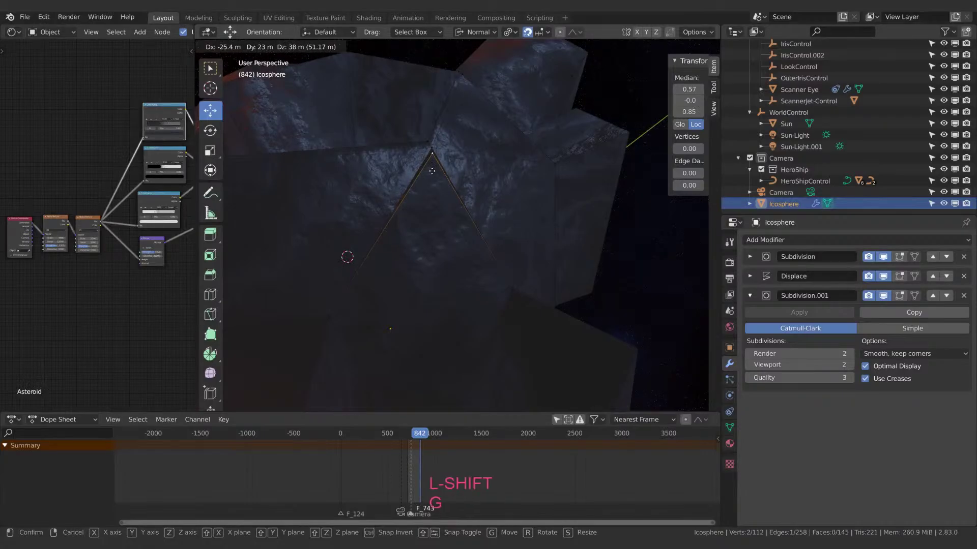
key(shift+Tab)
key(Escape)
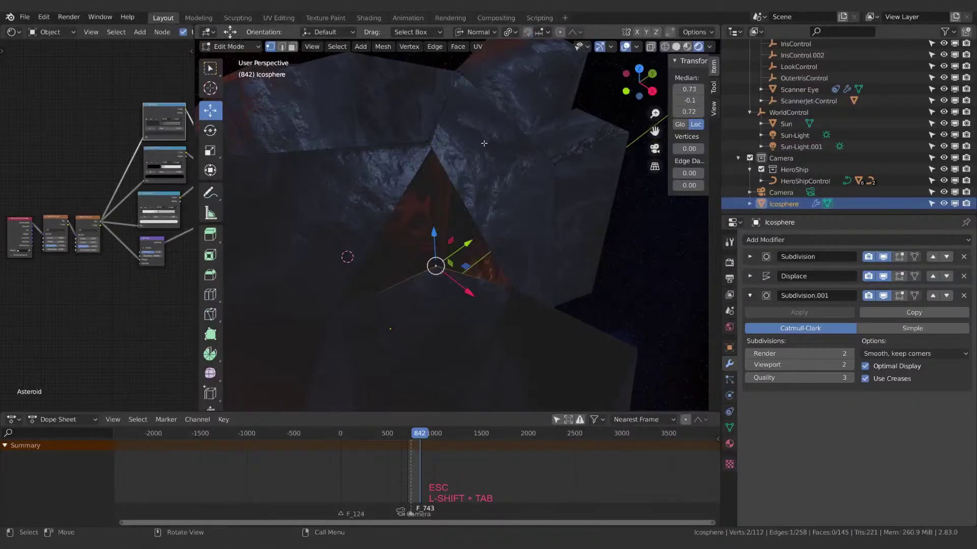
Set snapping to Vertex and move the collapsed vertices onto the vertex at the opening's apex.
click(547, 32)
click(534, 78)
key(g)
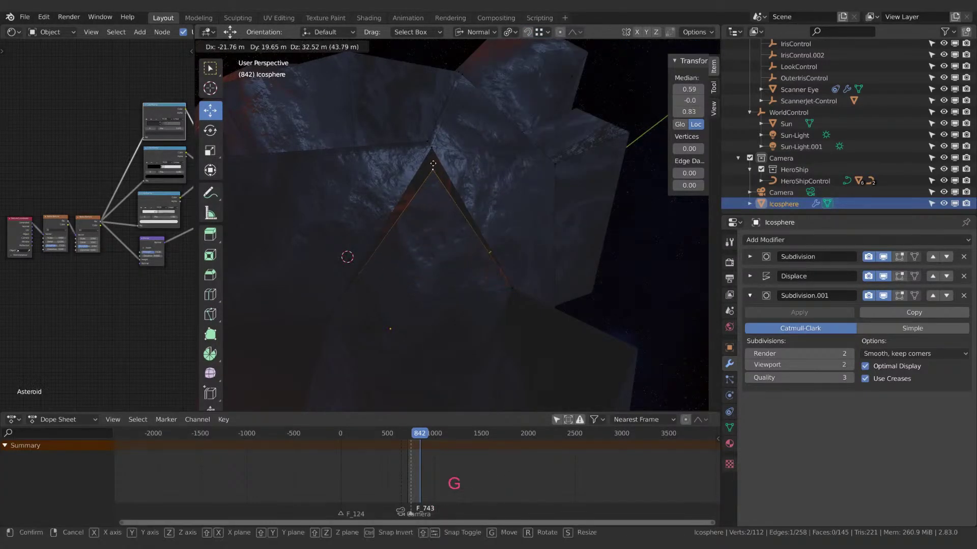
key(shift+Tab)
click(430, 146)
With X-ray on, box-select the overlapping vertices at the opening's apex and merge them by distance.
key(b)
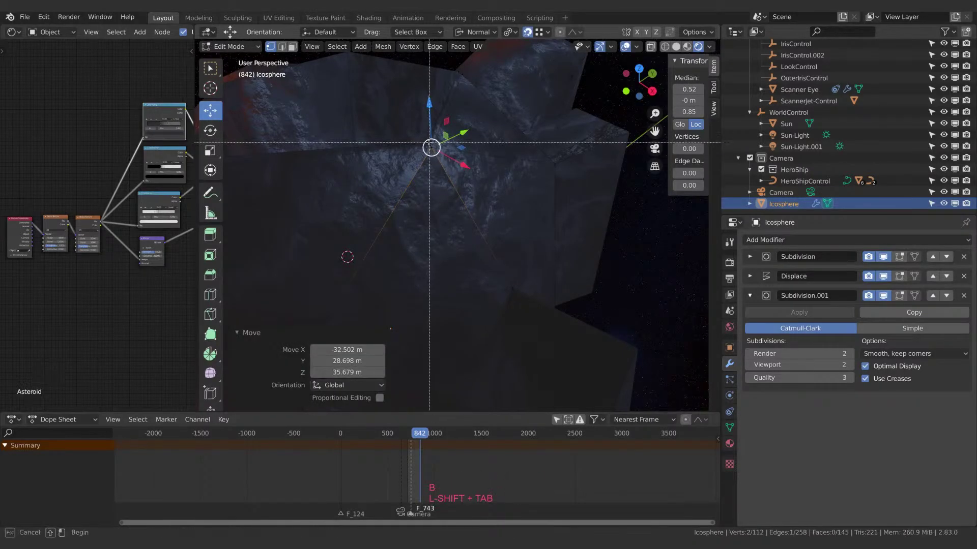
drag(429, 142, 441, 157)
click(652, 48)
click(605, 77)
key(b)
drag(432, 147, 438, 154)
key(ctrl+z)
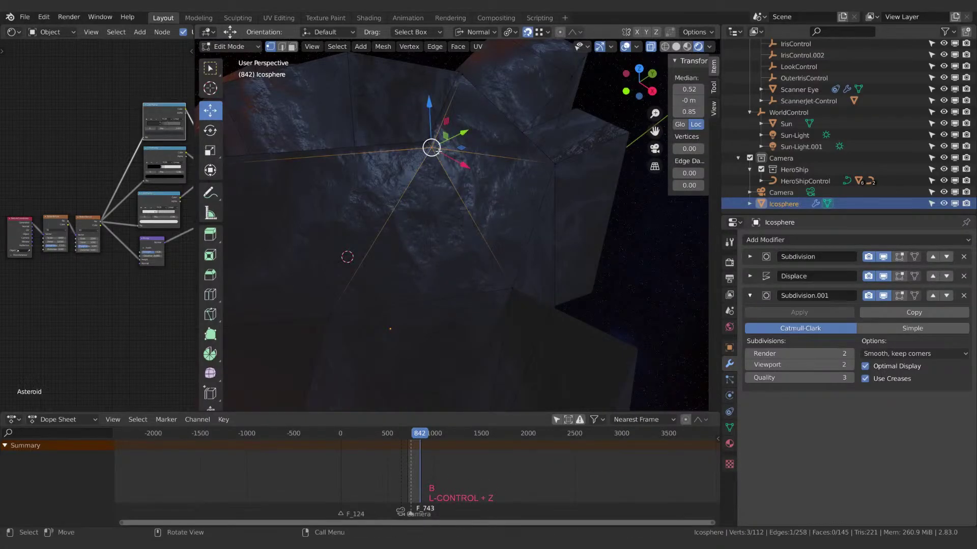
key(F3)
text(merg)
key(Return)
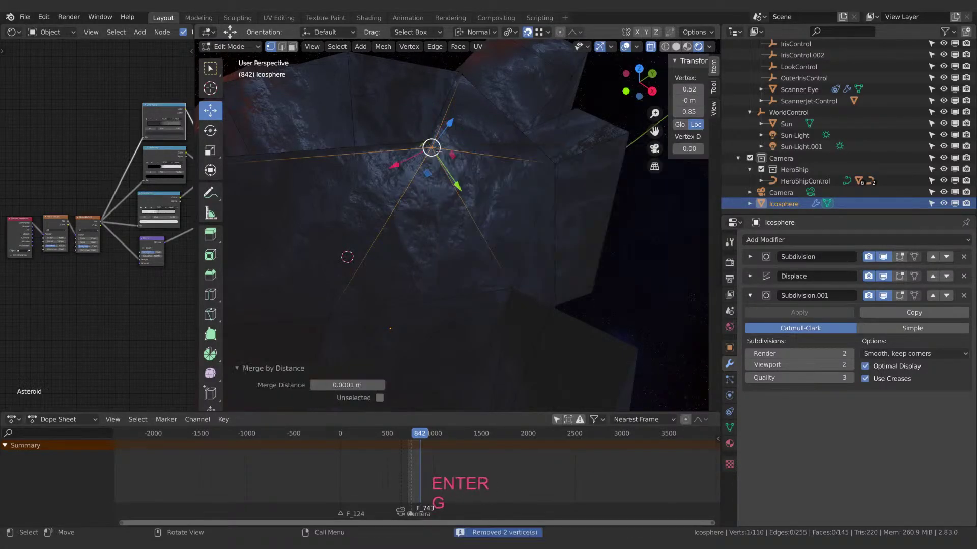
Switch to face selection, select the triangular face at the end of the side protrusion, and move it about 34 m inward along its normal.
key(Tab)
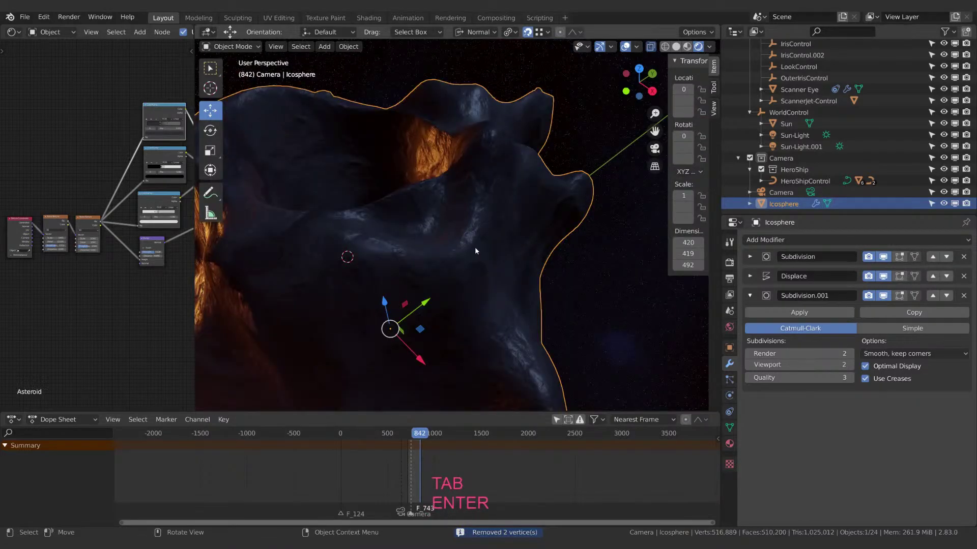
middle_drag(475, 246, 387, 153)
key(Tab)
click(300, 60)
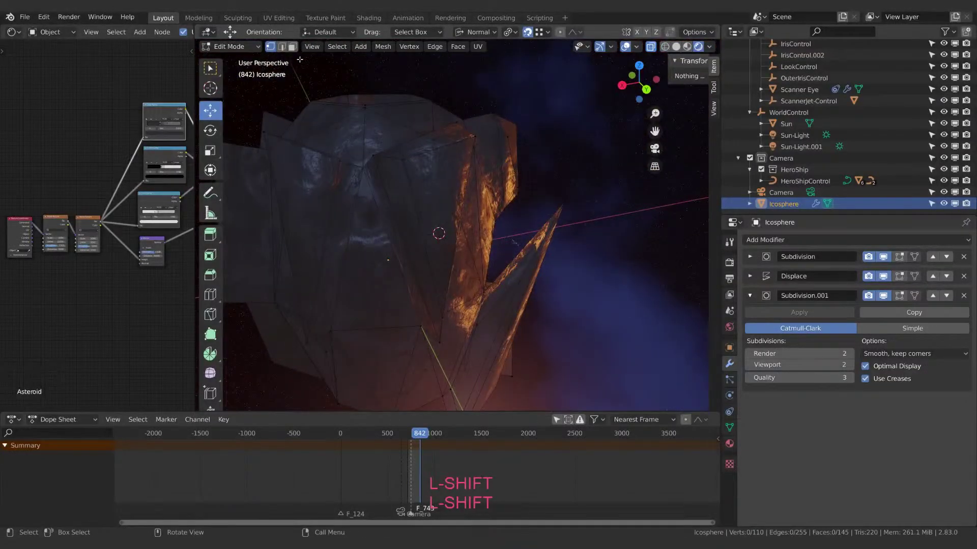
click(462, 194)
middle_drag(462, 195, 557, 217)
click(520, 216)
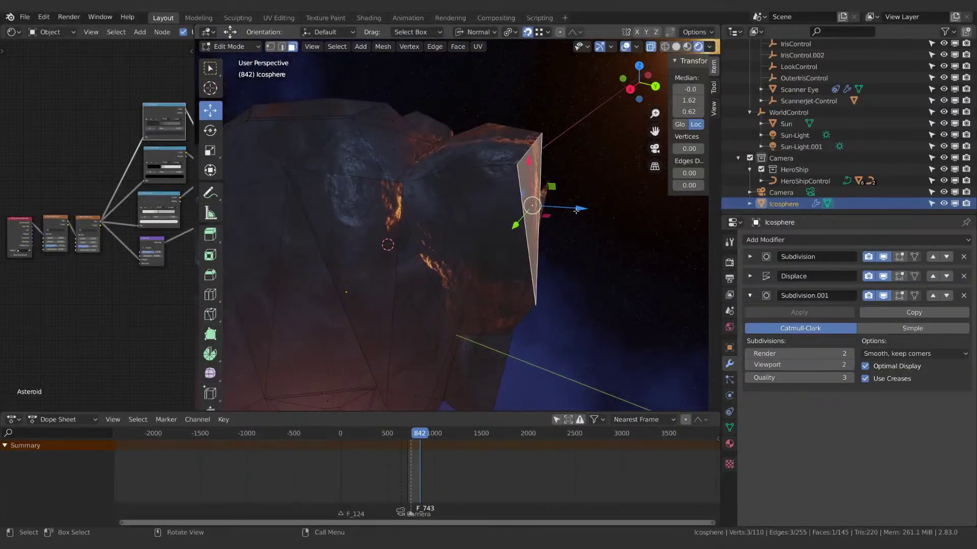
drag(577, 211, 540, 207)
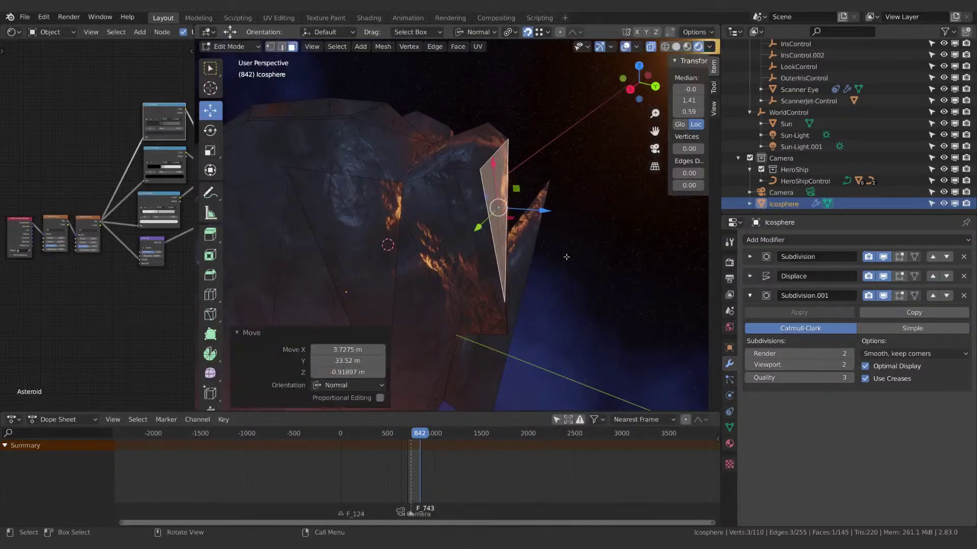
Grow the selection around the protrusion's end face by two levels and scale the faces to about 0.79.
key(ctrl+KP_Add)
key(ctrl+KP_Add)
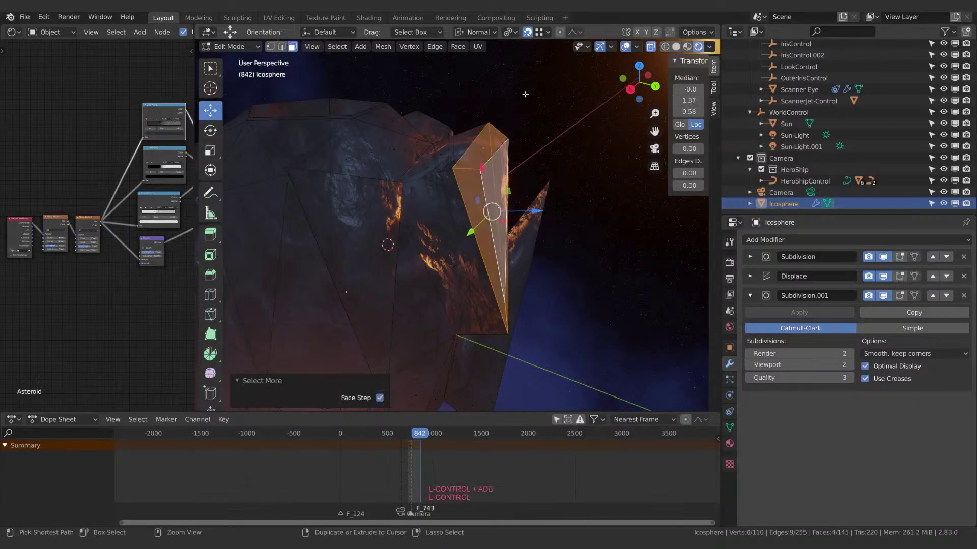
key(s)
click(570, 176)
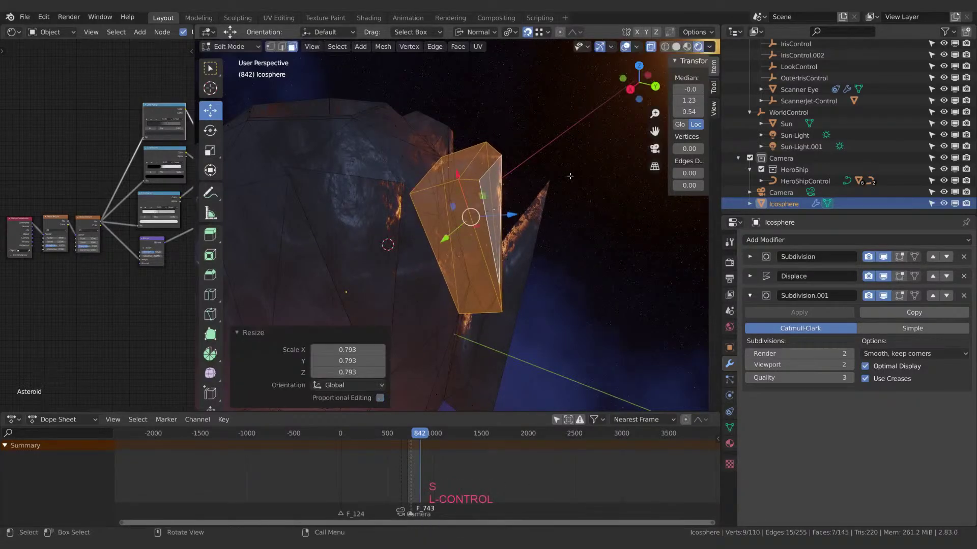
Shrink the selection by one level, scale the end faces down, and move them about 26 m inward along their normal.
key(ctrl+KP_Subtract)
key(s)
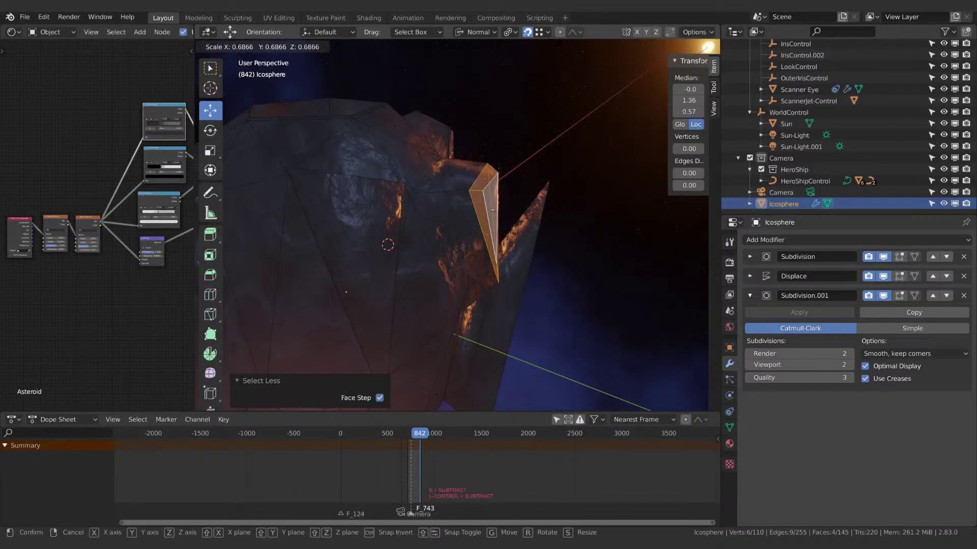
click(576, 209)
drag(529, 211, 510, 217)
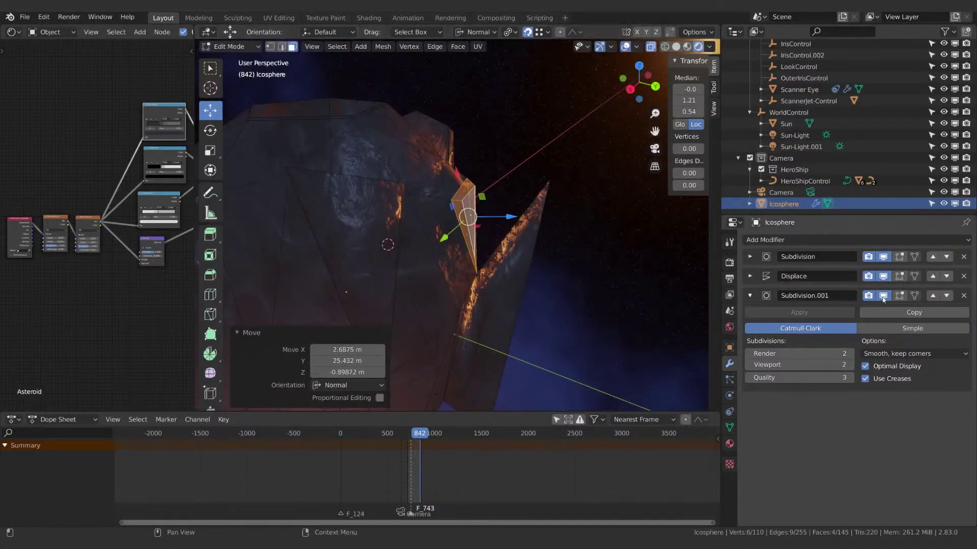
Turn on edit-mode display for the Subdivision.001, Displace and first Subdivision modifiers.
click(899, 295)
click(899, 276)
click(899, 256)
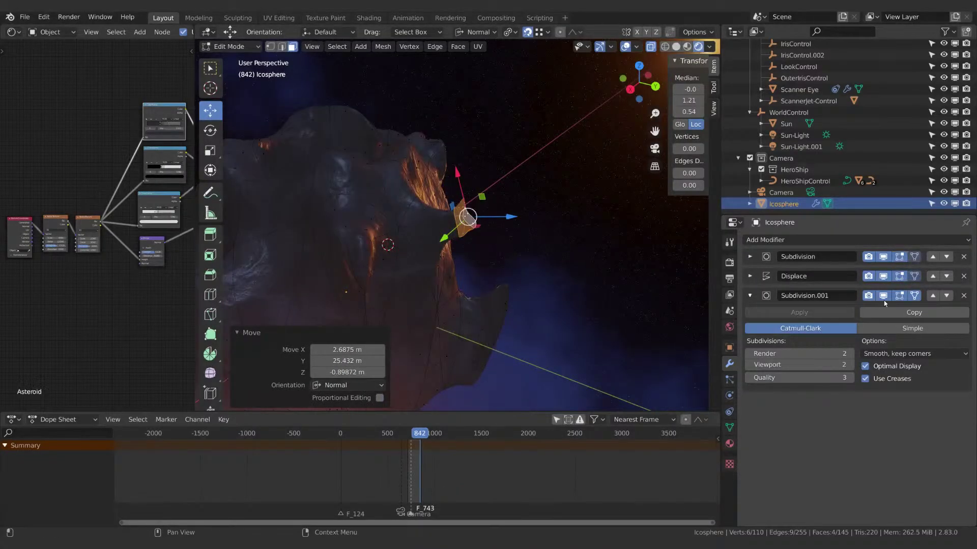
Push the selected end faces about 50 m inward along their normal to flatten the protrusion, and return to Object Mode.
middle_drag(531, 244, 617, 246)
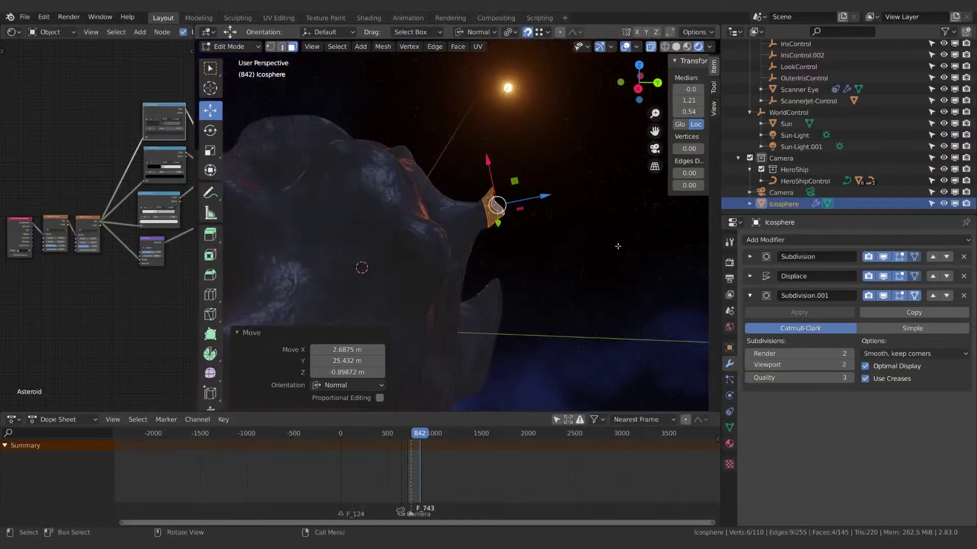
drag(551, 196, 507, 206)
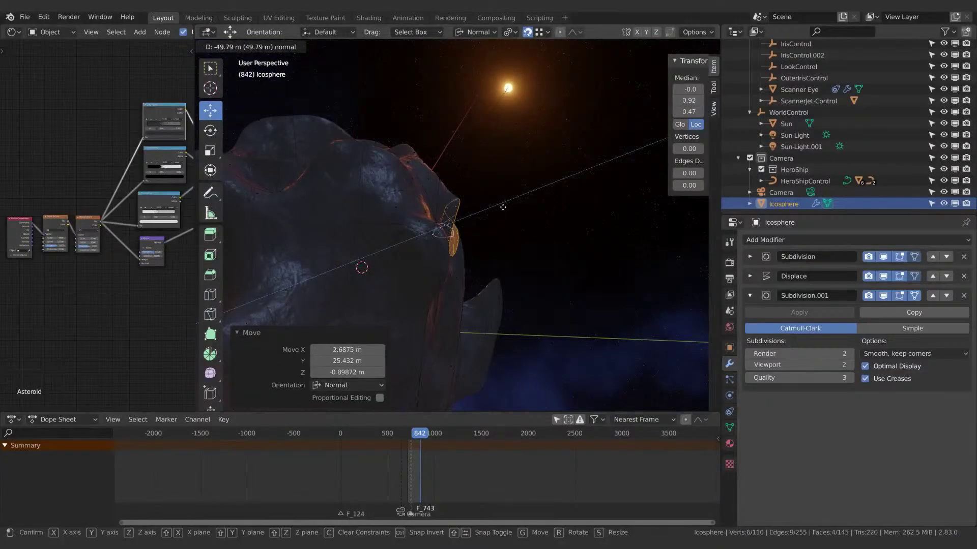
click(503, 207)
middle_drag(503, 207, 551, 232)
key(Tab)
Expand the Displace modifier and try strengths of -0.9, -1.0 and -0.5 on the asteroid.
click(750, 276)
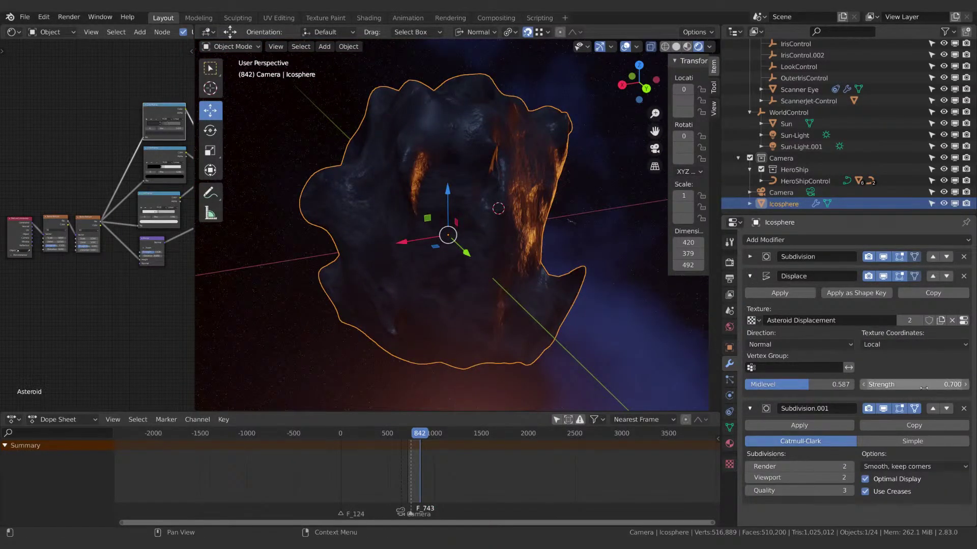
drag(914, 385, 842, 384)
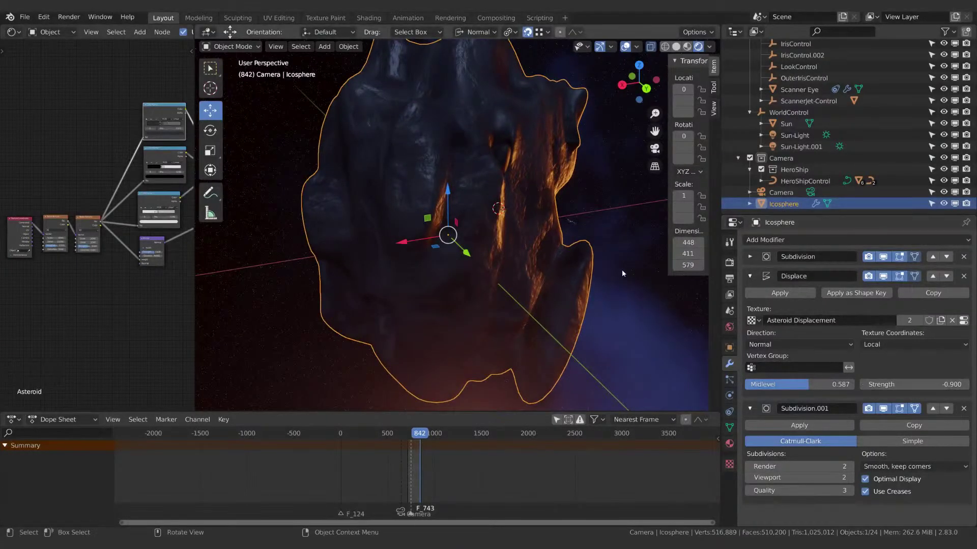
middle_drag(622, 269, 473, 265)
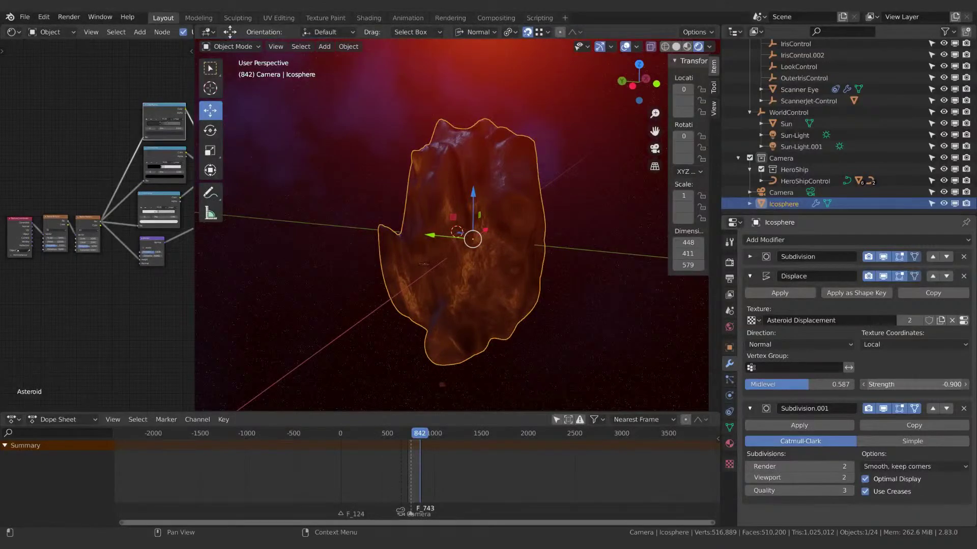
mouse_move(914, 385)
mouse_down()
mouse_move(890, 384)
mouse_move(910, 385)
mouse_up()
middle_drag(506, 285, 506, 241)
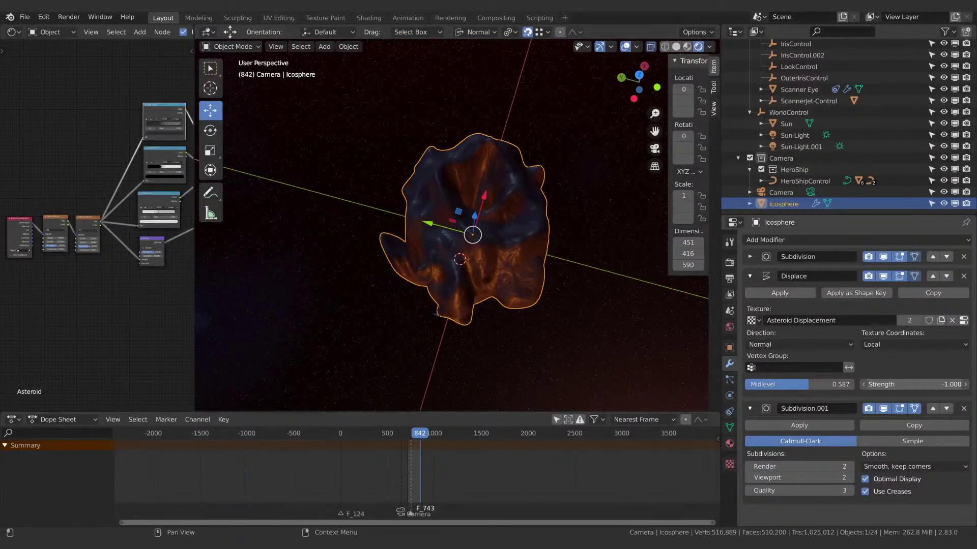
drag(914, 384, 900, 385)
middle_drag(539, 264, 488, 306)
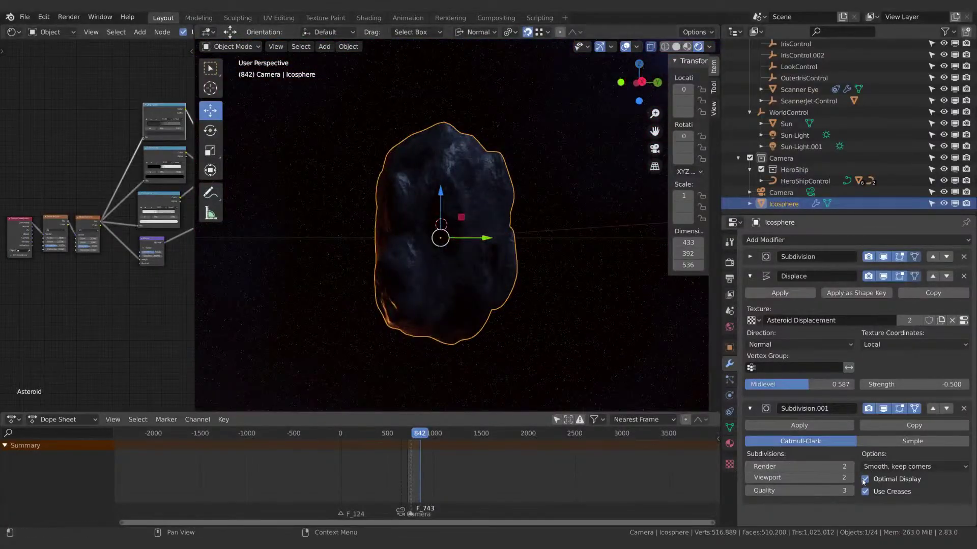
Set the first Subdivision modifier's viewport and render subdivisions to 2.
click(748, 256)
click(750, 326)
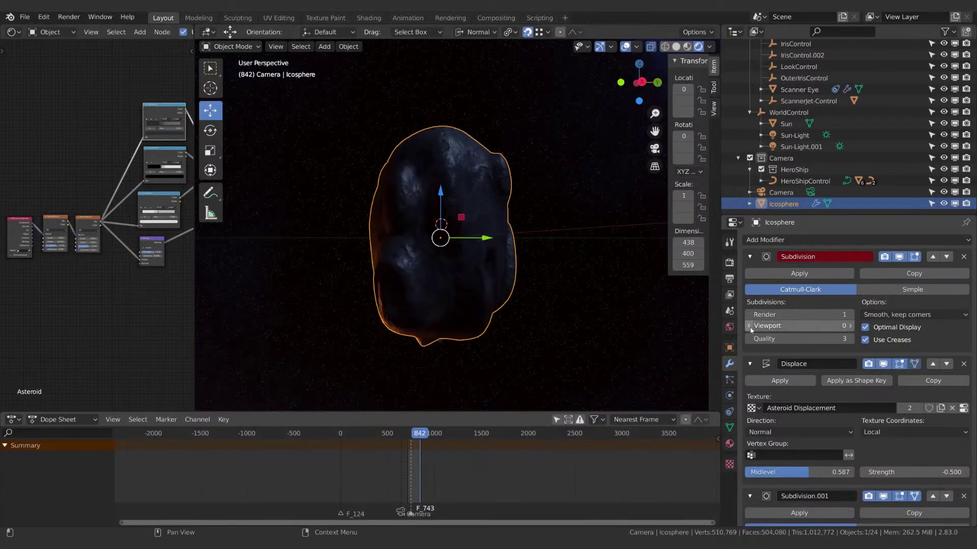
click(850, 325)
click(850, 326)
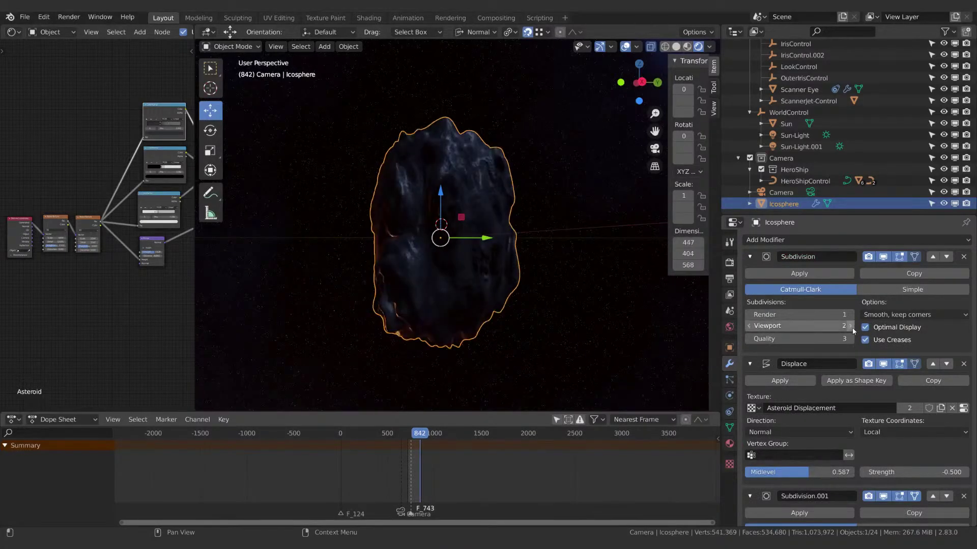
middle_drag(560, 244, 606, 314)
click(850, 315)
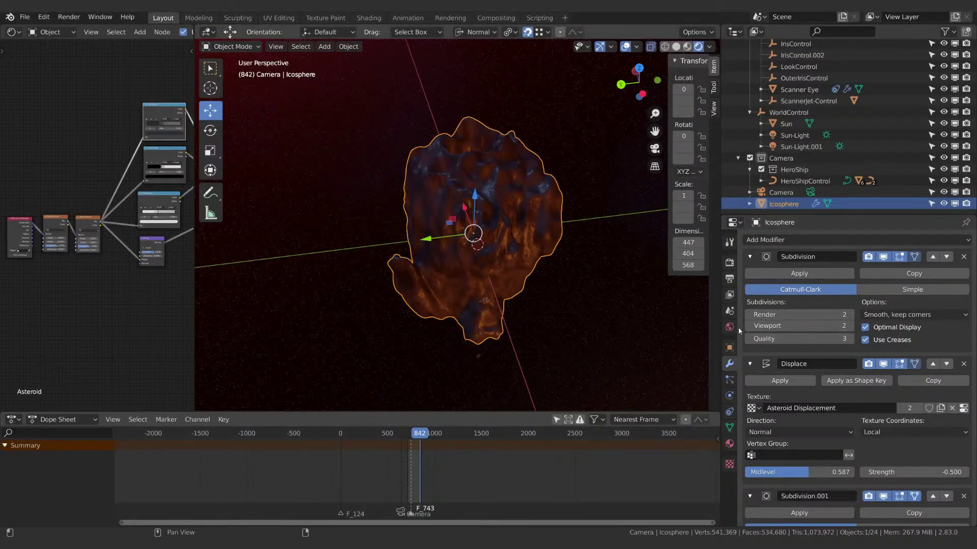
Set the Displace modifier's strength to 0.6.
middle_drag(565, 285, 547, 293)
scroll(546, 293, up, 3)
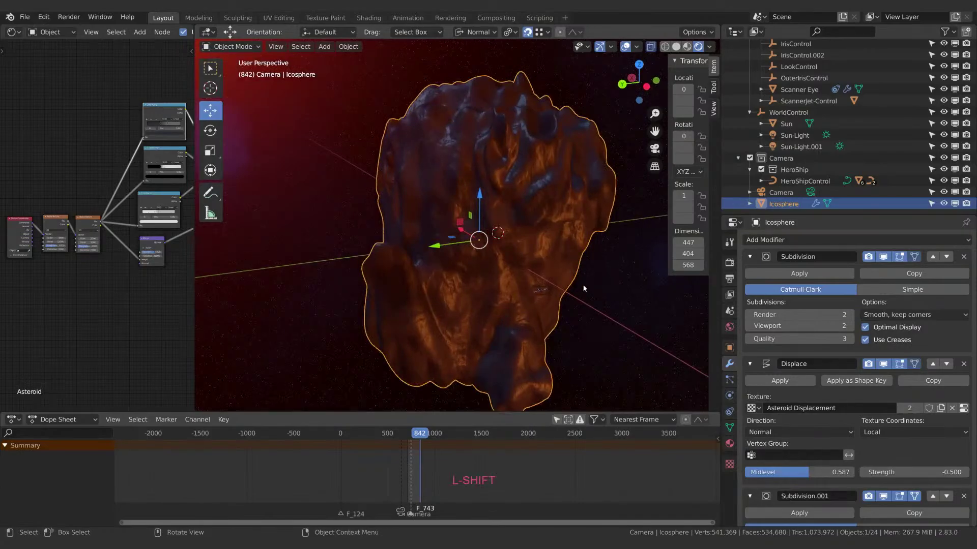
shift+drag(913, 472, 946, 472)
middle_drag(550, 325, 602, 417)
scroll(457, 294, down, 3)
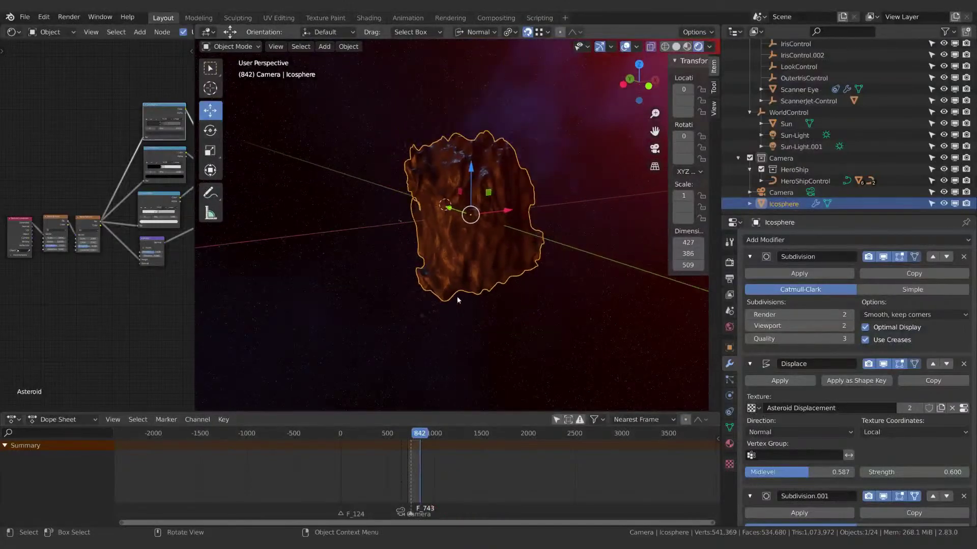
Stretch the asteroid along its Z axis by a factor of 1.3.
middle_drag(458, 294, 510, 267)
key(s)
key(z)
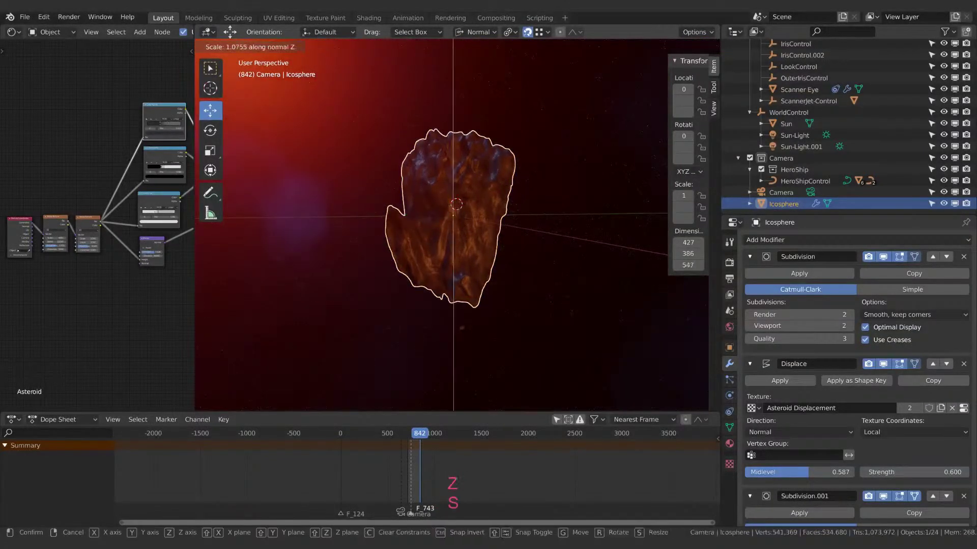
click(532, 277)
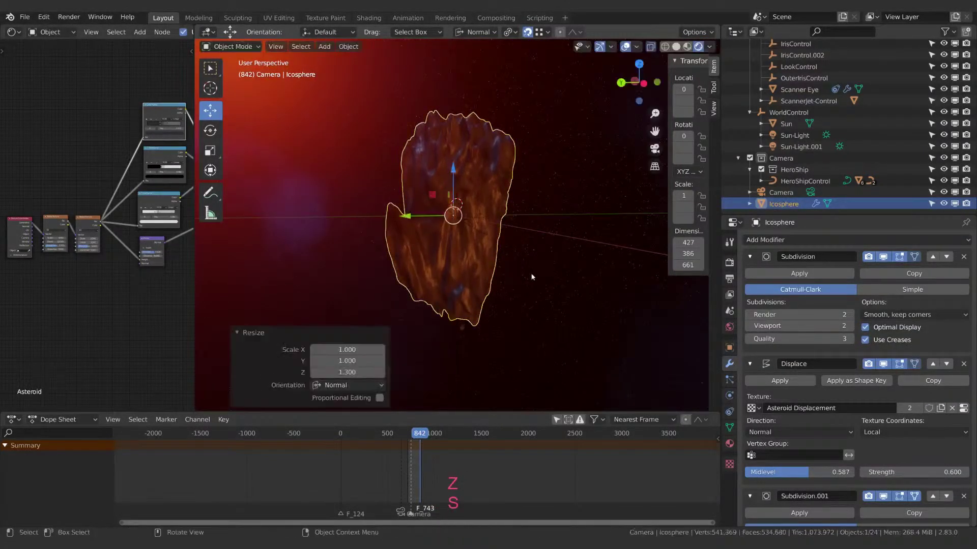
Select the small stray object just below the asteroid and delete it.
click(461, 331)
key(x)
click(461, 332)
Stretch the asteroid along its Z axis by a factor of about 1.15.
click(477, 234)
key(s)
key(z)
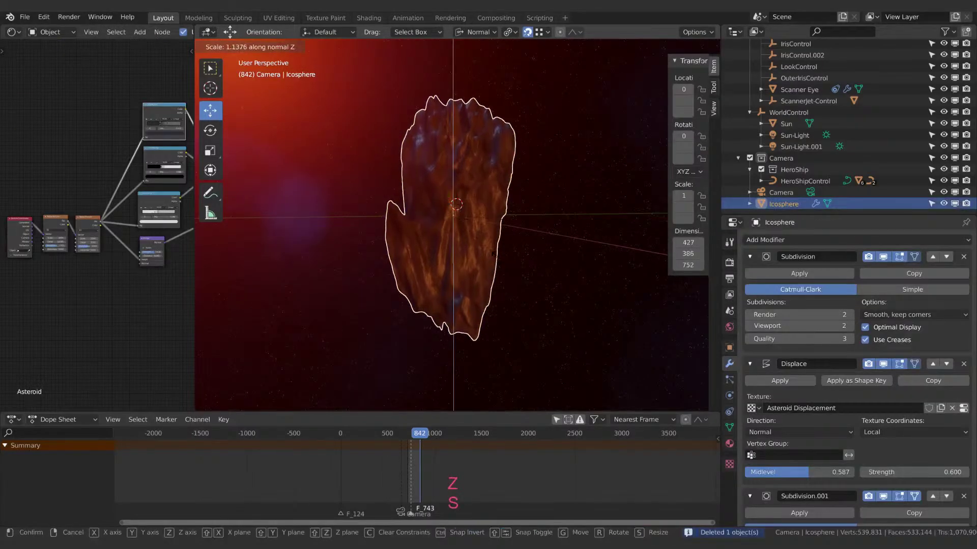
click(518, 287)
middle_drag(518, 287, 595, 285)
scroll(559, 272, up, 5)
scroll(595, 285, down, 4)
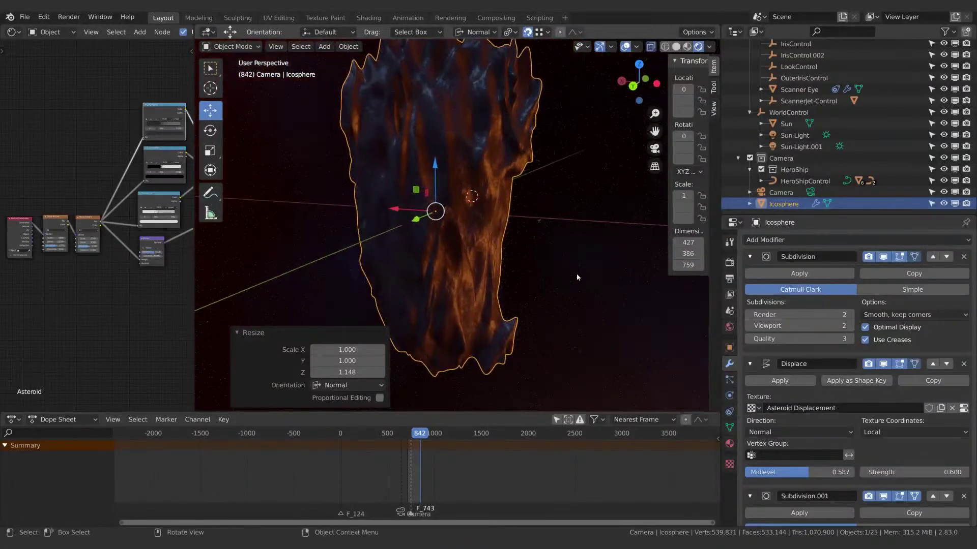
Scale the whole asteroid to about 0.948 and compress it along Z by a factor of about 0.932.
key(s)
click(578, 272)
key(s)
key(z)
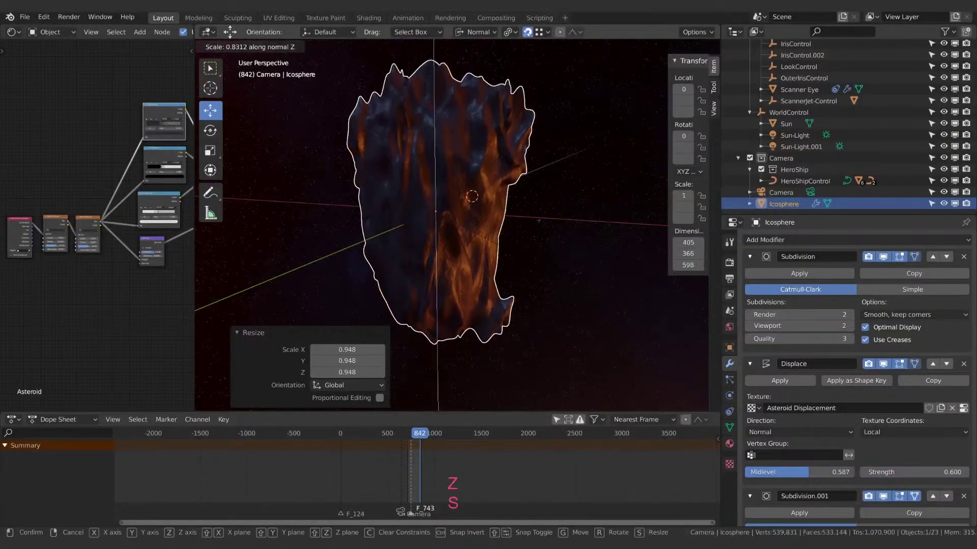
click(567, 267)
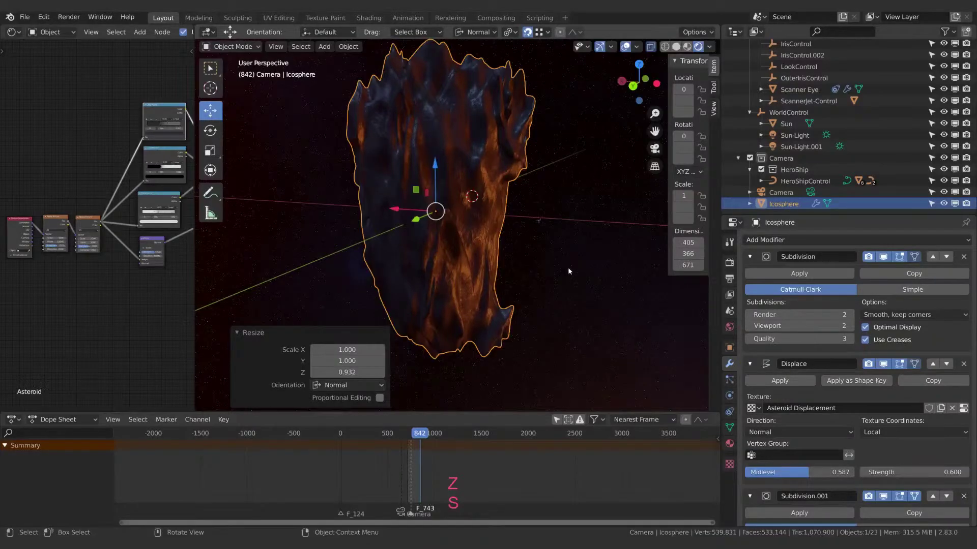
Collapse the Displace modifier and try Subdivision.001 with viewport and render subdivisions of 1.
click(750, 364)
click(748, 441)
click(749, 452)
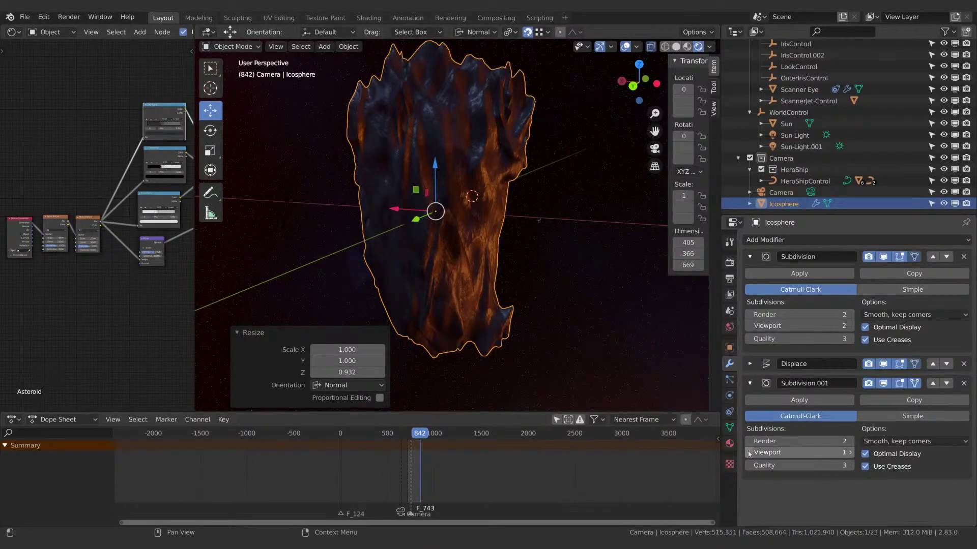
middle_drag(549, 249, 508, 239)
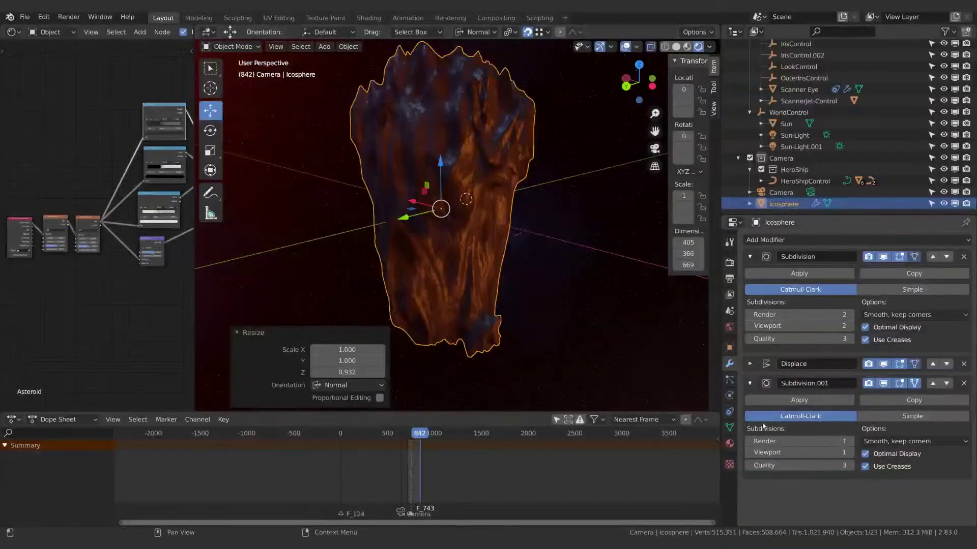
Set Subdivision.001's viewport and render subdivisions to 2 and collapse the first Subdivision modifier.
click(850, 452)
click(850, 441)
middle_drag(557, 264, 636, 321)
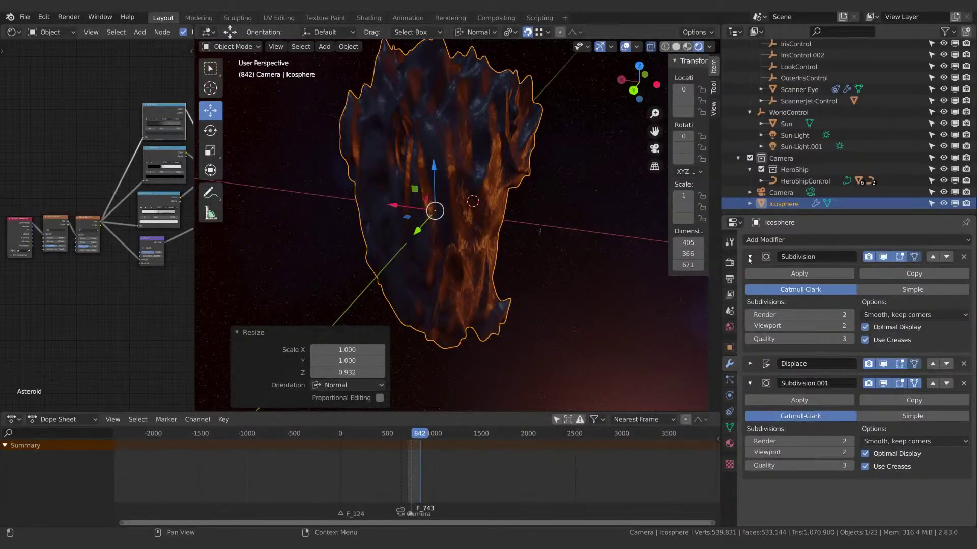
click(749, 256)
Hide the viewport overlays and examine the asteroid's hollow crater and rim from several angles.
middle_drag(453, 215, 583, 208)
click(625, 47)
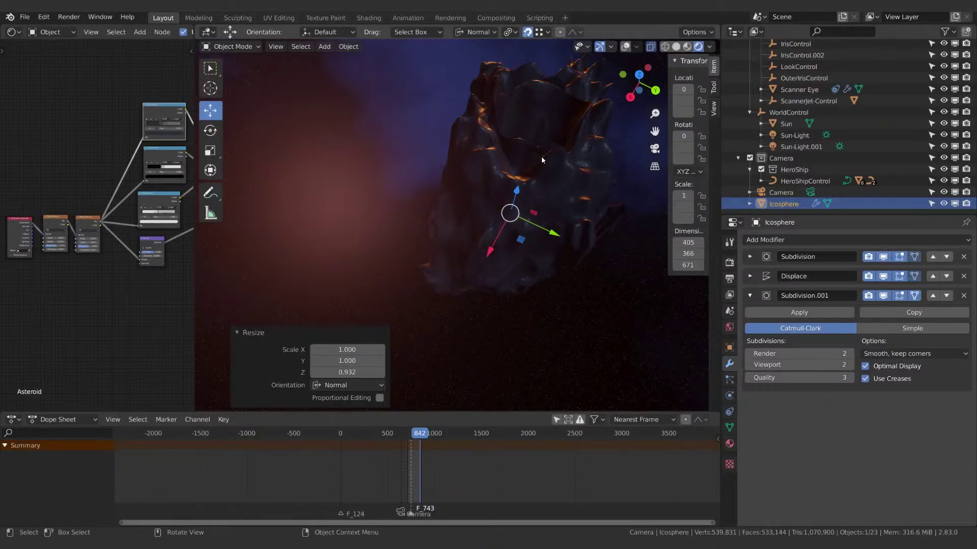
middle_drag(547, 151, 490, 232)
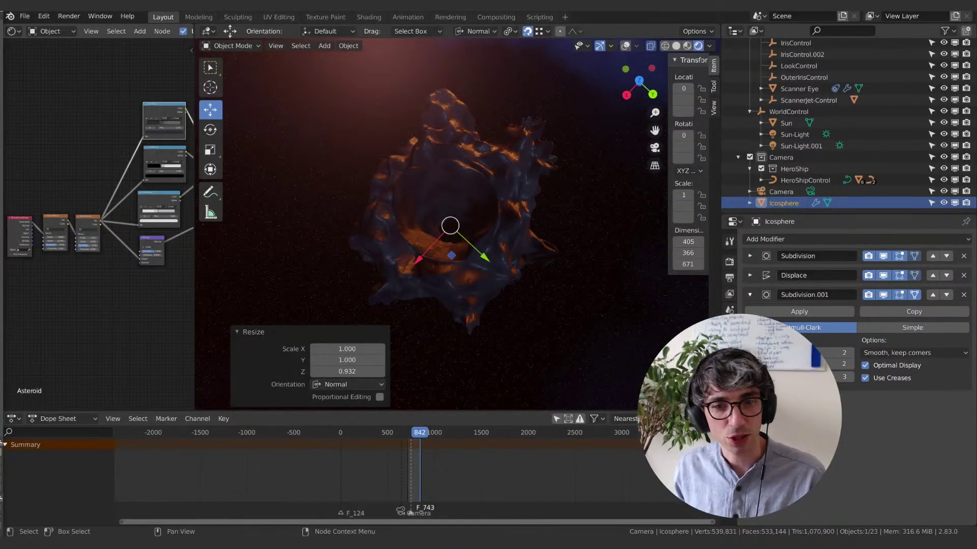
middle_drag(478, 280, 627, 357)
scroll(476, 295, up, 4)
key(Tab)
key(Tab)
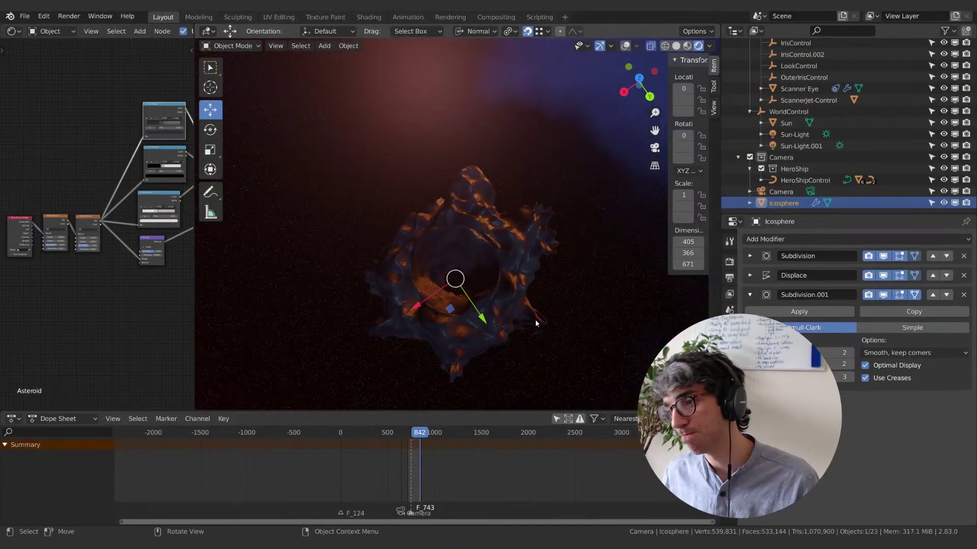
mouse_move(538, 325)
middle_down()
mouse_move(551, 235)
mouse_move(542, 322)
middle_up()
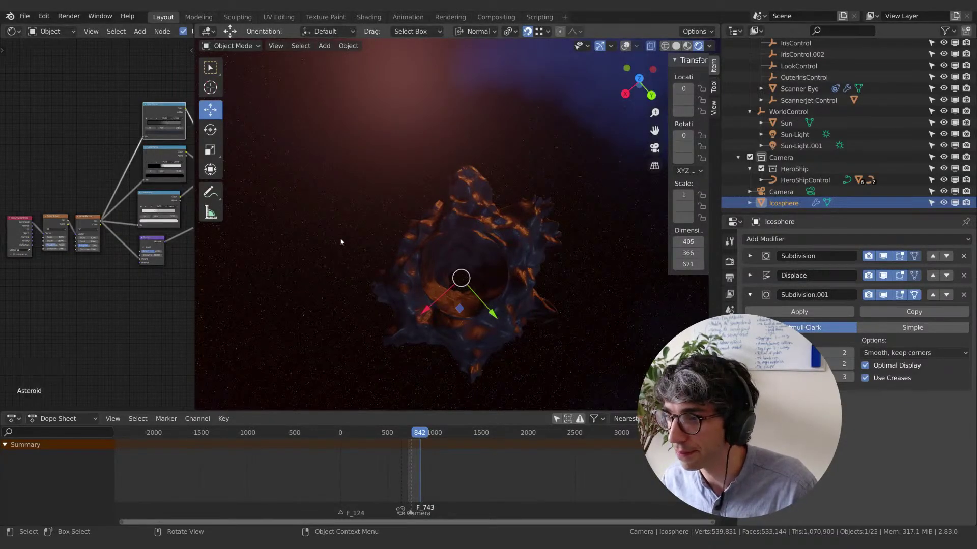
shift+middle_drag(341, 241, 356, 229)
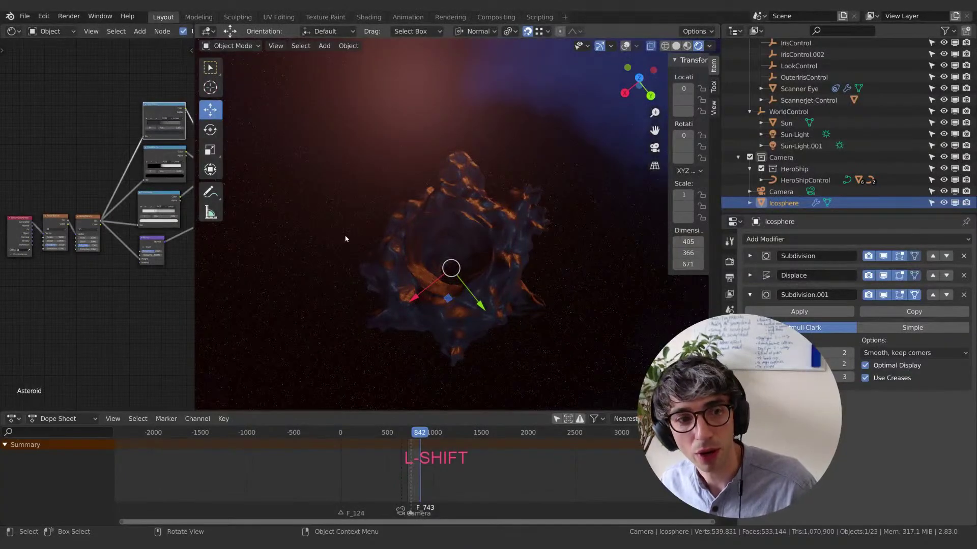
scroll(435, 269, up, 4)
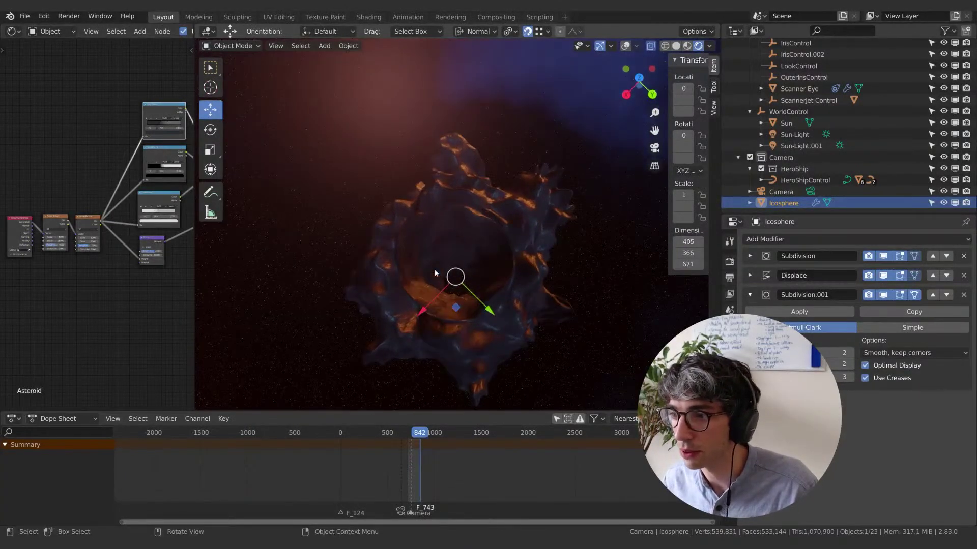
shift+middle_drag(443, 268, 435, 247)
scroll(436, 252, down, 4)
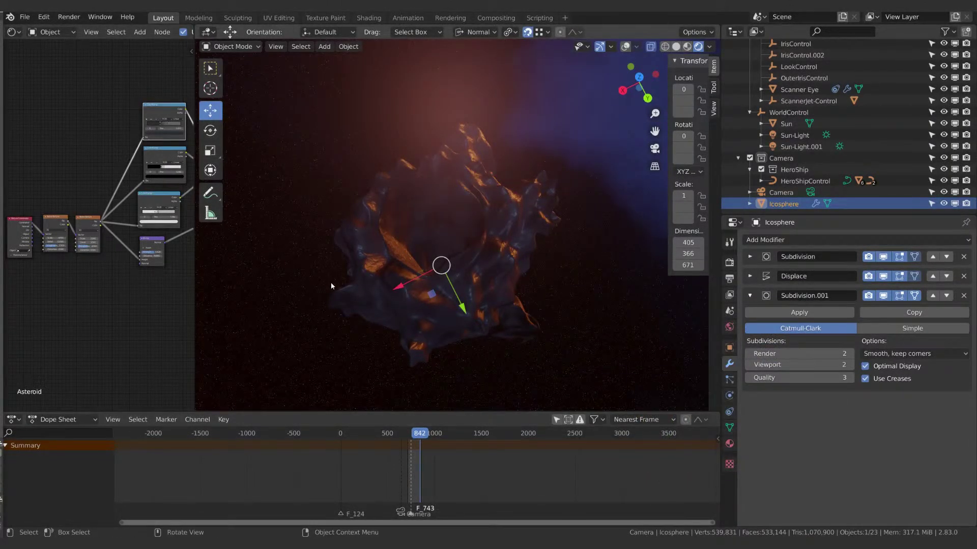
middle_drag(331, 282, 434, 267)
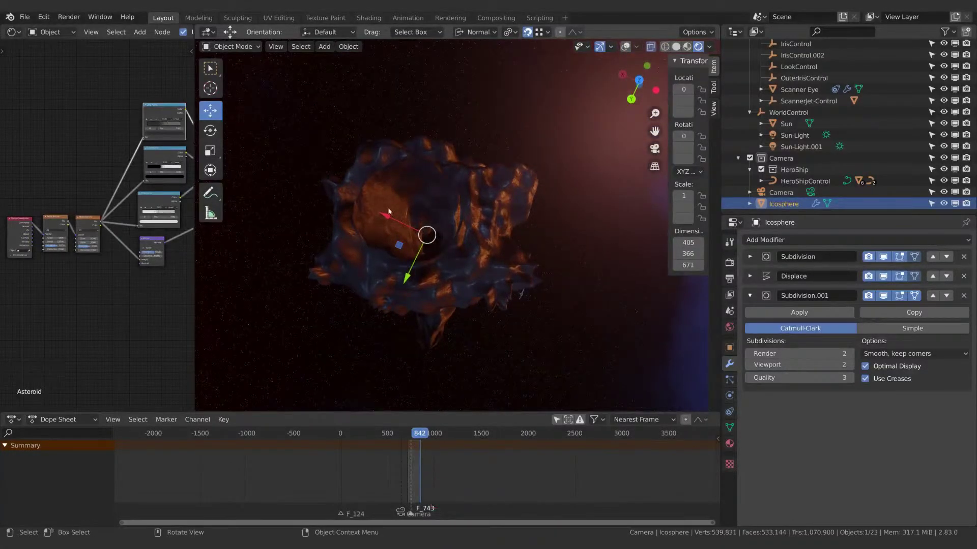
middle_drag(403, 213, 480, 224)
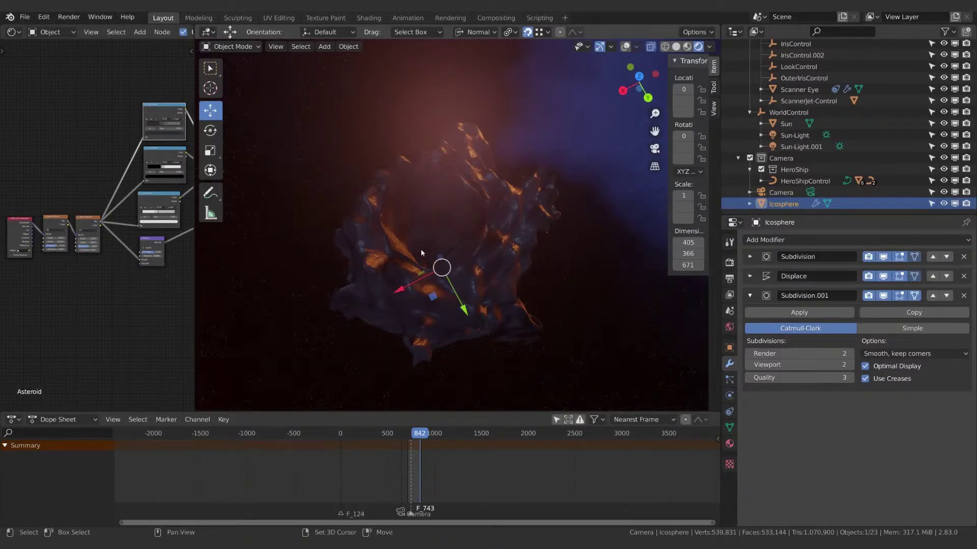
Snap the 3D cursor to the selected asteroid's origin and show the viewport overlays.
key(shift+a)
key(shift)
key(shift+s)
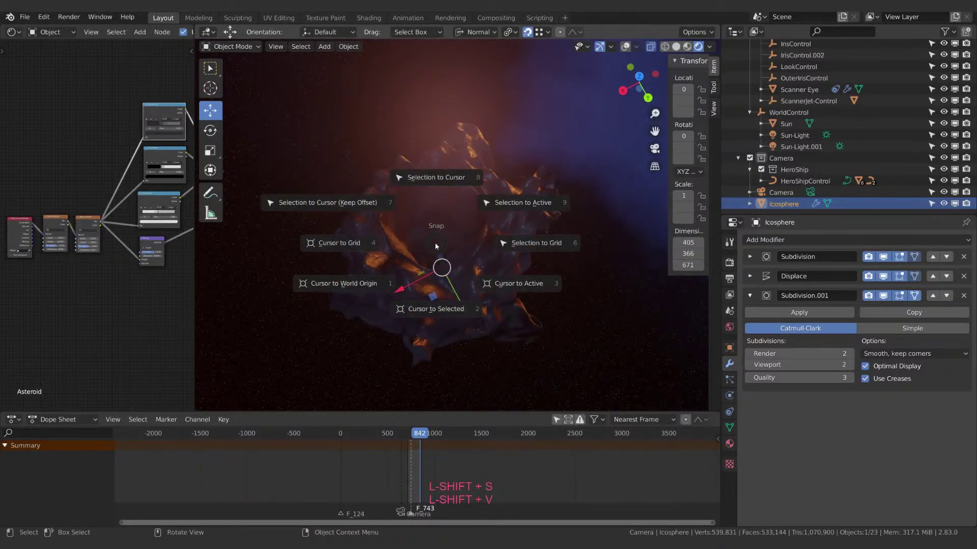
key(s)
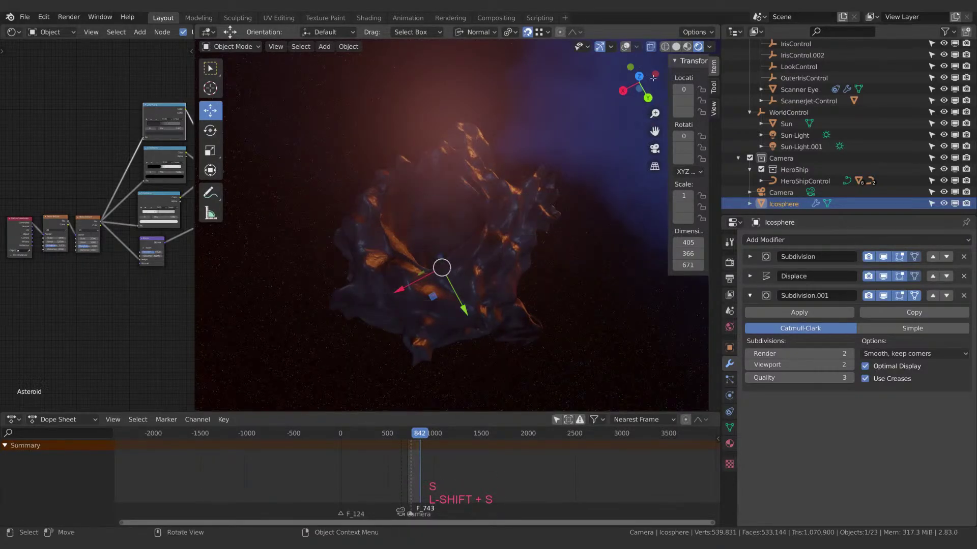
click(625, 46)
middle_drag(458, 297, 468, 306)
Add a 2 m cube at the 3D cursor and switch the viewport to solid shading.
key(shift+a)
mouse_move(450, 287)
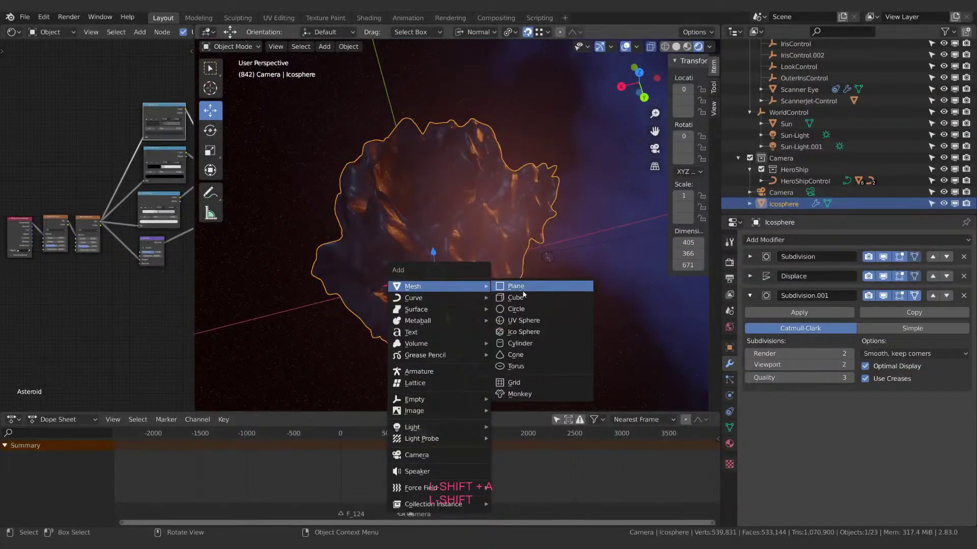
key(Return)
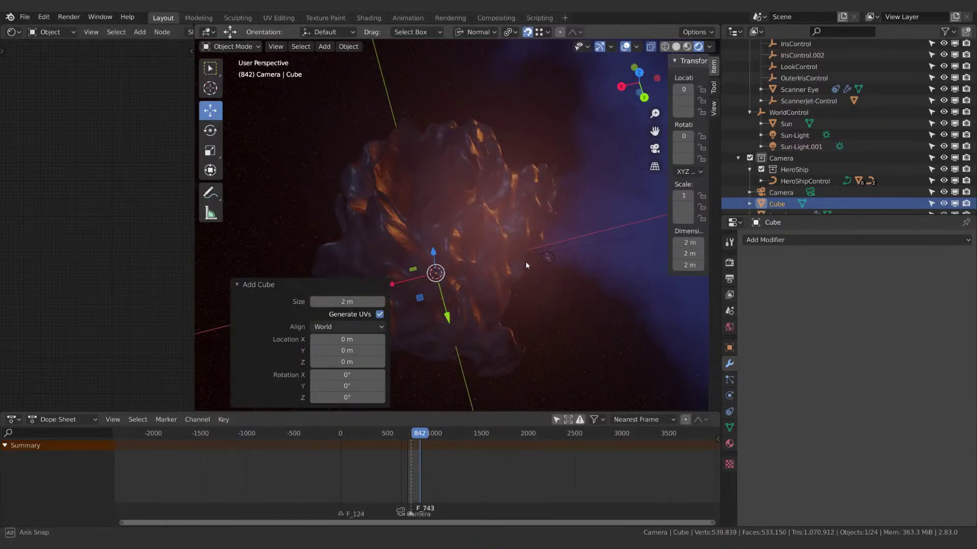
middle_drag(526, 261, 599, 120)
click(676, 46)
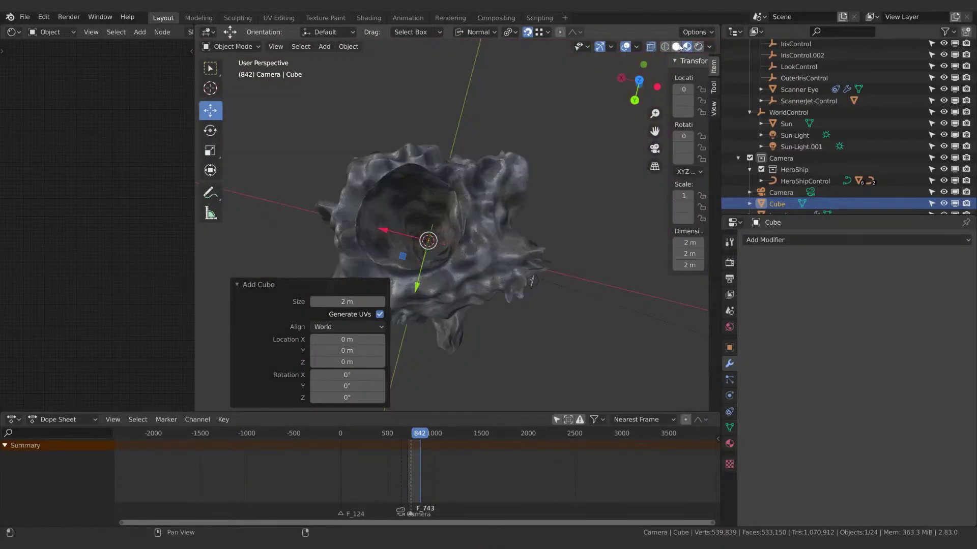
mouse_move(458, 279)
middle_down()
mouse_move(448, 284)
mouse_move(458, 269)
mouse_move(465, 297)
middle_up()
key(g)
key(z)
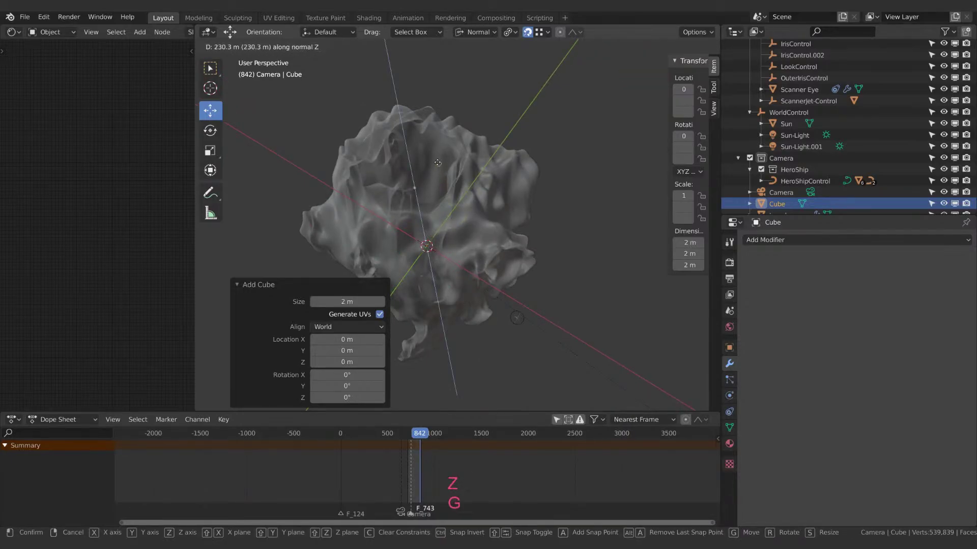
key(Escape)
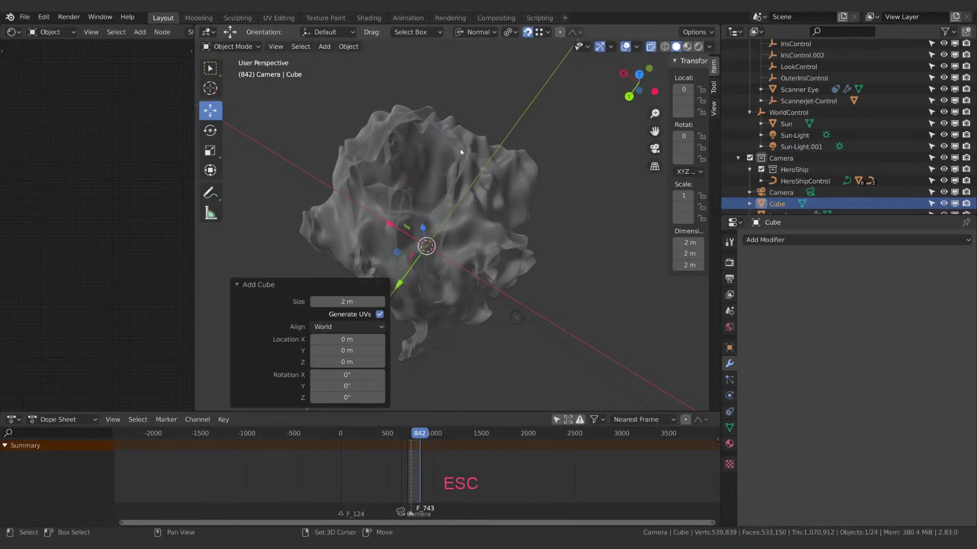
Move the cube about 313 m up along Z into the asteroid's crater.
key(g)
key(z)
click(435, 124)
Scale the cube uniformly to about 40.5 m per side.
key(s)
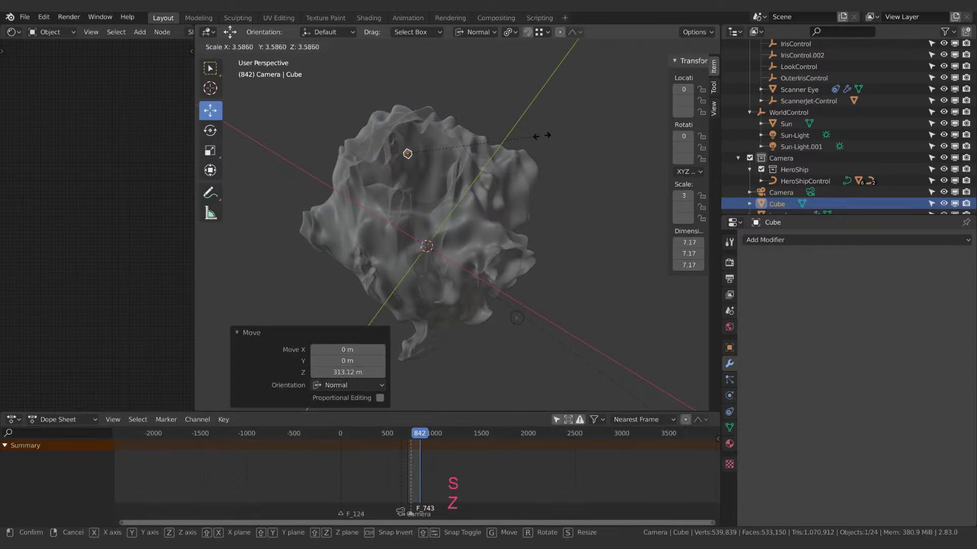
click(249, 96)
key(s)
click(463, 150)
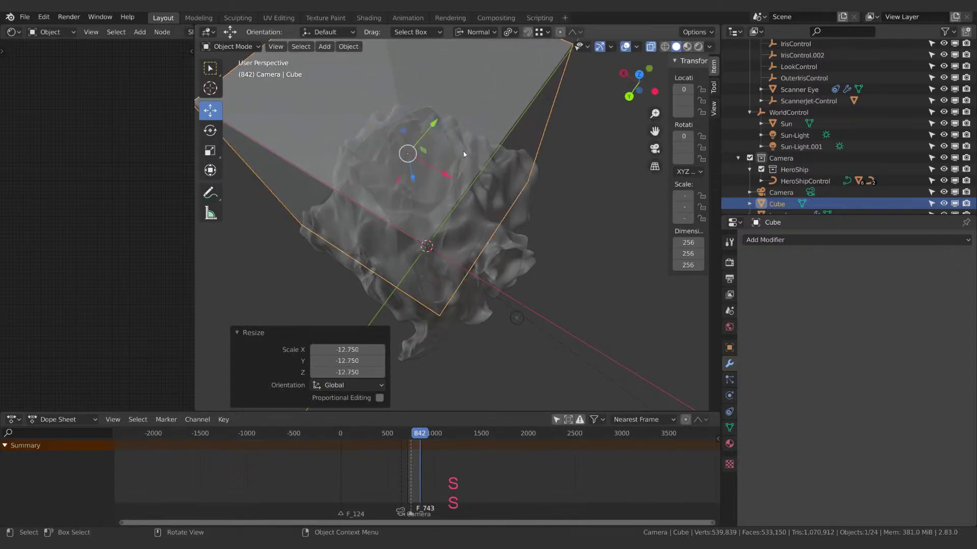
key(s)
click(423, 152)
Stretch the cube along Z into a block about 150 m long.
middle_drag(424, 152, 450, 147)
key(s)
key(z)
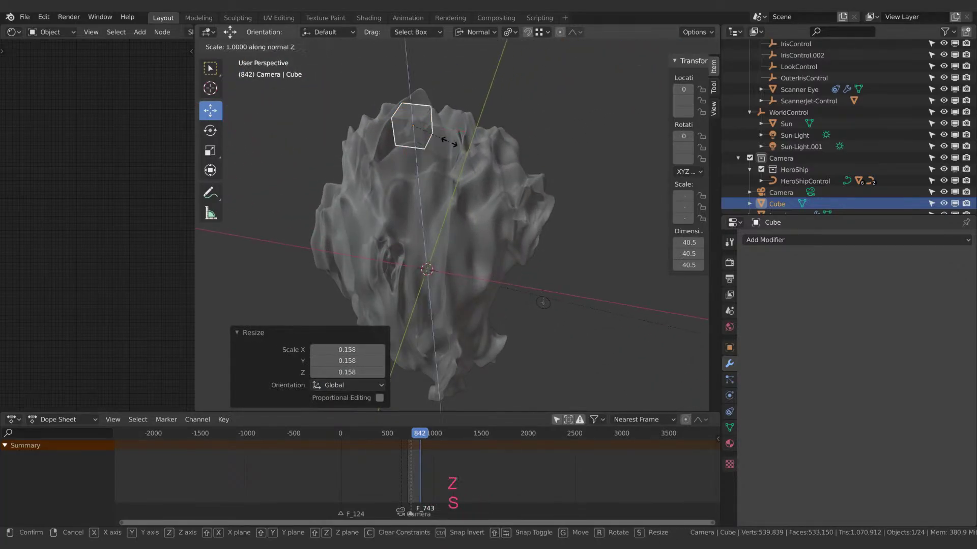
click(545, 119)
Move the block about 64 m down along Z inside the crater and turn off X-ray display.
mouse_move(545, 119)
middle_down()
mouse_move(517, 101)
mouse_move(513, 145)
mouse_move(479, 202)
middle_up()
key(g)
key(z)
click(517, 143)
key(alt+z)
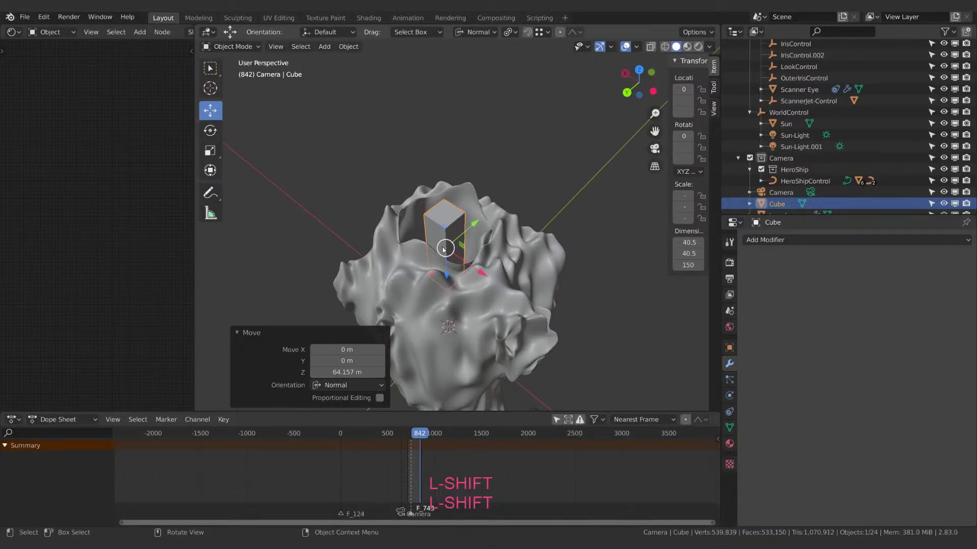
Raise the block about 189 m along Z out of the asteroid's crater.
key(g)
key(z)
click(503, 167)
shift+middle_drag(503, 167, 471, 186)
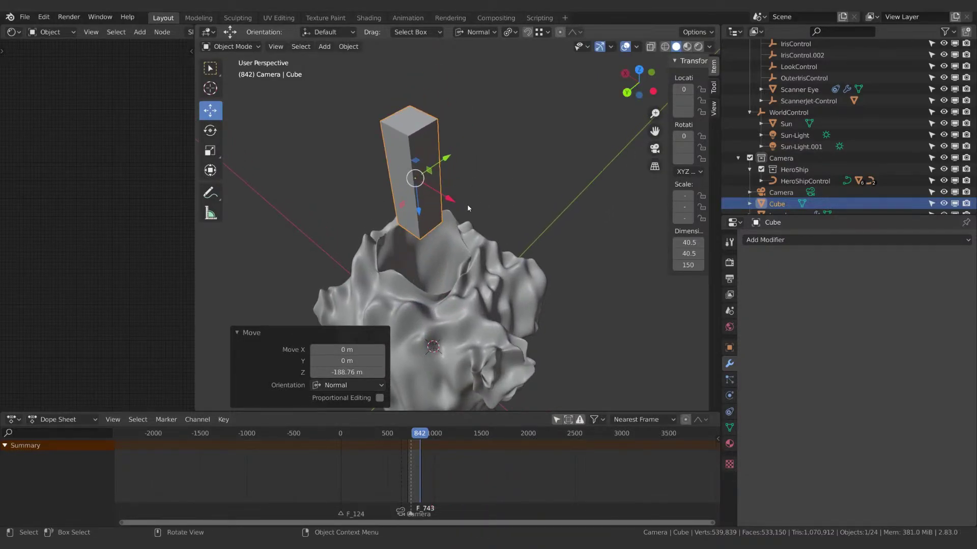
shift+middle_drag(514, 233, 516, 222)
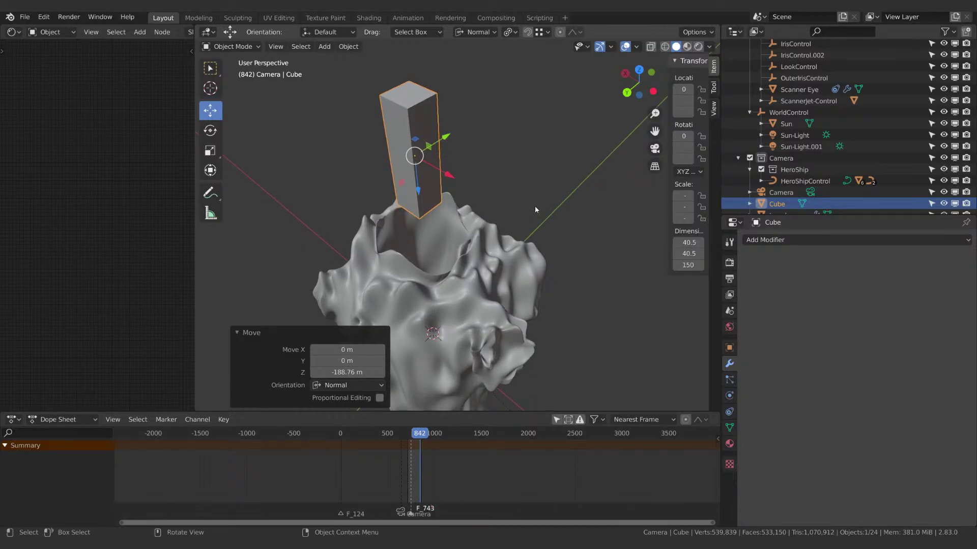
Readjust the block's height along Z so it stands just above the crater.
scroll(492, 183, up, 3)
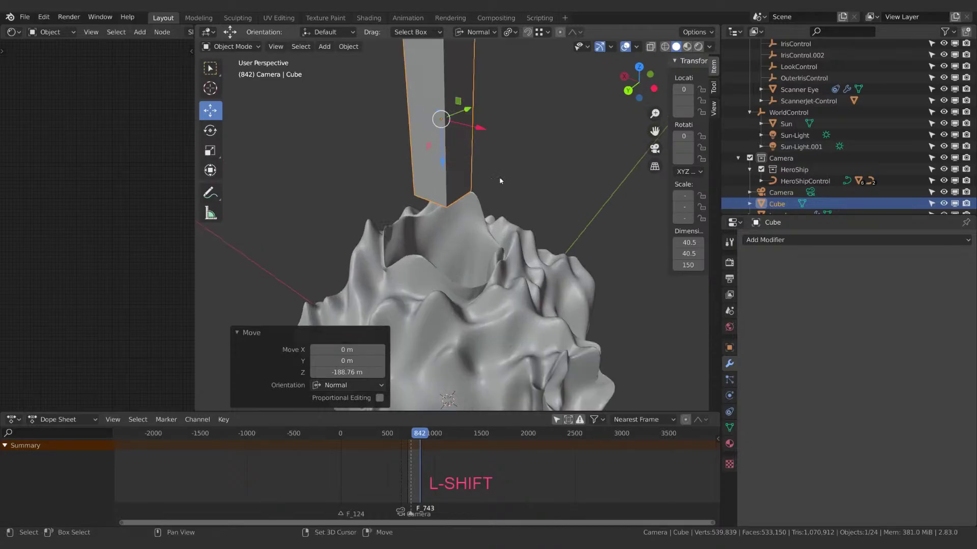
mouse_move(499, 180)
shift+middle_down()
mouse_move(515, 212)
mouse_move(532, 200)
mouse_move(527, 219)
mouse_move(546, 218)
mouse_move(543, 230)
mouse_move(533, 218)
mouse_move(495, 274)
mouse_move(506, 242)
mouse_move(486, 255)
mouse_move(548, 241)
mouse_move(533, 235)
mouse_move(560, 221)
shift+middle_up()
scroll(544, 219, up, 2)
scroll(545, 222, down, 3)
key(g)
key(z)
click(545, 215)
In Edit Mode, select one side edge of the block's upper face and set the transform orientation to Local.
key(Tab)
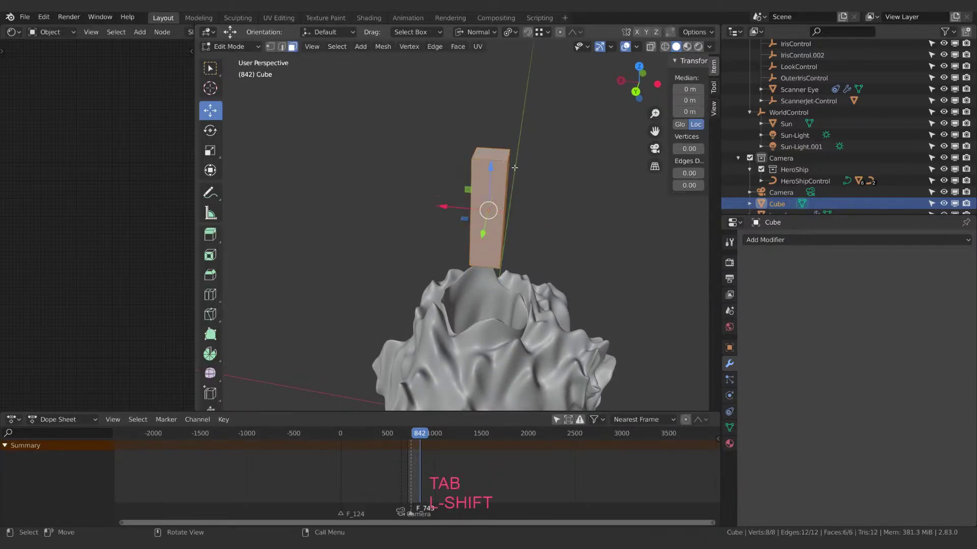
shift+middle_drag(498, 162, 512, 183)
click(489, 194)
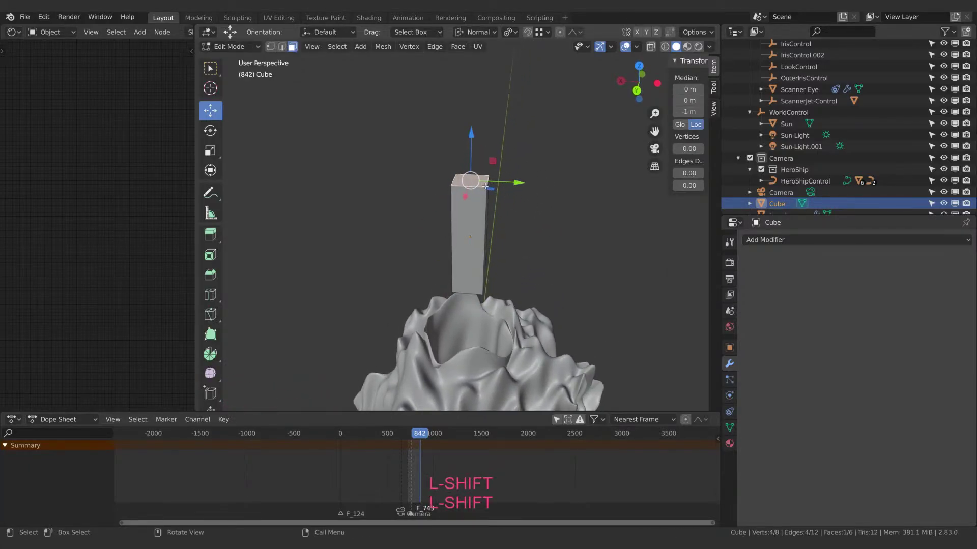
click(281, 46)
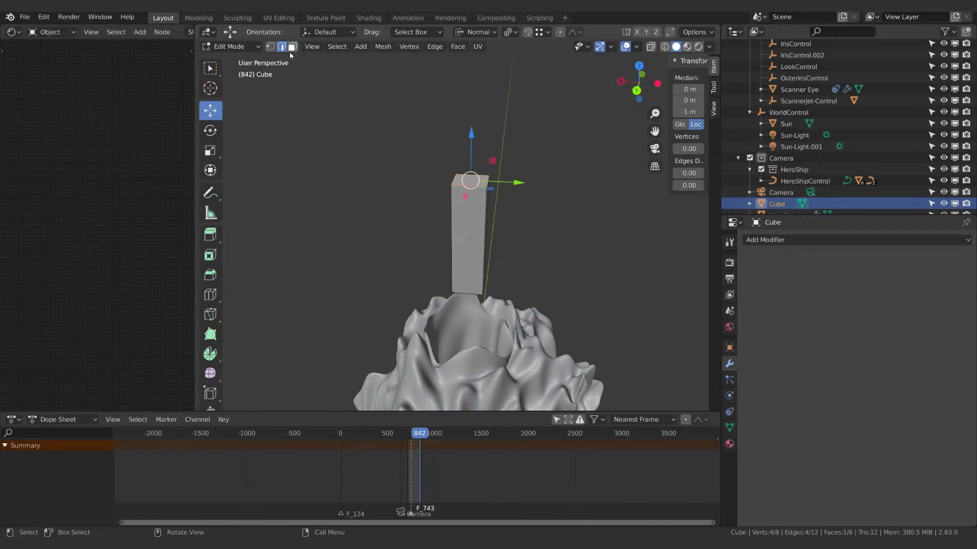
click(491, 185)
shift+middle_drag(554, 194, 536, 201)
click(468, 192)
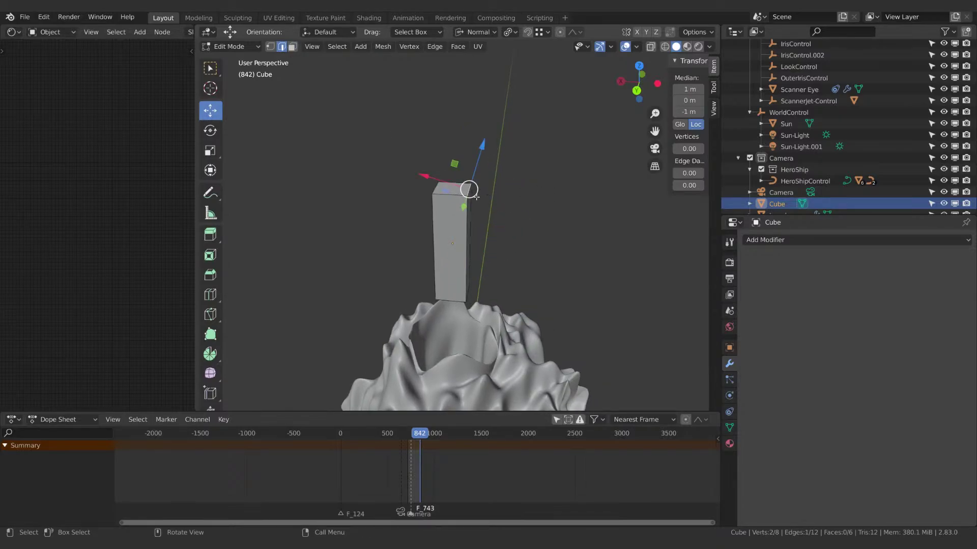
click(474, 32)
click(461, 79)
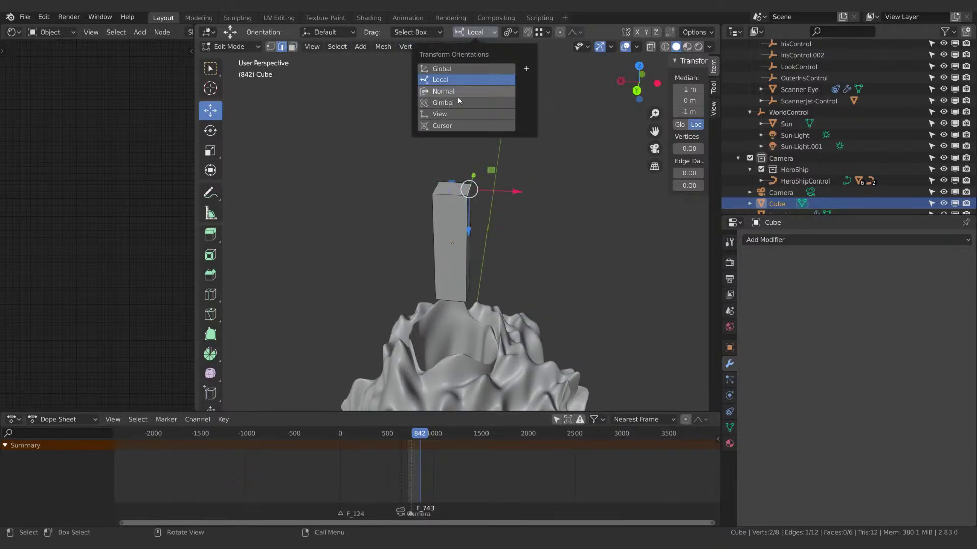
Move the selected upper edge inward along the local X axis to taper the block, and return to Object Mode.
shift+middle_drag(516, 189, 524, 197)
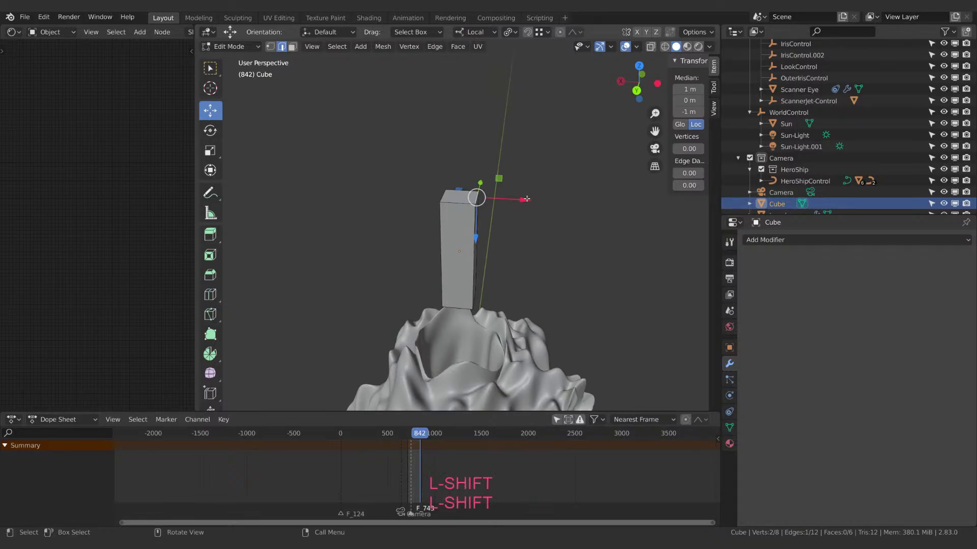
drag(525, 201, 504, 201)
key(Tab)
Add a Bezier circle and raise it about 498 m along Z to the height of the block.
middle_drag(532, 225, 450, 203)
key(shift+a)
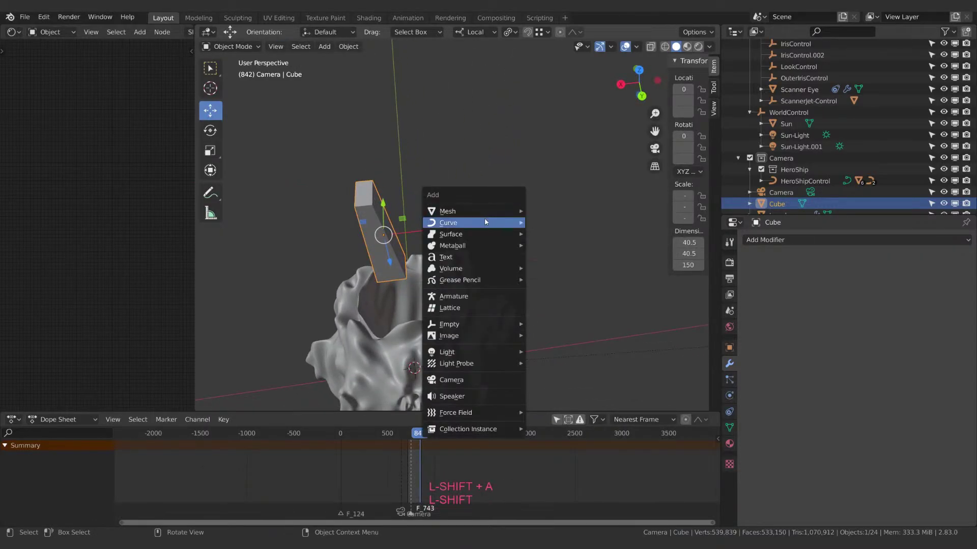
mouse_move(484, 223)
click(539, 234)
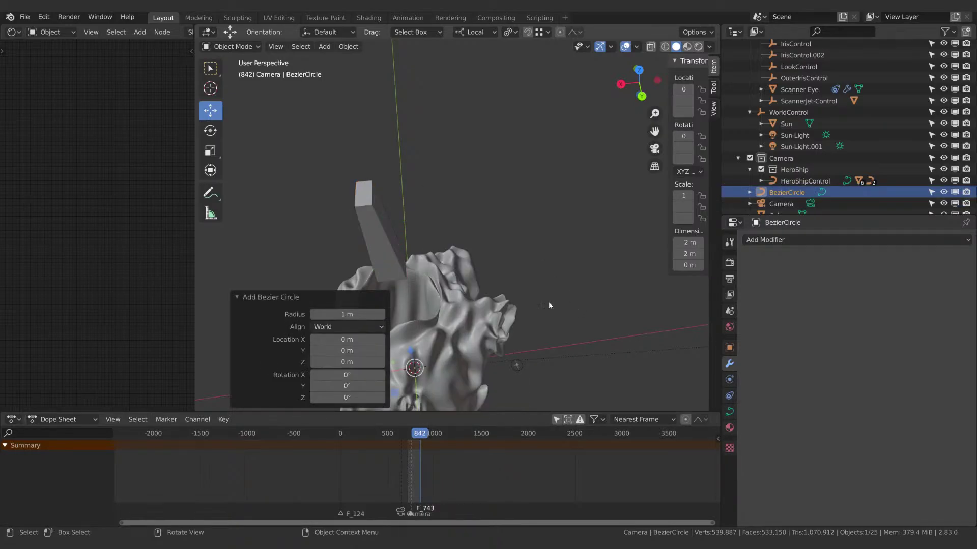
key(g)
key(z)
click(517, 145)
Scale the Bezier circle up uniformly to about 339 m across.
key(s)
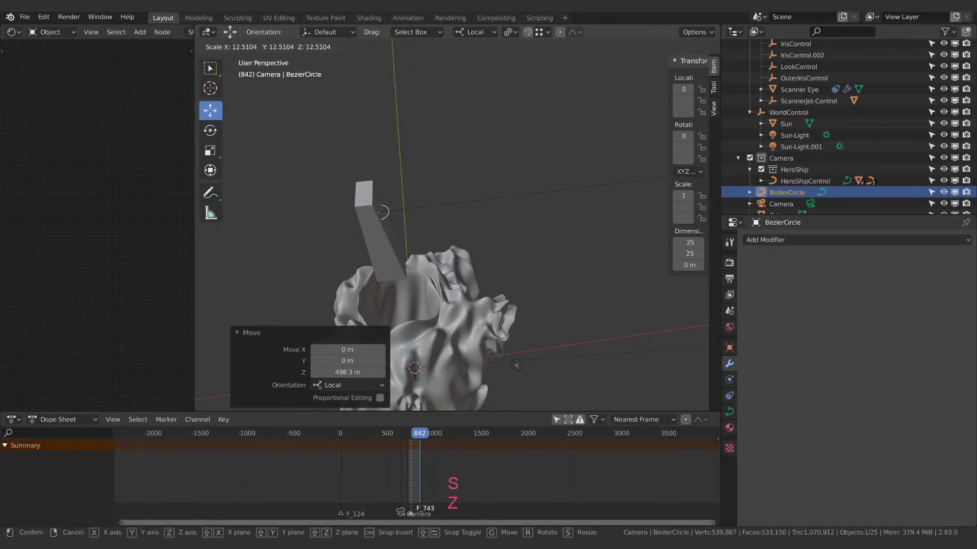
click(520, 71)
key(s)
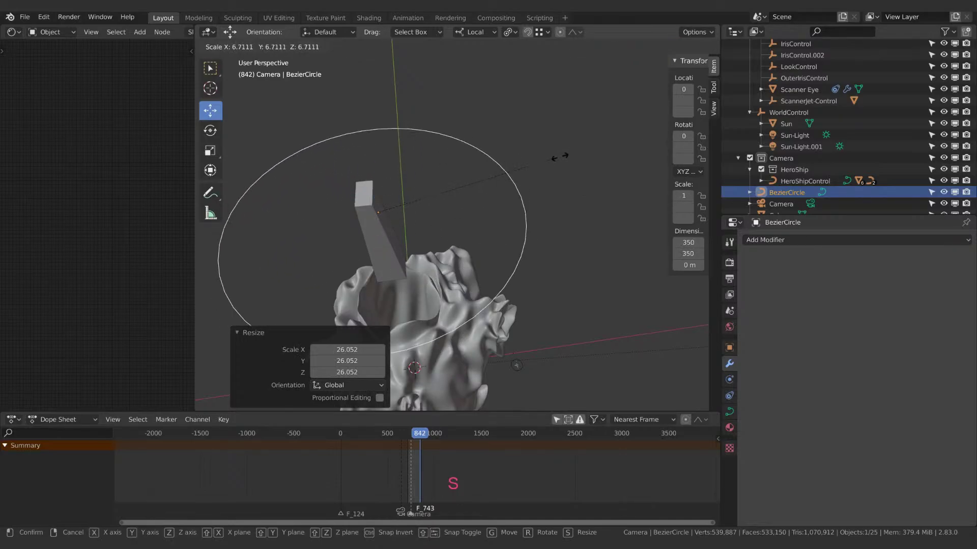
click(385, 194)
Shift the Bezier circle sideways along X so that its rim lies at the block.
shift+middle_drag(357, 217, 404, 169)
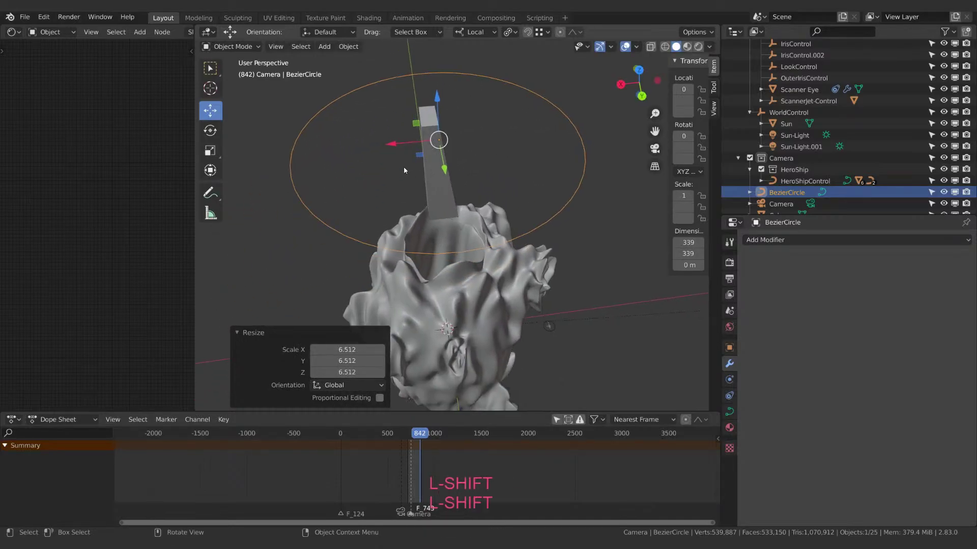
drag(395, 139, 540, 136)
shift+middle_drag(539, 138, 483, 150)
Add an Array modifier to the block and use a constant offset instead of the relative offset.
middle_drag(476, 190, 467, 226)
click(393, 227)
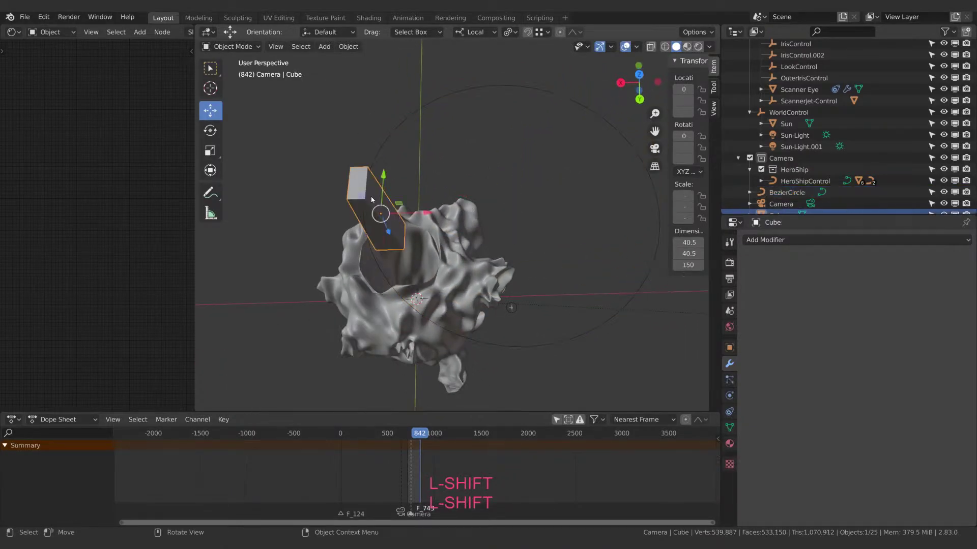
middle_drag(393, 227, 396, 207)
click(786, 239)
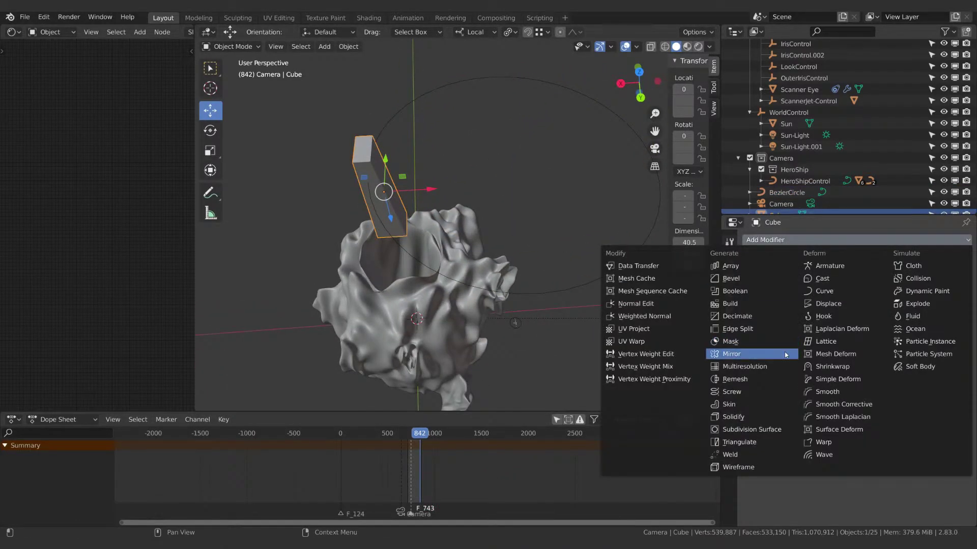
click(754, 267)
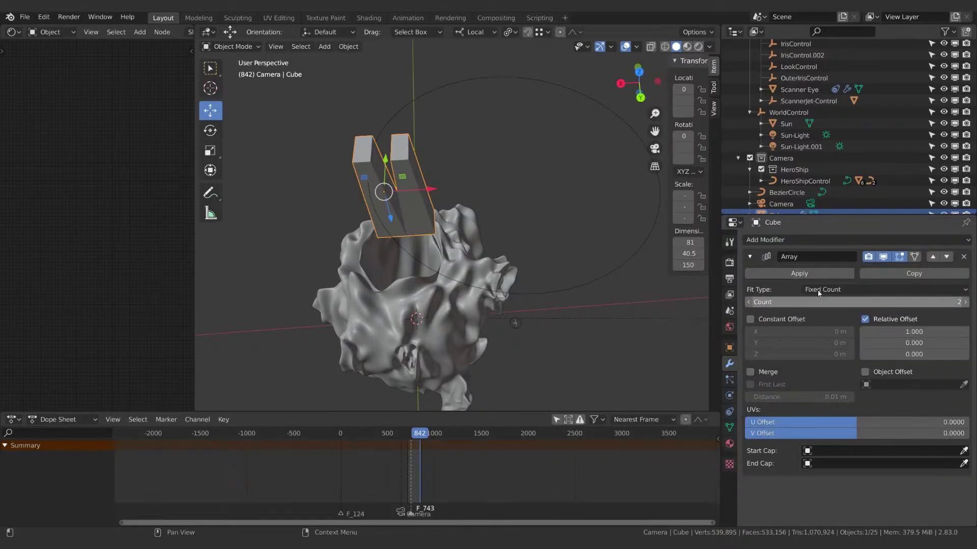
click(865, 320)
click(865, 320)
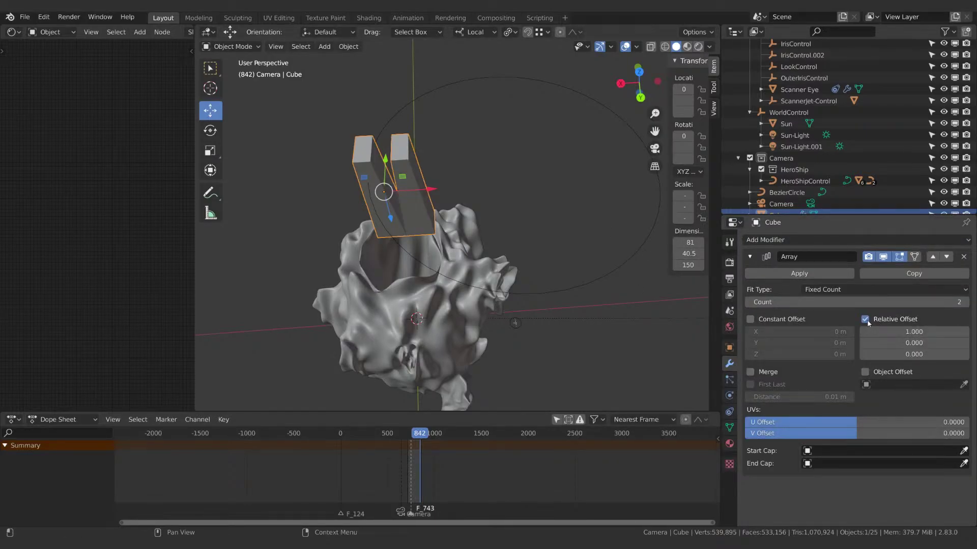
click(865, 319)
click(750, 319)
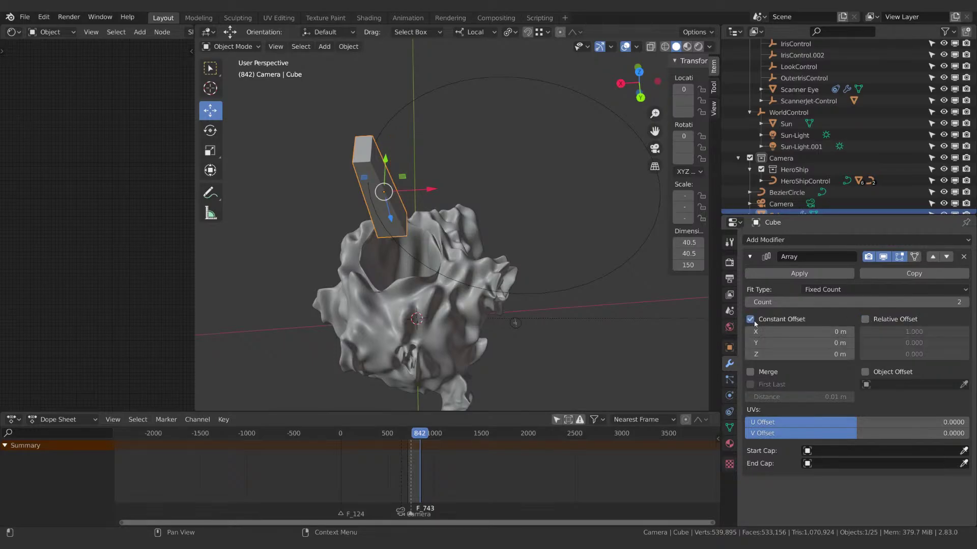
Set the array's constant Y offset to 3.98 m and its count to 15.
drag(798, 343, 859, 343)
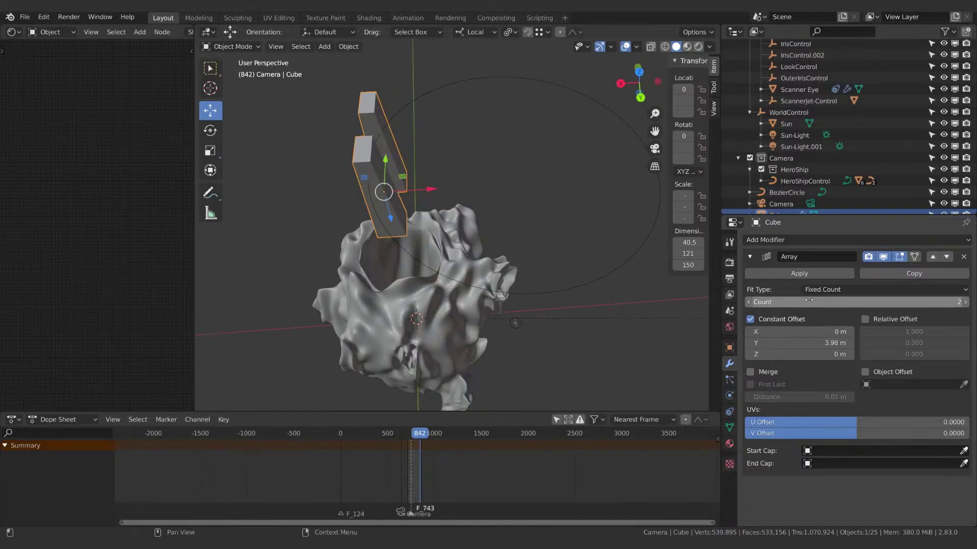
drag(808, 300, 859, 300)
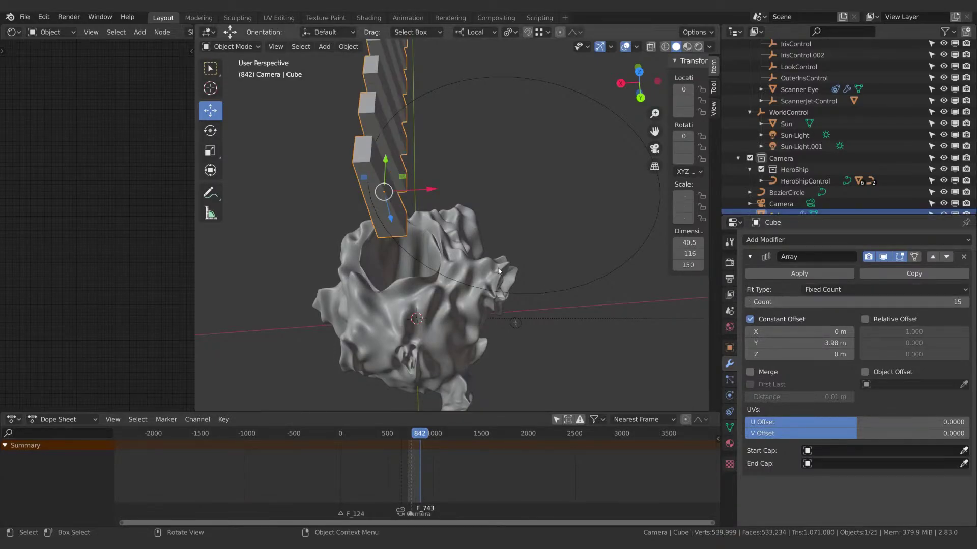
shift+middle_drag(499, 271, 538, 270)
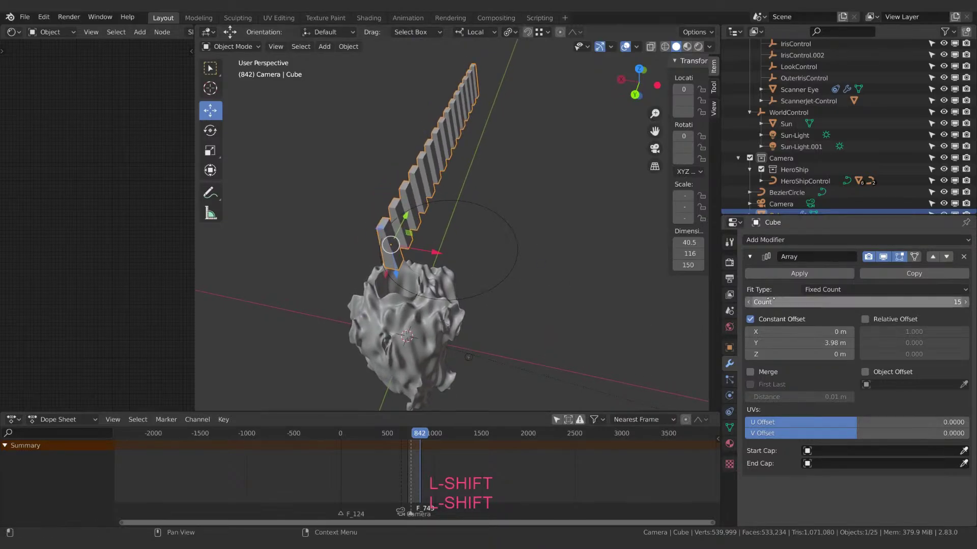
Add a Curve modifier to the arrayed block with BezierCircle as its curve object.
click(814, 240)
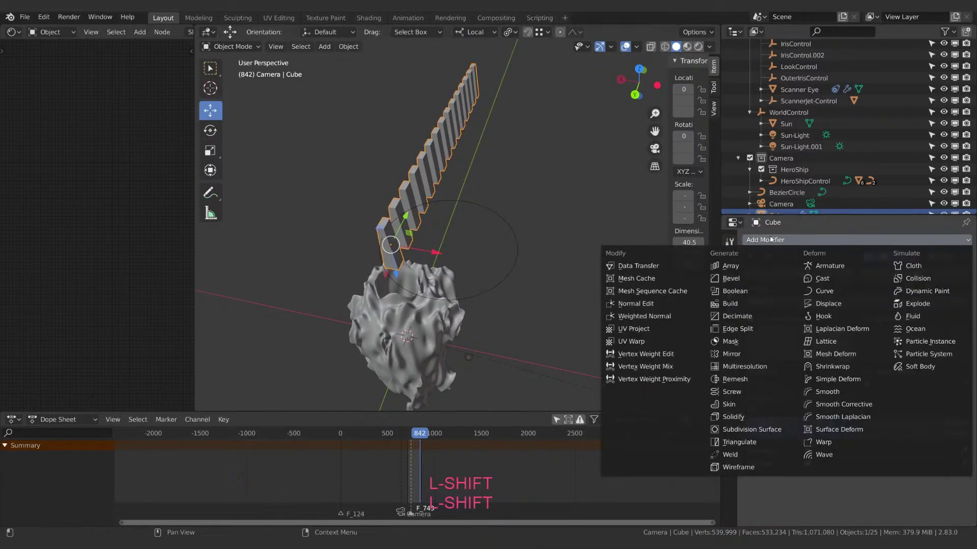
click(824, 291)
scroll(783, 483, down, 2)
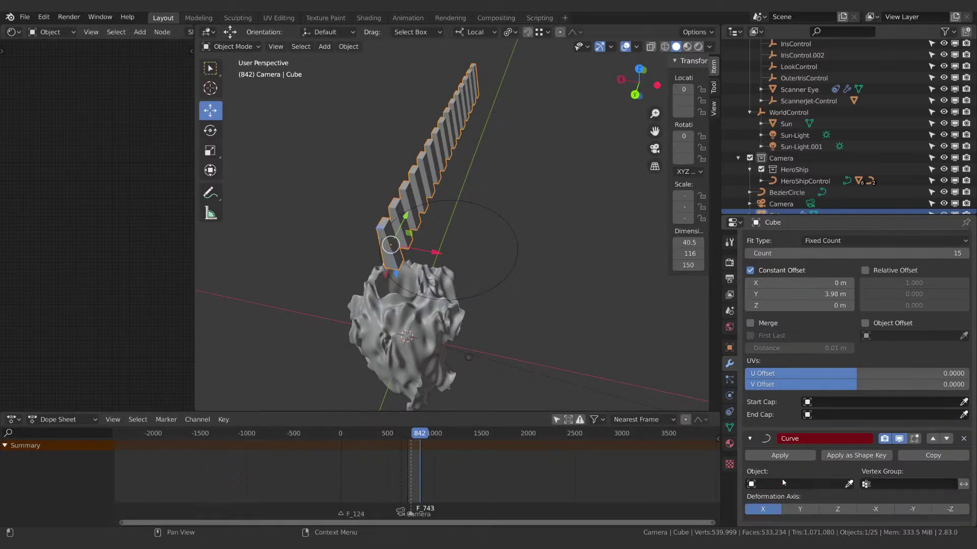
click(801, 488)
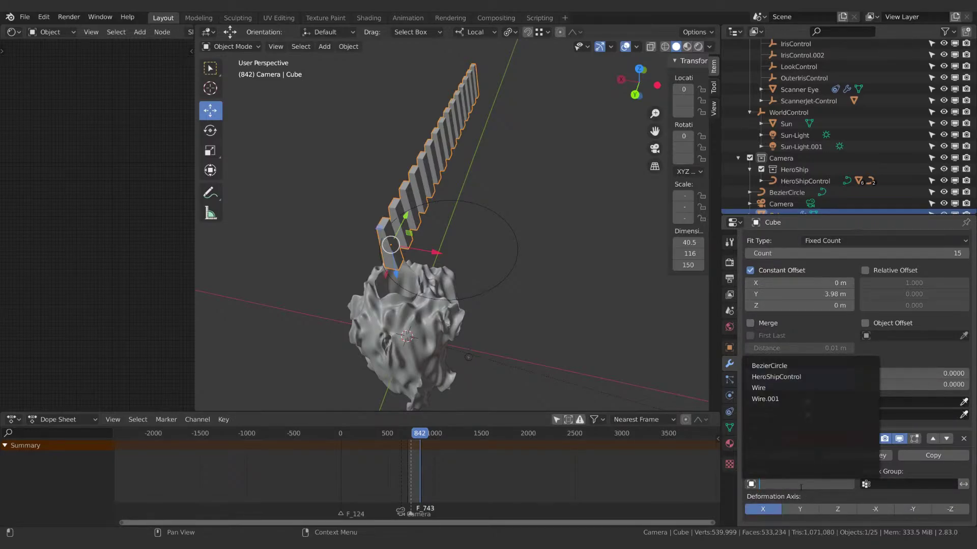
click(835, 490)
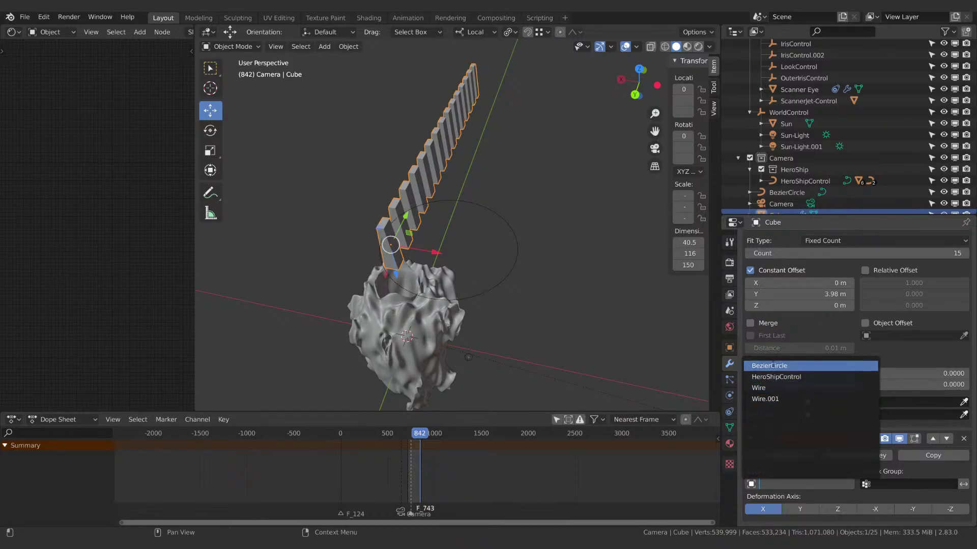
click(771, 366)
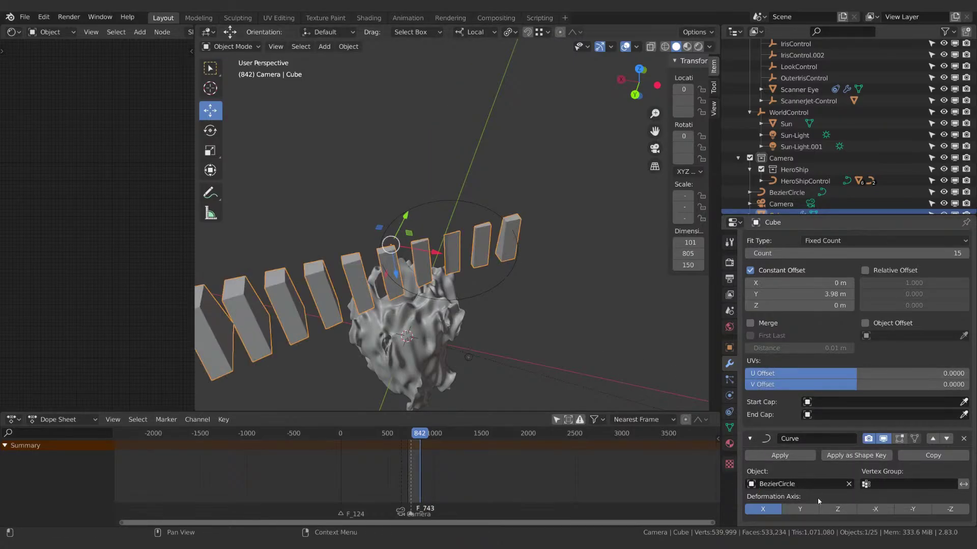
Compare the Curve modifier's deformation axes and set the axis to Y so the blocks form a ring.
click(804, 509)
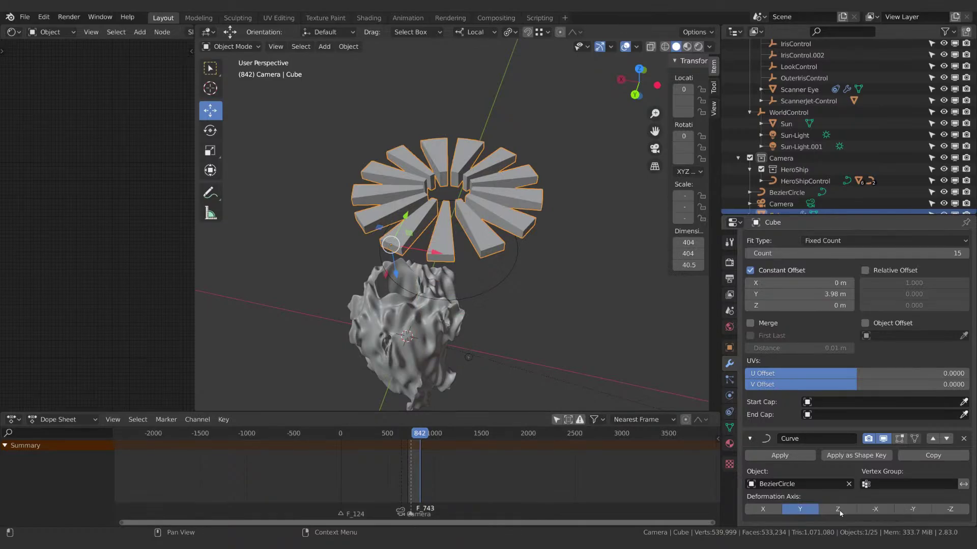
click(913, 511)
click(950, 510)
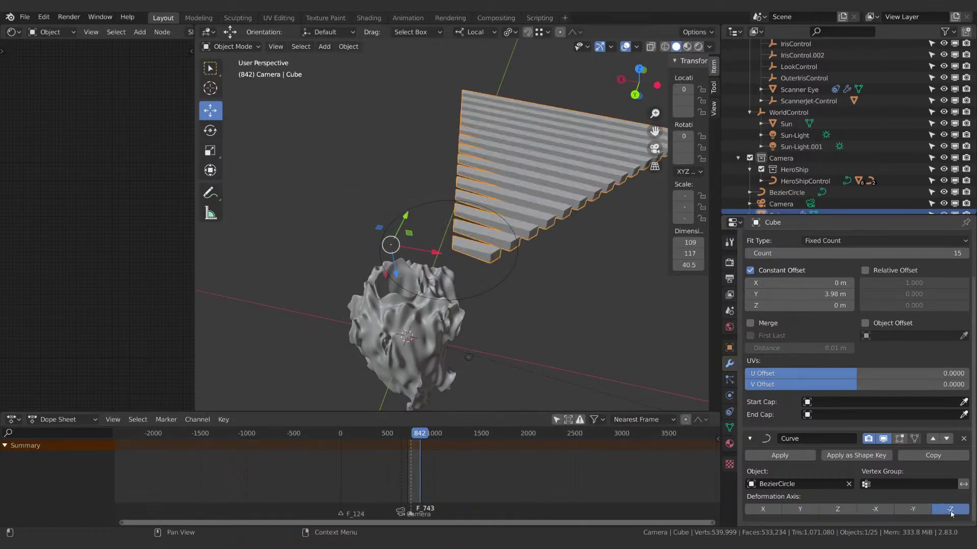
click(914, 511)
click(829, 511)
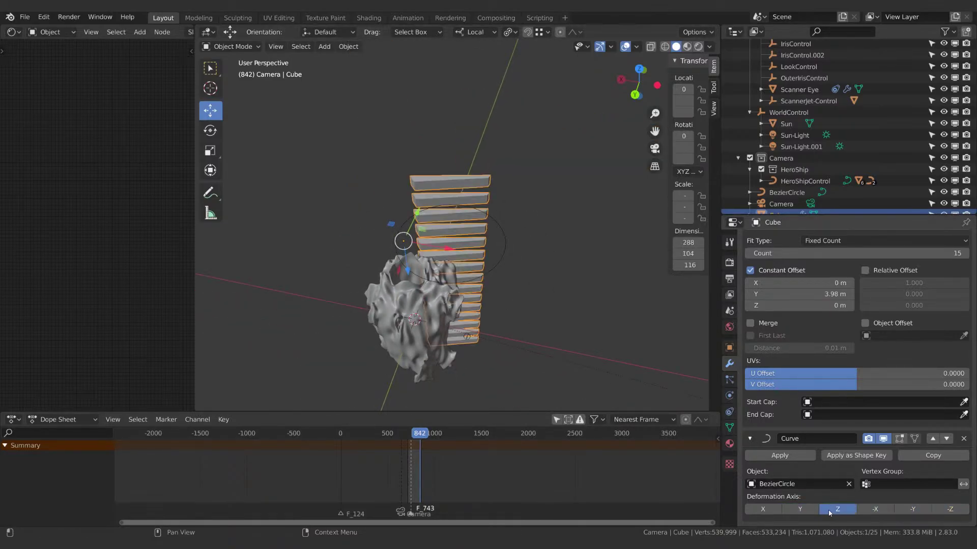
click(800, 509)
Rotate the arrayed blocks 90° about their local Y axis so they stand upright around the ring.
middle_drag(503, 244, 530, 270)
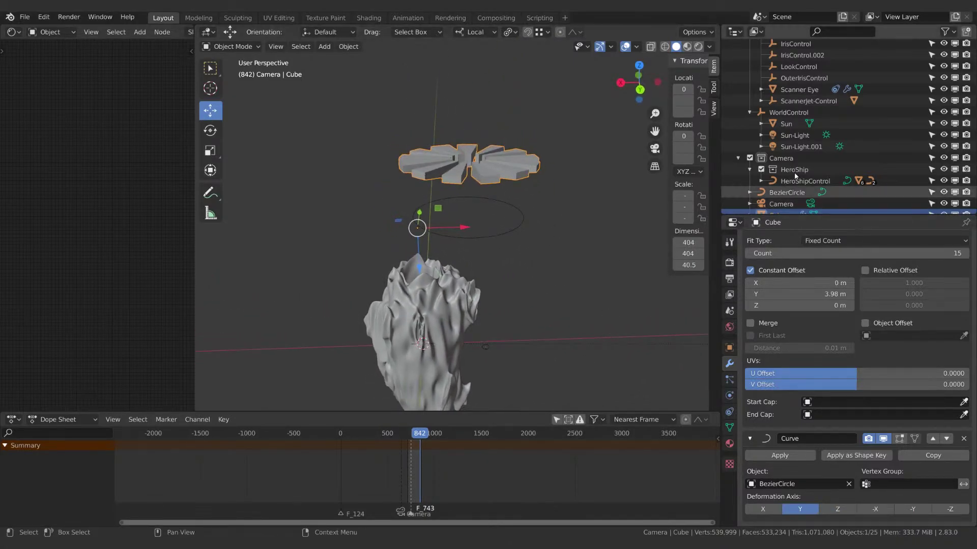
scroll(768, 199, down, 2)
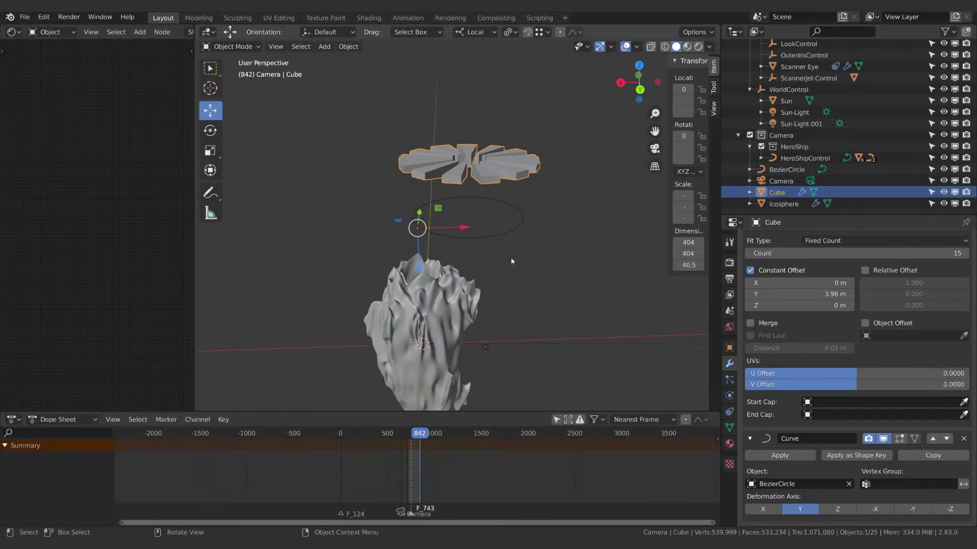
key(r)
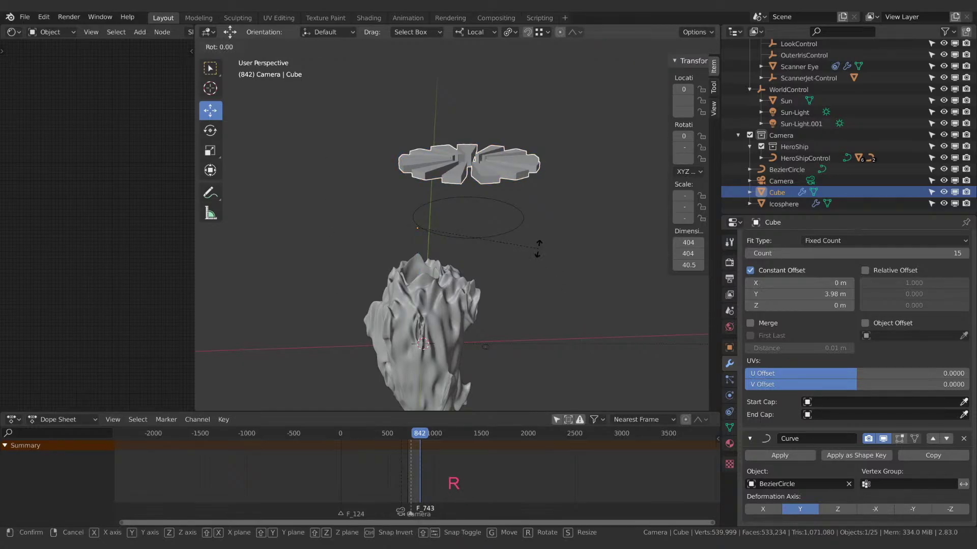
key(y)
key(KP_9)
key(KP_0)
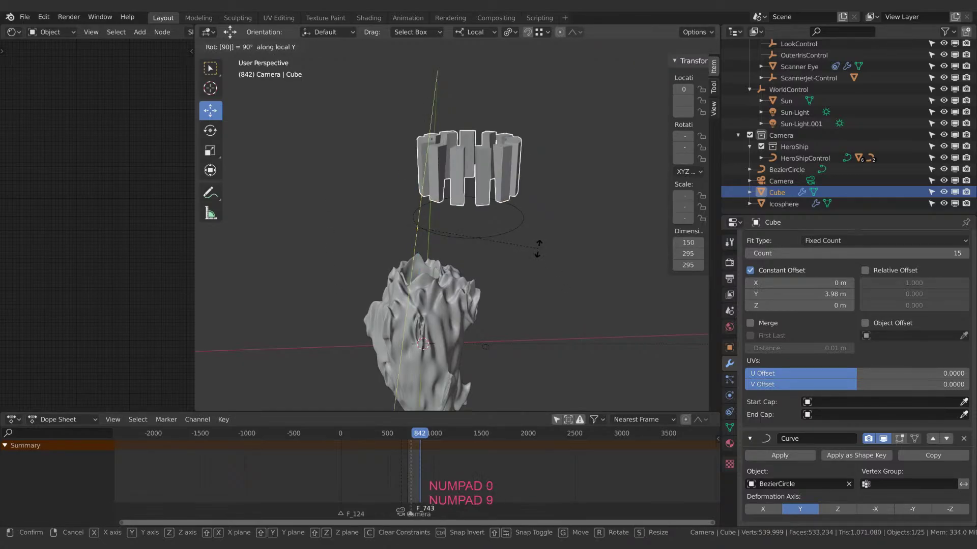
key(Return)
Flip the upright blocks by rotating them 180° about their local Y axis.
mouse_move(508, 195)
middle_down()
mouse_move(508, 224)
mouse_move(503, 178)
mouse_move(505, 210)
middle_up()
key(r)
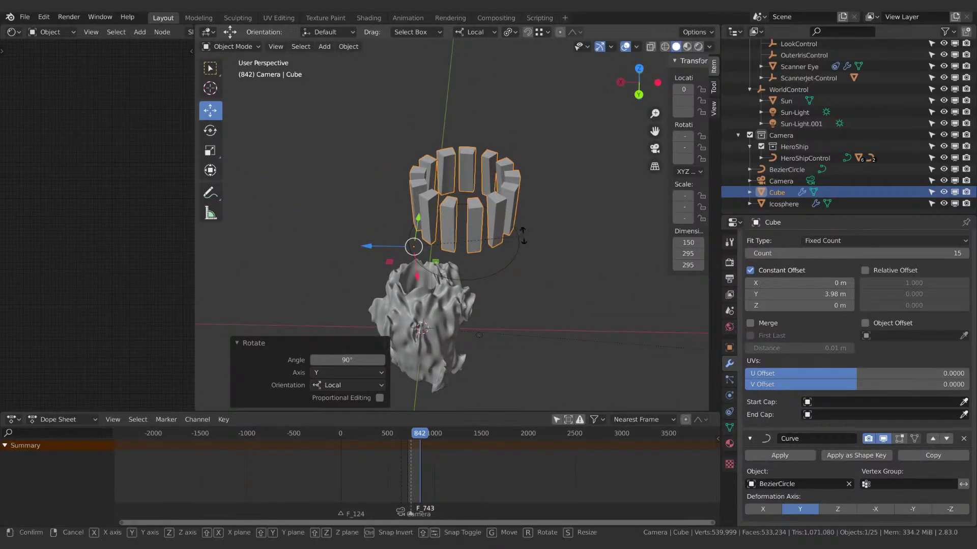
key(y)
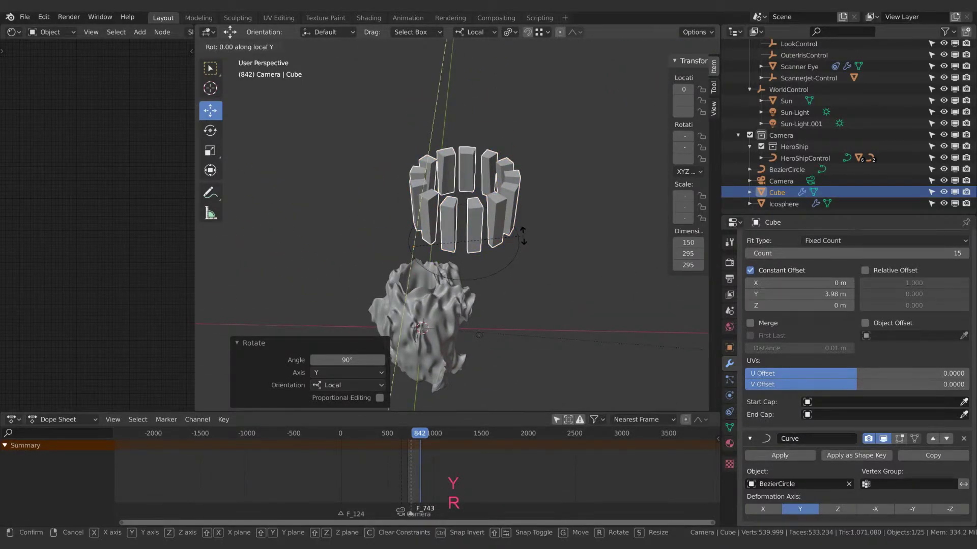
key(KP_1)
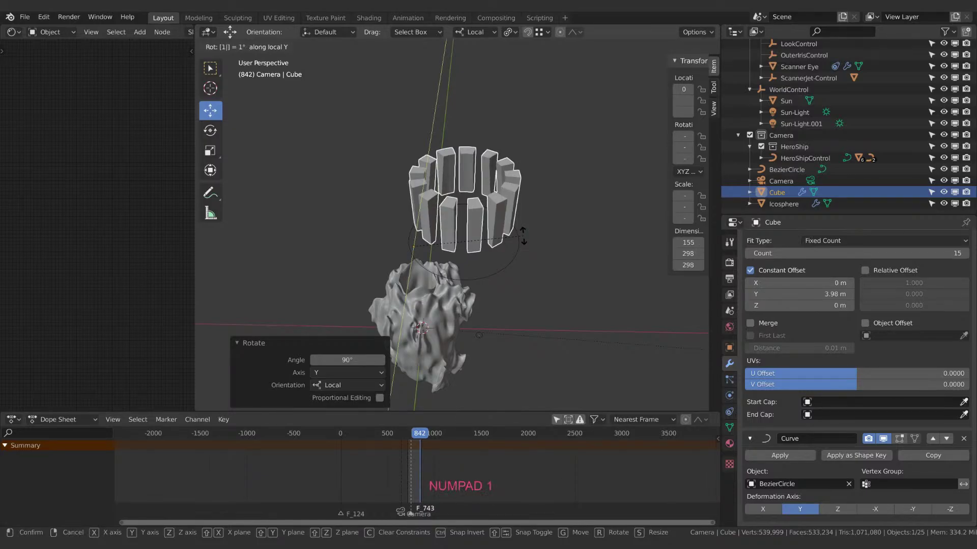
key(KP_8)
key(KP_0)
key(Return)
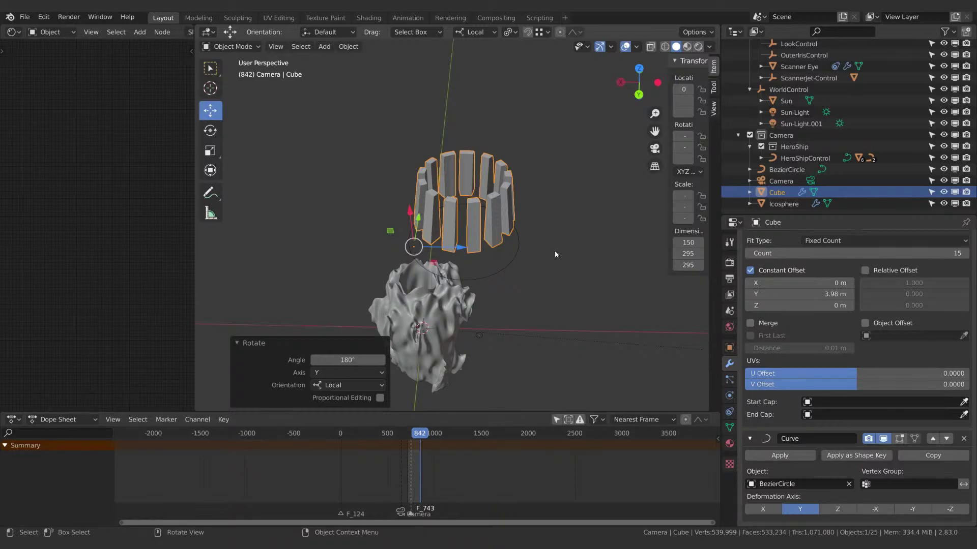
key(r)
key(z)
key(KP_1)
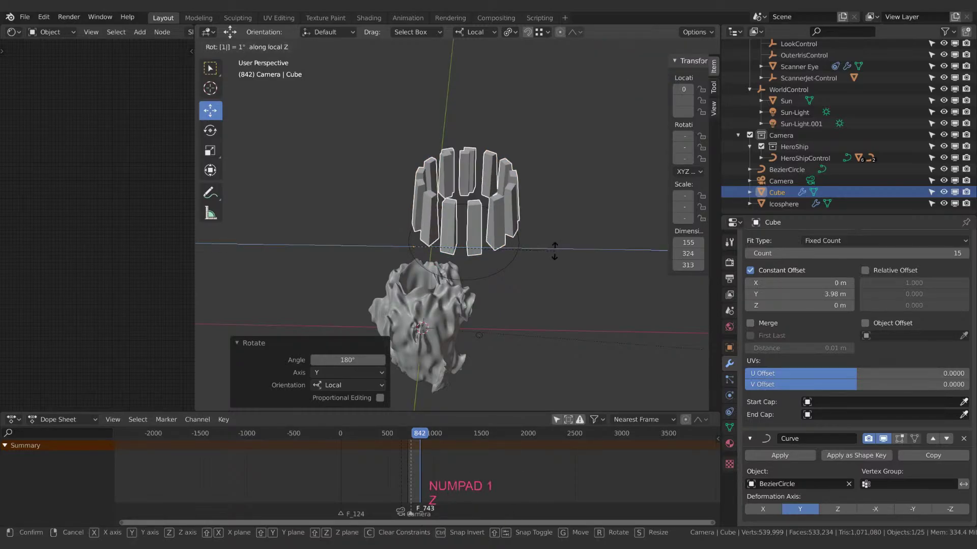
key(KP_8)
key(KP_0)
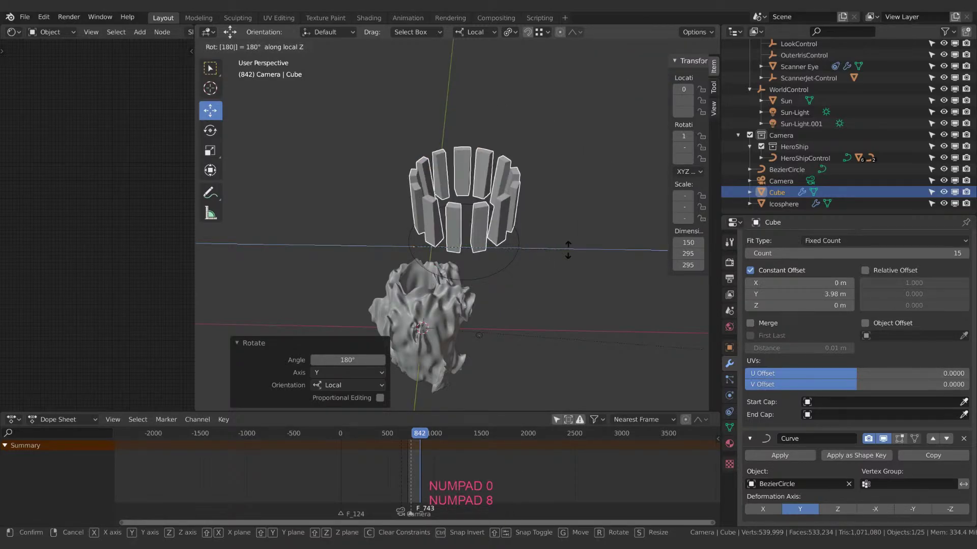
key(Escape)
Rotate the ring of blocks another 180° about local Y to reverse the previous flip.
middle_drag(533, 244, 578, 228)
key(r)
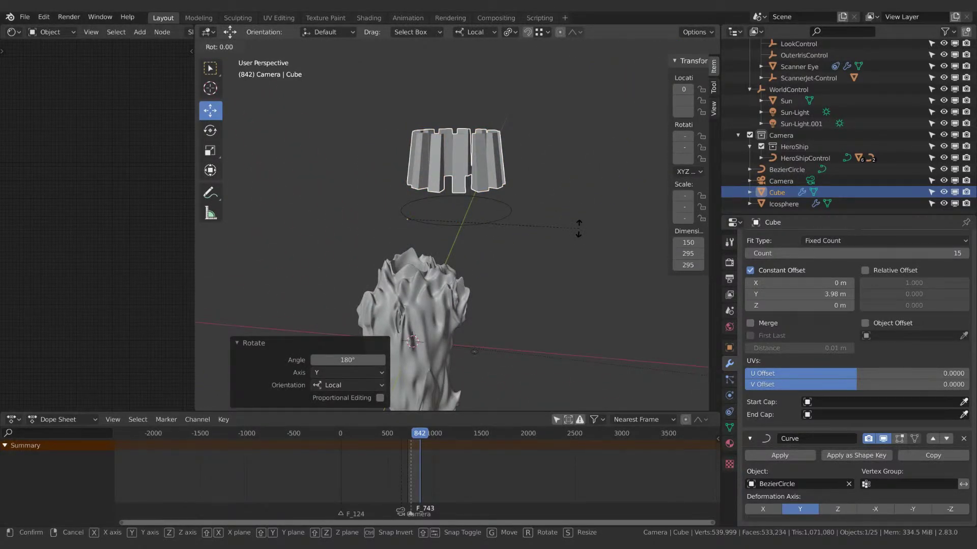
key(y)
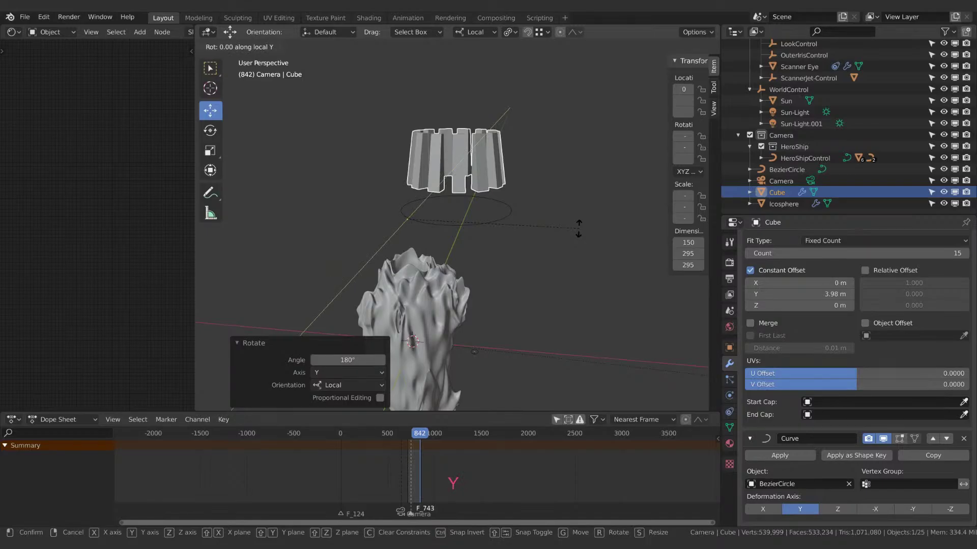
key(KP_1)
key(KP_8)
key(KP_0)
key(Return)
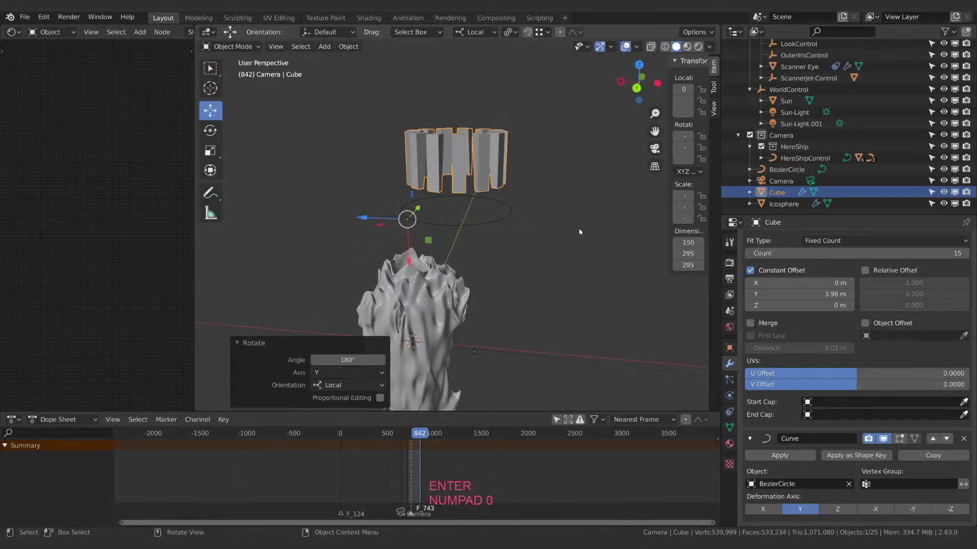
Undo the last Y rotation and rotate the ring of blocks 180° about their local Z axis instead.
middle_drag(578, 227, 515, 242)
key(ctrl+z)
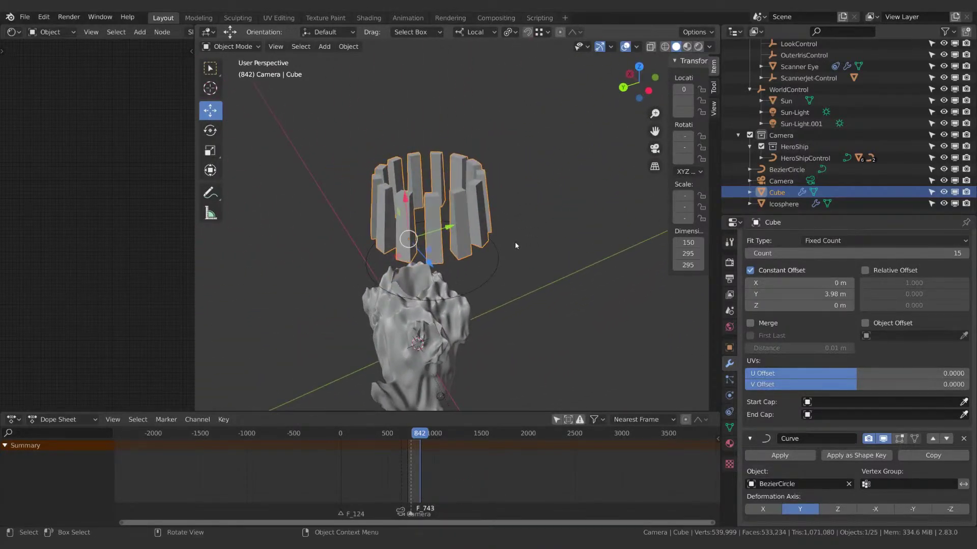
key(r)
key(z)
key(z)
key(KP_1)
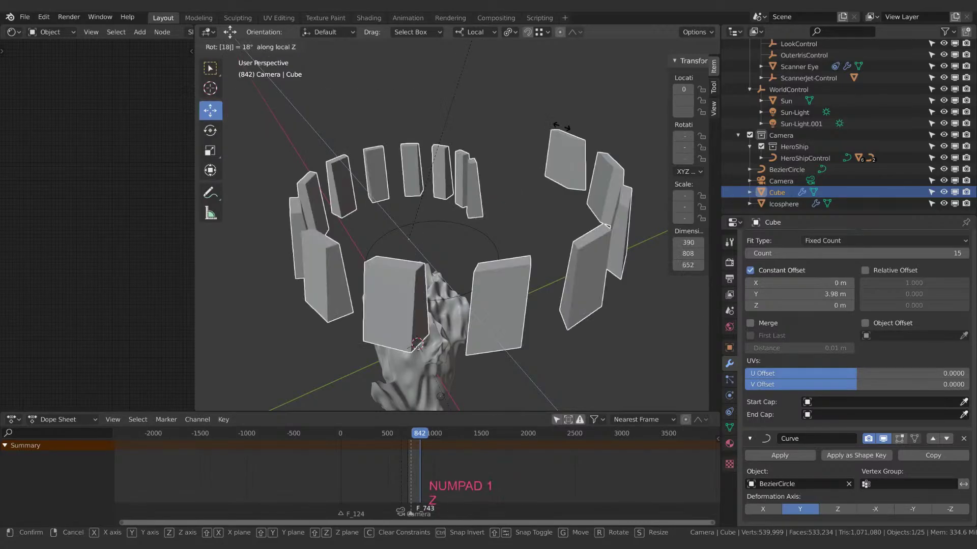
key(KP_8)
key(KP_0)
key(Return)
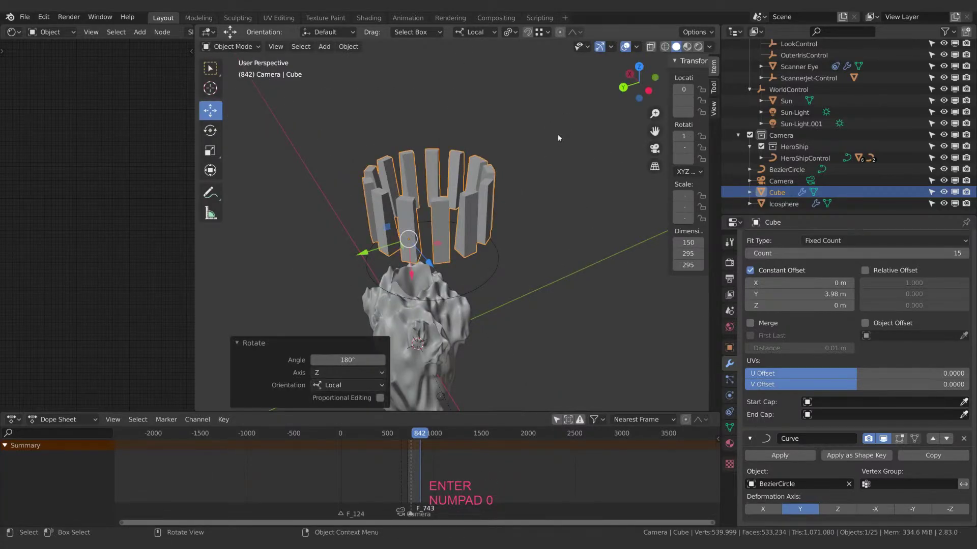
middle_drag(557, 134, 491, 271)
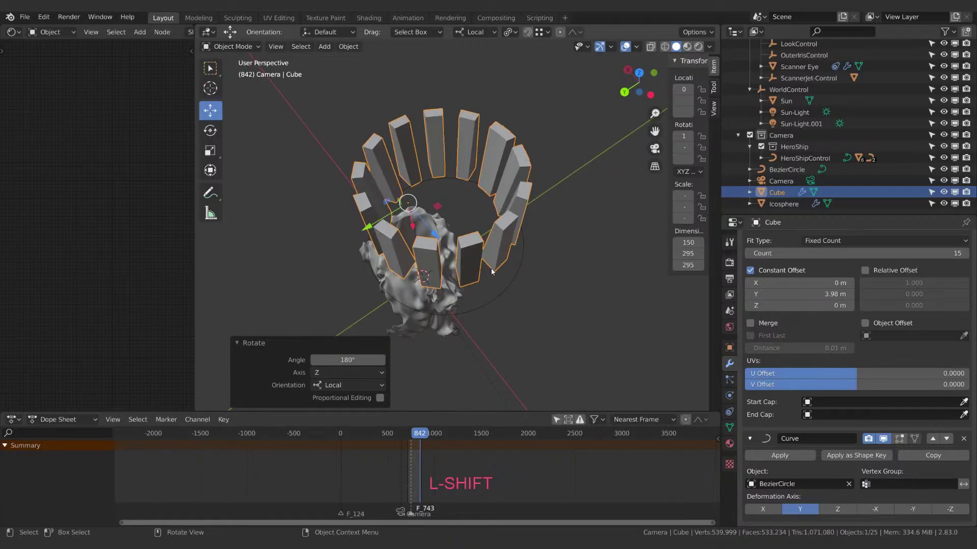
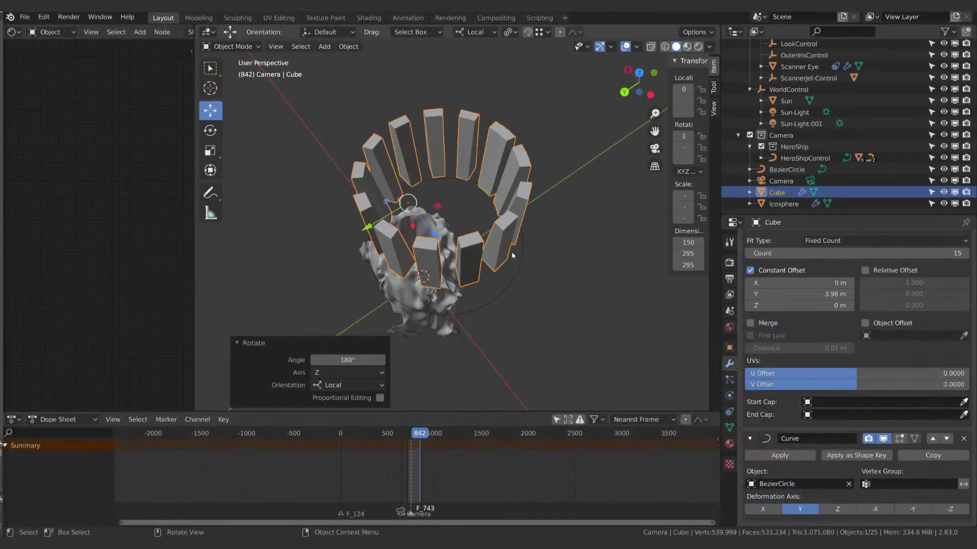
Scale the Bezier circle that guides the blocks to about 333 m across.
middle_drag(448, 254, 543, 256)
click(524, 260)
key(s)
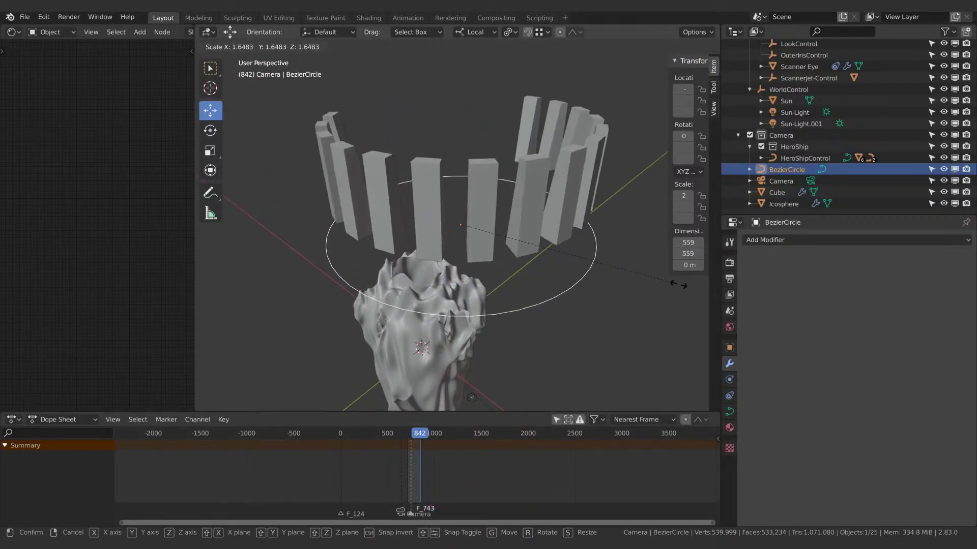
click(584, 272)
middle_drag(583, 275, 605, 242)
key(s)
click(585, 279)
Move the Bezier circle down about 273 m along Z, and raise it back up by about 302 m.
key(g)
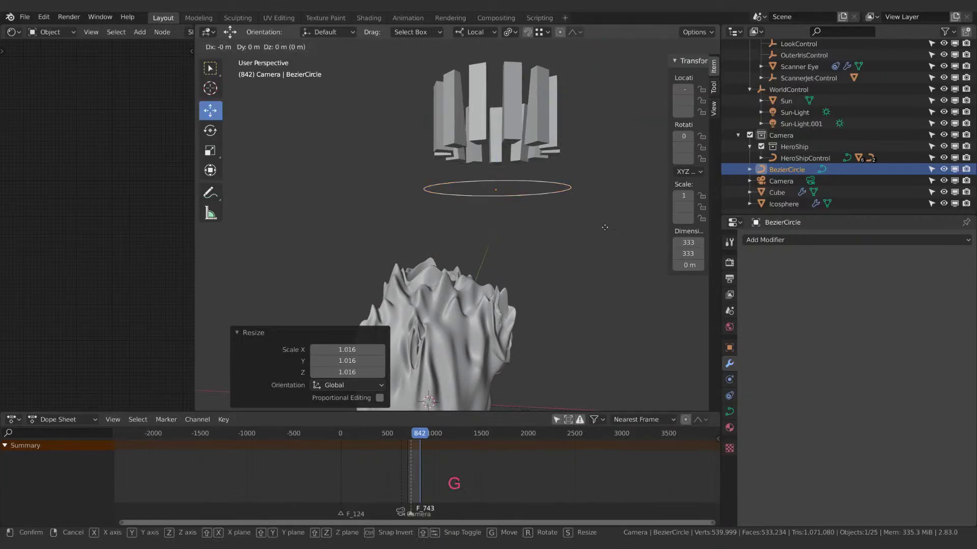
key(z)
click(603, 345)
key(s)
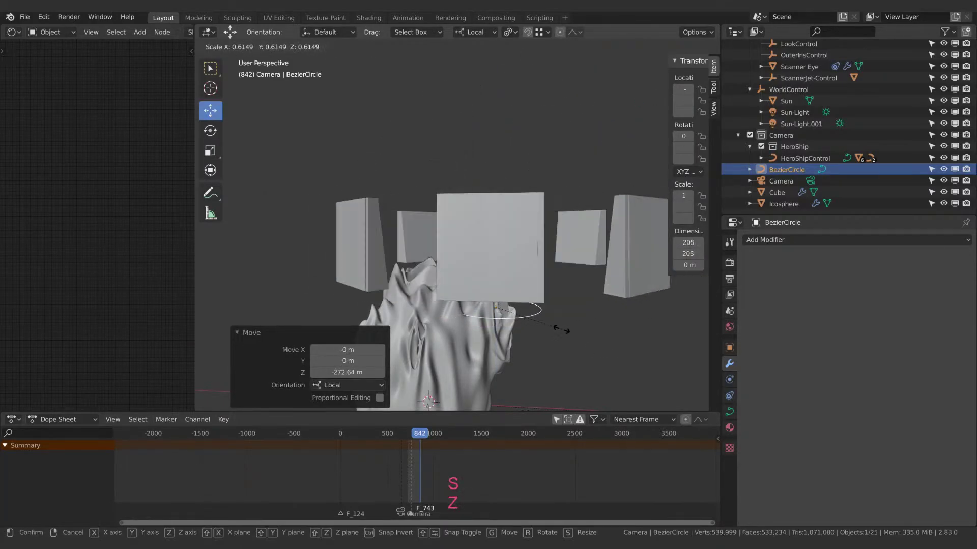
key(Escape)
key(g)
key(z)
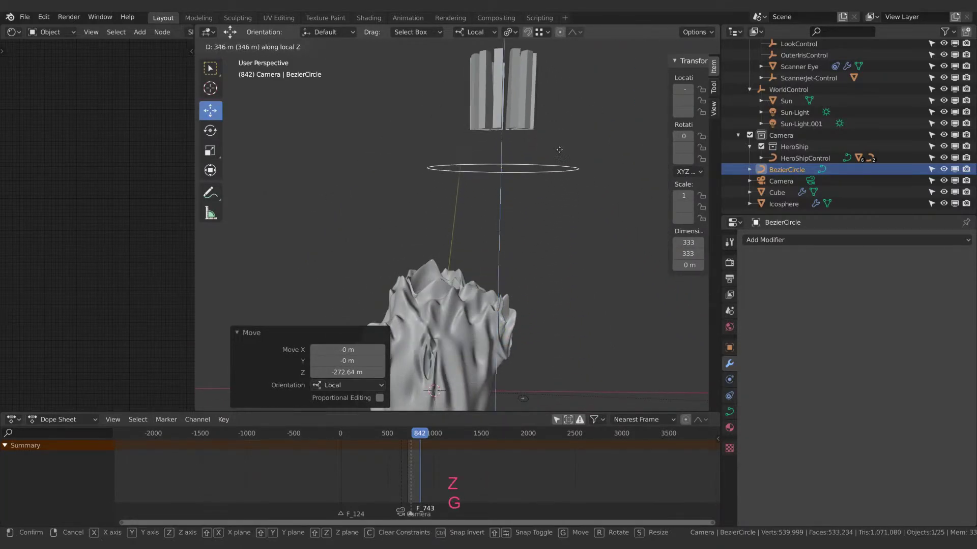
click(559, 183)
middle_drag(560, 183, 562, 208)
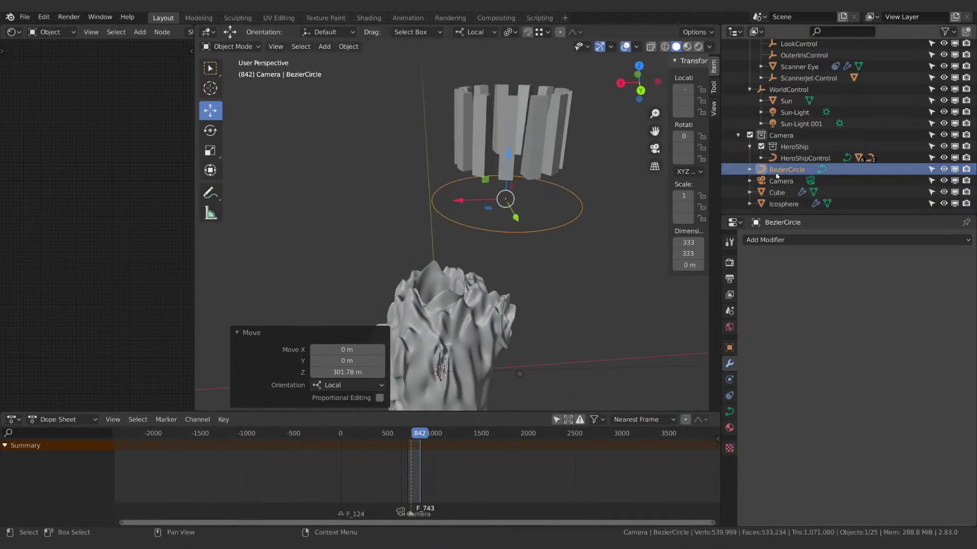
click(776, 193)
ctrl+click(787, 169)
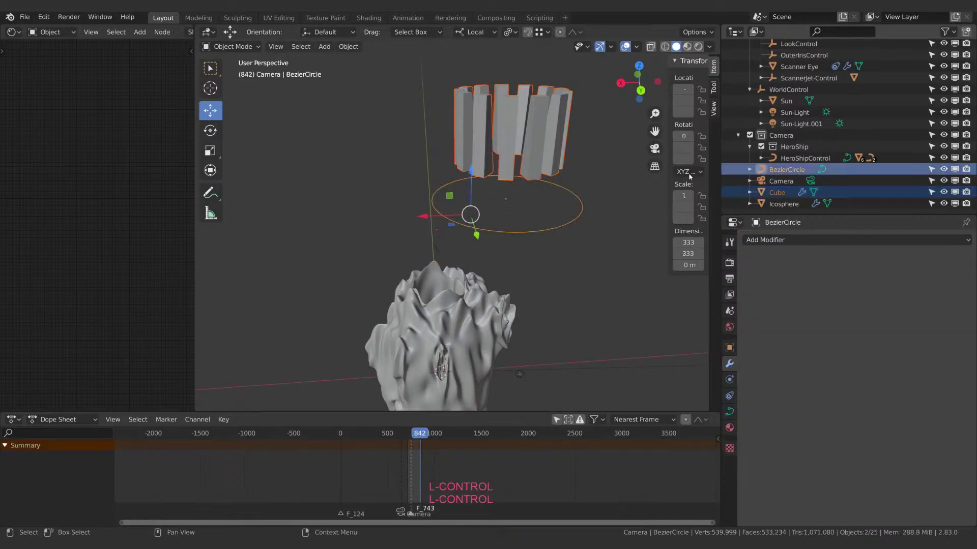
key(g)
key(z)
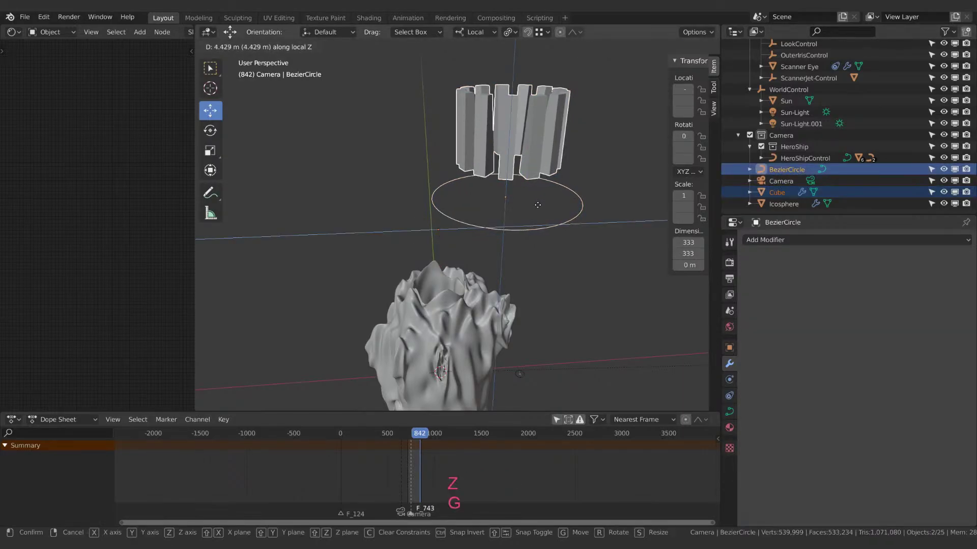
key(Escape)
middle_drag(537, 205, 562, 228)
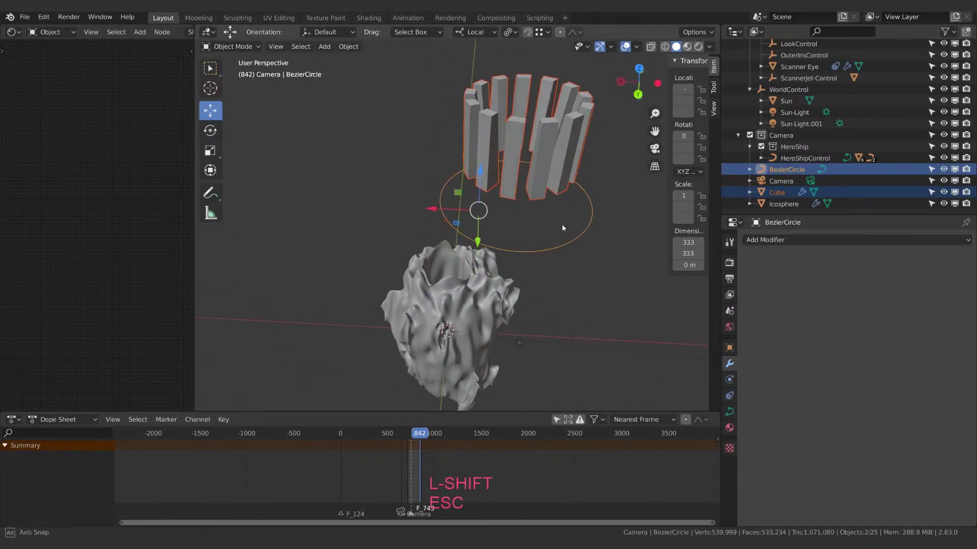
Parent the arrayed Cube to BezierCircle using the Object parent type.
click(776, 193)
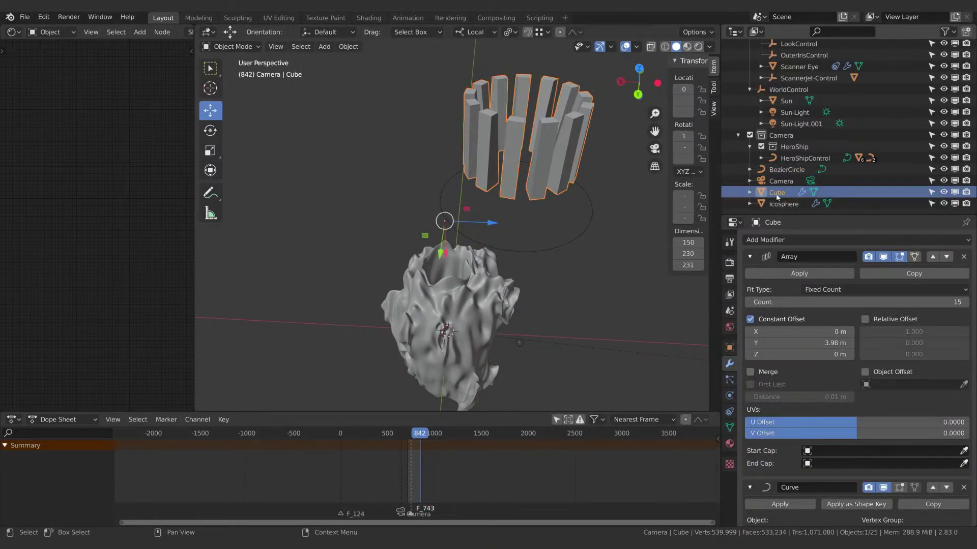
ctrl+click(786, 170)
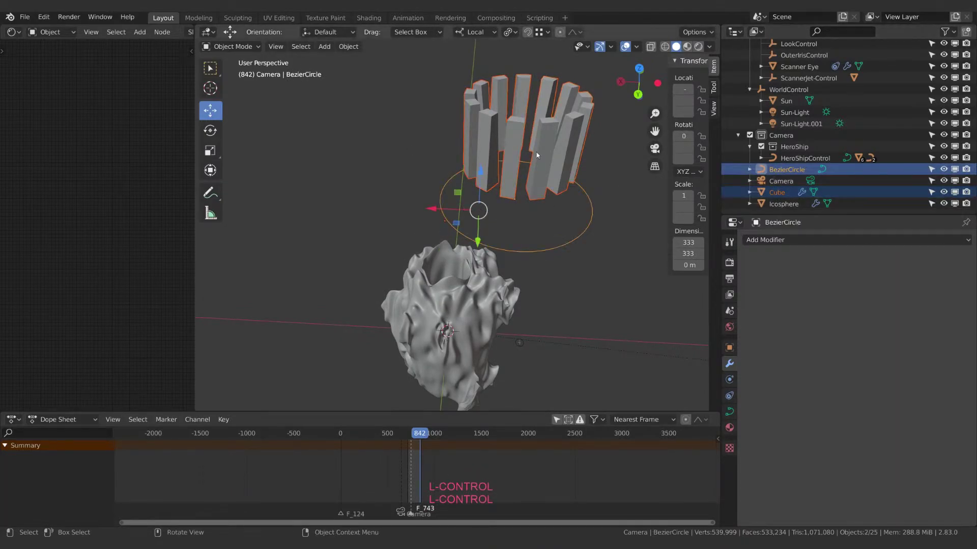
key(ctrl+p)
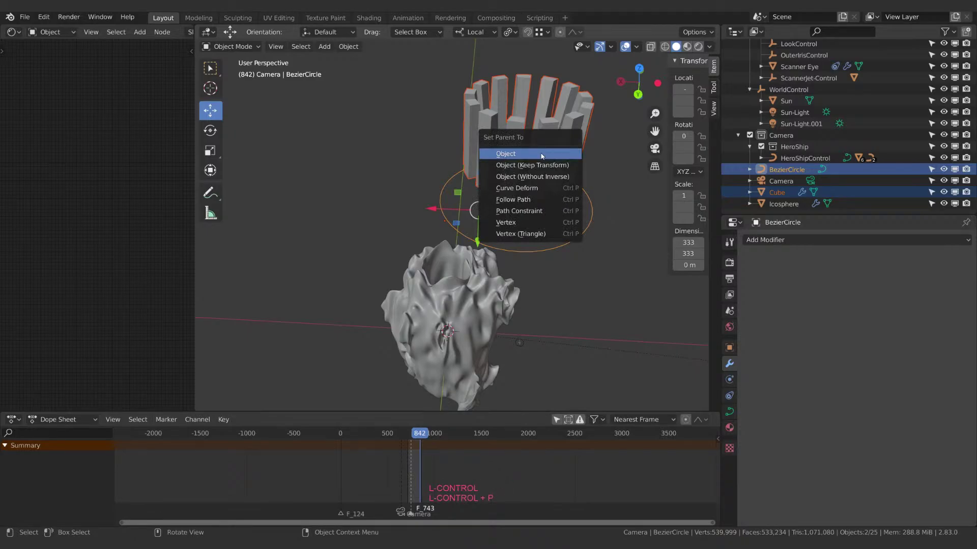
key(Return)
Move BezierCircle with its blocks about -426 m along Z and 150 m along X, over the asteroid's crater.
click(587, 179)
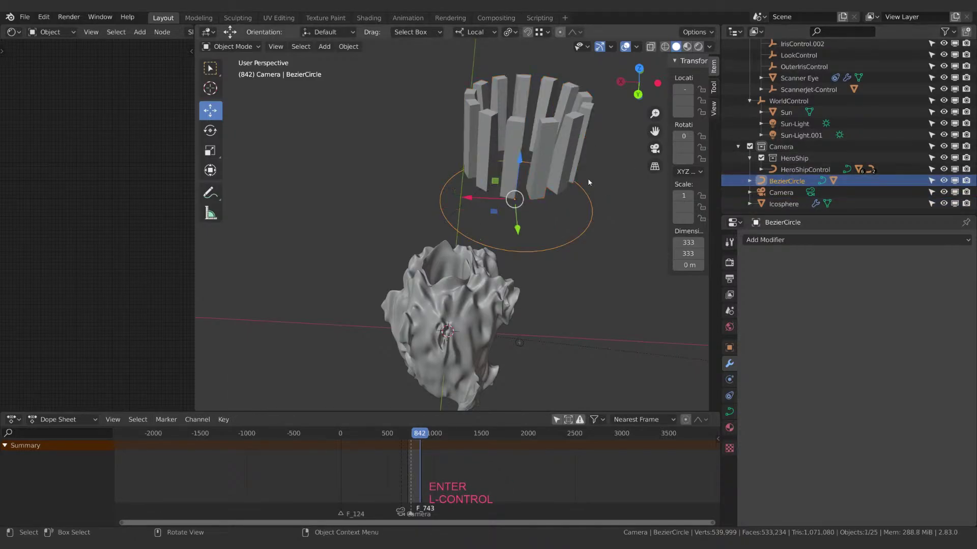
key(g)
key(z)
click(575, 305)
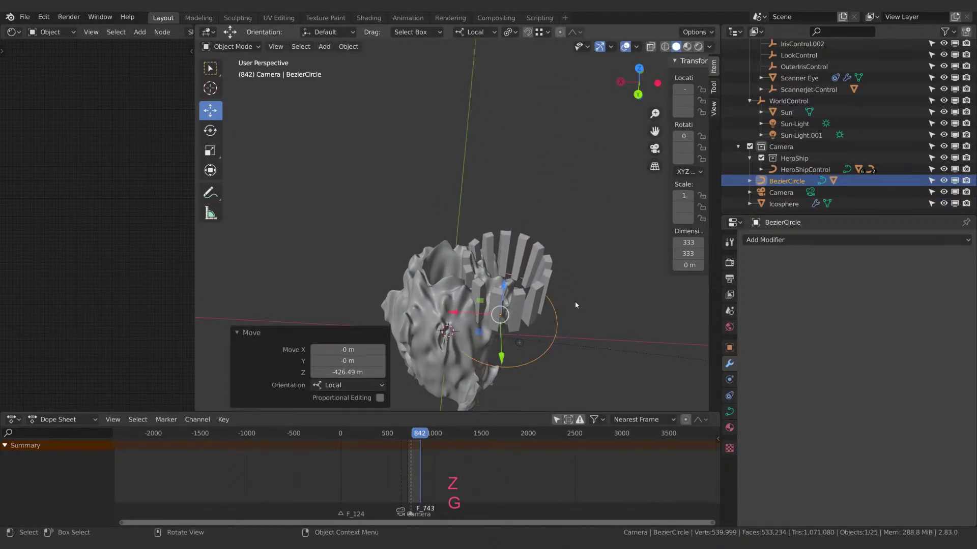
key(g)
key(x)
click(560, 297)
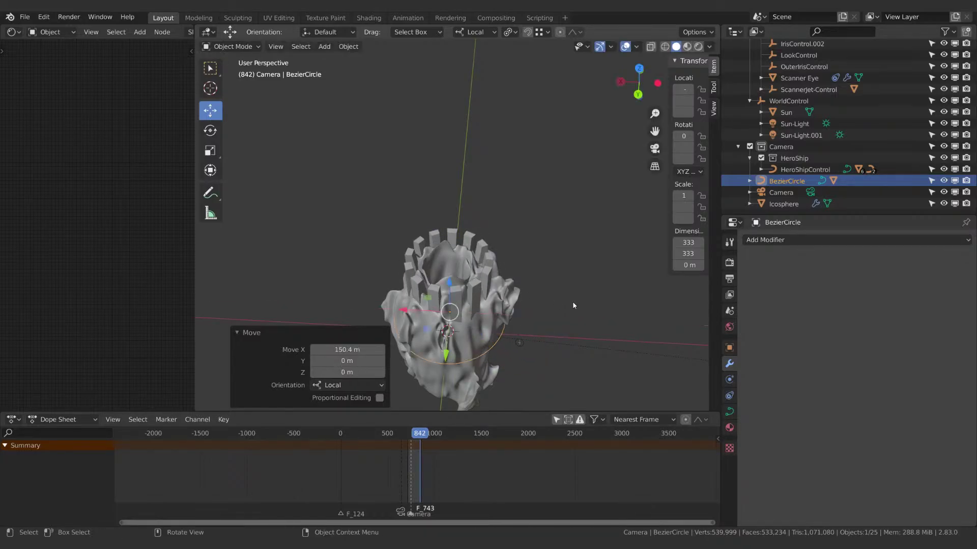
Scale BezierCircle down to about 126 m across so the ring of blocks fits inside the crater.
key(s)
click(519, 300)
middle_drag(519, 300, 551, 275)
key(s)
click(538, 301)
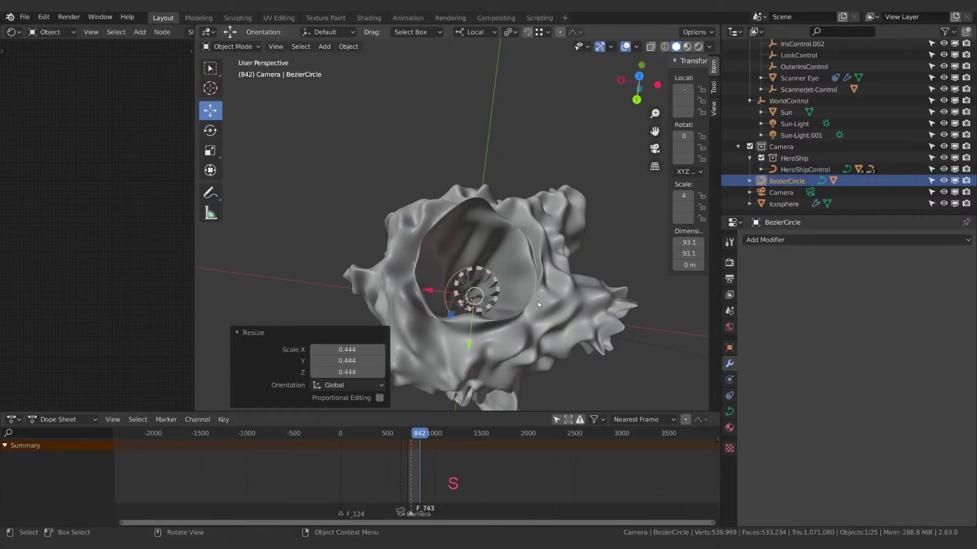
key(g)
key(z)
right_click(538, 276)
key(s)
click(564, 279)
key(g)
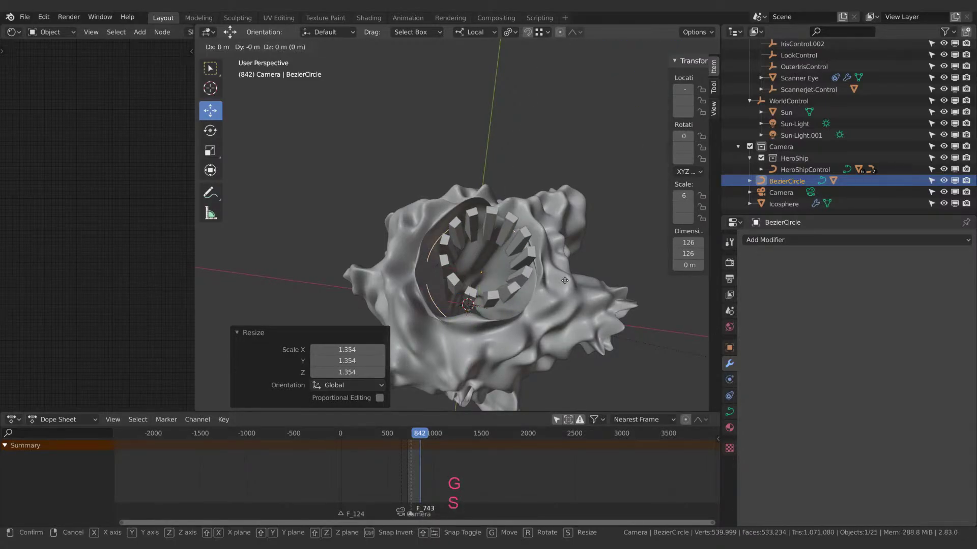
key(Escape)
Centre the ring in the crater opening from the top view and enlarge it by a factor of about 1.34.
drag(478, 306, 478, 311)
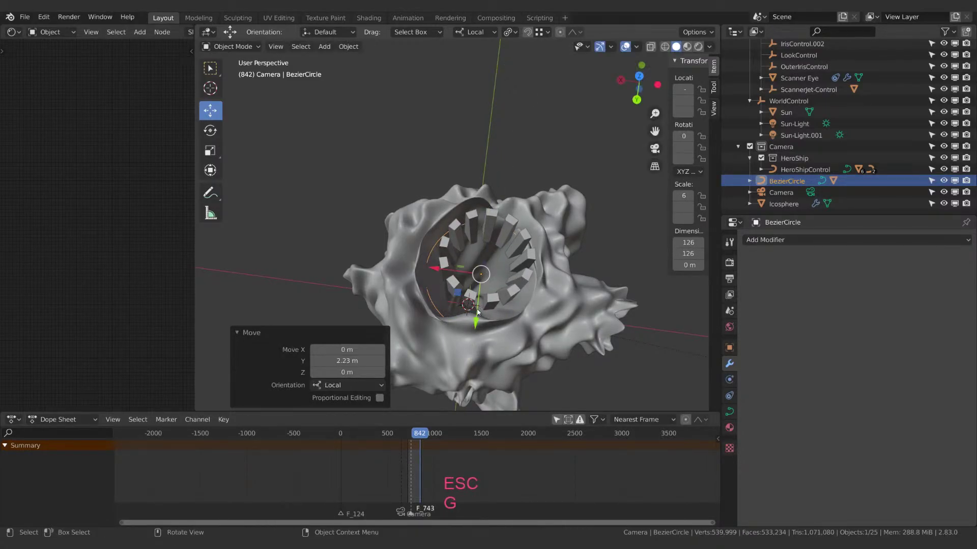
key(KP_7)
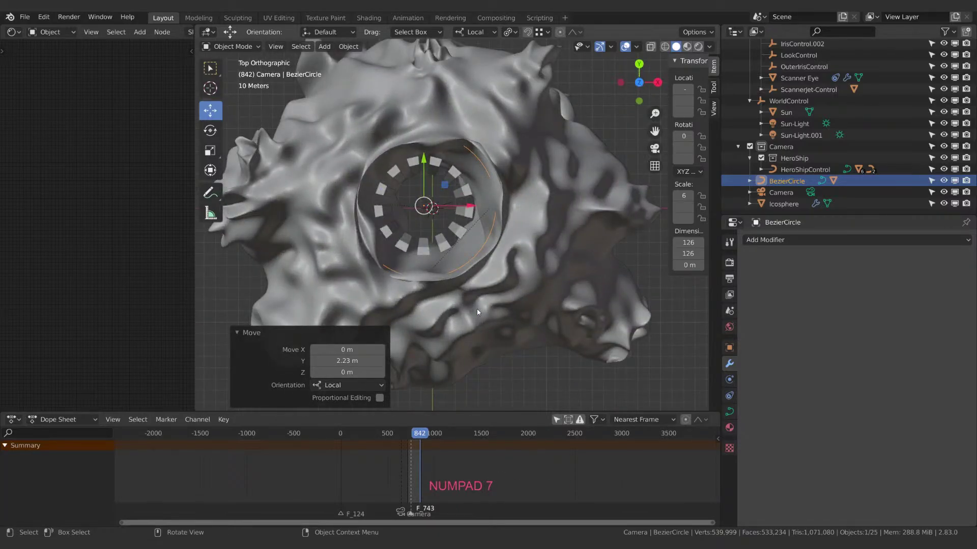
scroll(479, 312, up, 3)
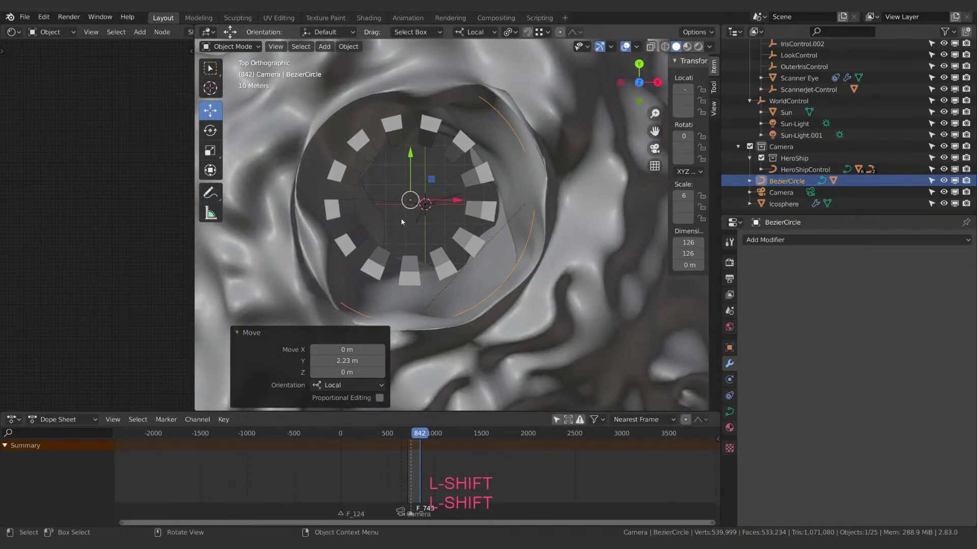
key(g)
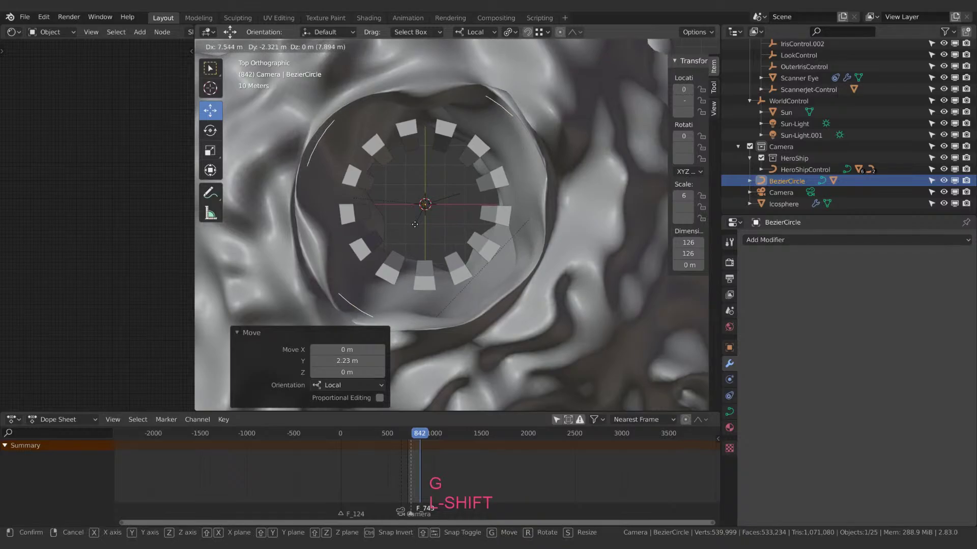
click(414, 224)
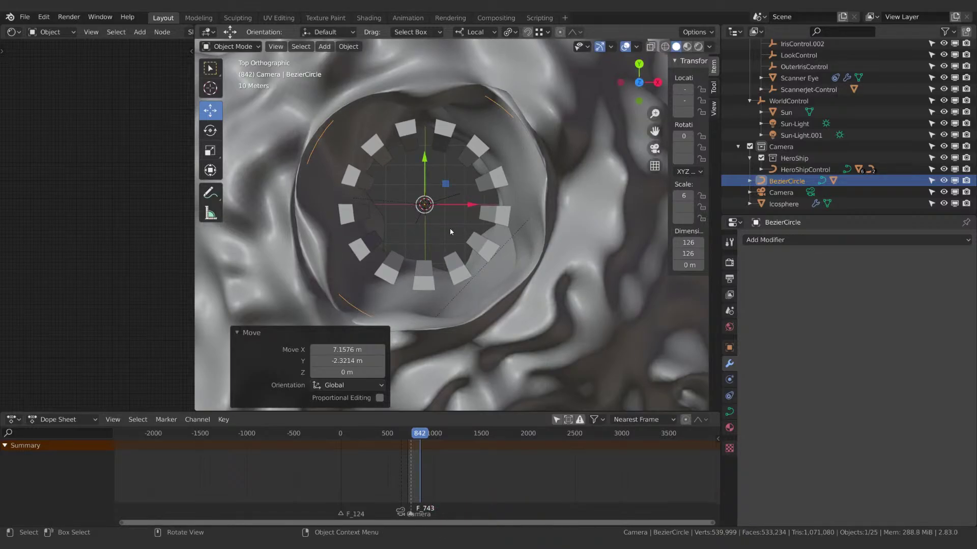
key(s)
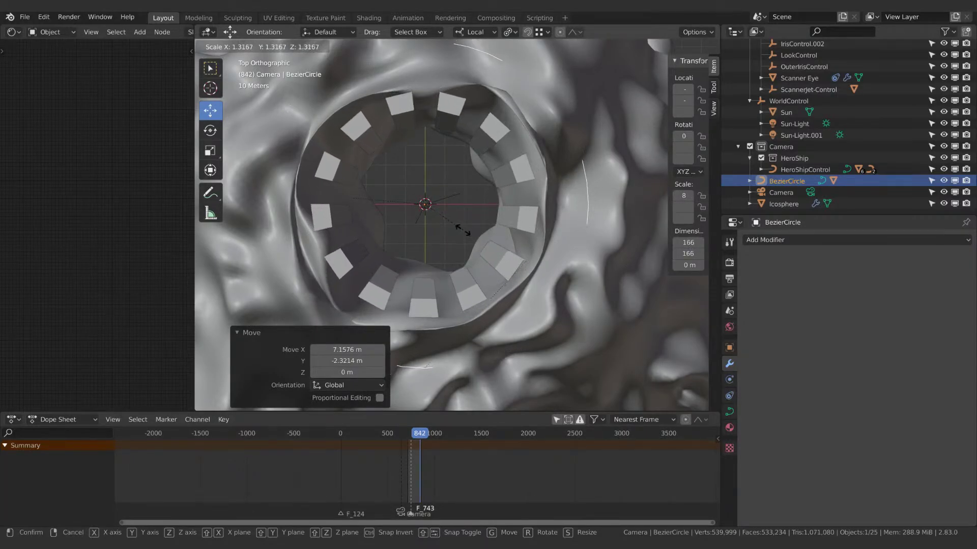
click(463, 230)
Lower the ring of blocks about 111 m along Z so it sinks into the crater.
middle_drag(464, 230, 544, 140)
key(g)
key(z)
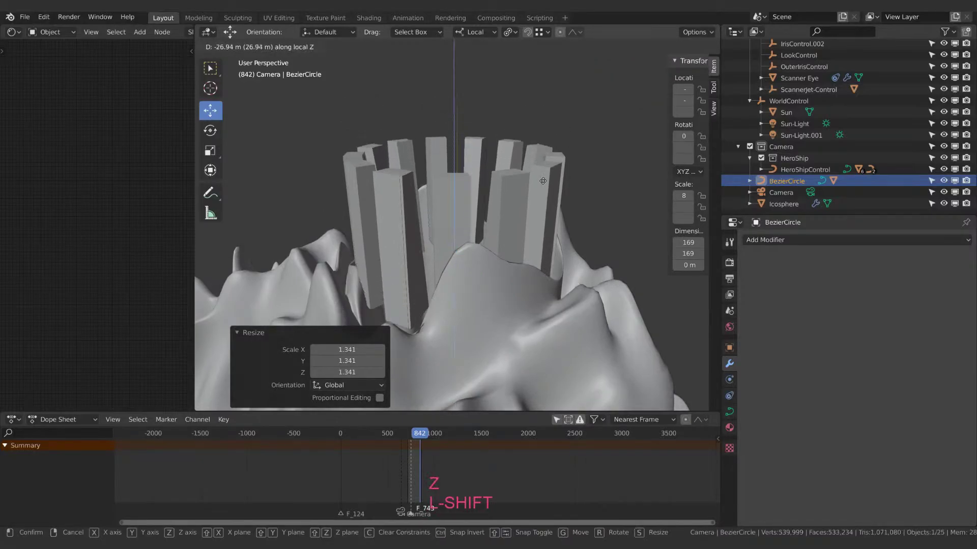
key(z)
click(529, 233)
middle_drag(529, 233, 525, 249)
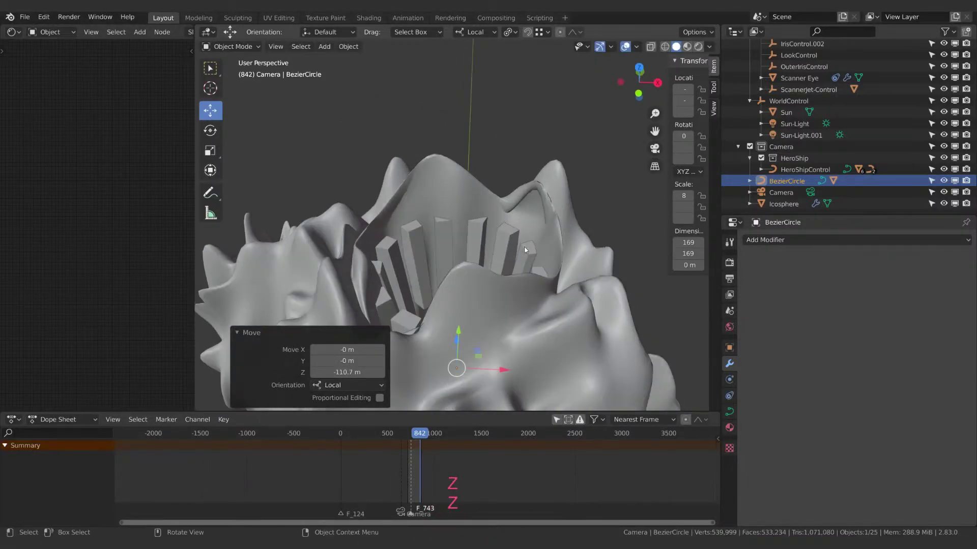
Scale the ring down by a factor of 0.875 to sit within the crater walls in top view.
key(KP_7)
key(s)
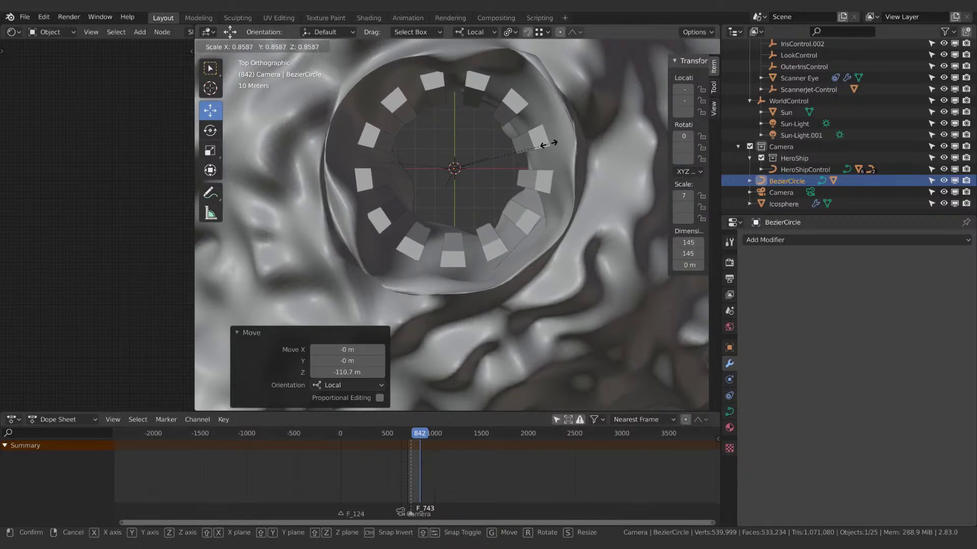
click(552, 146)
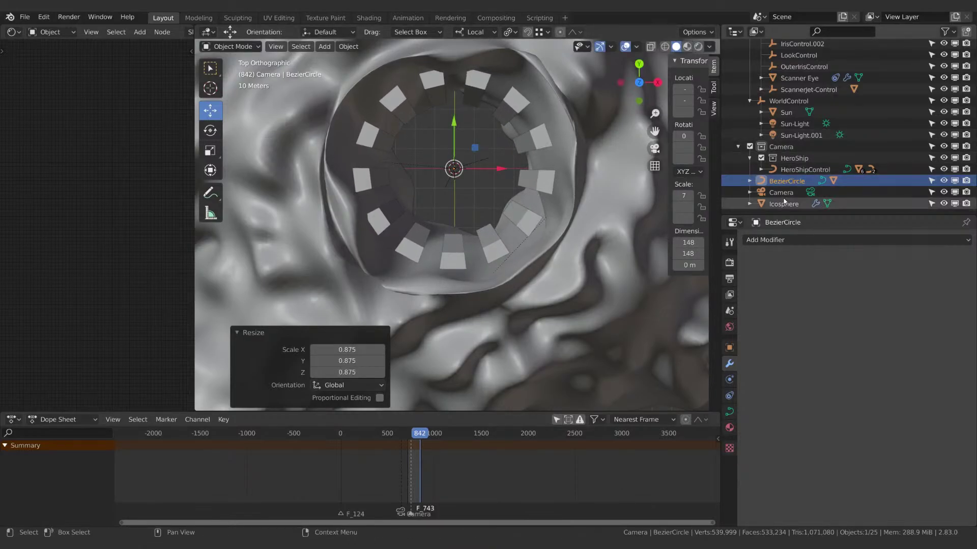
Select the Cube object parented to BezierCircle and open its mesh for editing.
click(796, 170)
click(761, 169)
click(796, 193)
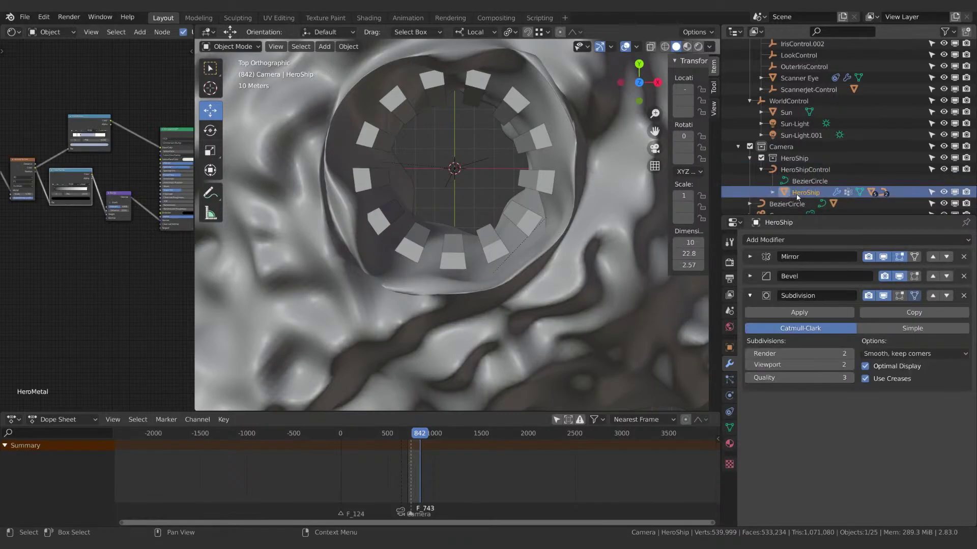
scroll(798, 196, down, 2)
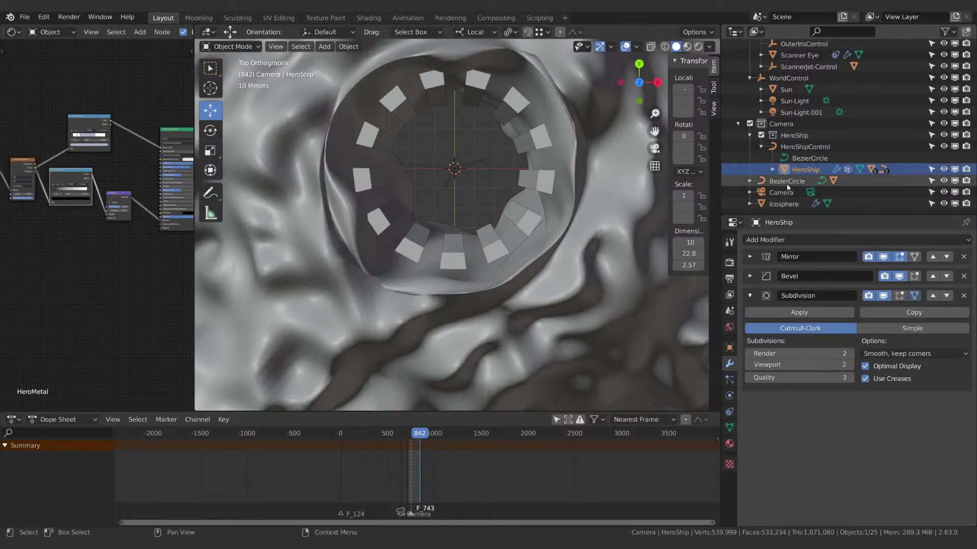
click(788, 182)
click(749, 181)
click(793, 203)
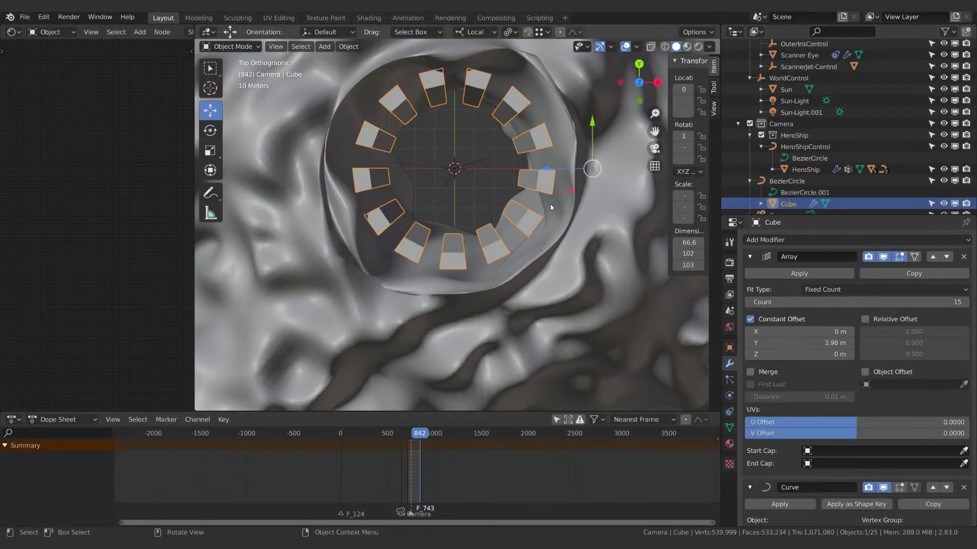
key(Tab)
Enable X-ray and face selection, and select the outer long face of the original block.
middle_drag(572, 203, 597, 172)
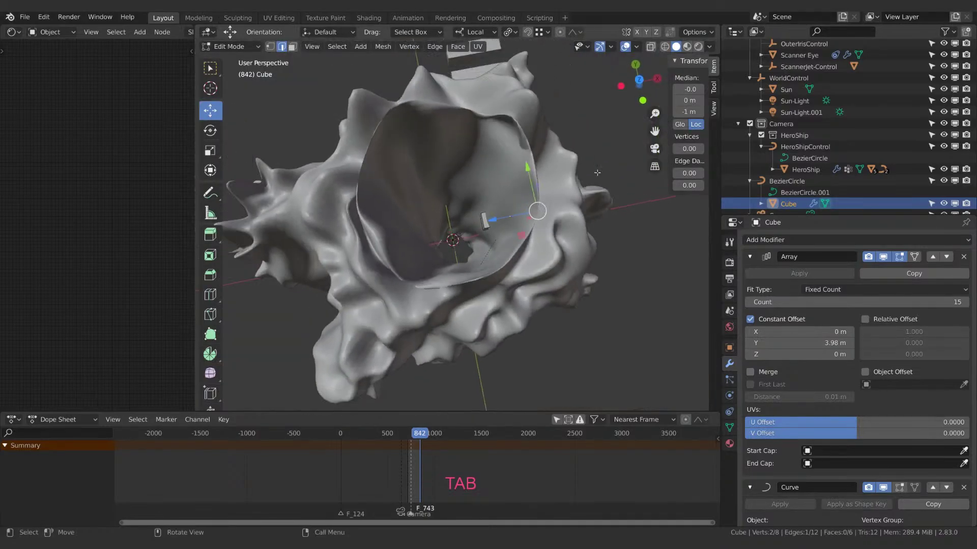
click(651, 46)
middle_drag(554, 218, 518, 157)
shift+middle_drag(554, 356, 539, 244)
shift+middle_drag(550, 285, 519, 234)
middle_drag(518, 234, 448, 209)
click(425, 196)
click(293, 47)
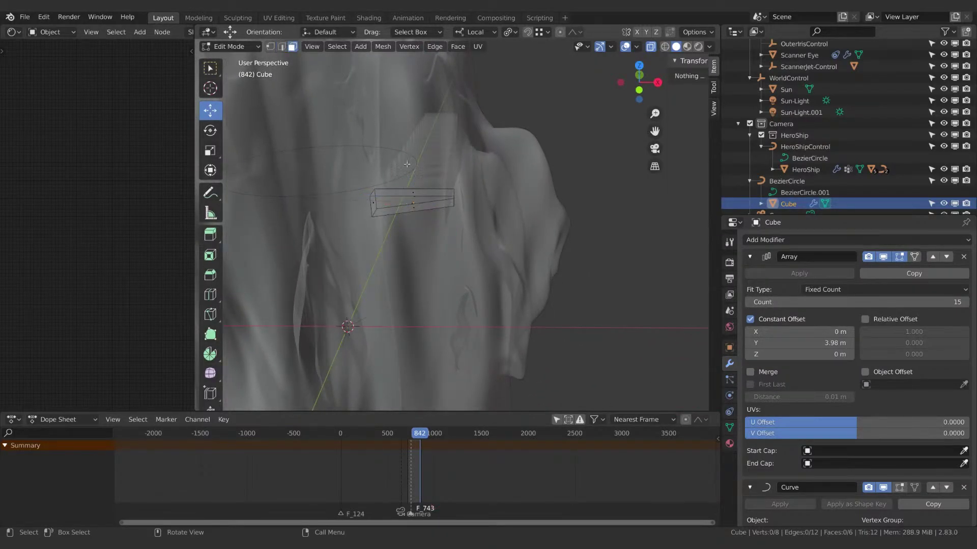
click(417, 192)
shift+middle_drag(509, 254, 534, 262)
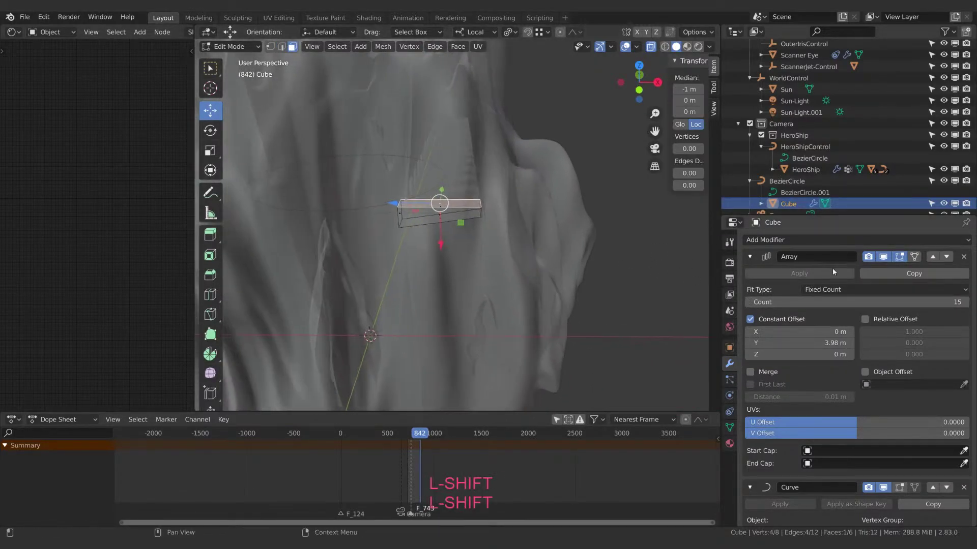
Collapse Cube's Array and Curve modifiers and enable their on-cage display for mesh editing.
click(750, 257)
click(750, 276)
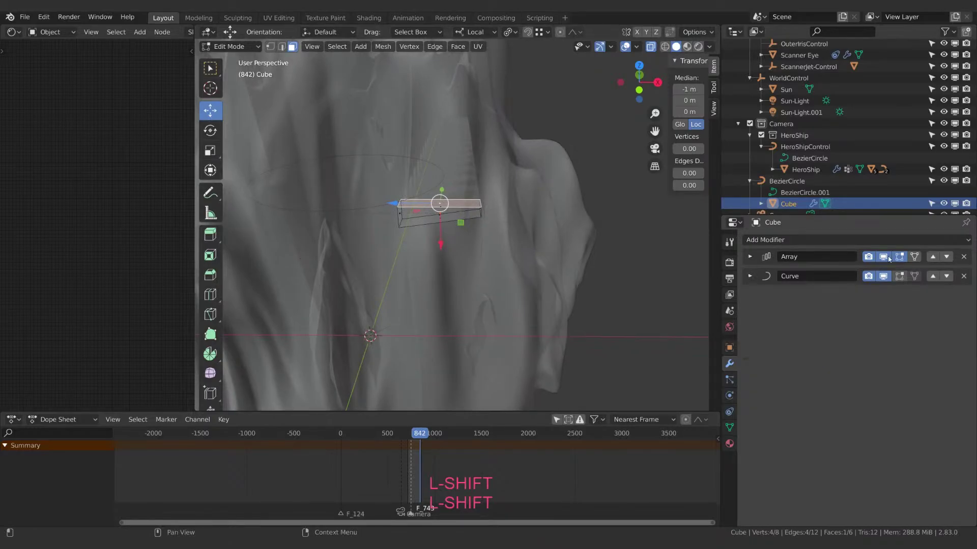
click(914, 257)
click(913, 277)
shift+middle_drag(439, 141, 480, 253)
Move the selected face about 21.5 m outward along local X to deepen the blocks, and return to Object Mode with X-ray off.
key(z)
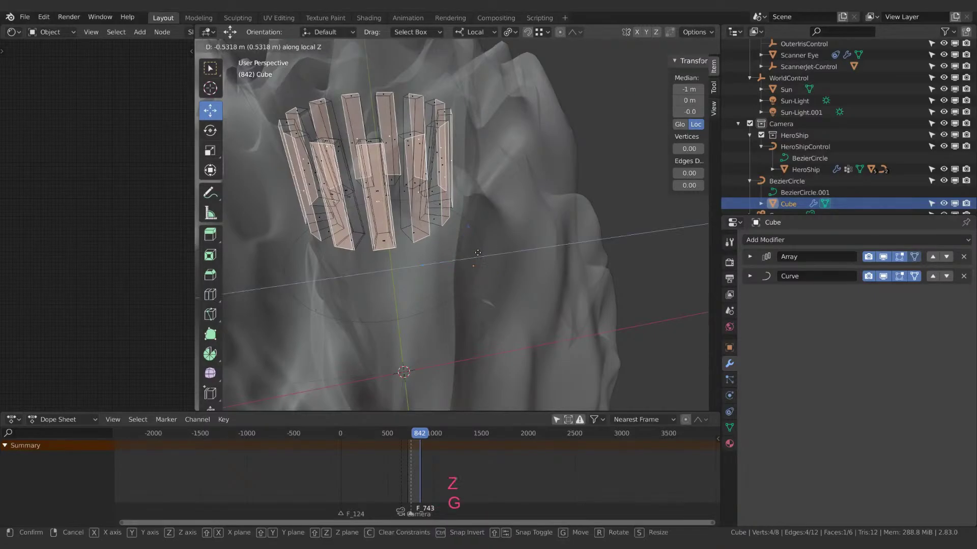
key(Escape)
drag(449, 261, 471, 231)
key(ctrl+z)
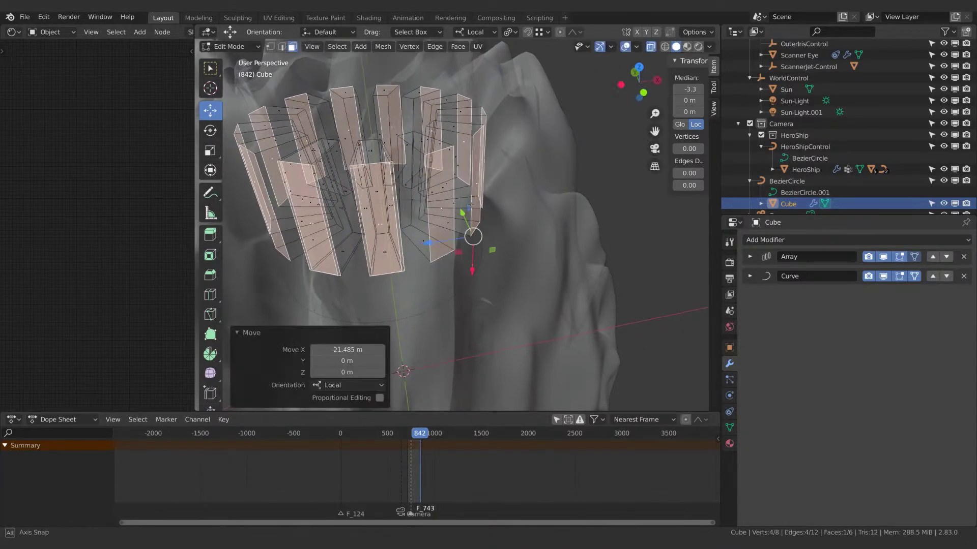
middle_drag(471, 232, 602, 268)
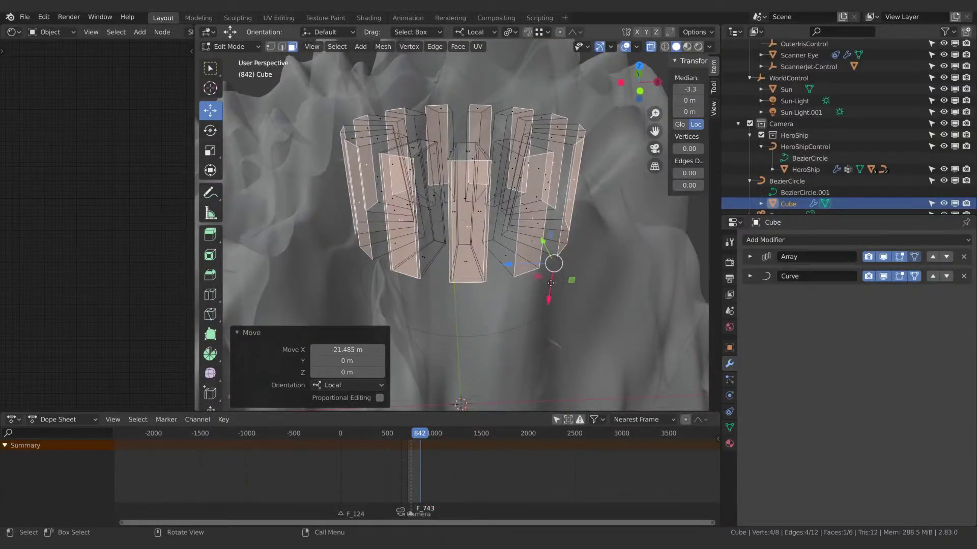
drag(553, 288, 555, 288)
middle_drag(497, 194, 461, 247)
key(Tab)
click(650, 47)
middle_drag(461, 247, 517, 279)
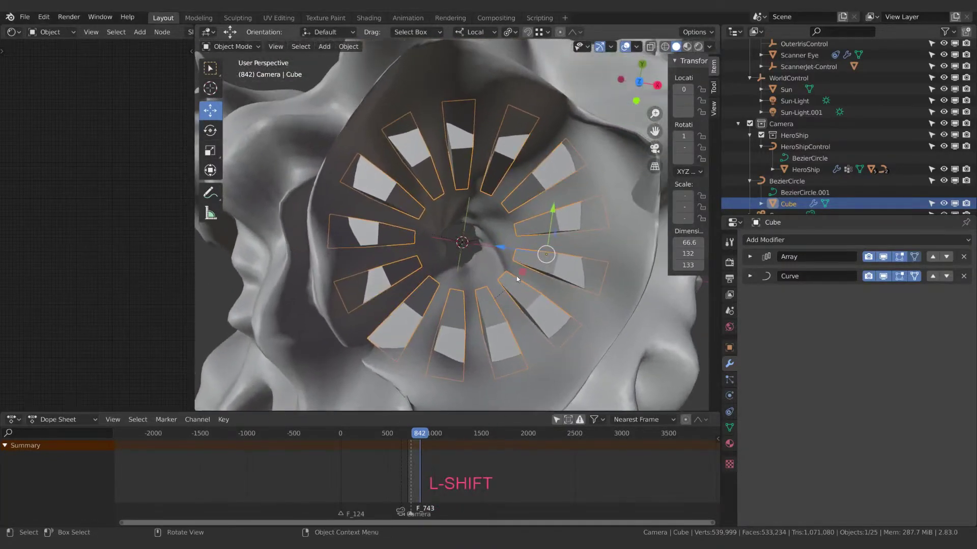
Scale BezierCircle down by a factor of 0.936 so the deeper blocks sit inside the crater.
click(786, 181)
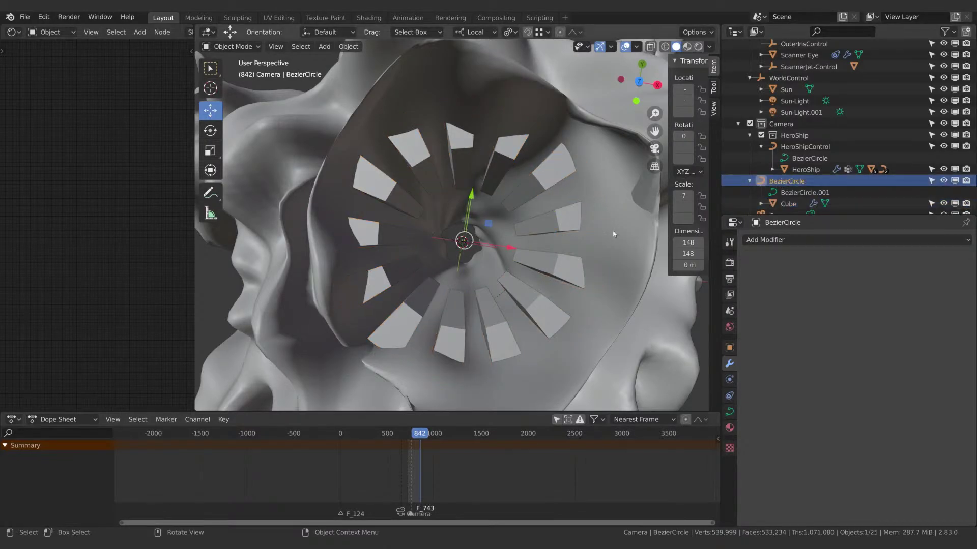
key(s)
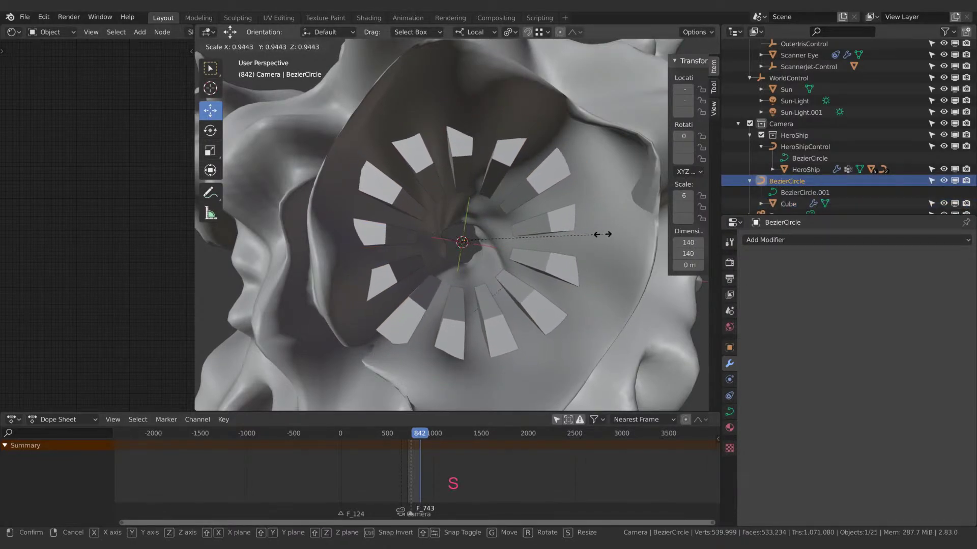
click(601, 234)
middle_drag(602, 234, 571, 226)
middle_drag(582, 250, 542, 199)
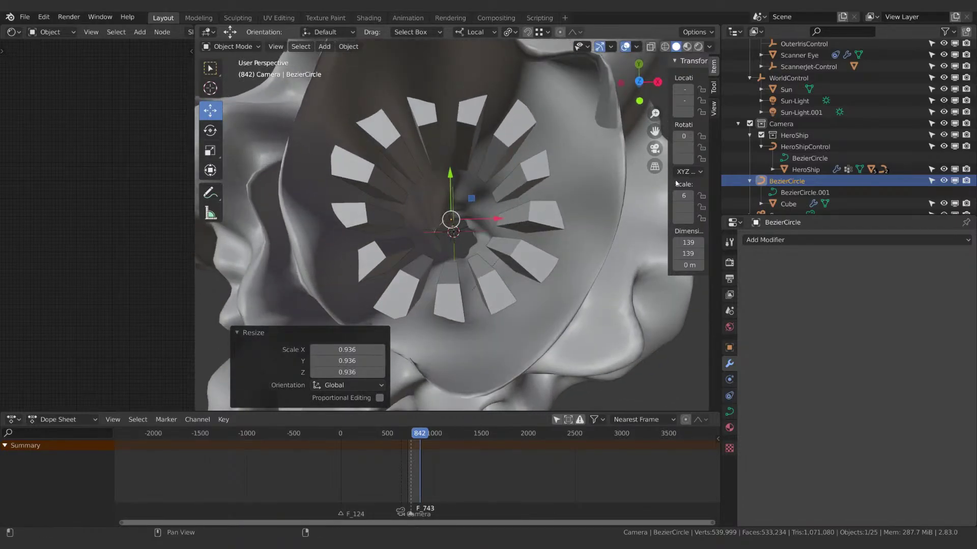
click(781, 208)
middle_drag(481, 219, 486, 199)
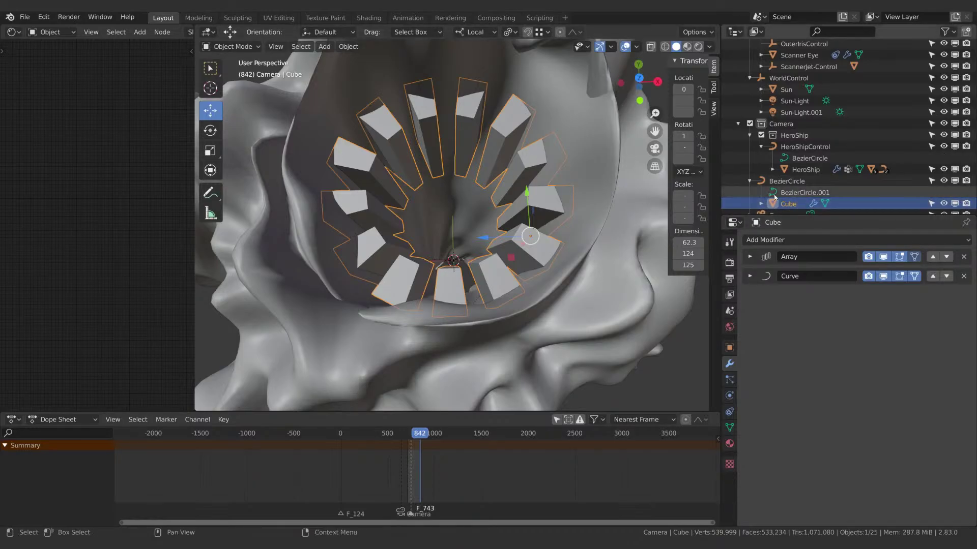
scroll(800, 194, down, 1)
right_click(800, 182)
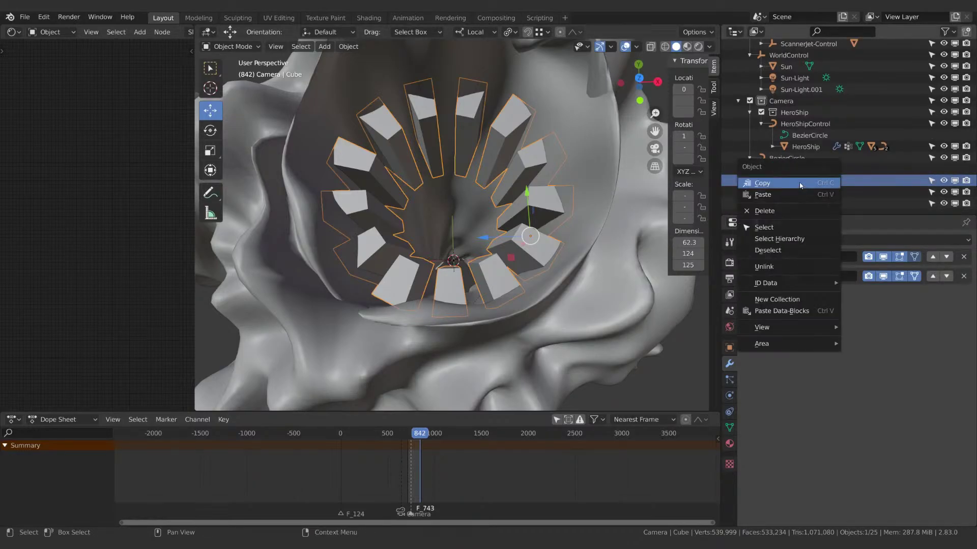
mouse_move(788, 331)
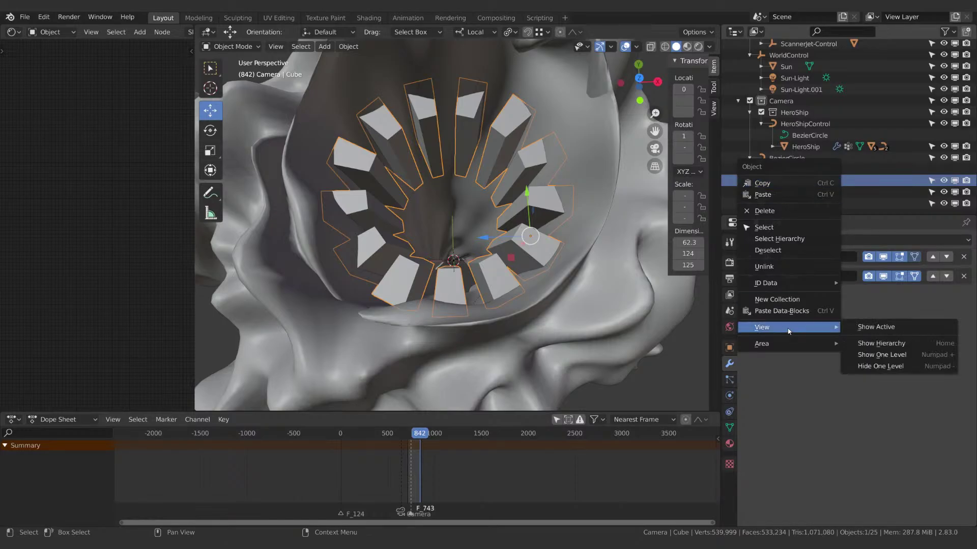
mouse_move(786, 347)
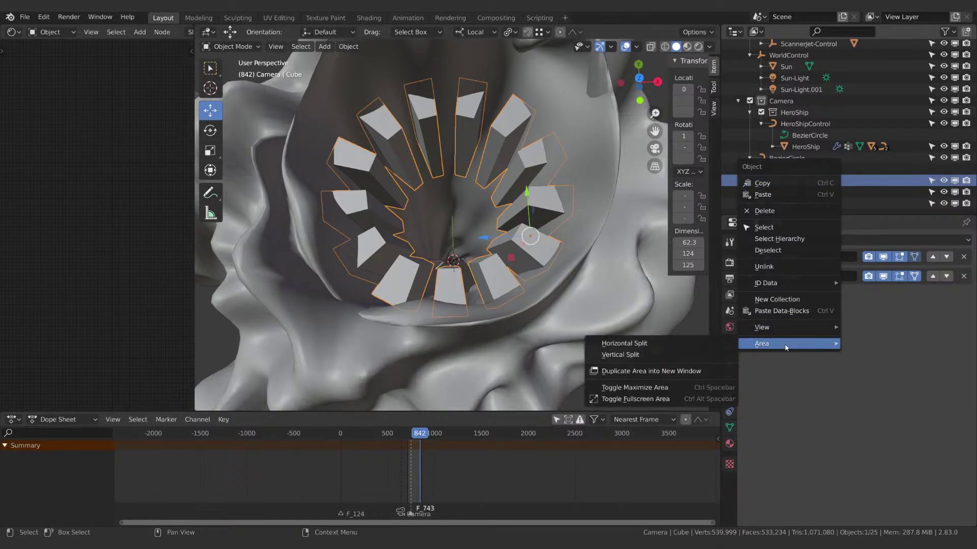
mouse_move(785, 284)
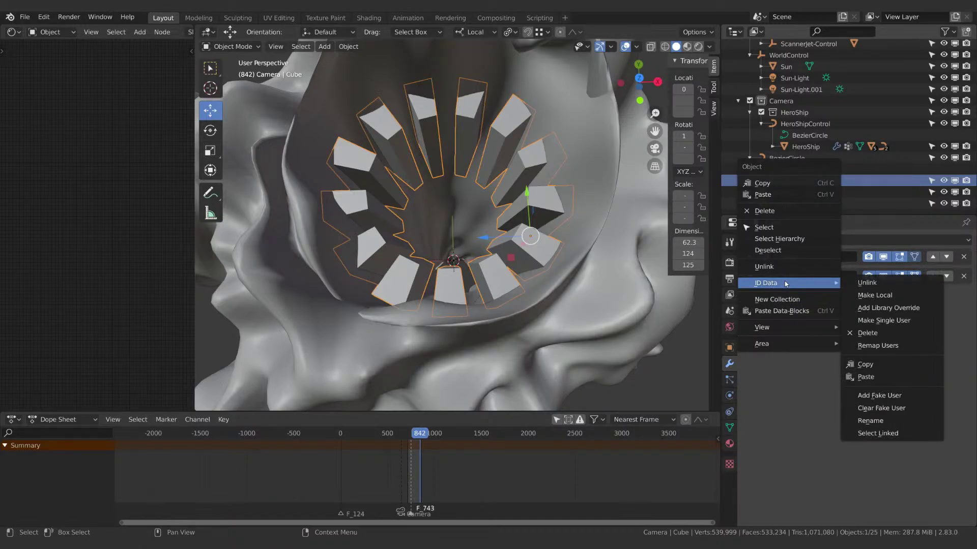
key(Escape)
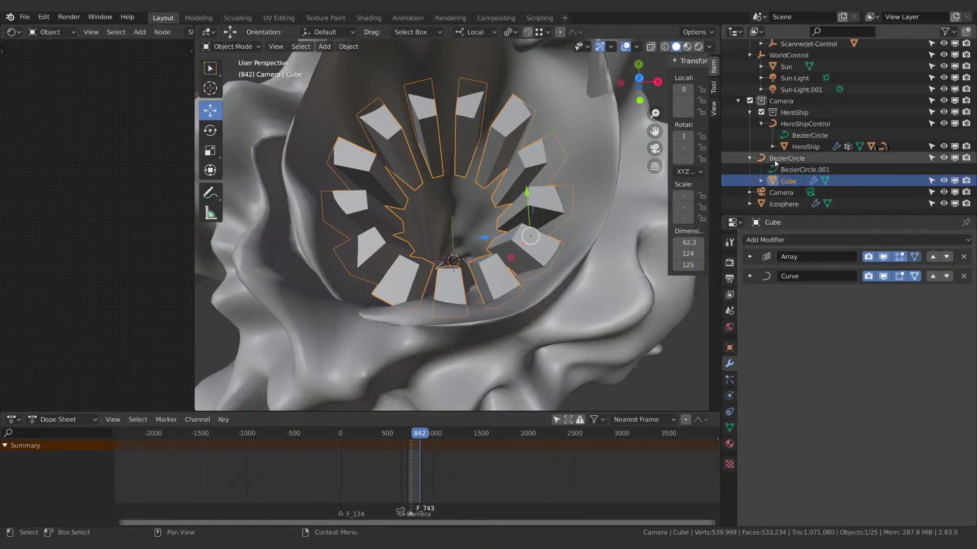
Collapse the World and Camera collections and rename Collection 4 to Factory.
shift+click(737, 102)
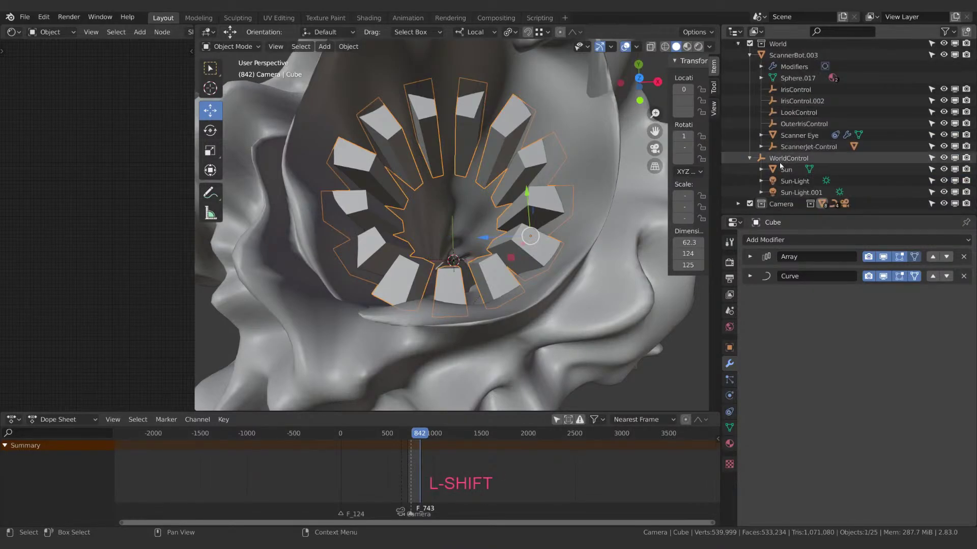
shift+click(740, 52)
click(892, 86)
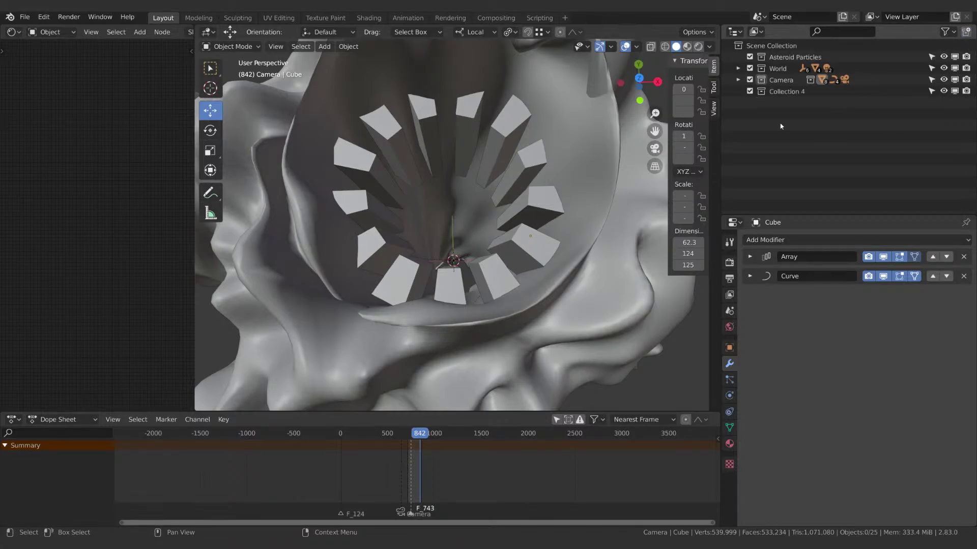
double_click(784, 91)
text(Fa)
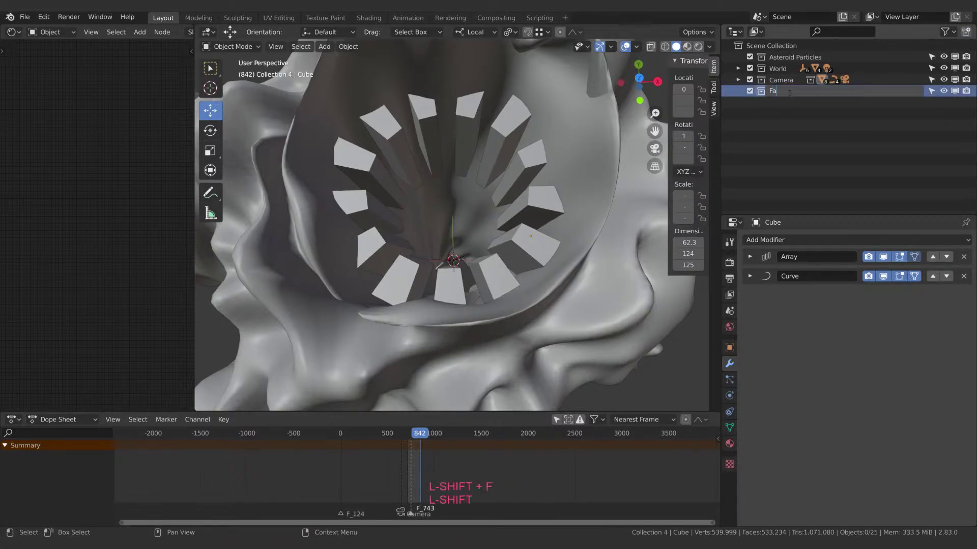
text(ctory)
key(Return)
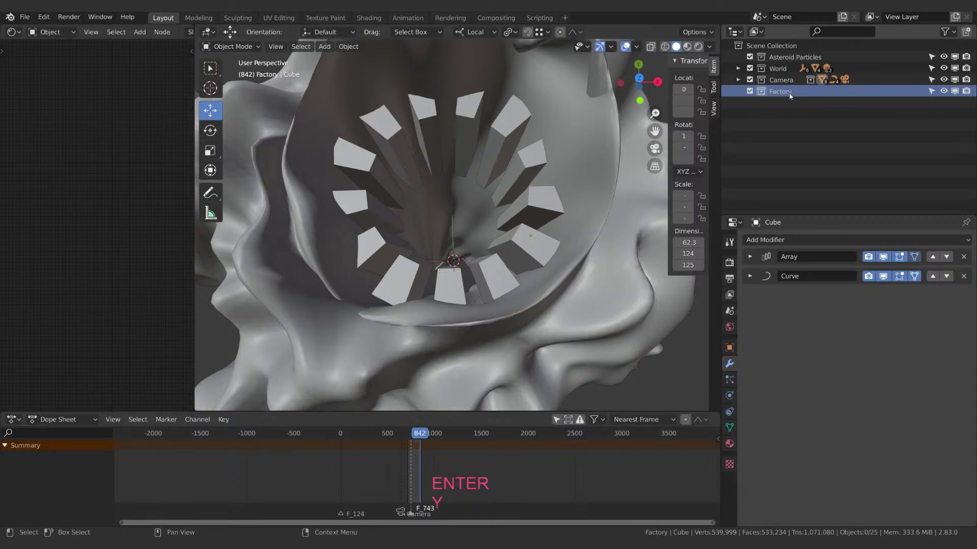
Transfer BezierCircle and its child Cube from the Camera collection into the Factory collection.
click(738, 80)
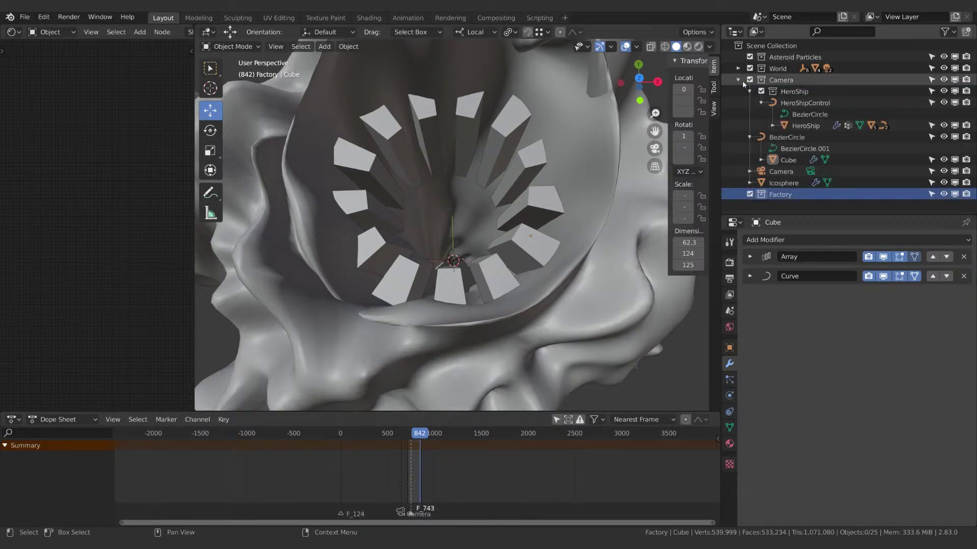
click(784, 183)
click(788, 160)
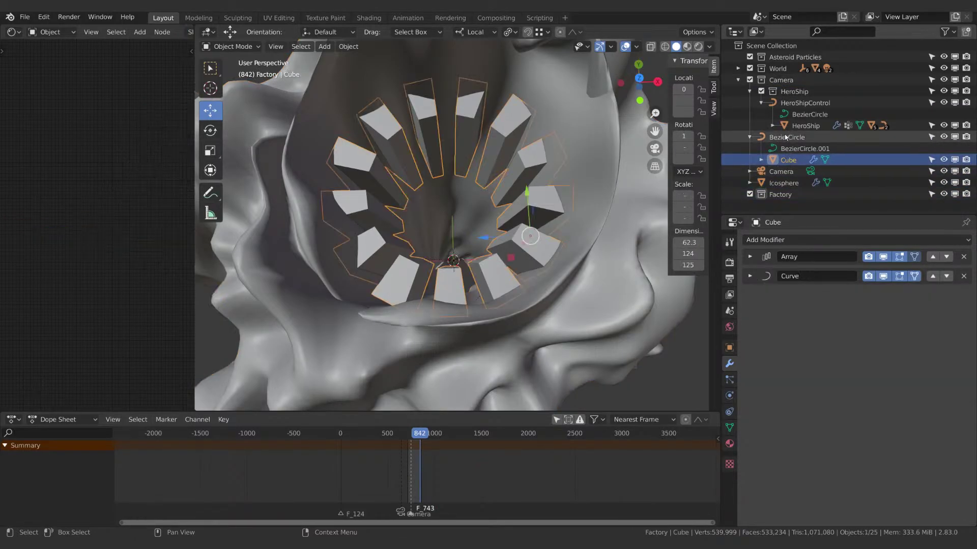
shift+click(795, 147)
drag(788, 162, 782, 194)
click(738, 160)
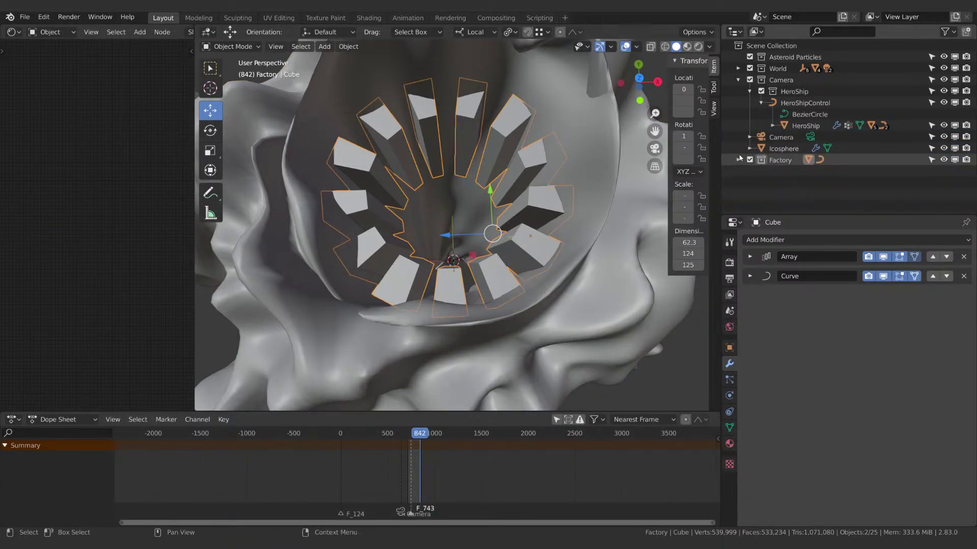
Exclude the Camera, World and Asteroid Particles collections from the view layer, leaving only Factory enabled.
click(738, 80)
click(751, 80)
click(750, 68)
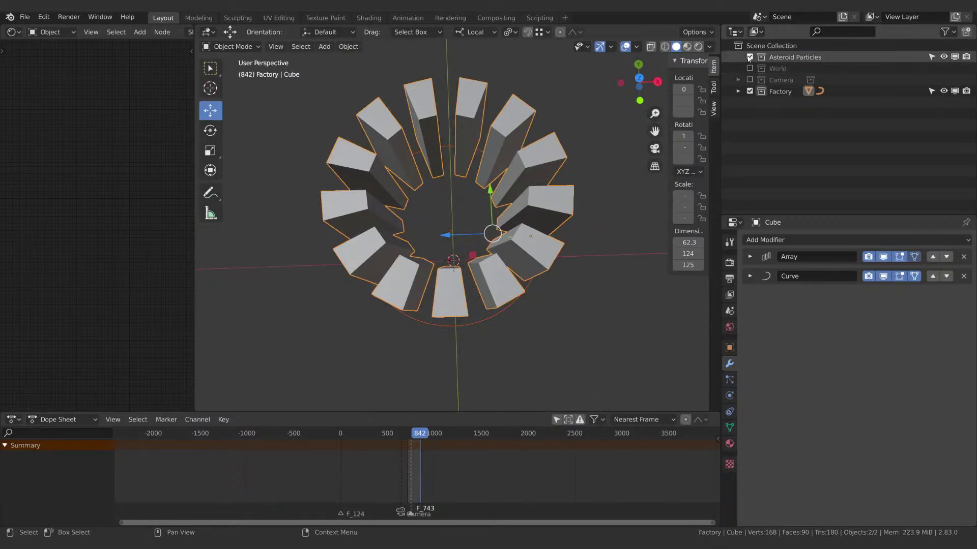
click(749, 57)
click(743, 93)
click(738, 91)
click(738, 91)
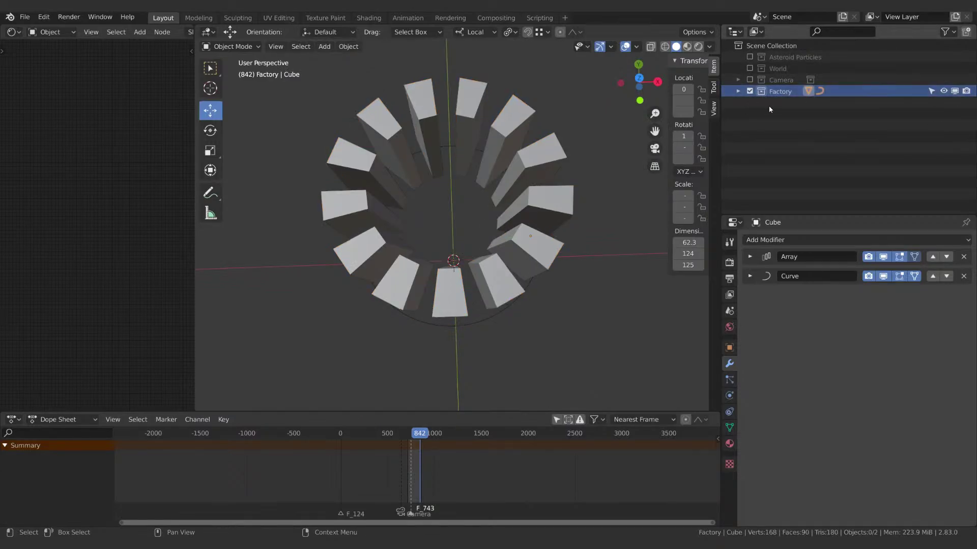
Add a Bevel modifier to Cube and set its offset to 0.02 m.
click(738, 91)
click(787, 127)
middle_drag(488, 239, 592, 233)
click(803, 239)
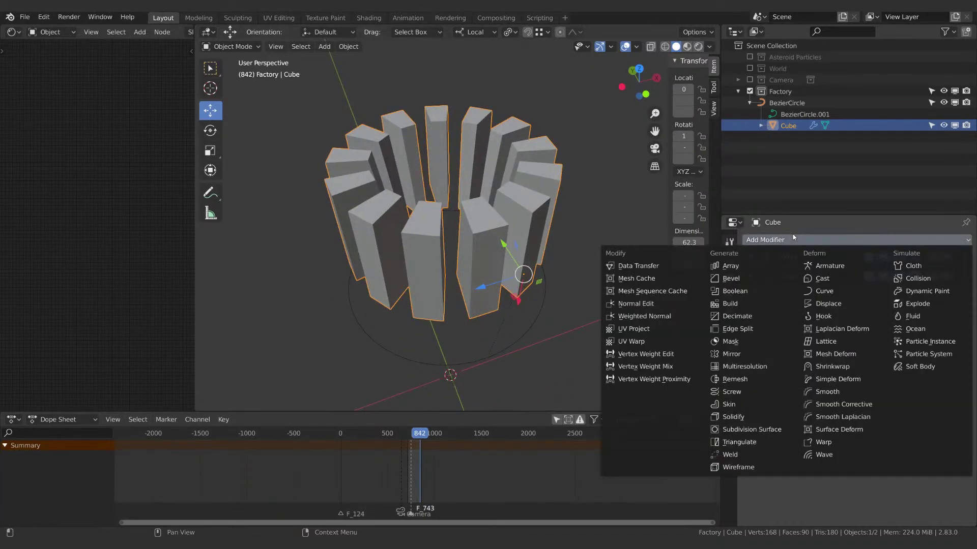
click(732, 274)
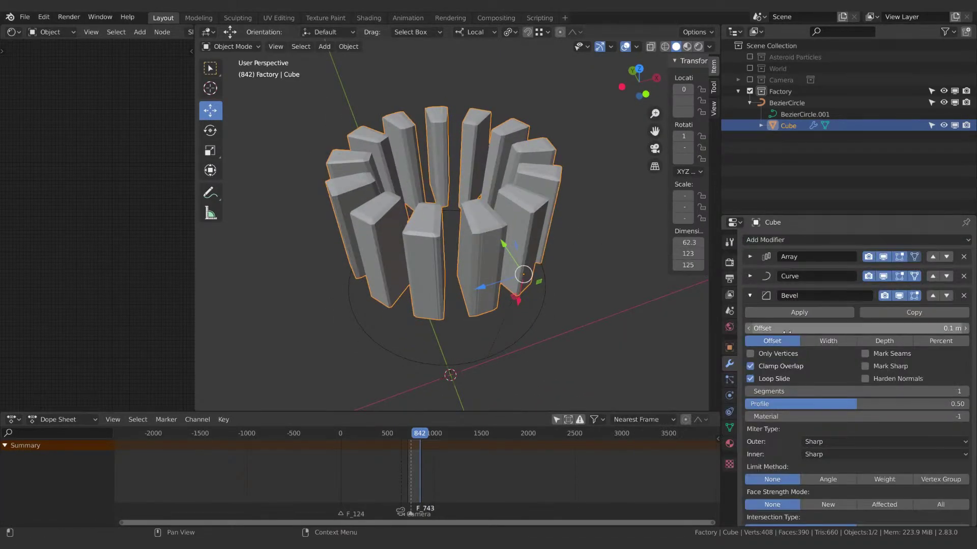
scroll(527, 210, up, 4)
middle_drag(527, 211, 563, 240)
drag(863, 328, 835, 329)
shift+middle_drag(574, 305, 449, 166)
Open the Cube mesh for editing, select the narrow inner face of the blocks, and collapse the Bevel modifier's settings.
key(Tab)
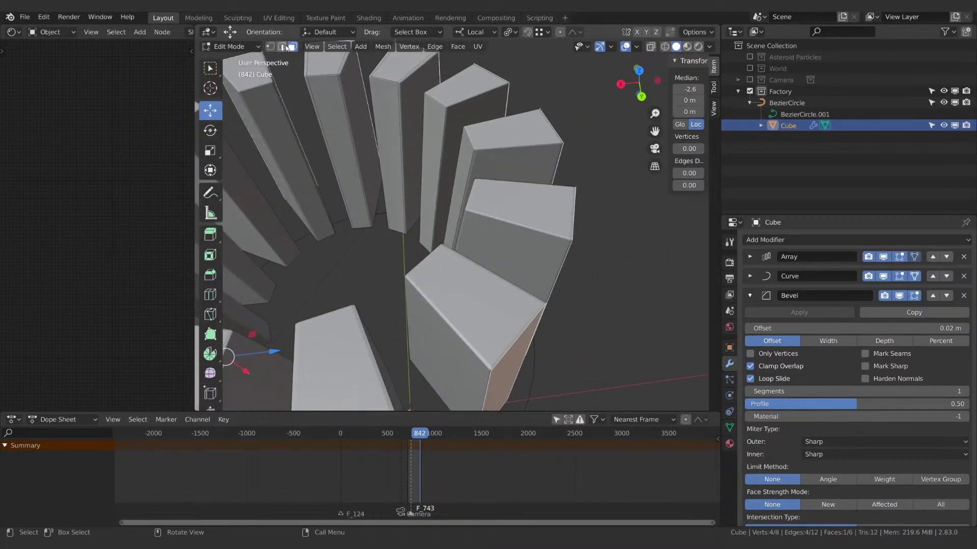
click(341, 111)
shift+middle_drag(340, 111, 475, 165)
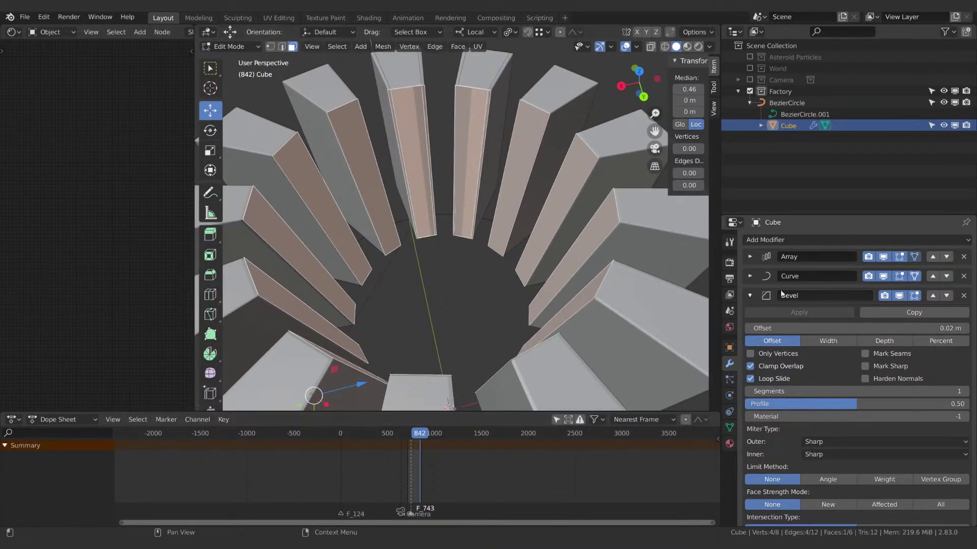
click(766, 299)
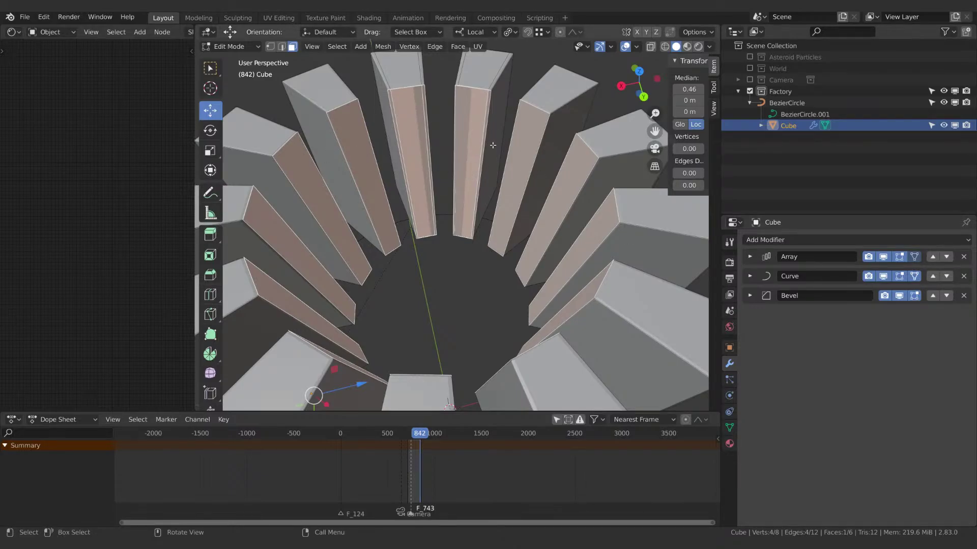
middle_drag(492, 146, 489, 172)
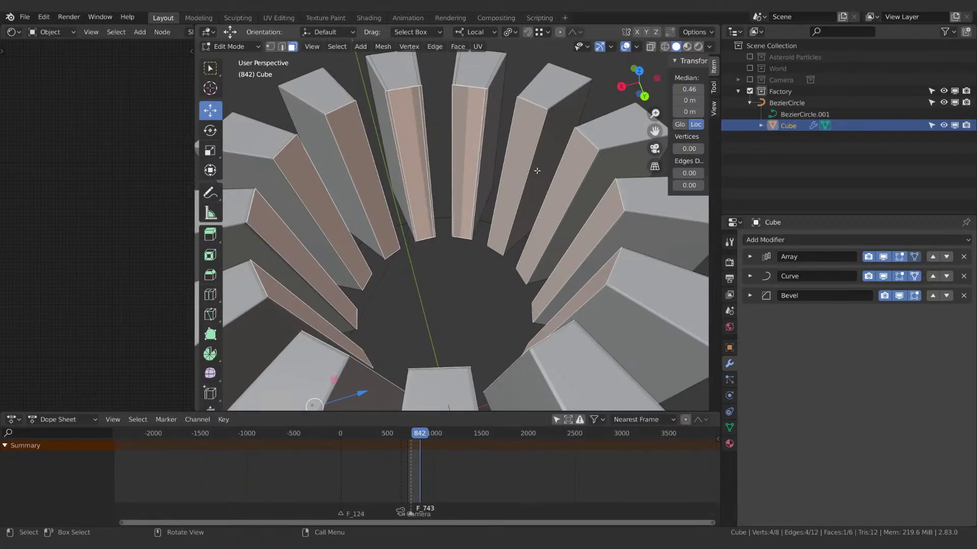
Inset the selected inner face of the blocks by about 0.057 m and scale the result uniformly to about 0.95.
key(i)
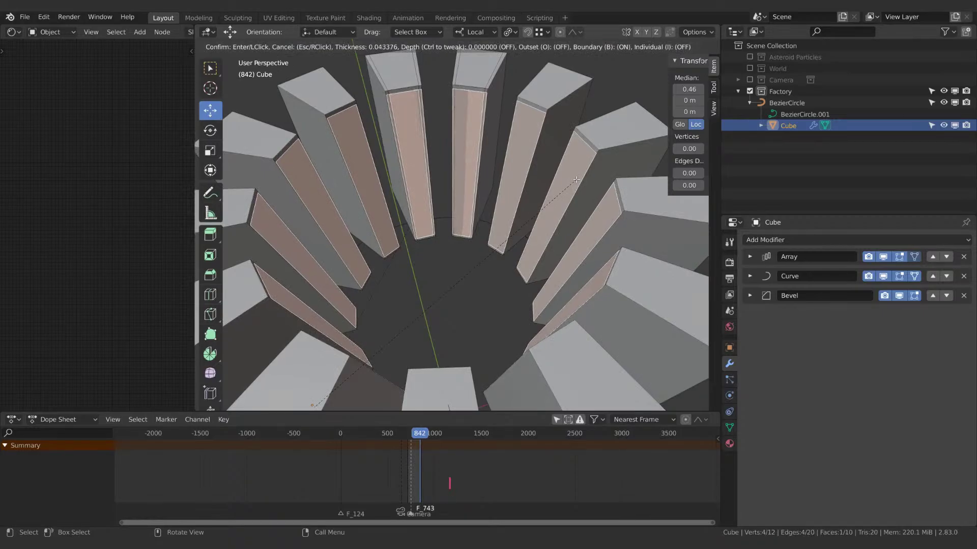
click(575, 180)
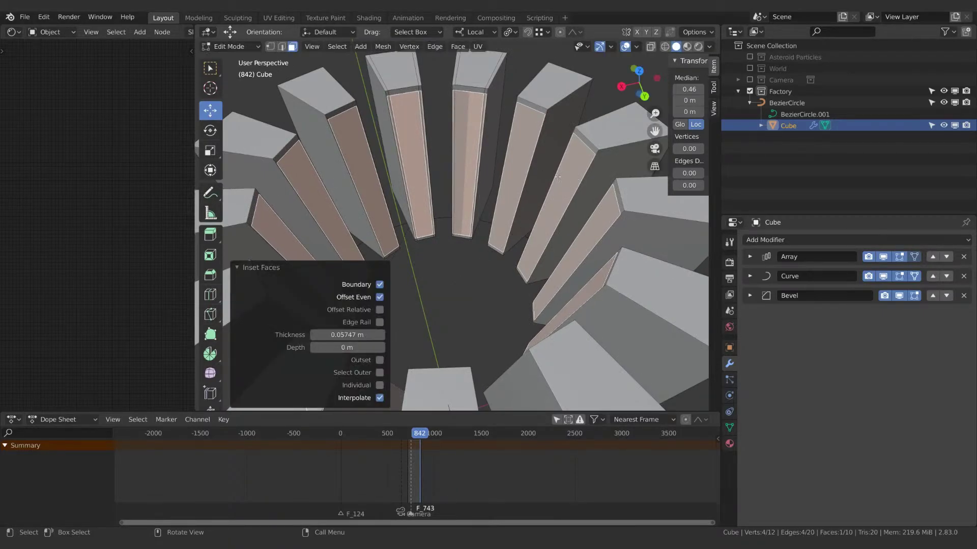
mouse_move(558, 177)
middle_down()
mouse_move(544, 178)
mouse_move(574, 176)
middle_up()
key(s)
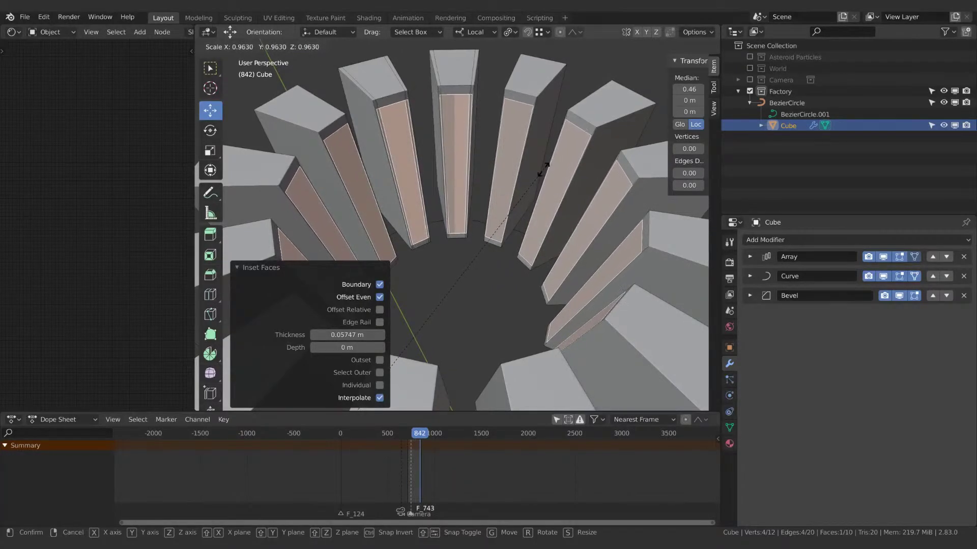
click(541, 171)
Scale the inset inner face to about 0.737 along local Y and about 1.073 along local Z.
shift+middle_drag(541, 172, 536, 200)
key(s)
key(y)
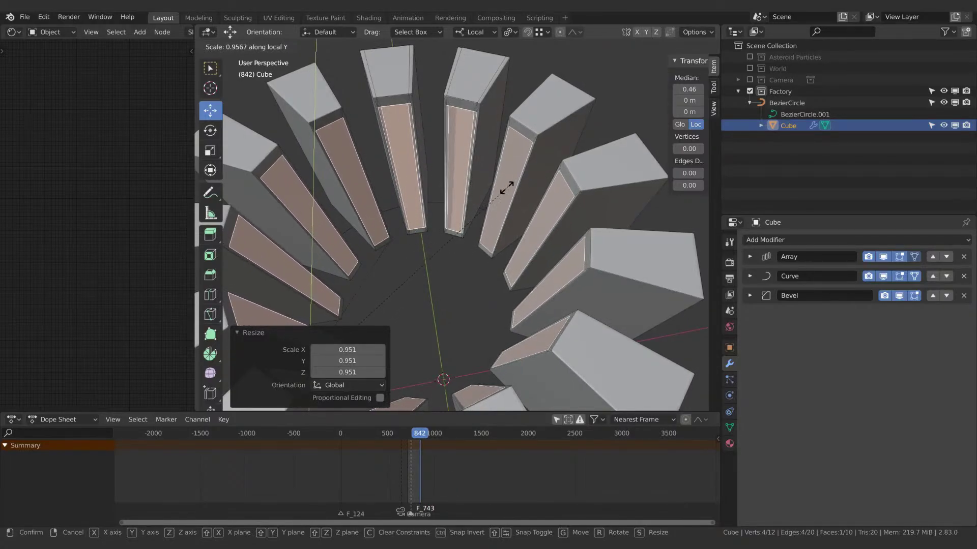
click(460, 225)
middle_drag(459, 225, 468, 207)
key(s)
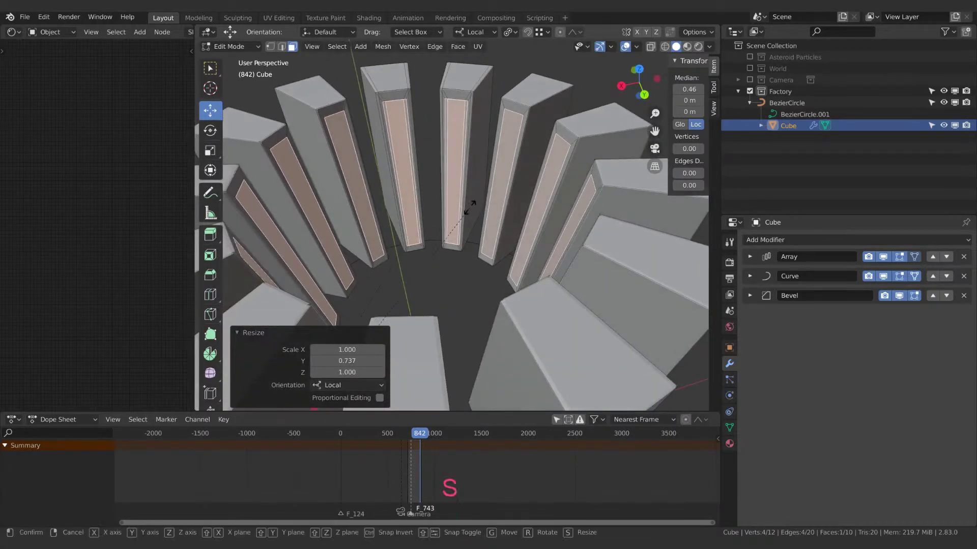
key(z)
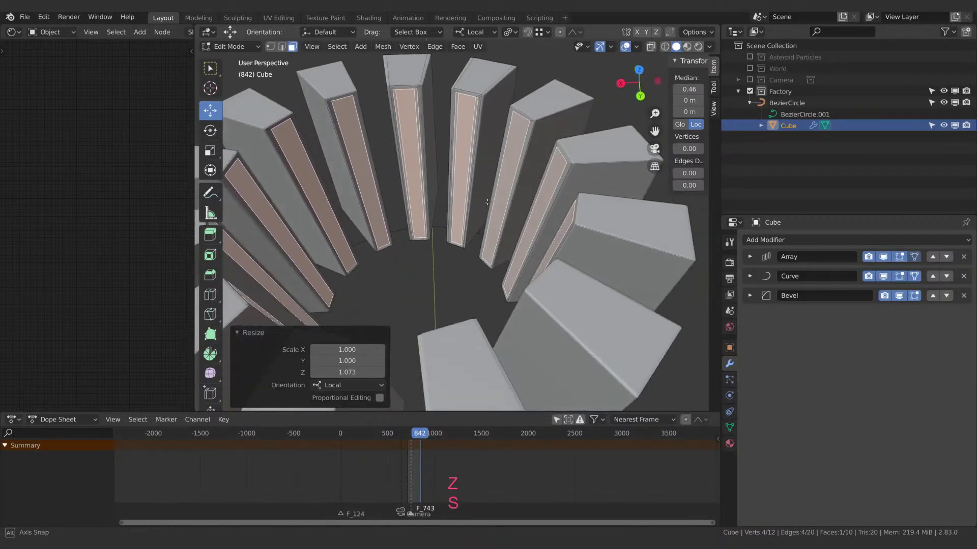
click(487, 202)
Extrude the inset inner face and recess it about 1.72 m into the blocks along negative local X.
key(e)
key(Escape)
middle_drag(487, 202, 484, 190)
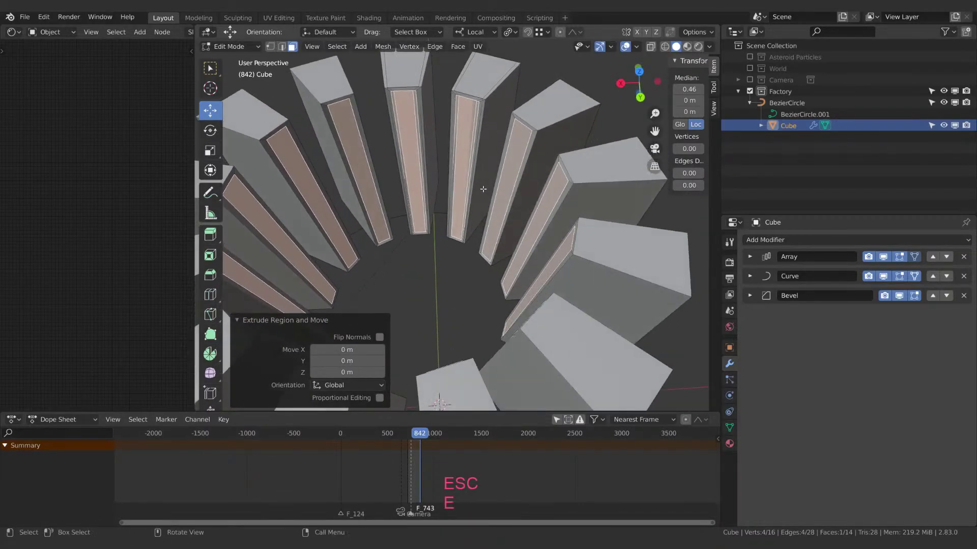
key(g)
key(y)
key(Escape)
key(g)
key(x)
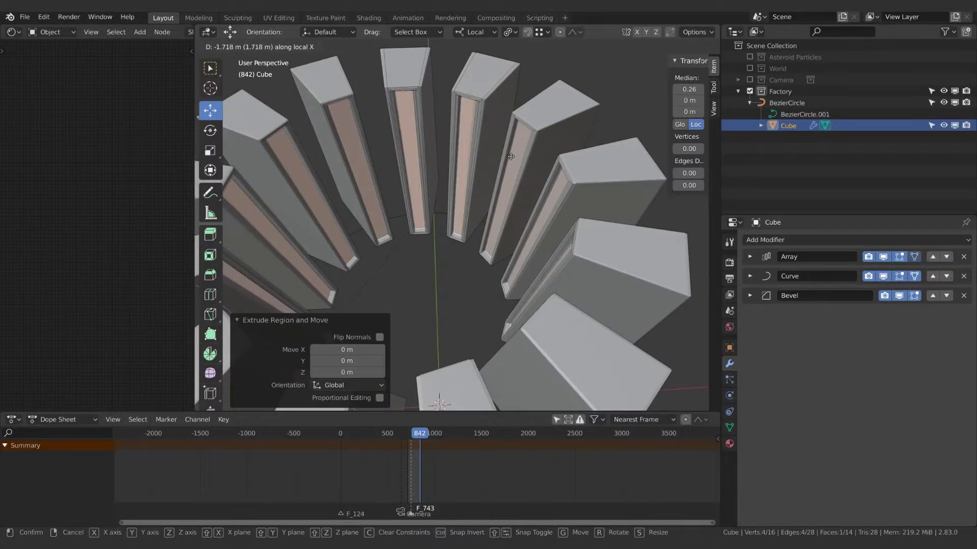
click(510, 157)
Inset the recessed face by about 0.124 m and narrow it along local Y.
middle_drag(511, 156, 513, 217)
key(i)
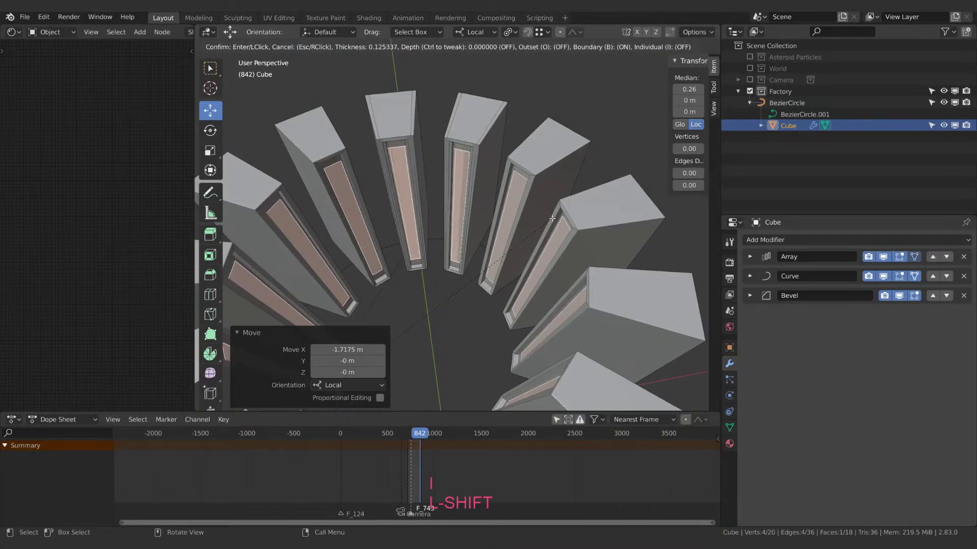
click(553, 220)
key(s)
key(y)
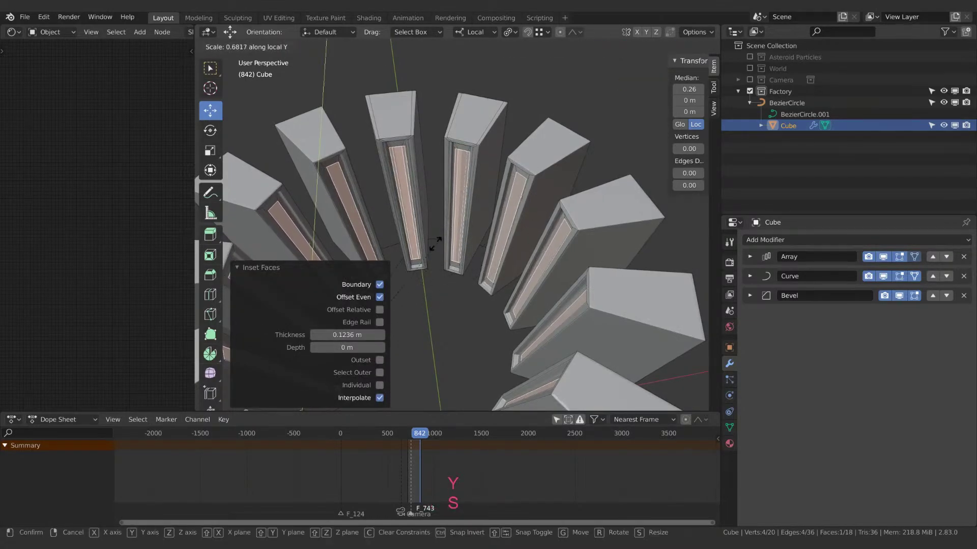
click(457, 248)
Extrude the narrowed recess face and push it about 8 m deeper into the blocks along negative local X.
key(e)
key(Escape)
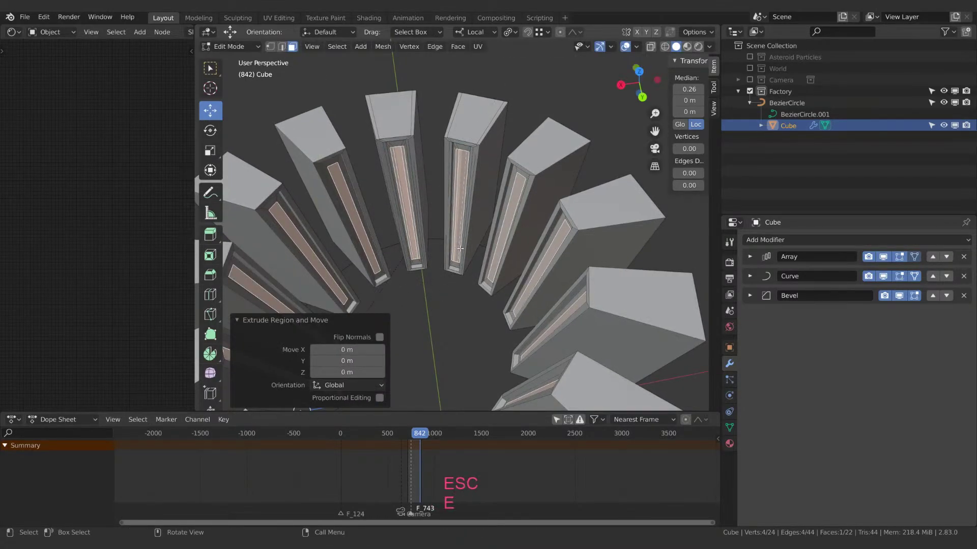
key(g)
key(x)
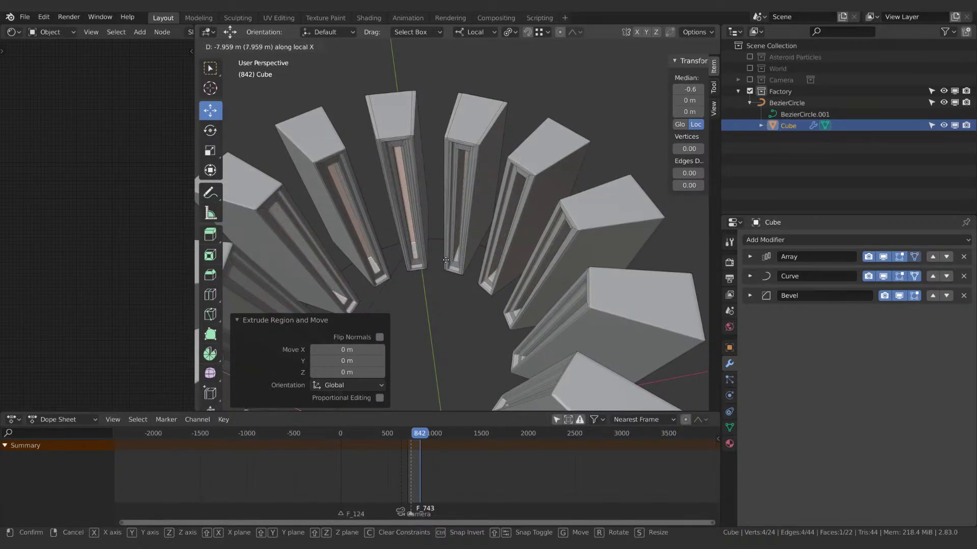
click(445, 260)
Select the top face of the blocks and inset it by about 0.257 m.
middle_drag(446, 260, 532, 186)
middle_drag(503, 138, 541, 210)
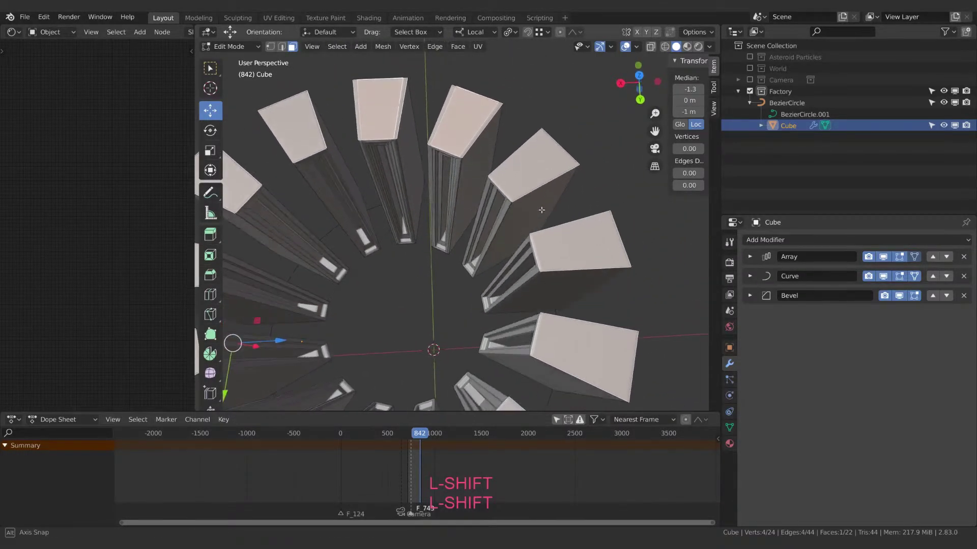
key(i)
click(572, 197)
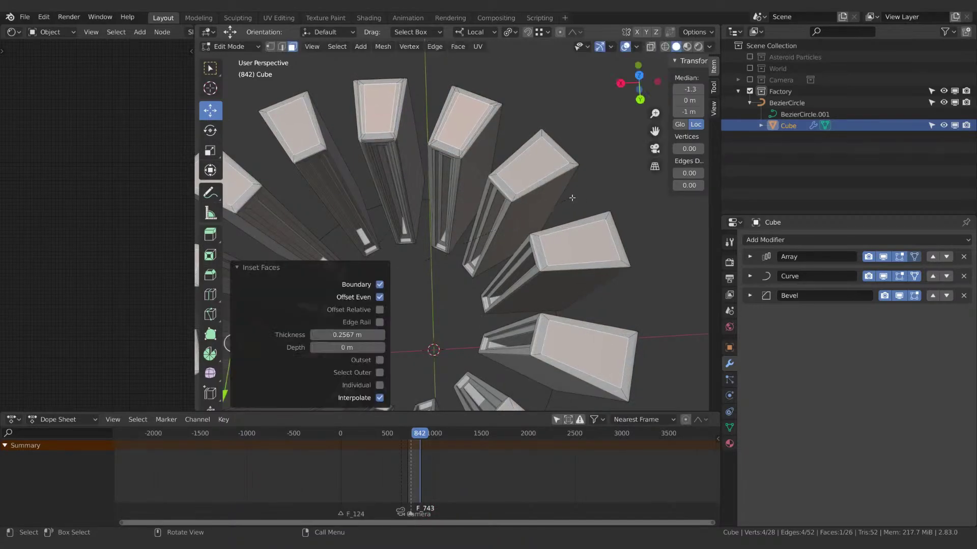
Extrude the inset top face upward by about 8.87 m along negative local Z, and inset its new end by about 0.119 m.
key(e)
key(Escape)
key(g)
key(z)
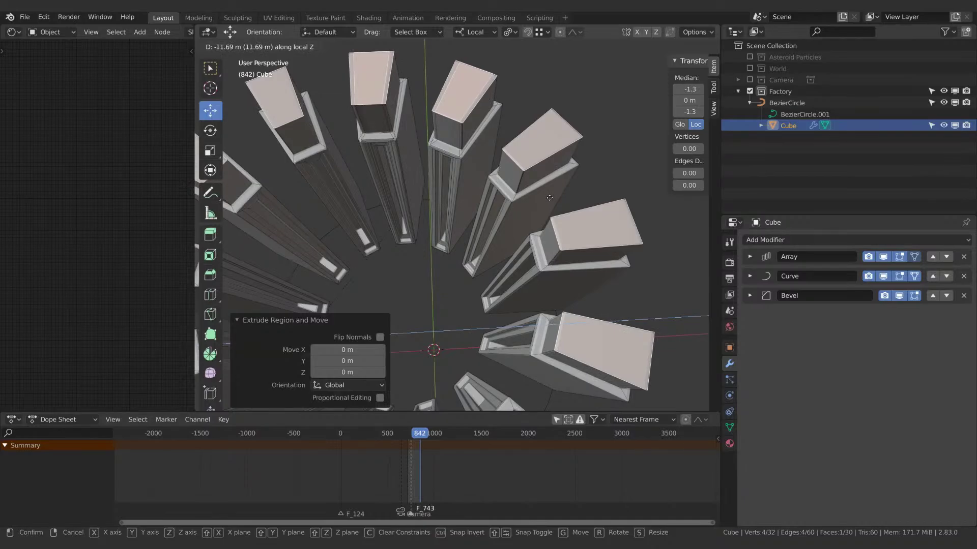
click(555, 198)
key(i)
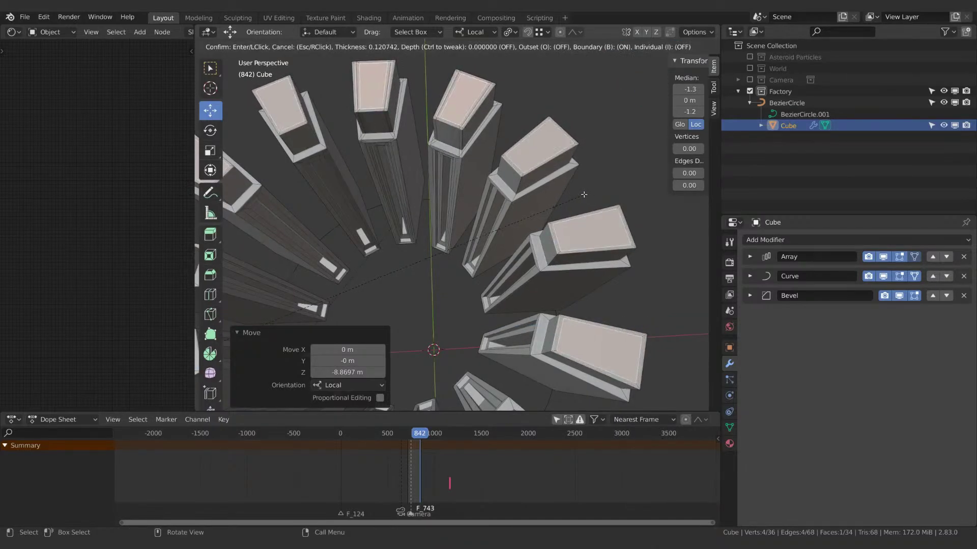
click(583, 194)
key(g)
key(z)
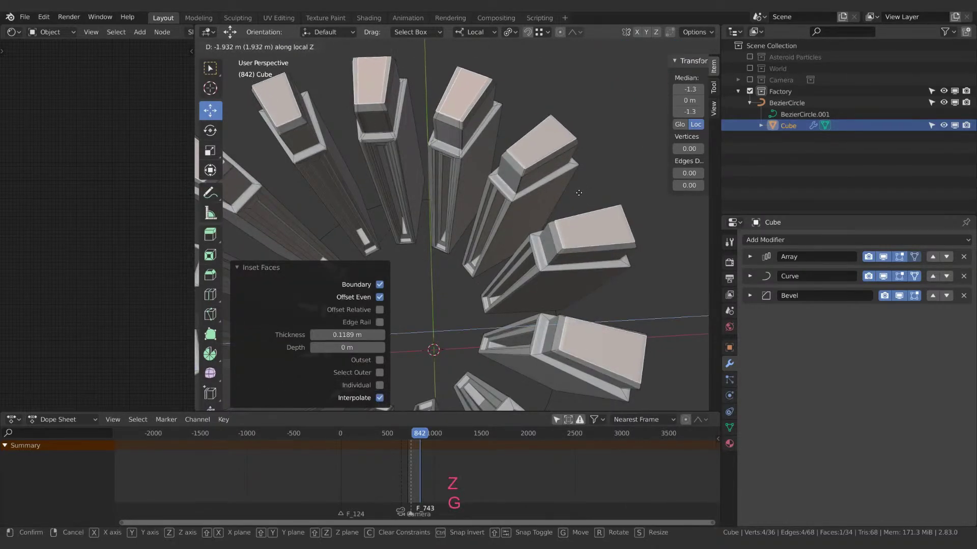
key(Escape)
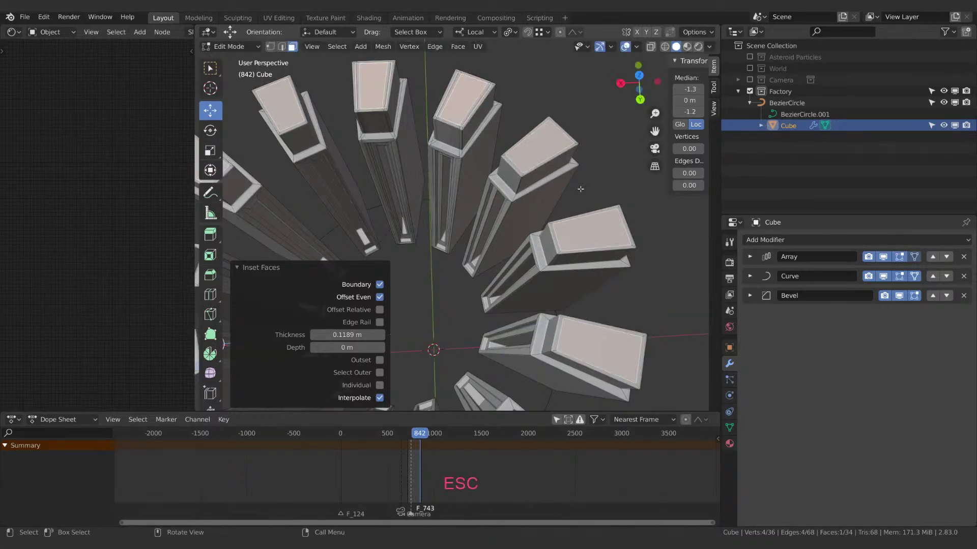
Extrude the inset end face about 4.44 m along negative local Z to form a second tier on the blocks.
key(e)
key(z)
click(551, 155)
key(e)
key(z)
key(g)
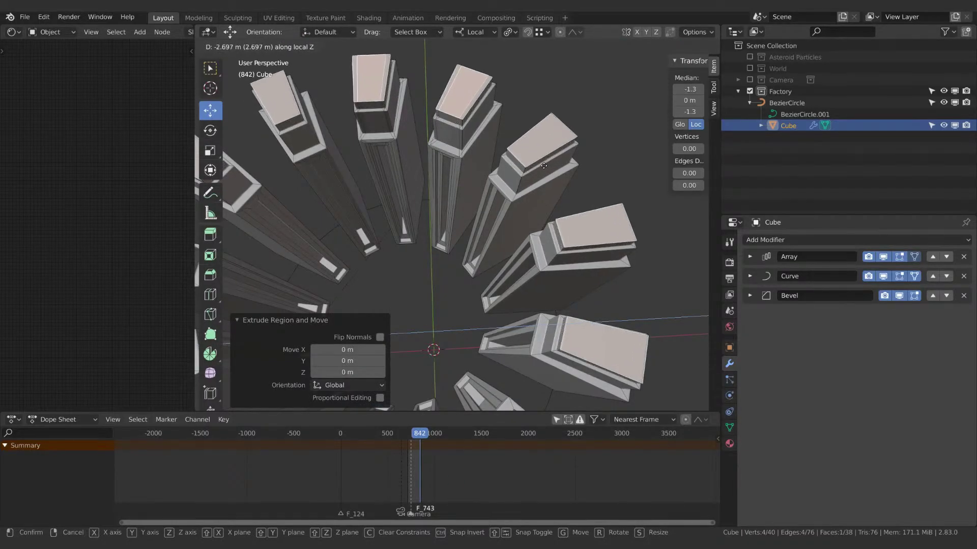
click(617, 173)
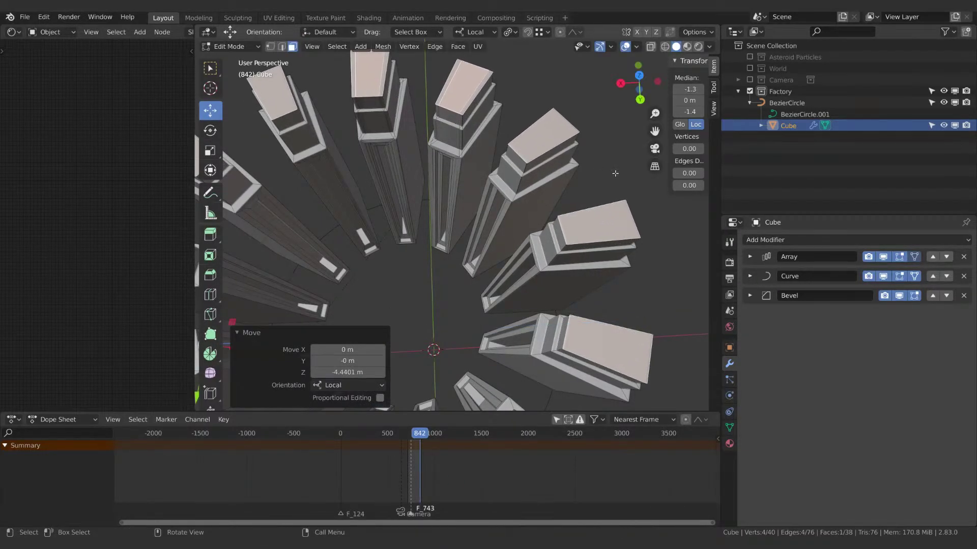
Inset the second tier's top face and extrude it about 11.41 m along negative local Z into a narrow spire.
key(i)
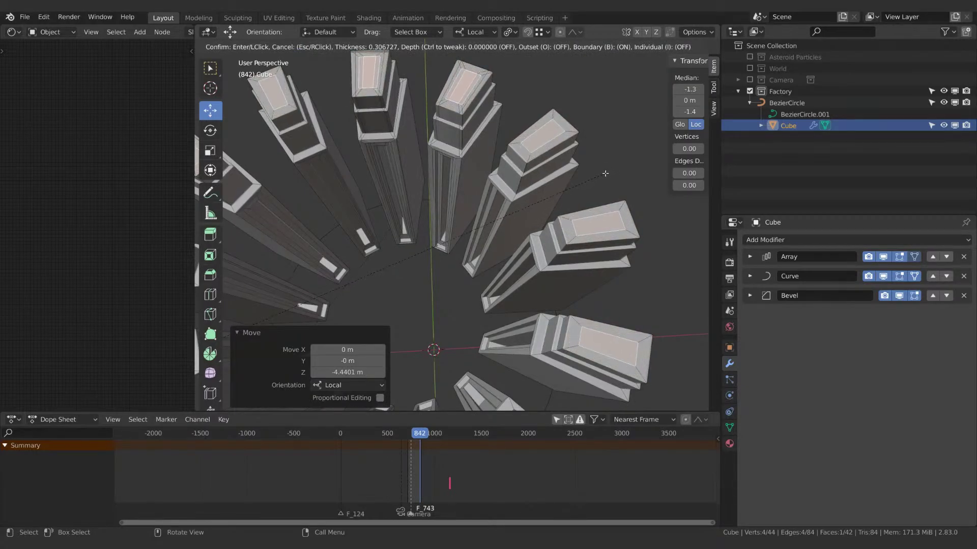
key(Escape)
key(e)
right_click(580, 176)
key(g)
key(z)
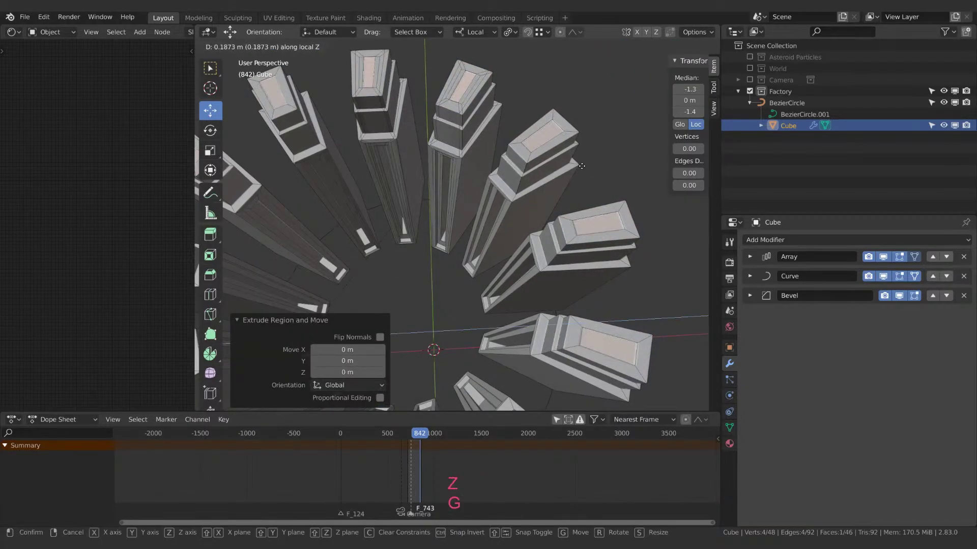
click(560, 179)
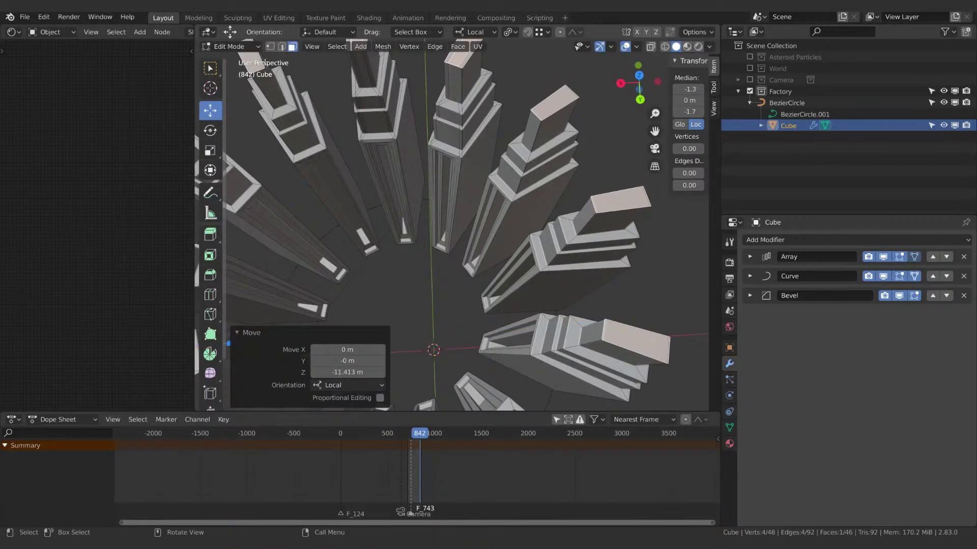
Slope the spire's top by moving its inner top edge about 7.98 m down along local Z.
click(281, 47)
click(572, 119)
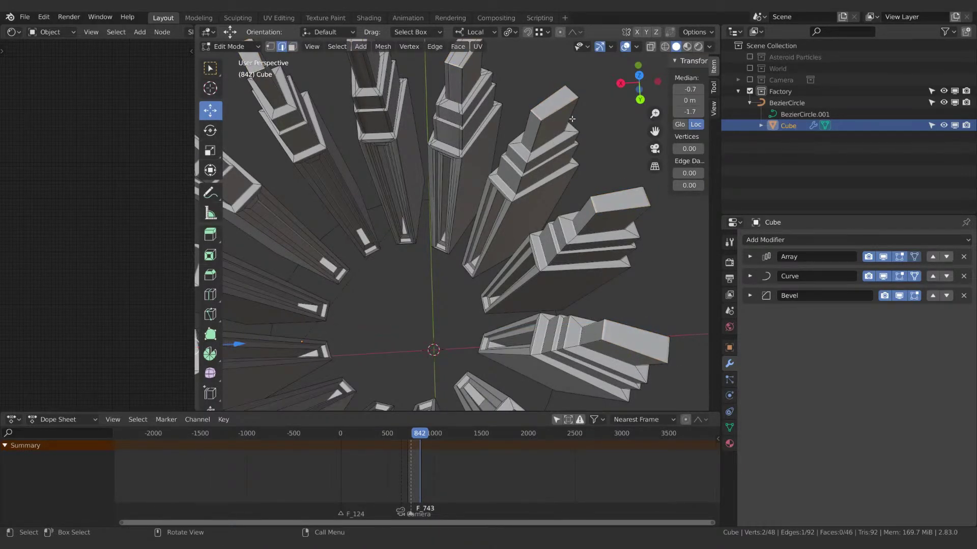
key(g)
key(z)
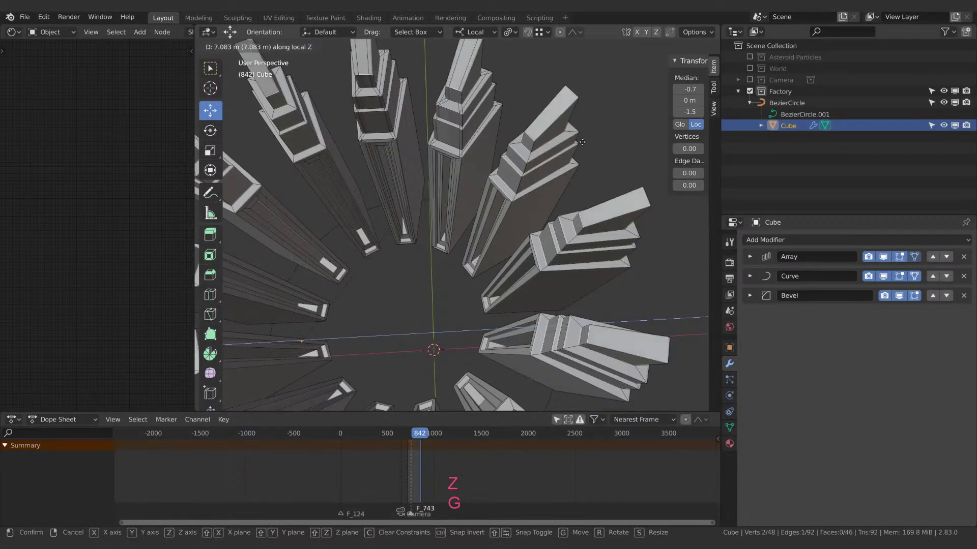
click(583, 144)
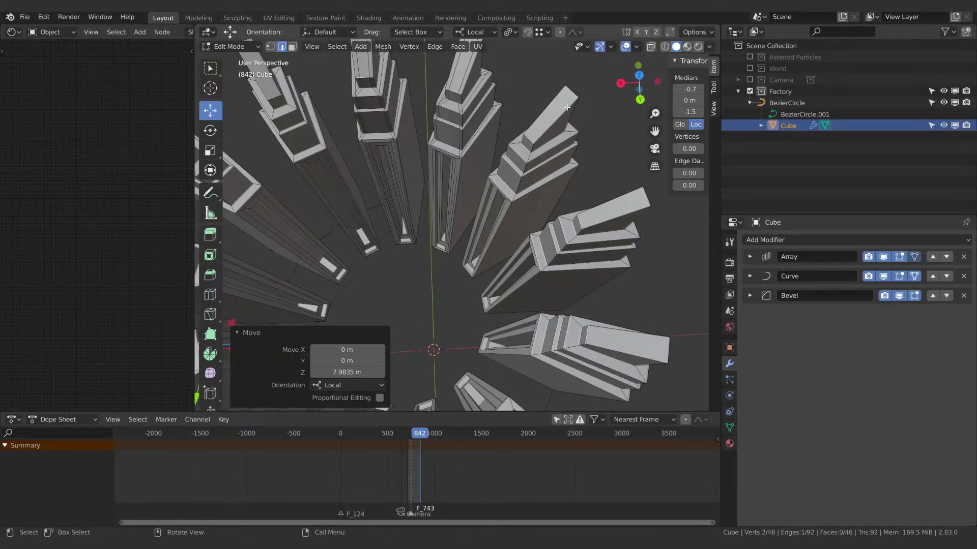
Move the spire's outer top edge about 1.73 m outward along negative local X.
click(574, 87)
key(g)
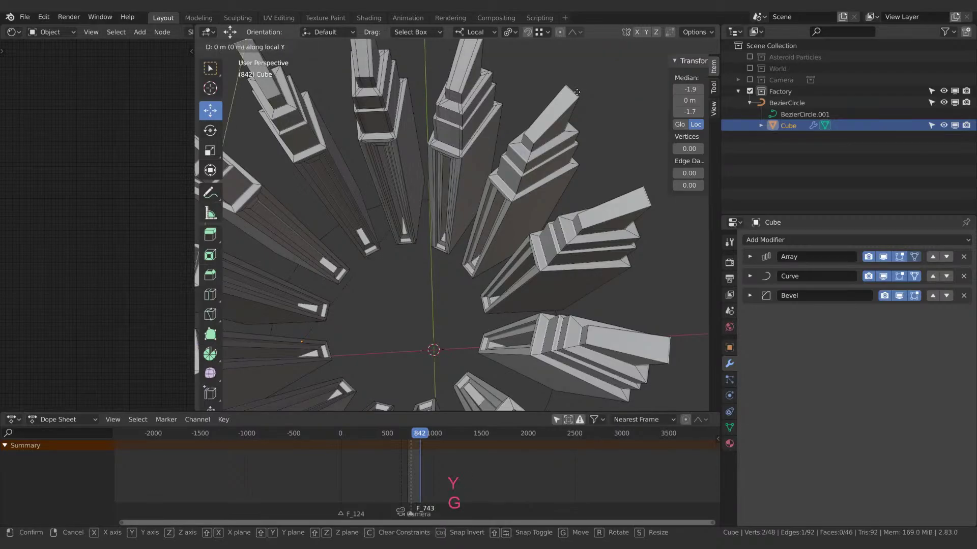
key(Escape)
key(g)
key(x)
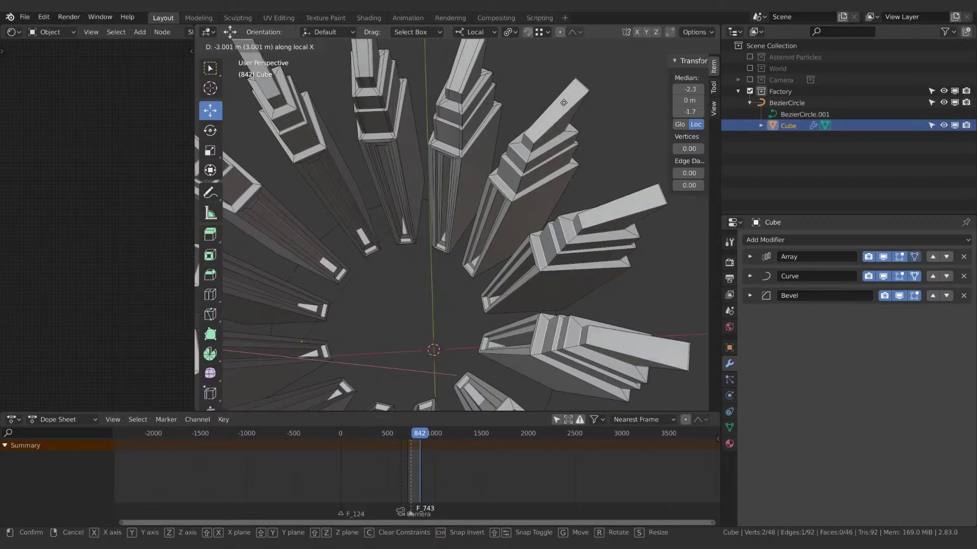
click(566, 102)
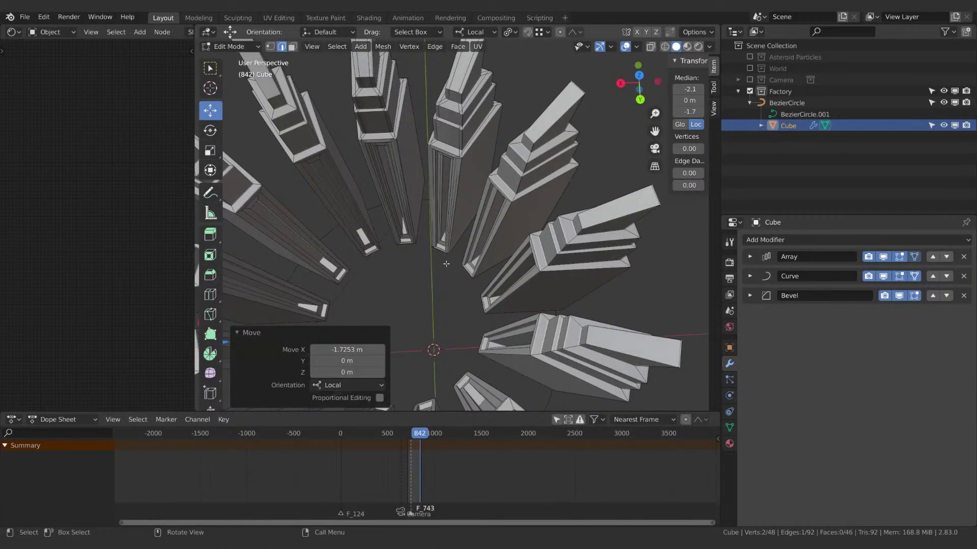
Select the deepest face inside the inner recess of the blocks and inset it by about 0.243 m.
shift+middle_drag(446, 263, 531, 302)
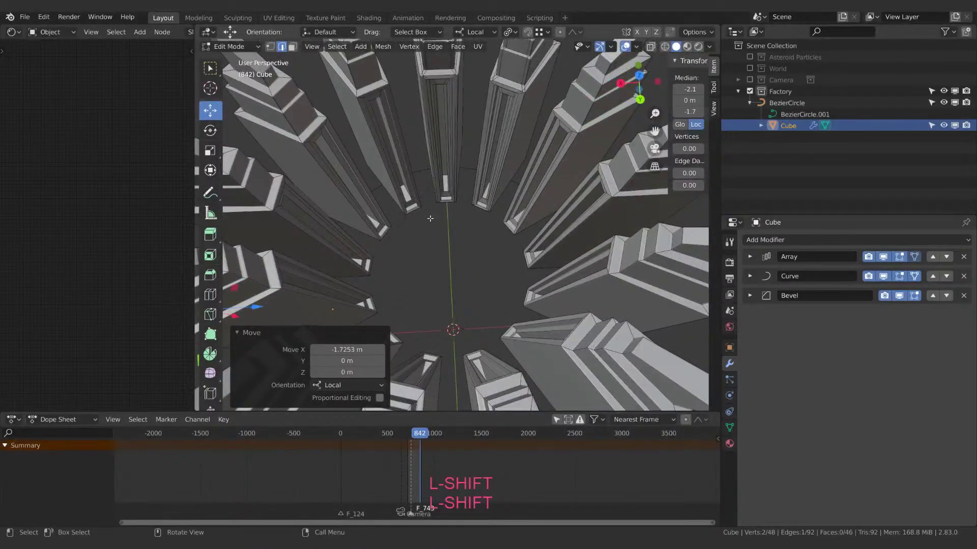
middle_drag(430, 218, 485, 263)
click(507, 139)
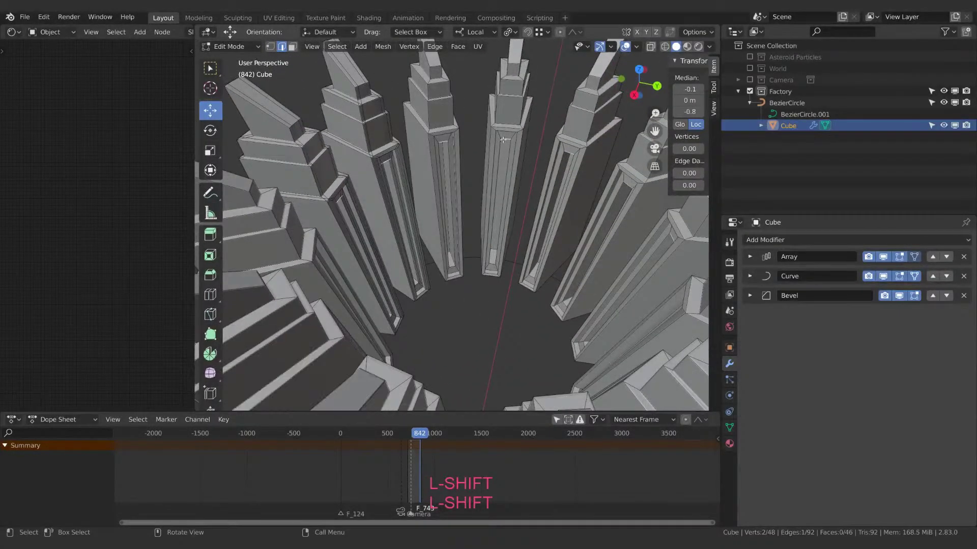
middle_drag(539, 170, 523, 187)
middle_drag(526, 186, 529, 153)
click(293, 47)
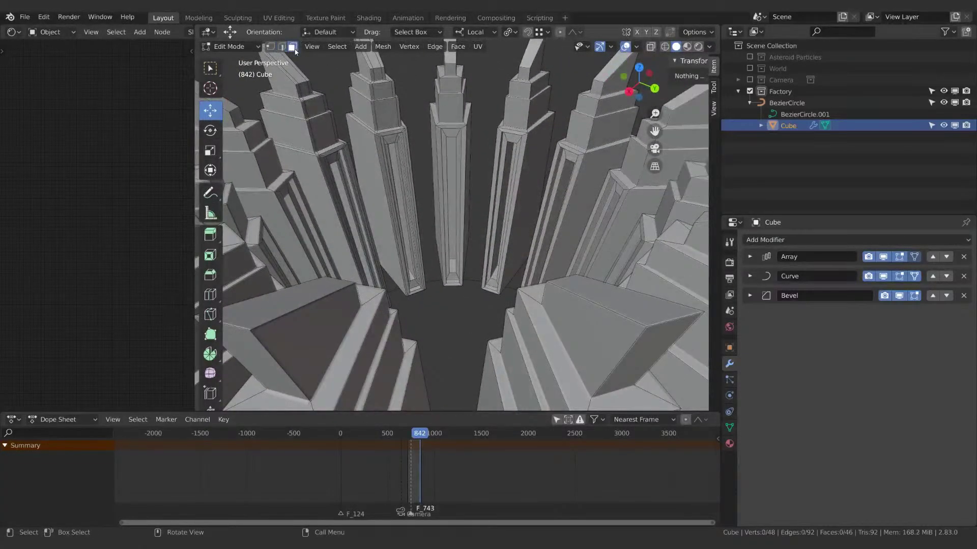
click(452, 181)
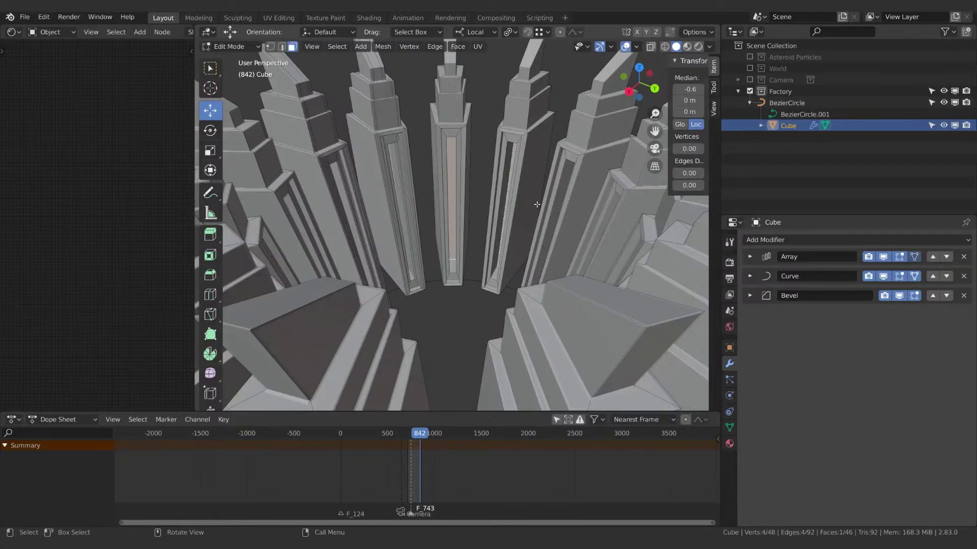
key(i)
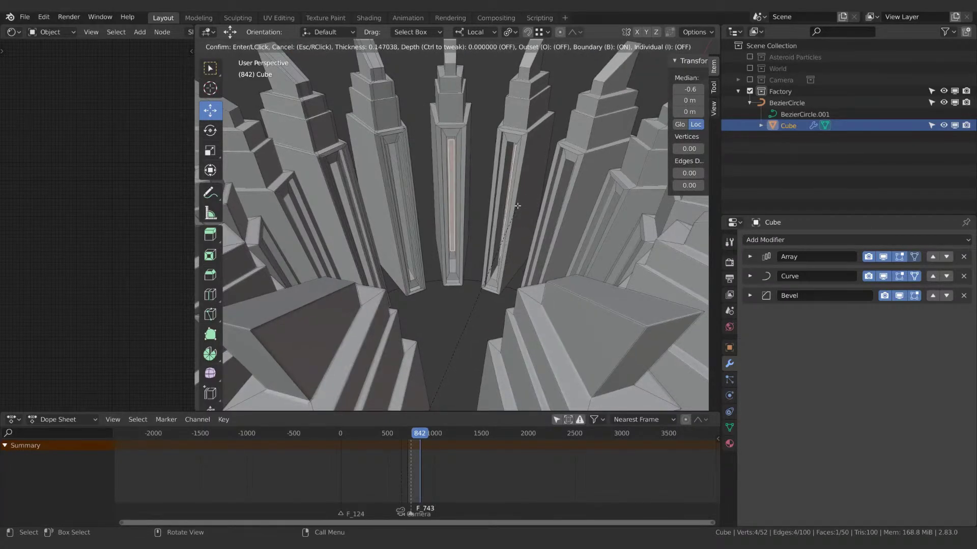
click(448, 146)
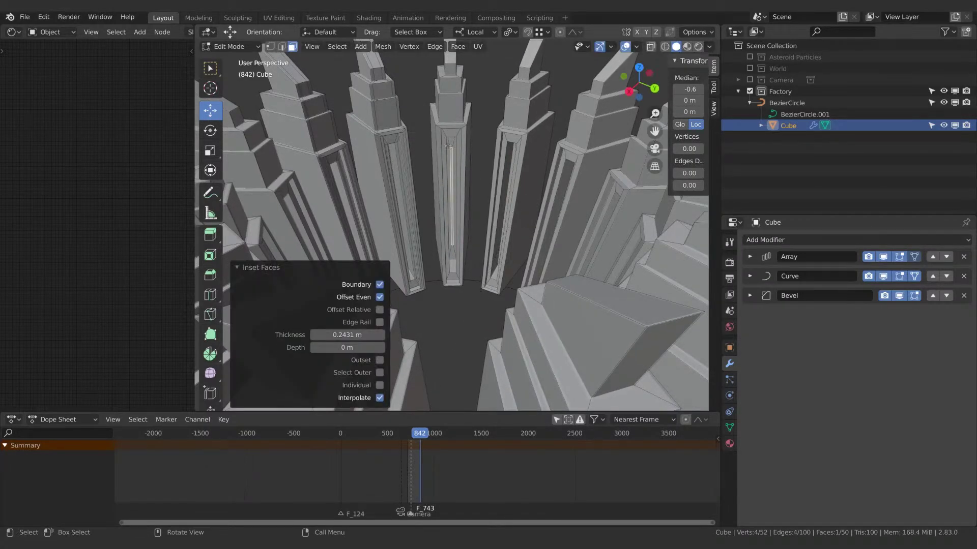
Select the top edge of the newly inset face in the block recess and move it about 24.09 m along local X.
click(283, 46)
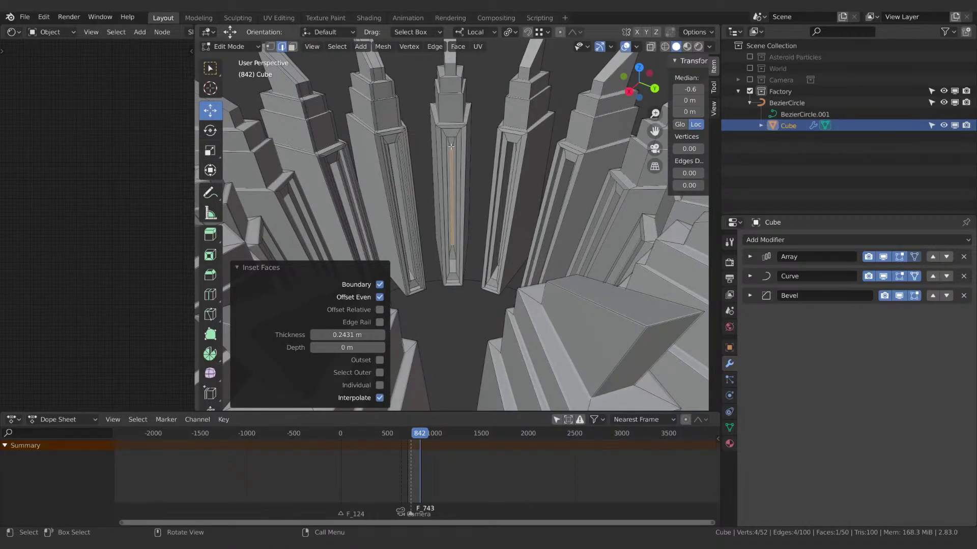
click(452, 147)
middle_drag(508, 131, 497, 140)
key(g)
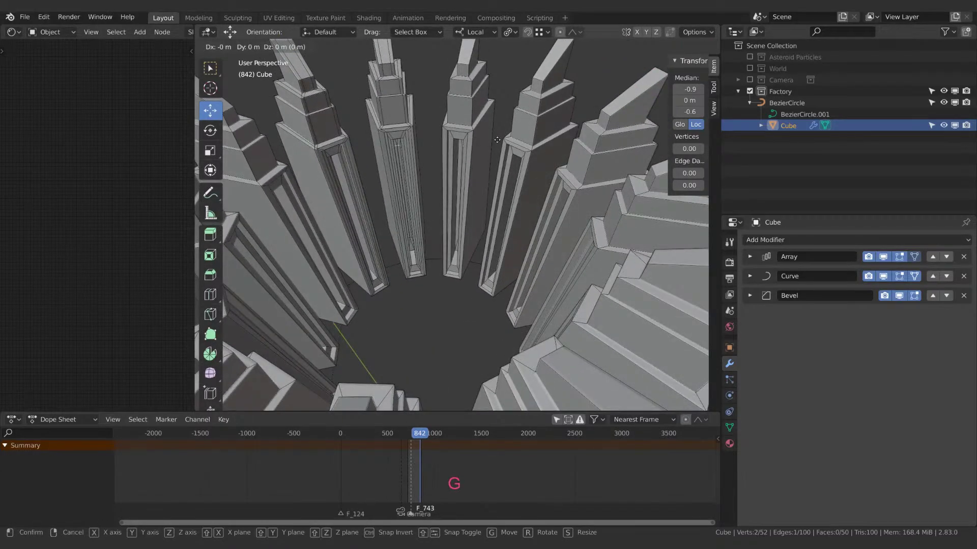
key(x)
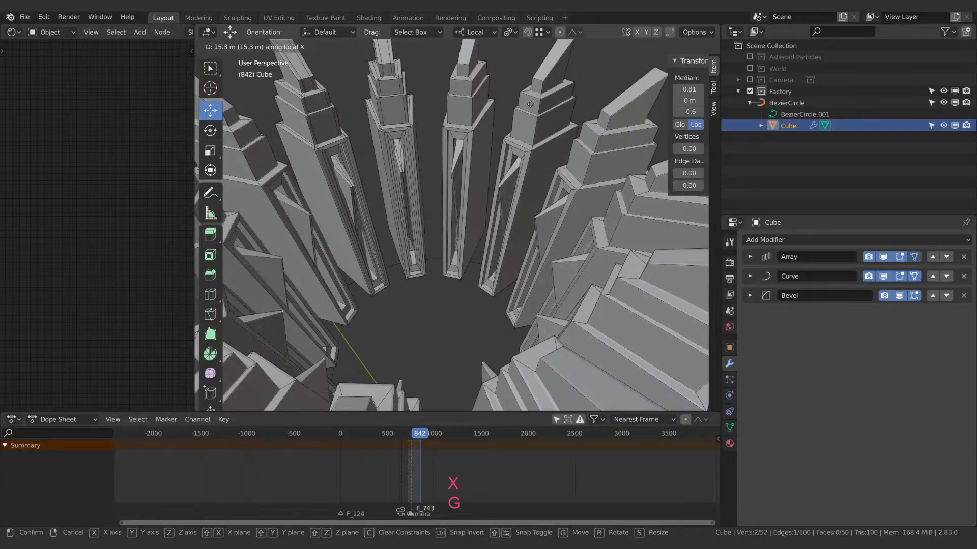
click(527, 122)
Move the selected recess edge about 12.68 m along negative local Y.
mouse_move(514, 147)
shift+middle_down()
mouse_move(511, 178)
mouse_move(509, 152)
shift+middle_up()
shift+middle_drag(506, 214, 501, 158)
key(g)
key(y)
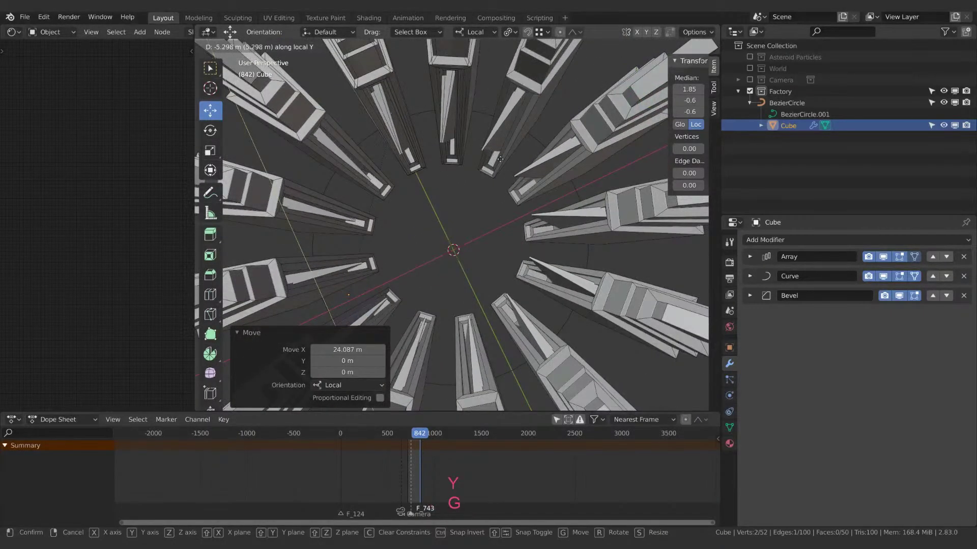
click(524, 166)
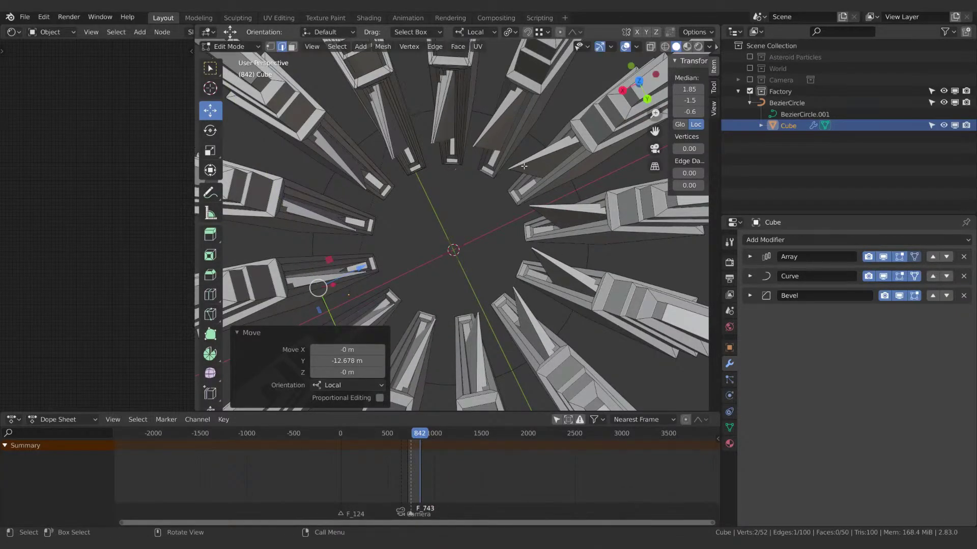
Readjust the recess edge along local X, moving it about 7.04 m in the negative direction and about 8.63 m in the positive.
key(g)
key(x)
key(y)
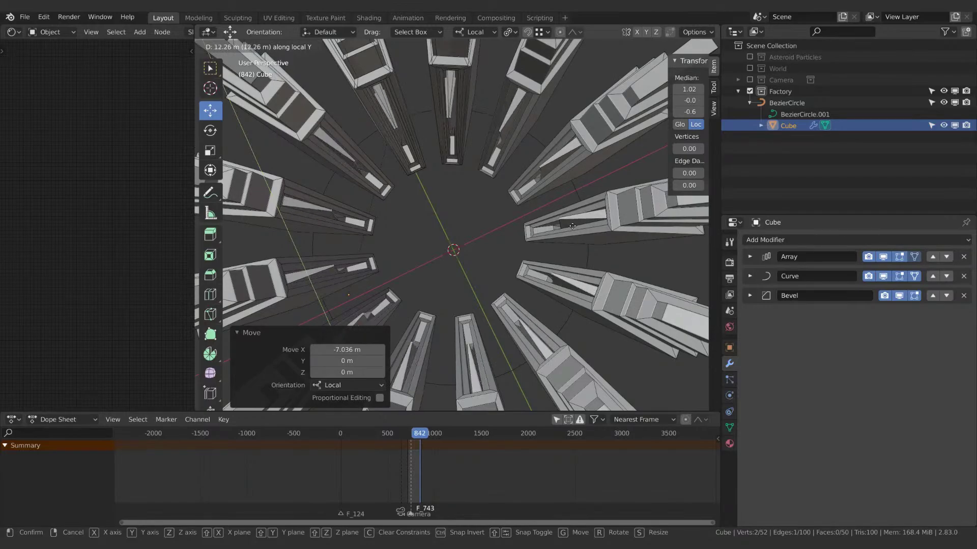
key(Escape)
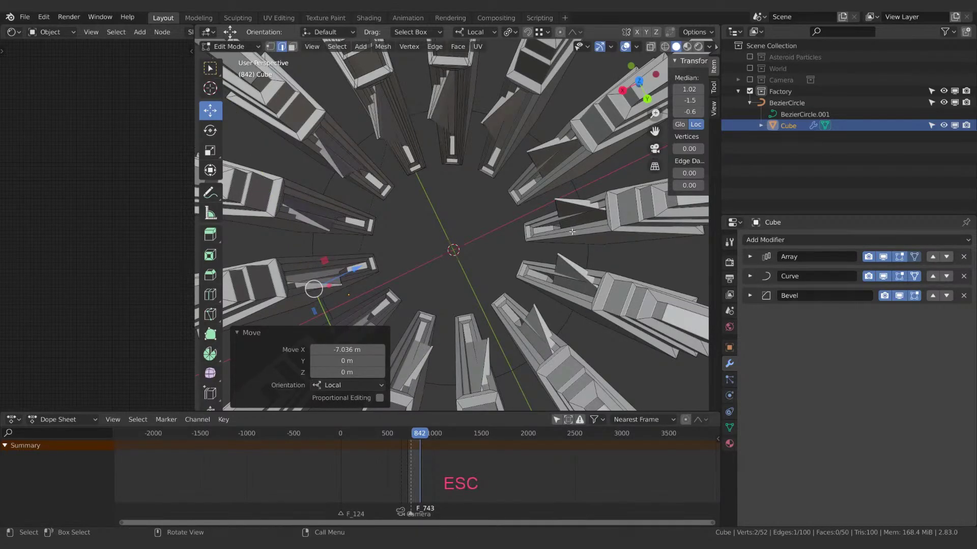
key(g)
key(x)
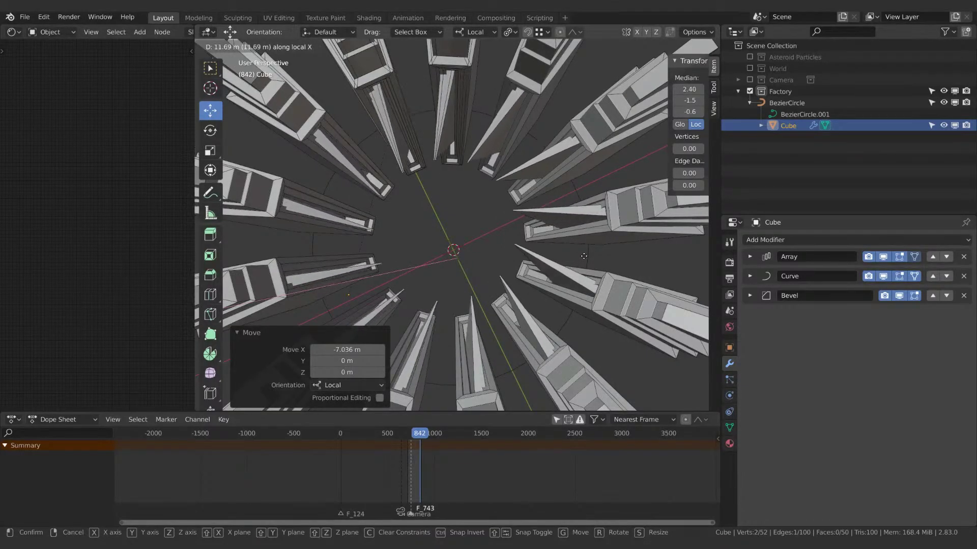
click(581, 256)
Bring the recess edge back toward the block's centre by moving it about 13.12 m along local Y.
key(g)
key(y)
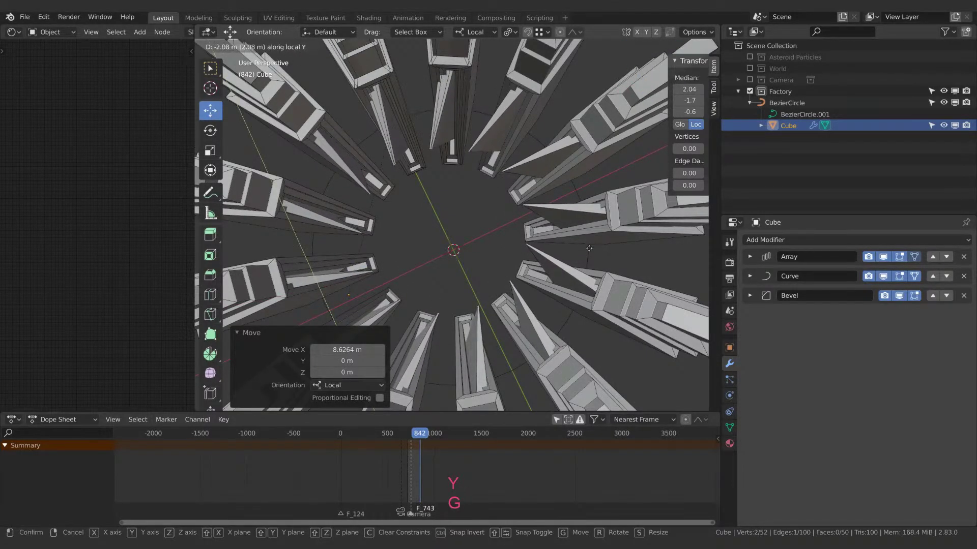
click(570, 274)
middle_drag(570, 274, 531, 266)
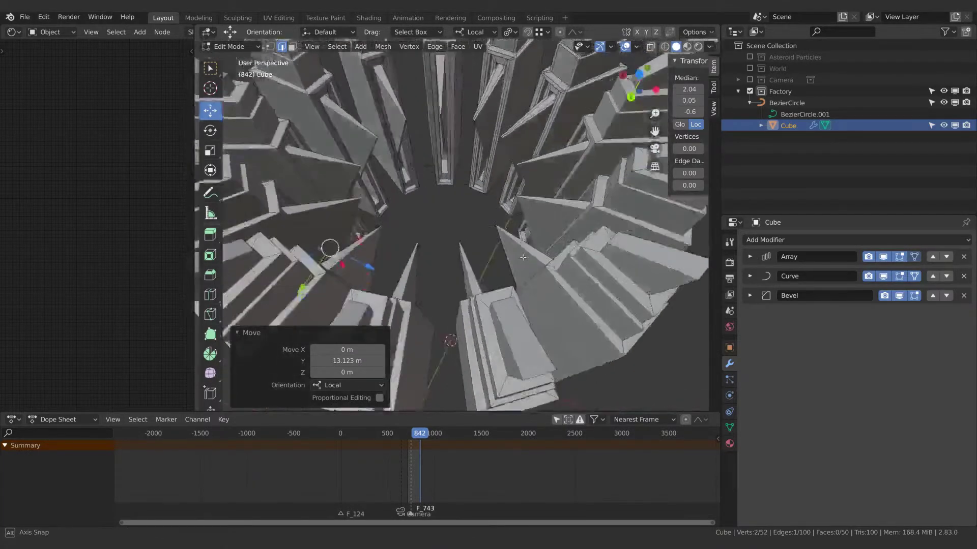
Pull the recess edge back along negative local X to form a shorter slanted fin, and return to Object Mode.
key(g)
key(x)
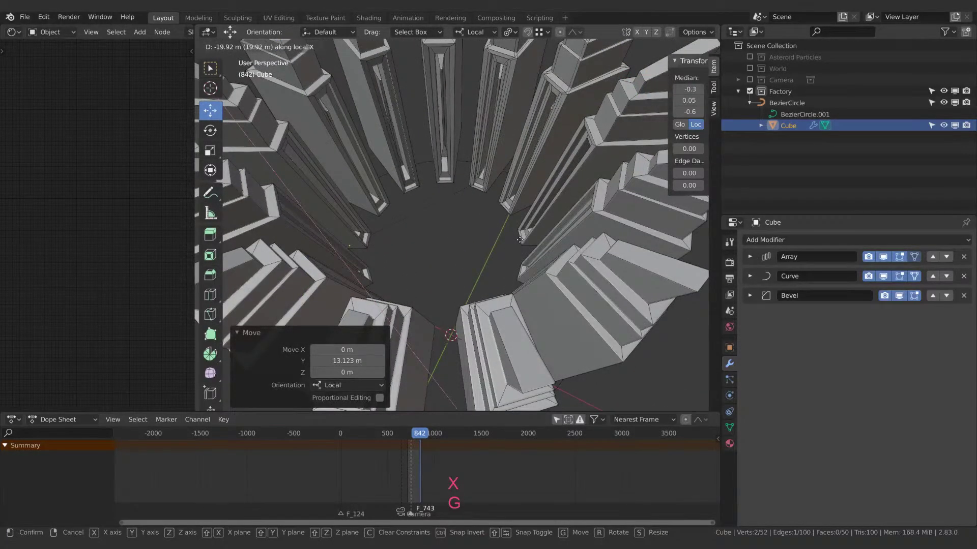
click(522, 235)
middle_drag(522, 235, 494, 266)
scroll(531, 219, down, 4)
key(Tab)
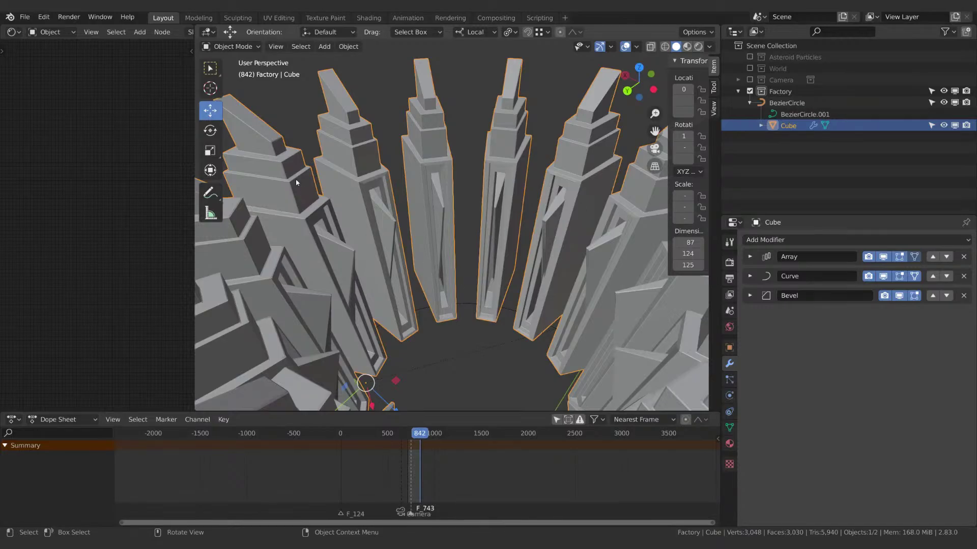
Inspect the finished block ring from several angles and preview it in rendered shading.
middle_drag(355, 315, 538, 303)
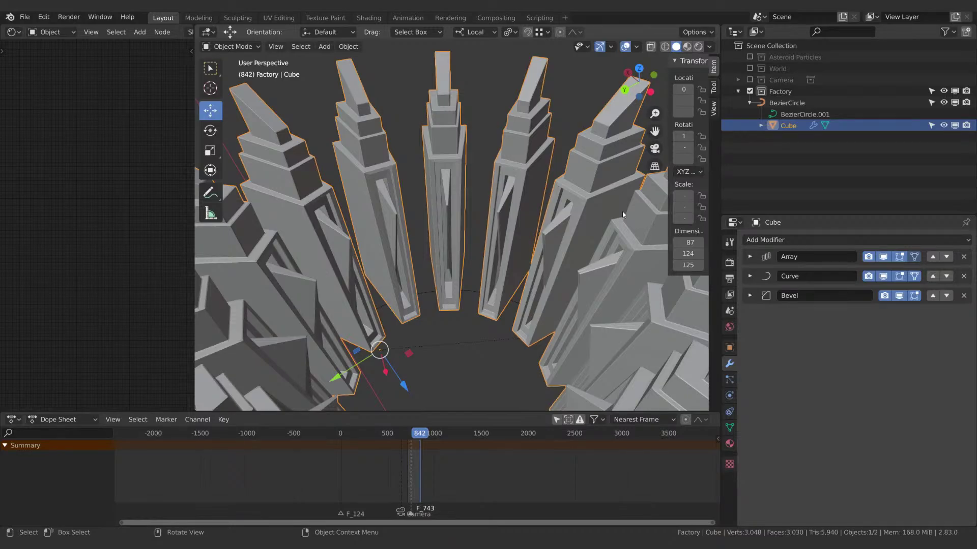
shift+middle_drag(477, 257, 501, 271)
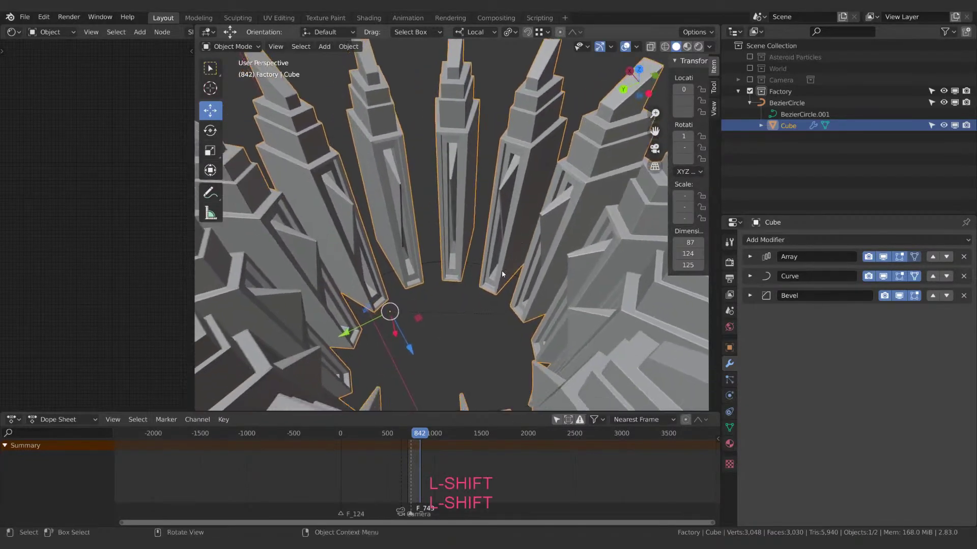
click(729, 443)
click(698, 47)
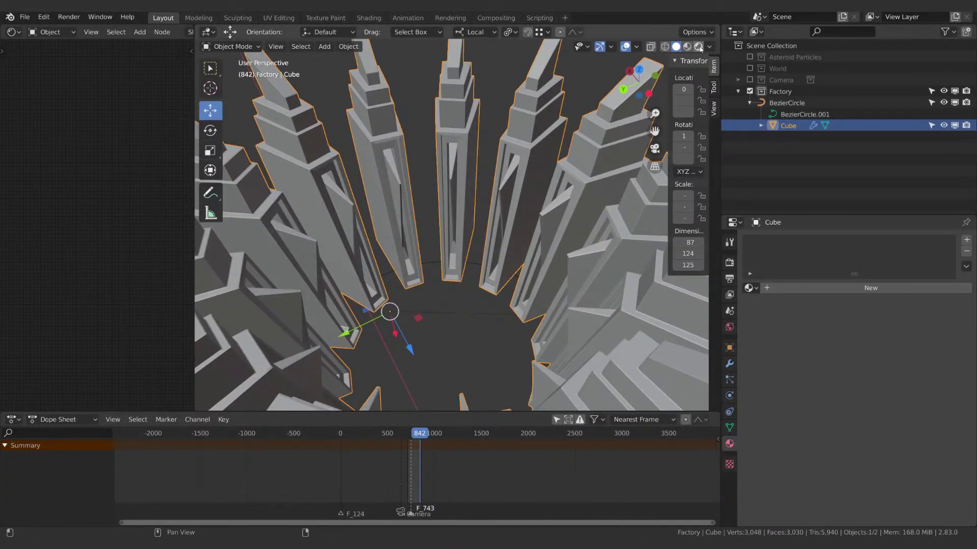
middle_drag(508, 264, 575, 186)
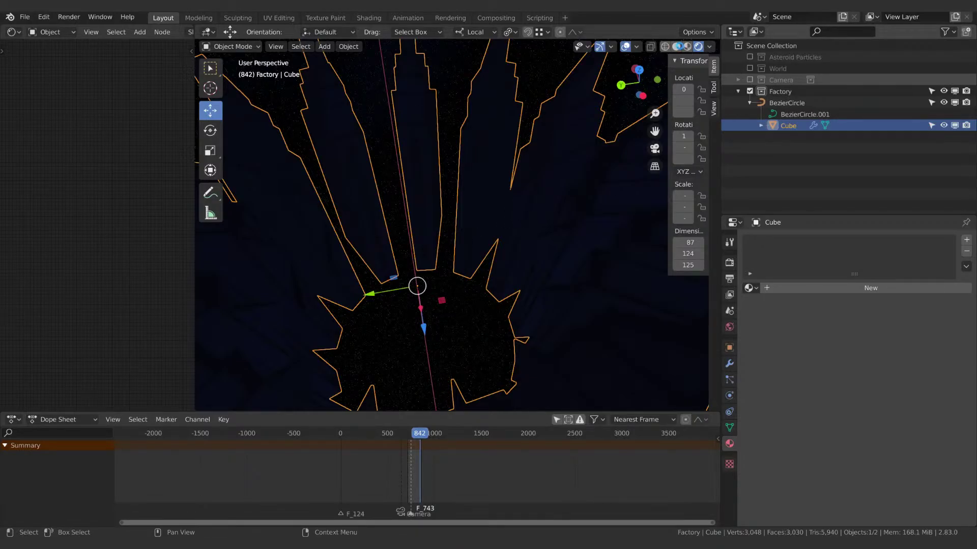
Return to solid shading and re-enable the Camera, World and Asteroid Particles collections.
click(680, 49)
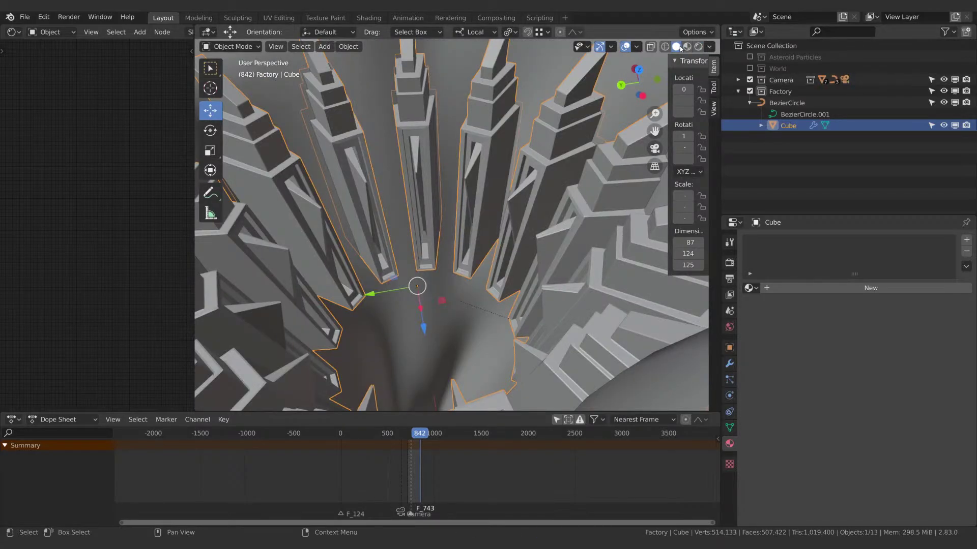
click(689, 49)
click(678, 49)
click(749, 68)
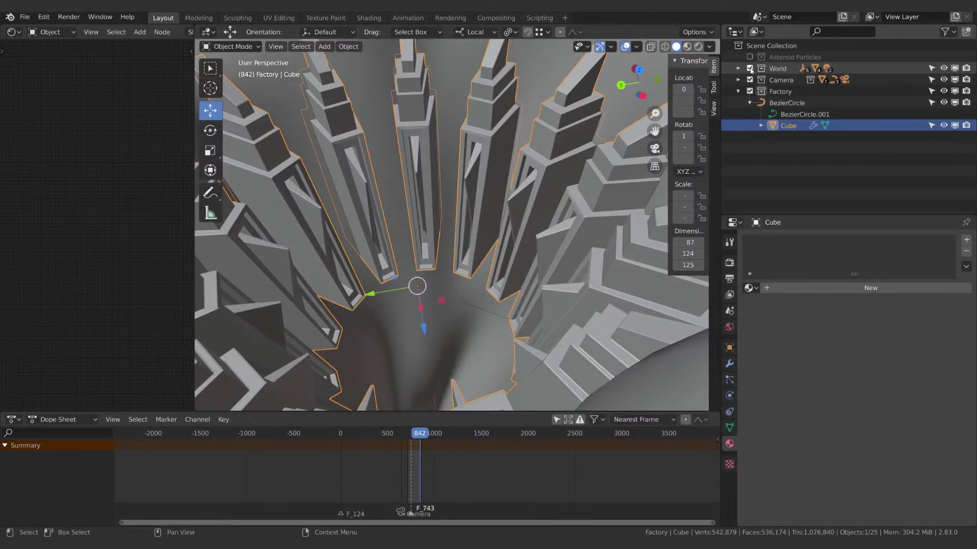
click(749, 57)
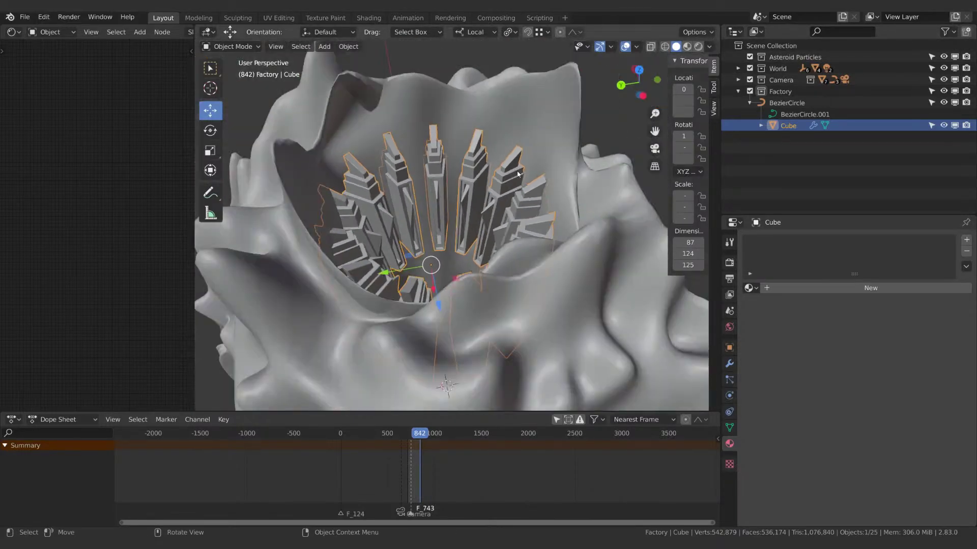
Frame the whole asteroid crater with the block ring inside and display it in rendered shading.
scroll(517, 174, down, 4)
middle_drag(518, 174, 511, 197)
scroll(506, 211, up, 1)
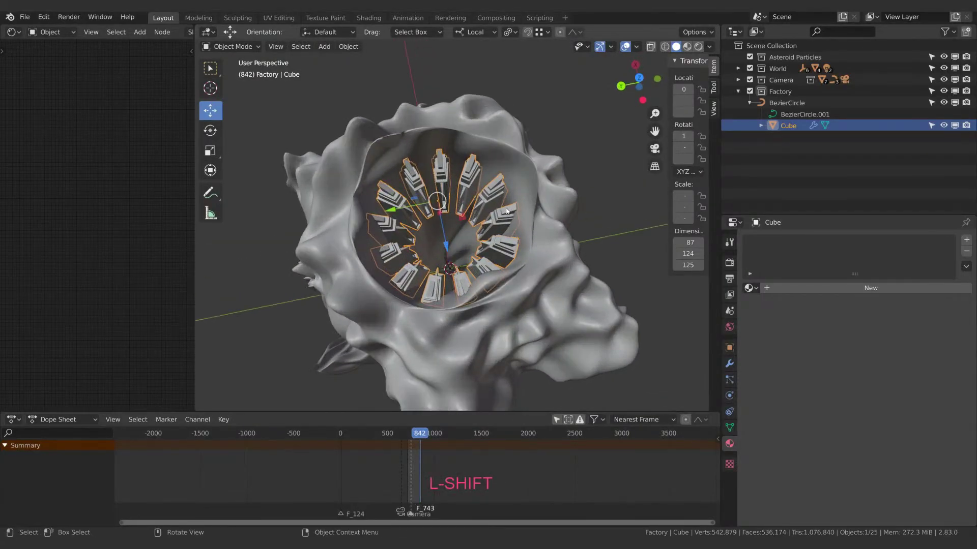
scroll(506, 211, up, 2)
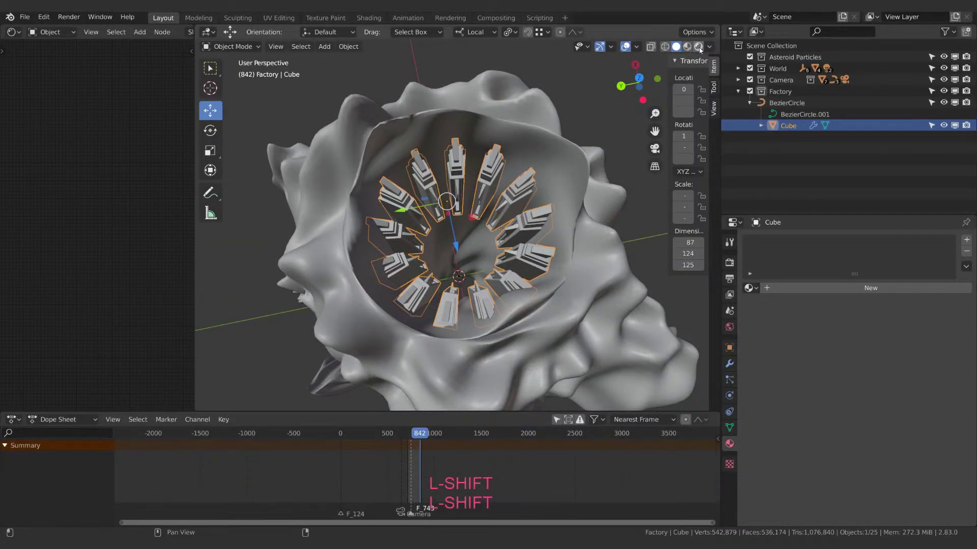
click(699, 47)
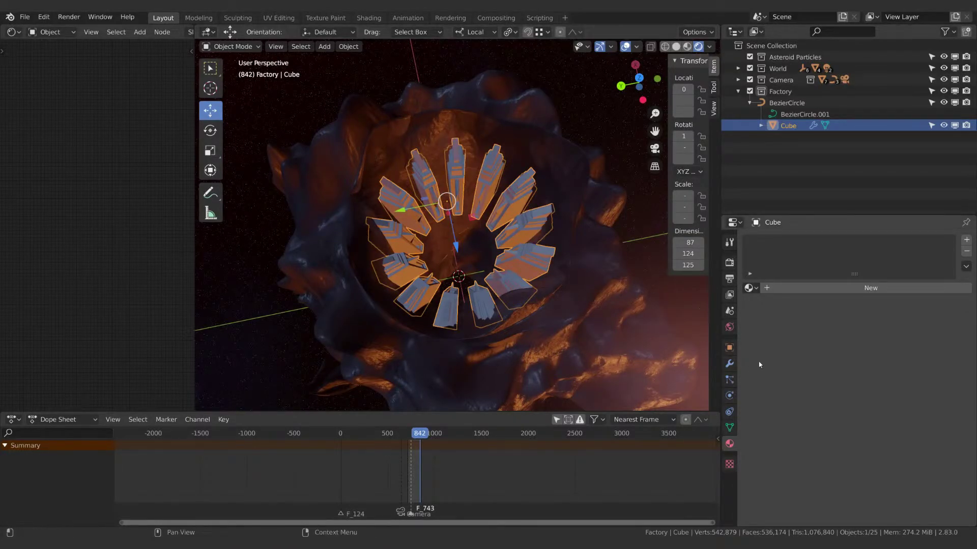
Create a new material for the block ring and enlarge the node editor around its Principled BSDF node.
click(828, 293)
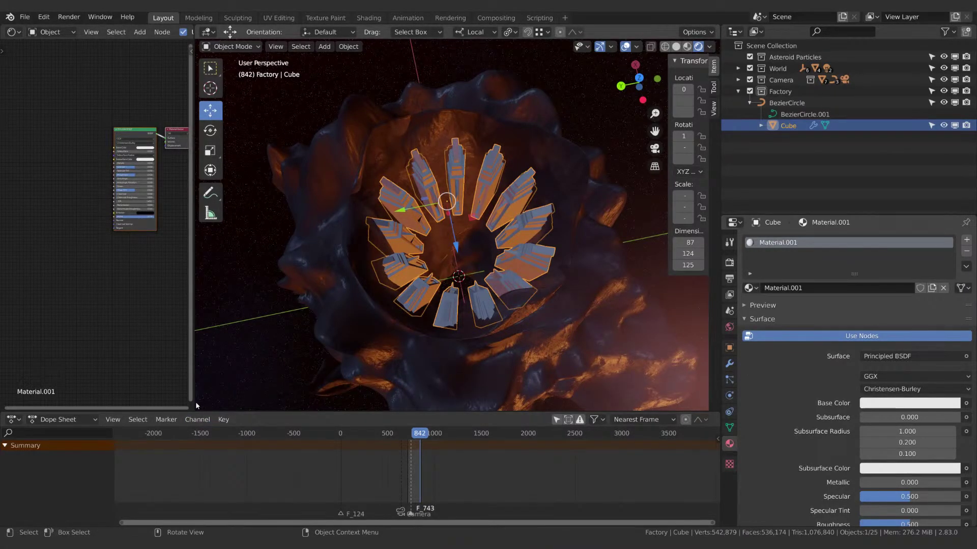
drag(194, 402, 280, 367)
key(t)
scroll(203, 326, up, 3)
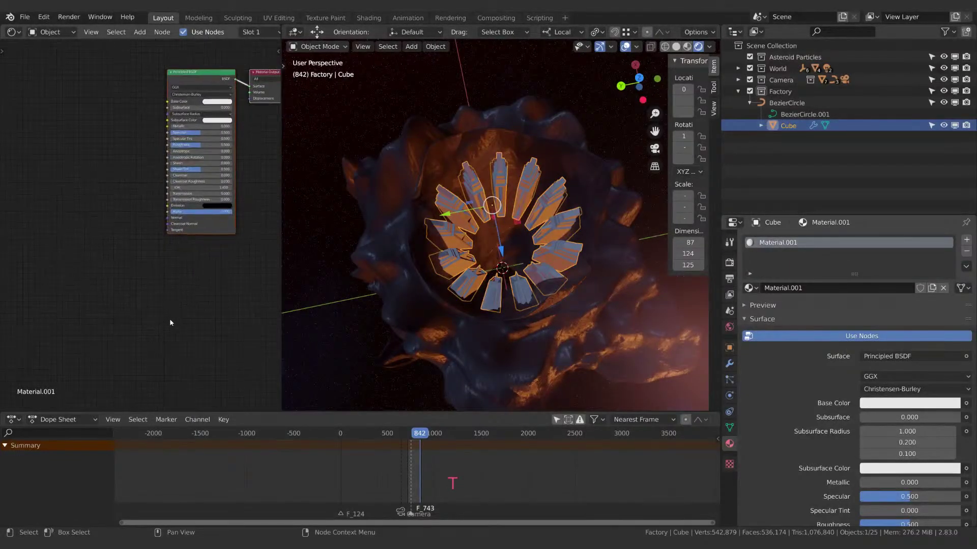
shift+middle_drag(170, 318, 135, 378)
scroll(167, 325, up, 2)
shift+middle_drag(182, 279, 199, 308)
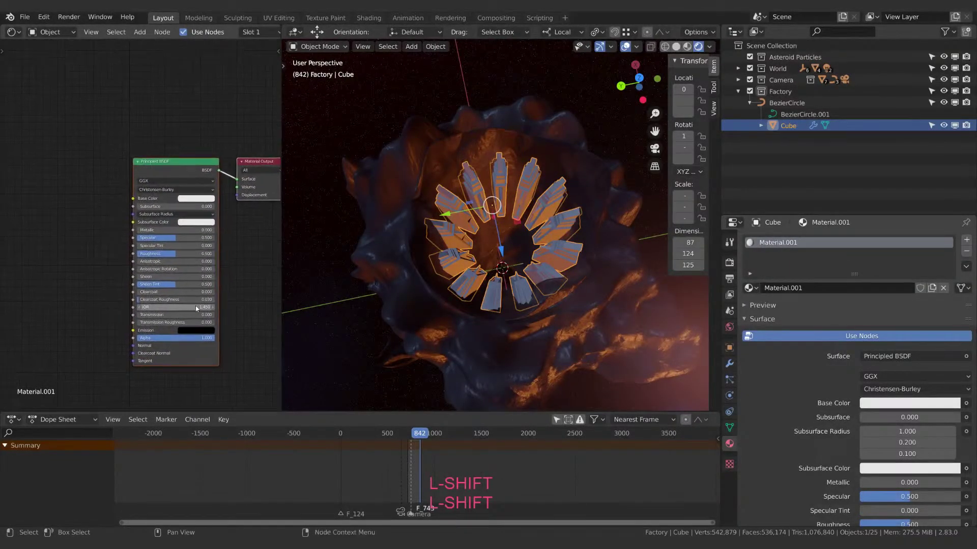
scroll(199, 305, up, 1)
shift+middle_drag(229, 256, 239, 242)
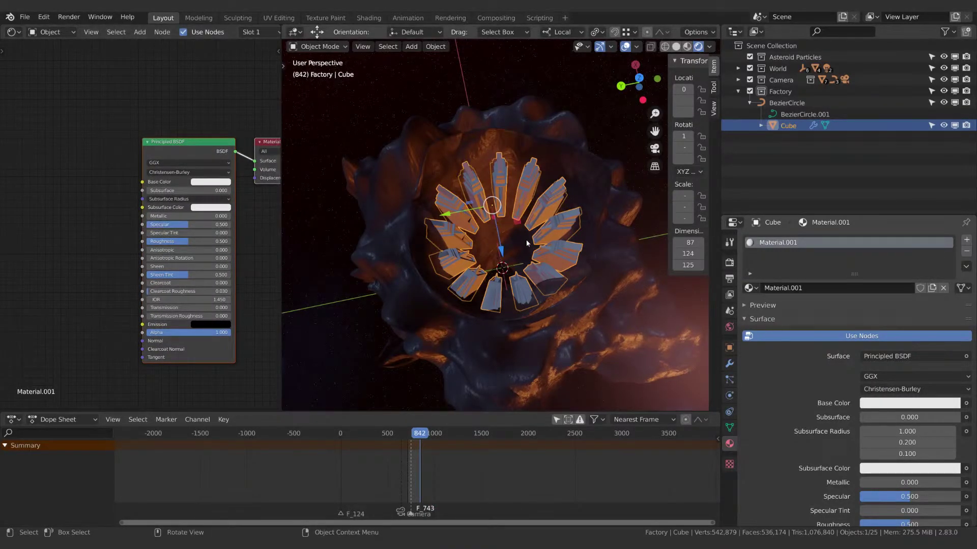
Darken the block material's Base Color to a very dark grey.
click(211, 182)
click(257, 104)
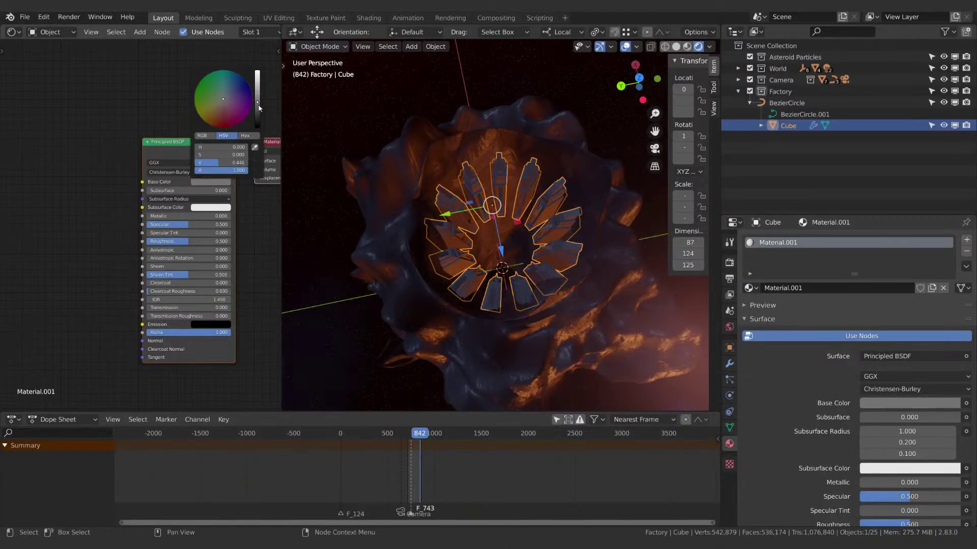
drag(259, 108, 257, 116)
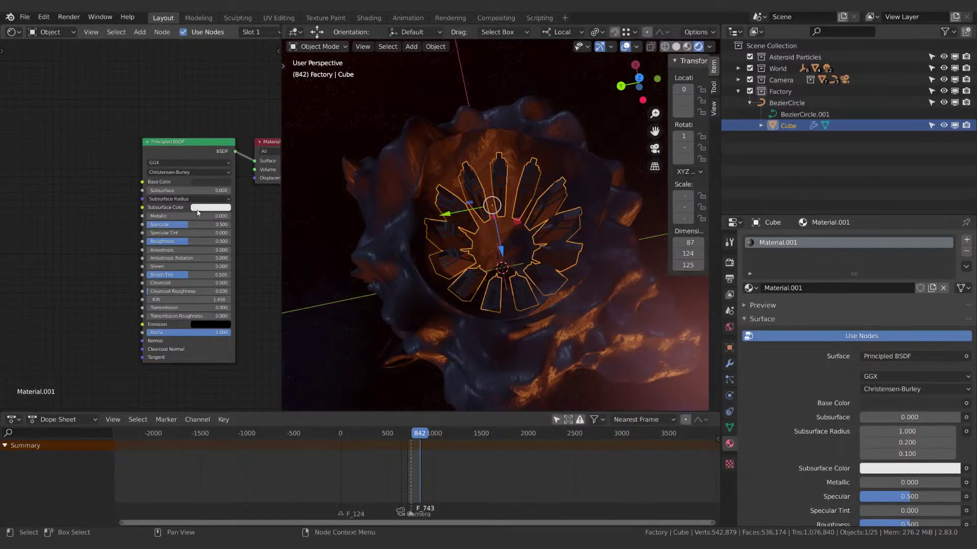
Set the block material's Metallic to 0.900, Specular to 0.633 and Roughness to 0.324.
drag(171, 216, 221, 216)
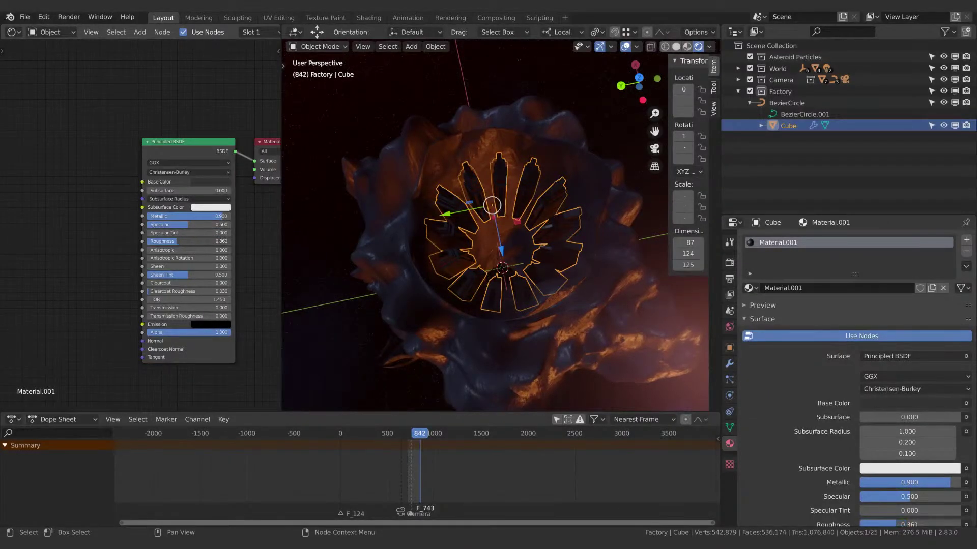
drag(171, 242, 192, 225)
scroll(531, 263, up, 3)
middle_drag(551, 255, 529, 234)
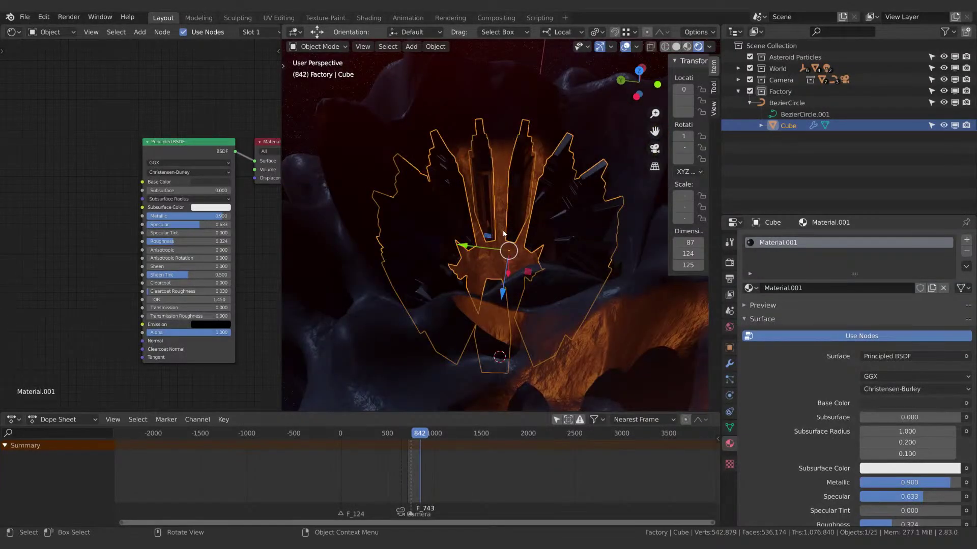
Select the loop of recessed inner faces on the tower mesh and assign a new material to it in a second slot.
key(Tab)
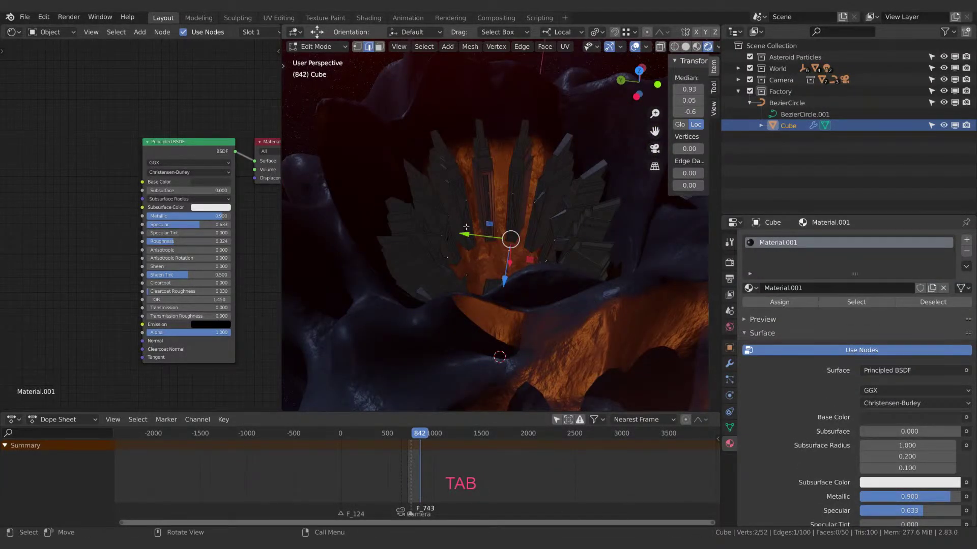
scroll(466, 227, up, 3)
shift+middle_drag(477, 221, 466, 241)
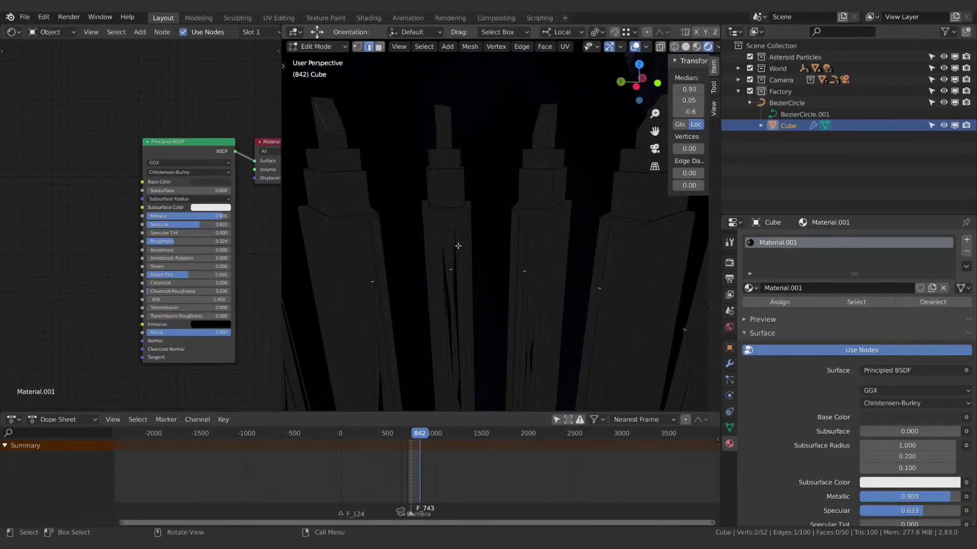
click(380, 47)
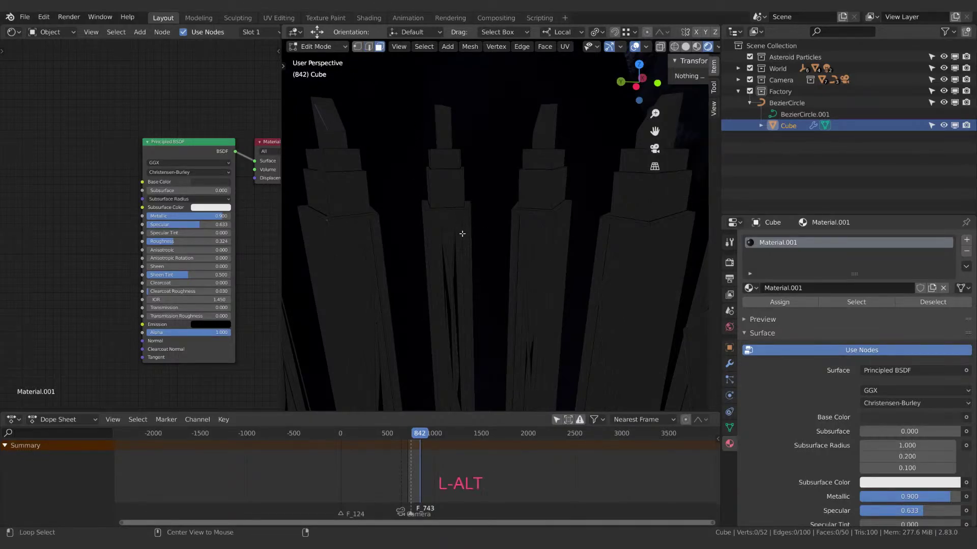
alt+click(456, 224)
middle_drag(457, 224, 475, 274)
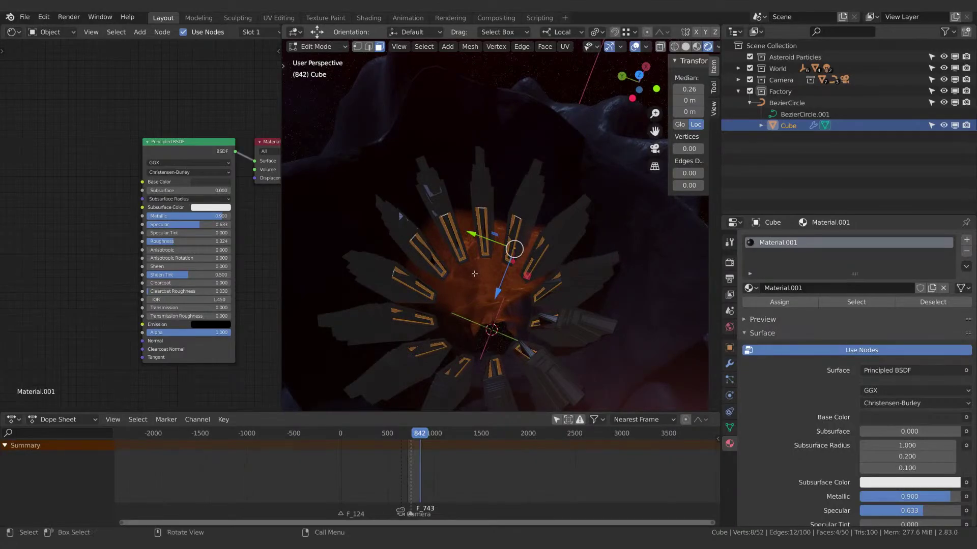
click(967, 240)
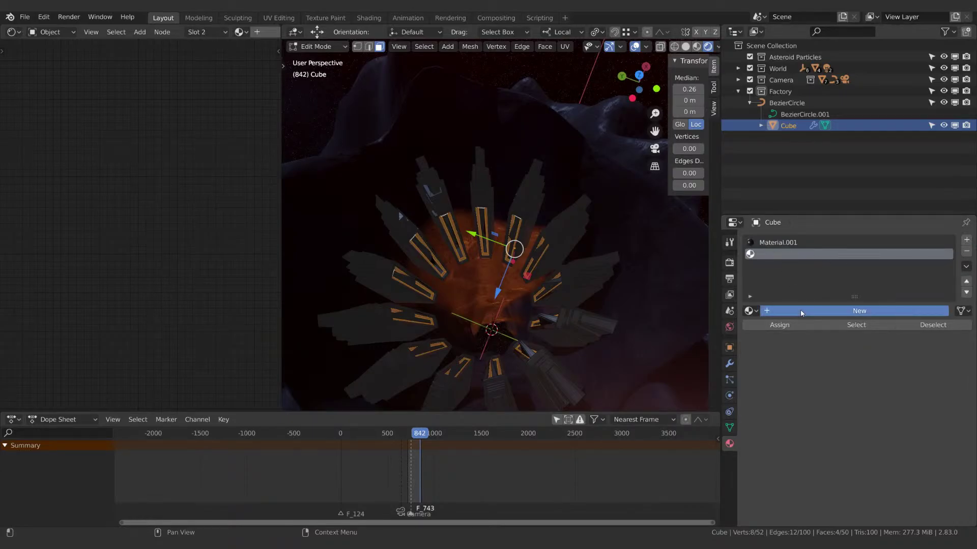
click(859, 311)
click(789, 326)
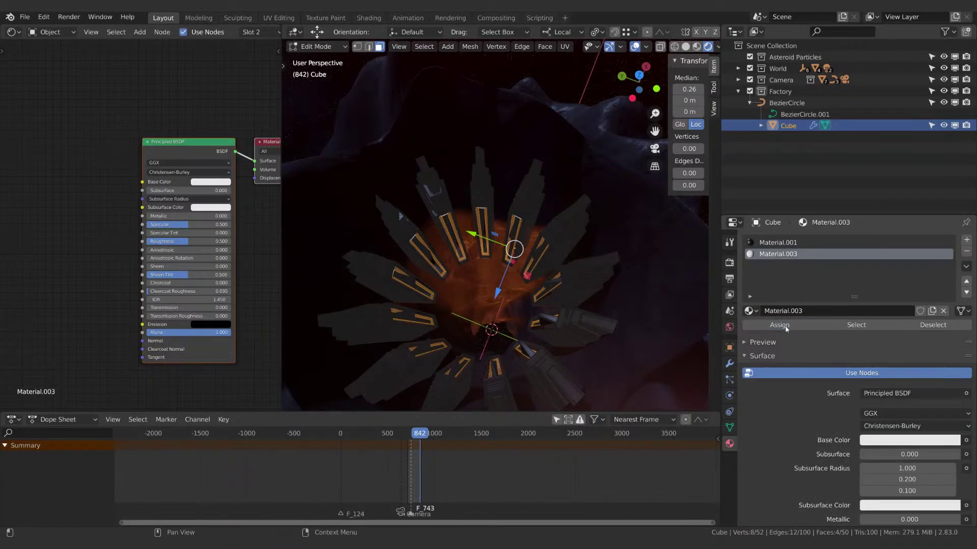
Rename the recessed faces' new material as FactoryRed-01.
double_click(812, 311)
text(F)
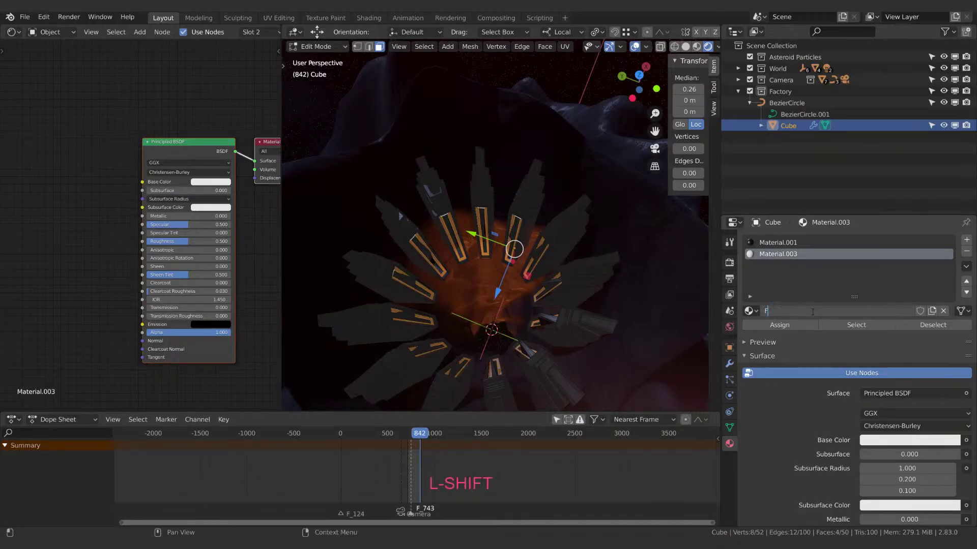
text(actoryG)
key(BackSpace)
text(R)
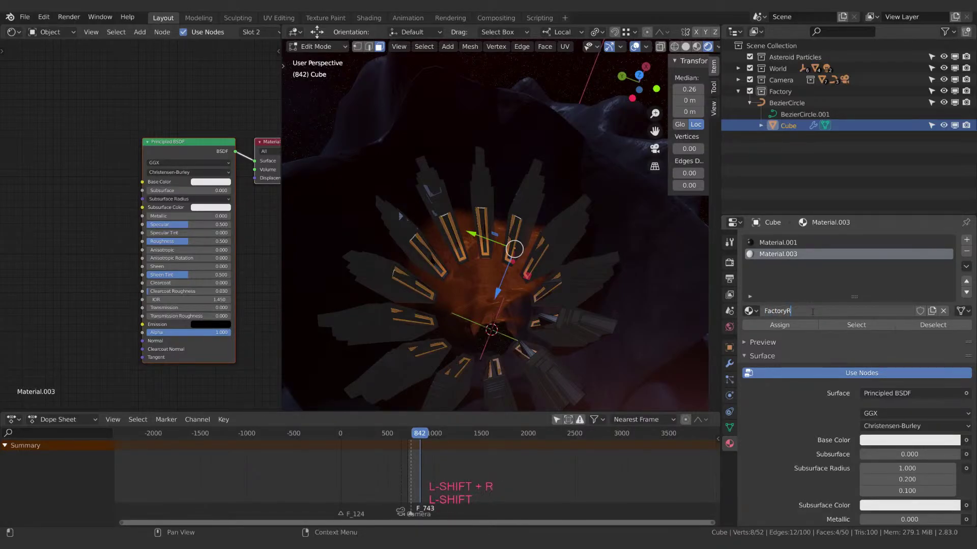
text(ed-)
key(BackSpace)
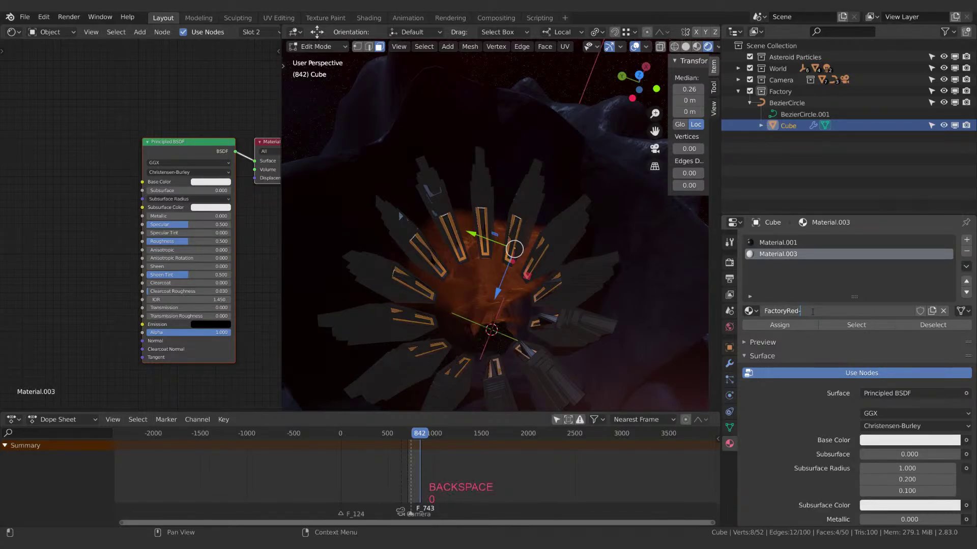
text(01)
key(Return)
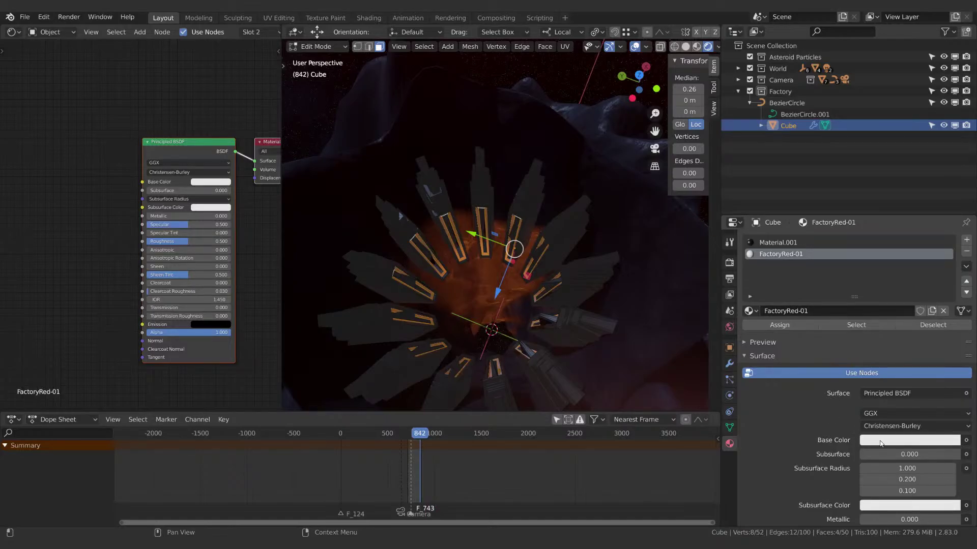
Switch the FactoryRed-01 surface shader to Emission and set its color to pure red.
click(884, 394)
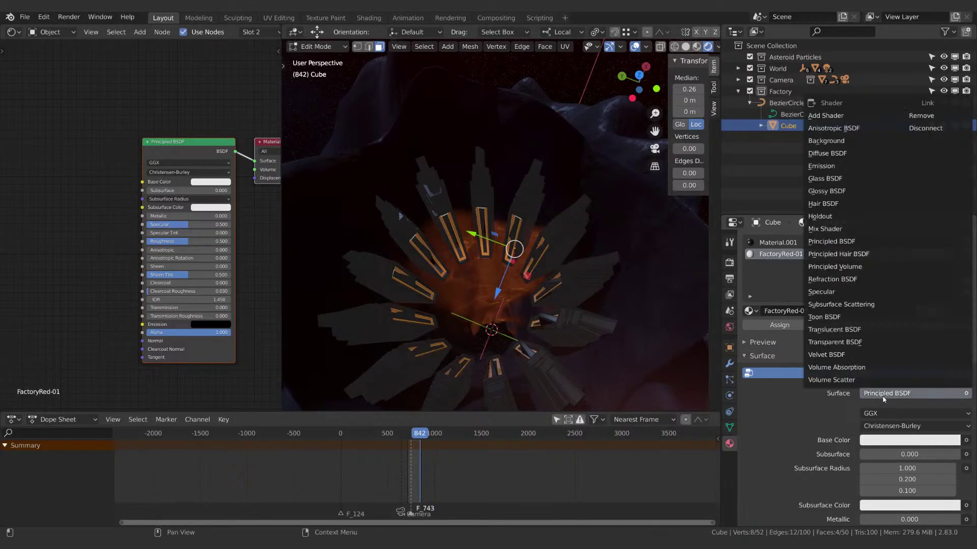
click(834, 166)
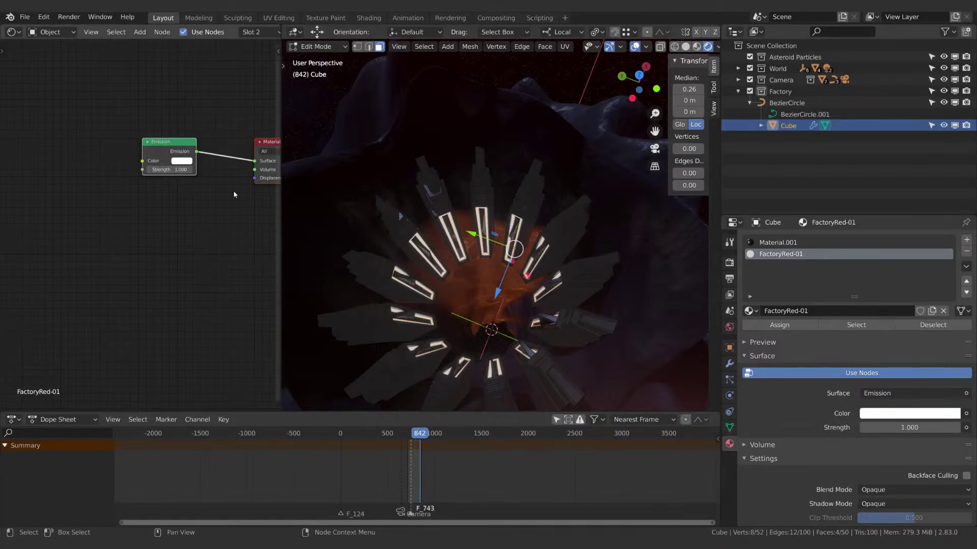
click(183, 161)
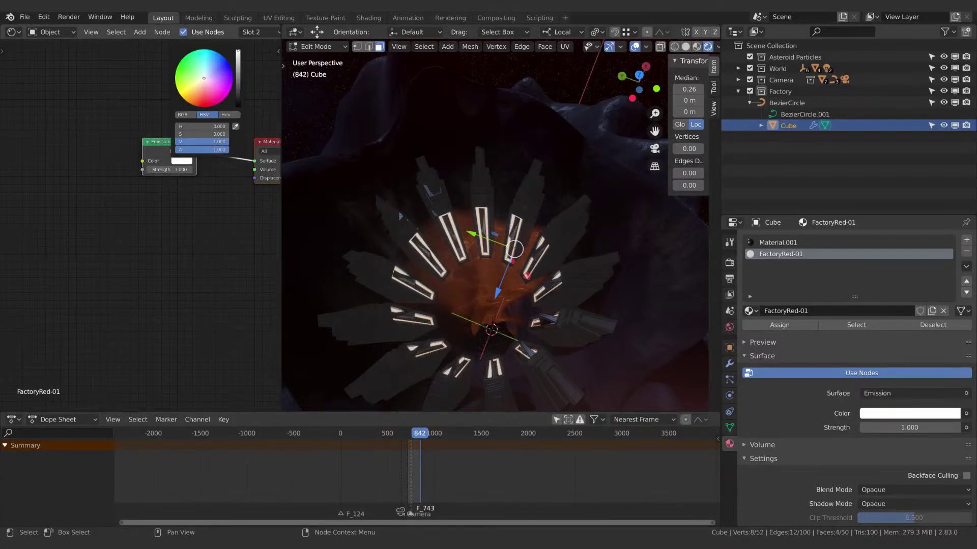
click(202, 107)
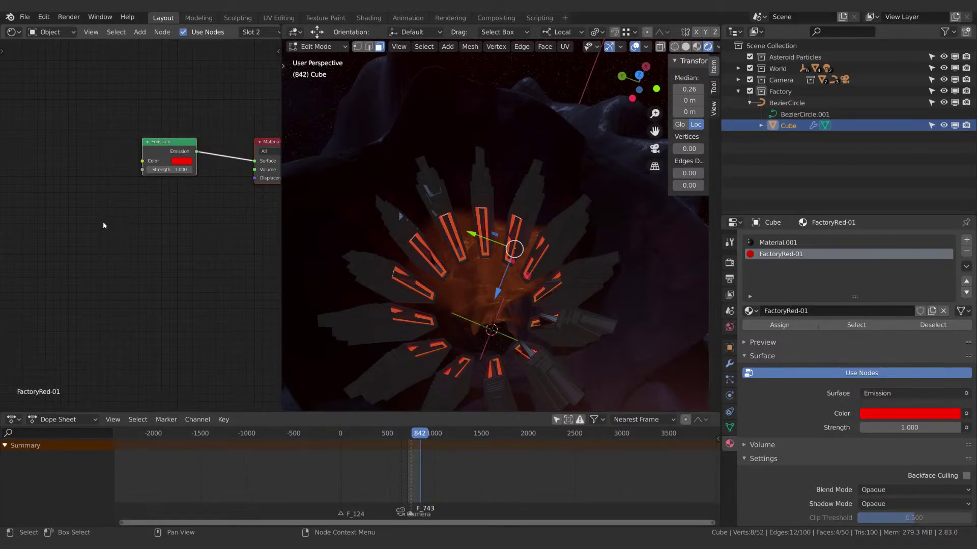
Boost the red emission color's HSV value to 3 for a stronger glow.
click(185, 163)
click(203, 115)
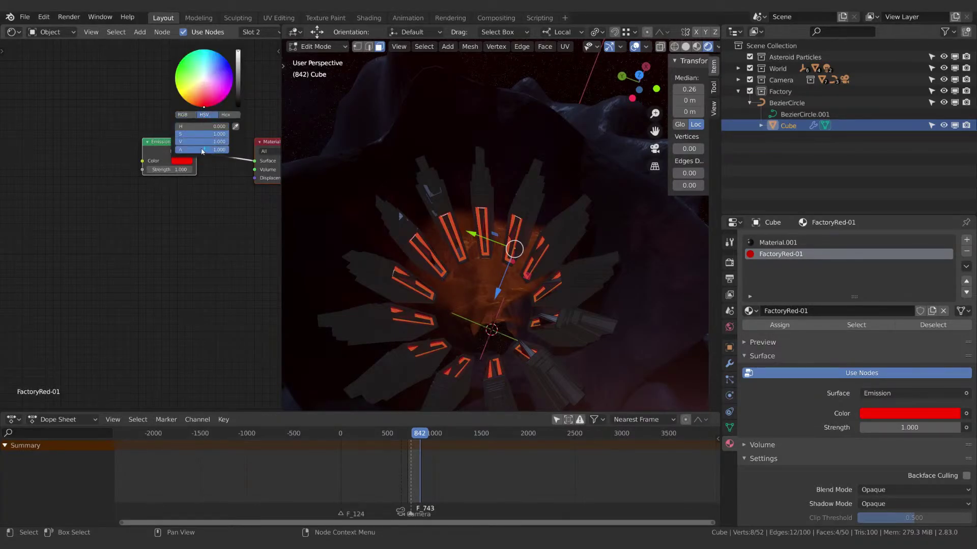
click(201, 142)
text(3)
key(Return)
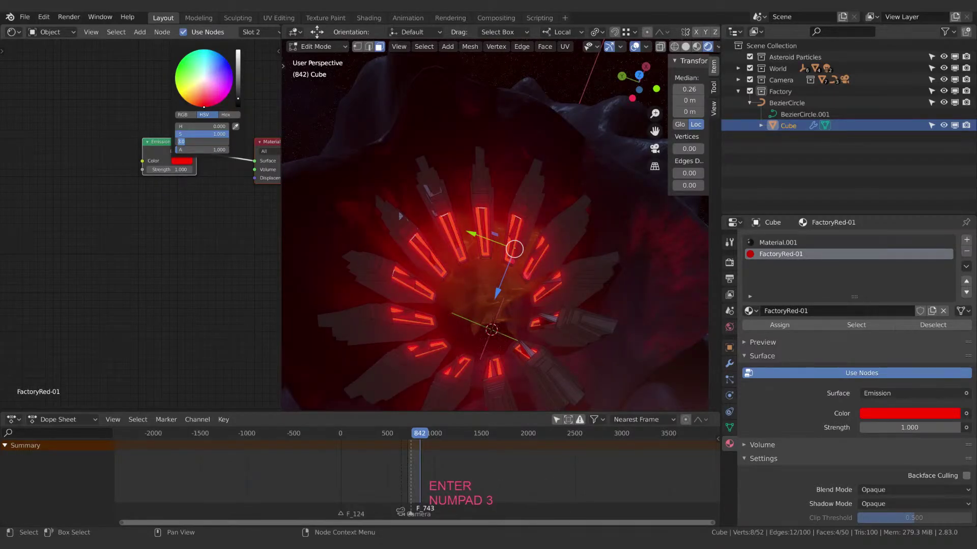
Leave mesh editing, hide the viewport overlays and inspect the glowing tower ring inside the crater.
key(Tab)
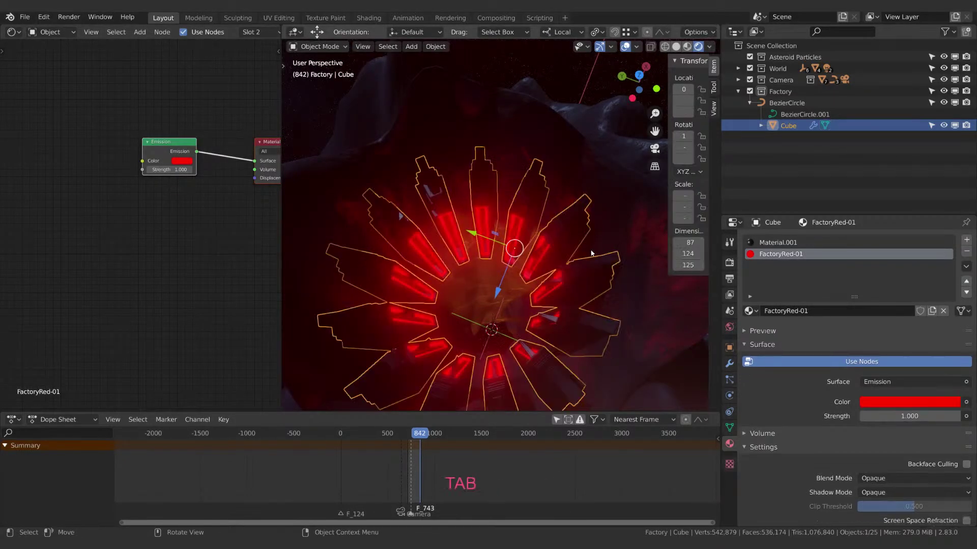
click(625, 46)
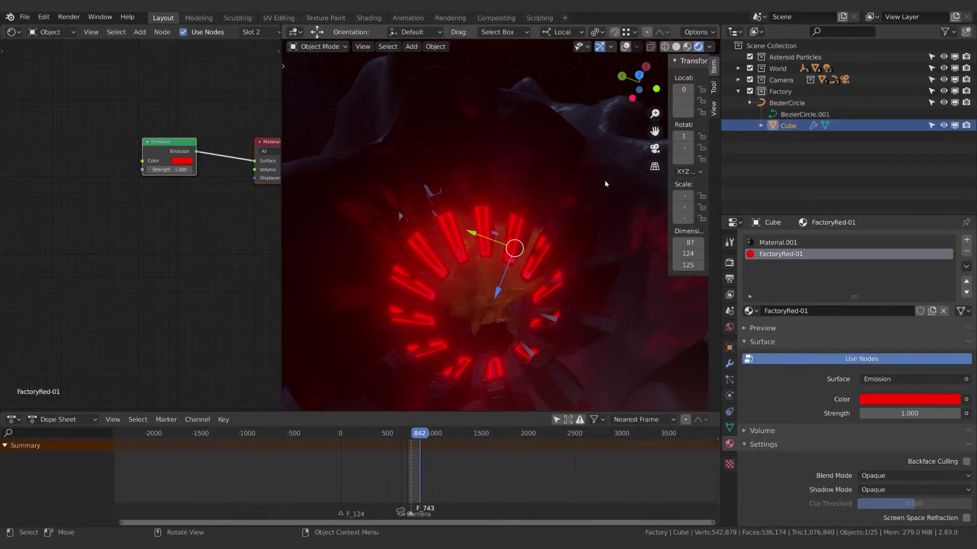
scroll(604, 179, down, 4)
mouse_move(569, 243)
shift+middle_down()
mouse_move(577, 236)
mouse_move(565, 232)
shift+middle_up()
scroll(563, 242, up, 3)
shift+middle_drag(581, 249, 556, 219)
scroll(576, 232, down, 1)
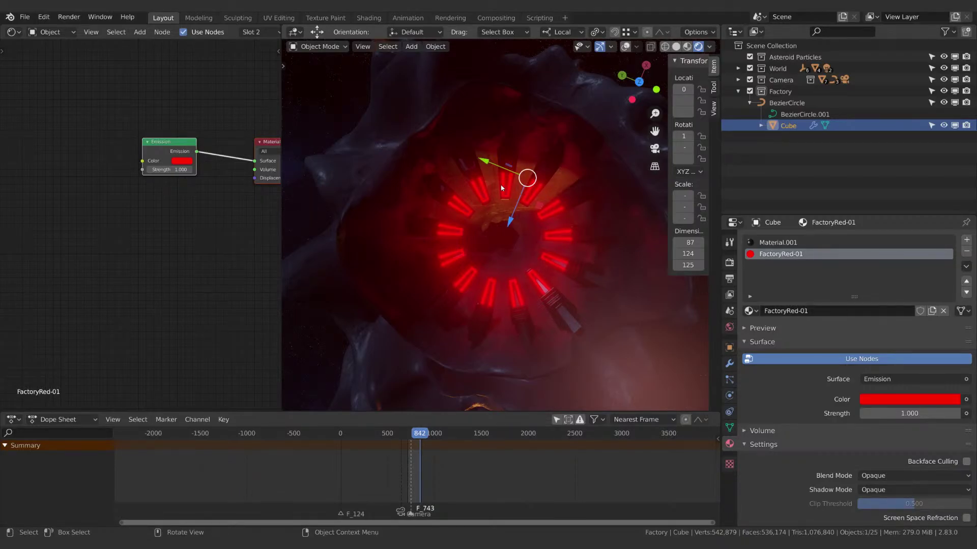
middle_drag(527, 222, 477, 222)
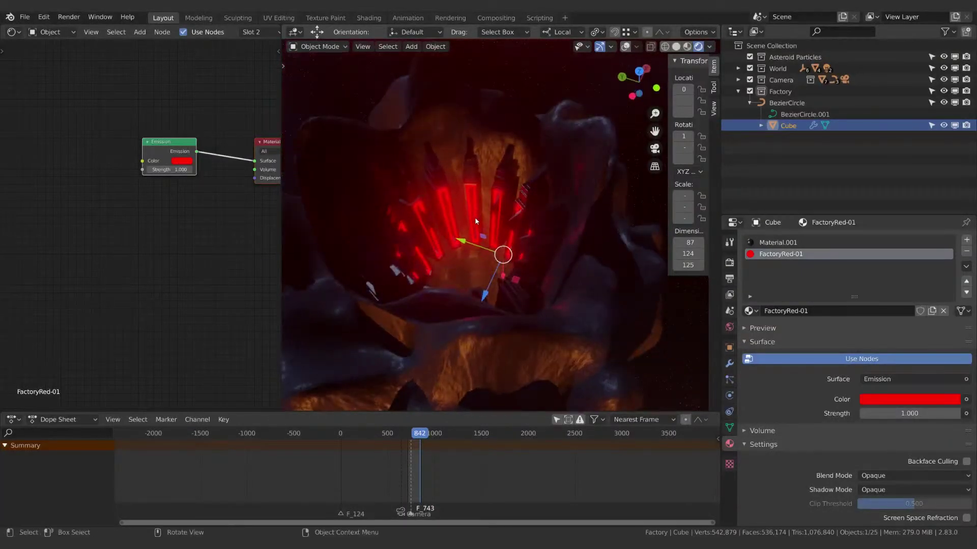
Set the tower ring's Array count to 16 and tighten its constant Y offset to 2.02 m.
click(778, 102)
key(ctrl+z)
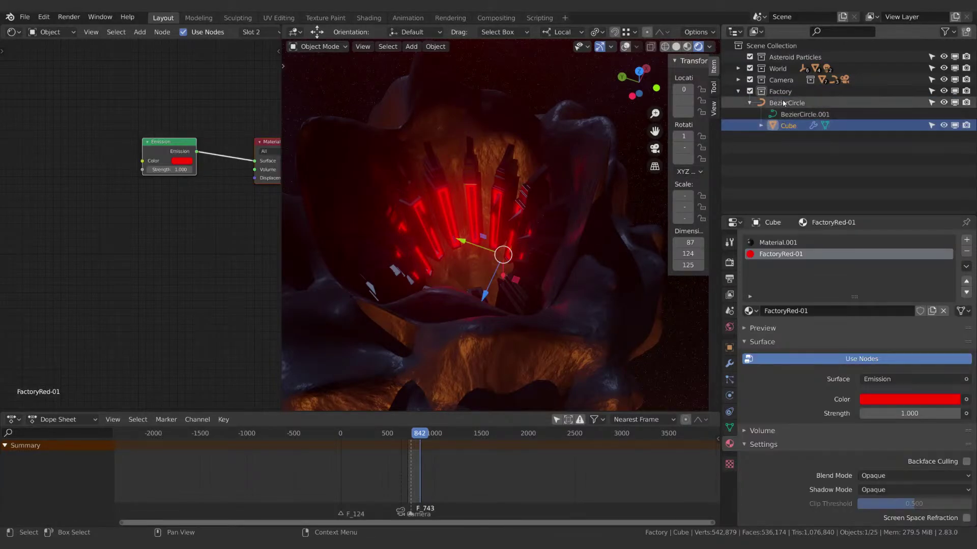
click(729, 365)
click(754, 258)
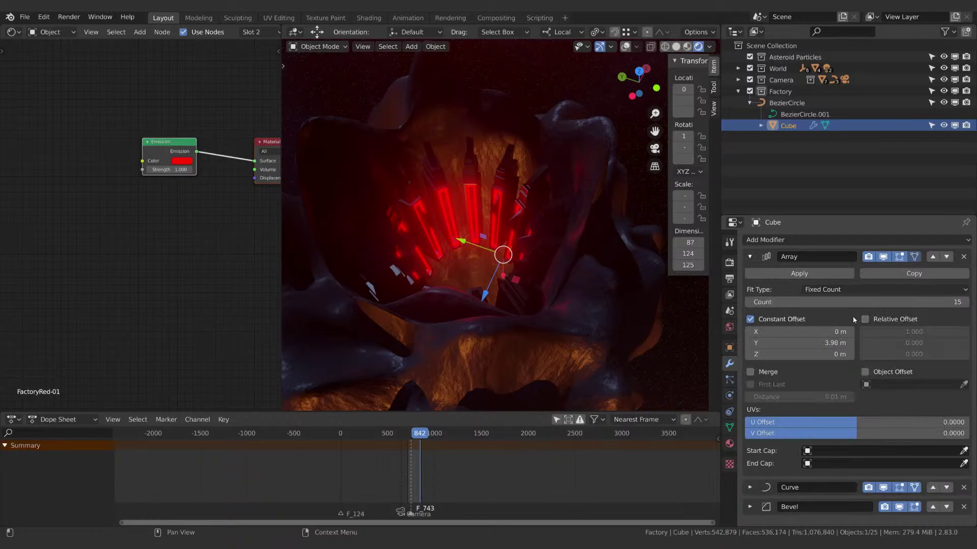
click(966, 302)
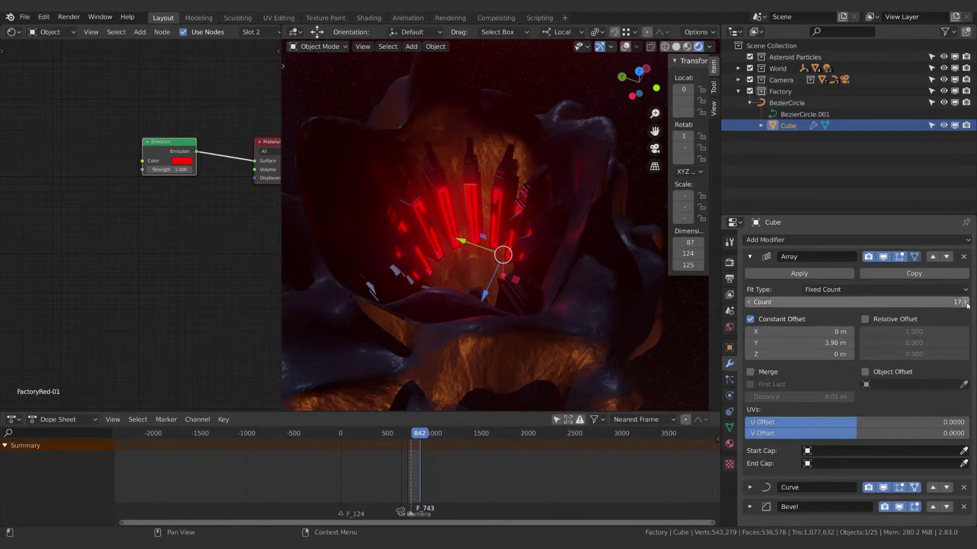
click(750, 304)
drag(827, 344, 747, 344)
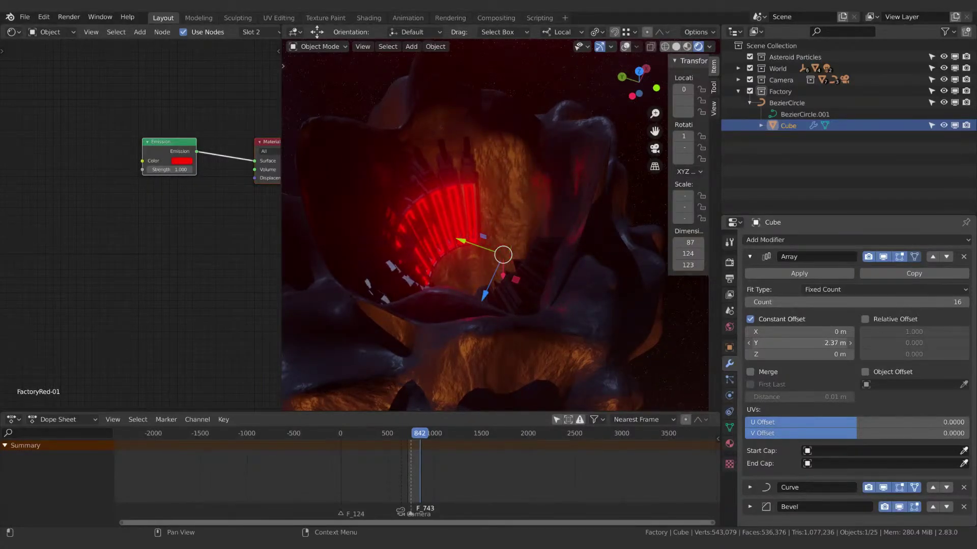
mouse_move(519, 265)
middle_down()
mouse_move(498, 251)
mouse_move(518, 254)
middle_up()
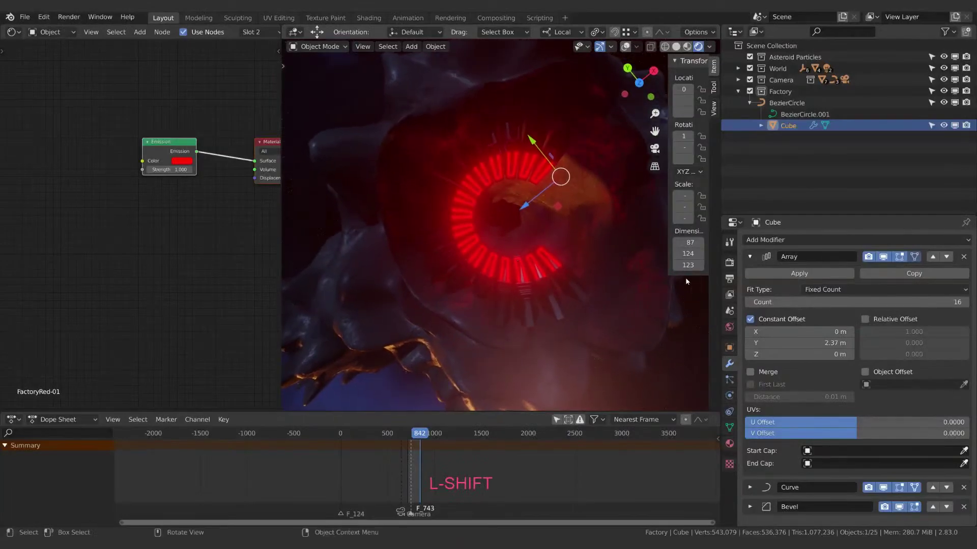
middle_drag(686, 276, 702, 285)
drag(834, 342, 793, 343)
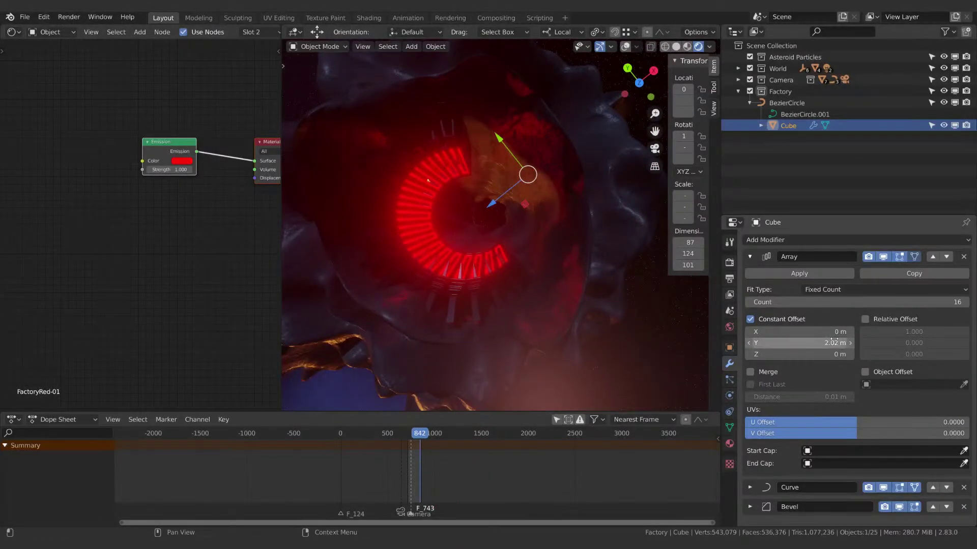
Raise the Array count to 26 so the towers close the full circle.
click(966, 302)
click(965, 302)
click(965, 303)
click(965, 303)
click(965, 302)
click(965, 303)
click(965, 302)
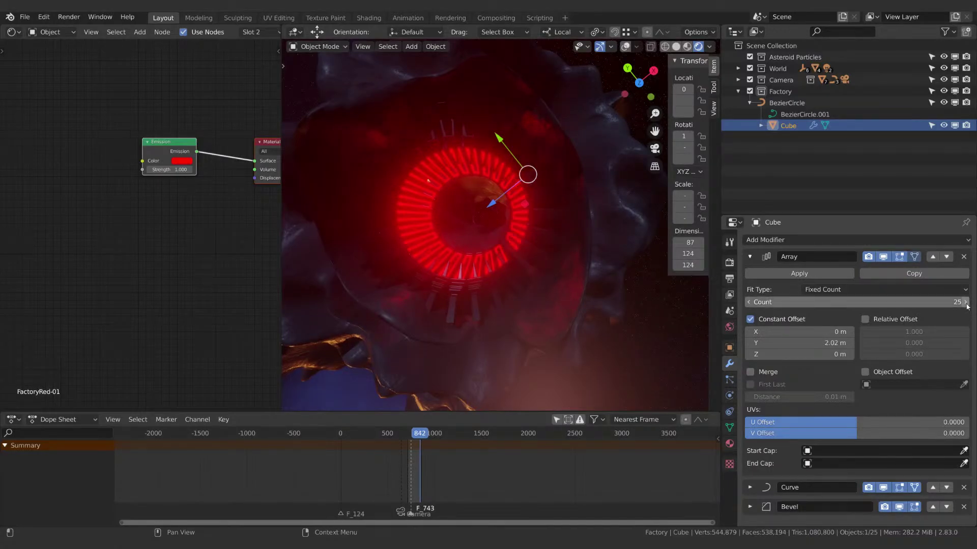
middle_drag(612, 243, 545, 203)
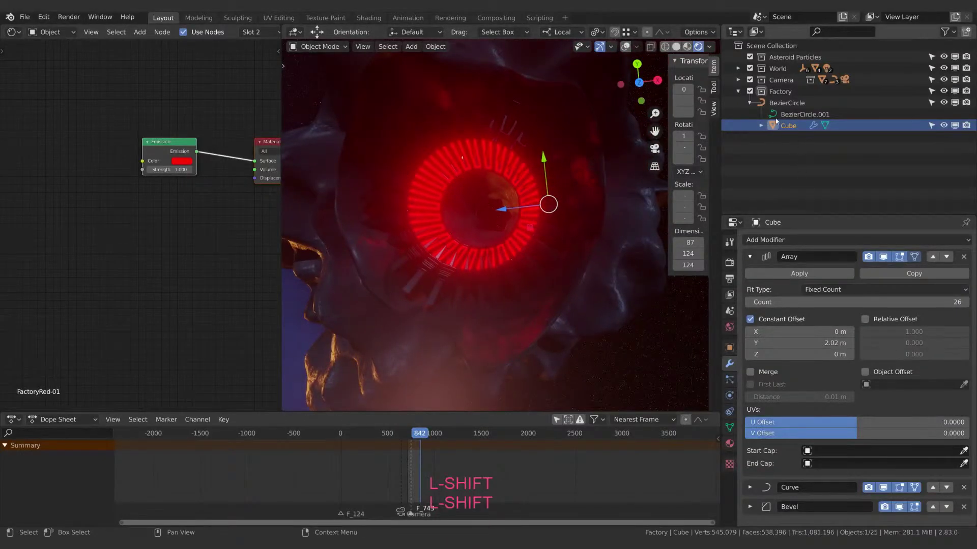
Duplicate the Bezier circle together with its tower ring, leaving the copy in place.
click(786, 103)
shift+click(787, 127)
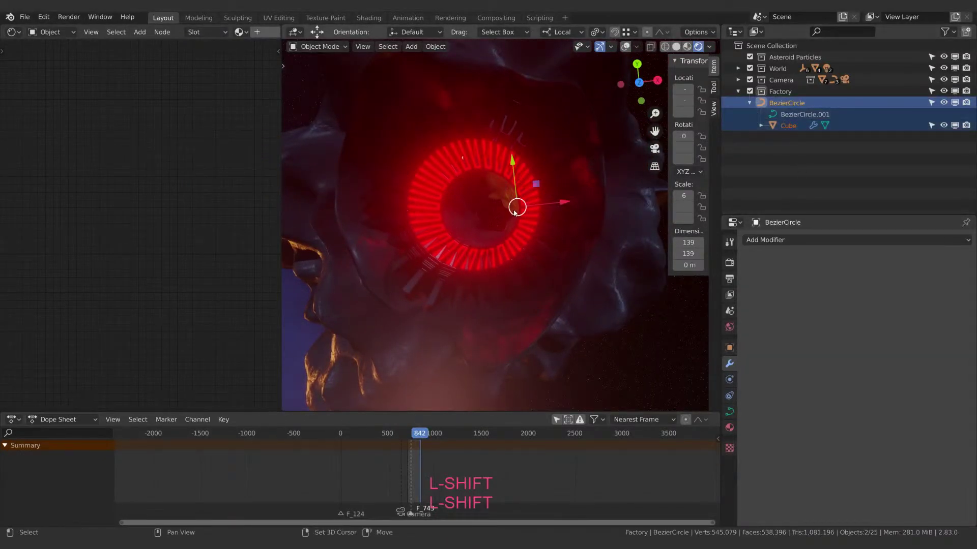
key(shift+d)
key(Escape)
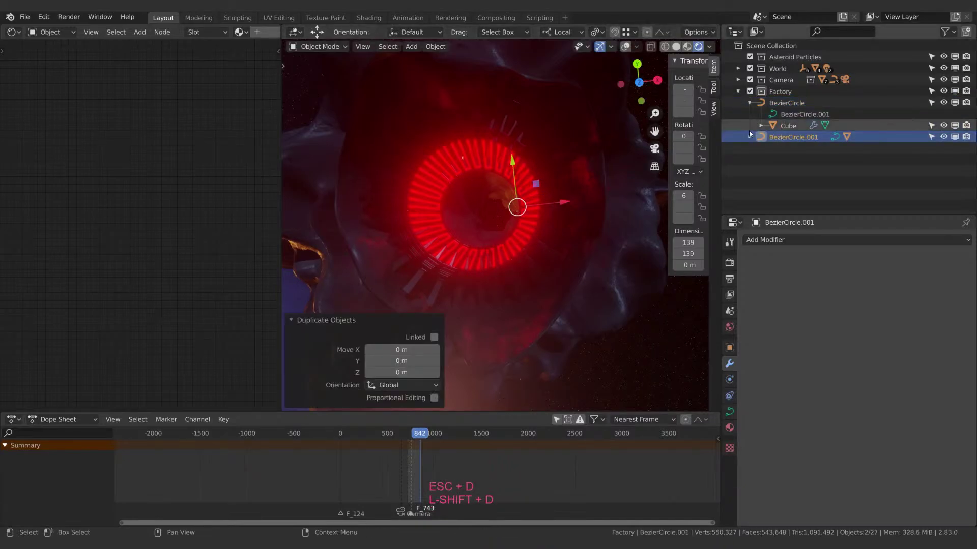
key(g)
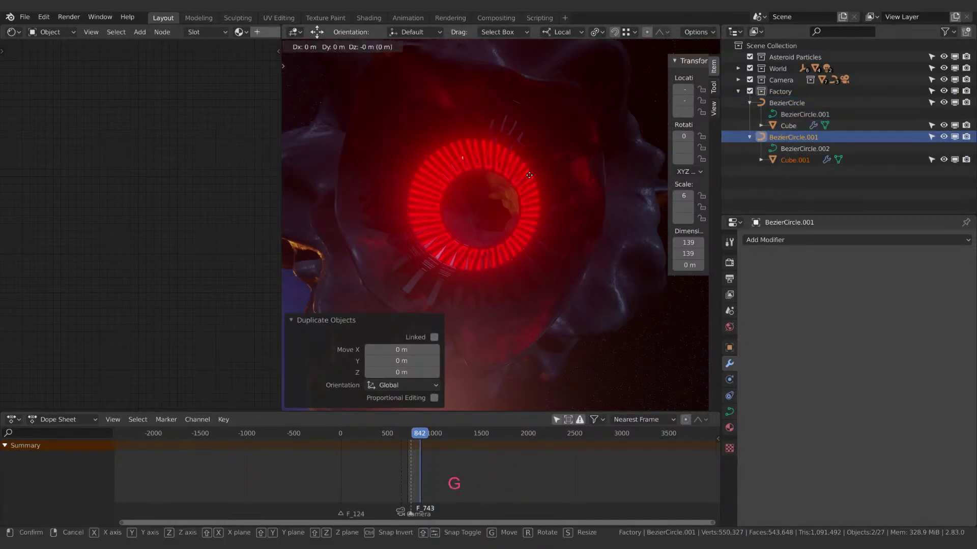
key(Escape)
Move the duplicated Bezier circle about -71.6 m along its local Z axis, deeper into the crater.
click(784, 137)
key(g)
key(z)
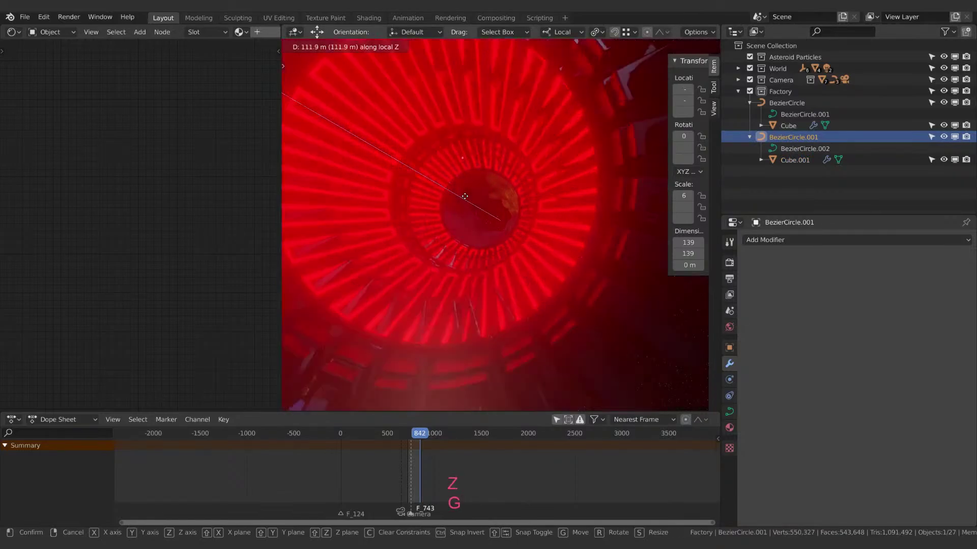
click(463, 185)
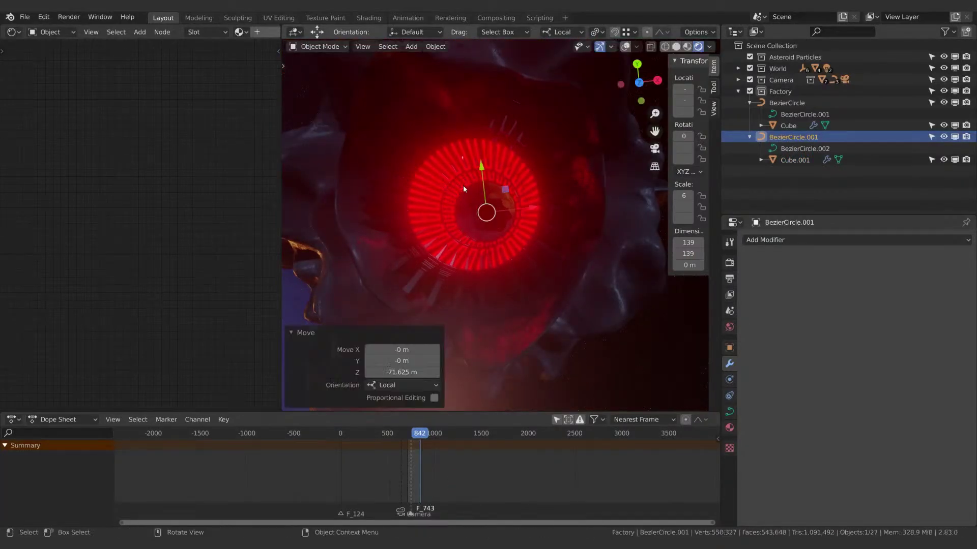
Rotate the duplicated Bezier circle about its local Z axis, finishing with a further turn of 6.84°.
key(r)
key(z)
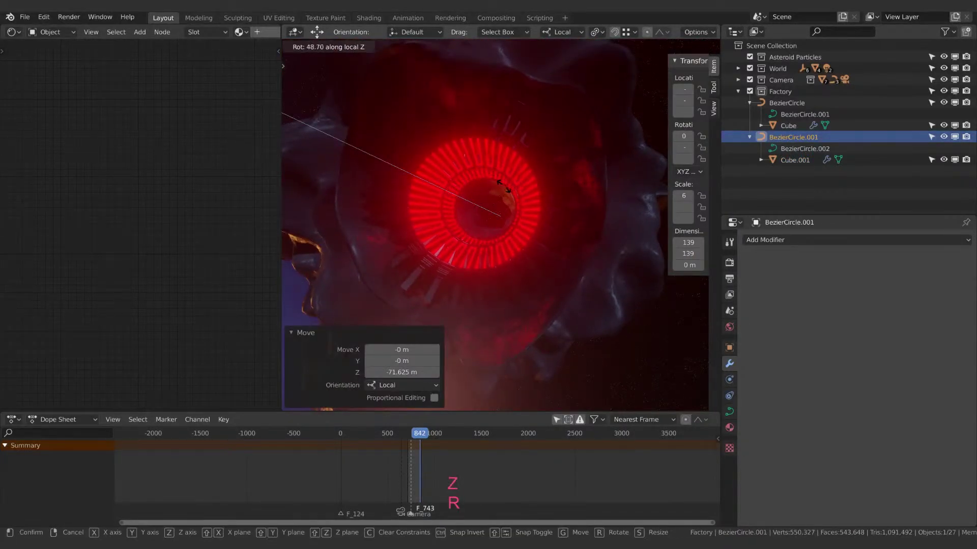
click(464, 205)
shift+middle_drag(465, 205, 542, 233)
key(r)
key(z)
click(542, 221)
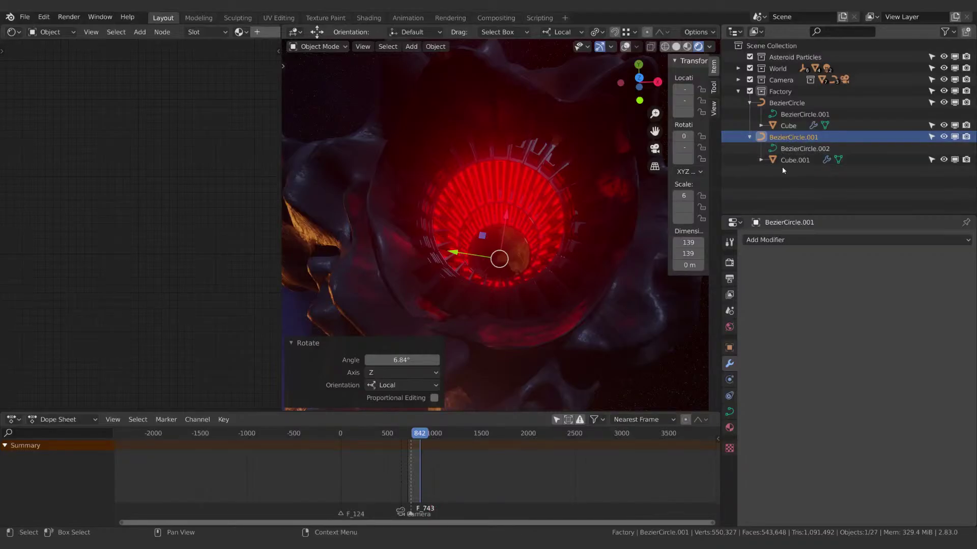
Move the duplicated Bezier circle about 43.5 m up its local Z axis and about 11.3 m back down.
shift+middle_drag(502, 259, 550, 258)
key(g)
key(z)
click(502, 258)
key(g)
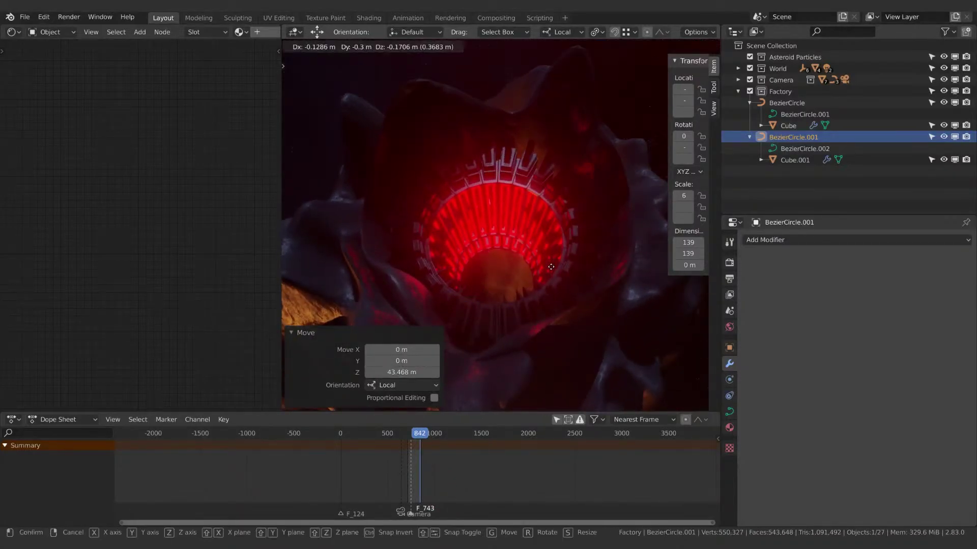
key(z)
click(550, 264)
Scale the duplicated Bezier circle down to a diameter of about 83.9 m and readjust its depth along its local Z axis.
key(s)
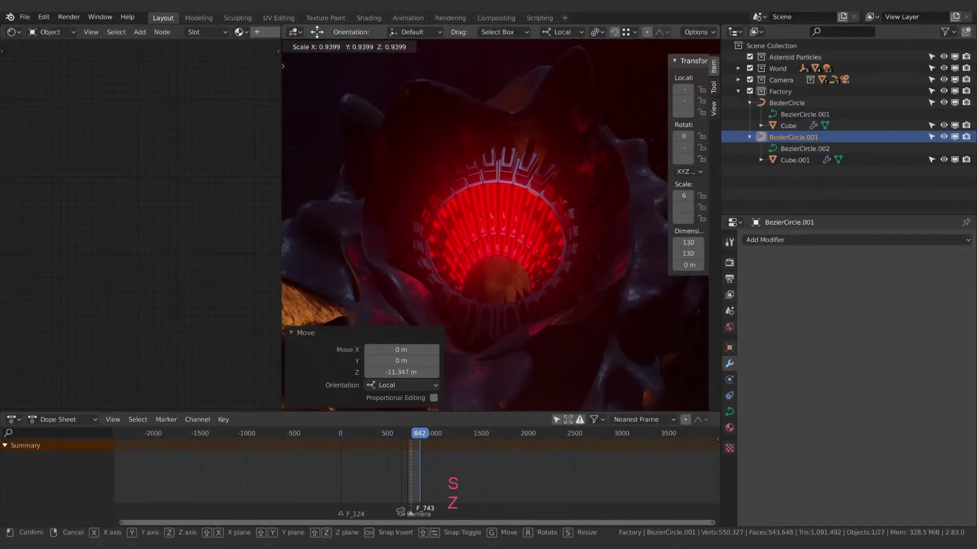
click(560, 214)
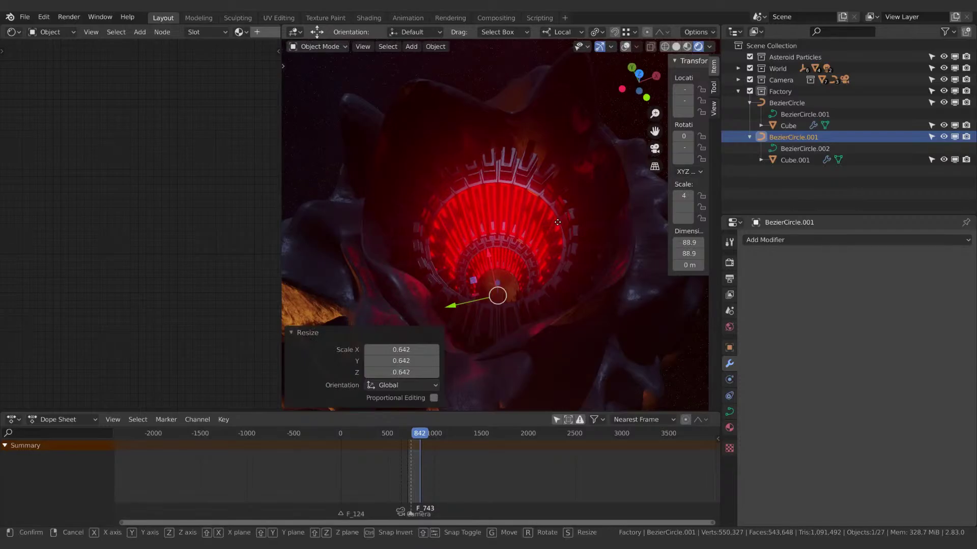
key(g)
key(z)
click(560, 212)
key(s)
click(554, 223)
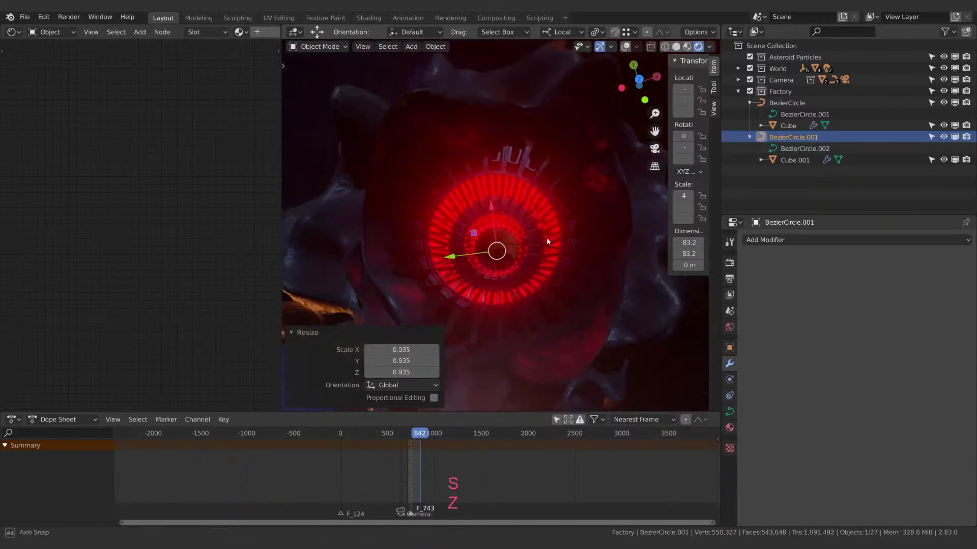
mouse_move(547, 237)
middle_down()
mouse_move(552, 209)
mouse_move(547, 234)
middle_up()
key(s)
key(s)
click(550, 232)
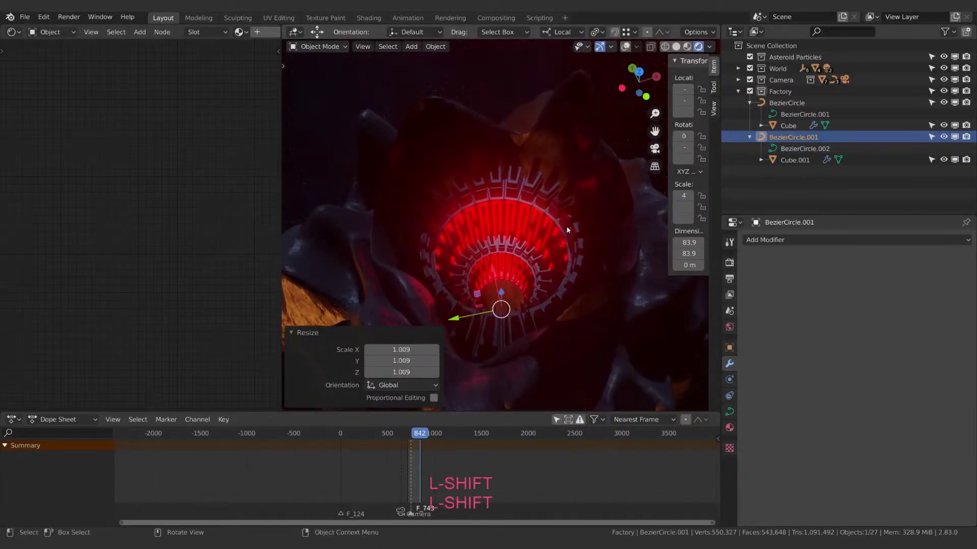
Set the Array on the duplicated tower ring Cube.001 to a count of 21 with a constant Y offset of 2.44 m.
click(794, 159)
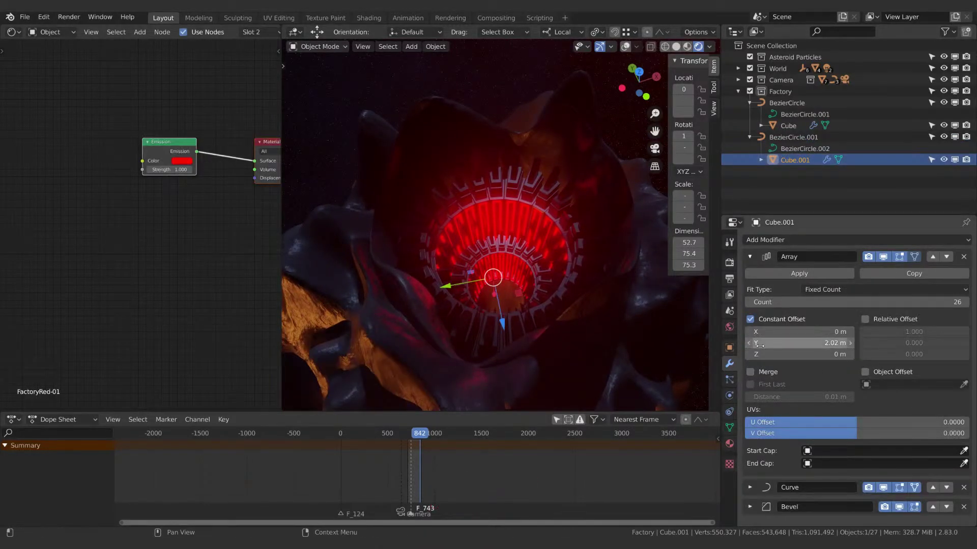
drag(814, 343, 821, 342)
drag(859, 302, 872, 302)
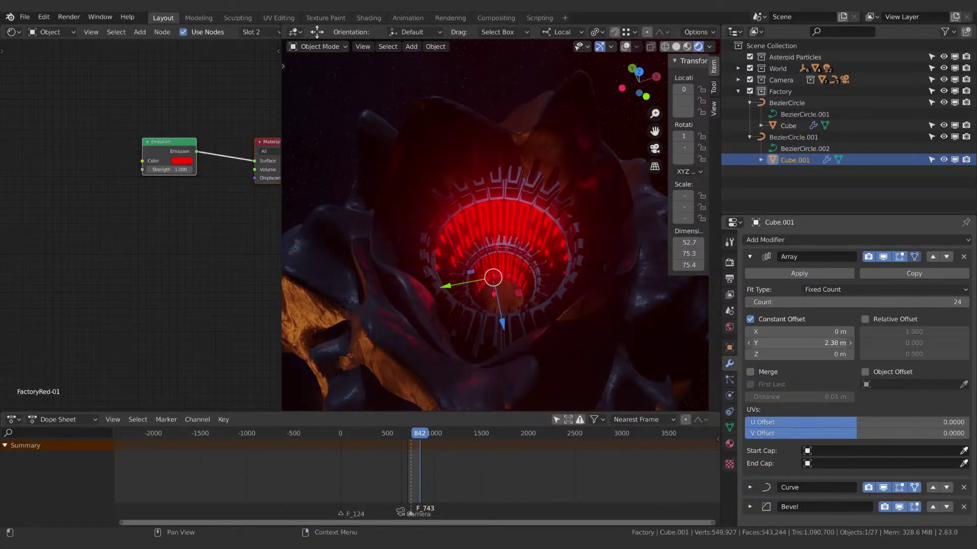
drag(814, 343, 824, 343)
drag(859, 303, 855, 302)
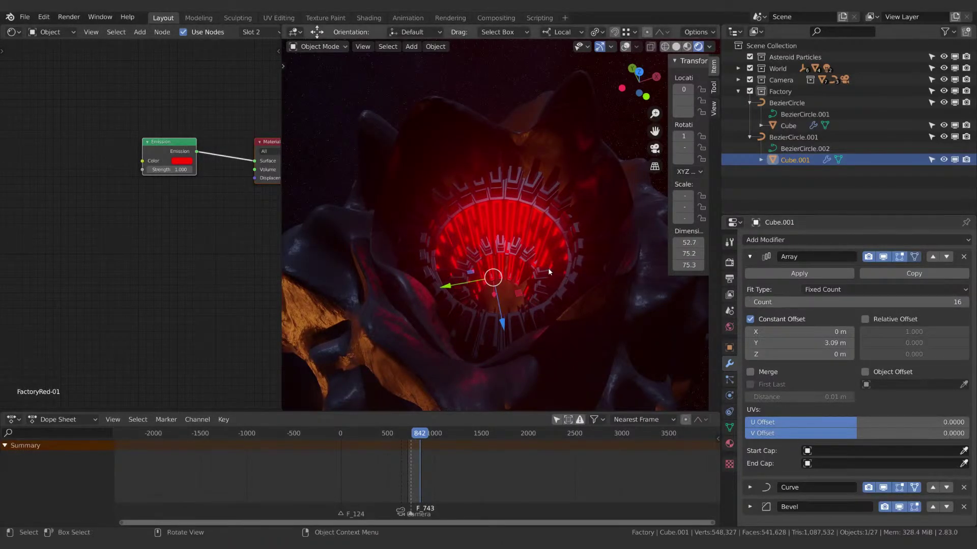
mouse_move(547, 267)
middle_down()
mouse_move(542, 289)
mouse_move(562, 270)
middle_up()
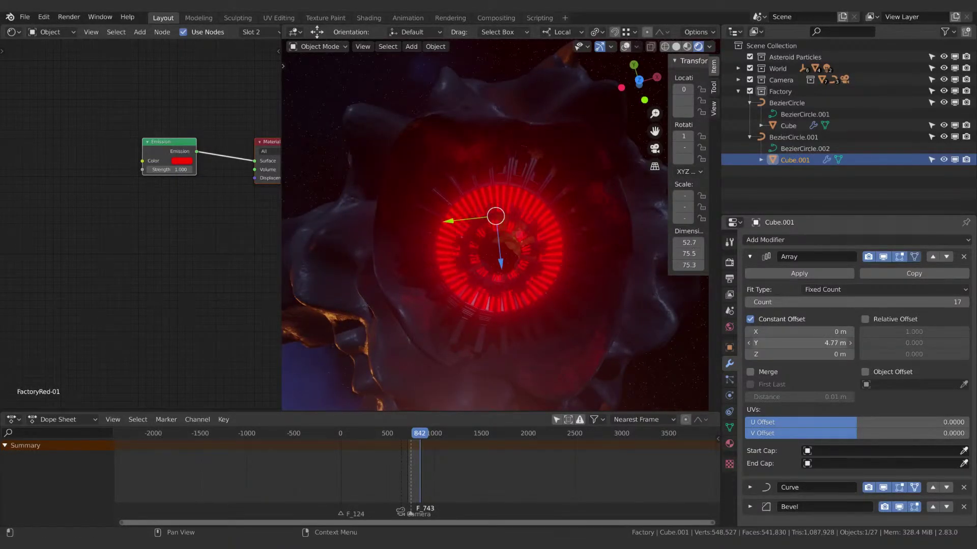
drag(799, 342, 811, 346)
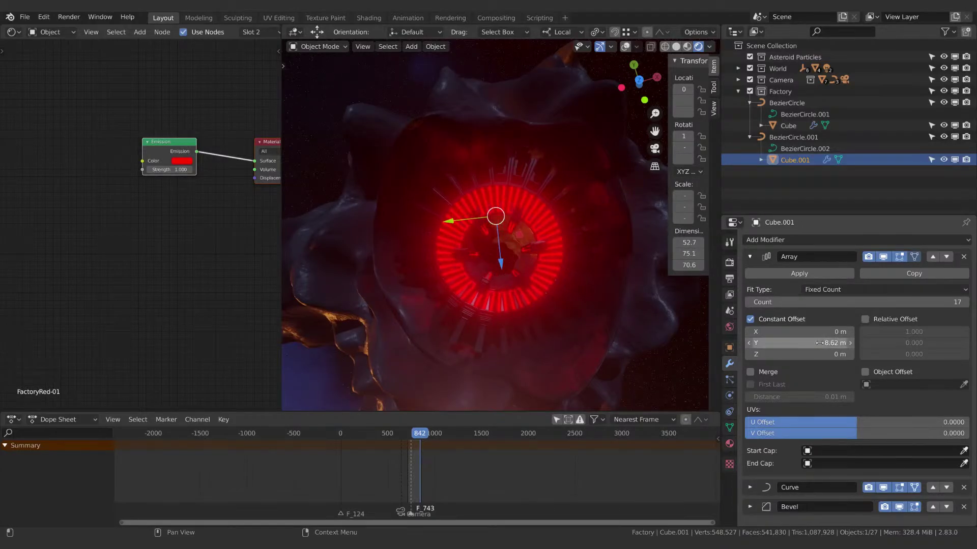
drag(819, 302, 794, 302)
drag(797, 342, 791, 343)
drag(859, 303, 817, 302)
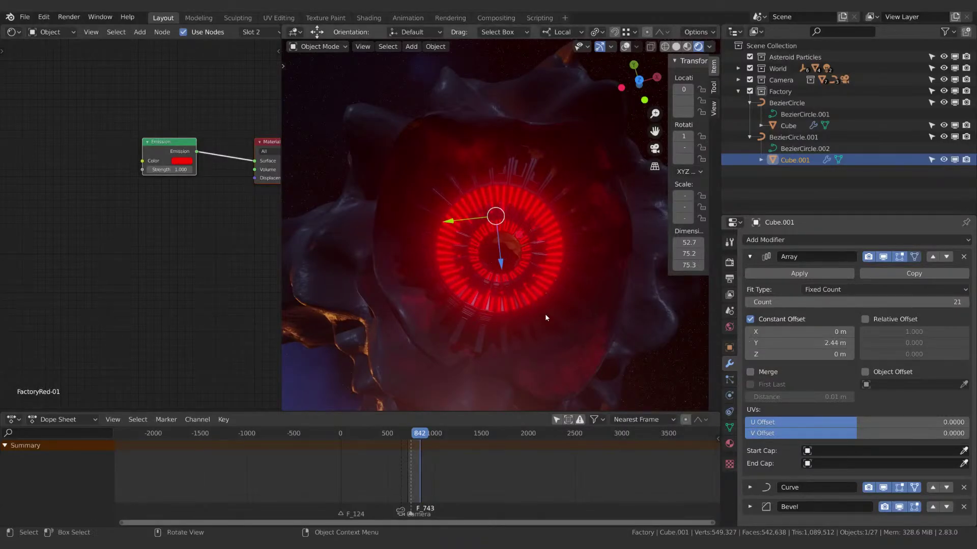
Shorten the tower ring Cube.001 by scaling it to 0.188 along its local Z axis.
middle_drag(545, 314, 555, 288)
click(783, 140)
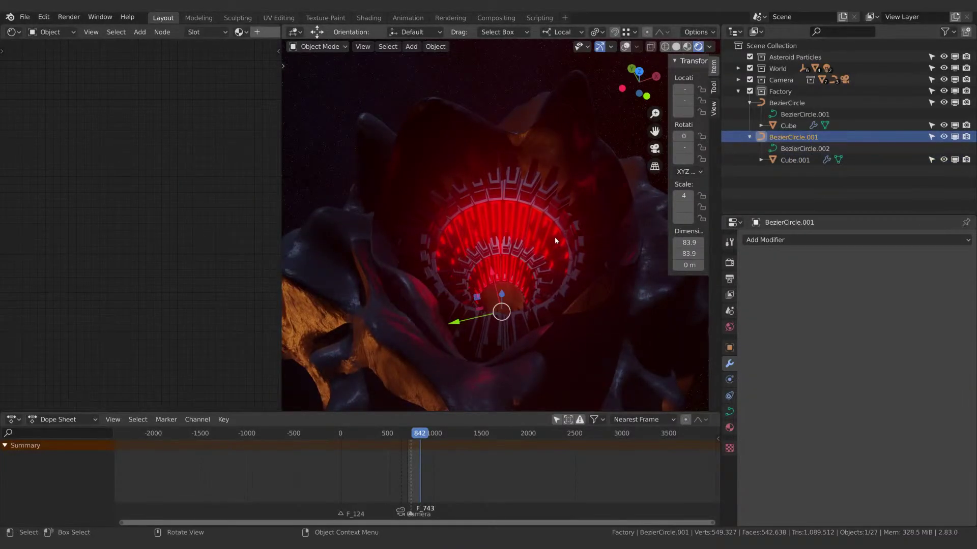
click(788, 160)
key(s)
key(z)
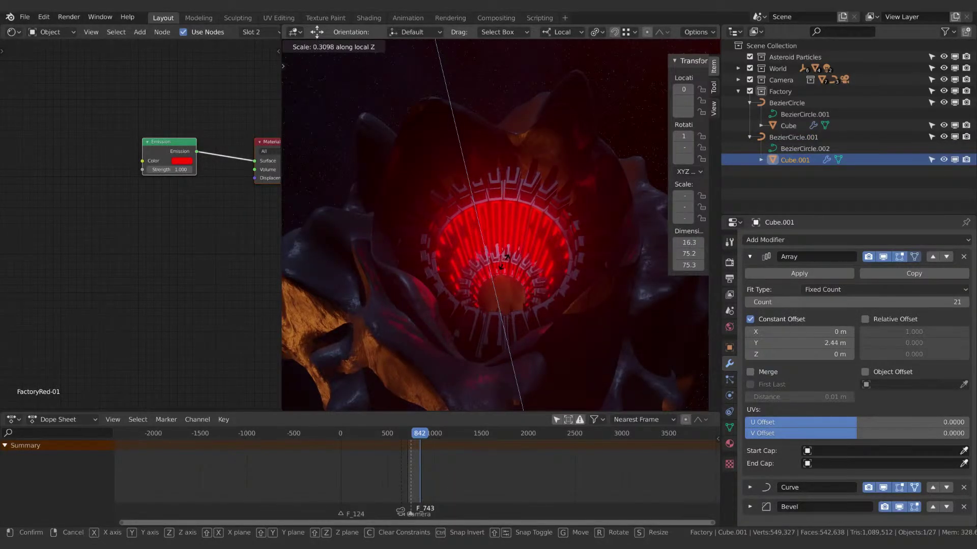
click(503, 270)
key(s)
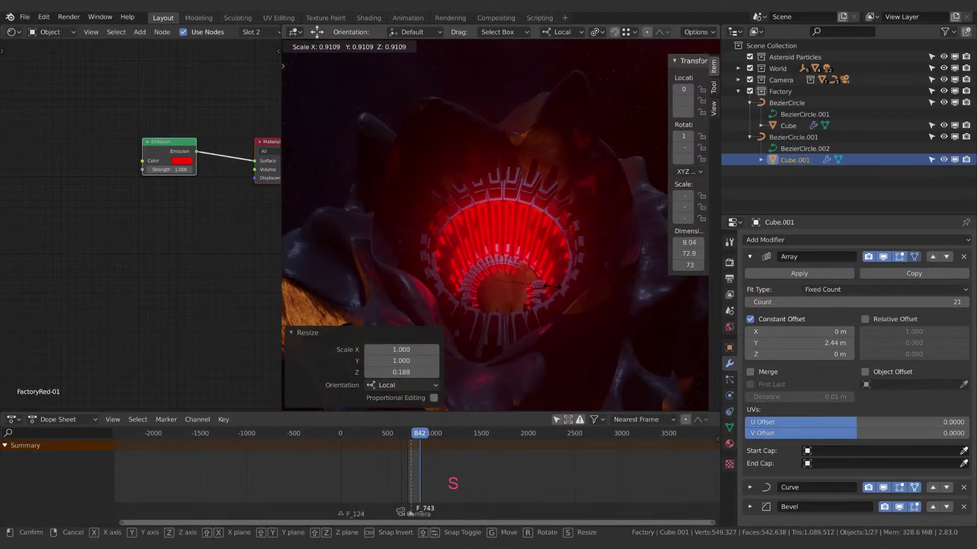
key(Escape)
Scale the second Bezier circle, BezierCircle.001, up to a diameter of about 88.5 m.
middle_drag(562, 276, 551, 296)
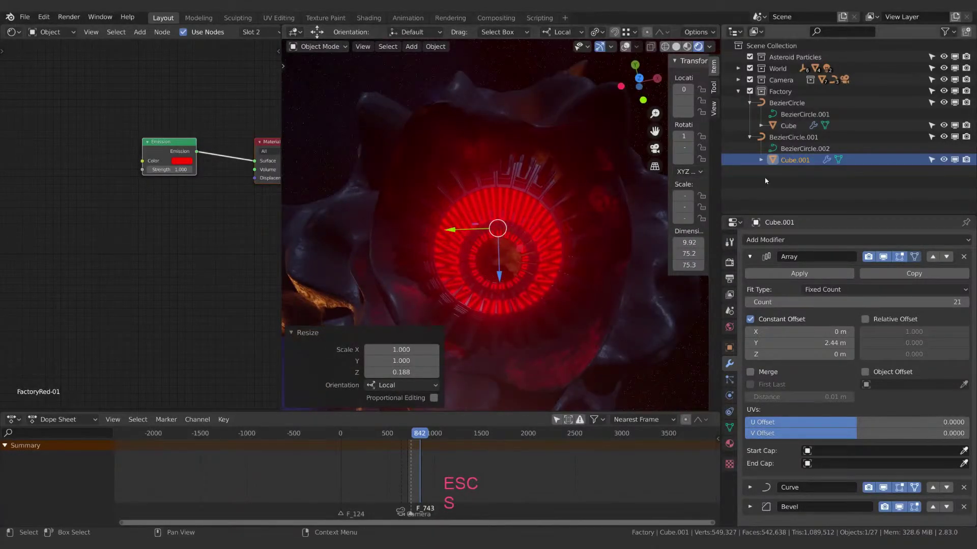
click(794, 136)
key(s)
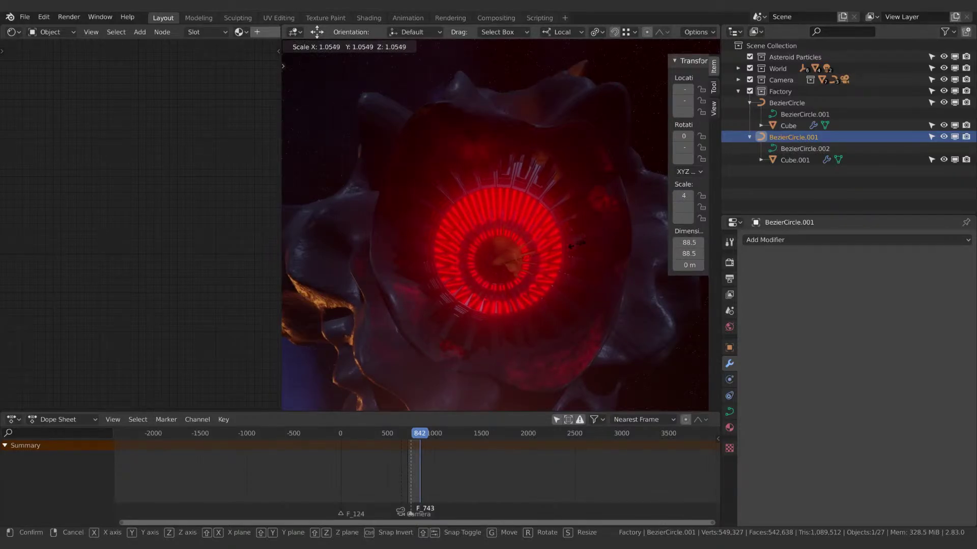
click(578, 252)
Duplicate BezierCircle.001 together with its tower ring Cube.001, leaving the copy in place.
middle_drag(578, 251, 538, 275)
key(shift)
key(shift)
shift+click(788, 160)
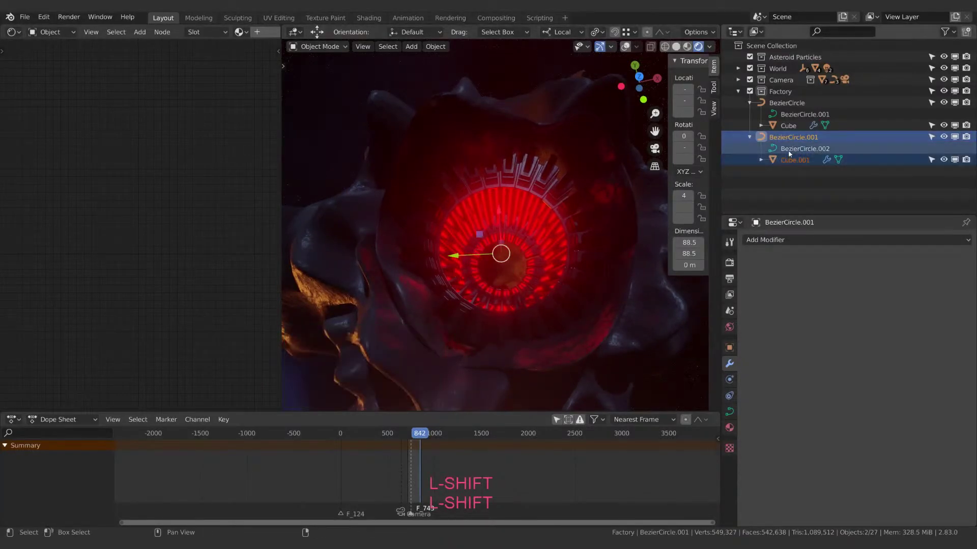
key(shift+d)
key(Escape)
Move the new ring copy about -44.5 m along its local Z axis, deeper into the crater.
middle_drag(560, 240, 561, 225)
key(g)
key(z)
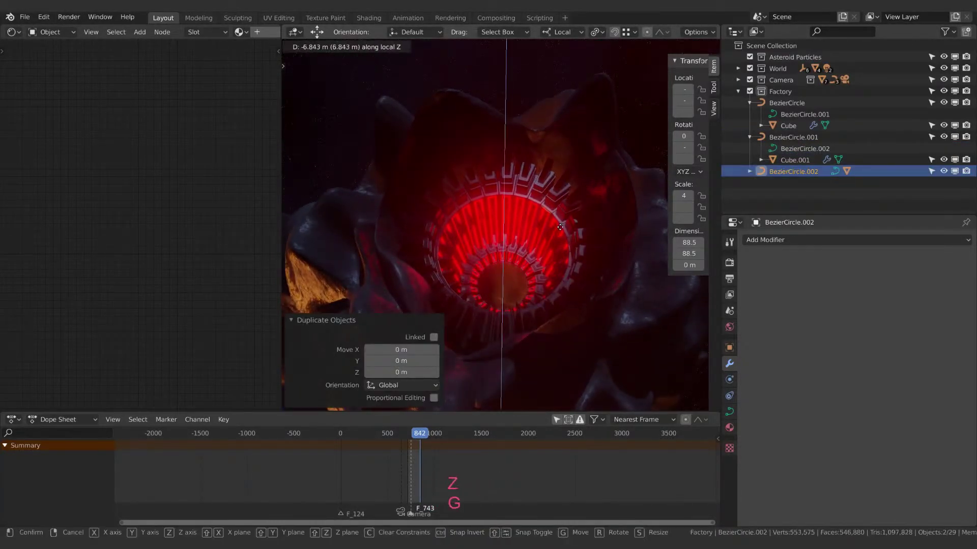
click(560, 236)
Scale the new ring copy down by 0.732 and again by 0.874, to a circle diameter of about 56.6 m.
key(s)
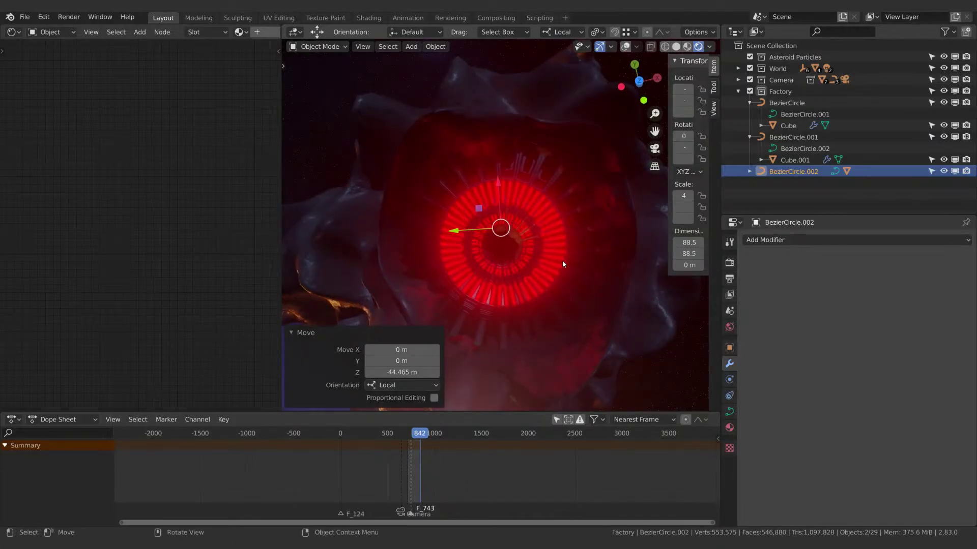
click(545, 260)
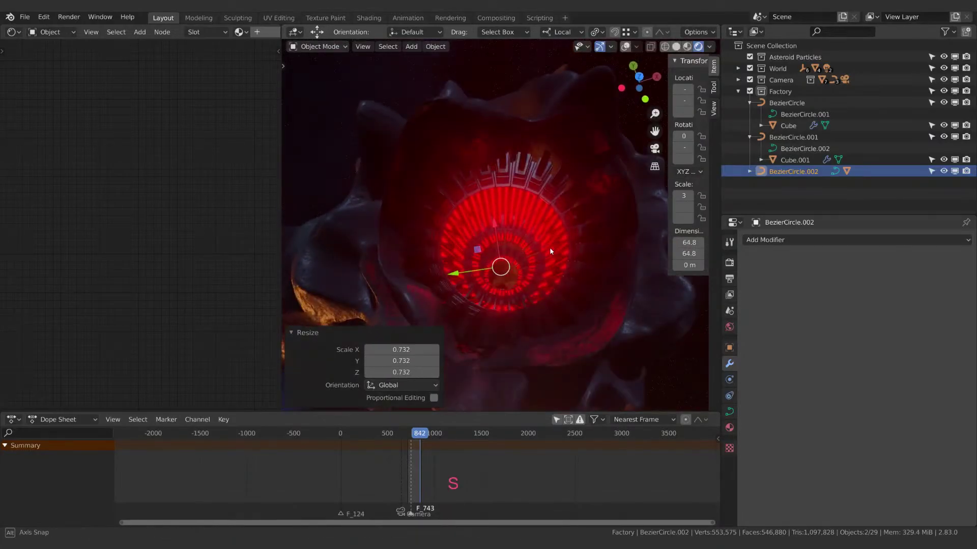
key(s)
click(554, 262)
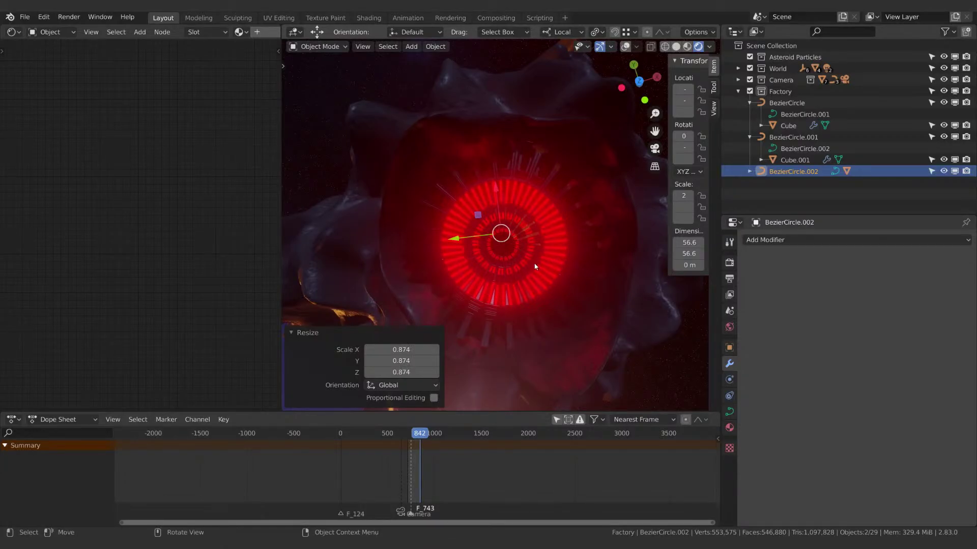
Lengthen the innermost tower ring Cube.002 by scaling it about 31.95 times along its local Z axis.
mouse_move(535, 266)
middle_down()
mouse_move(527, 272)
mouse_move(528, 260)
middle_up()
click(750, 172)
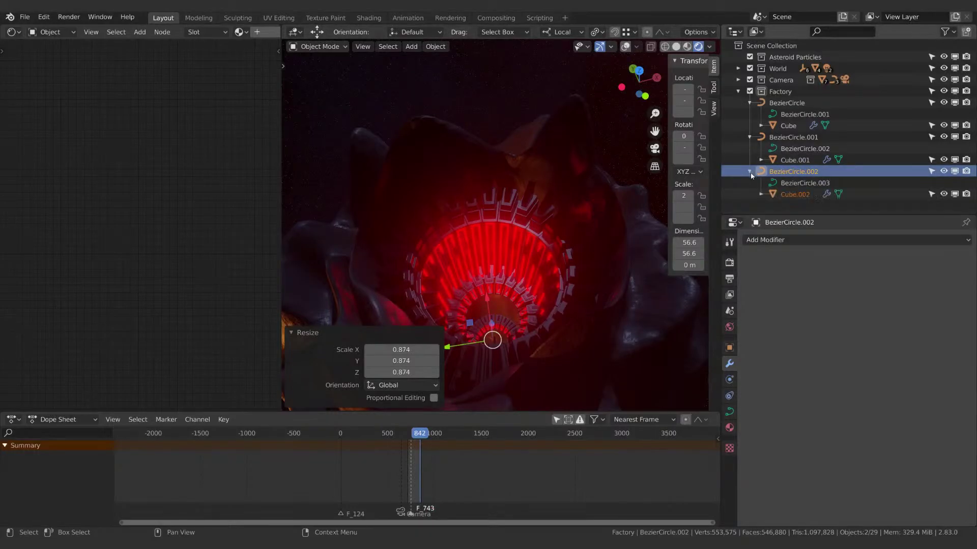
click(794, 194)
key(s)
key(z)
key(z)
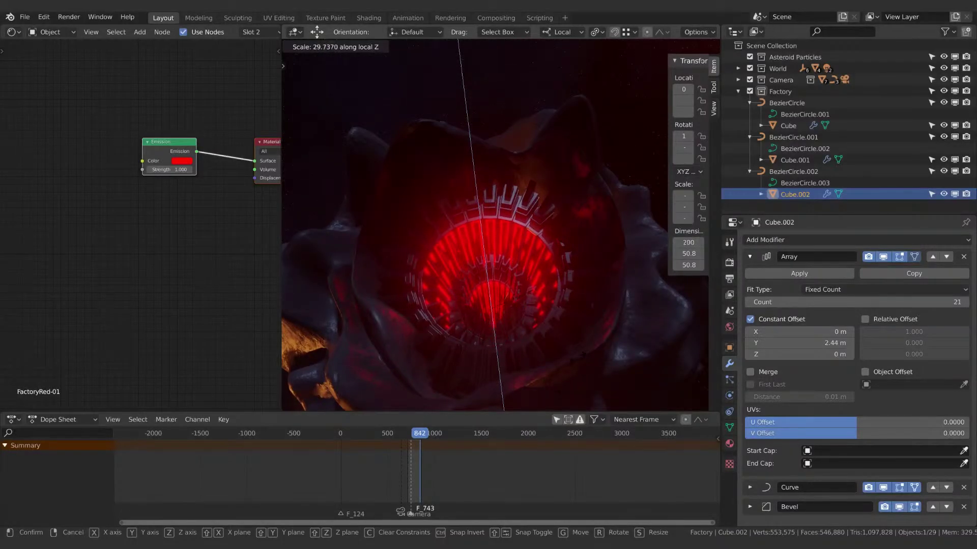
click(397, 183)
middle_drag(559, 235, 526, 234)
Scale the innermost Bezier circle, BezierCircle.002, down to about 0.9 of its size.
click(526, 233)
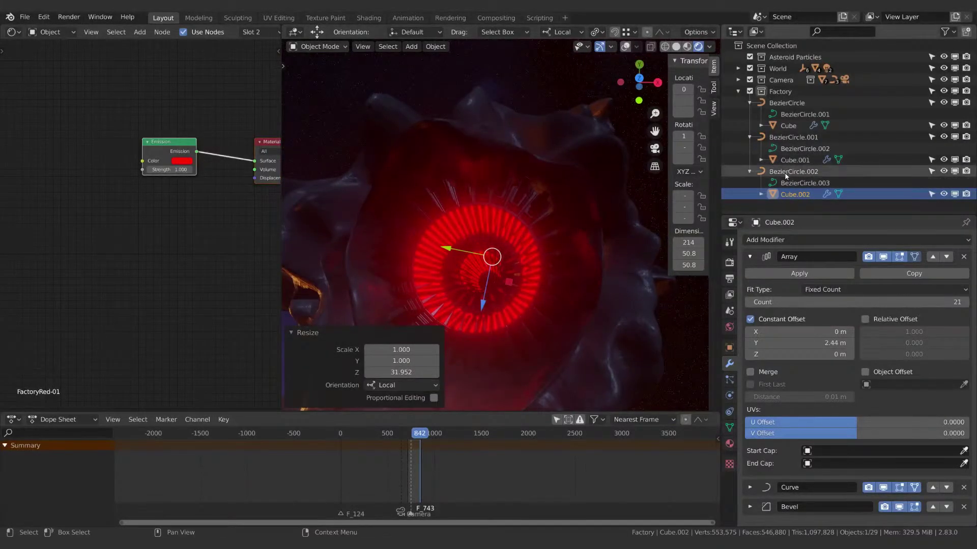
key(s)
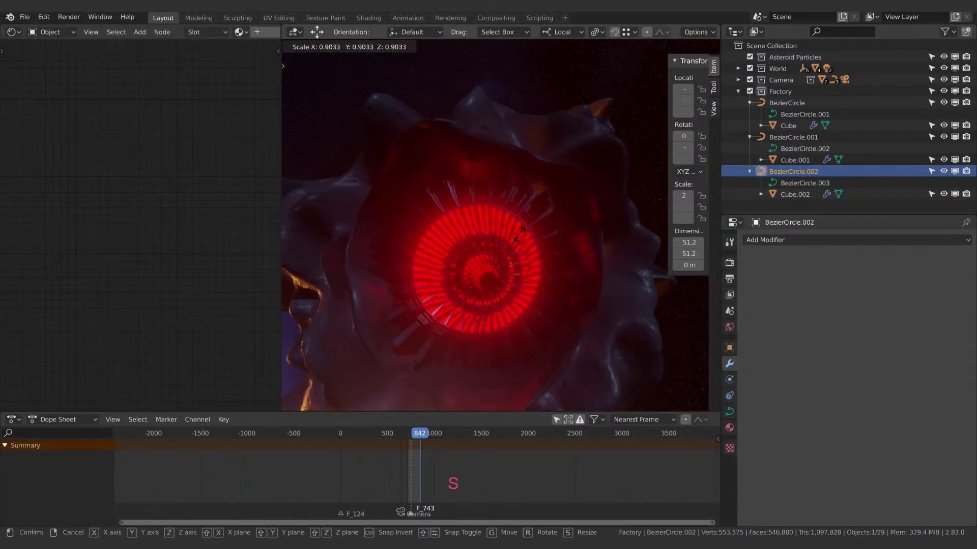
click(521, 233)
Stretch the towers of the outermost ring, Cube, along their local Z axis.
middle_drag(517, 272, 477, 192)
click(457, 190)
click(760, 126)
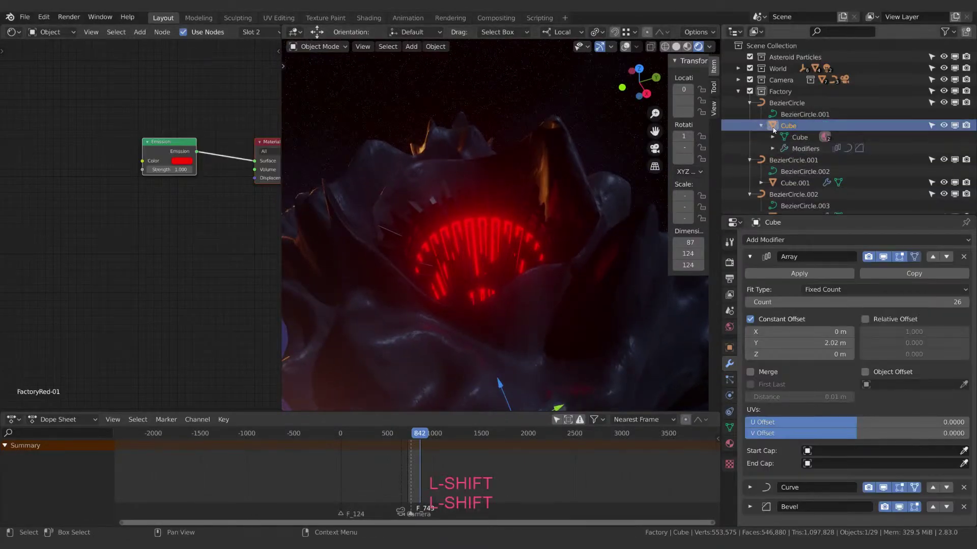
key(s)
key(z)
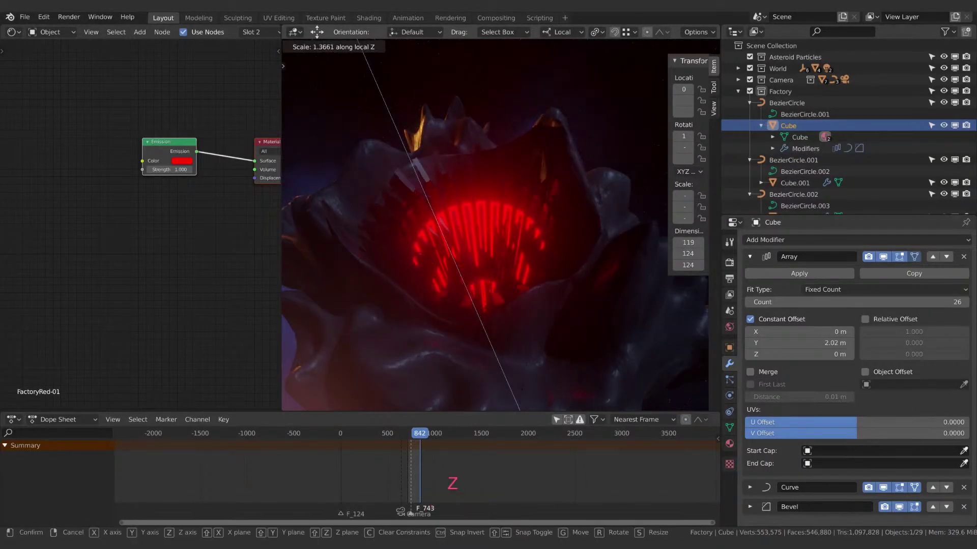
click(600, 358)
Shorten the outermost ring's towers by scaling them to 0.578 along their local Z axis.
middle_drag(600, 358, 560, 278)
scroll(555, 270, up, 3)
scroll(558, 304, up, 2)
key(s)
key(z)
click(566, 266)
Lengthen the outermost ring's towers slightly, scaling them by 1.087 along their local Z axis.
scroll(566, 280, up, 3)
scroll(565, 280, up, 1)
scroll(566, 279, down, 1)
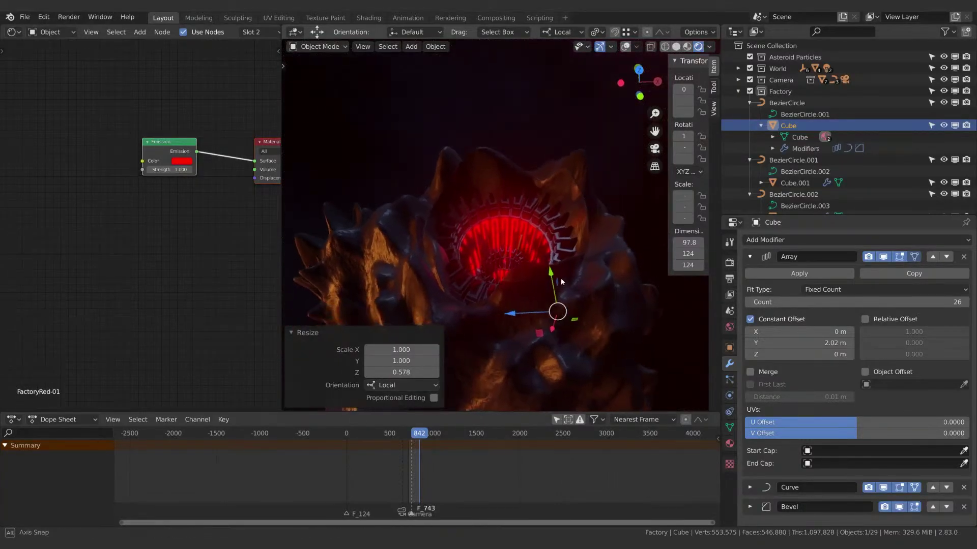
key(s)
key(z)
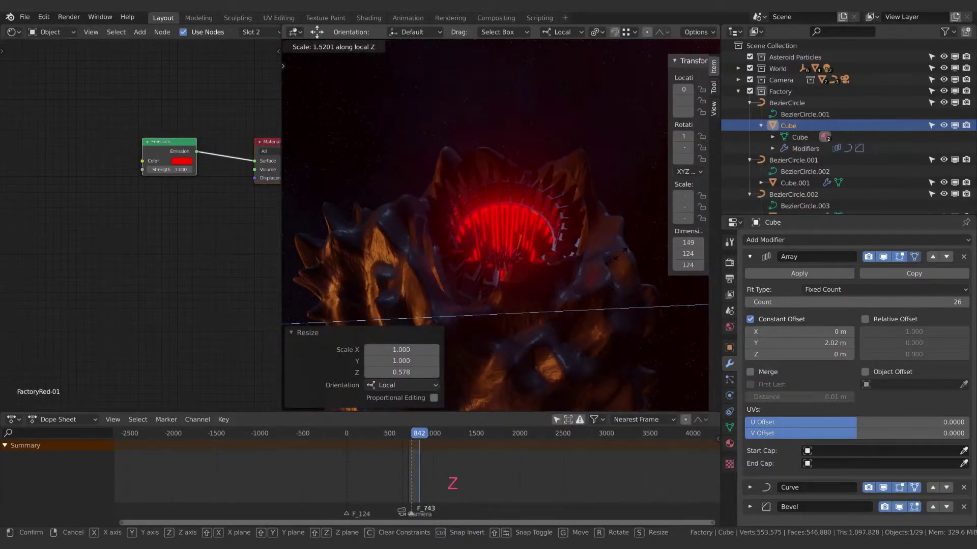
click(587, 279)
key(s)
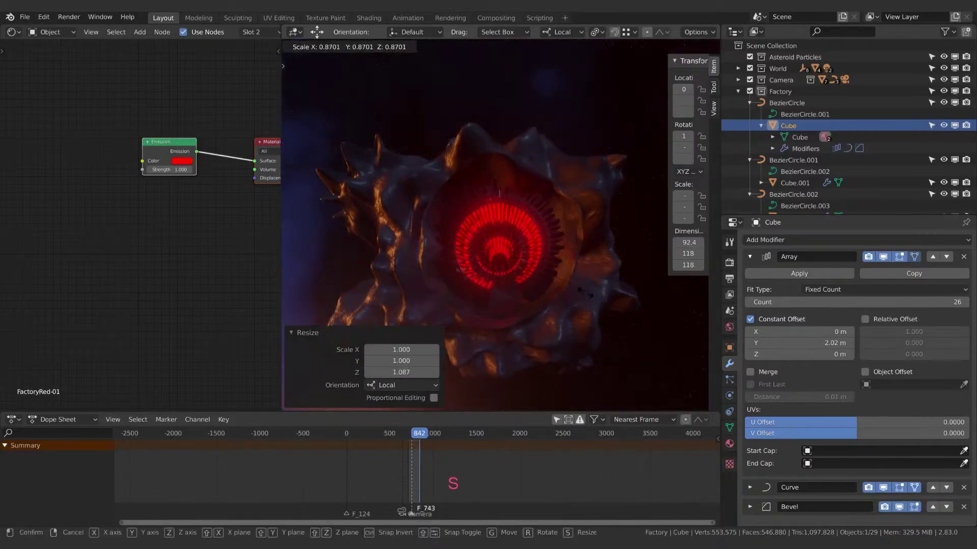
key(Escape)
Scale the outermost Bezier circle up slightly, to a diameter of about 142 m.
click(786, 102)
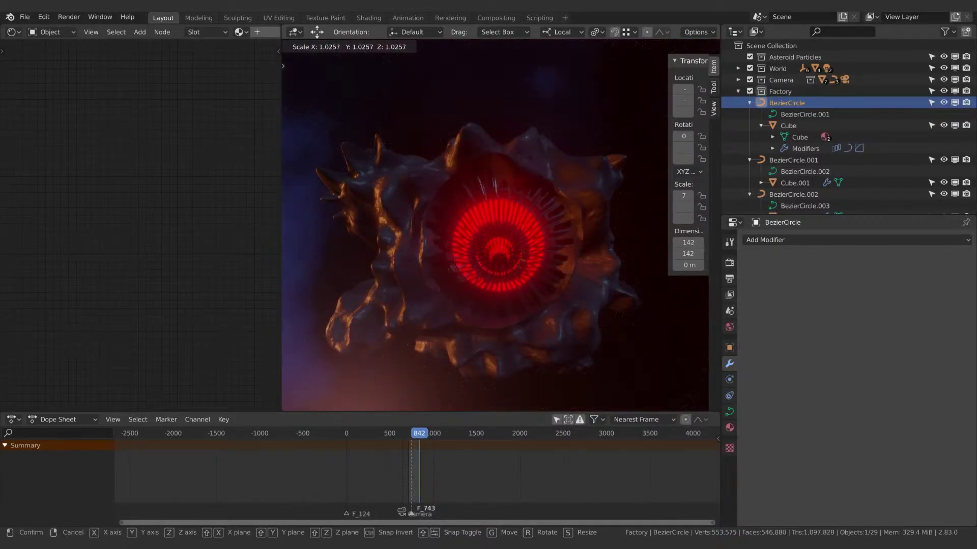
click(556, 243)
mouse_move(556, 244)
middle_down()
mouse_move(529, 249)
mouse_move(559, 239)
middle_up()
key(s)
key(Escape)
Try to scale the outermost Bezier circle's control points along the local Z axis in Edit Mode.
click(804, 114)
click(806, 129)
key(s)
key(z)
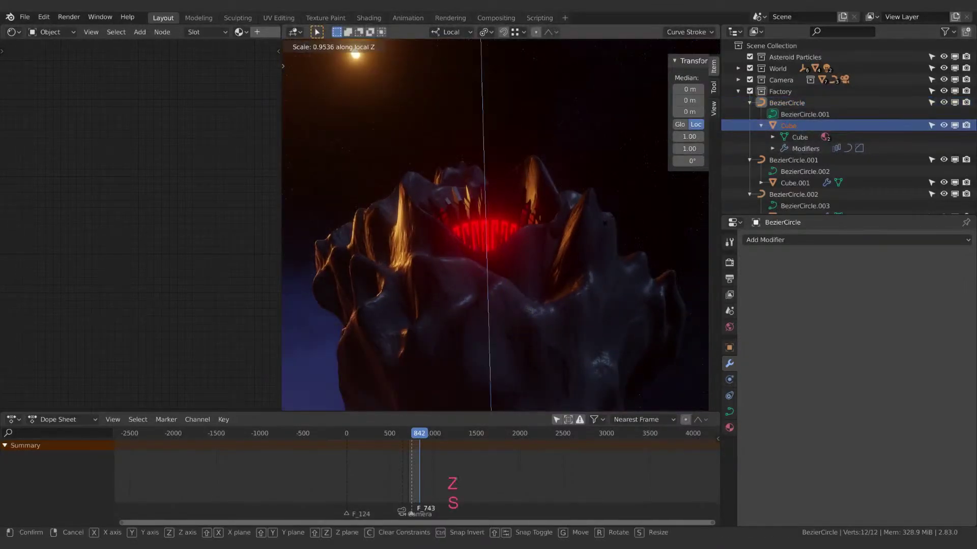
click(600, 224)
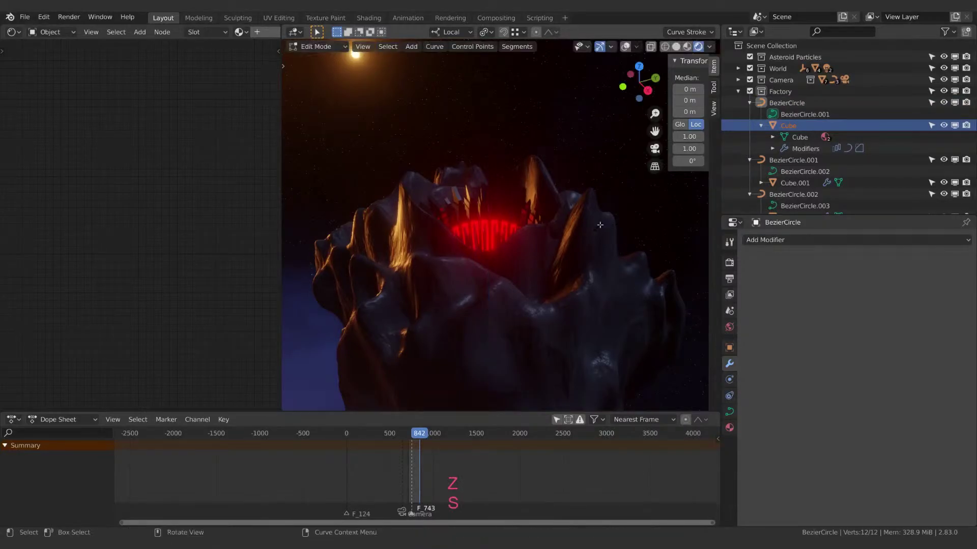
key(Tab)
click(763, 106)
key(Tab)
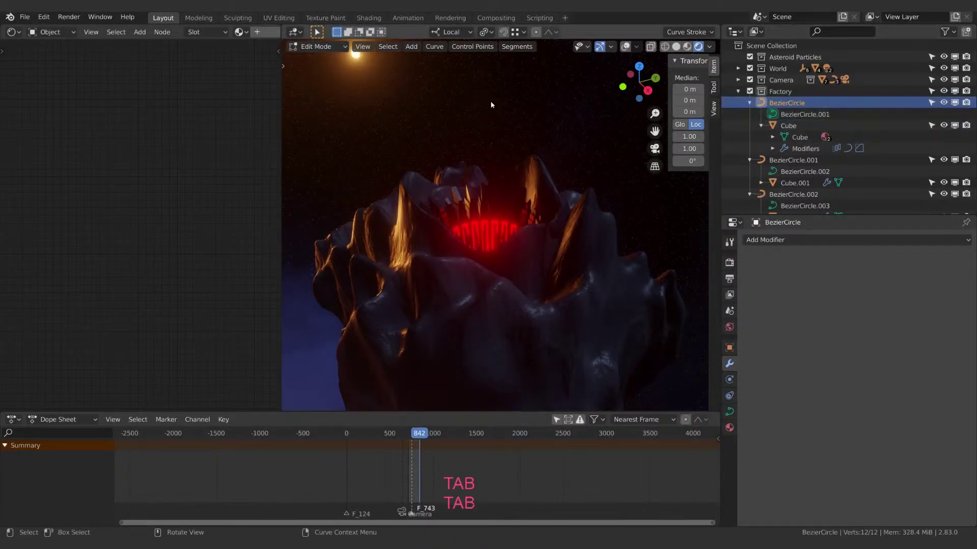
Scale the Cube ring on BezierCircle along its local Z axis, first by about 0.411 and again by about 1.434.
click(567, 206)
key(s)
key(z)
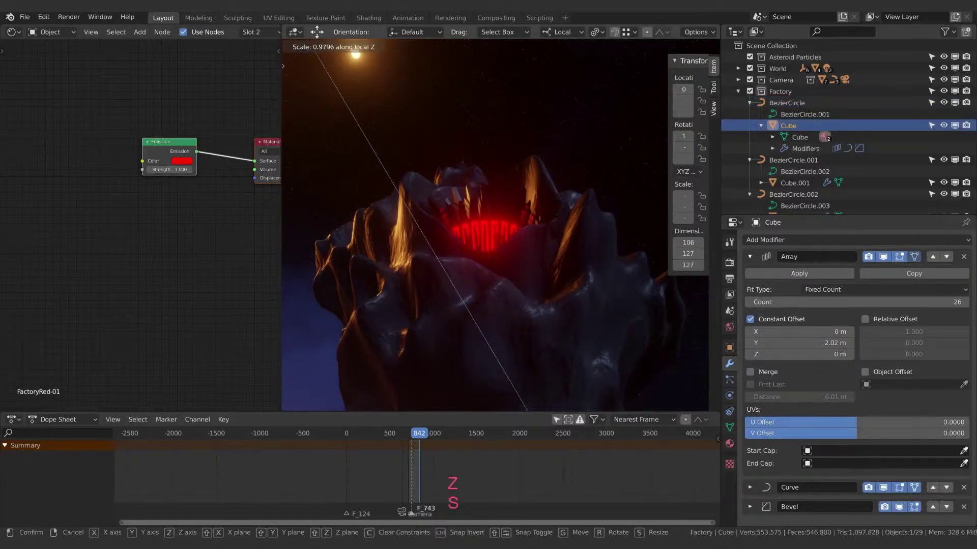
click(526, 407)
middle_drag(526, 406, 486, 306)
key(s)
key(z)
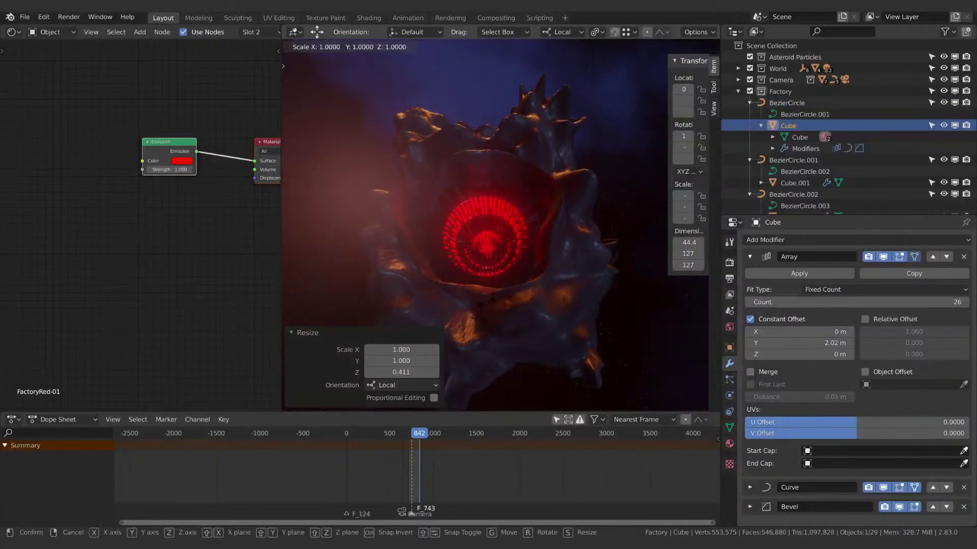
click(496, 299)
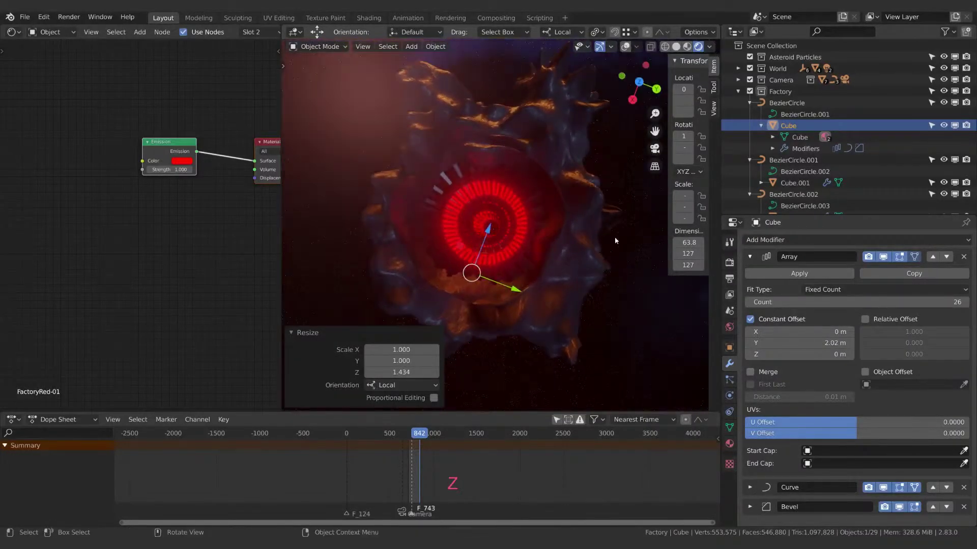
Scale the BezierCircle curve down uniformly to about 129 m across.
click(786, 101)
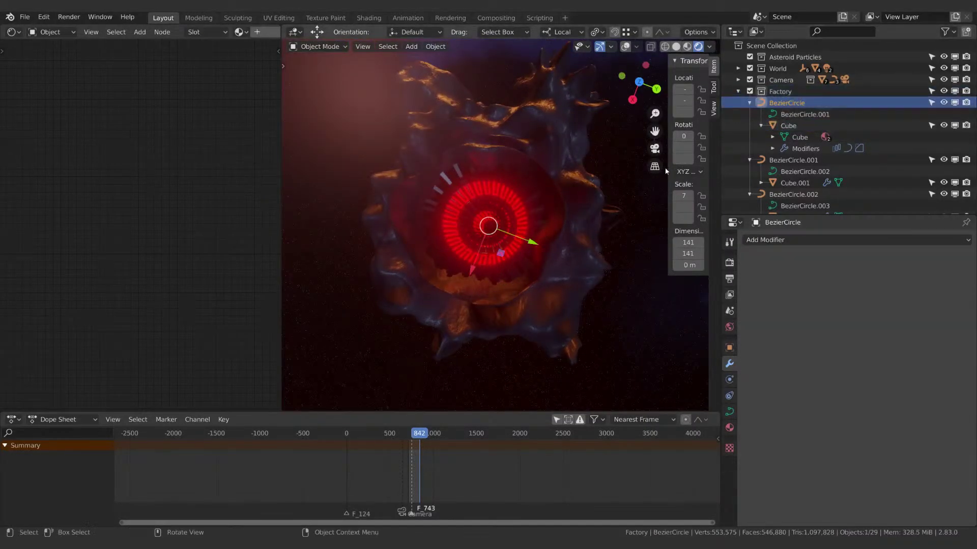
key(s)
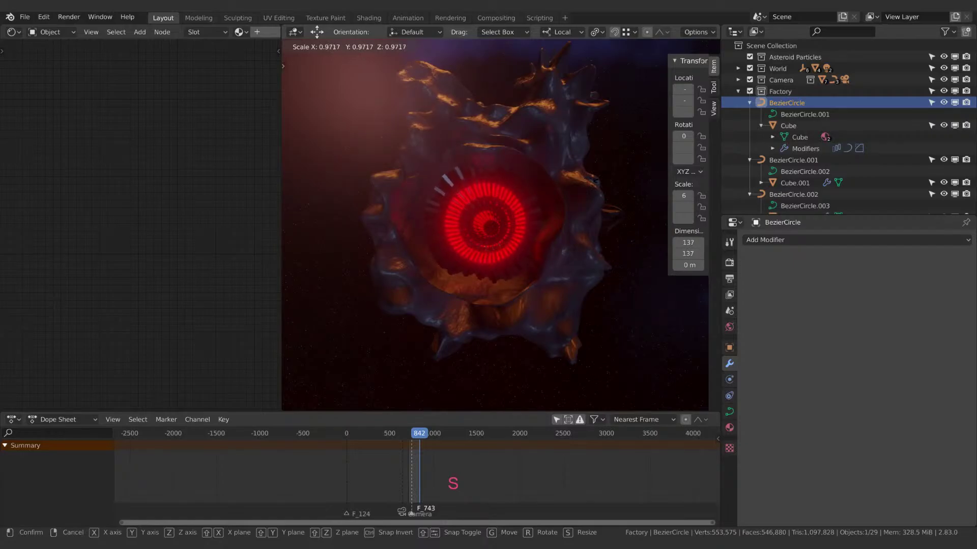
click(593, 180)
Stretch the Cube ring along its local Z axis by about 1.712.
scroll(593, 183, up, 3)
middle_drag(592, 207, 551, 210)
click(555, 209)
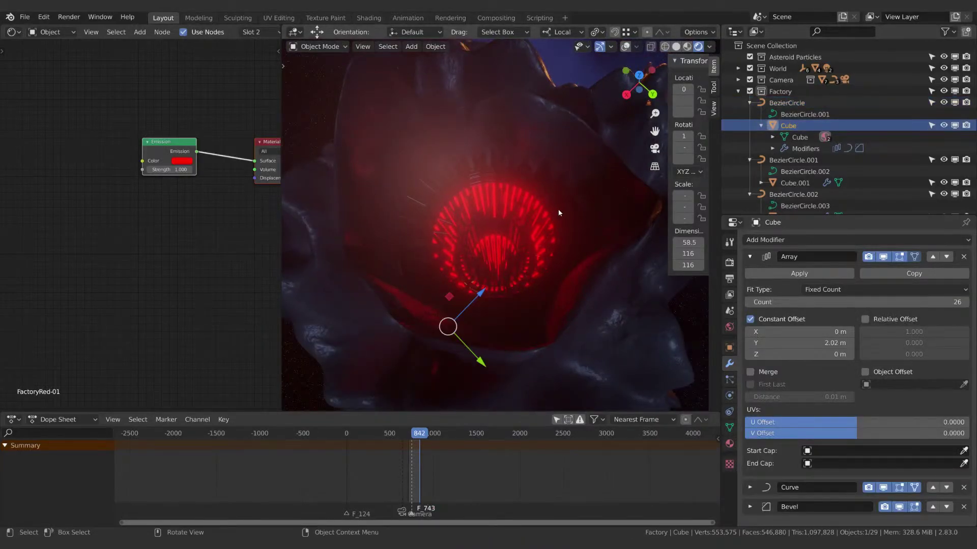
key(s)
key(z)
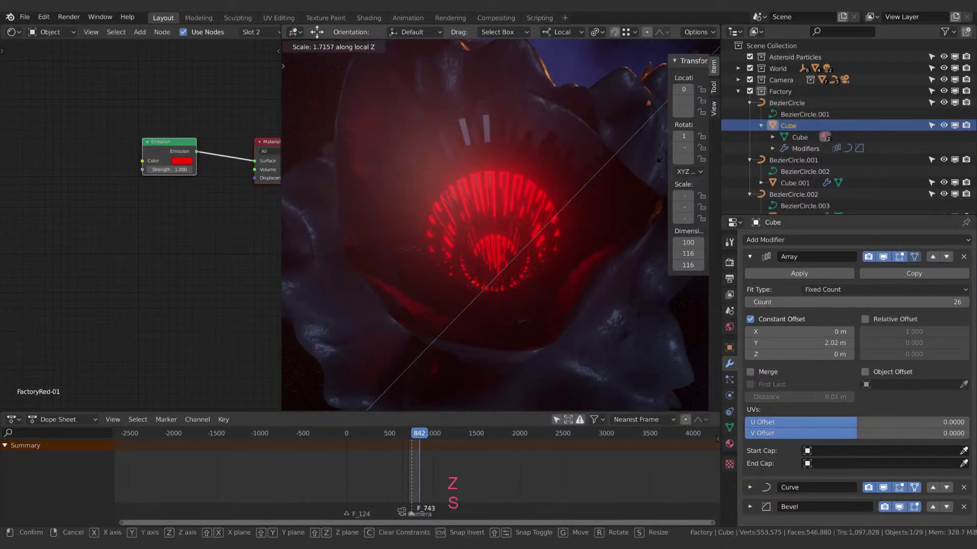
click(659, 159)
Try rotating the BezierCircle curve about its local Z axis.
middle_drag(615, 202, 561, 274)
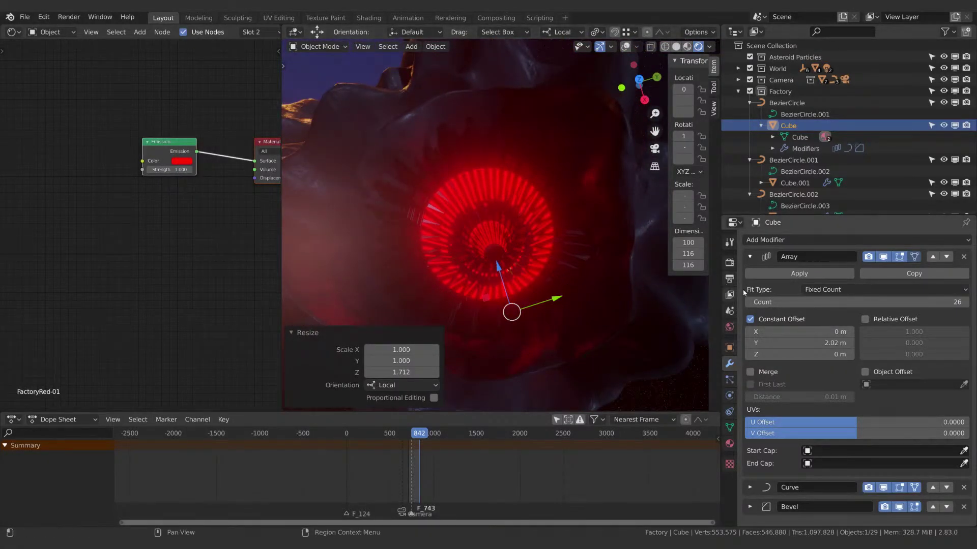
click(787, 103)
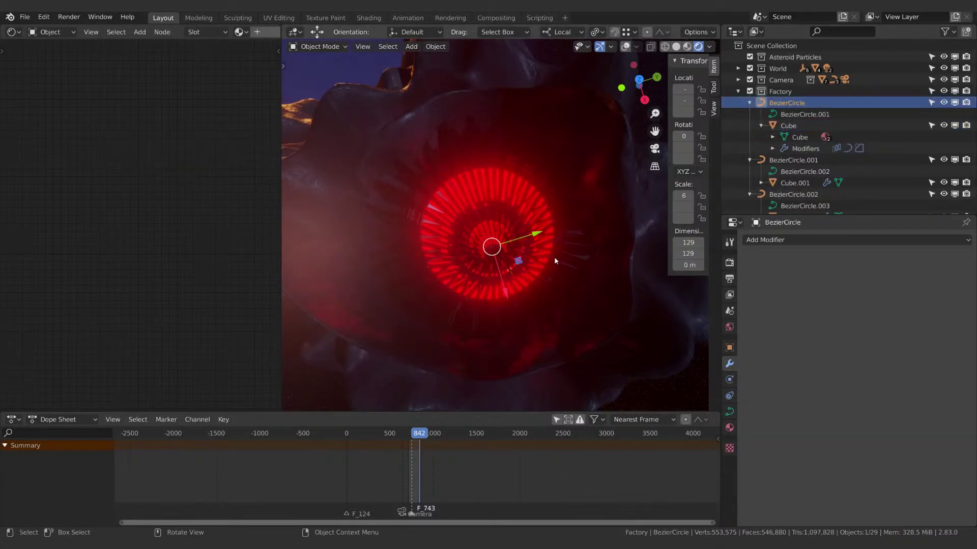
key(r)
key(z)
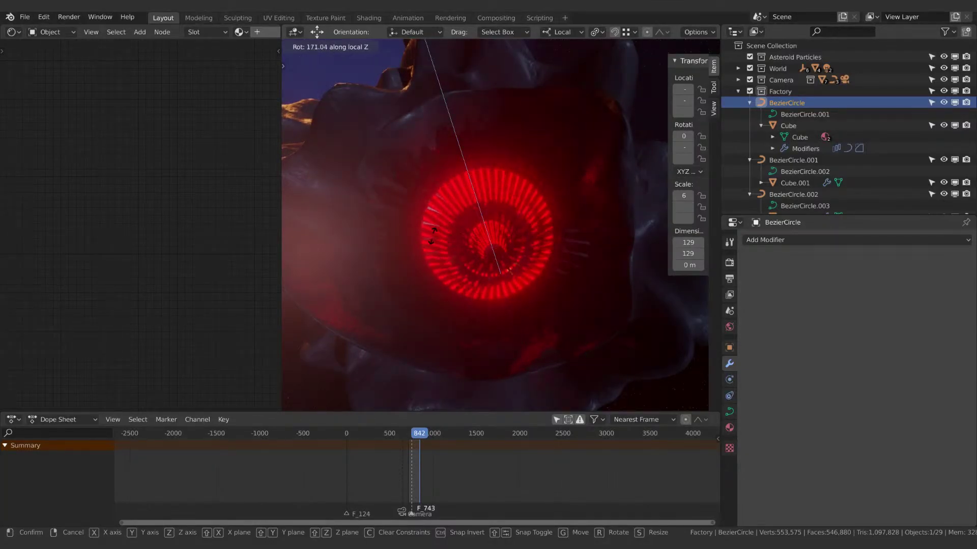
key(Escape)
Try rotating the BezierCircle.001 curve that carries the inner ring about its Z axis.
shift+middle_drag(434, 252, 499, 205)
click(491, 176)
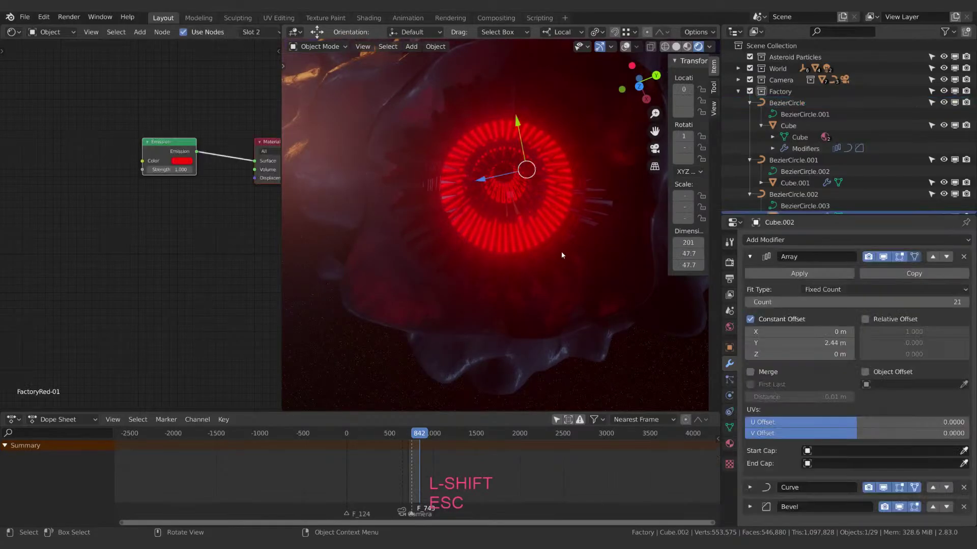
middle_drag(561, 252, 506, 211)
click(507, 211)
click(801, 160)
key(r)
key(z)
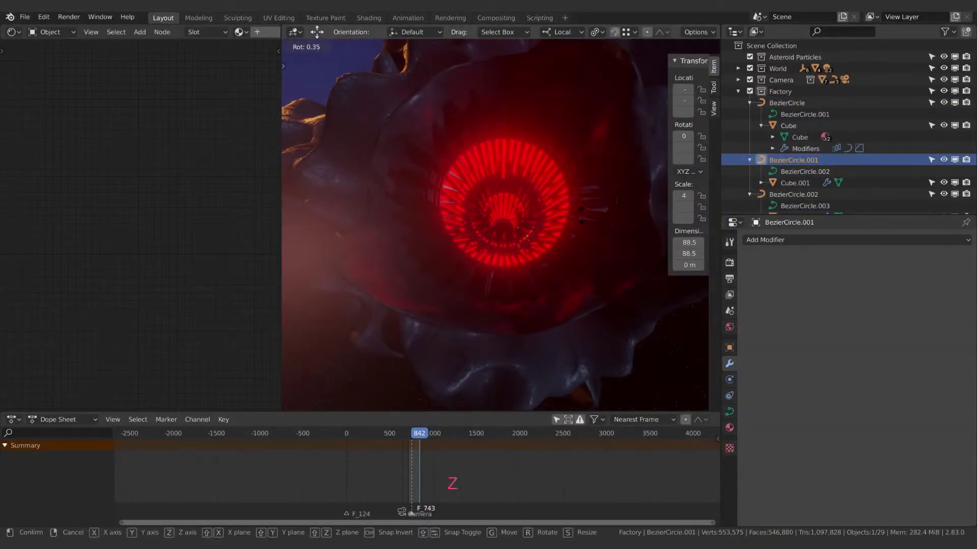
key(Escape)
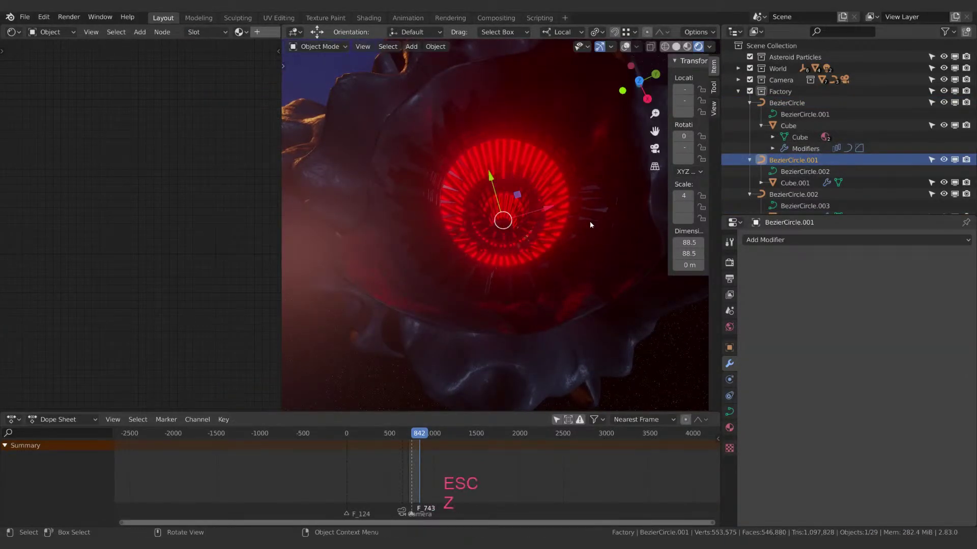
Examine the asteroid's outer surface and the glowing crater opening from several angles and distances.
middle_drag(590, 221, 539, 254)
scroll(538, 258, down, 8)
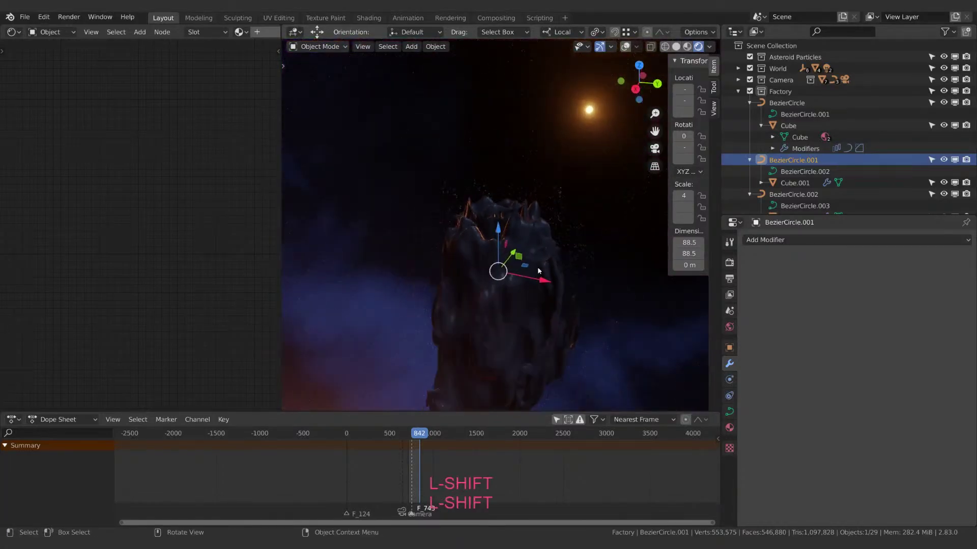
middle_drag(543, 326, 512, 158)
scroll(537, 148, down, 5)
middle_drag(526, 191, 450, 229)
middle_drag(451, 229, 551, 308)
scroll(487, 261, up, 5)
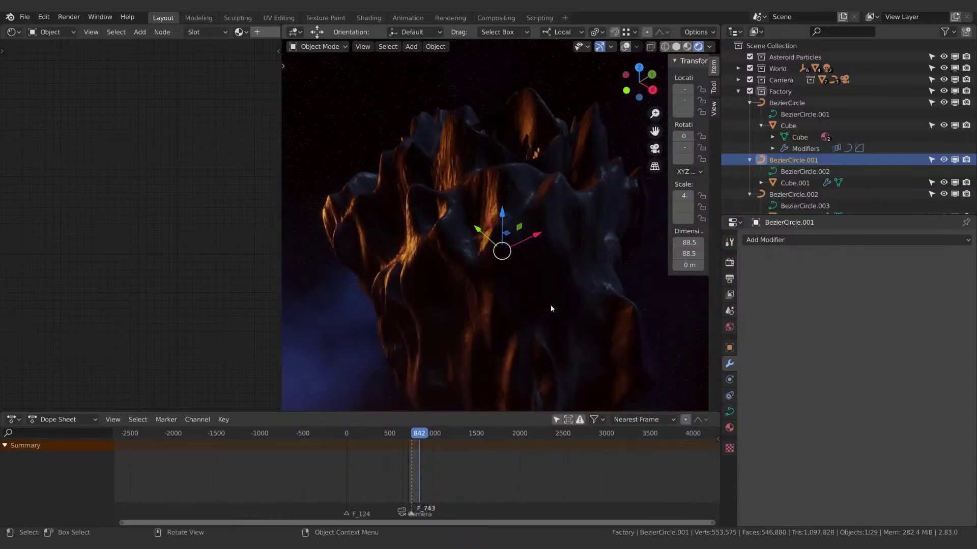
middle_drag(575, 263, 536, 275)
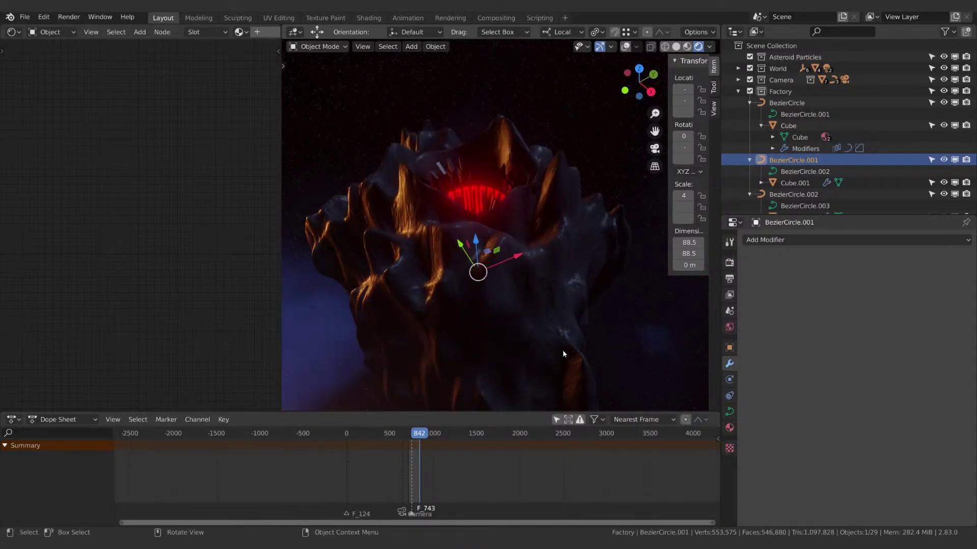
middle_drag(562, 351, 550, 275)
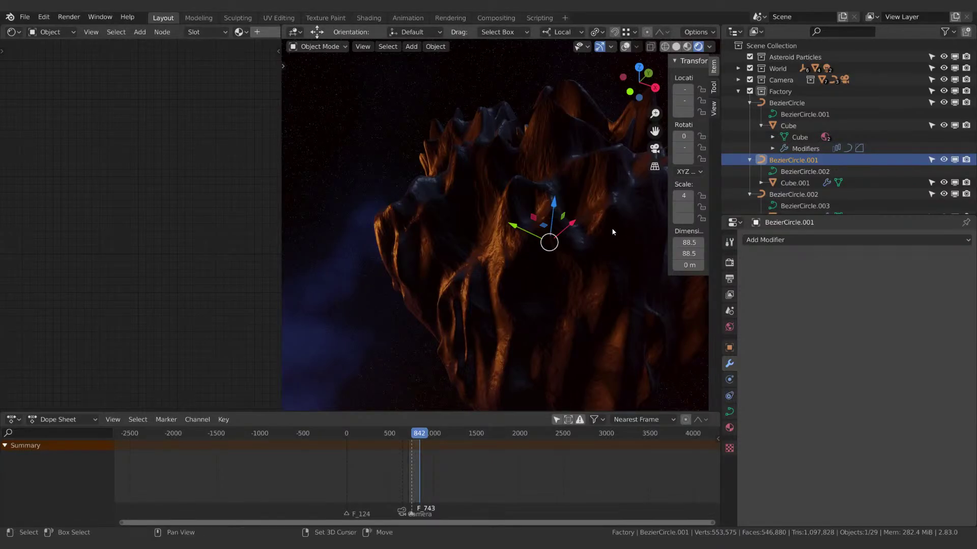
shift+middle_drag(613, 231, 604, 250)
Select the asteroid mesh, tidy the Camera collection's tree by collapsing HeroShip, and make Factory the active collection.
click(621, 298)
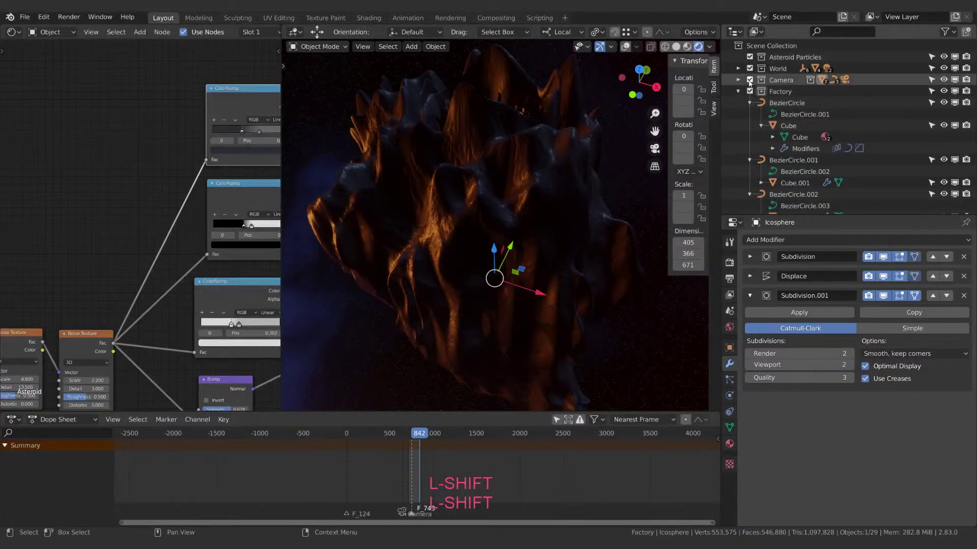
click(738, 79)
drag(793, 148, 777, 159)
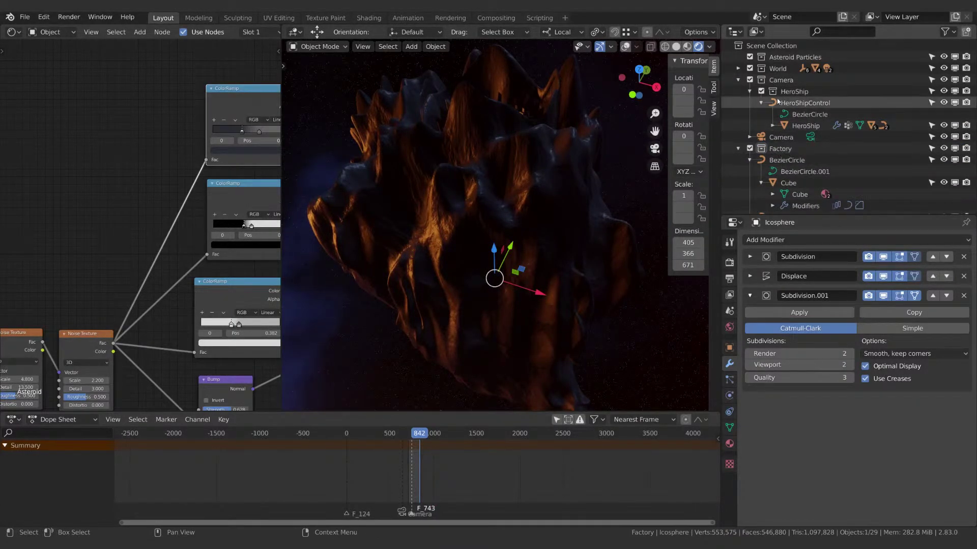
click(749, 91)
click(777, 115)
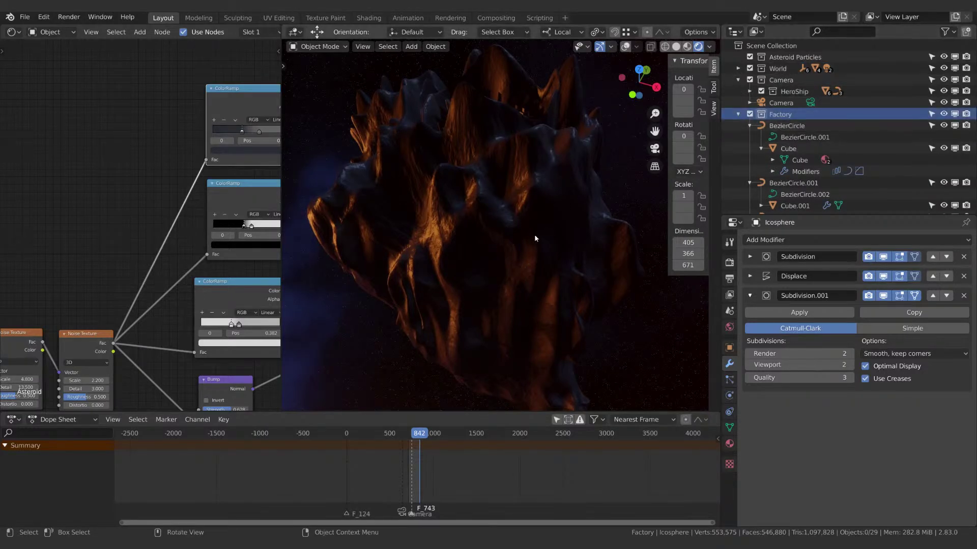
Set the render and viewport levels of the asteroid's Subdivision.001 modifier to 1.
middle_drag(534, 238, 569, 296)
click(749, 277)
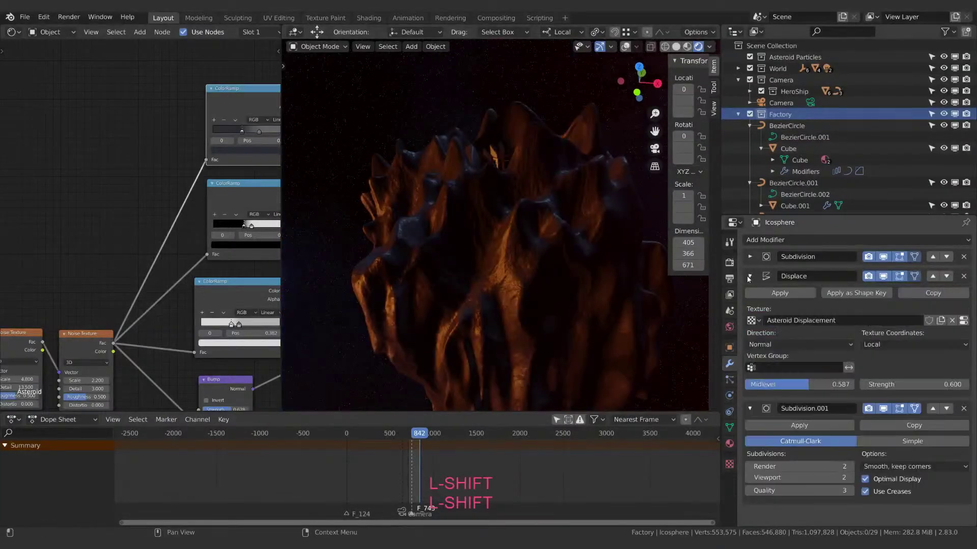
click(749, 277)
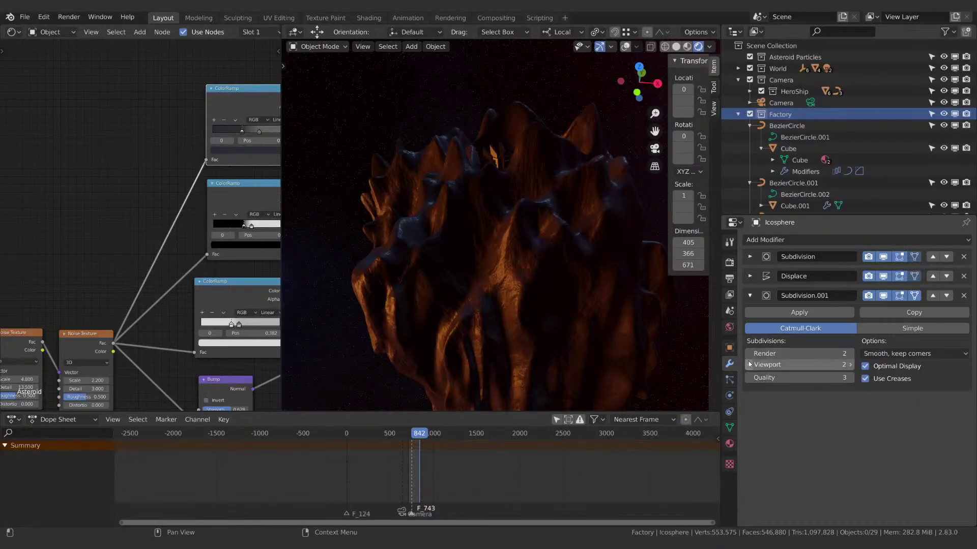
middle_drag(573, 322, 560, 310)
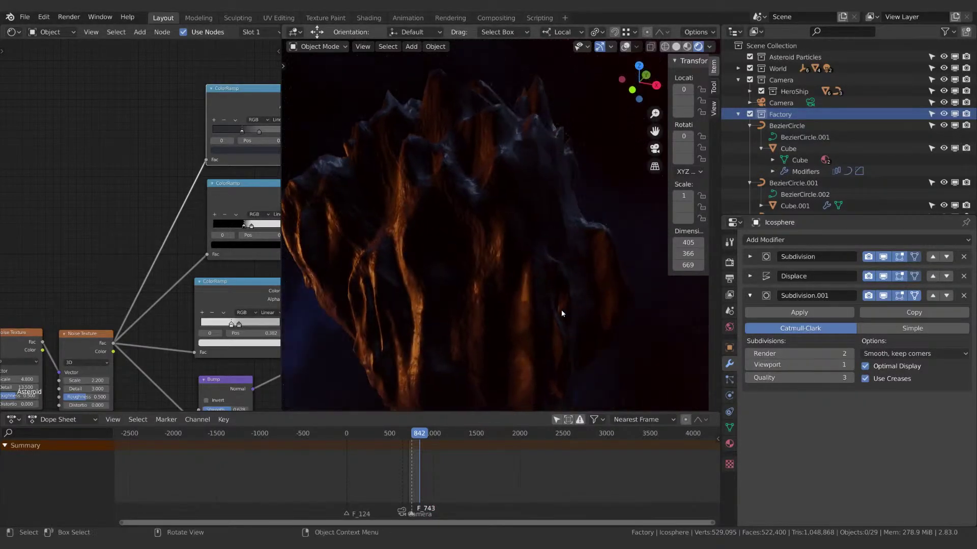
Set the strength of the asteroid's Displace modifier to 0.2 and check the softened shape around the crater.
click(749, 276)
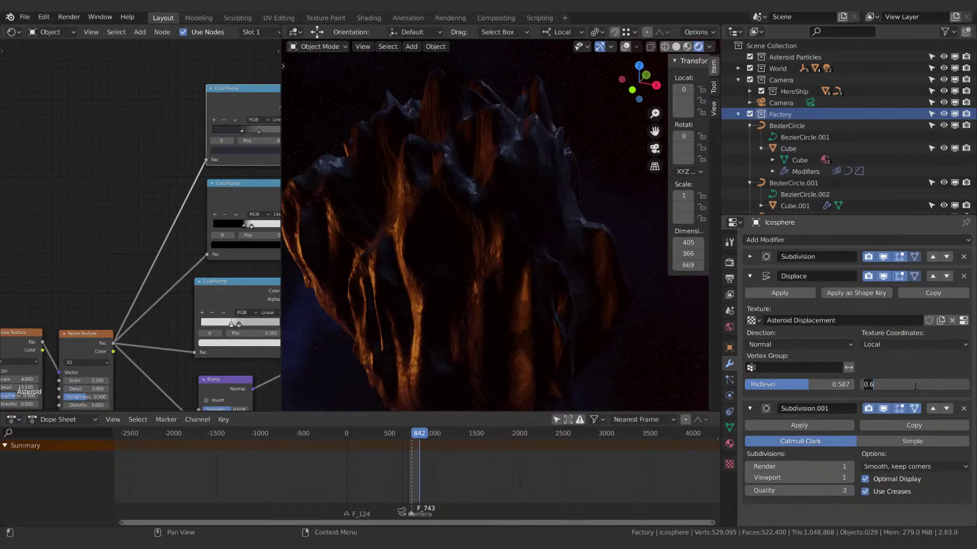
text(2)
key(Return)
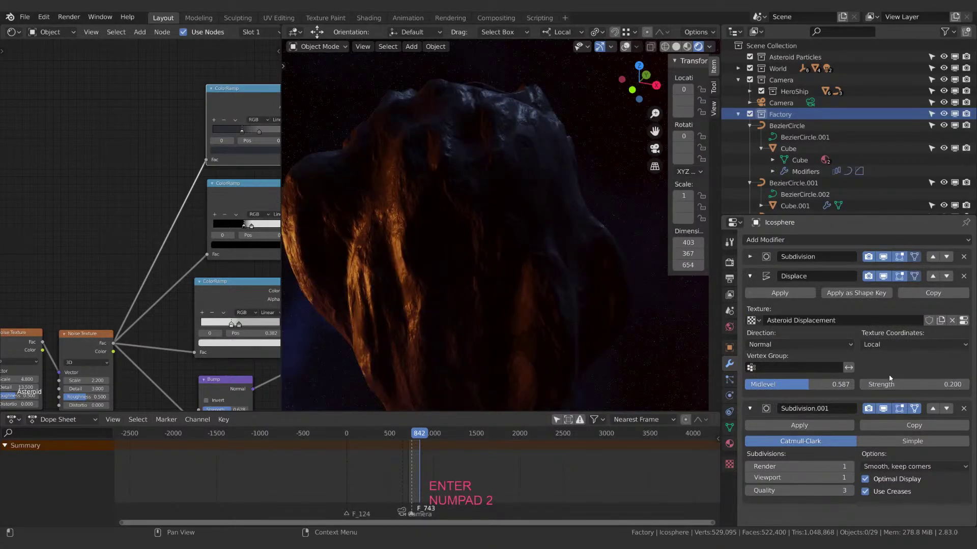
middle_drag(468, 258, 539, 307)
scroll(497, 247, up, 5)
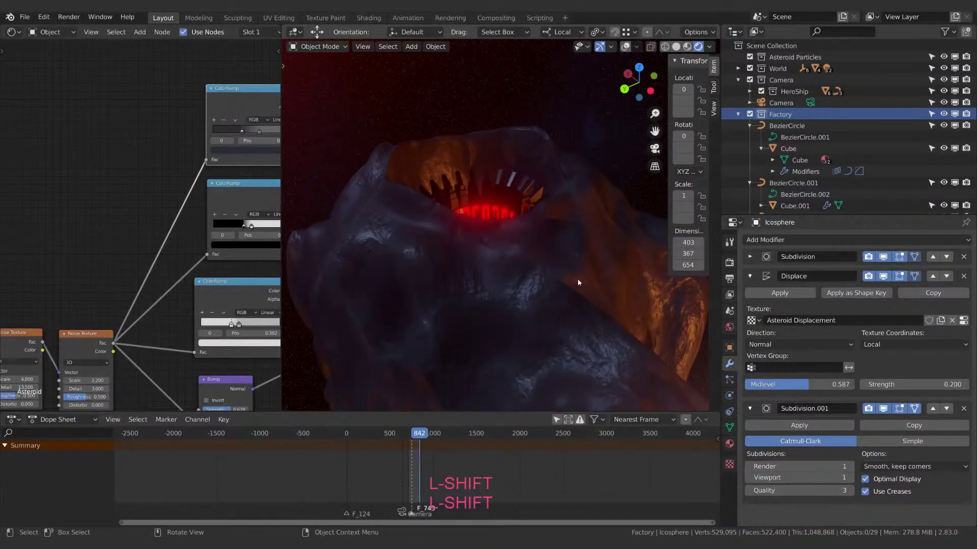
Compare viewport levels on the asteroid's first Subdivision modifier, starting at 1, and set the level to 3.
click(749, 256)
click(750, 326)
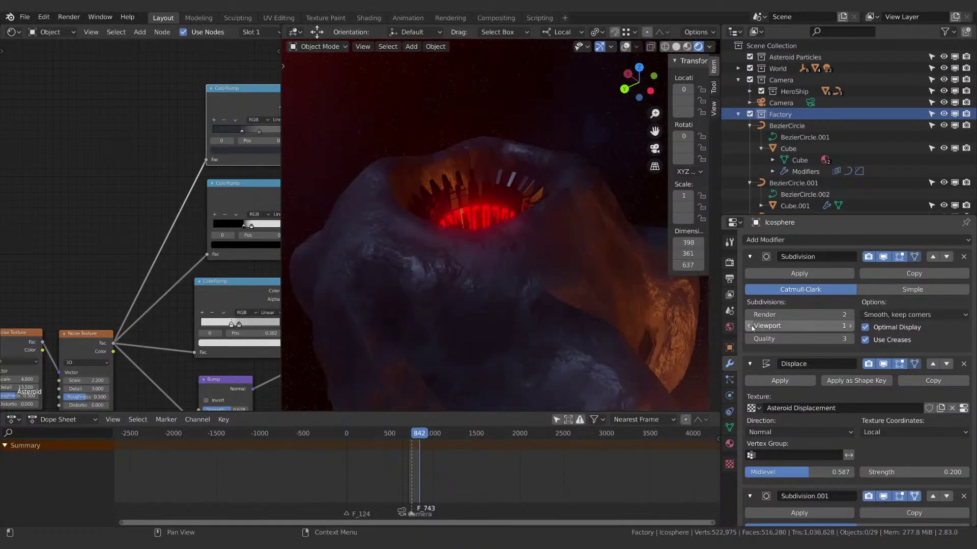
click(849, 326)
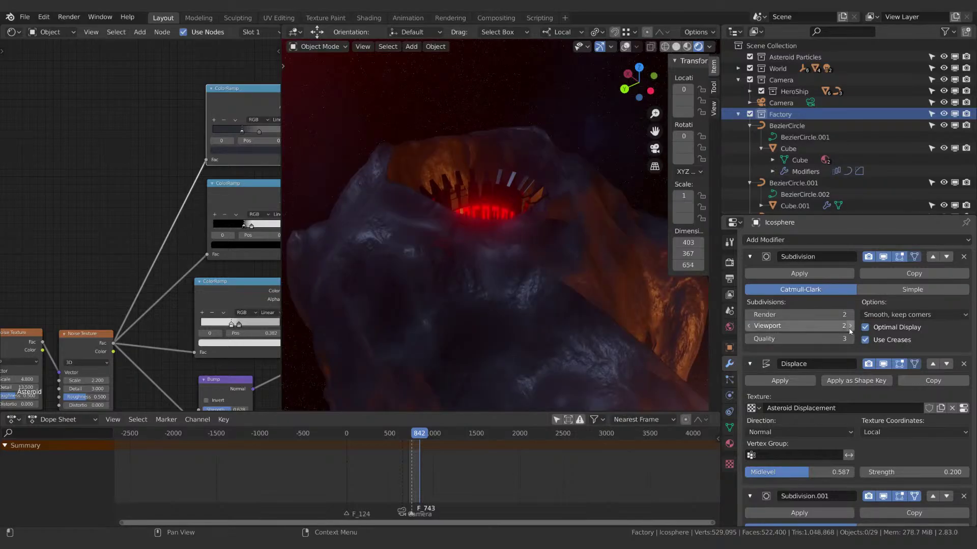
click(850, 326)
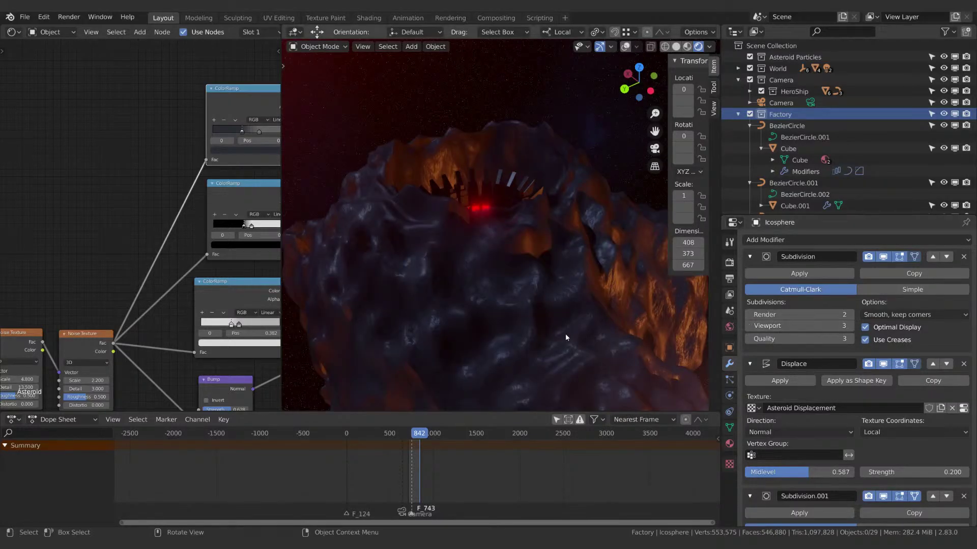
Examine the more detailed asteroid surface from the side, underneath and above the crater.
scroll(560, 325, down, 5)
scroll(555, 311, up, 4)
middle_drag(548, 301, 472, 257)
middle_drag(606, 244, 493, 271)
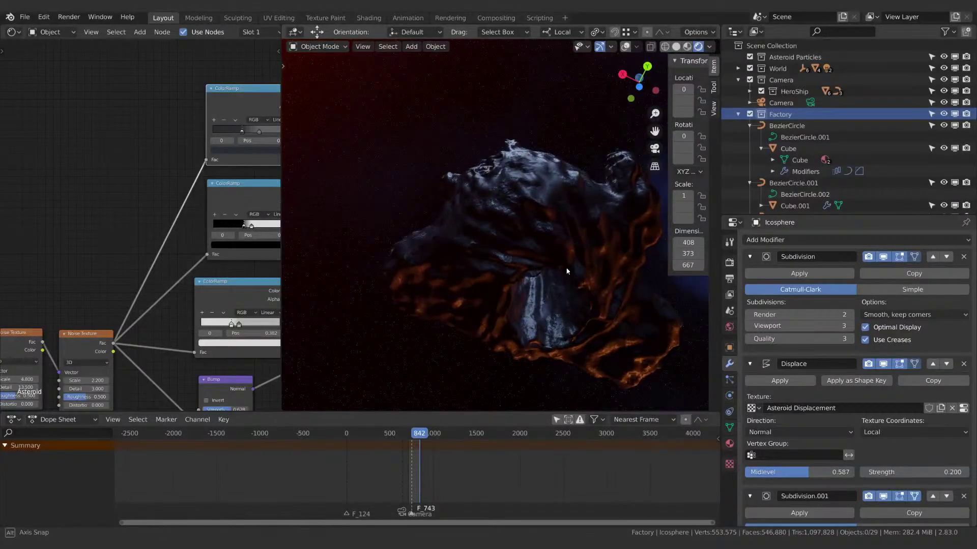
middle_drag(567, 271, 566, 405)
scroll(552, 329, up, 3)
mouse_move(543, 305)
shift+middle_down()
mouse_move(528, 279)
mouse_move(546, 324)
shift+middle_up()
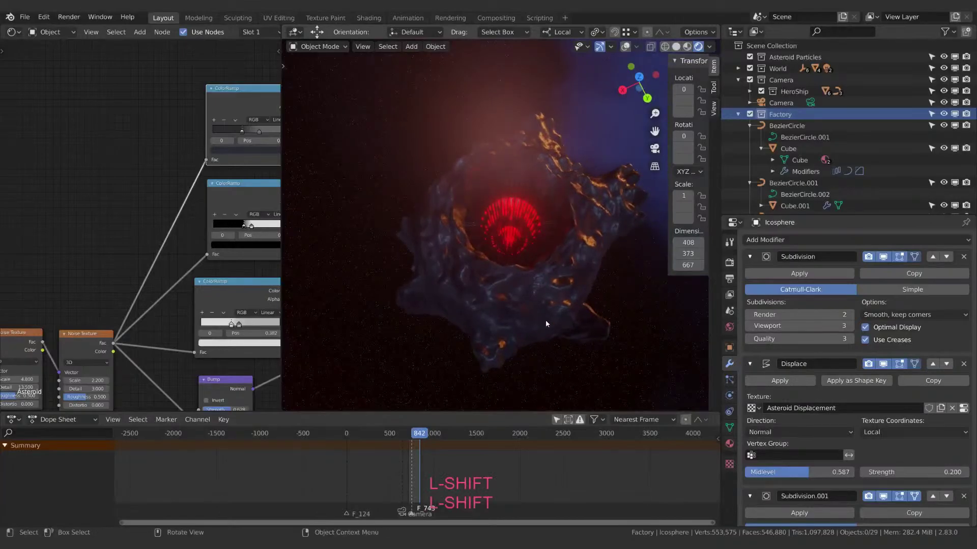
key(Tab)
shift+middle_drag(607, 314, 566, 288)
key(Tab)
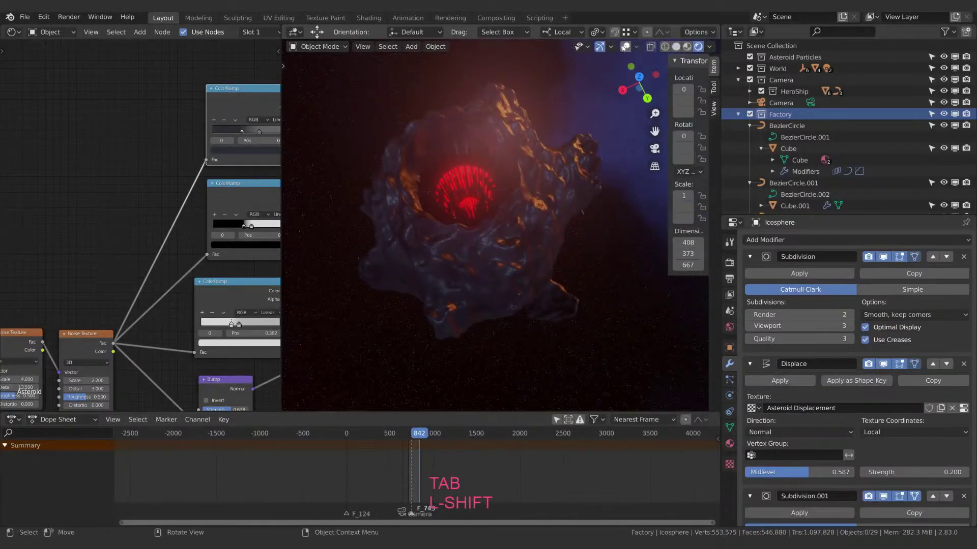
middle_drag(501, 290, 463, 177)
Put the asteroid mesh in Edit Mode with overlays and X-ray on, using vertex selection.
key(Tab)
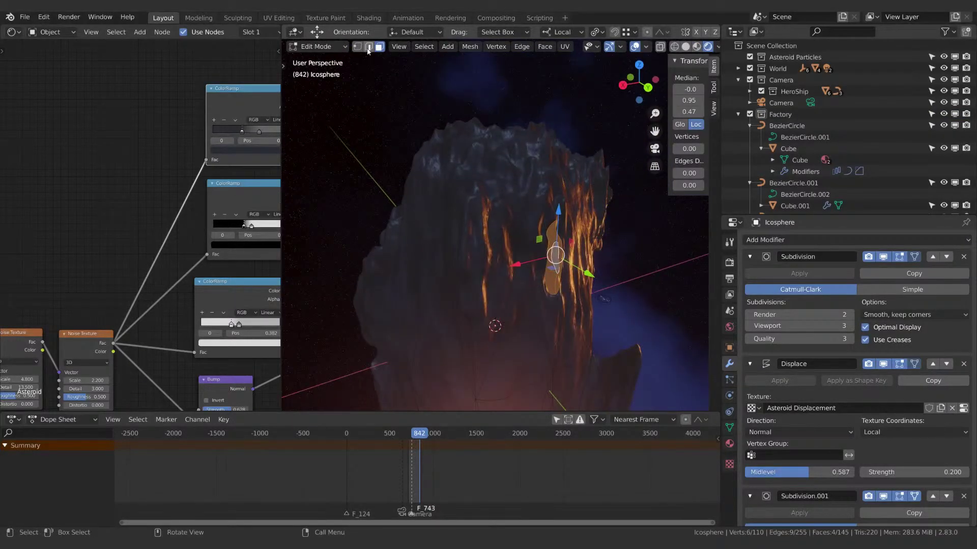
shift+middle_drag(484, 127, 497, 146)
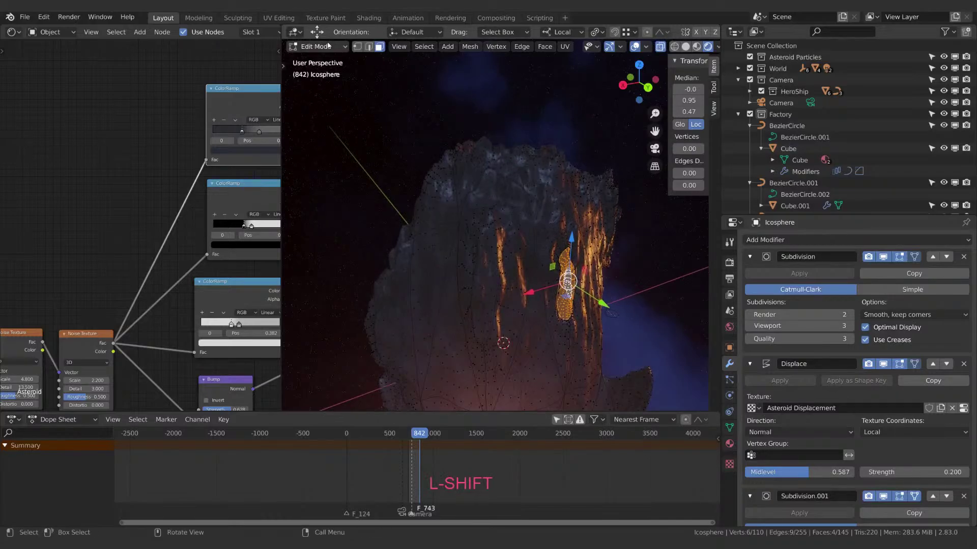
click(359, 49)
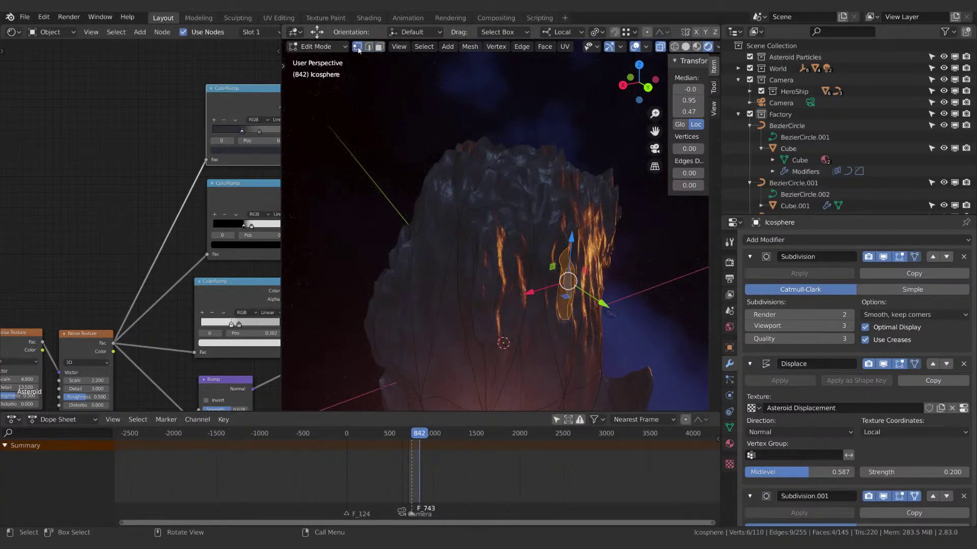
Clear the current selection and box-select all vertices of the asteroid's upper part around the crater.
key(a)
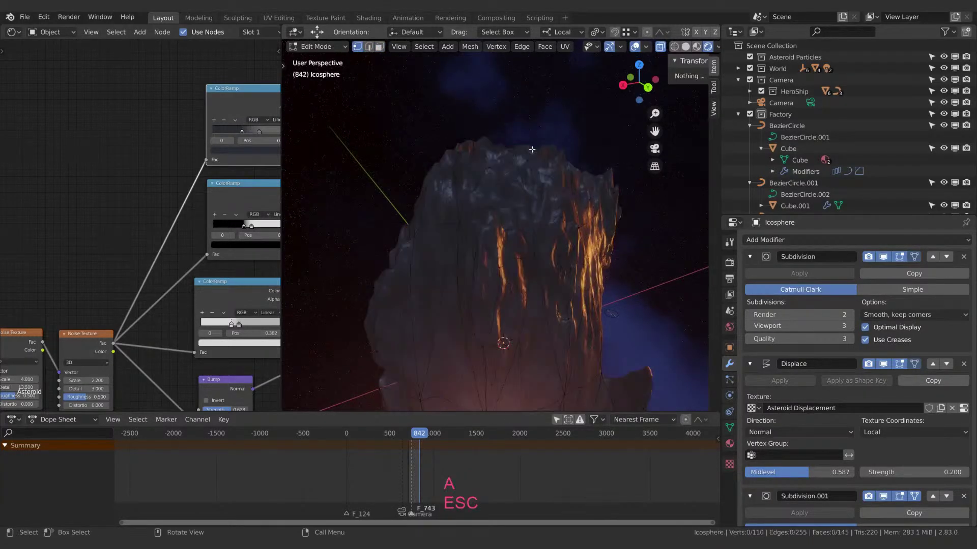
key(b)
drag(376, 104, 645, 240)
middle_drag(539, 175, 570, 210)
key(r)
key(z)
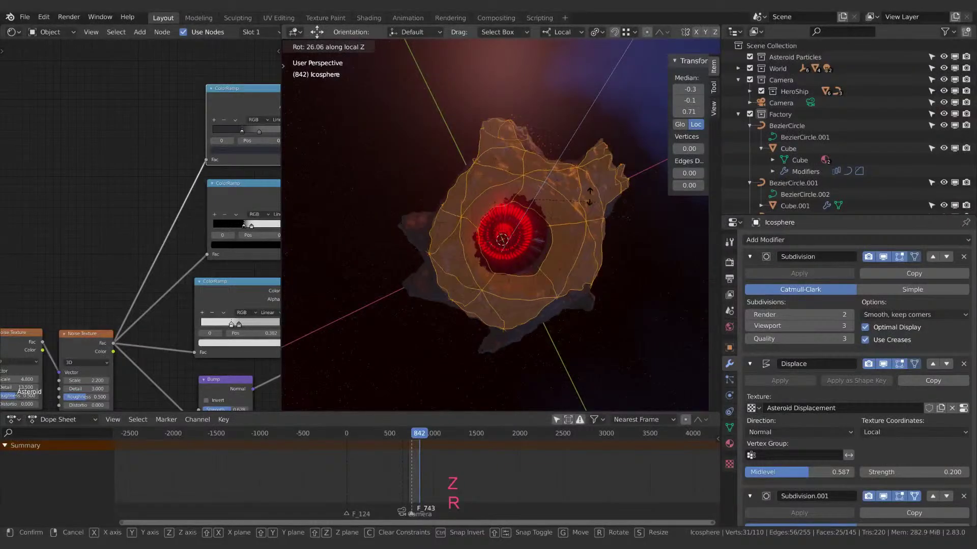
right_click(571, 191)
Set the transform pivot point to the 3D Cursor at the asteroid's centre.
shift+middle_drag(593, 247, 580, 241)
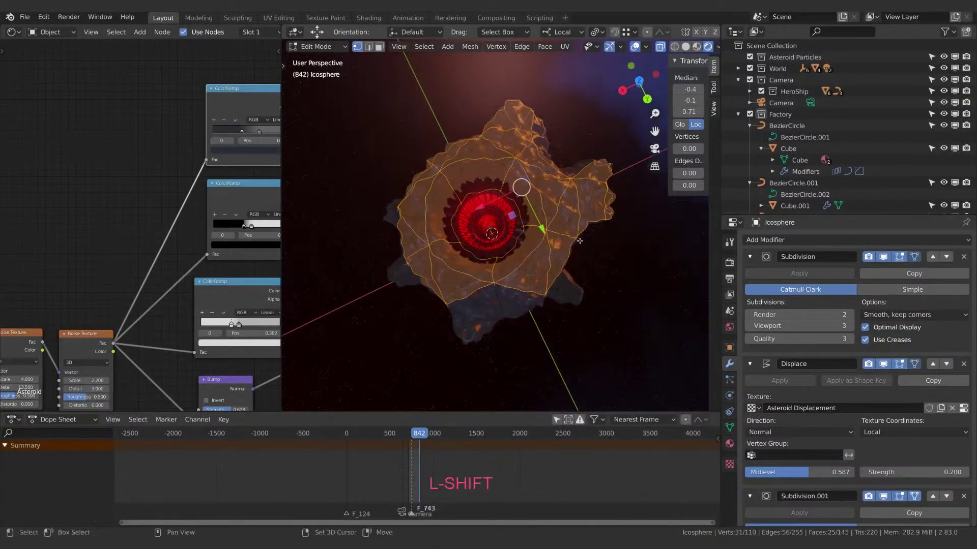
click(595, 33)
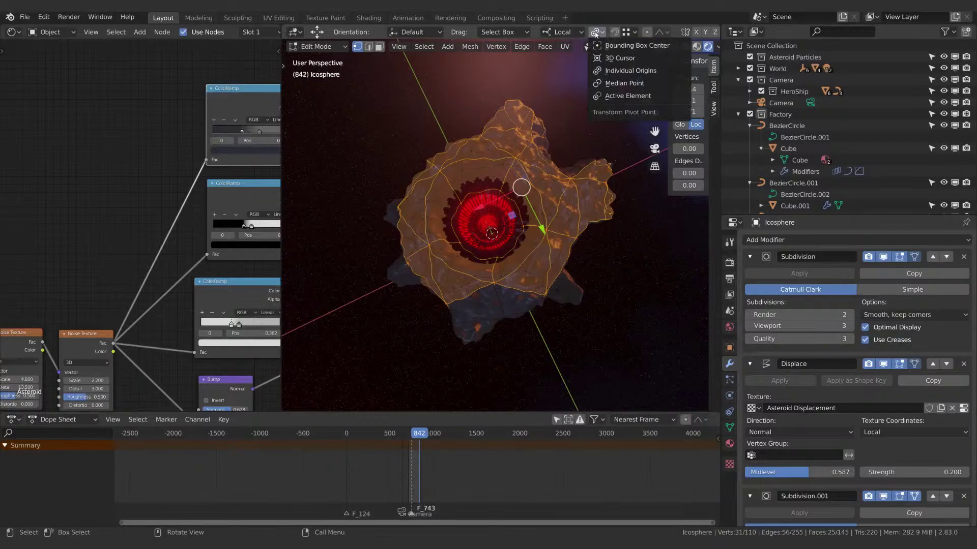
click(605, 59)
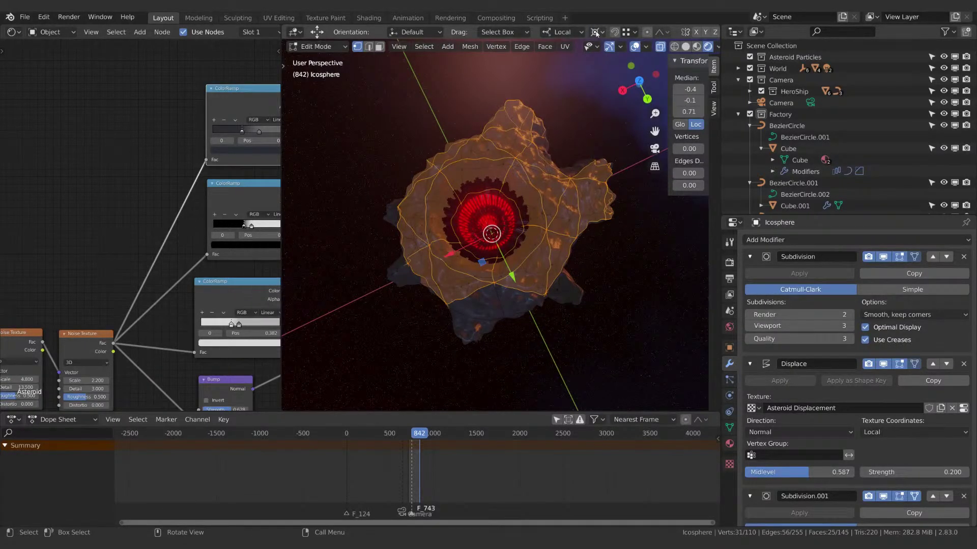
Rotate the selected upper vertices 51.4° around the local Z axis and hide the viewport overlays.
middle_drag(519, 158, 557, 277)
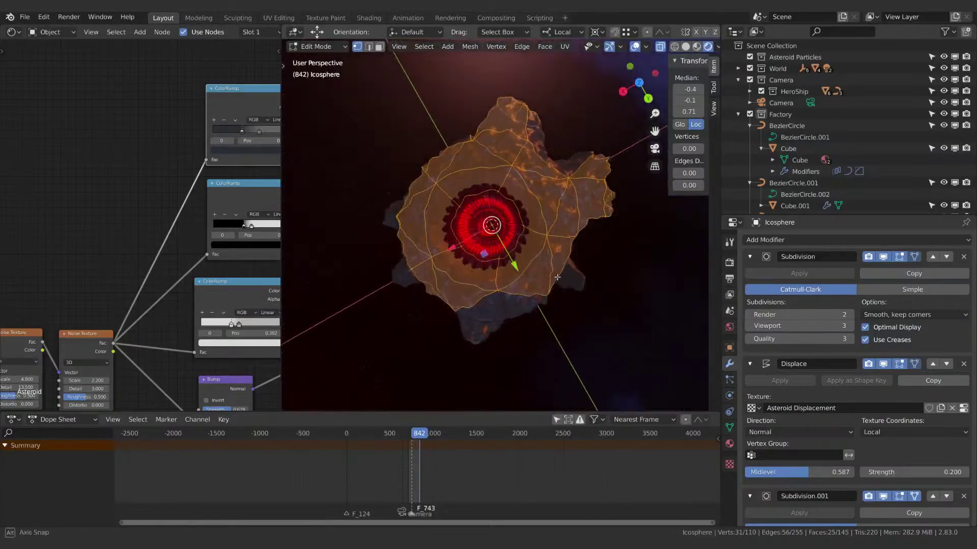
key(r)
key(z)
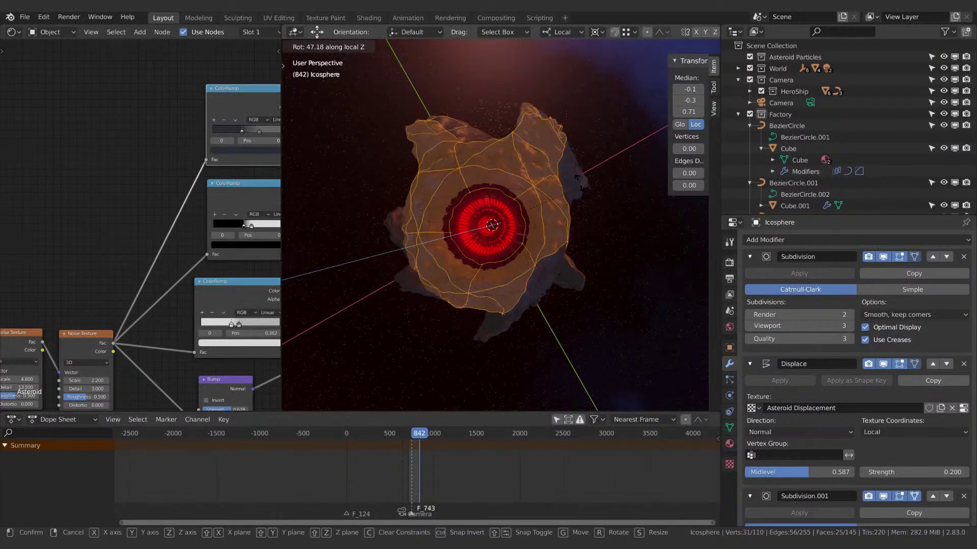
click(574, 175)
click(636, 49)
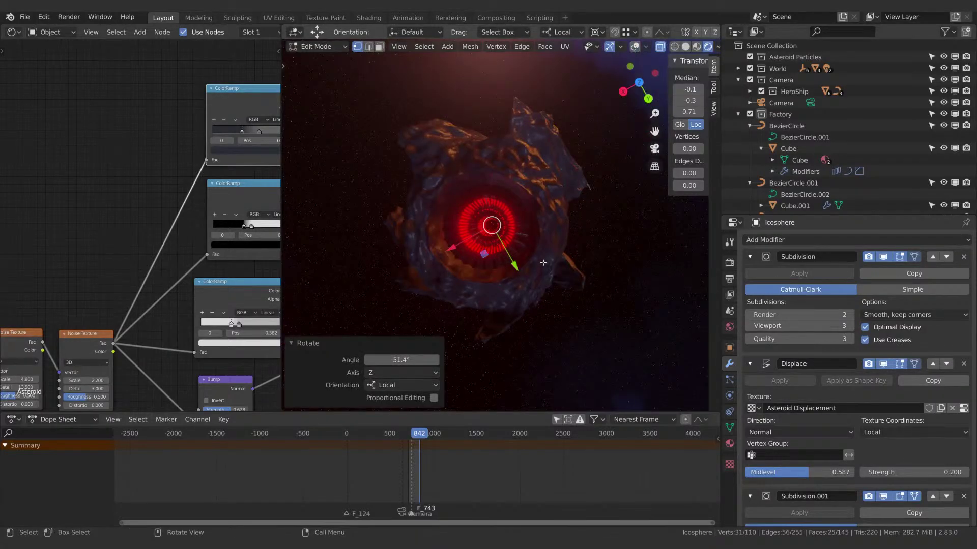
Rotate the selected upper vertices another 42.8° around local Z and check the twisted asteroid from several sides.
middle_drag(585, 291, 560, 247)
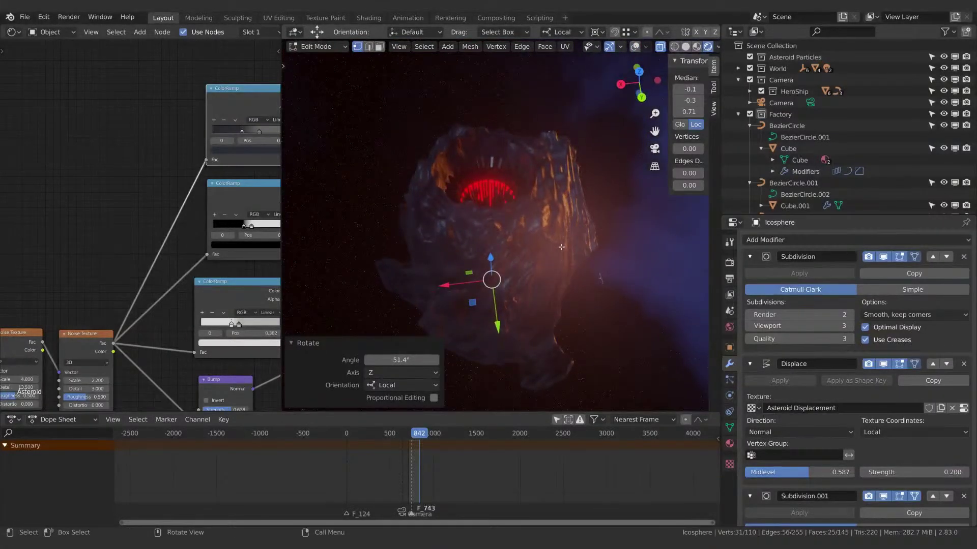
key(r)
key(z)
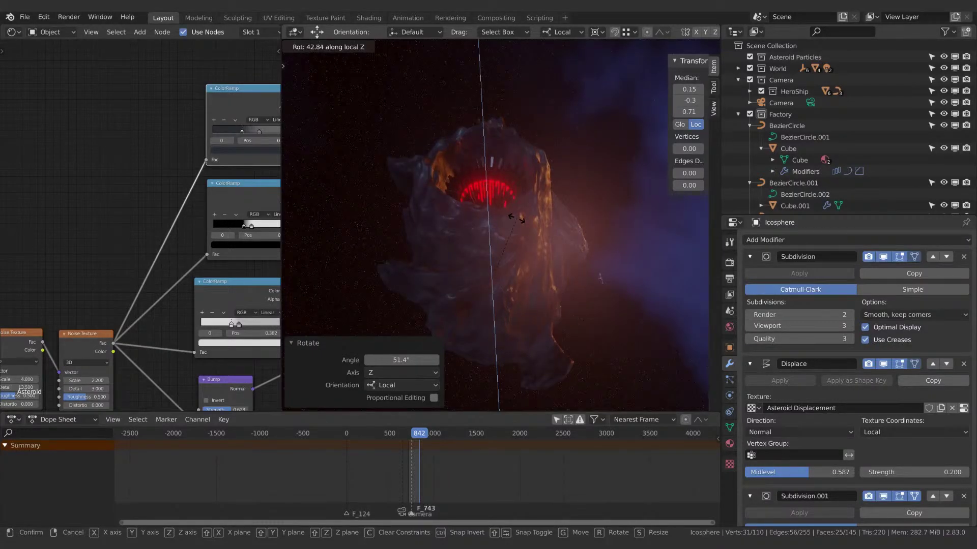
click(516, 218)
middle_drag(516, 218, 454, 269)
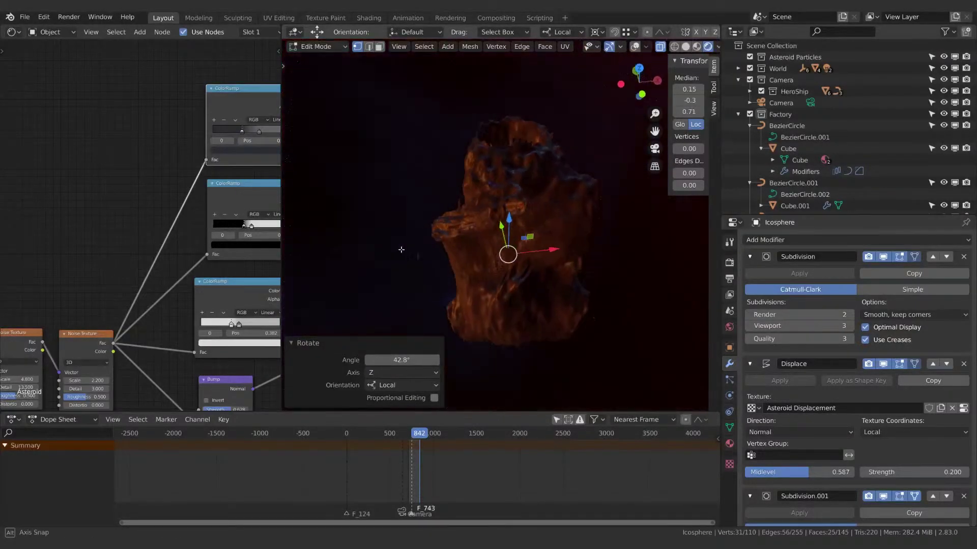
middle_drag(478, 286, 530, 295)
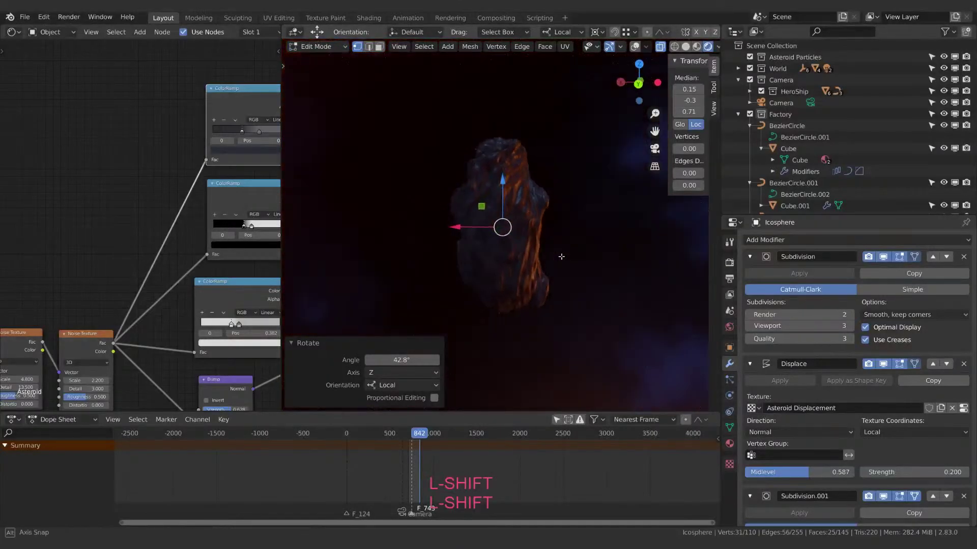
middle_drag(559, 255, 712, 317)
Set the first Subdivision modifier's render level to 3 and compare viewport levels 2 and 3, keeping 3.
click(851, 315)
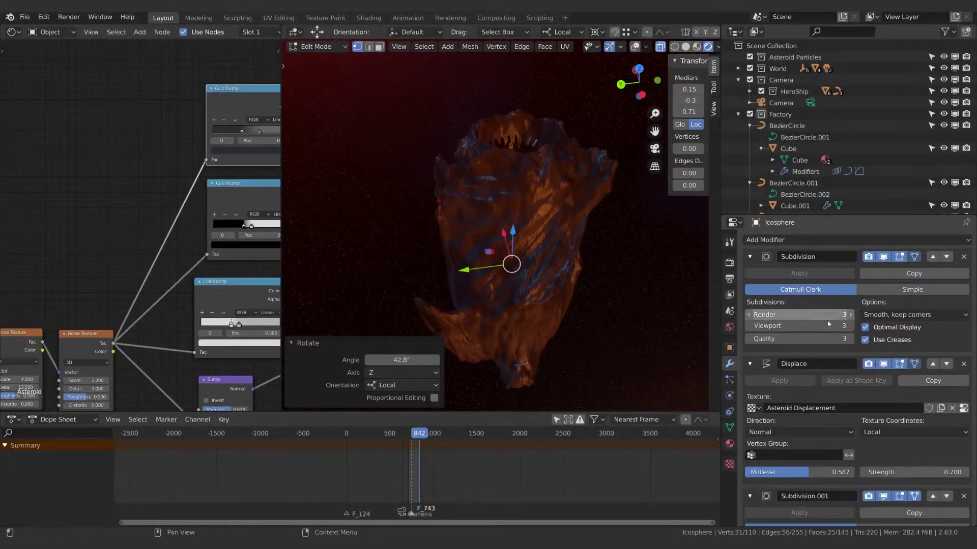
click(749, 327)
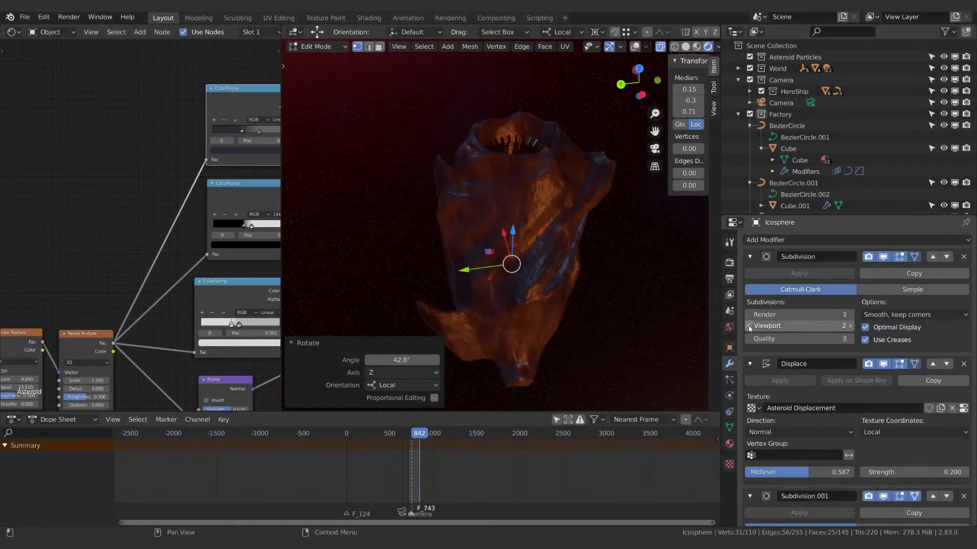
middle_drag(559, 264, 476, 252)
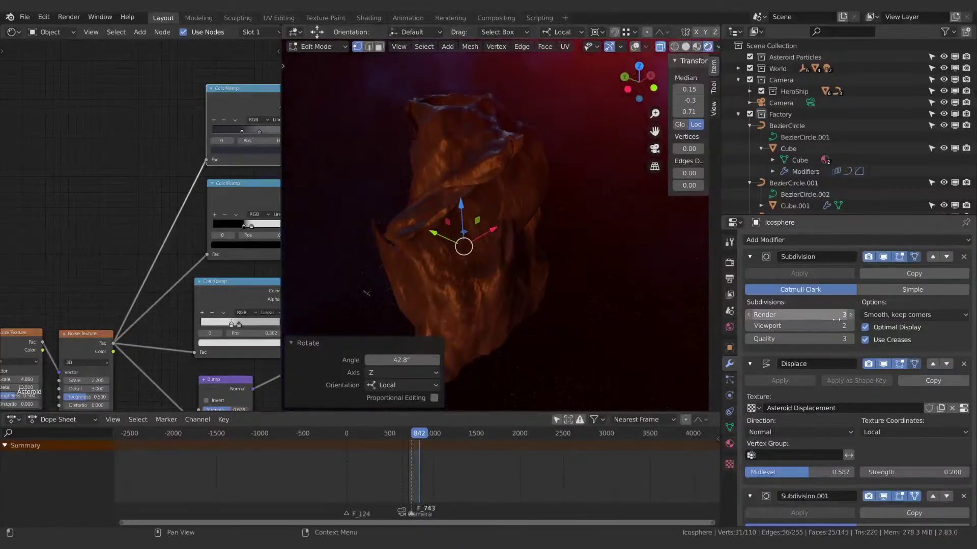
drag(828, 320, 837, 320)
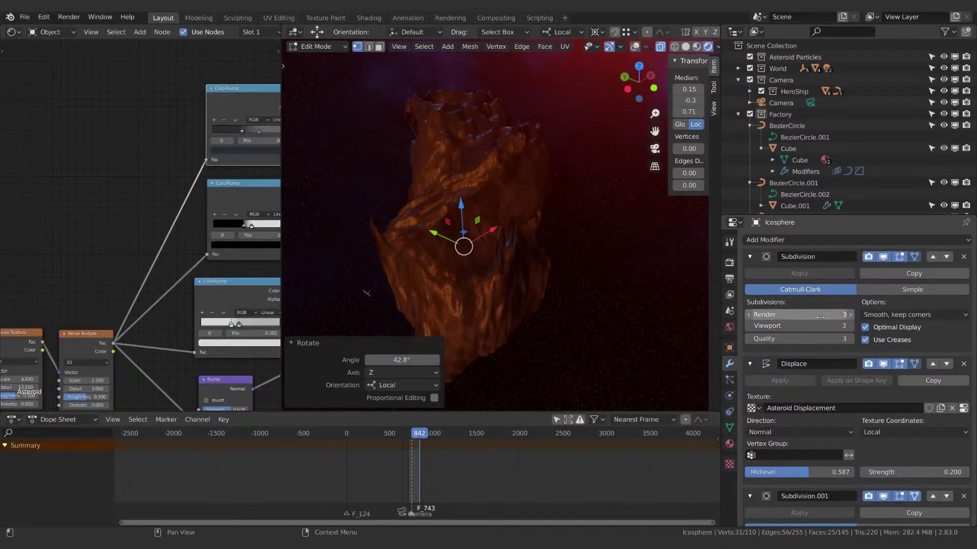
middle_drag(590, 254, 533, 279)
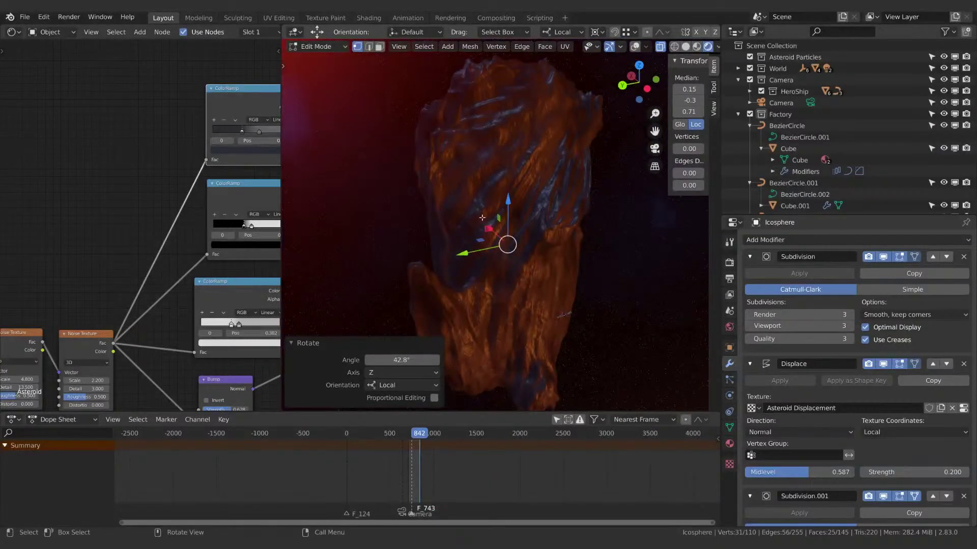
Collapse the Rotate settings and widen the shader editor to show the asteroid's material node tree.
middle_drag(481, 218, 447, 140)
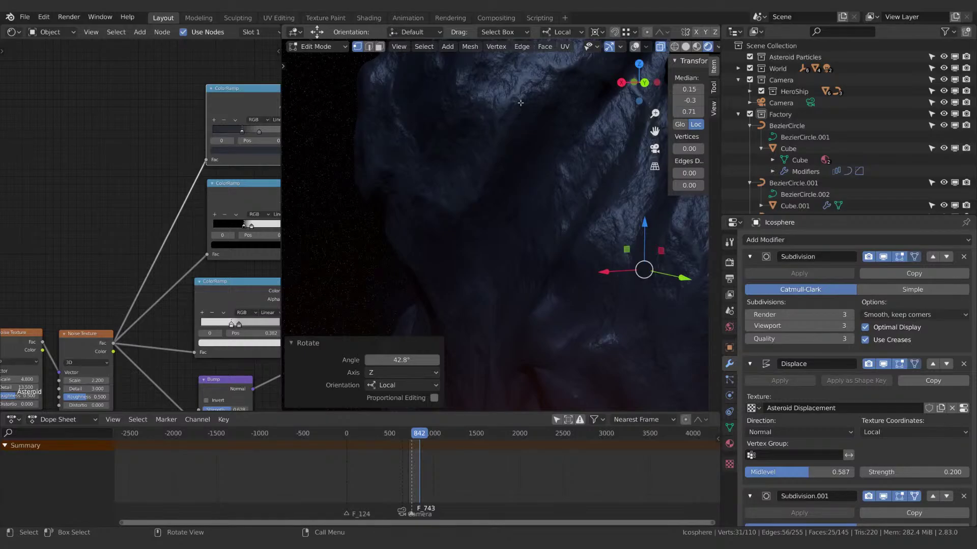
shift+middle_drag(566, 160, 578, 225)
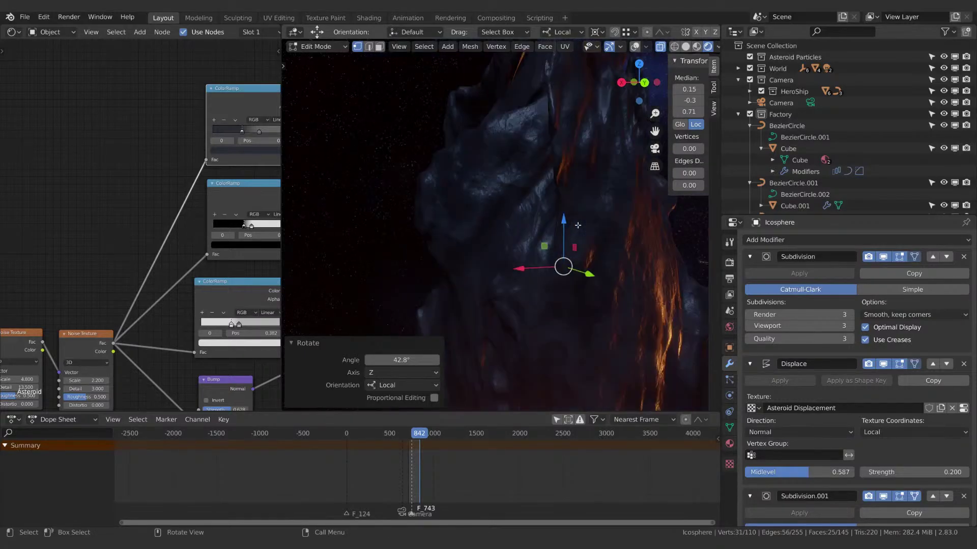
scroll(578, 225, down, 2)
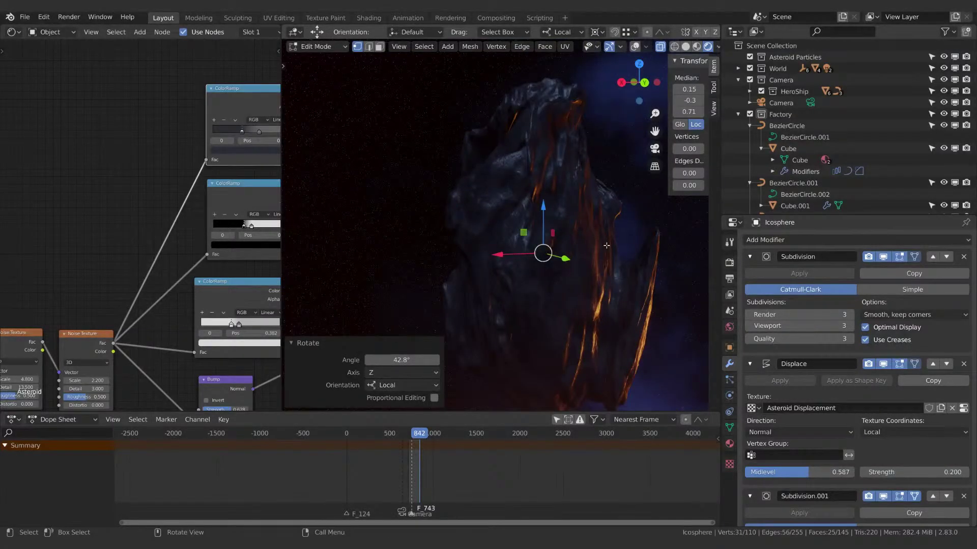
middle_drag(594, 268, 567, 280)
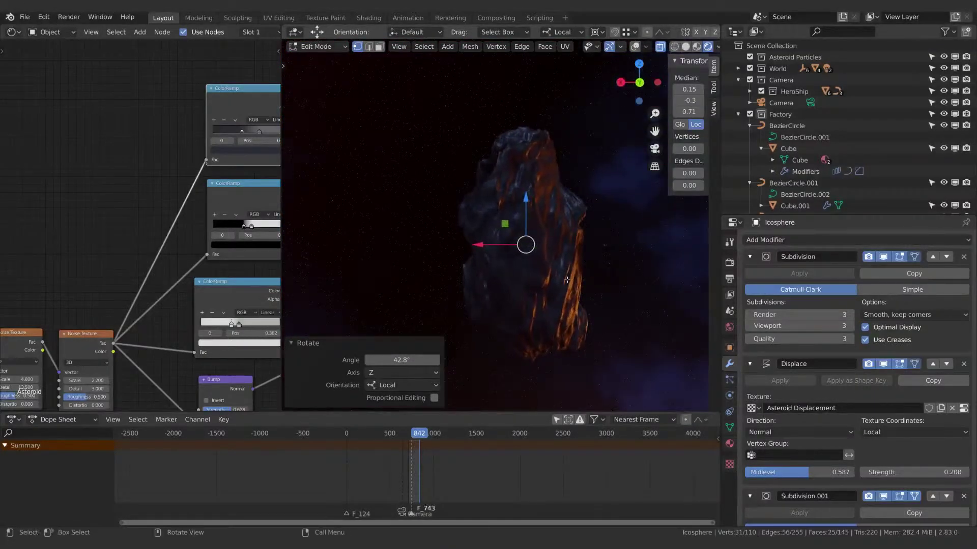
click(292, 343)
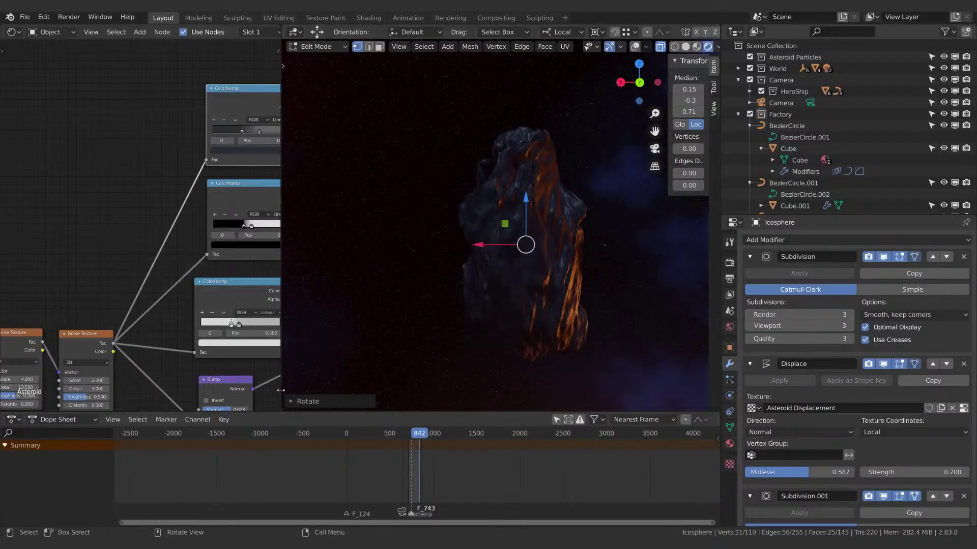
drag(282, 389, 385, 389)
shift+middle_drag(614, 246, 570, 220)
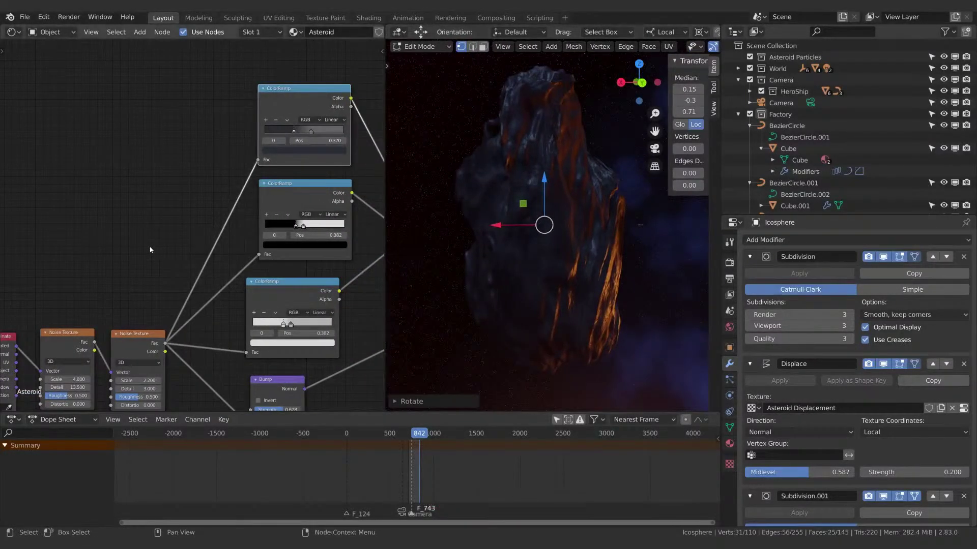
scroll(148, 236, down, 3)
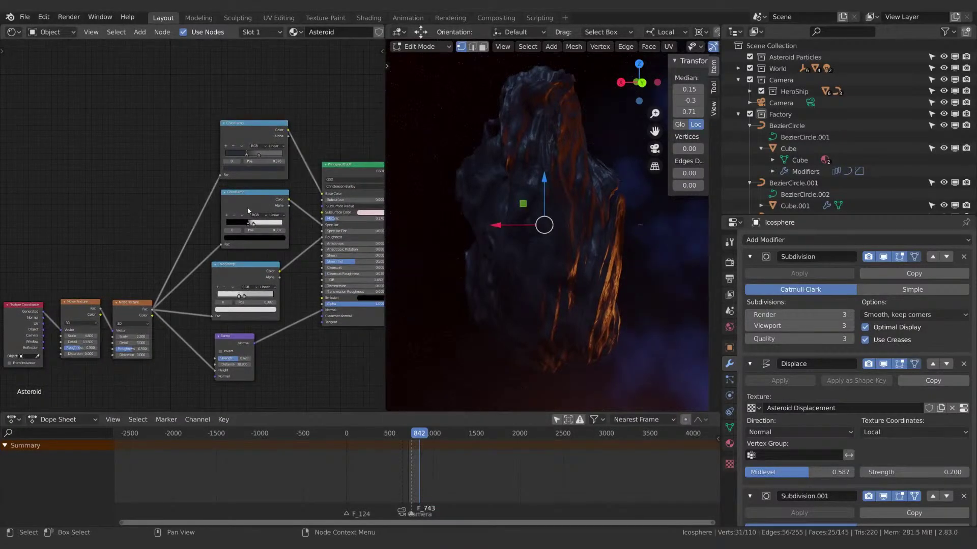
middle_drag(135, 212, 121, 187)
Rename the asteroid's material to Asteroid-Factory.
click(729, 444)
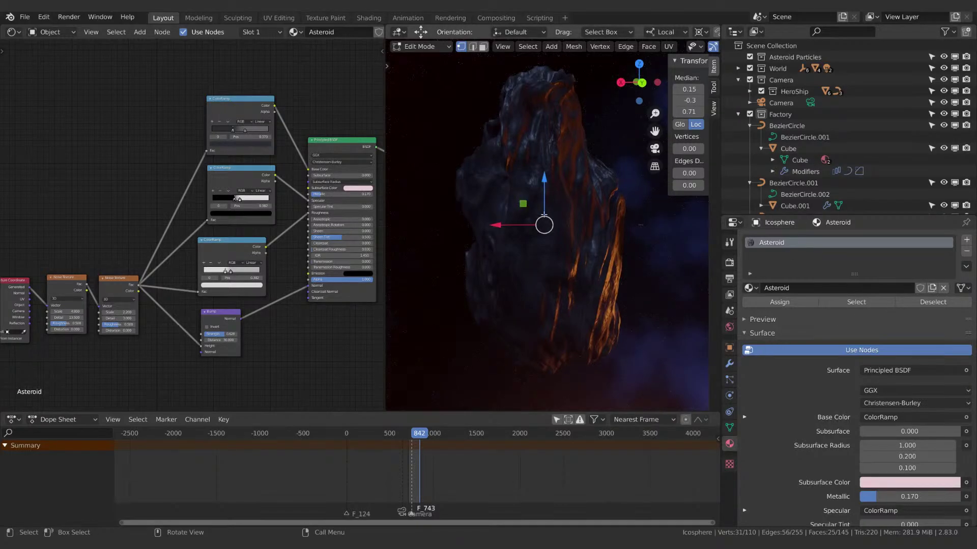
click(808, 288)
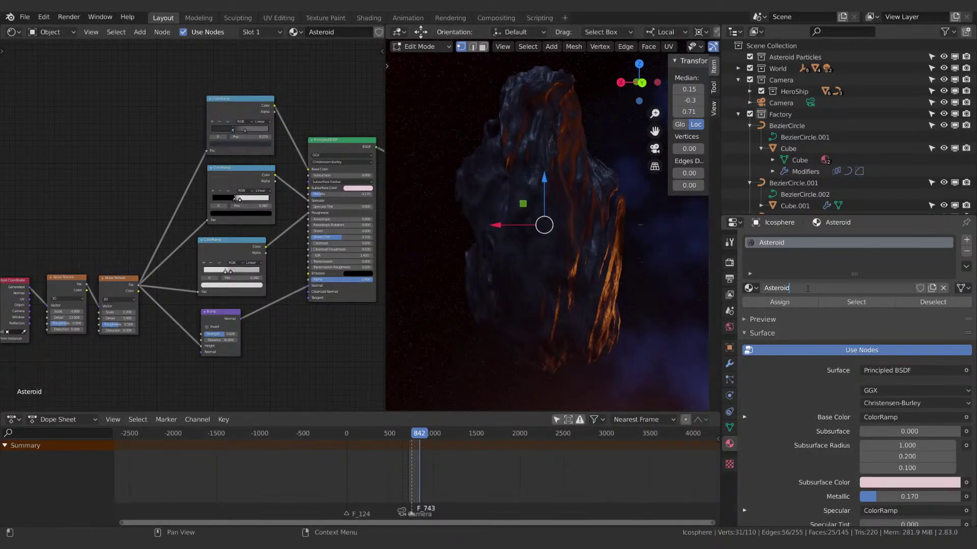
key(shift)
text(-)
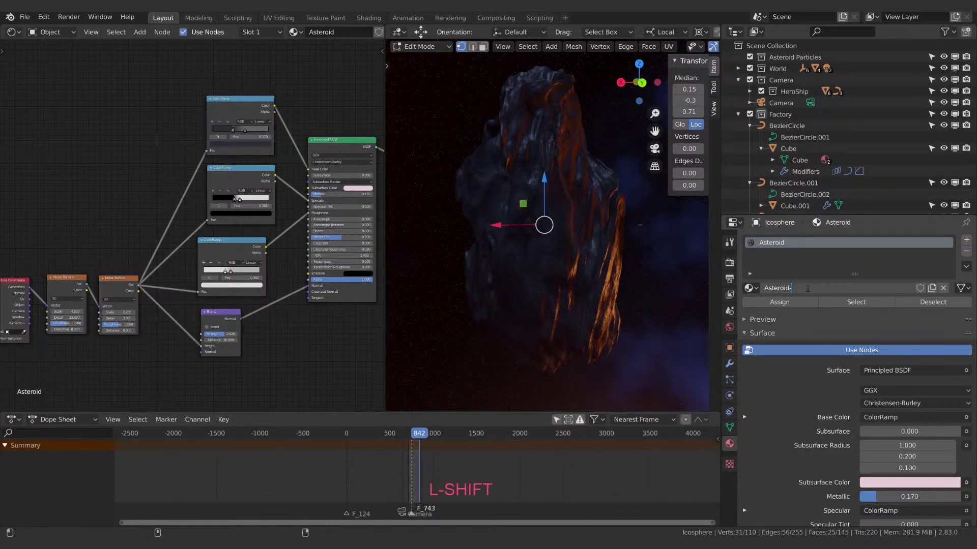
text(Factory)
key(Return)
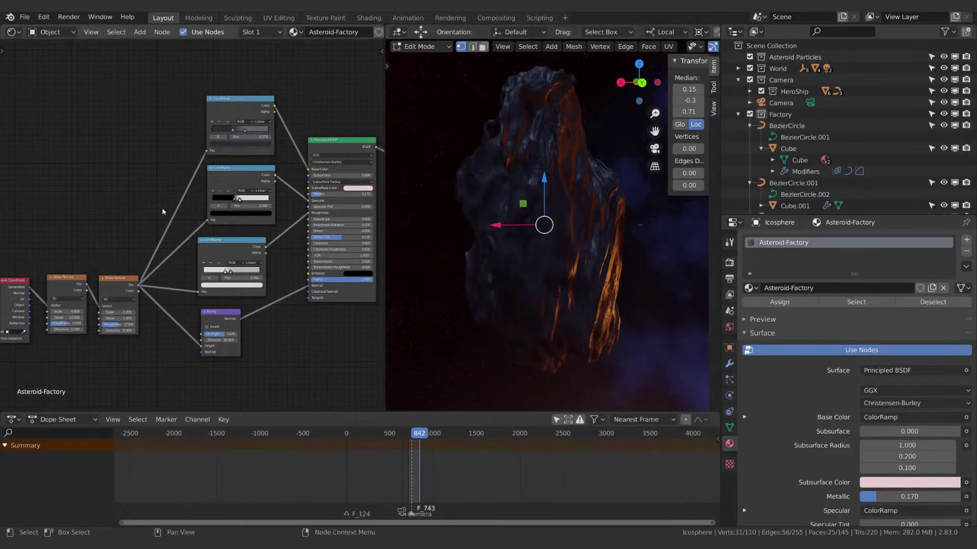
Raise the Bump node's distance, first to 123.1 and then to about 152, checking the rock surface up close and from afar.
middle_drag(106, 204, 74, 174)
scroll(75, 174, up, 2)
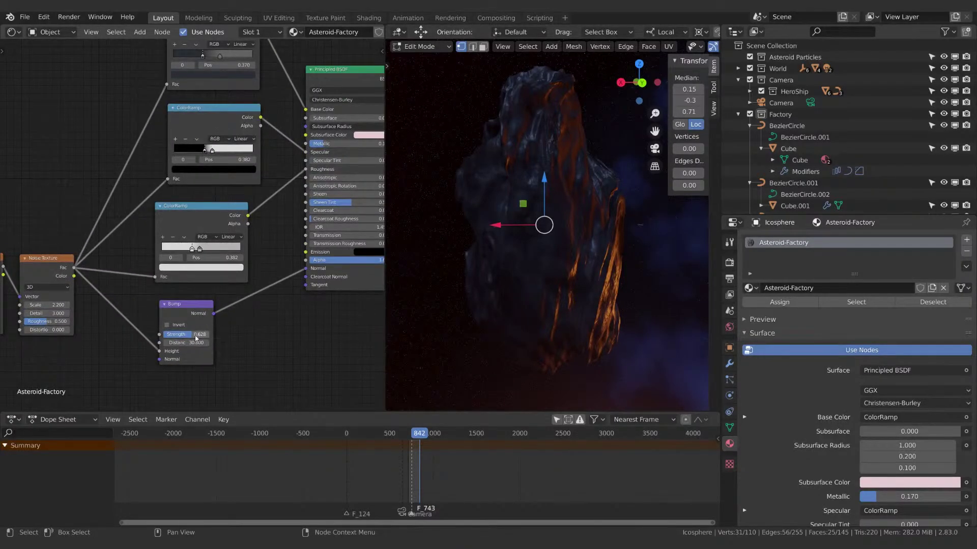
scroll(527, 277, up, 5)
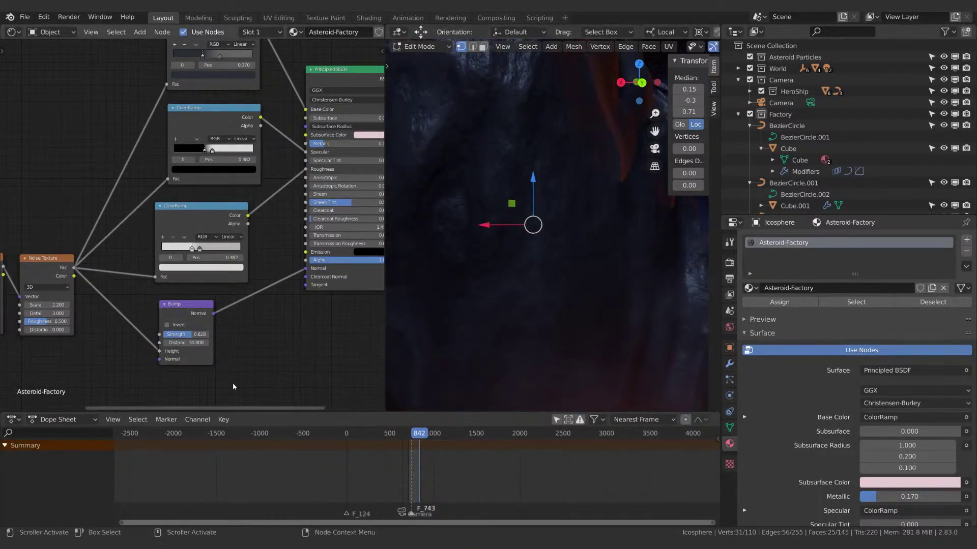
drag(187, 342, 234, 343)
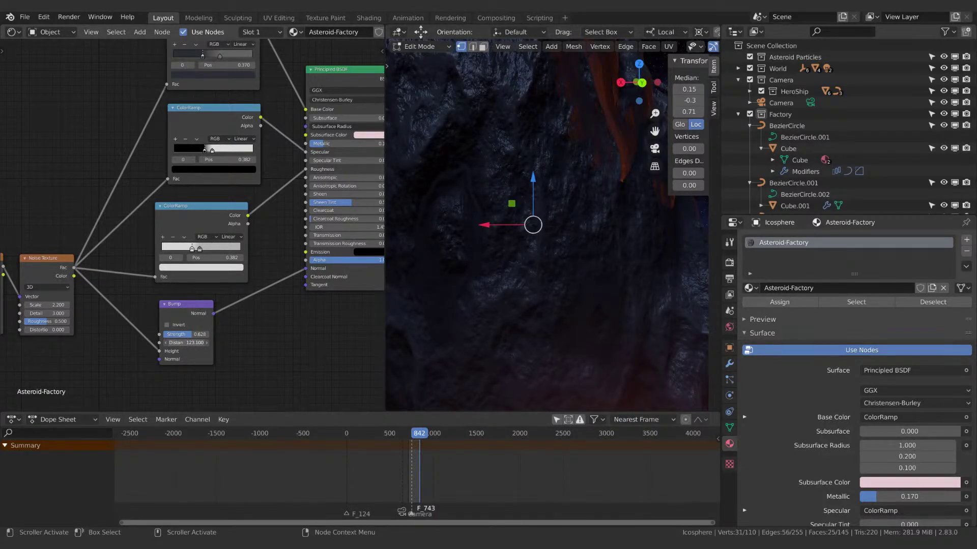
shift+middle_drag(501, 211, 507, 311)
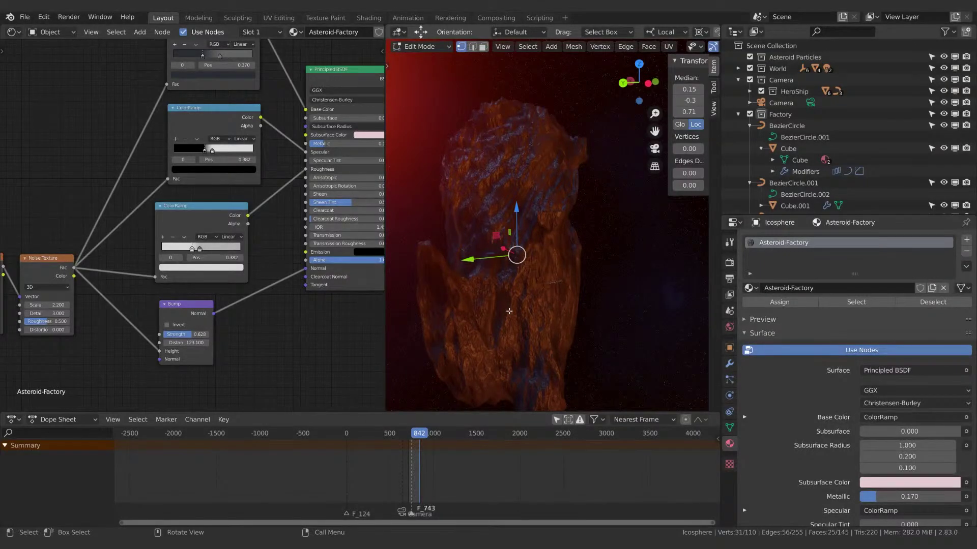
middle_drag(520, 303, 598, 292)
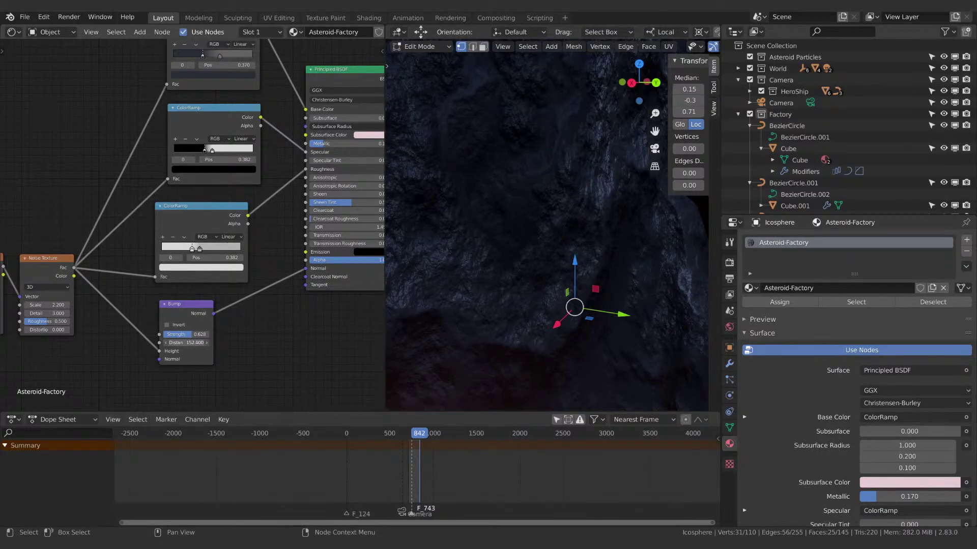
mouse_move(565, 343)
shift+middle_down()
mouse_move(576, 343)
mouse_move(566, 315)
mouse_move(565, 330)
shift+middle_up()
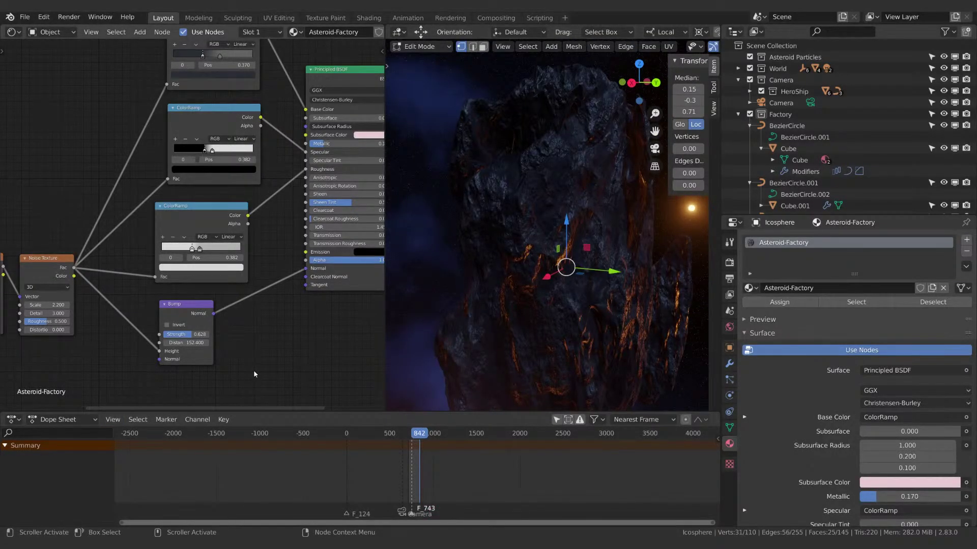
middle_drag(312, 338, 282, 368)
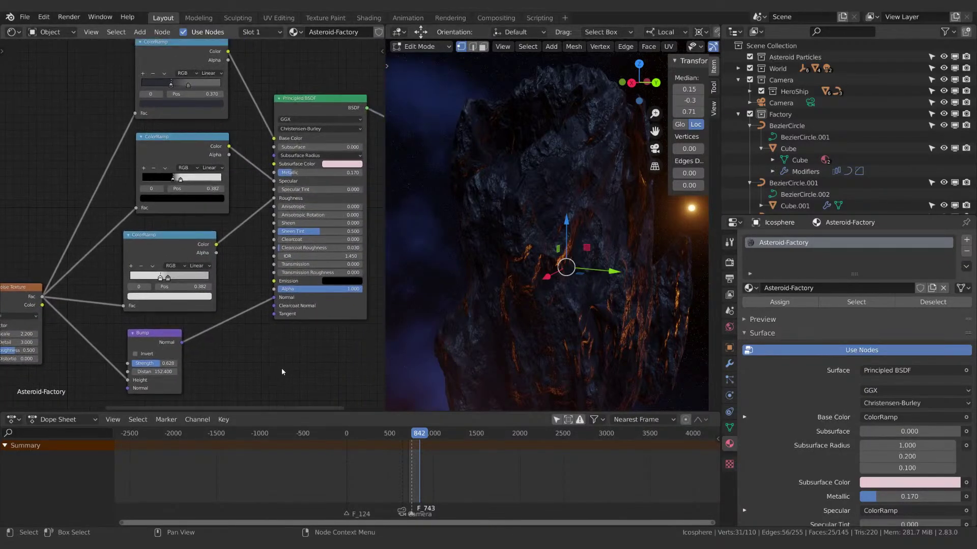
Move the Principled BSDF and Material Output nodes farther from the ColorRamp and Bump nodes to free space between them.
scroll(232, 264, down, 1)
scroll(228, 240, down, 3)
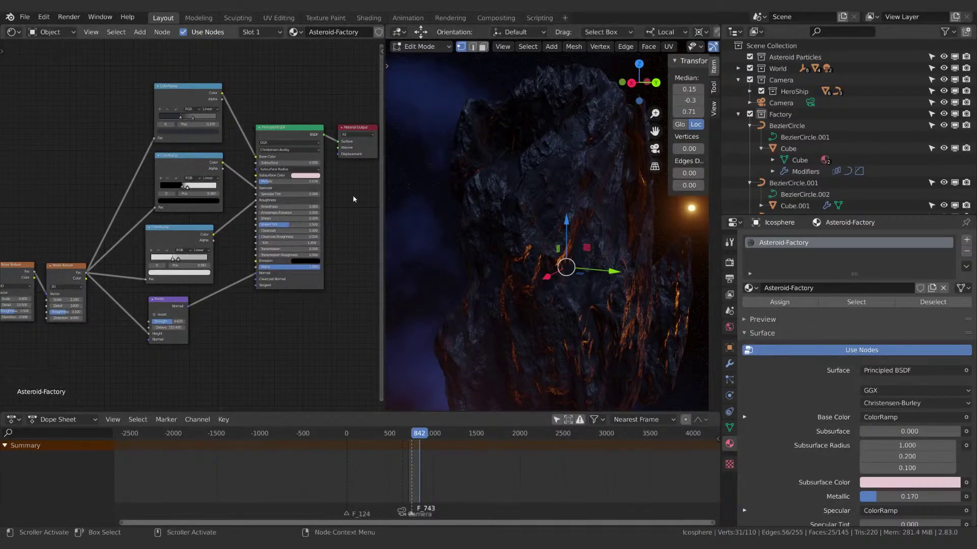
middle_drag(352, 194, 259, 204)
scroll(259, 204, down, 1)
click(168, 151)
shift+click(254, 155)
key(g)
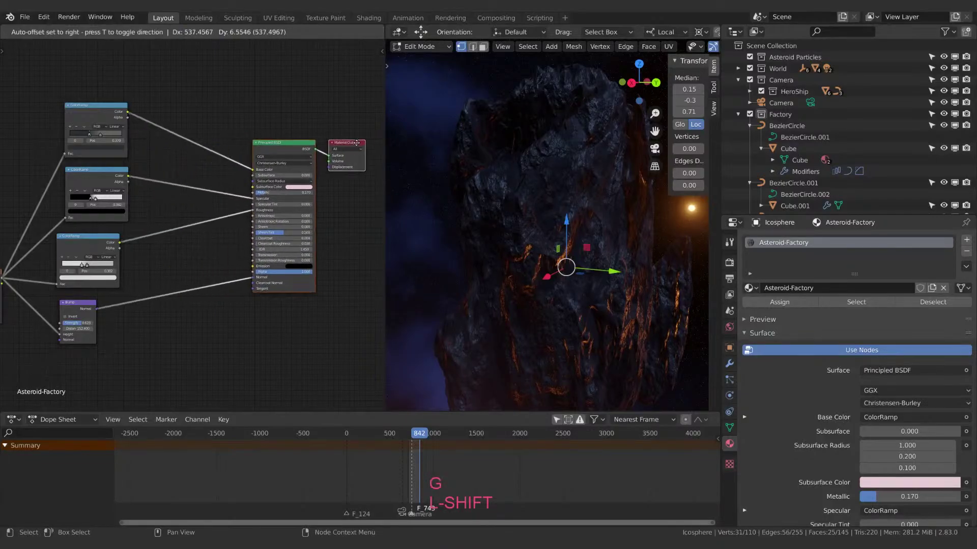
click(363, 152)
Add a Voronoi Texture node to the asteroid material and place it in the empty space below the Bump-to-Normal link.
middle_drag(221, 329, 232, 317)
key(shift+a)
click(232, 320)
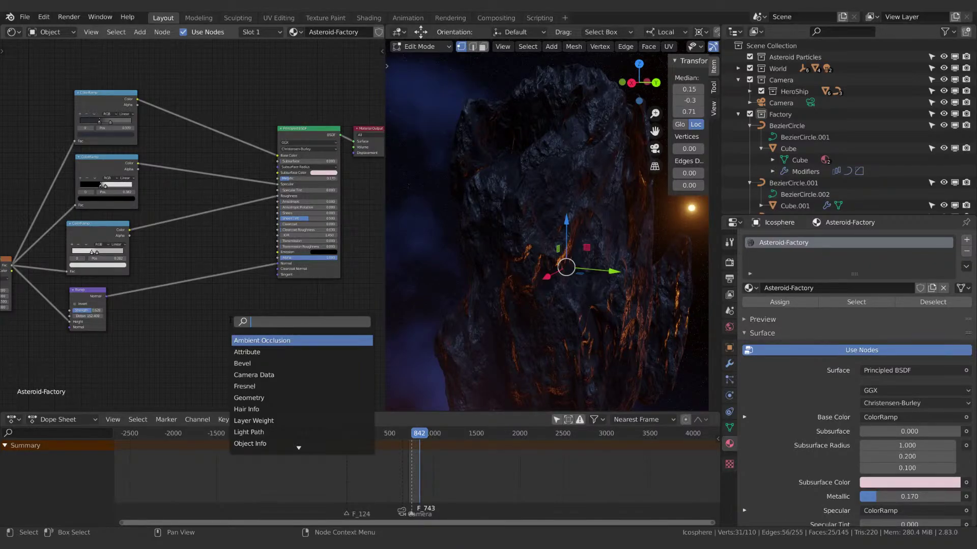
text(voro)
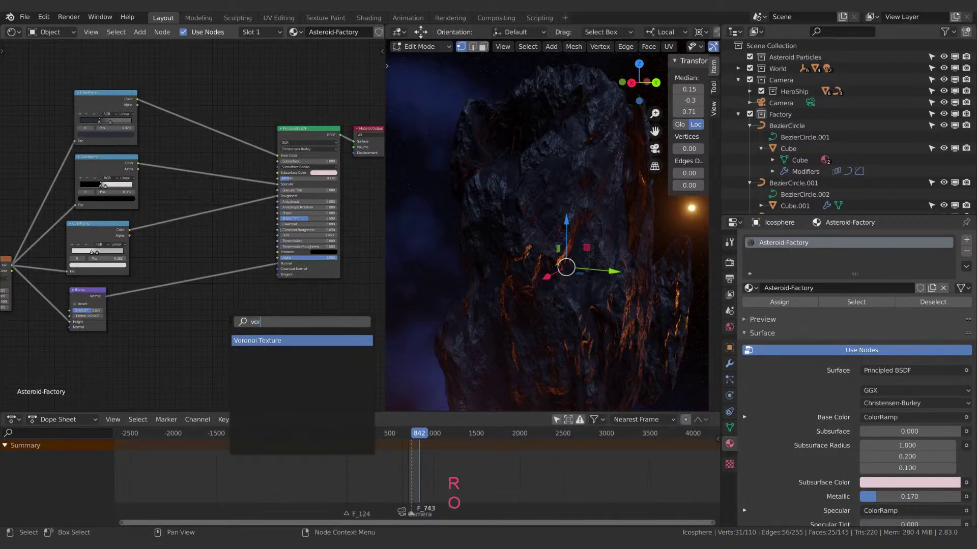
key(Return)
click(229, 320)
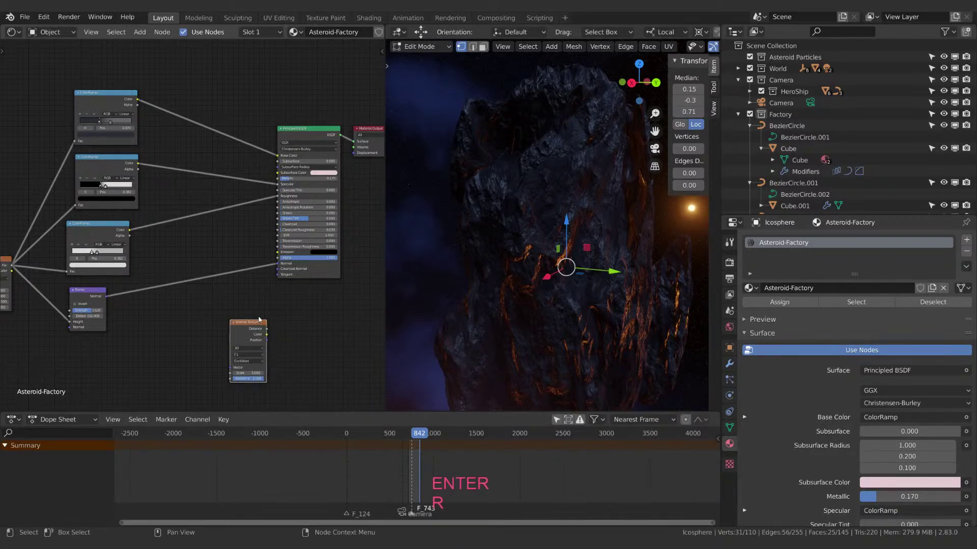
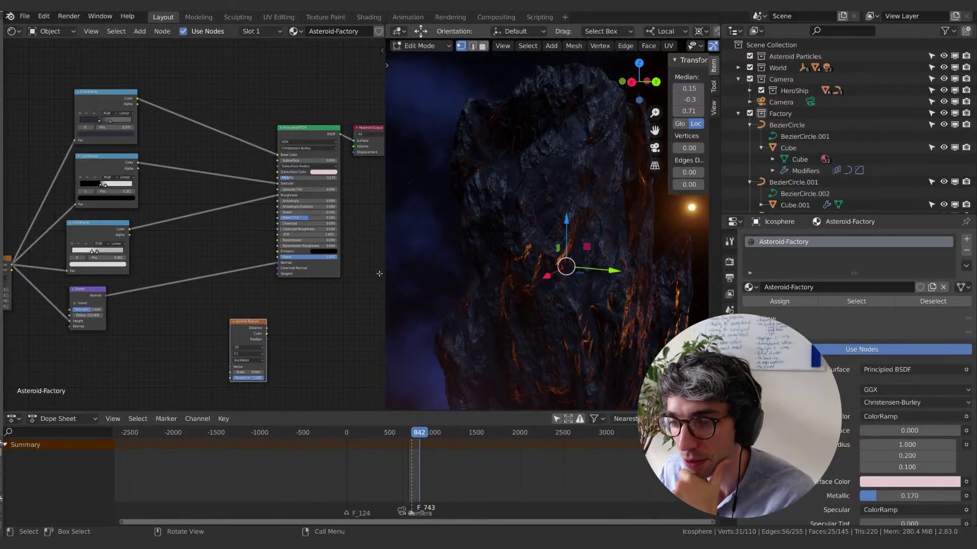
drag(238, 329, 203, 322)
middle_drag(257, 328, 268, 326)
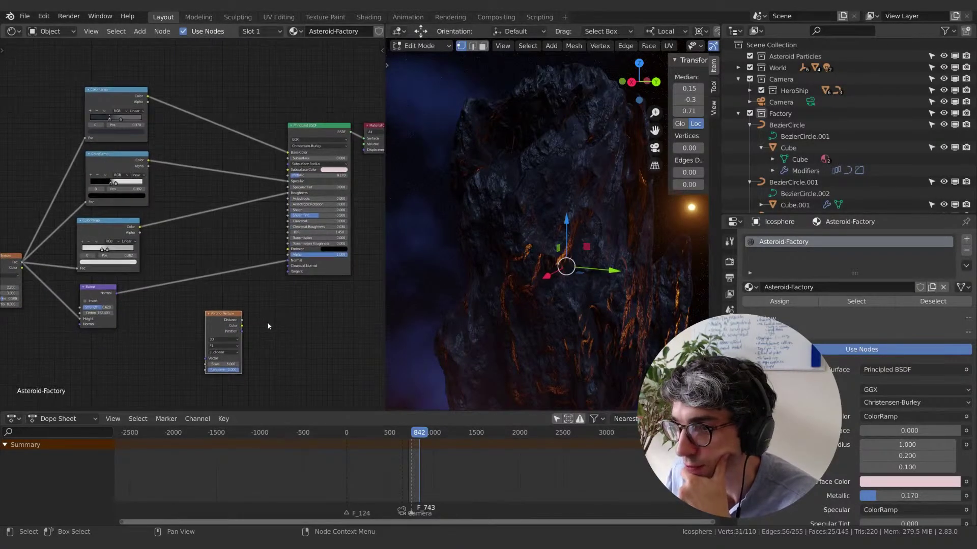
drag(234, 326, 217, 327)
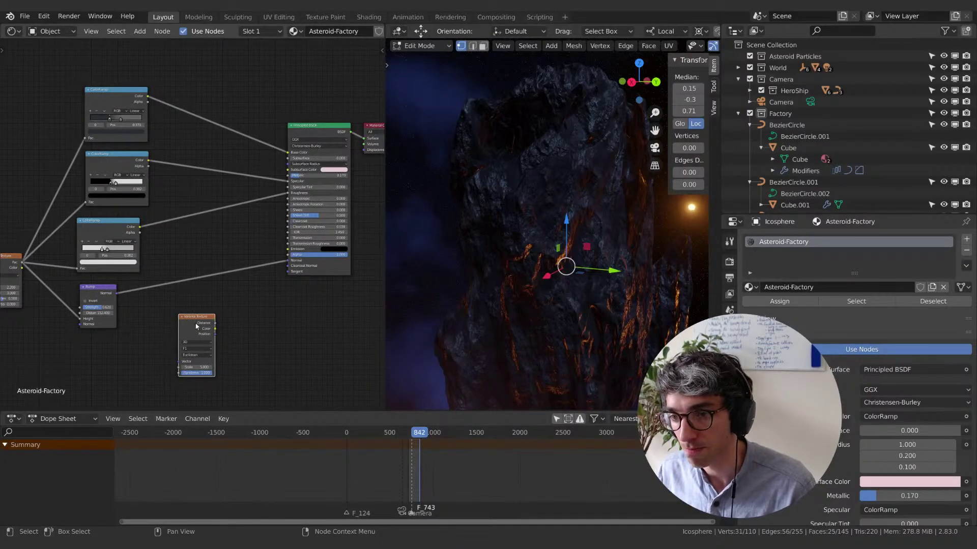
Duplicate the Voronoi Texture node and place the copy just before the original in the node chain.
key(shift)
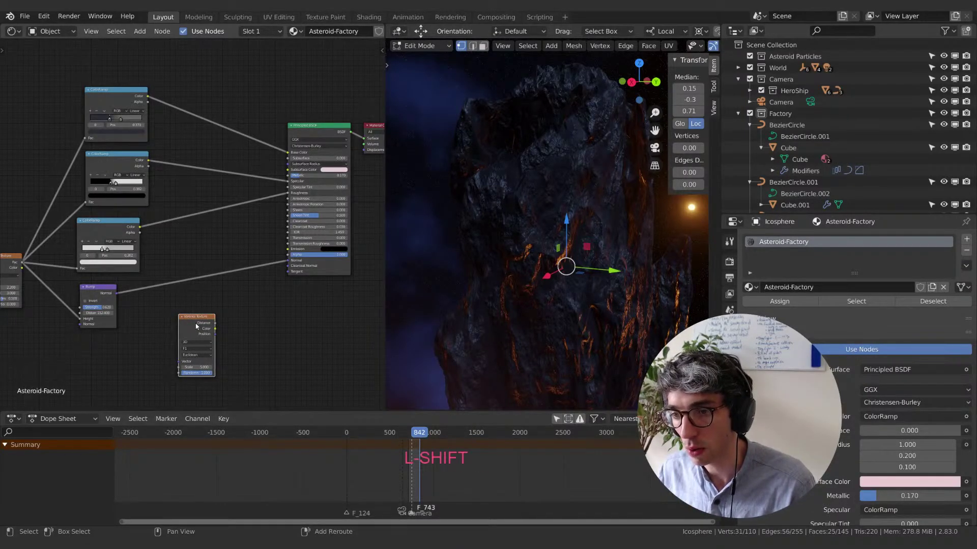
click(152, 346)
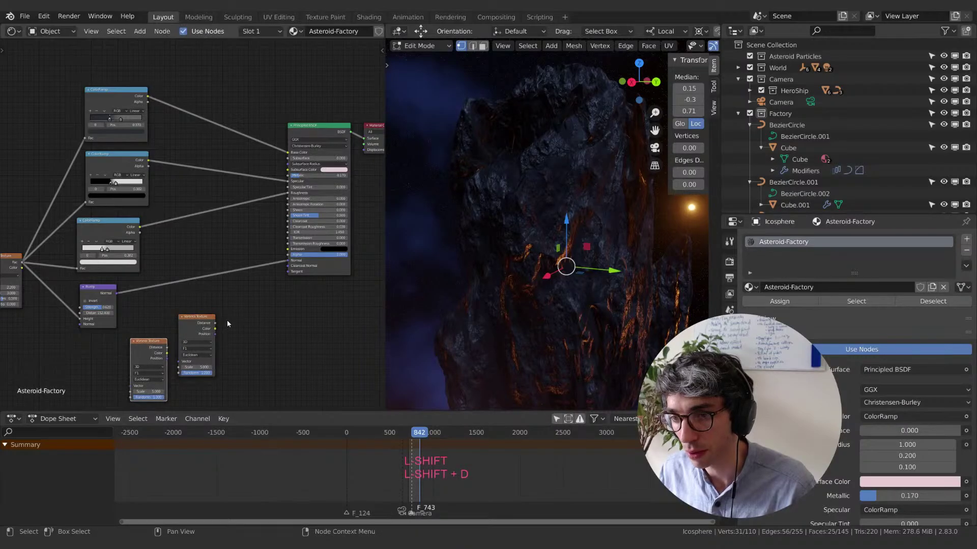
key(g)
click(178, 342)
middle_drag(178, 341, 212, 316)
drag(190, 317, 203, 312)
middle_drag(288, 315, 297, 315)
Duplicate the Texture Coordinate node, link its Object output to the first Voronoi's Vector and that Voronoi's Distance to the second's Vector.
middle_drag(77, 316, 154, 300)
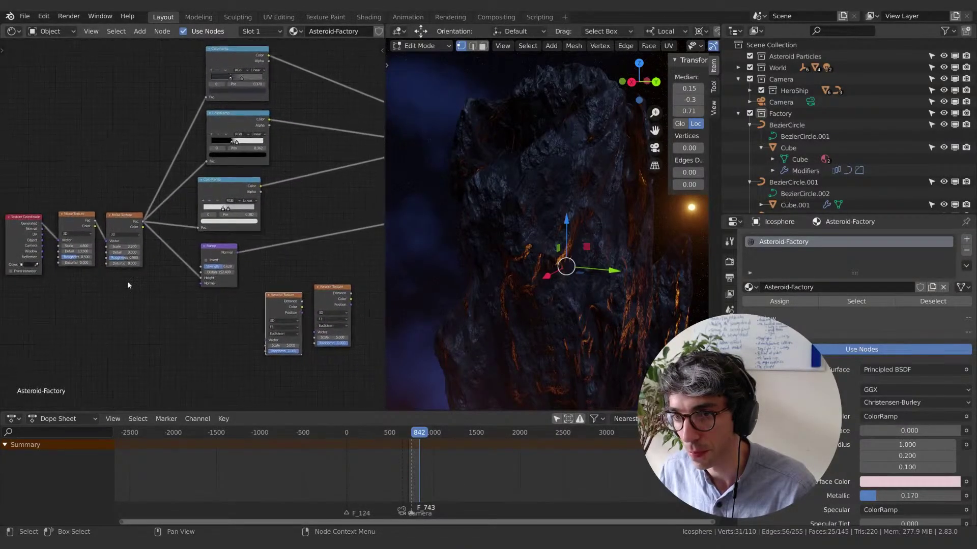
click(18, 231)
key(shift+d)
click(204, 321)
middle_drag(268, 327, 178, 327)
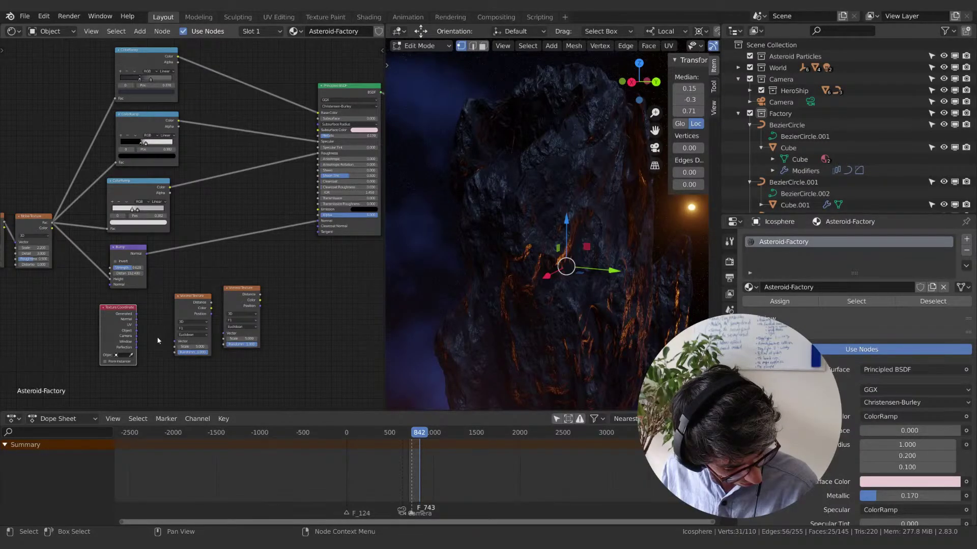
scroll(157, 337, up, 1)
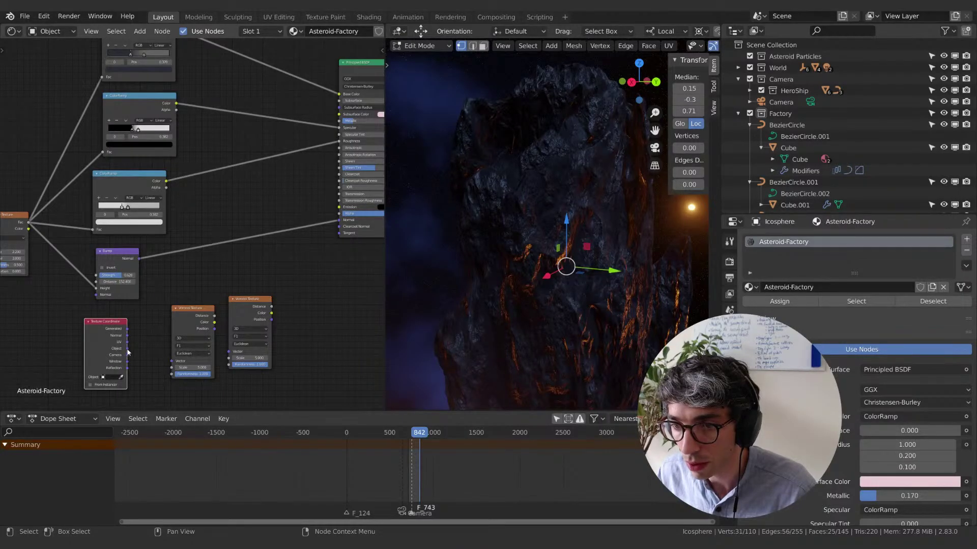
drag(128, 349, 172, 361)
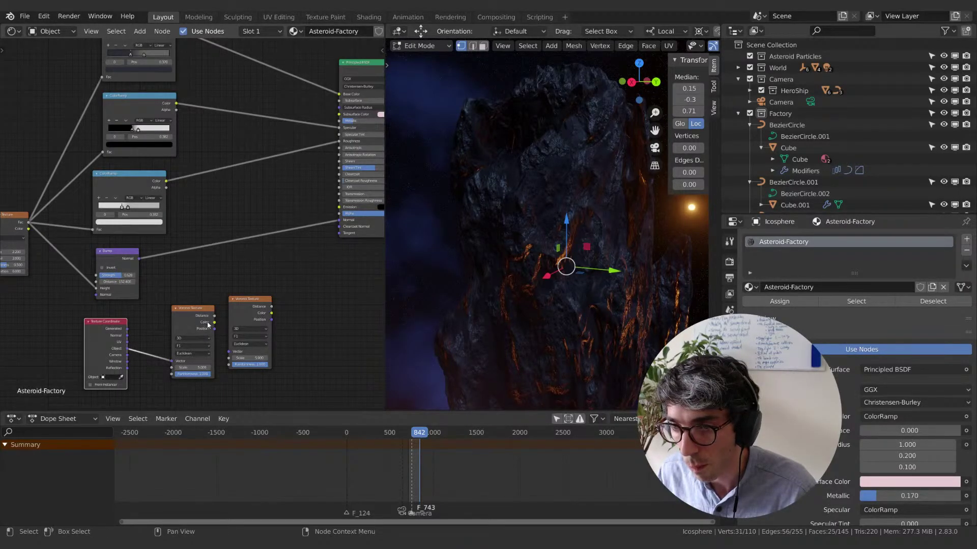
drag(214, 316, 229, 357)
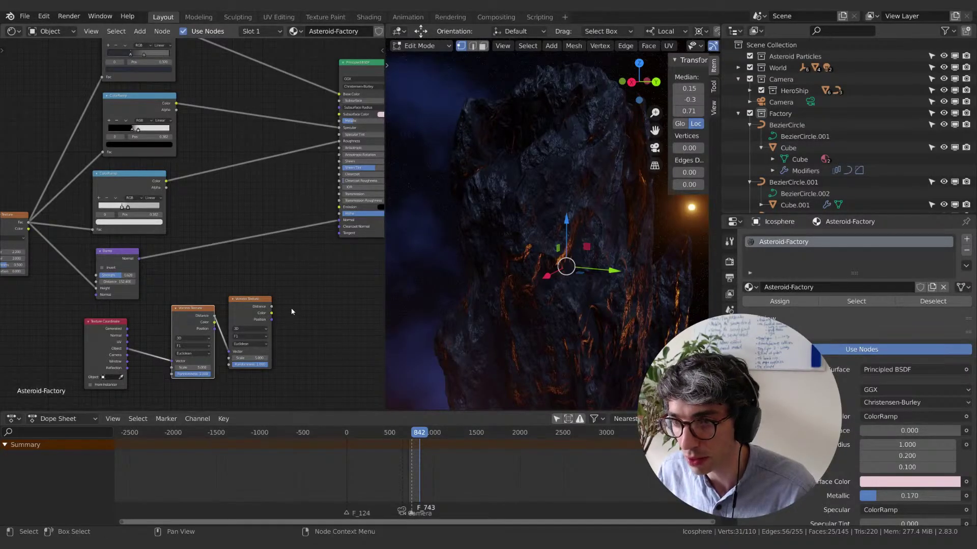
Add a ColorRamp after the second Voronoi Texture, driven by its Color output, and link the ramp's Color to the Principled BSDF's Emission.
middle_drag(291, 311, 252, 331)
key(shift+a)
text(co)
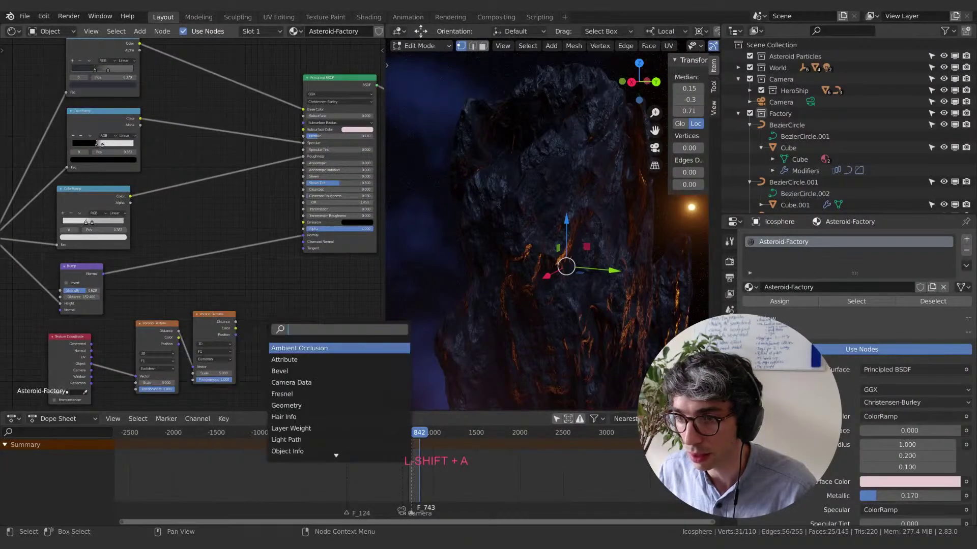
text(lo)
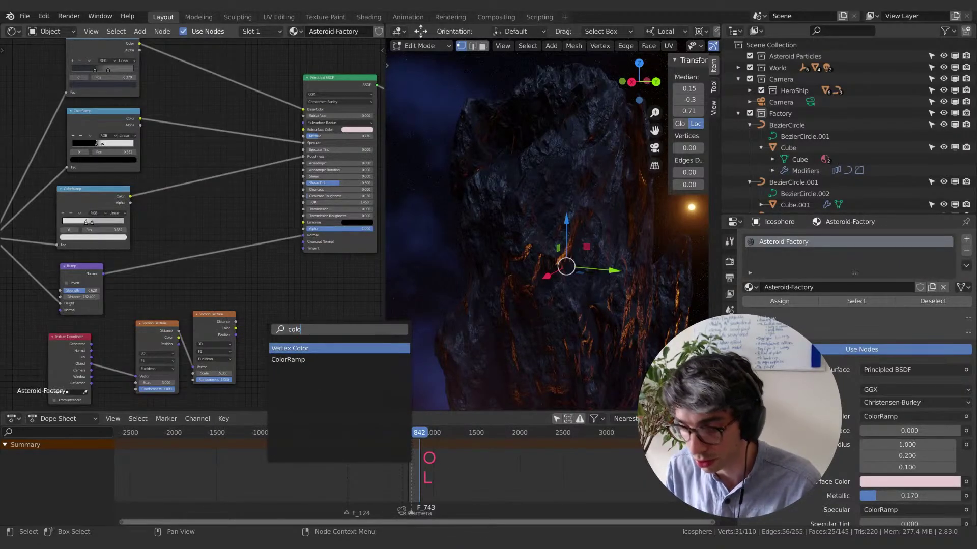
click(288, 360)
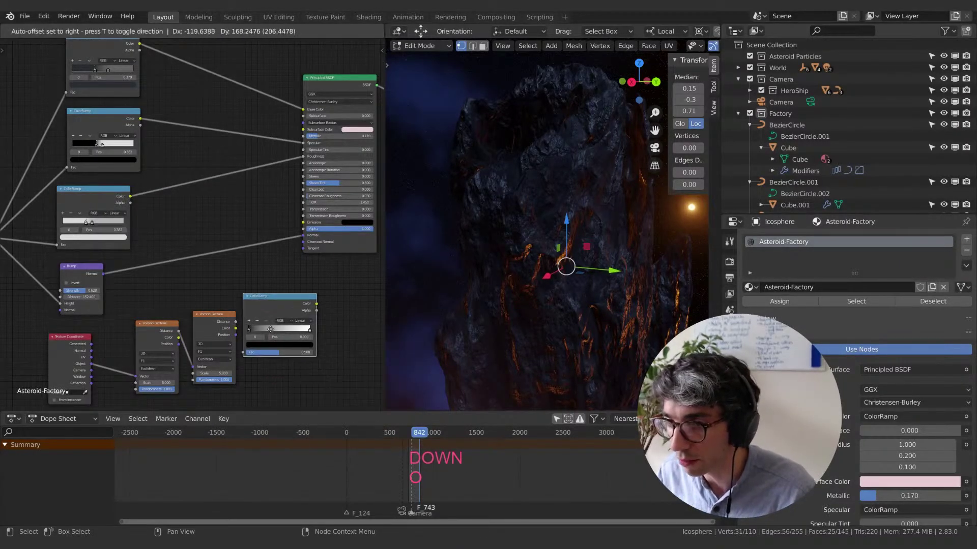
click(257, 336)
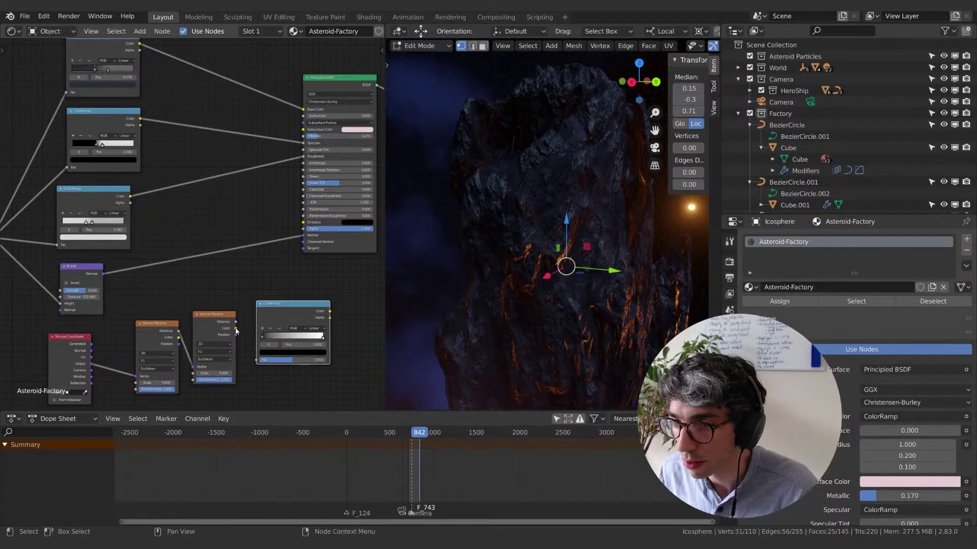
drag(236, 328, 256, 360)
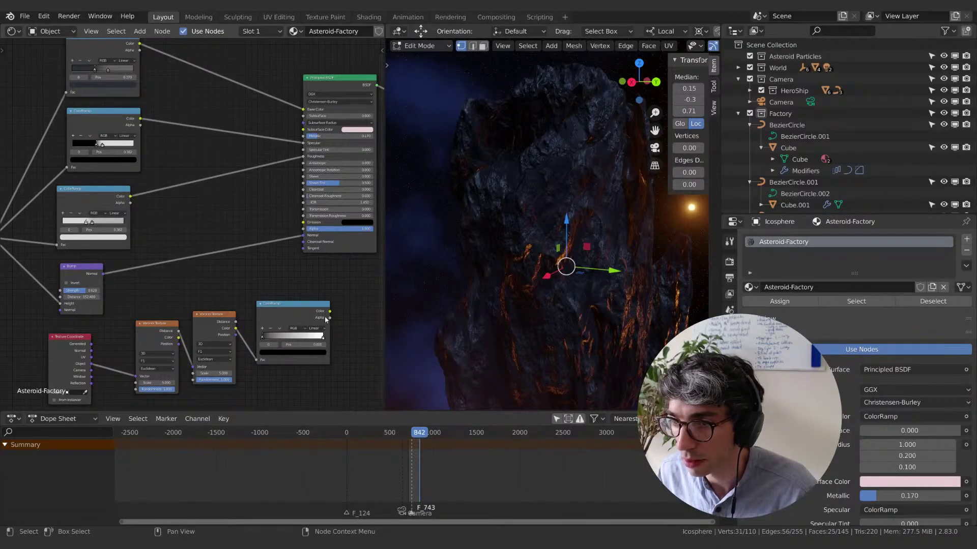
drag(331, 311, 304, 222)
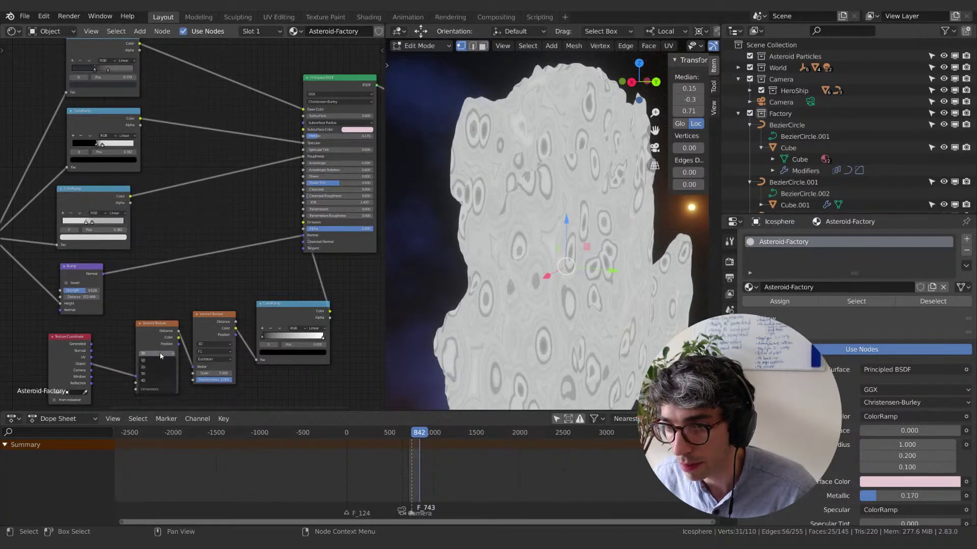
Set the first Voronoi Texture to the F2 feature with a randomness of 0.
click(159, 367)
click(158, 361)
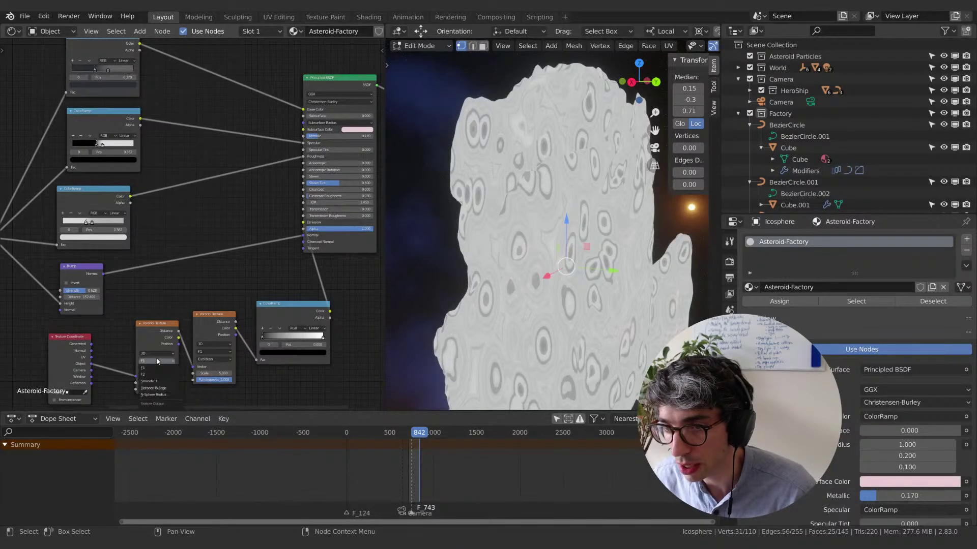
click(158, 375)
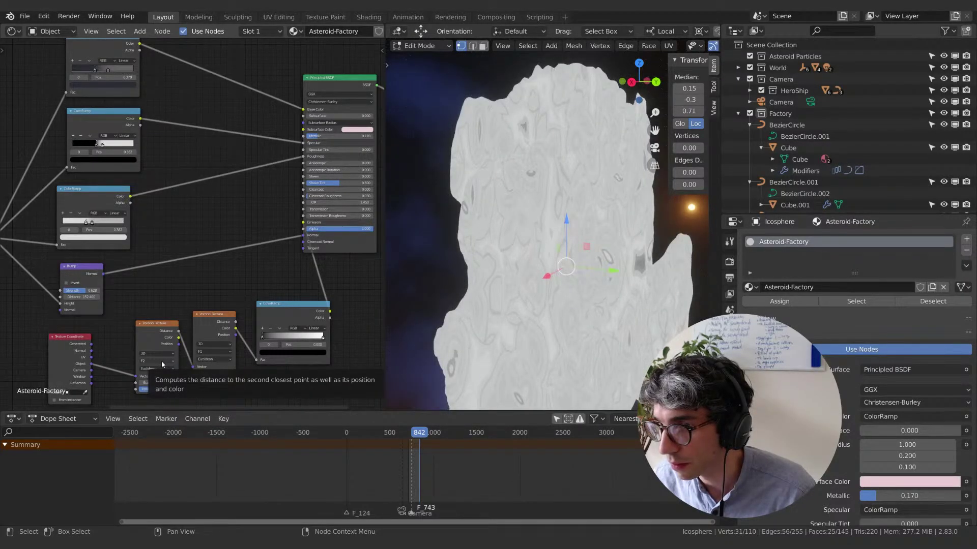
click(158, 389)
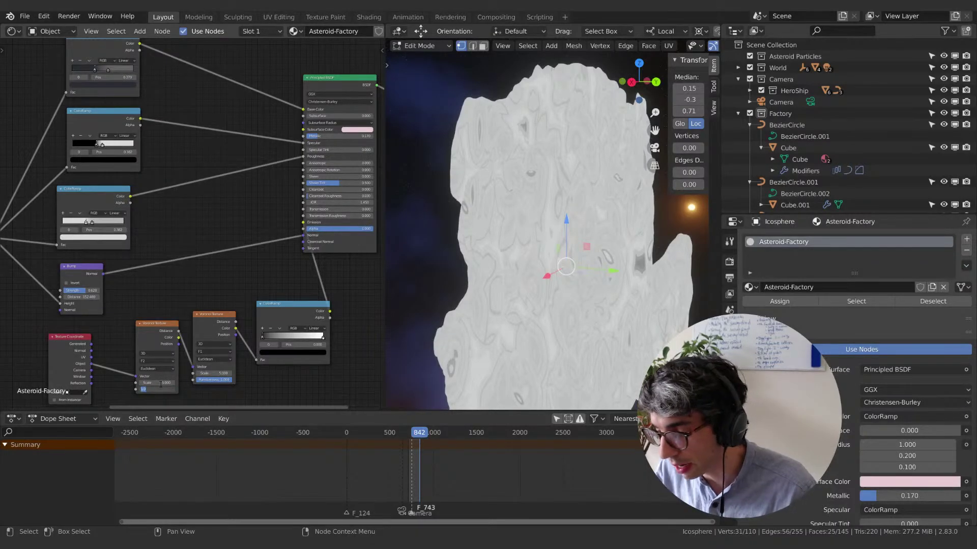
text(0)
key(Return)
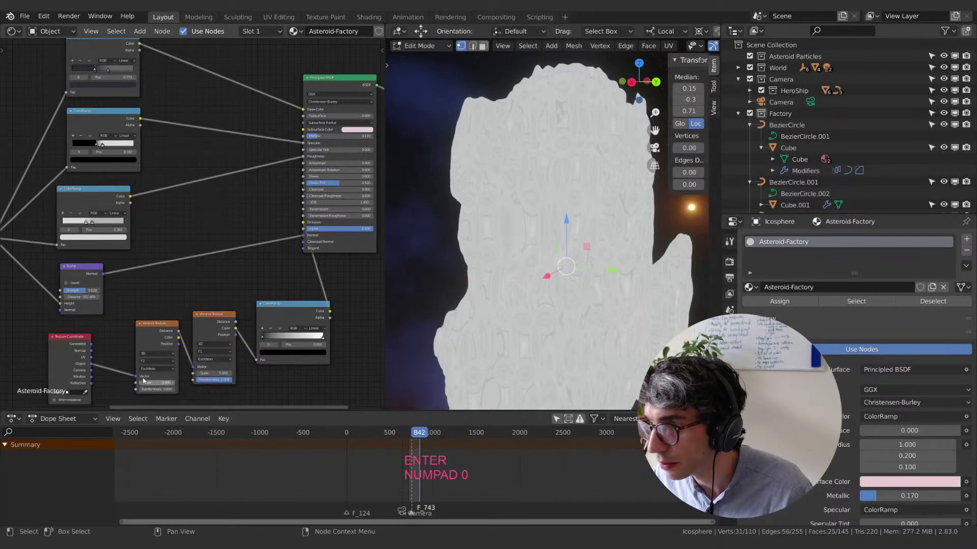
Lower the scale of both Voronoi Textures and switch the first one's distance metric to Manhattan.
drag(221, 380, 252, 373)
mouse_move(157, 383)
mouse_down()
mouse_move(185, 383)
mouse_move(138, 383)
mouse_up()
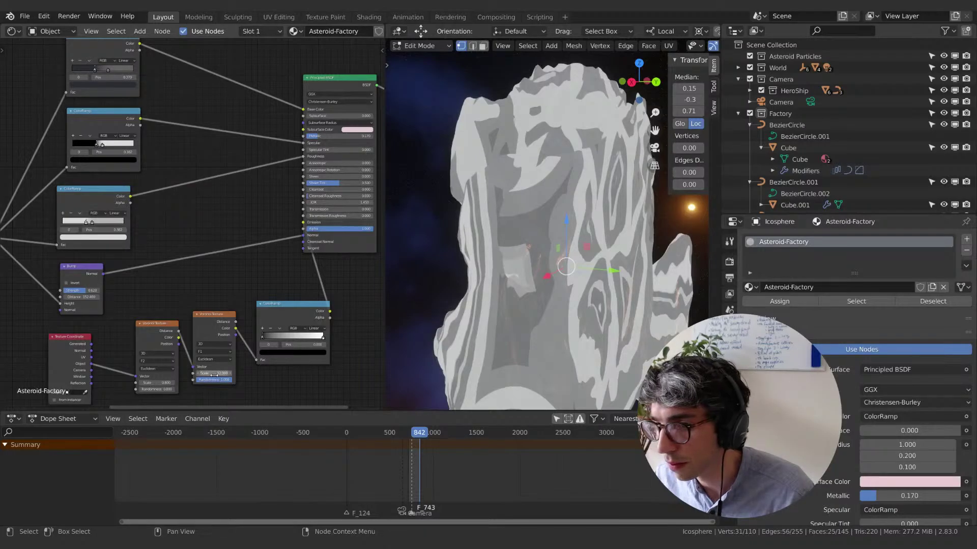
drag(213, 373, 159, 373)
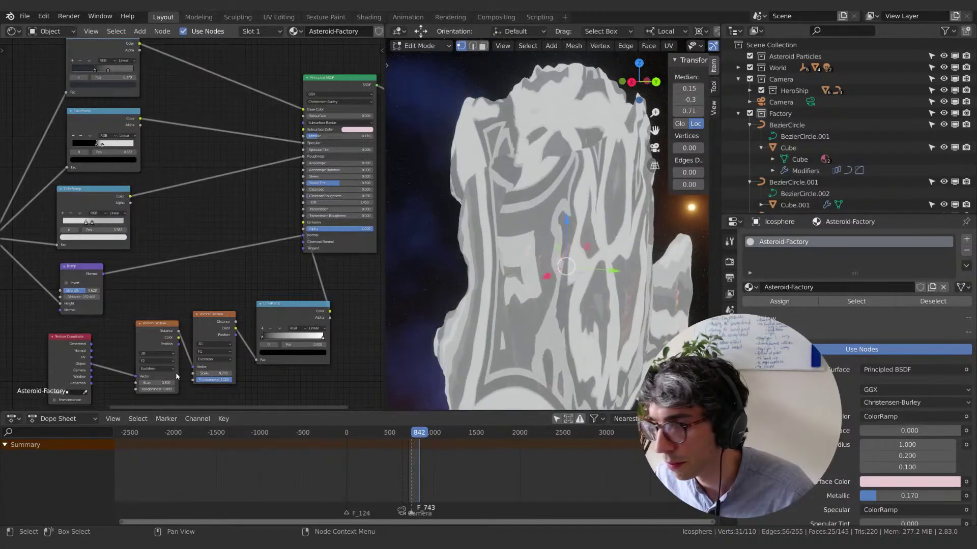
click(158, 370)
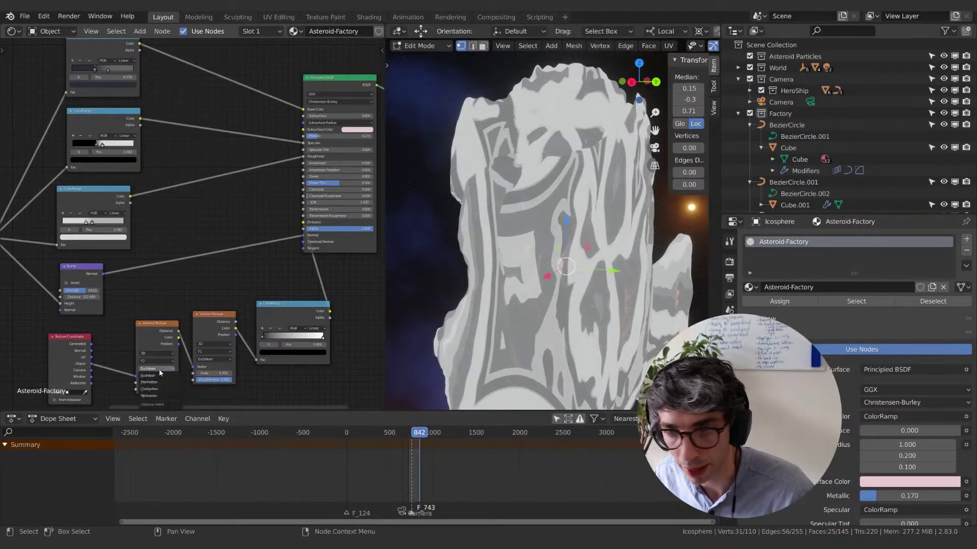
click(159, 382)
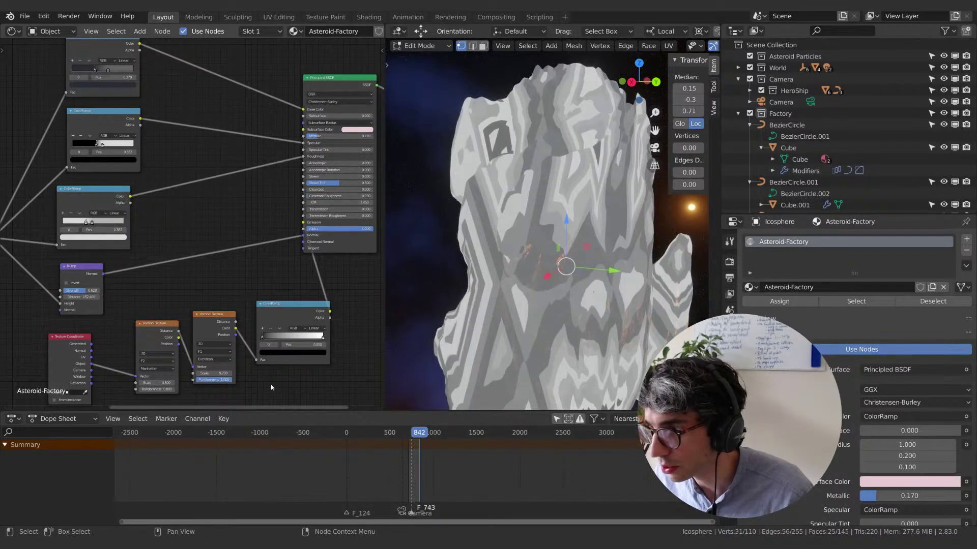
Bring the new ColorRamp's black and white stops close together near the white end for a high-contrast emission pattern.
drag(262, 339, 308, 339)
mouse_move(508, 315)
middle_down()
mouse_move(575, 320)
mouse_move(490, 324)
mouse_move(524, 323)
middle_up()
scroll(558, 322, up, 5)
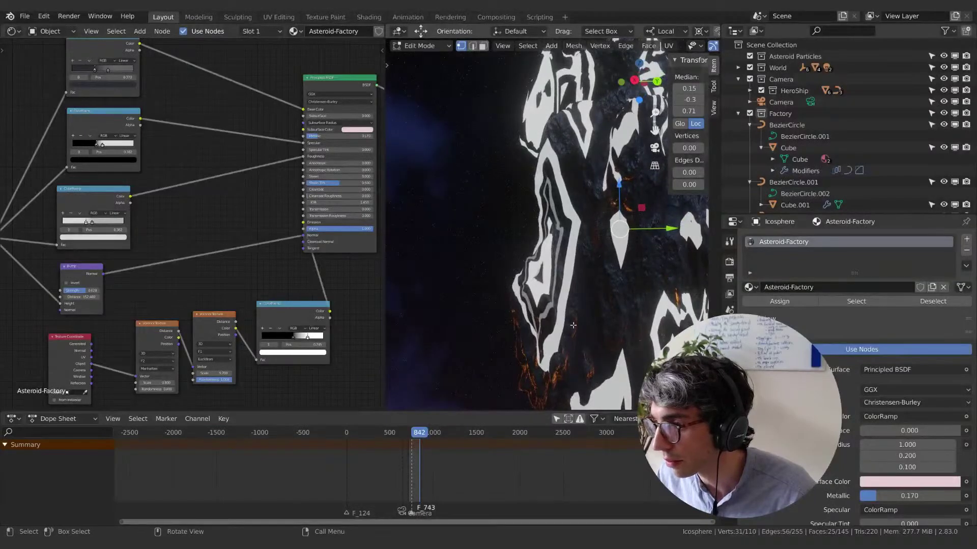
Try a higher scale on the first Voronoi Texture, reduce it again and check the pattern across the asteroid.
scroll(555, 324, down, 5)
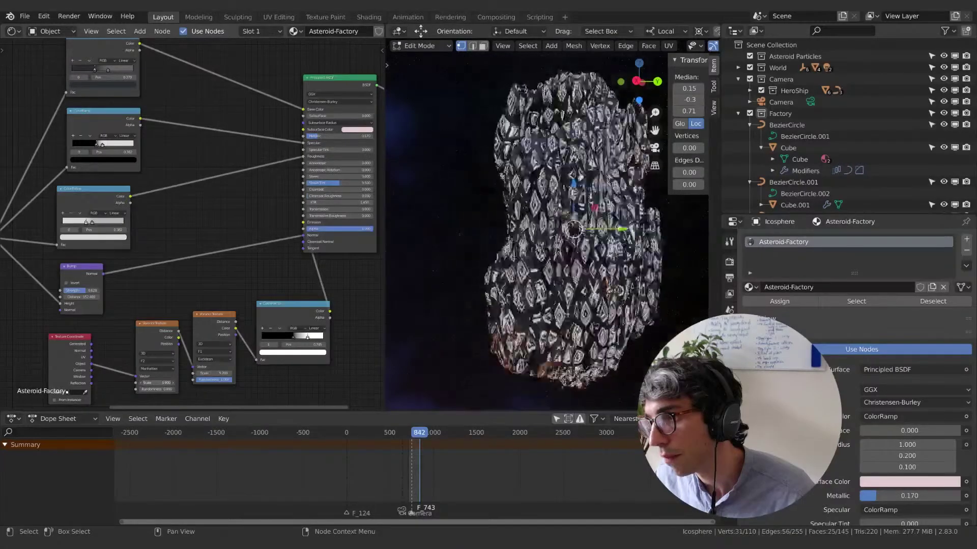
mouse_move(157, 382)
mouse_down()
mouse_move(130, 382)
mouse_move(140, 383)
mouse_up()
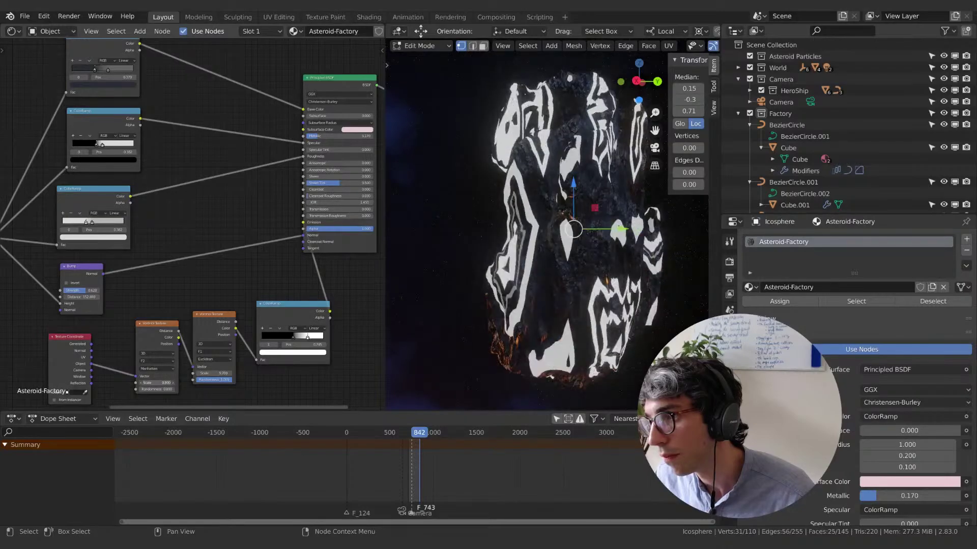
middle_drag(524, 295, 553, 323)
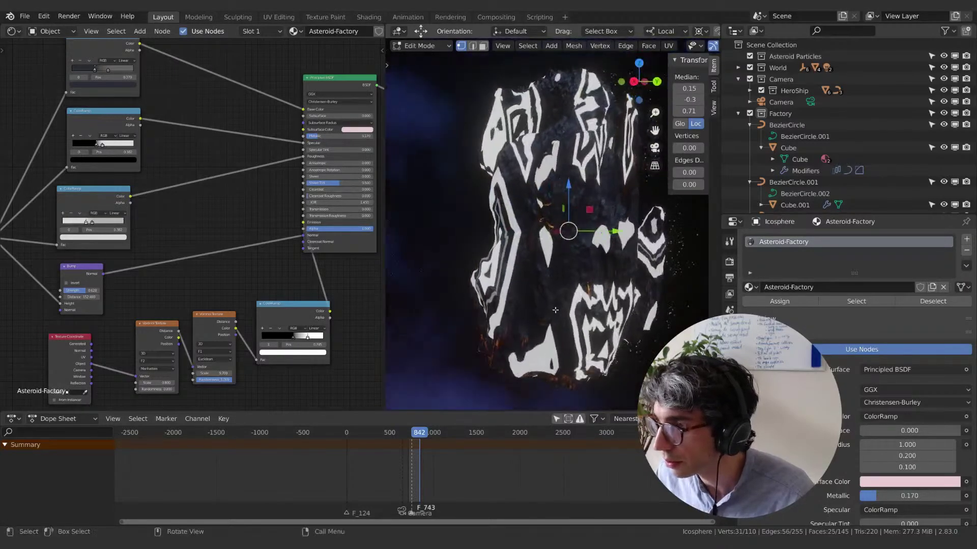
scroll(553, 323, up, 2)
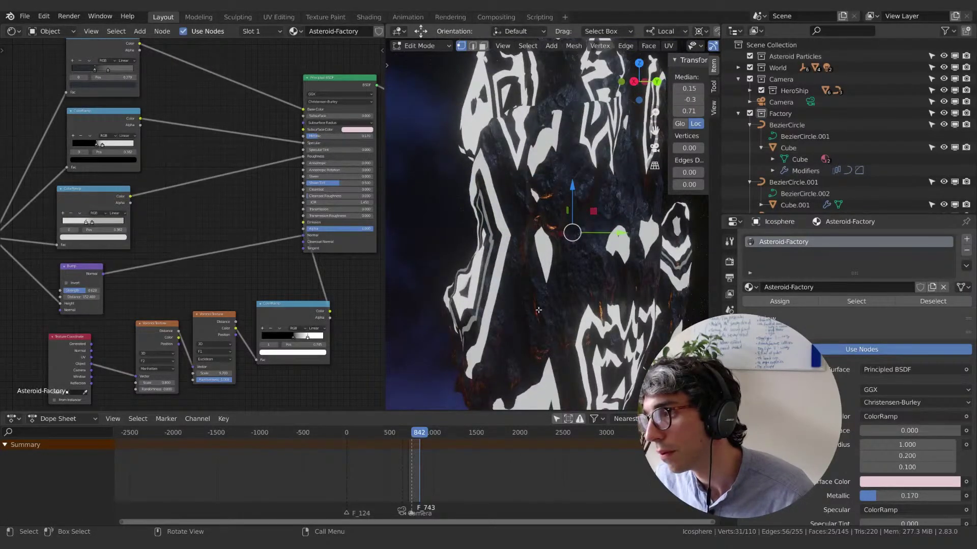
Link the Color output of the ColorRamp that drives Roughness to the Principled BSDF's Emission, replacing the Voronoi ramp's link.
middle_drag(180, 231, 112, 201)
drag(114, 201, 287, 224)
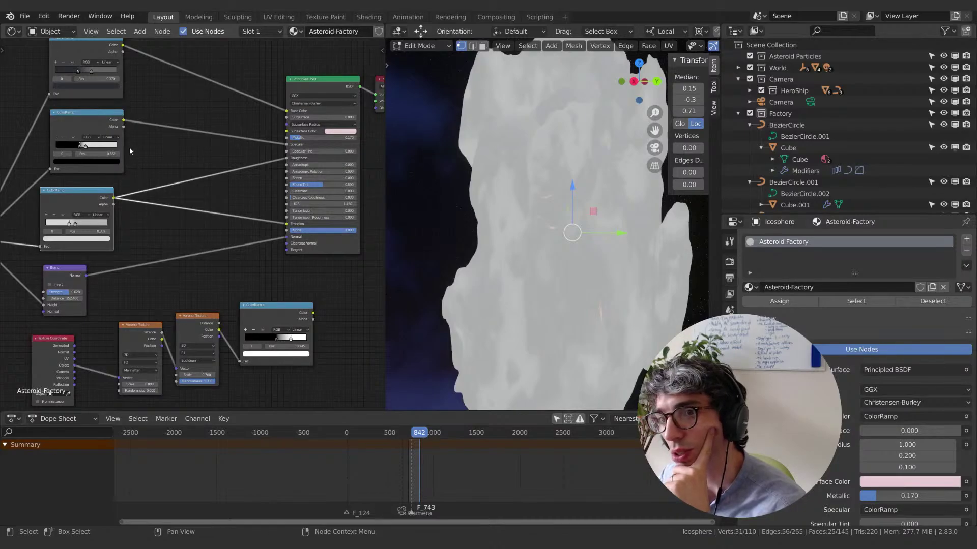
Drive the ColorRamp beside the Voronoi Textures from the texture node feeding the other ramps, and link its Color to the Principled BSDF's Emission.
middle_drag(156, 292, 181, 274)
ctrl+scroll(30, 234, left, 3)
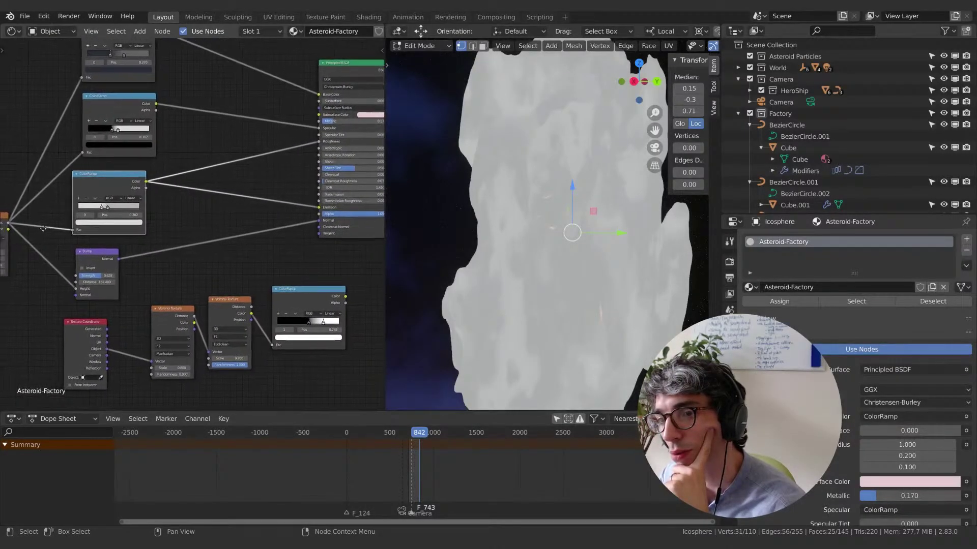
drag(9, 225, 321, 207)
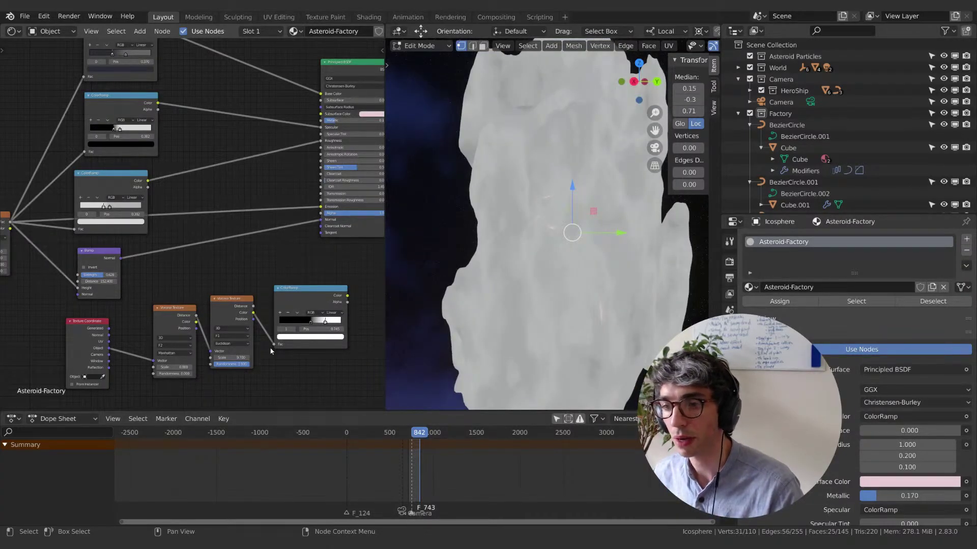
drag(274, 347, 214, 305)
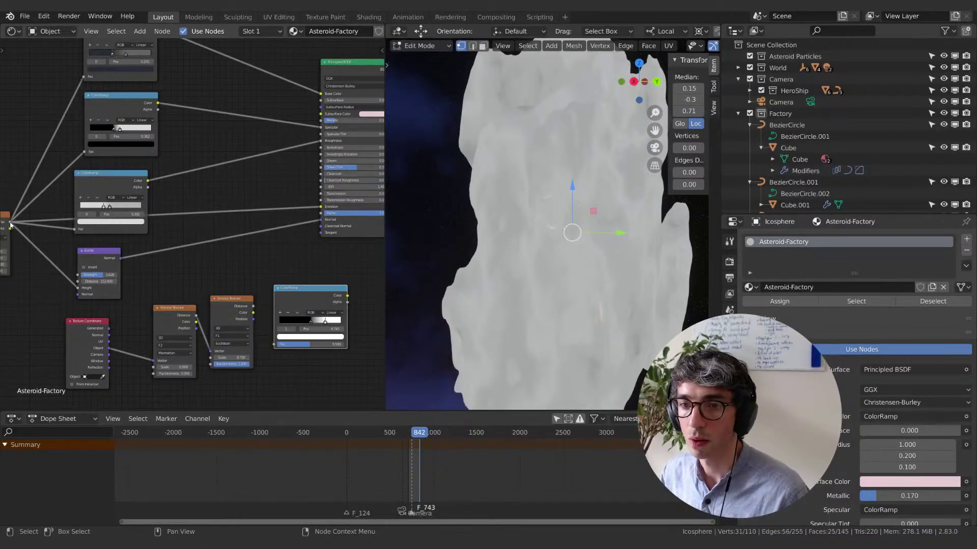
drag(10, 224, 274, 344)
drag(348, 296, 321, 213)
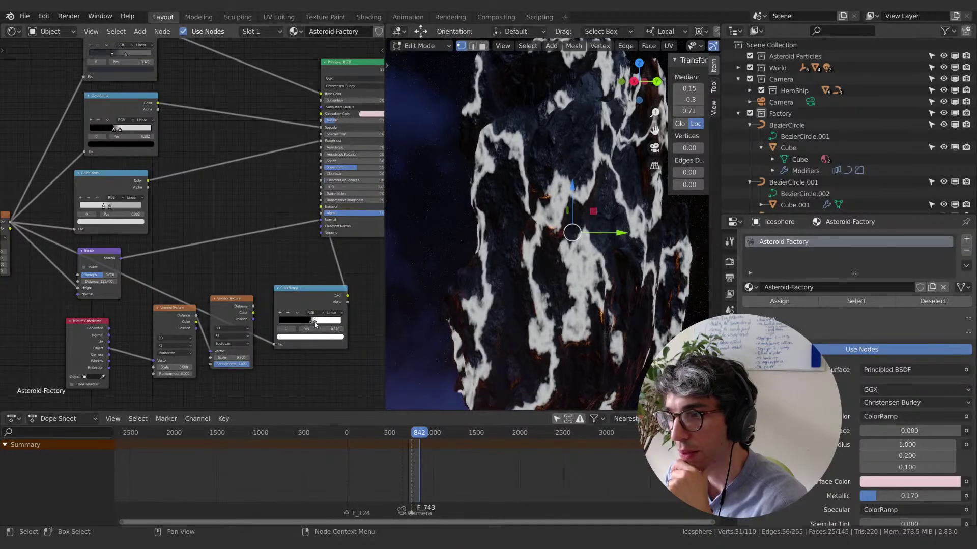
Rearrange the emission ColorRamp's stops into a sharp white-to-black transition at about 0.4, with white at the start, and check the asteroid.
drag(311, 322, 316, 325)
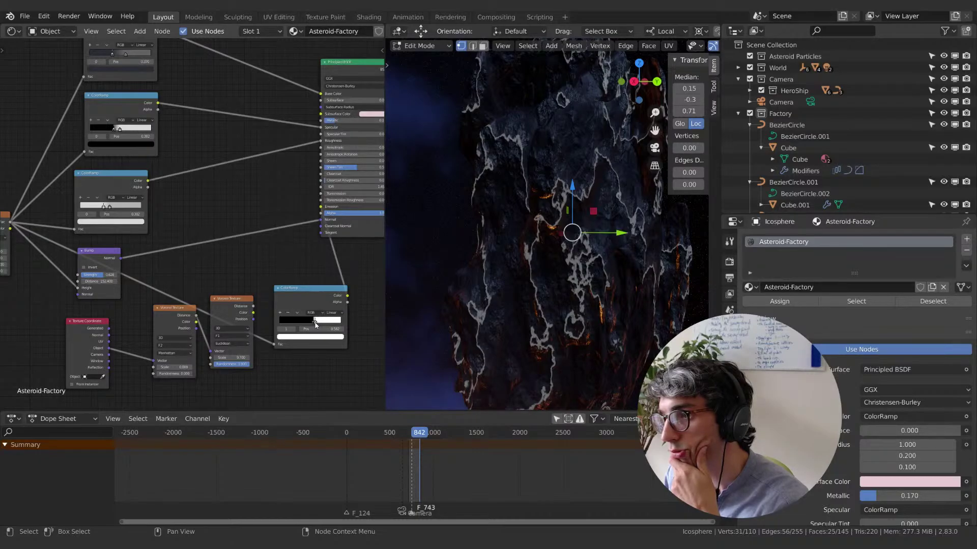
drag(316, 324, 254, 319)
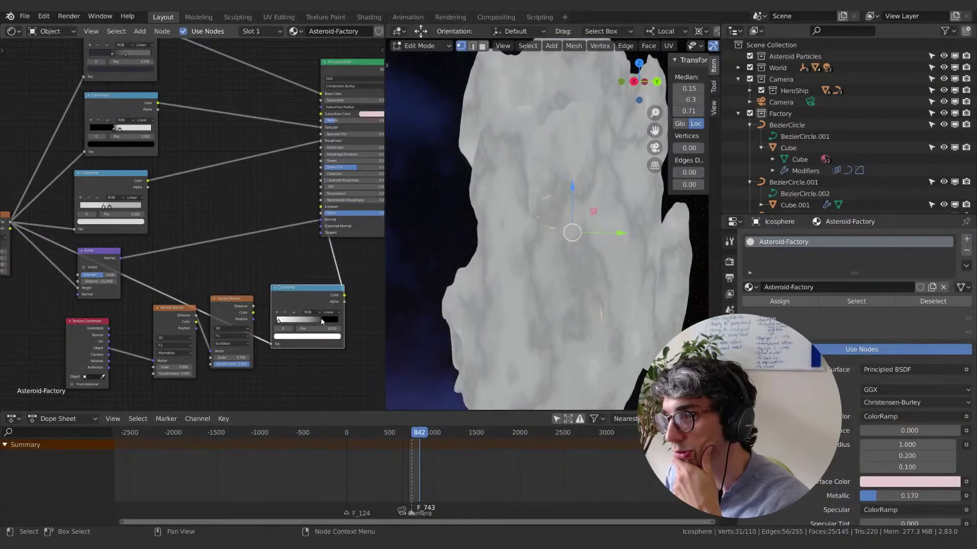
drag(322, 322, 301, 324)
click(300, 324)
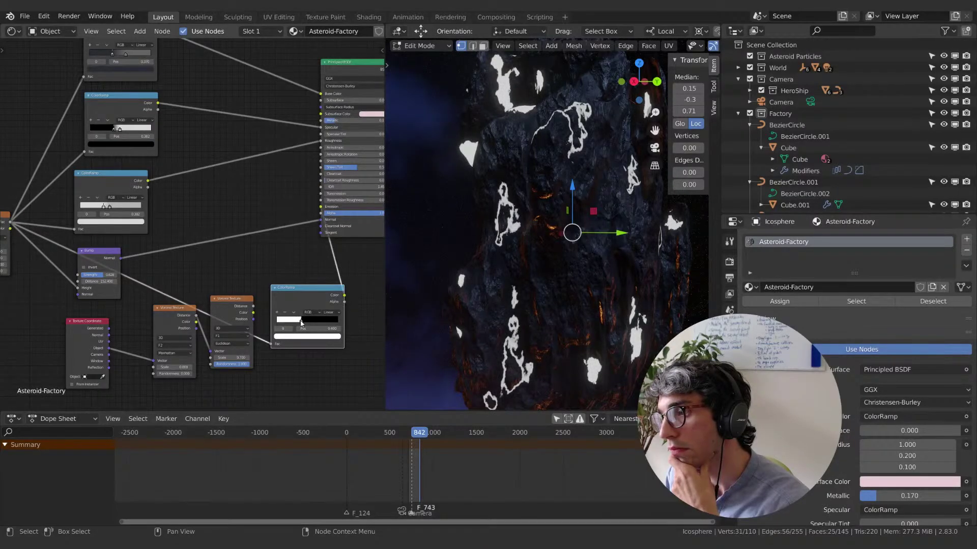
scroll(514, 265, down, 5)
middle_drag(514, 265, 395, 275)
scroll(407, 275, up, 4)
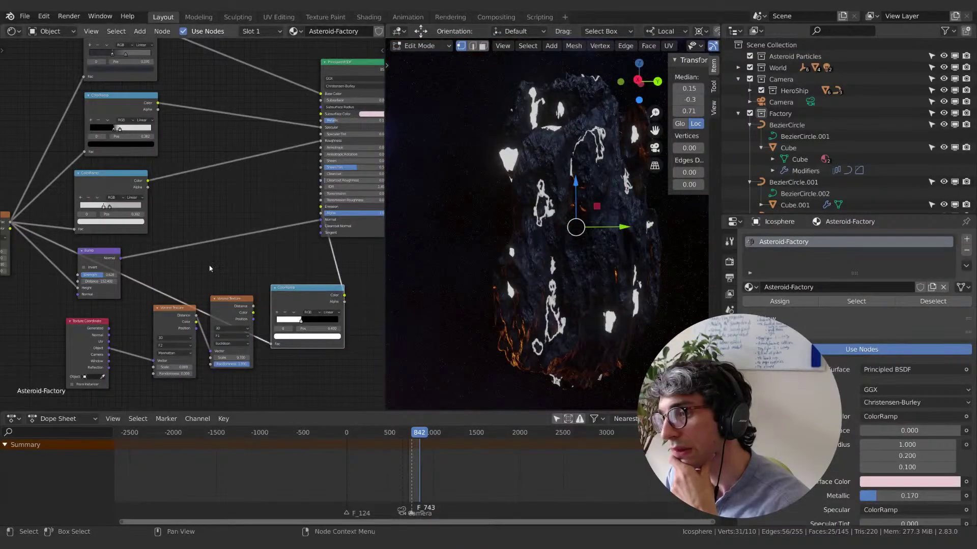
Move the emission ColorRamp up beside the Bump node and shift both Voronoi Textures down to make room between them.
drag(290, 288, 261, 248)
drag(226, 301, 233, 335)
drag(172, 313, 165, 338)
click(76, 351)
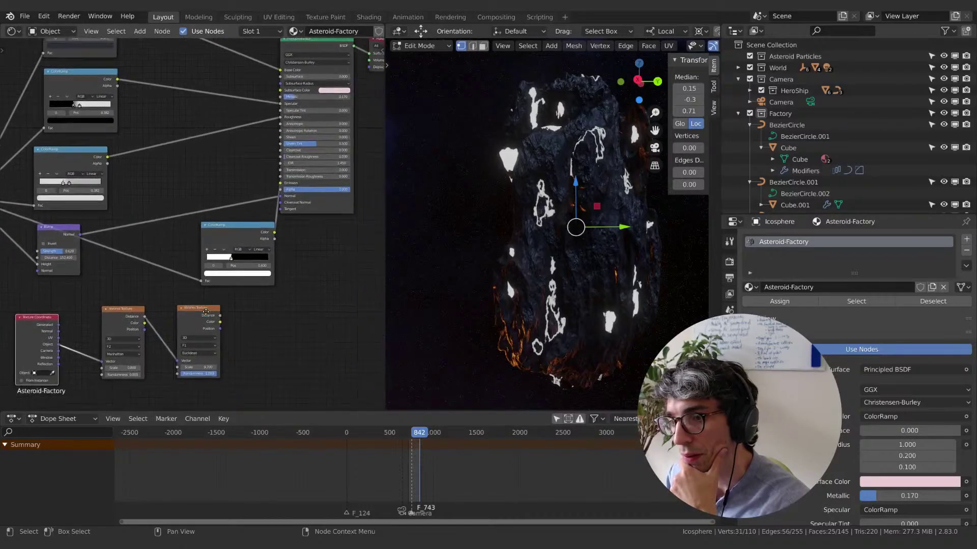
Duplicate the emission ColorRamp beside the second Voronoi Texture and link that texture's Color output to the copy's Fac.
middle_drag(282, 252, 241, 229)
click(241, 229)
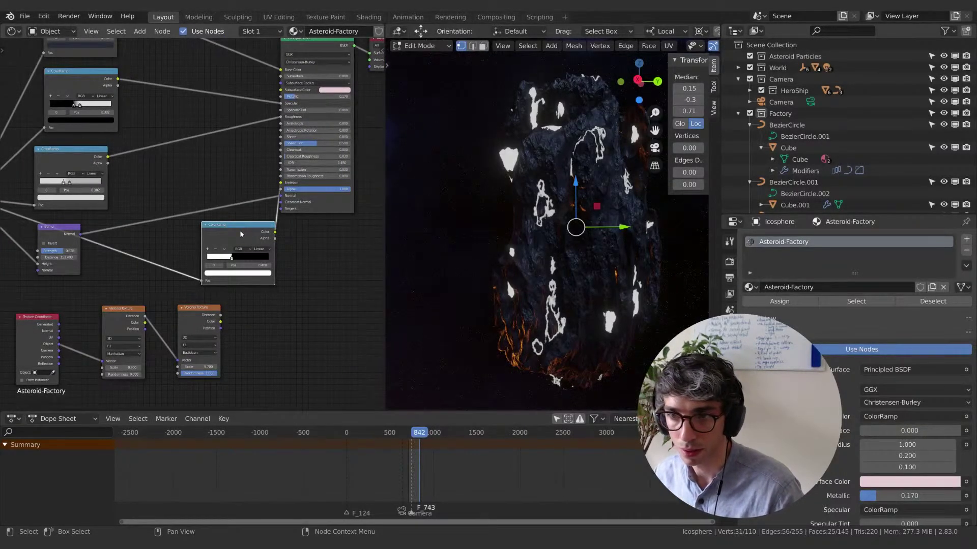
key(shift+d)
click(282, 314)
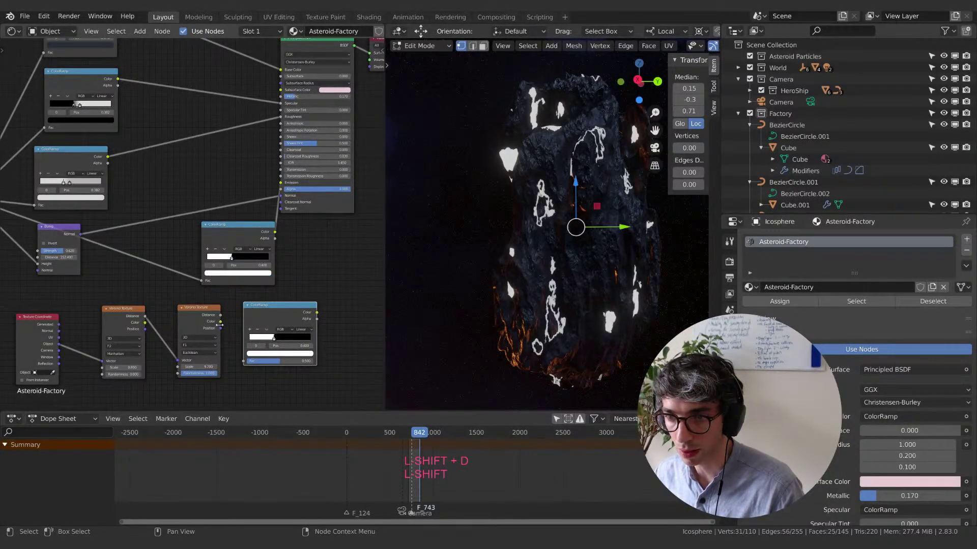
drag(220, 321, 244, 361)
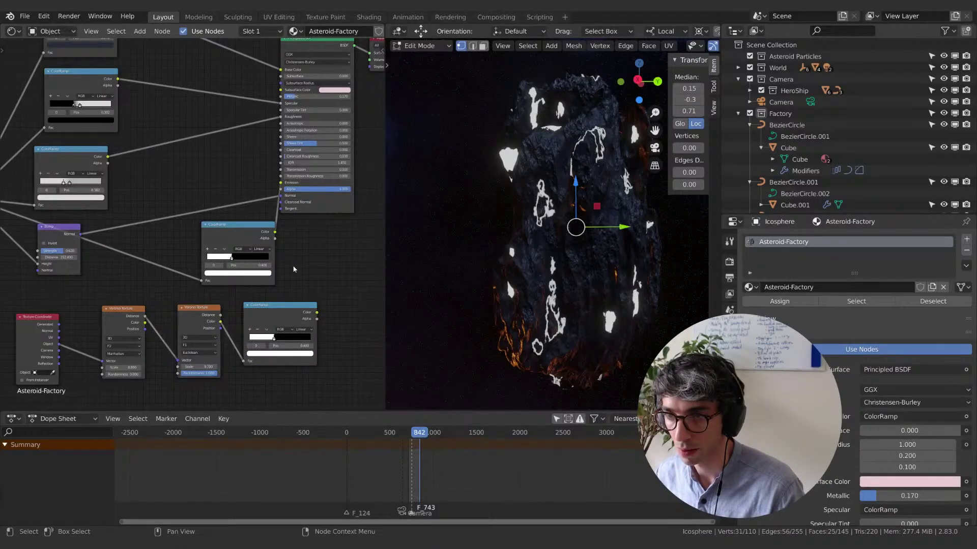
Add a MixRGB node and link the Color outputs of the two emission ColorRamps to its color inputs.
key(shift+a)
text(mix)
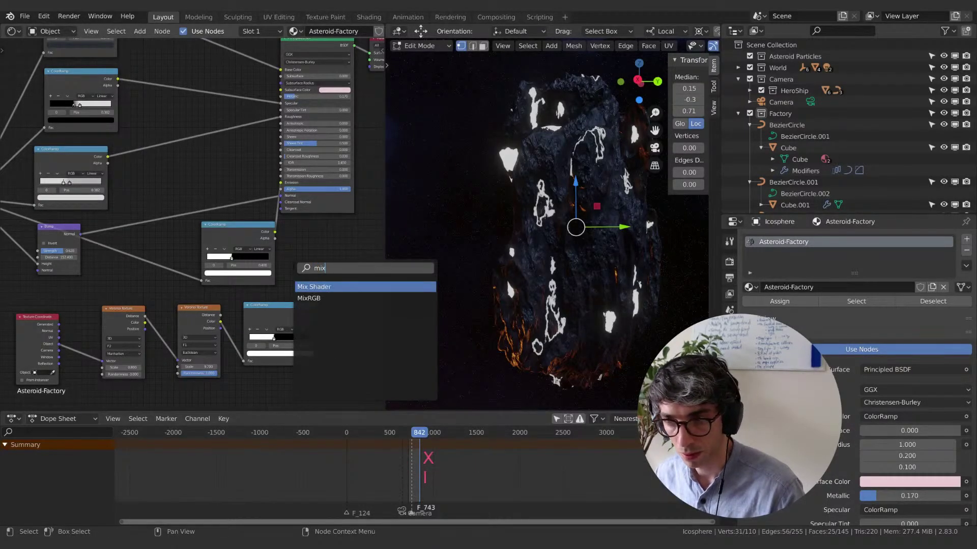
click(309, 298)
click(338, 259)
drag(275, 232, 321, 291)
drag(275, 233, 319, 291)
Set the MixRGB blend mode to Multiply and link its Color output to the Principled BSDF's Emission.
click(334, 265)
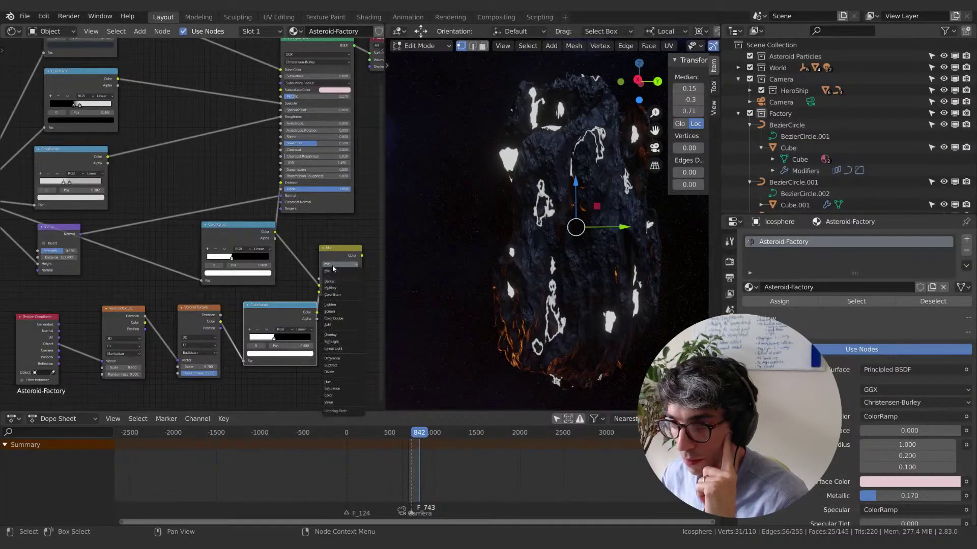
click(331, 294)
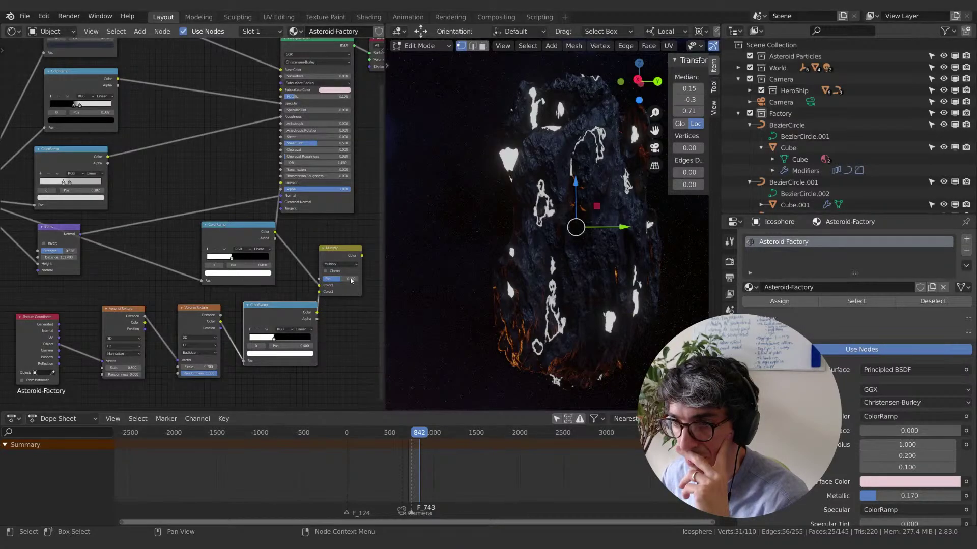
drag(362, 255, 281, 196)
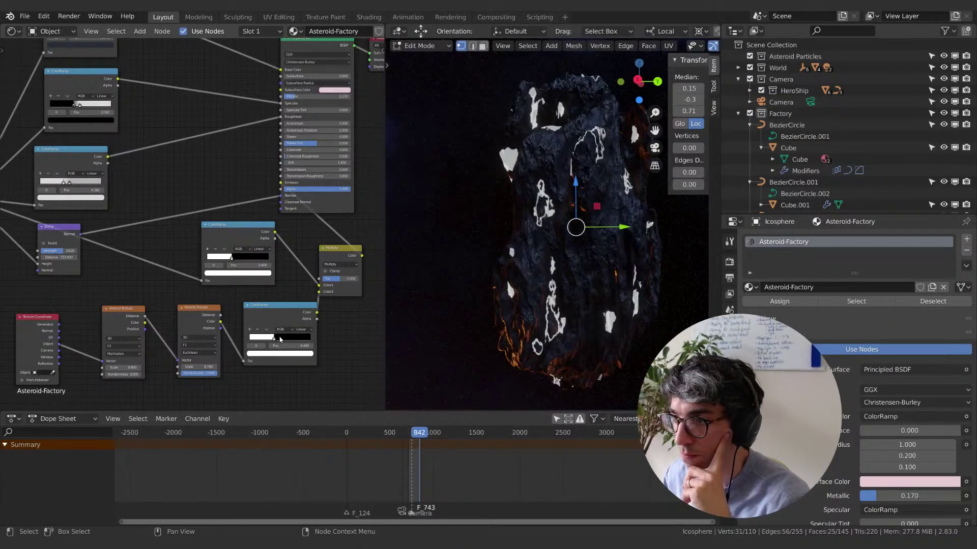
Raise the Multiply node's Fac to full and spread the Voronoi ColorRamp's white and black stops apart.
drag(275, 339, 296, 339)
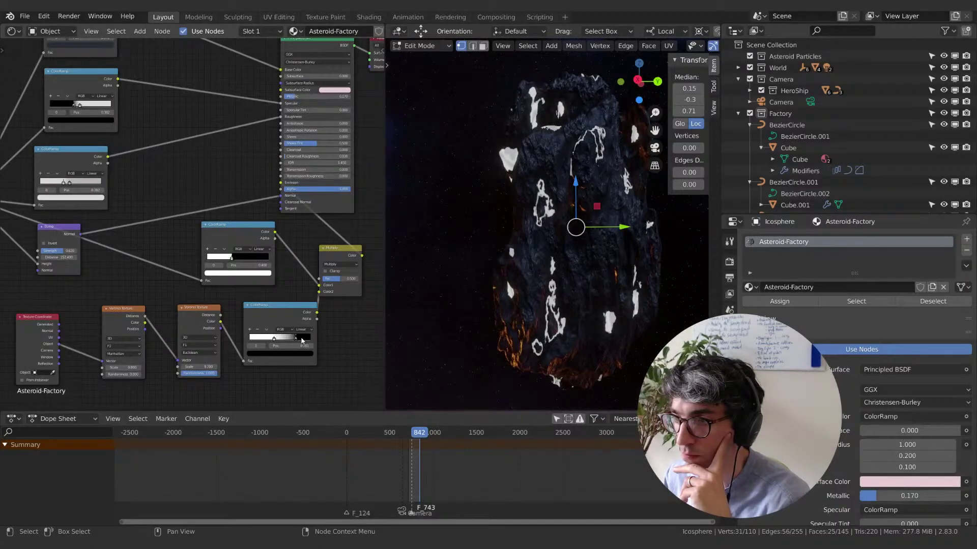
drag(350, 278, 358, 278)
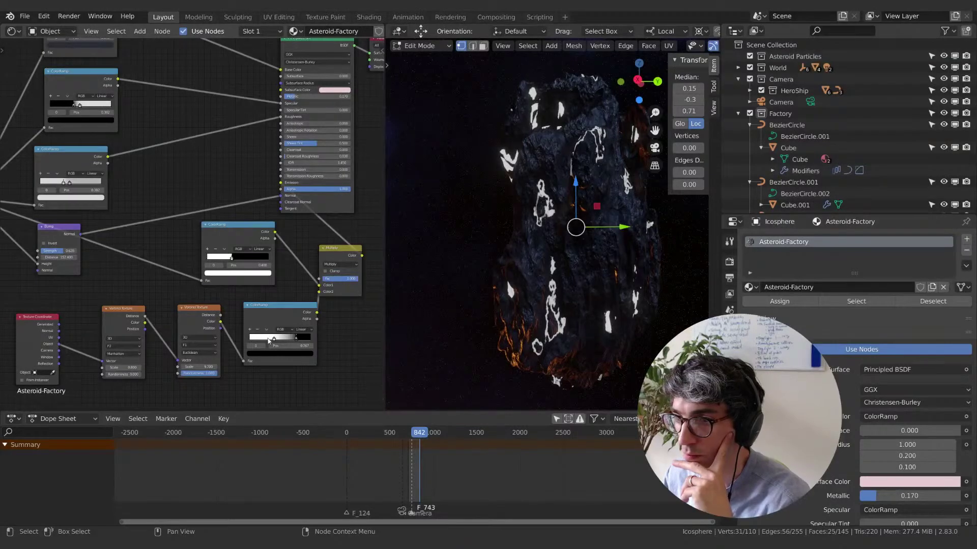
mouse_move(272, 340)
mouse_down()
mouse_move(243, 340)
mouse_move(282, 338)
mouse_move(260, 338)
mouse_up()
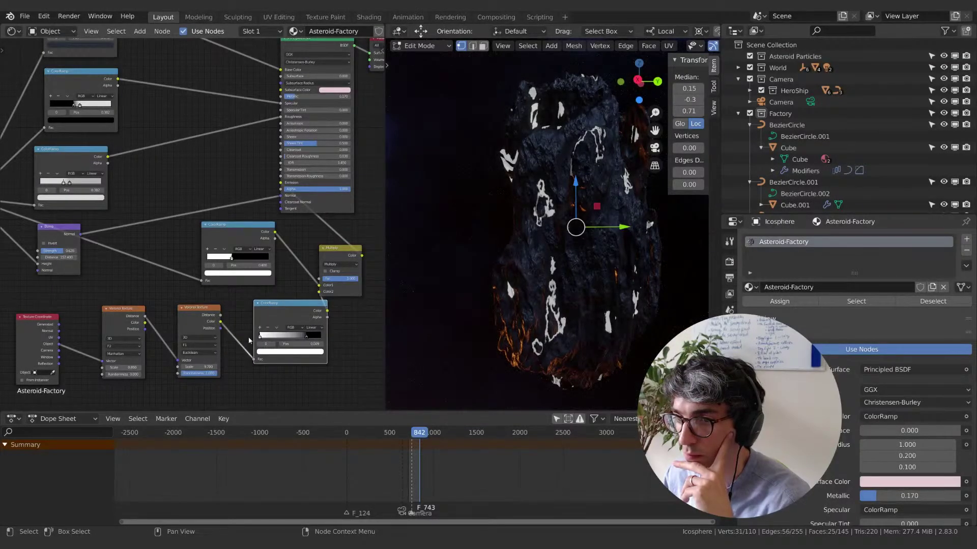
Raise the first Voronoi Texture's Scale and bring its ColorRamp's stops close together near the white start for thin glyph-like lines.
drag(114, 367, 122, 368)
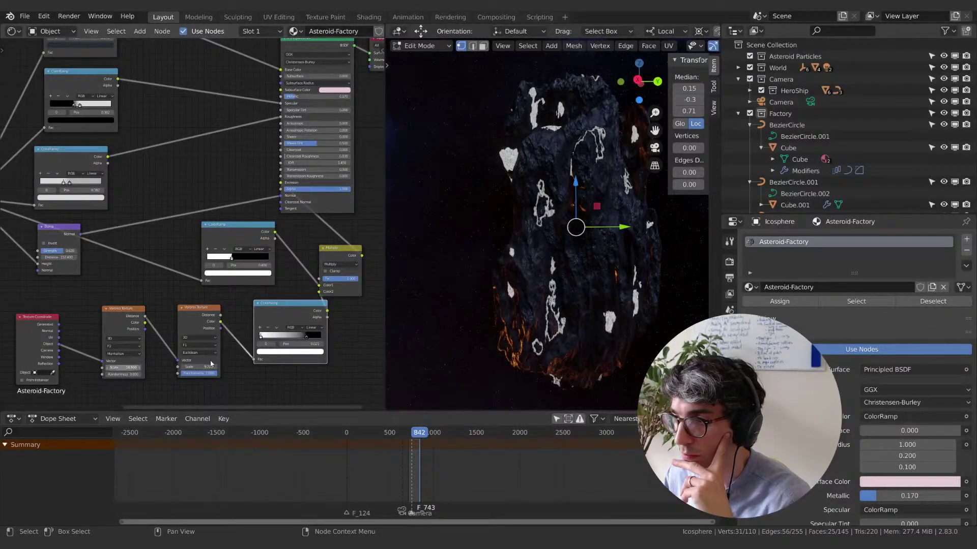
scroll(510, 347, up, 5)
mouse_move(124, 367)
mouse_down()
mouse_move(133, 367)
mouse_move(124, 368)
mouse_up()
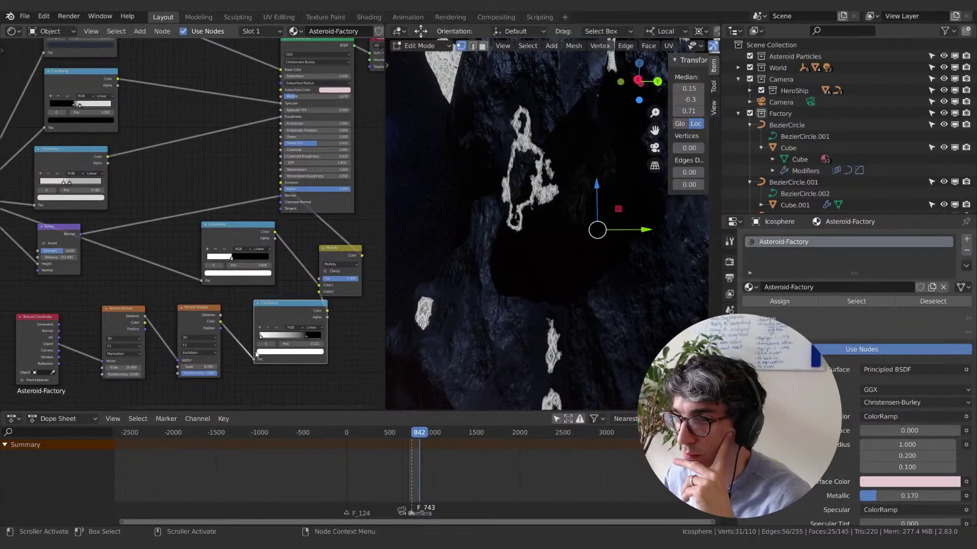
mouse_move(261, 337)
mouse_down()
mouse_move(298, 339)
mouse_move(269, 341)
mouse_up()
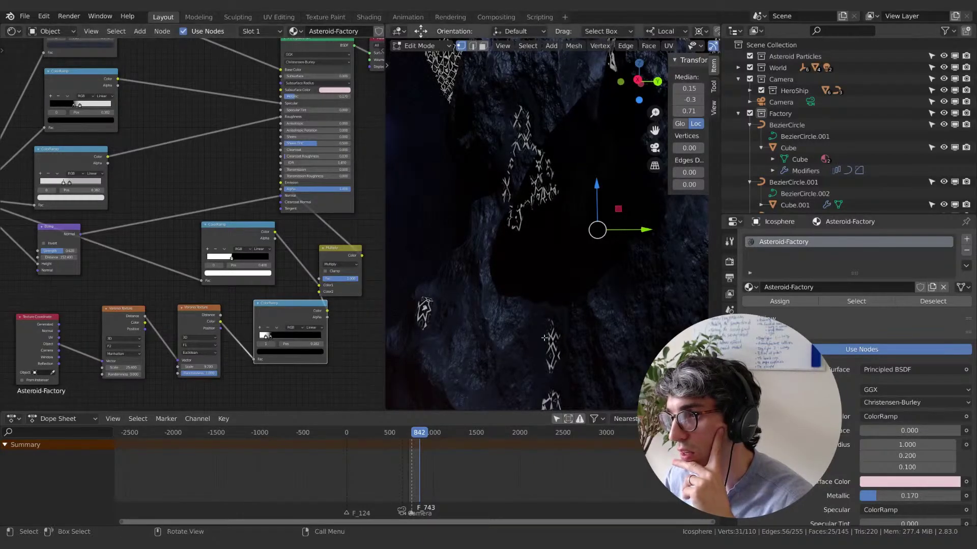
Raise the second Voronoi Texture's Scale to make the pattern finer, and check it across the asteroid.
scroll(545, 333, down, 3)
scroll(546, 333, up, 5)
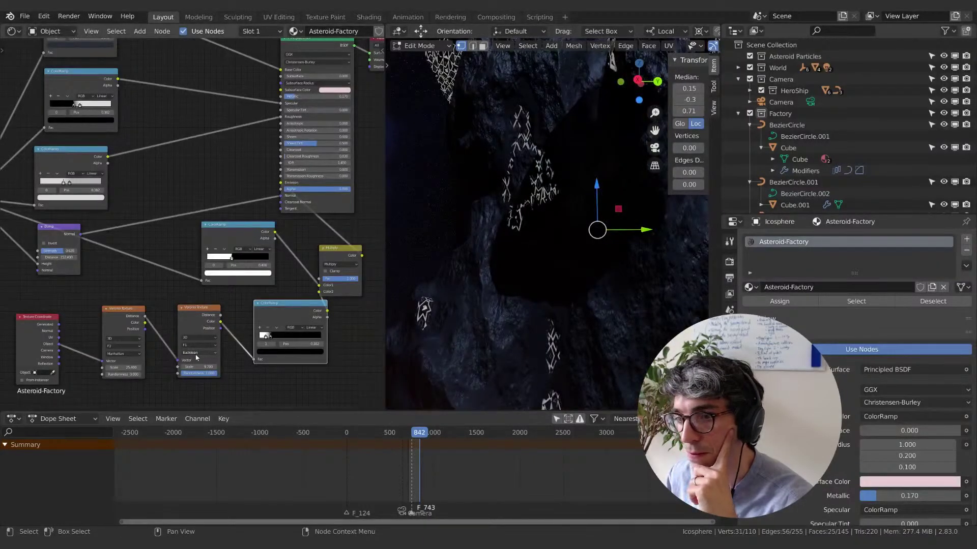
drag(202, 366, 239, 367)
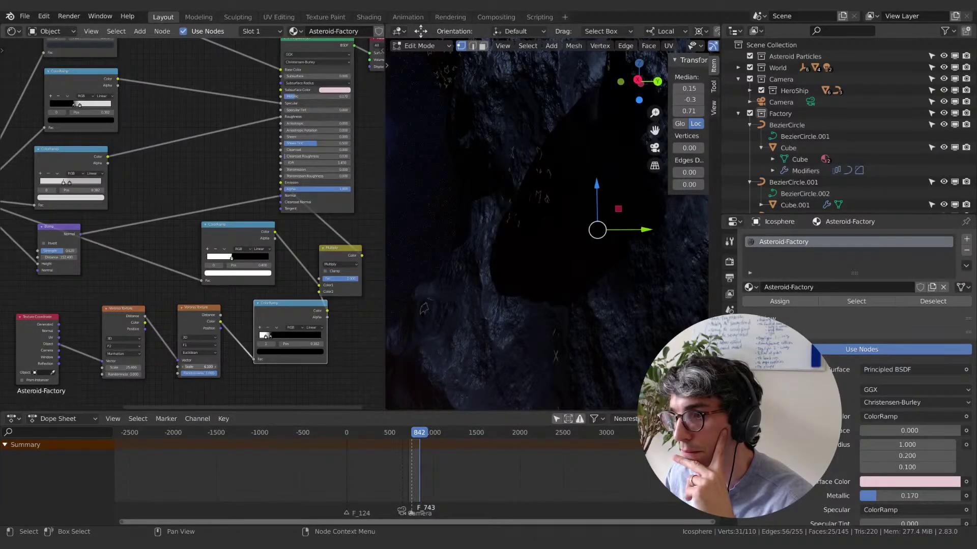
scroll(484, 285, down, 3)
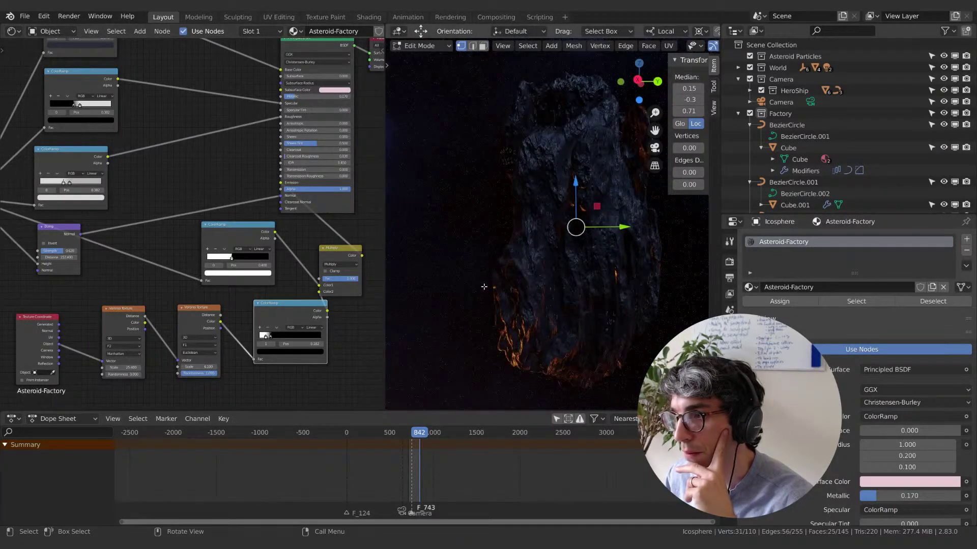
scroll(484, 287, up, 2)
Tighten the white and black stops of the upper emission ColorRamp around position 0.41.
drag(231, 258, 233, 261)
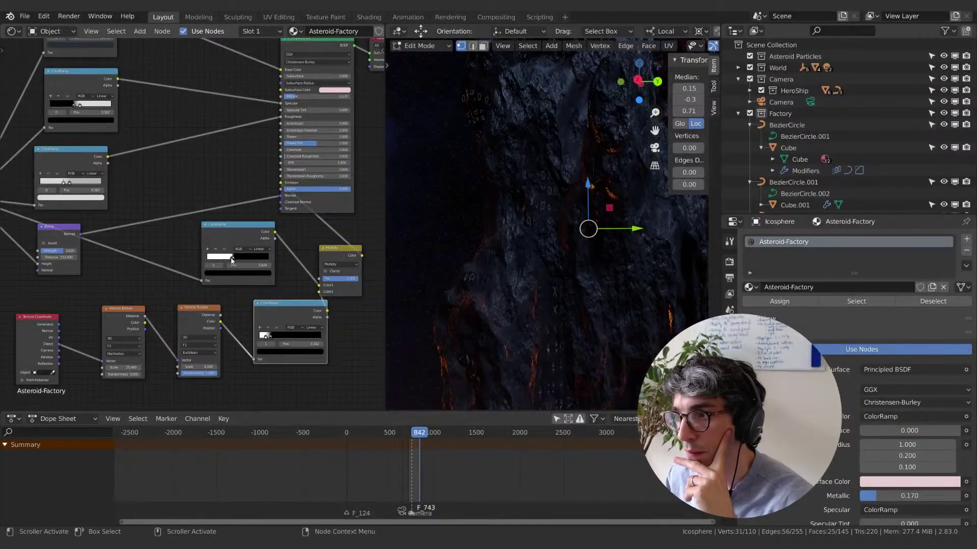
scroll(232, 260, up, 4)
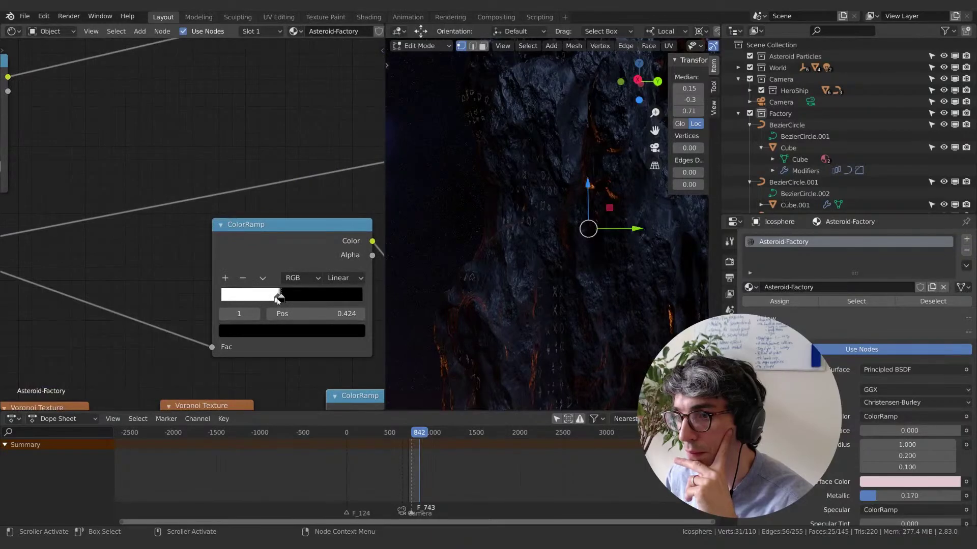
drag(277, 300, 280, 302)
click(279, 301)
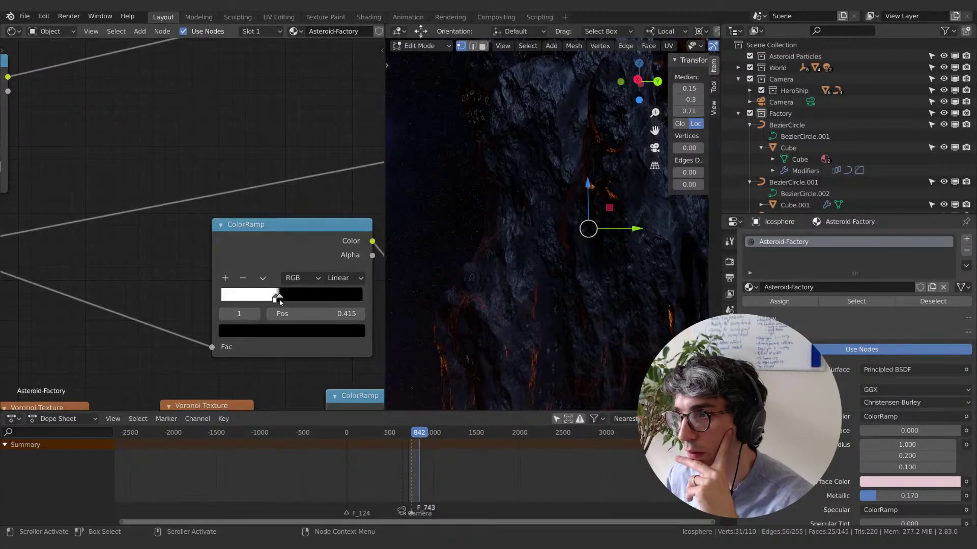
click(275, 300)
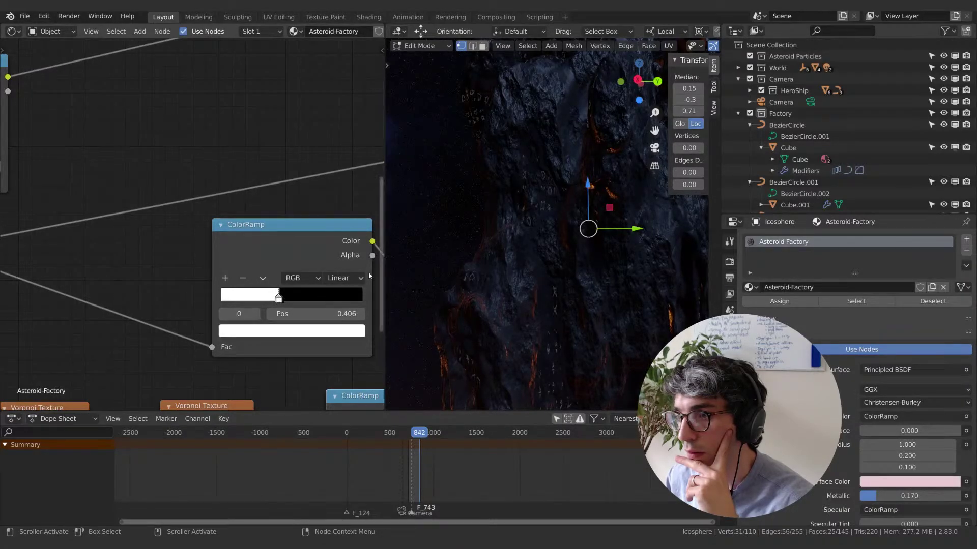
Switch the upper emission ColorRamp's interpolation to Constant and place its black stop at 0.409.
click(349, 280)
click(343, 352)
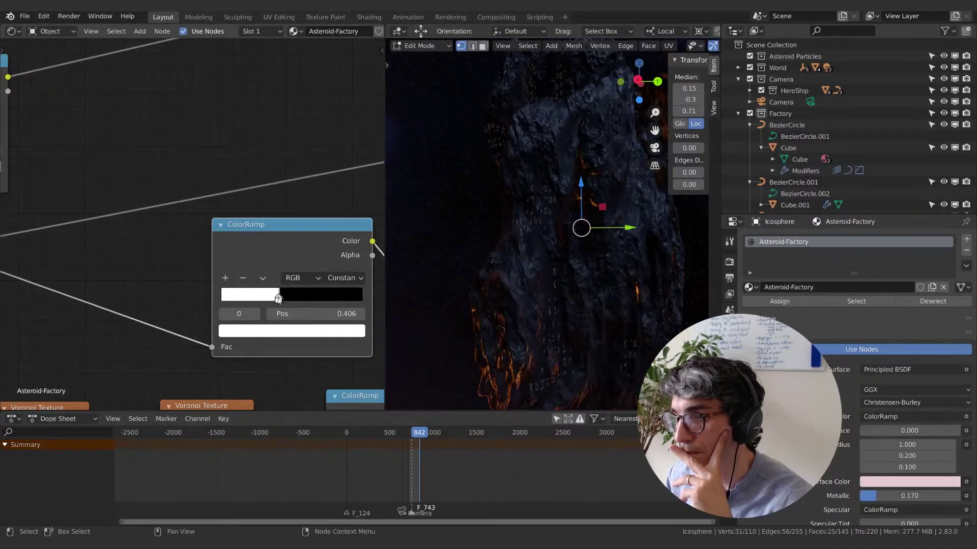
drag(278, 298, 282, 300)
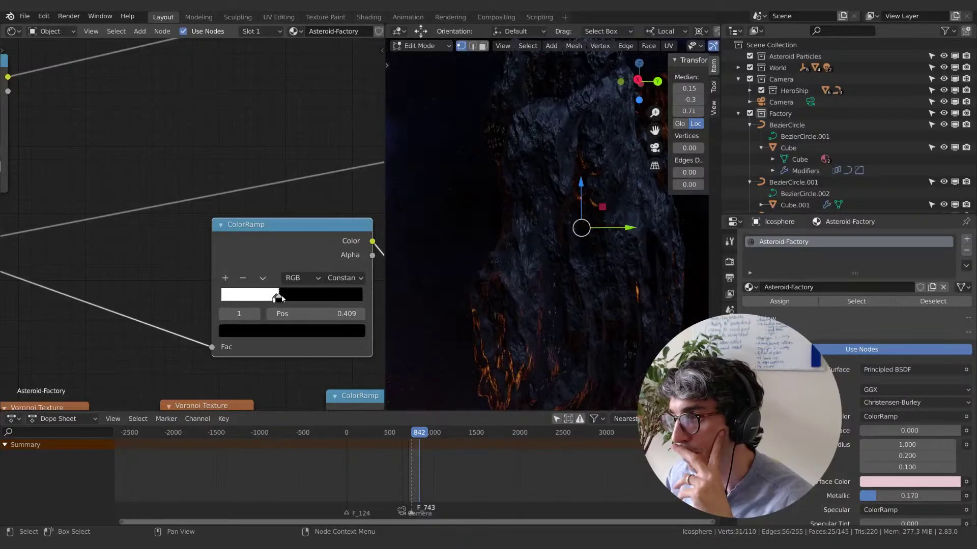
Recolour the upper emission ColorRamp's white stop to fully saturated red with a brightness value of 5.
middle_drag(533, 233, 550, 250)
mouse_move(605, 267)
middle_down()
mouse_move(618, 275)
mouse_move(593, 264)
middle_up()
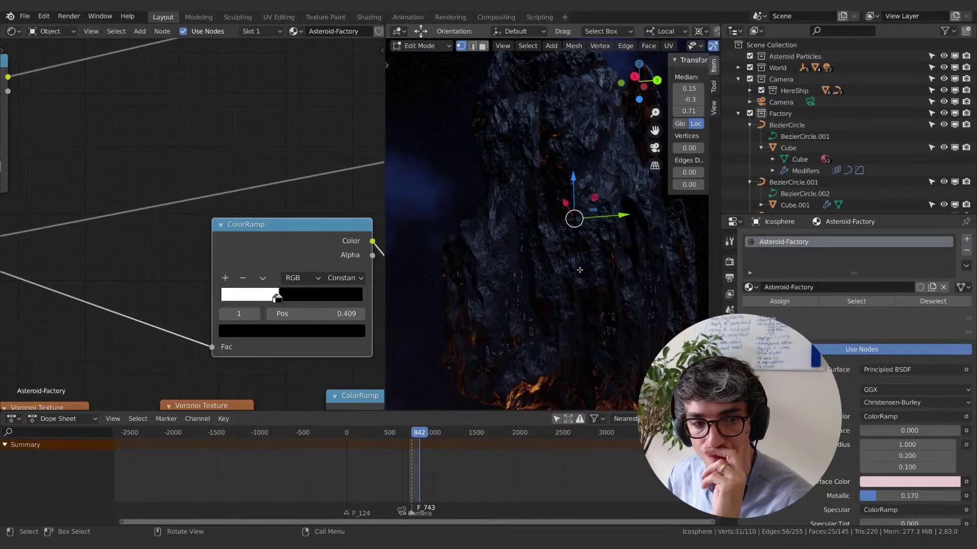
middle_drag(575, 273, 573, 276)
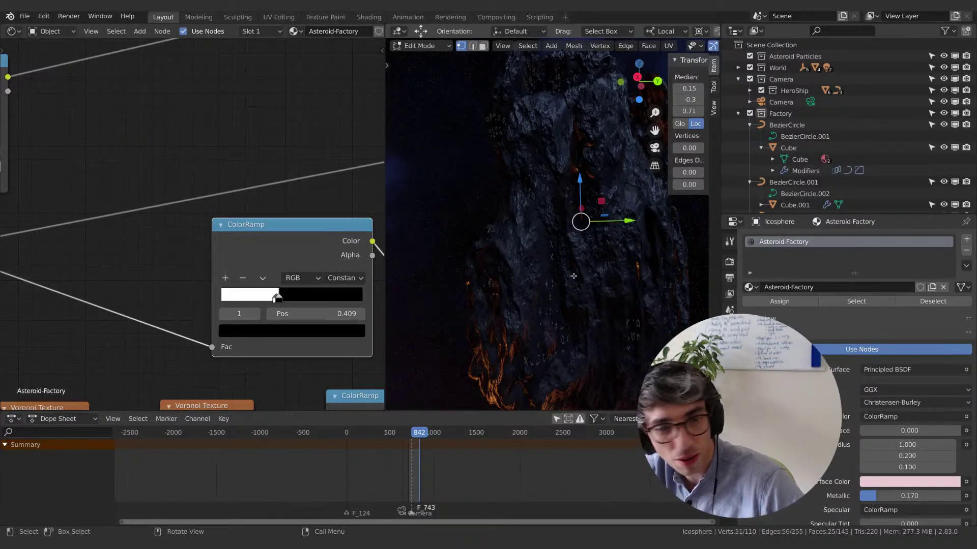
middle_drag(573, 276, 585, 193)
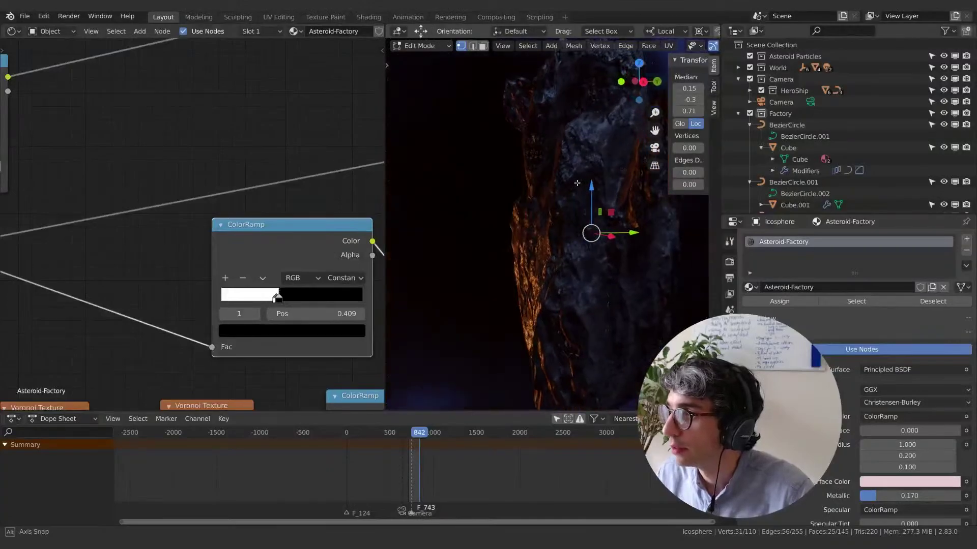
click(274, 299)
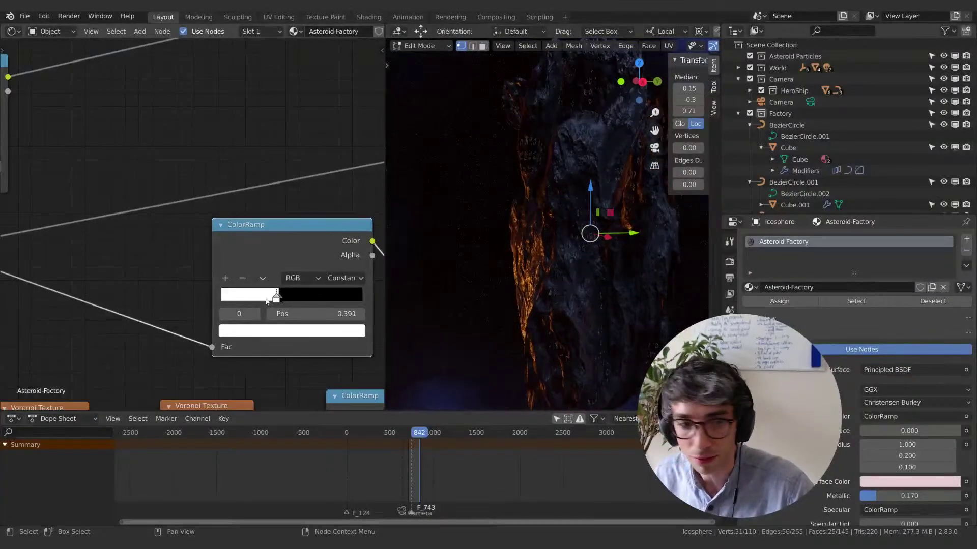
click(307, 331)
drag(273, 203, 272, 237)
click(275, 300)
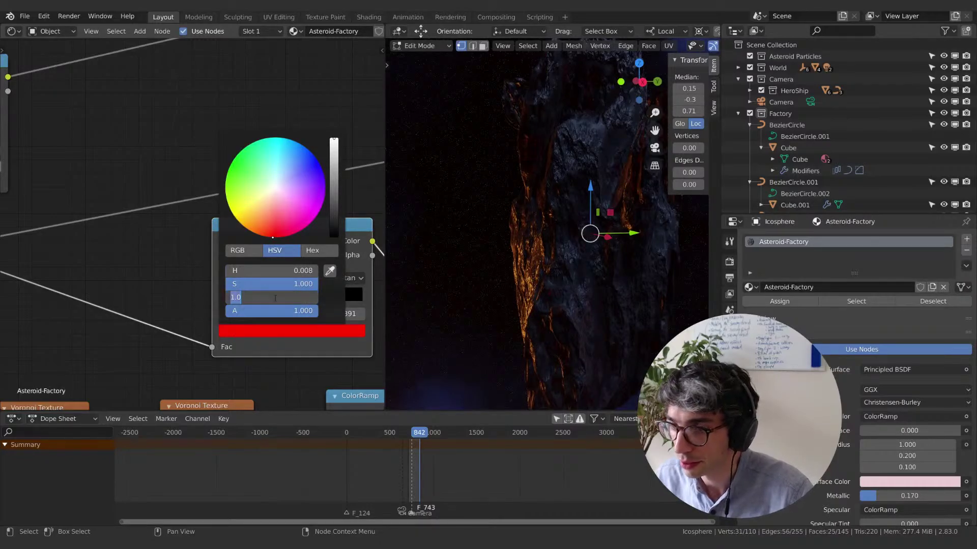
text(5)
key(Return)
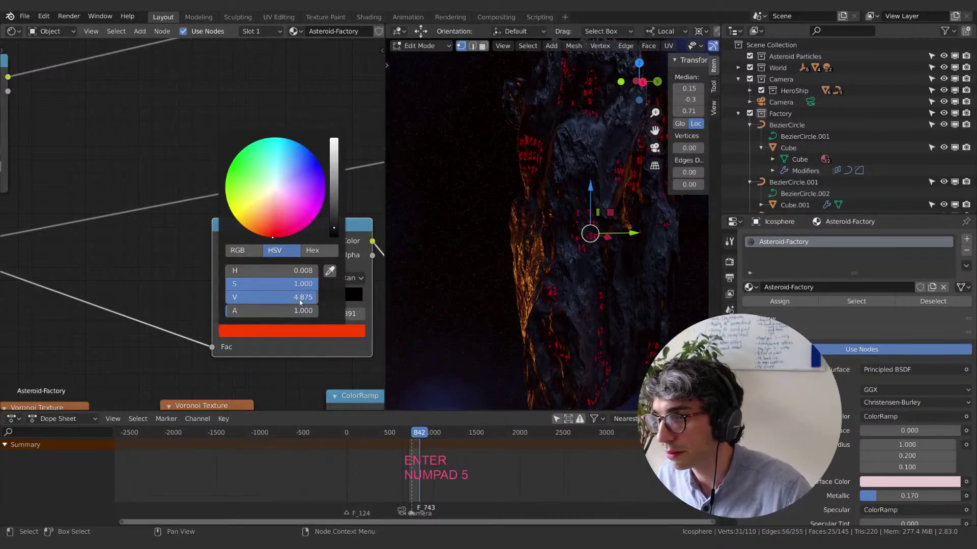
Raise the first Voronoi Texture's Scale to 57.3 to make the glyph pattern finer across the asteroid.
scroll(635, 276, up, 3)
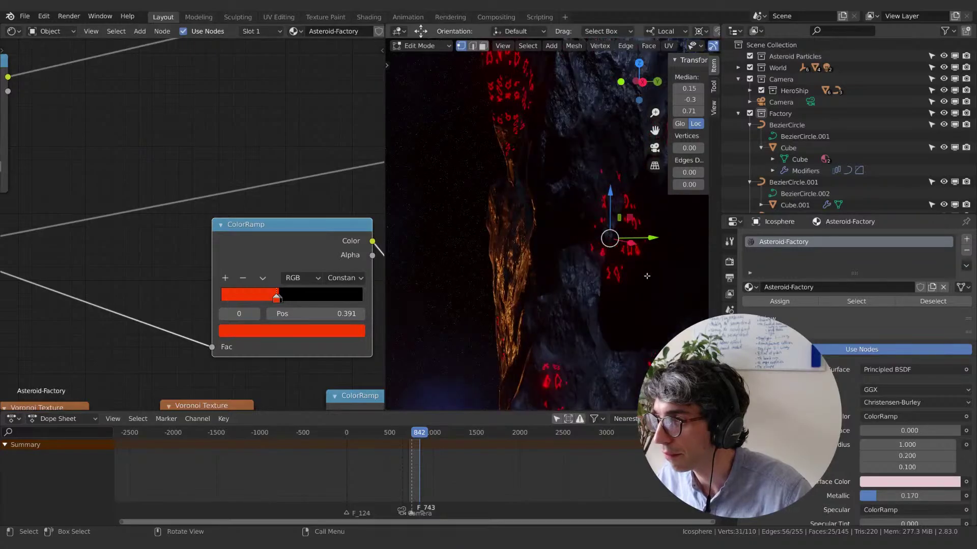
scroll(634, 276, down, 5)
middle_drag(634, 275, 614, 269)
scroll(613, 270, down, 5)
scroll(613, 270, up, 5)
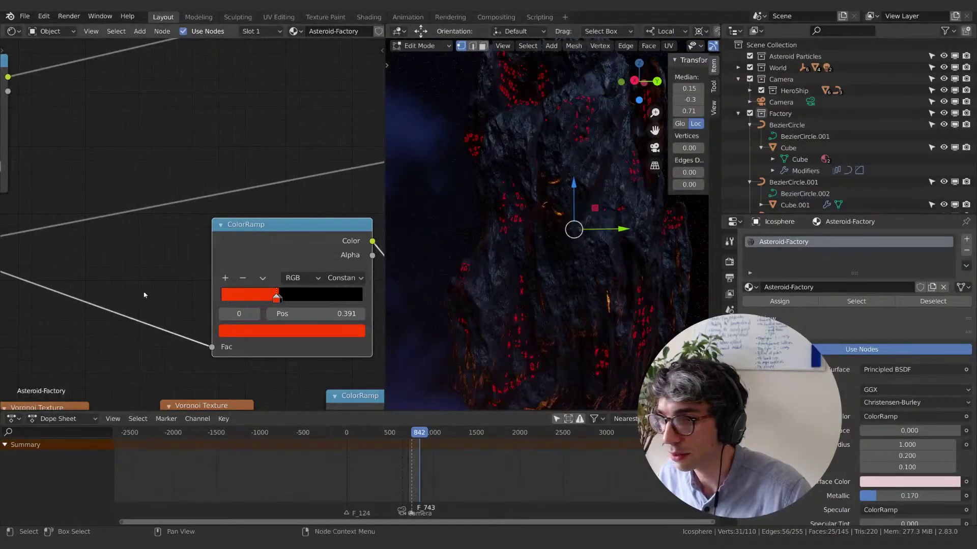
middle_drag(80, 379, 285, 170)
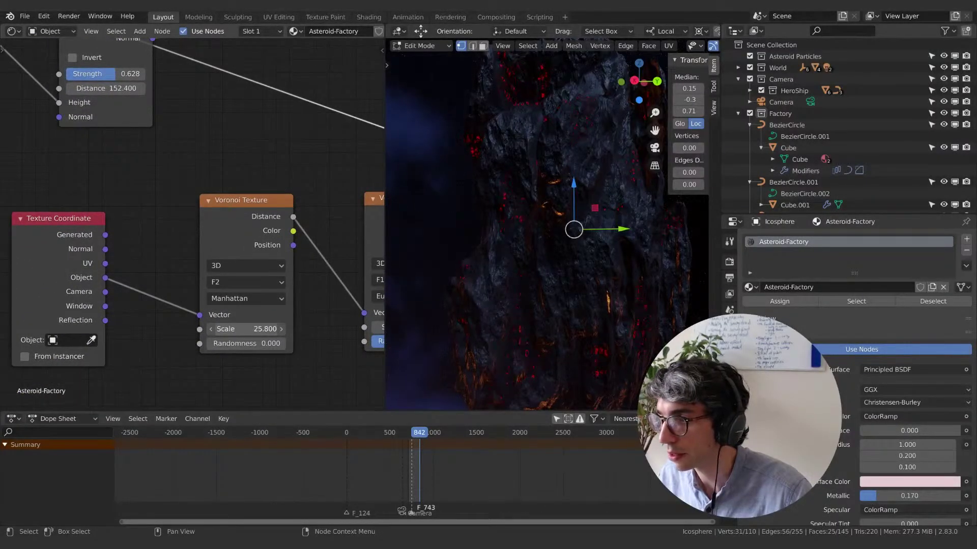
drag(246, 329, 277, 329)
scroll(140, 193, up, 1)
scroll(507, 275, down, 5)
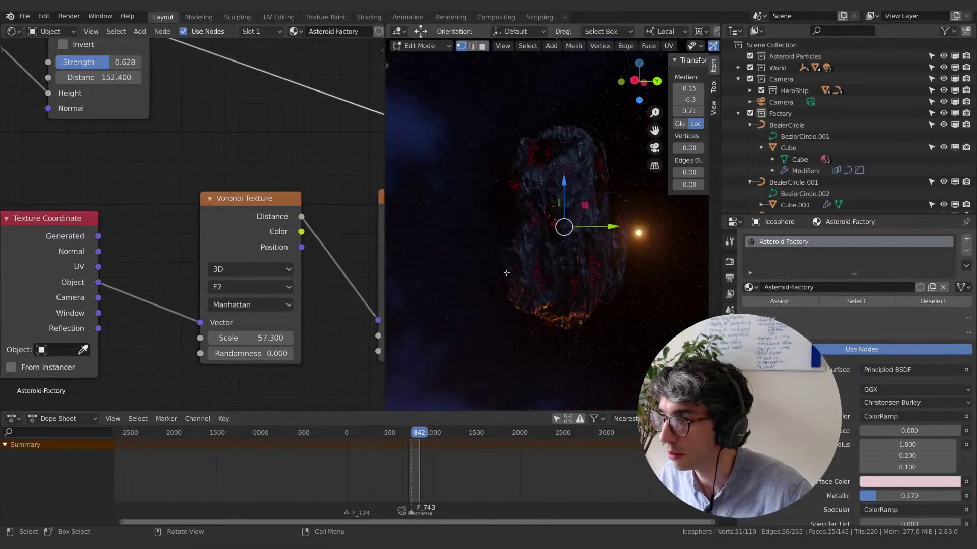
scroll(506, 274, up, 7)
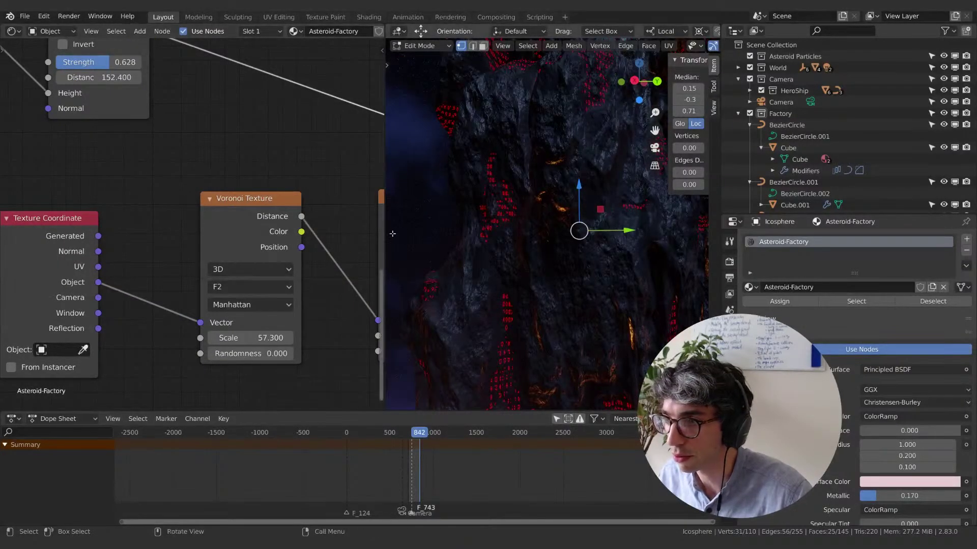
middle_drag(317, 154, 144, 161)
middle_drag(307, 127, 196, 155)
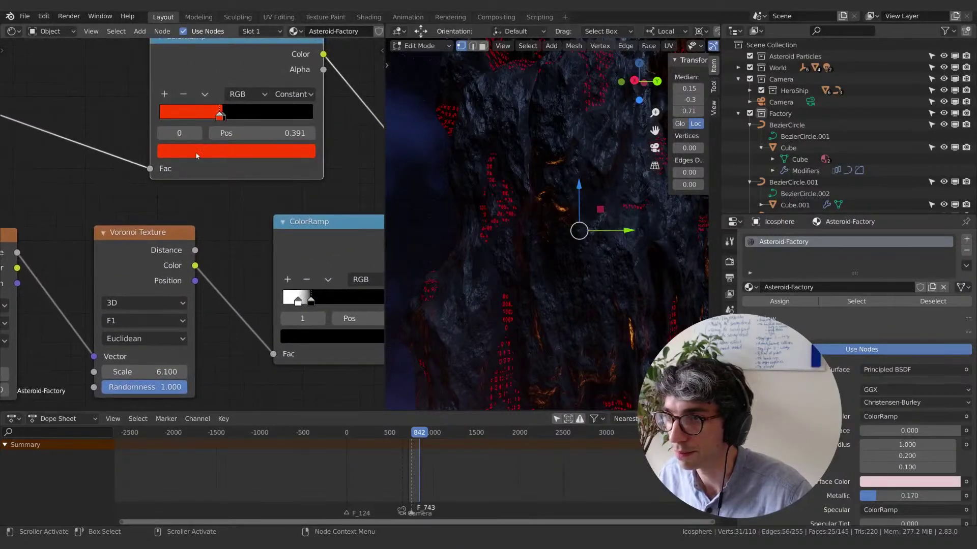
click(233, 160)
double_click(215, 336)
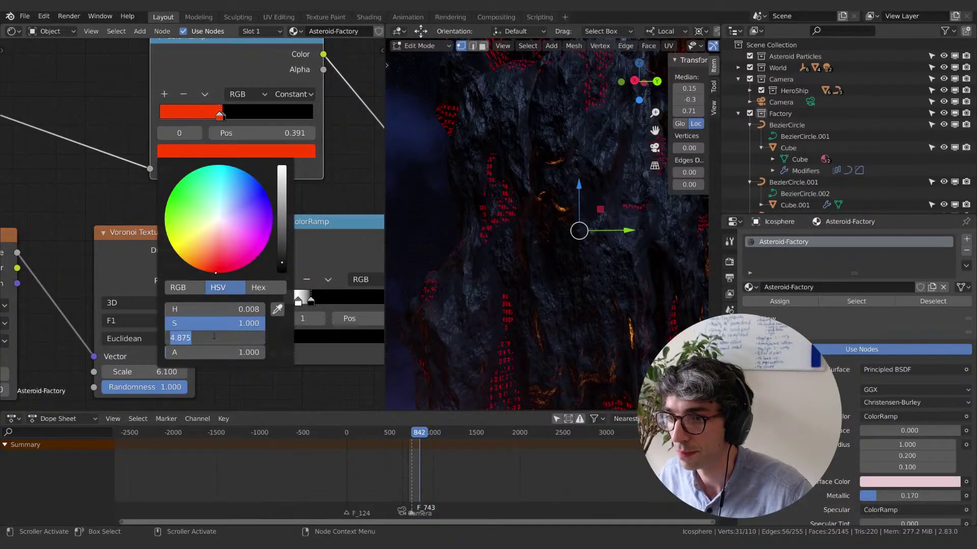
key(Return)
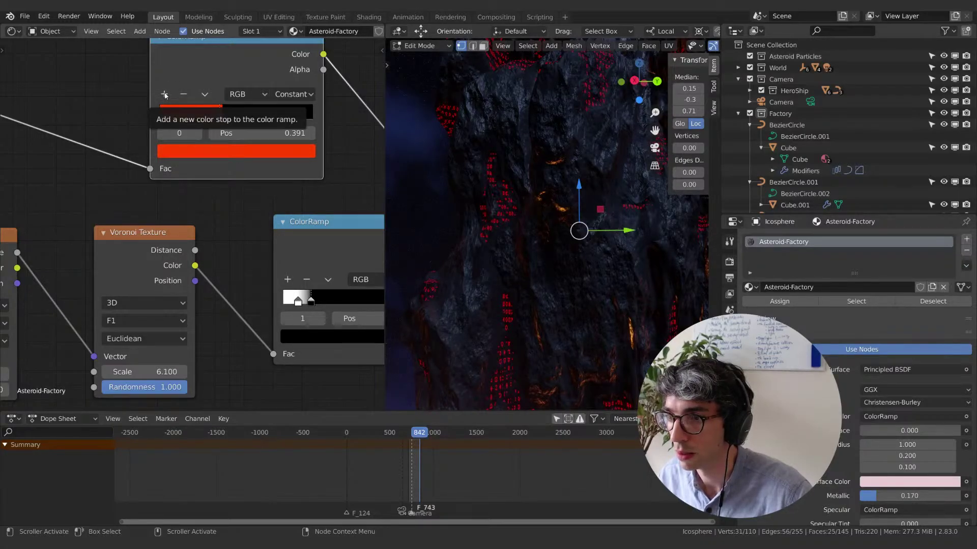
Recolour the lower mask ColorRamp's white stop to fully saturated red with a brightness value of 5.
middle_drag(293, 199, 142, 201)
drag(328, 105, 340, 107)
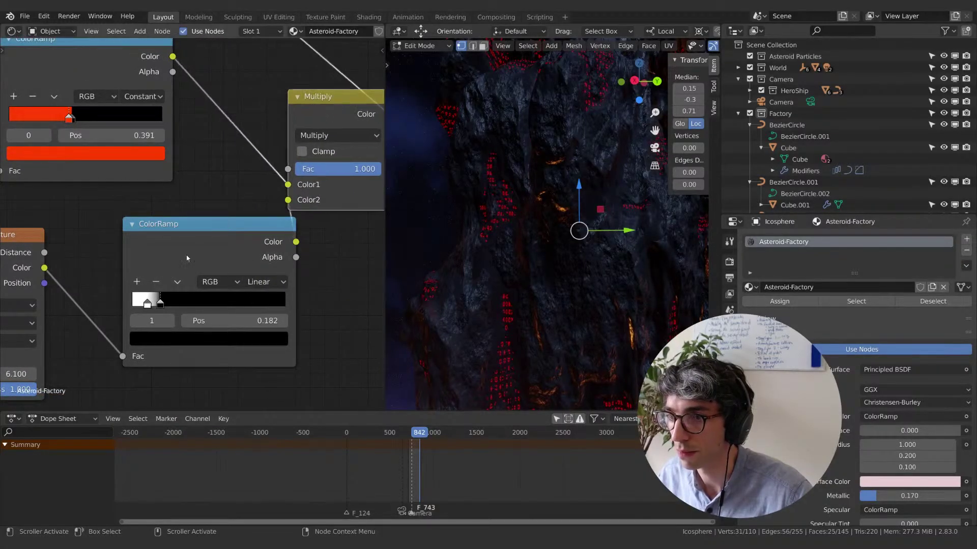
click(147, 304)
click(189, 339)
click(188, 238)
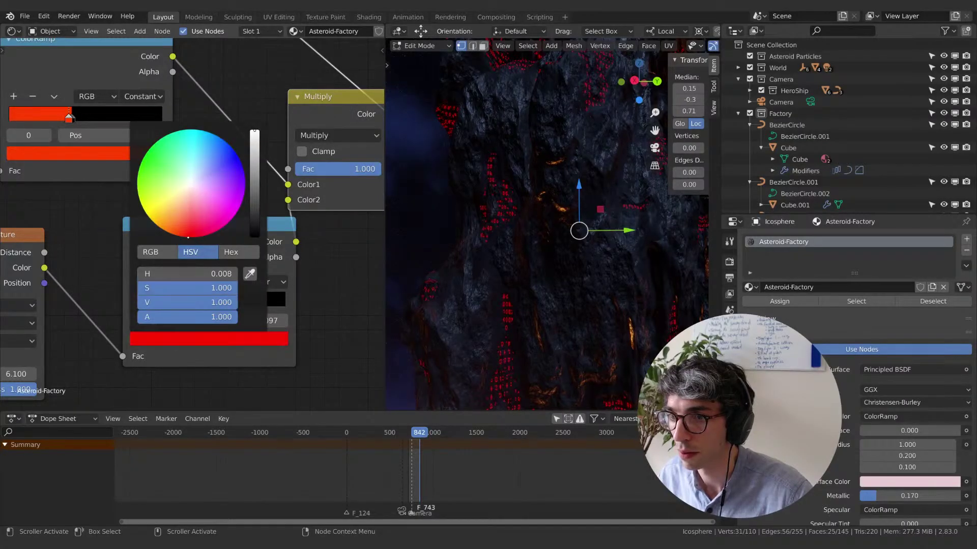
click(194, 305)
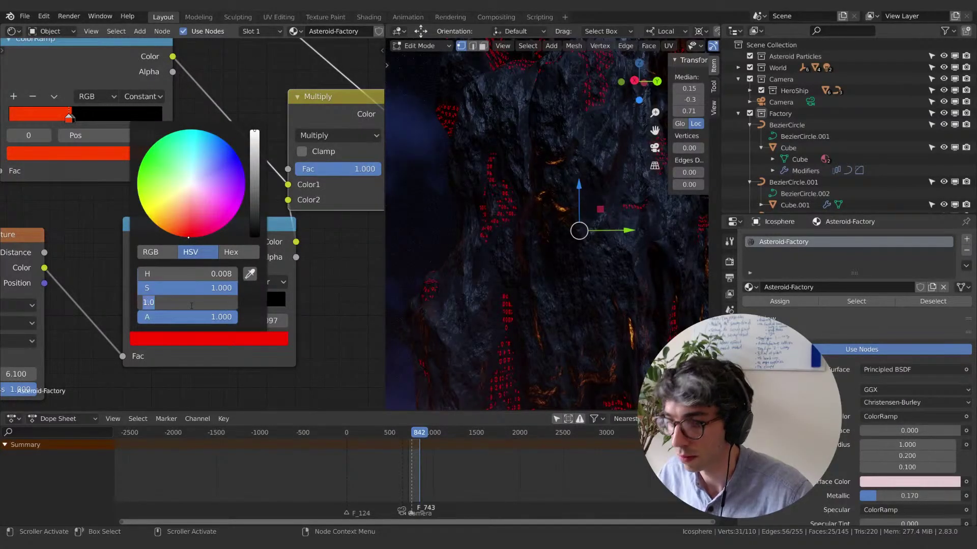
text(5)
key(Return)
Examine the red glyph lights on the asteroid both close up and from a distance.
scroll(555, 263, down, 6)
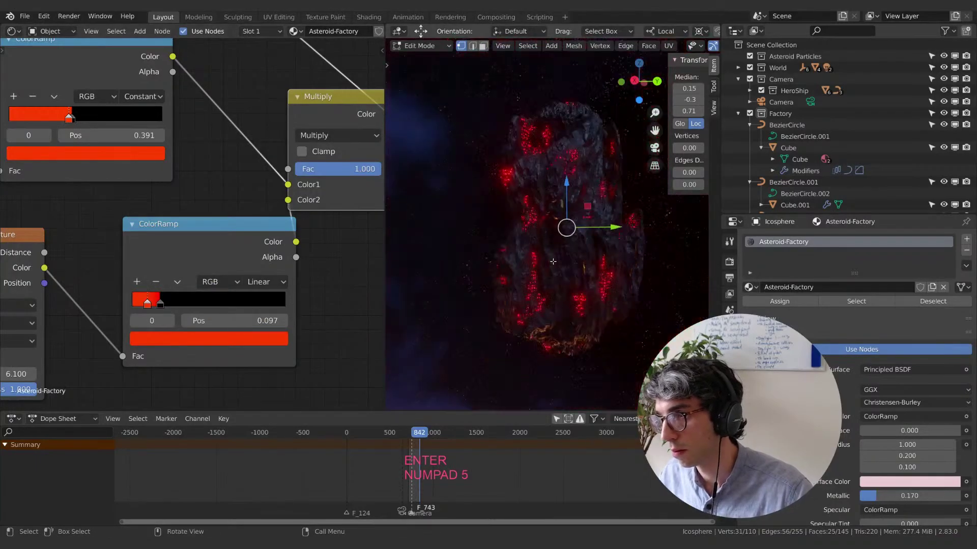
scroll(555, 263, up, 4)
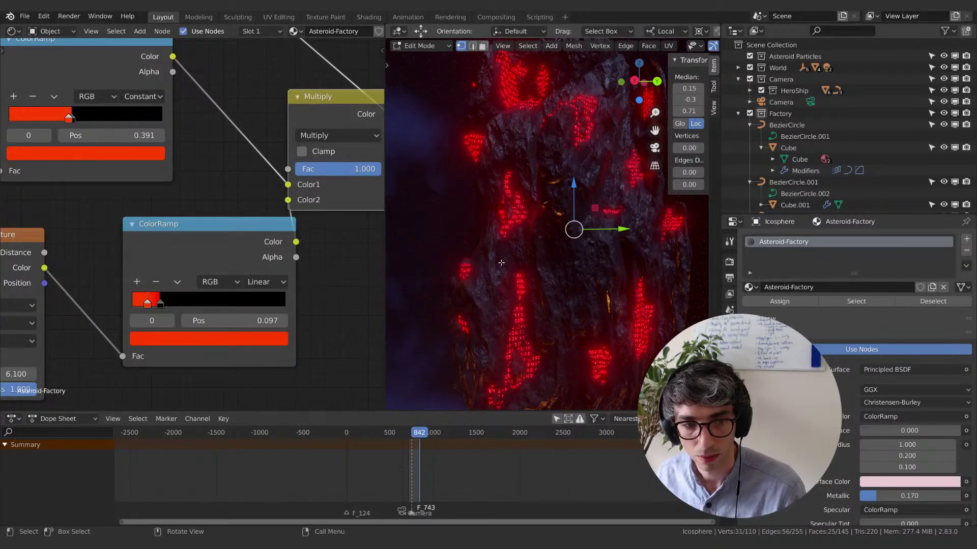
scroll(502, 256, up, 2)
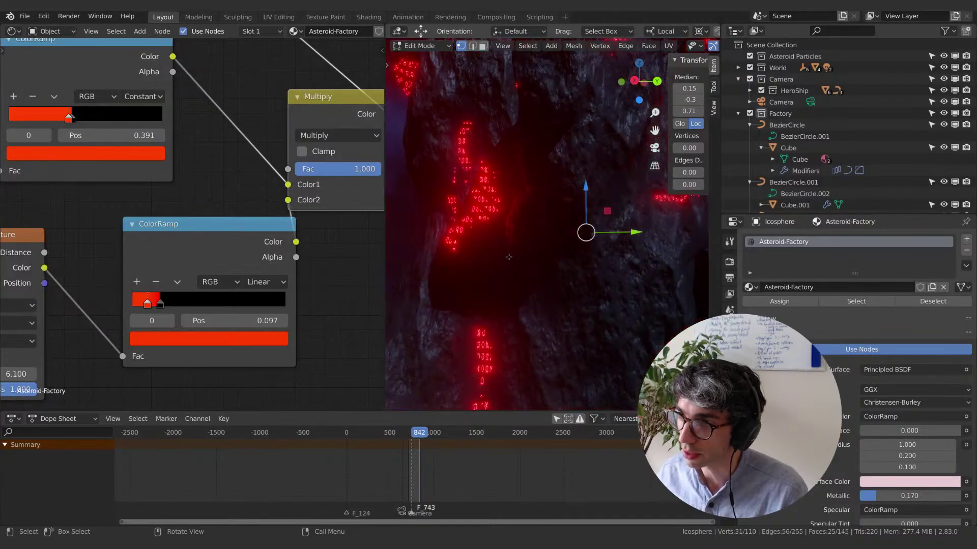
scroll(511, 264, down, 3)
middle_drag(514, 264, 561, 296)
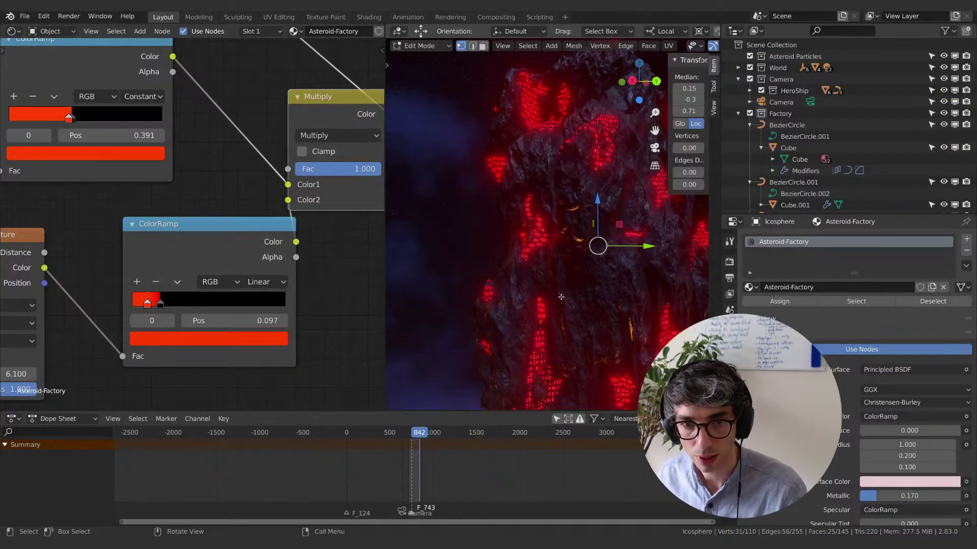
scroll(545, 294, up, 3)
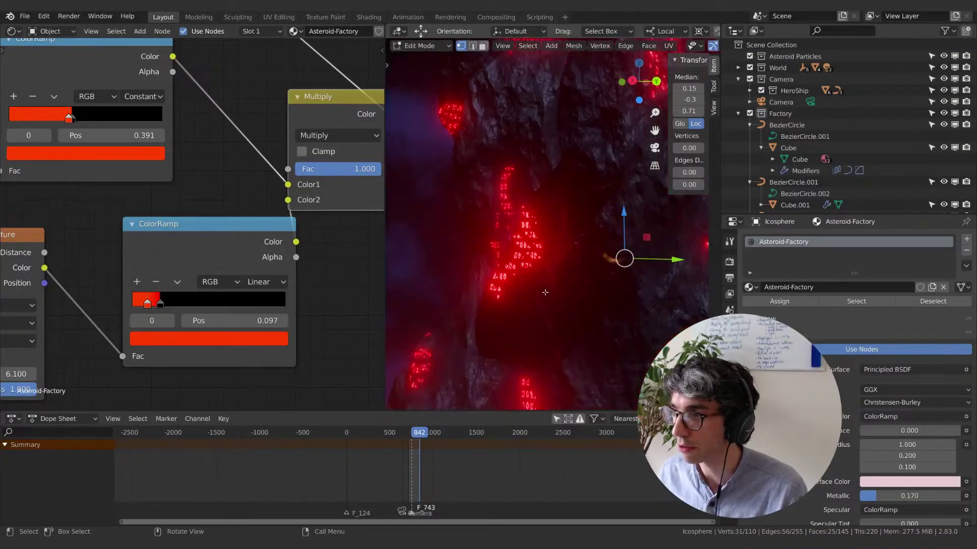
scroll(545, 294, down, 2)
scroll(545, 294, up, 3)
shift+middle_drag(544, 294, 581, 278)
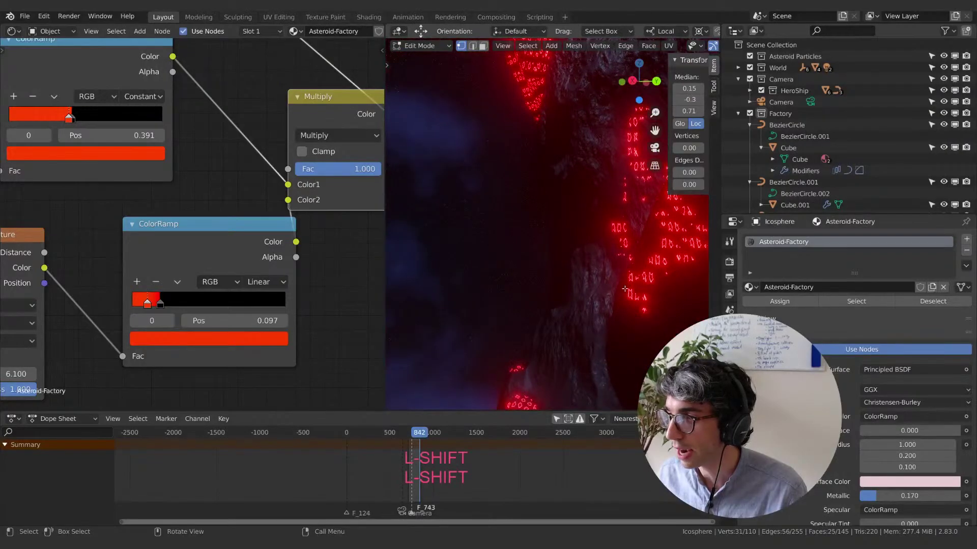
scroll(624, 289, down, 6)
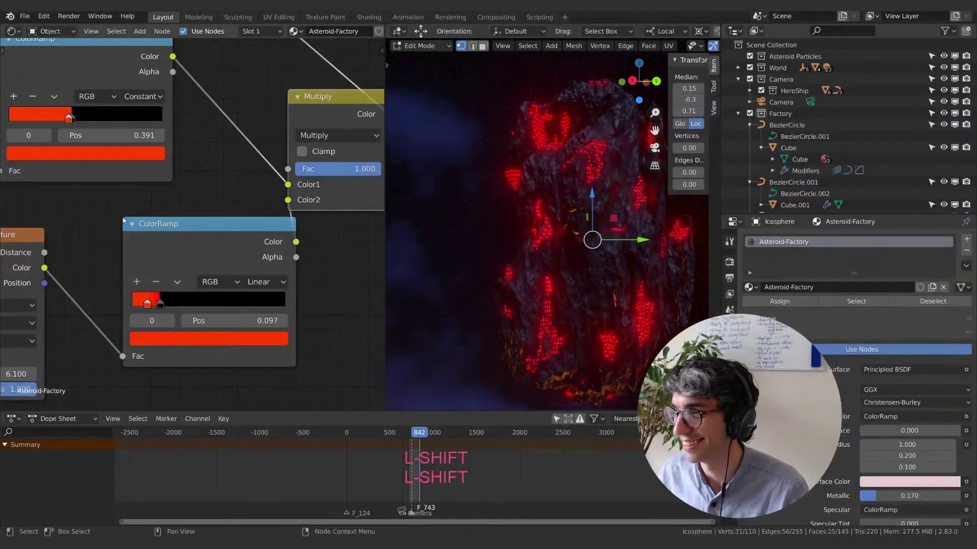
Move the upper ColorRamp's red stop to the start of the gradient and its black stop to 0.330.
middle_drag(212, 128, 289, 165)
drag(147, 153, 62, 153)
click(137, 155)
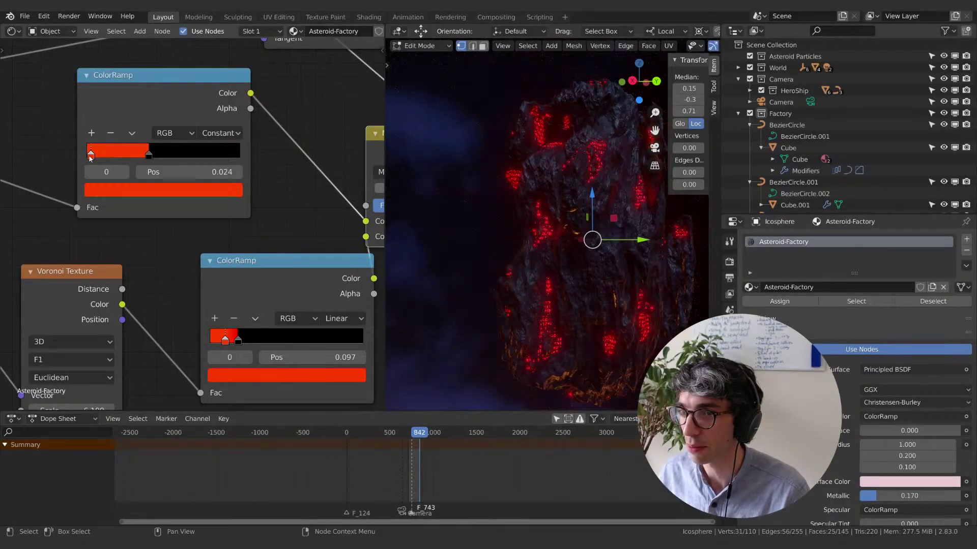
drag(146, 154, 138, 160)
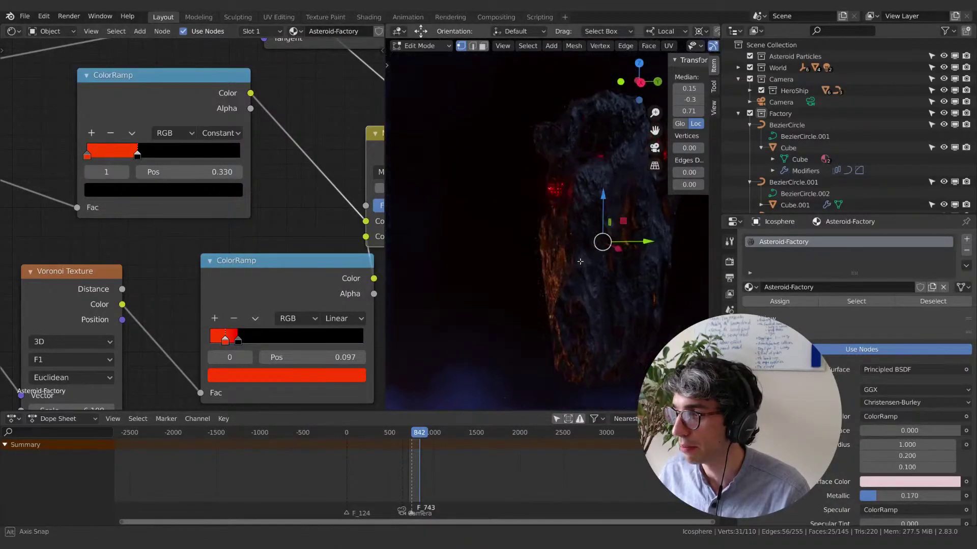
mouse_move(514, 244)
middle_down()
mouse_move(433, 254)
mouse_move(495, 249)
middle_up()
scroll(430, 257, up, 5)
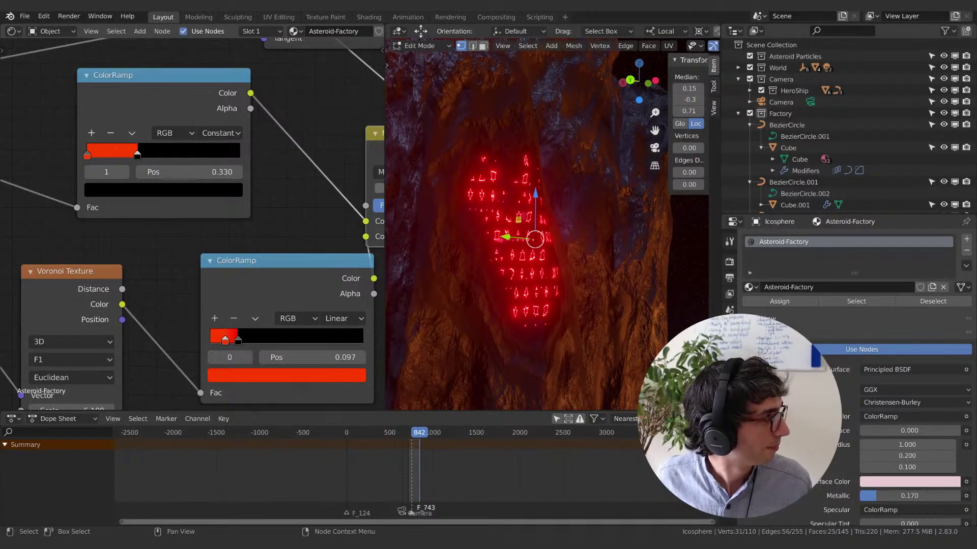
mouse_move(534, 239)
middle_down()
mouse_move(550, 255)
mouse_move(534, 254)
middle_up()
scroll(117, 275, down, 3)
Make room beside the Texture Coordinate node and insert a Mapping node between it and the first Voronoi Texture.
middle_drag(118, 274, 189, 210)
key(g)
click(127, 225)
key(shift+a)
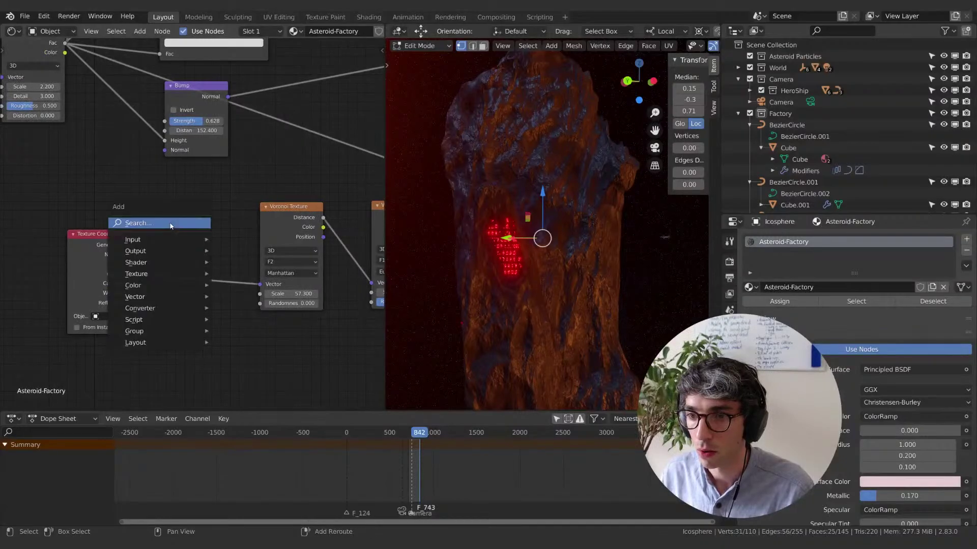
click(153, 227)
text(mapp)
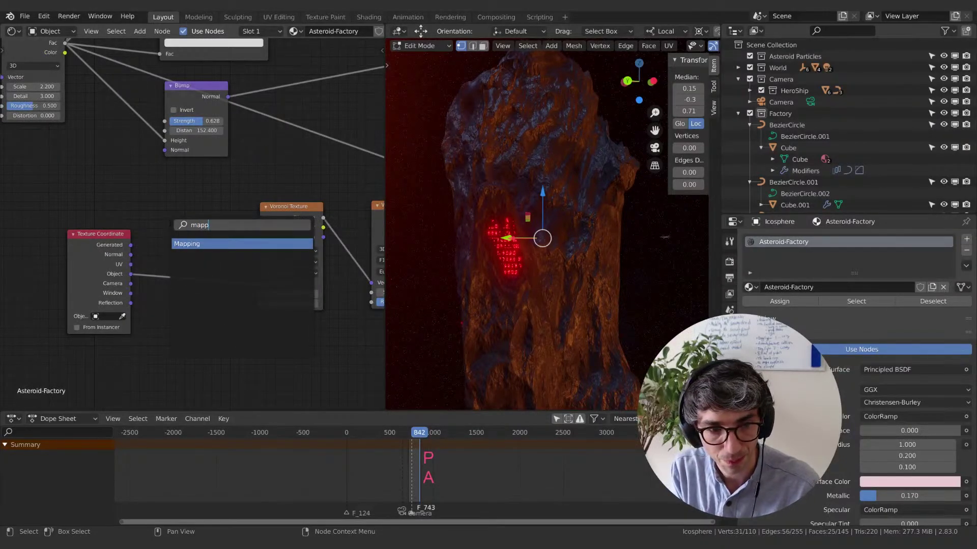
key(Return)
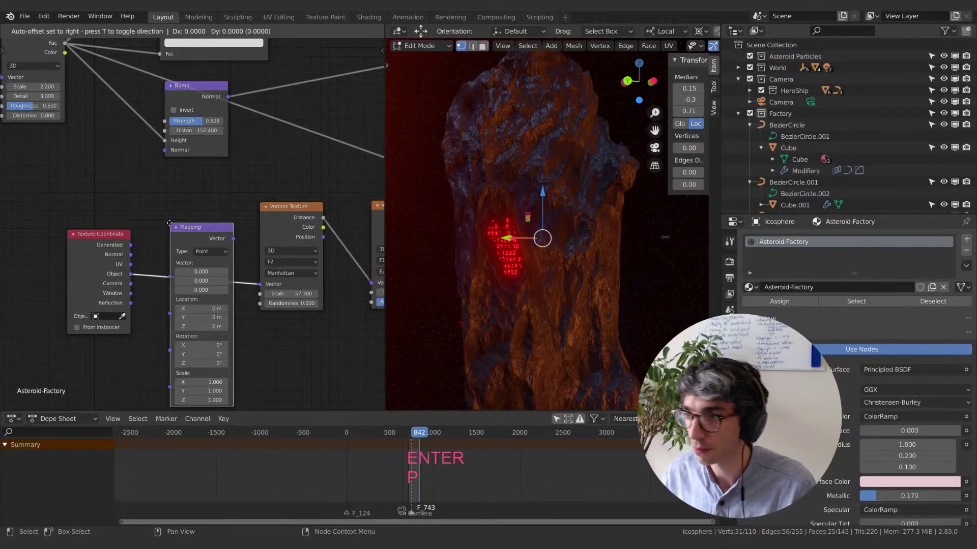
click(237, 301)
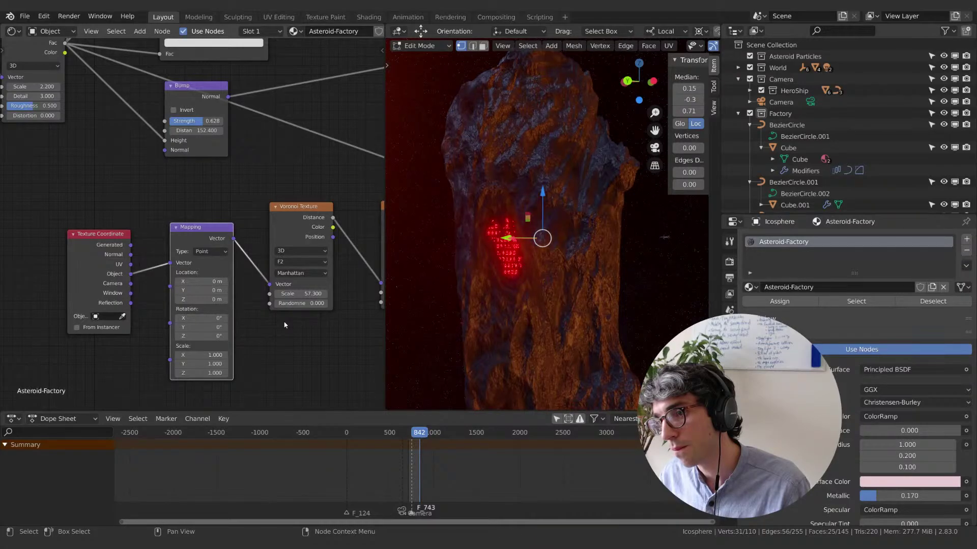
Shift the glyph pattern by setting the Mapping node's Y Location to 2.3 m.
drag(202, 290, 224, 290)
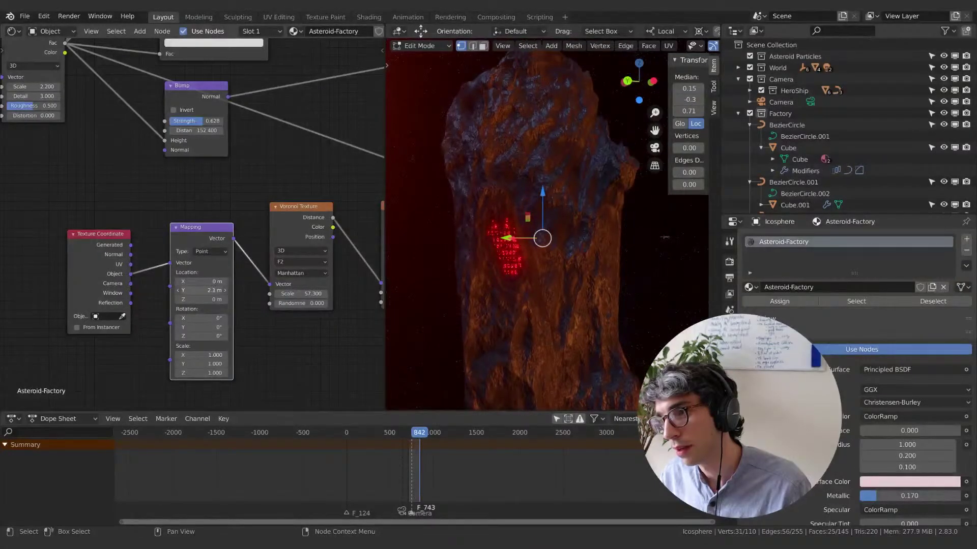
middle_drag(539, 254, 546, 260)
drag(203, 290, 211, 290)
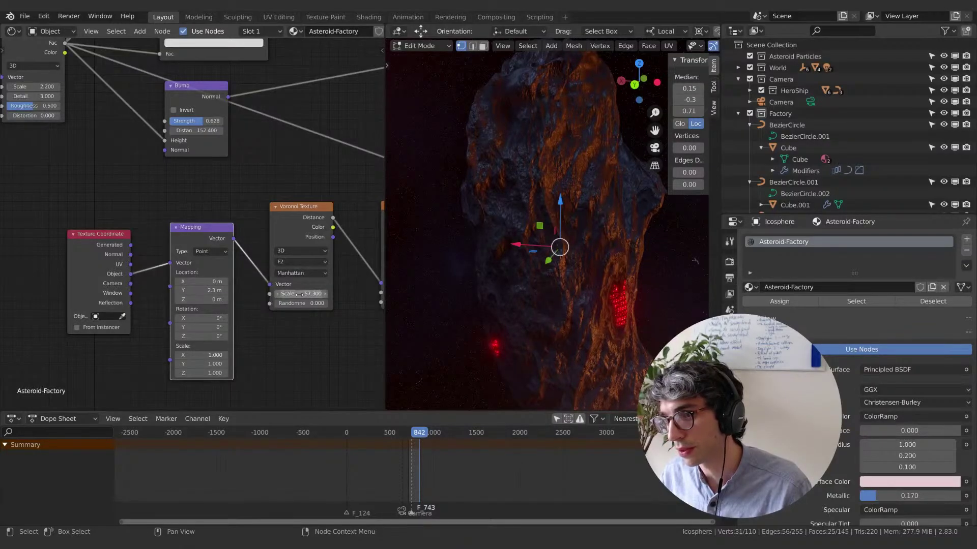
Raise the first Voronoi Texture's Scale to 66.3 and its Randomness to 1.000.
drag(302, 293, 325, 294)
middle_drag(591, 337, 569, 335)
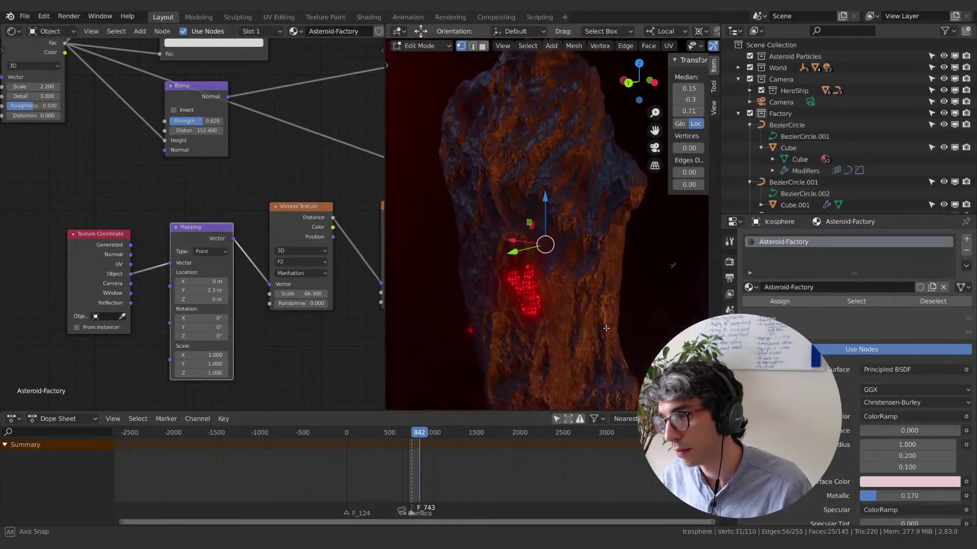
drag(300, 303, 330, 304)
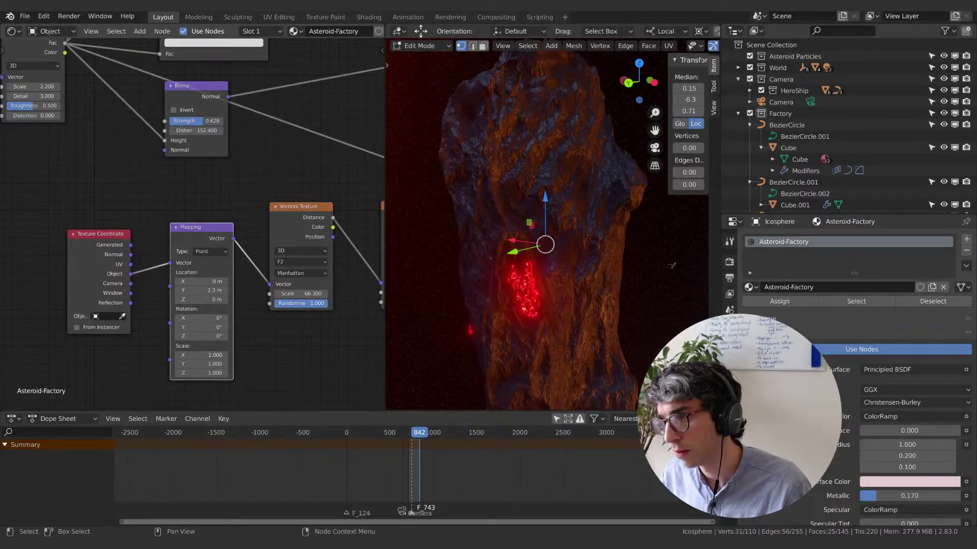
Try a lower Randomness of 0.461 on the first Voronoi Texture, then restore it to 1.000.
drag(324, 303, 303, 303)
scroll(404, 345, up, 4)
scroll(405, 351, down, 2)
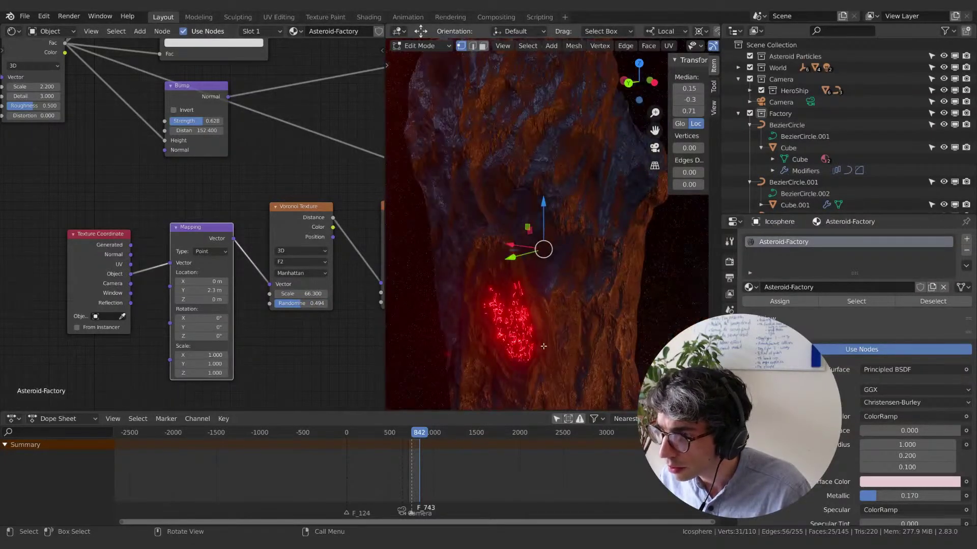
shift+middle_drag(404, 354, 421, 304)
scroll(421, 304, up, 2)
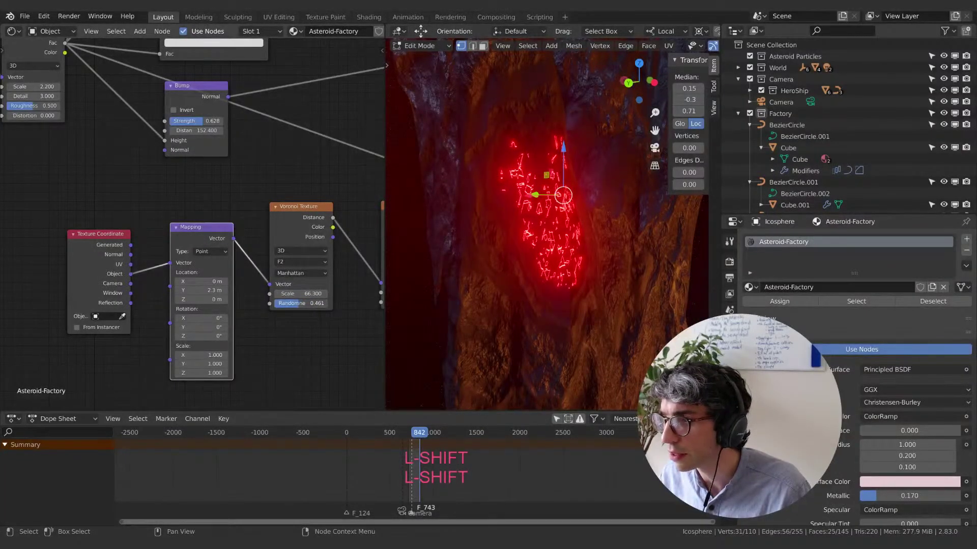
drag(313, 304, 342, 303)
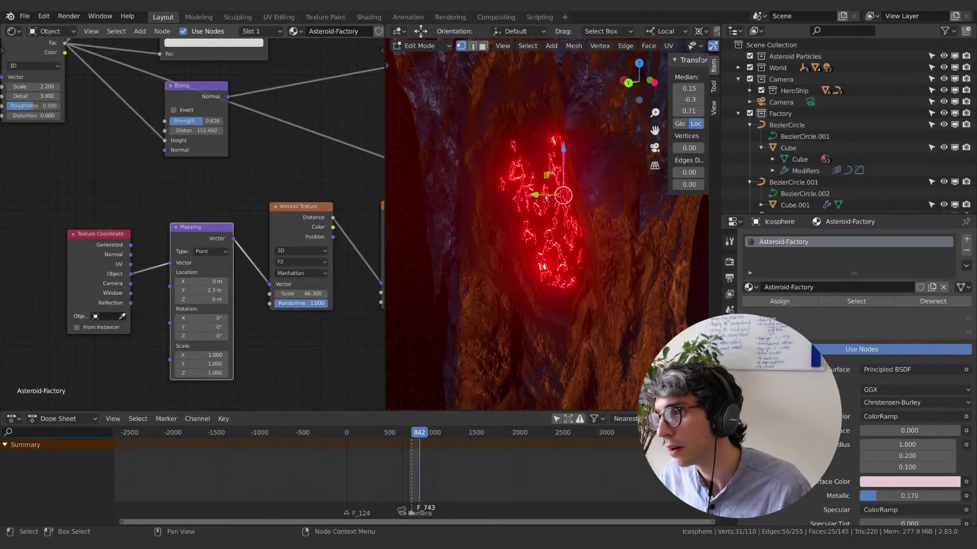
Try enlarging the glowing patches by moving the upper ColorRamp's black stop to 0.421.
middle_drag(483, 239, 519, 237)
scroll(322, 148, up, 1)
middle_drag(323, 148, 142, 209)
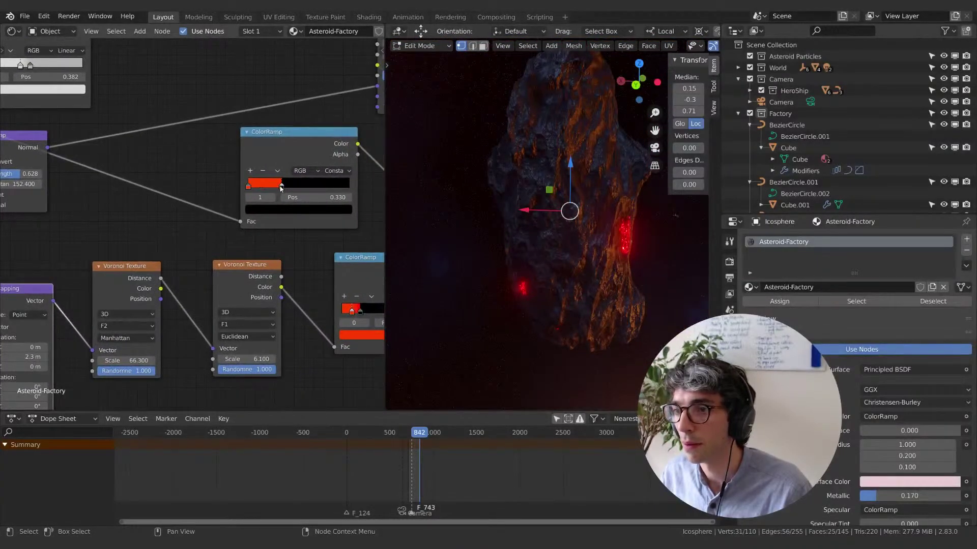
drag(283, 187, 298, 189)
middle_drag(583, 230, 555, 270)
scroll(530, 262, up, 3)
scroll(530, 261, down, 6)
mouse_move(294, 187)
mouse_down()
mouse_move(306, 190)
mouse_move(284, 190)
mouse_move(341, 191)
mouse_move(298, 190)
mouse_up()
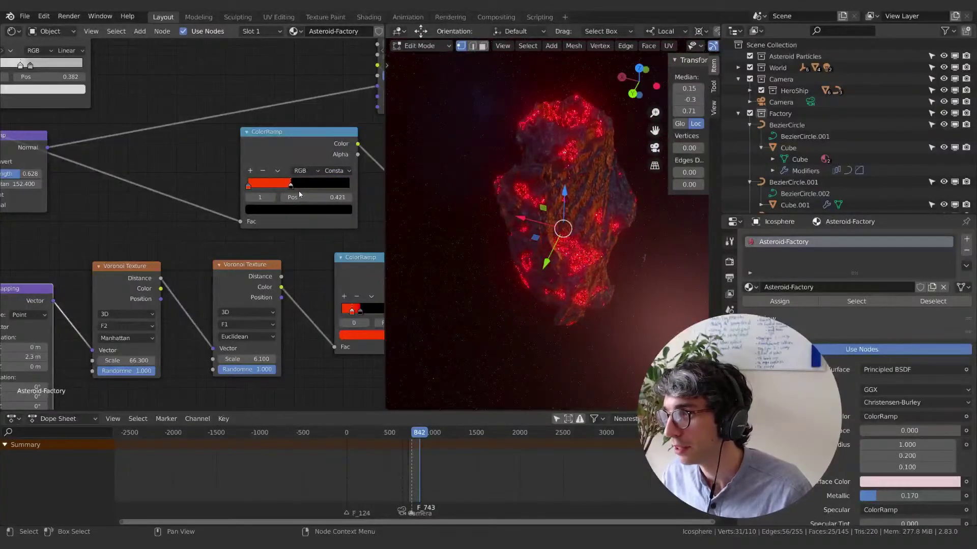
Shrink the glowing patches by setting the upper ColorRamp's black stop to 0.330.
middle_drag(568, 242, 510, 206)
scroll(509, 206, up, 3)
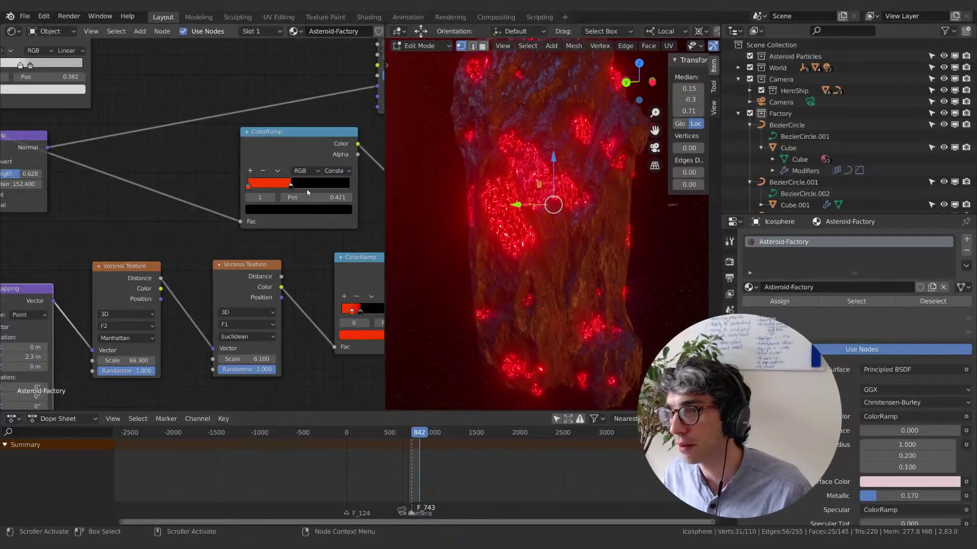
drag(291, 187, 286, 193)
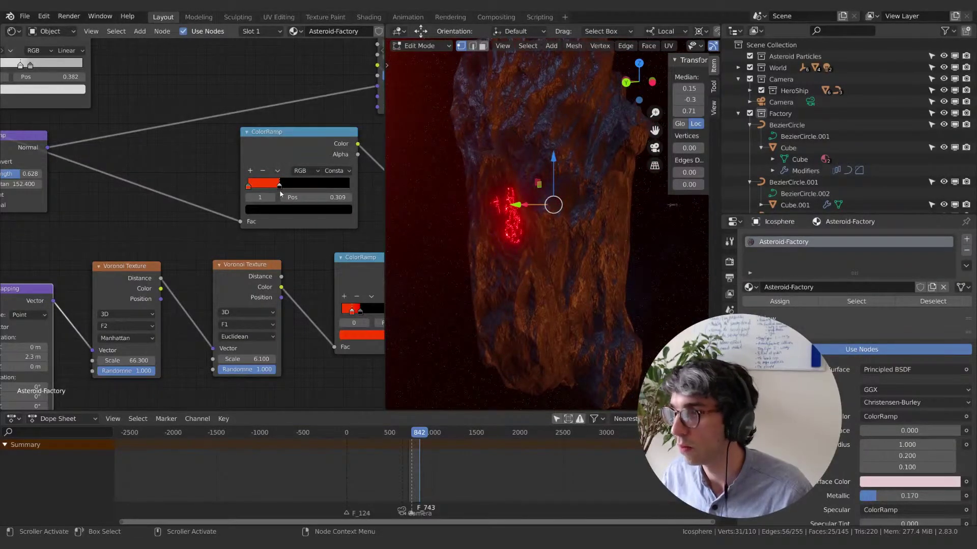
middle_drag(607, 208, 621, 210)
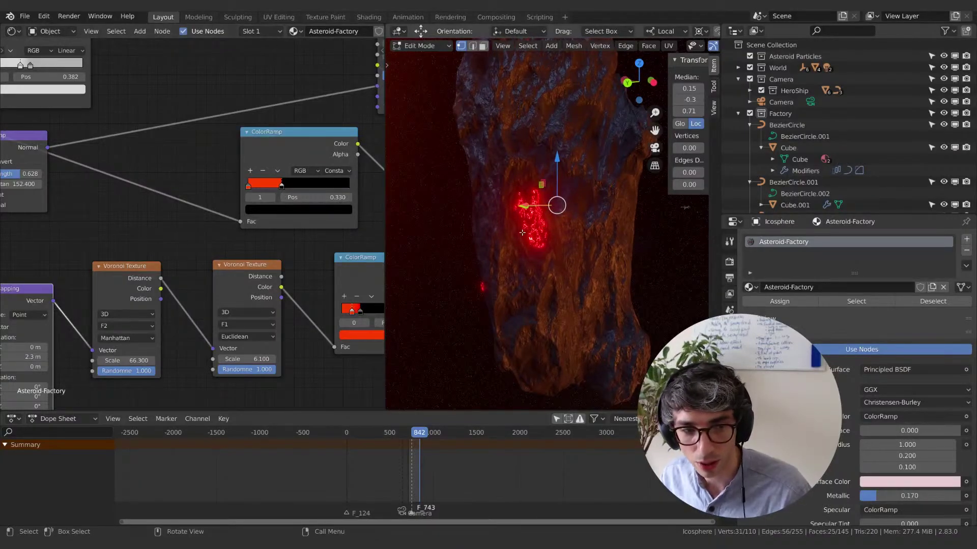
middle_drag(522, 233, 541, 268)
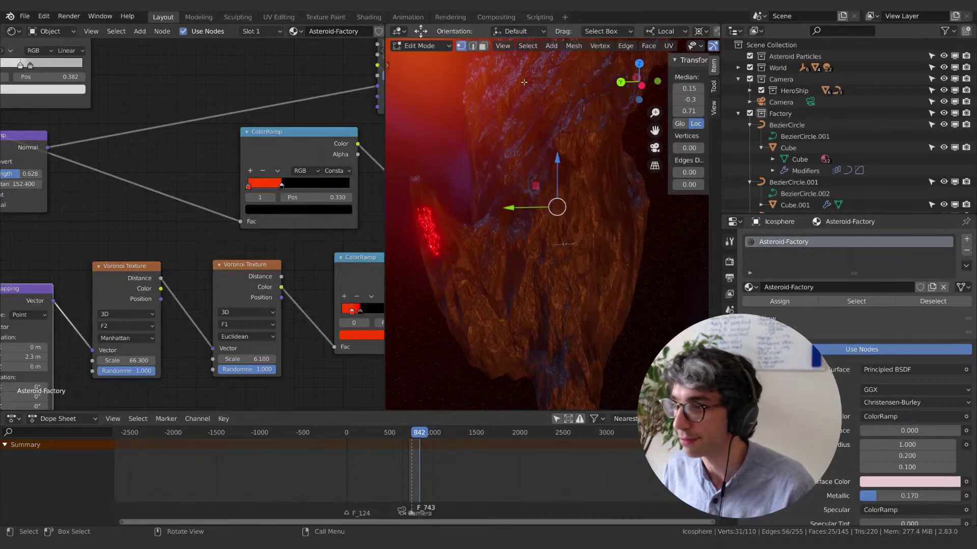
Shift the glyph pattern by setting the Mapping node's Y Location to 2.2 m, and check the asteroid from another side.
middle_drag(520, 141, 488, 262)
middle_drag(122, 284, 135, 265)
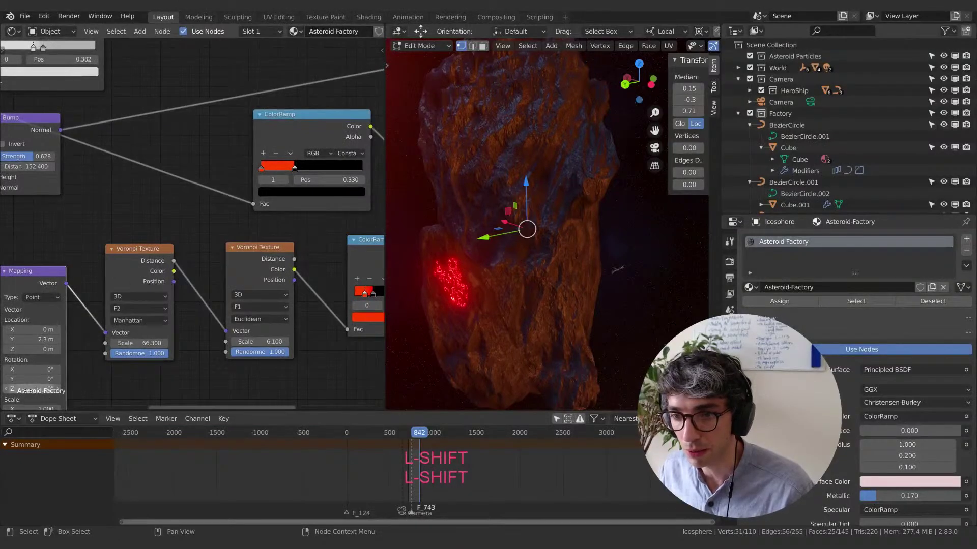
middle_drag(108, 382, 120, 373)
mouse_move(44, 331)
mouse_down()
mouse_move(54, 331)
mouse_move(43, 331)
mouse_up()
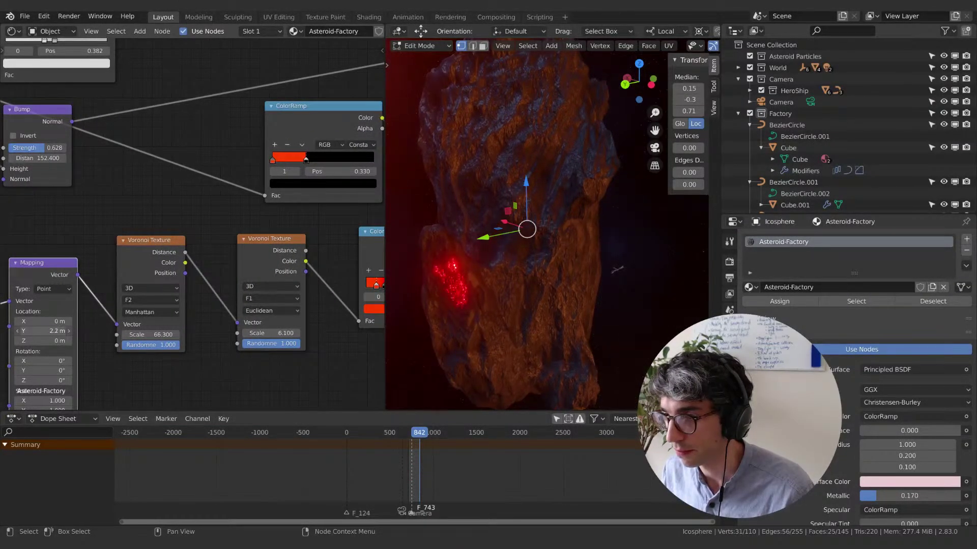
scroll(447, 305, down, 2)
middle_drag(447, 305, 585, 224)
key(shift)
middle_drag(520, 263, 499, 244)
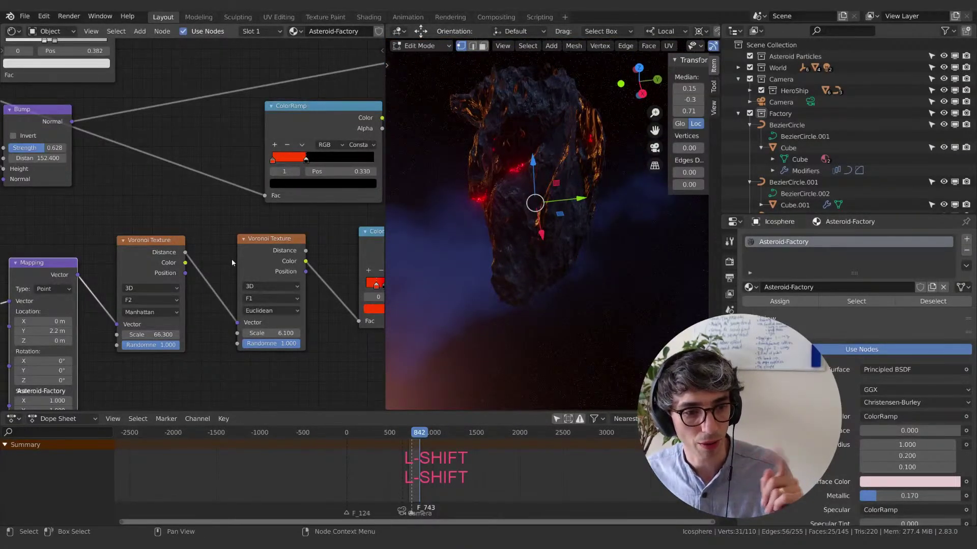
Make a copy of the Asteroid-Factory material, then put the original Asteroid-Factory back in the asteroid's material slot.
scroll(233, 241, down, 2)
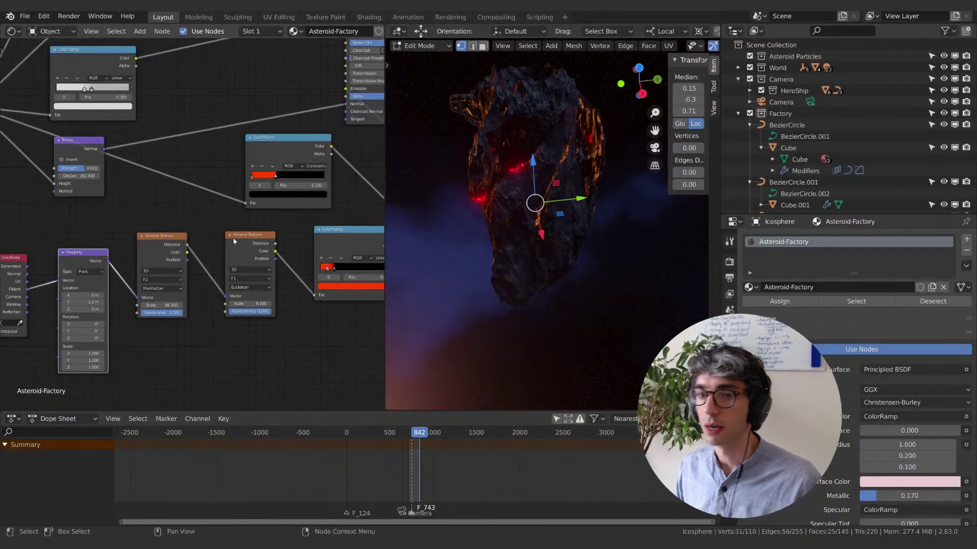
scroll(274, 221, down, 3)
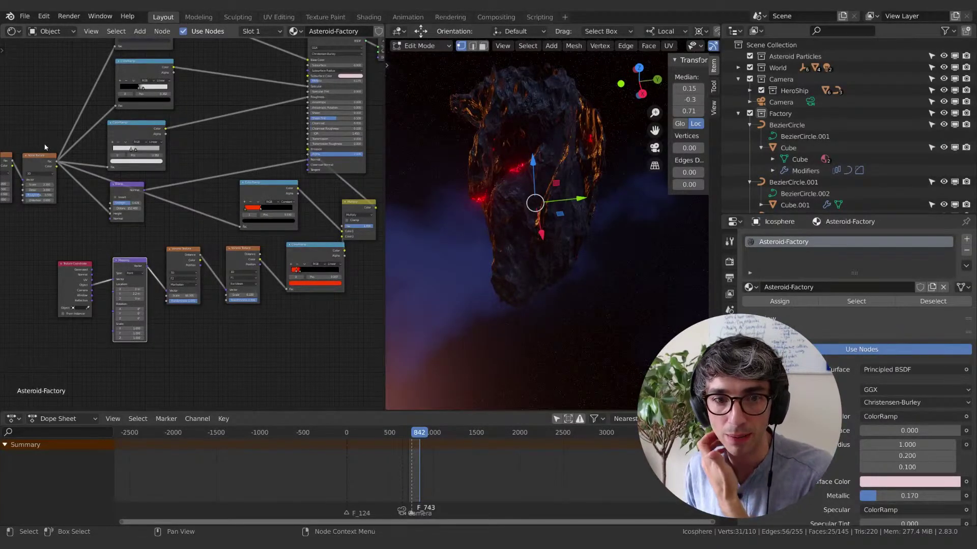
click(250, 189)
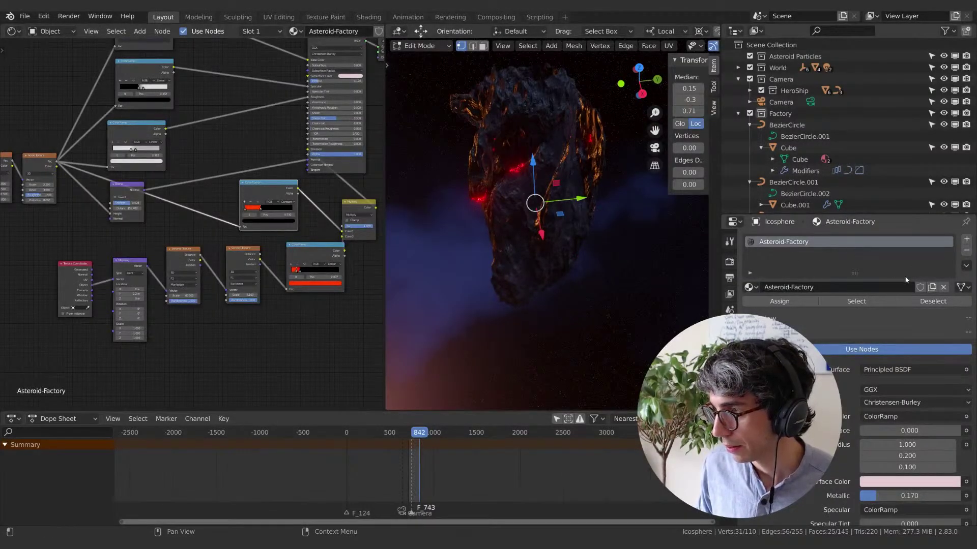
click(931, 287)
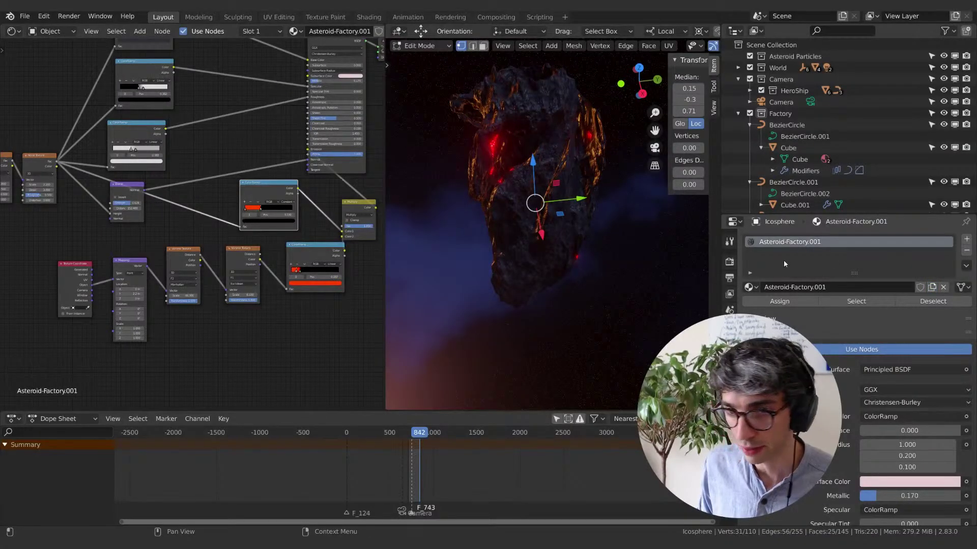
click(746, 287)
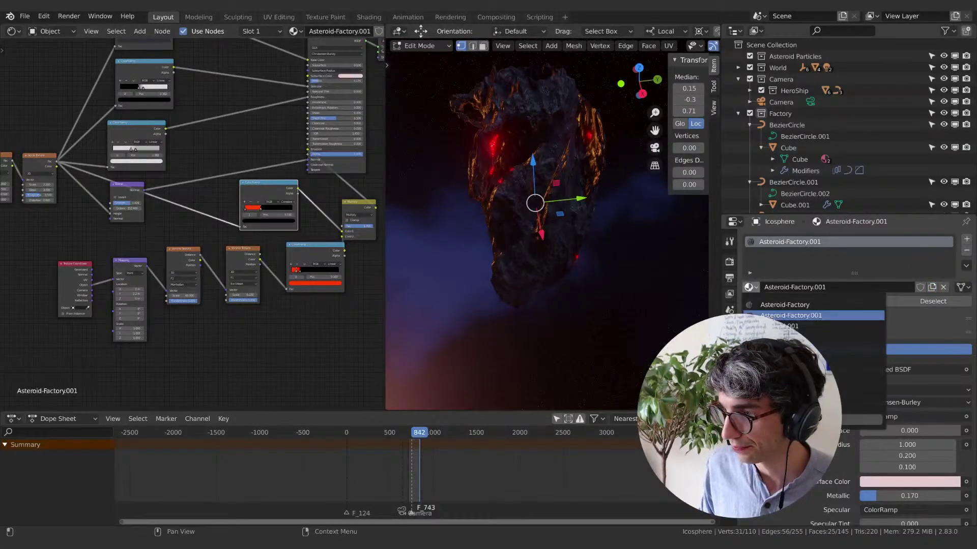
click(765, 306)
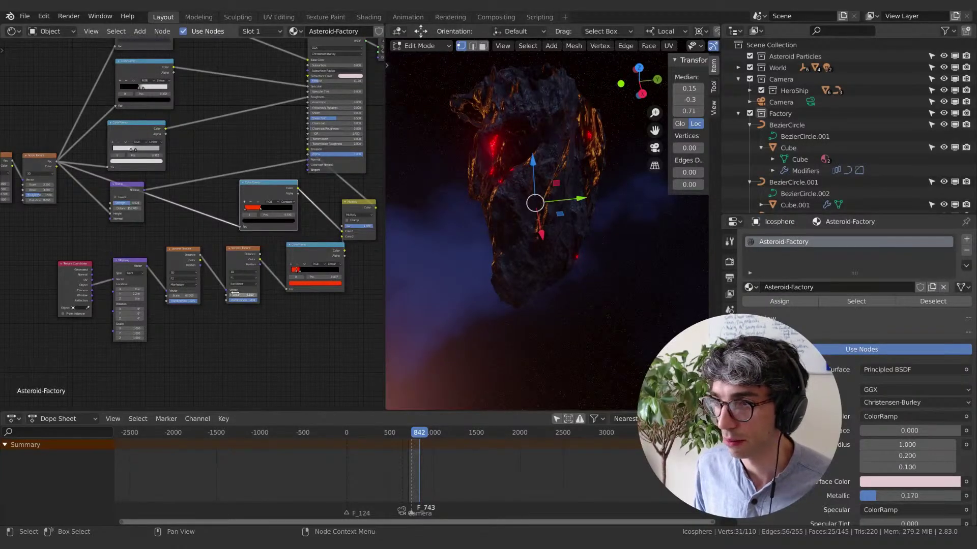
Delete the glow nodes from Asteroid-Factory: both emission ColorRamps, the two Voronoi Textures, their Mapping and Texture Coordinate, and the Multiply node.
scroll(188, 223, down, 1)
shift+middle_drag(188, 230, 241, 248)
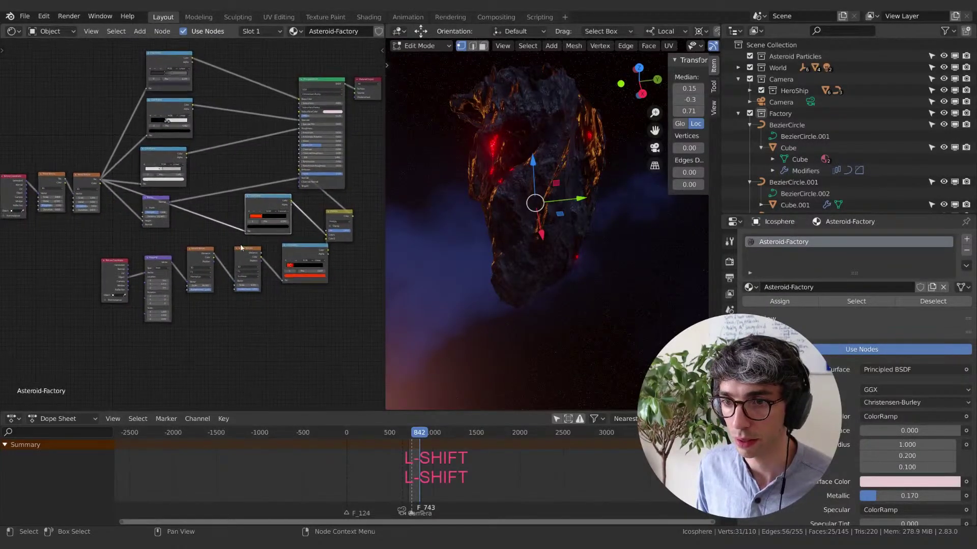
click(299, 250)
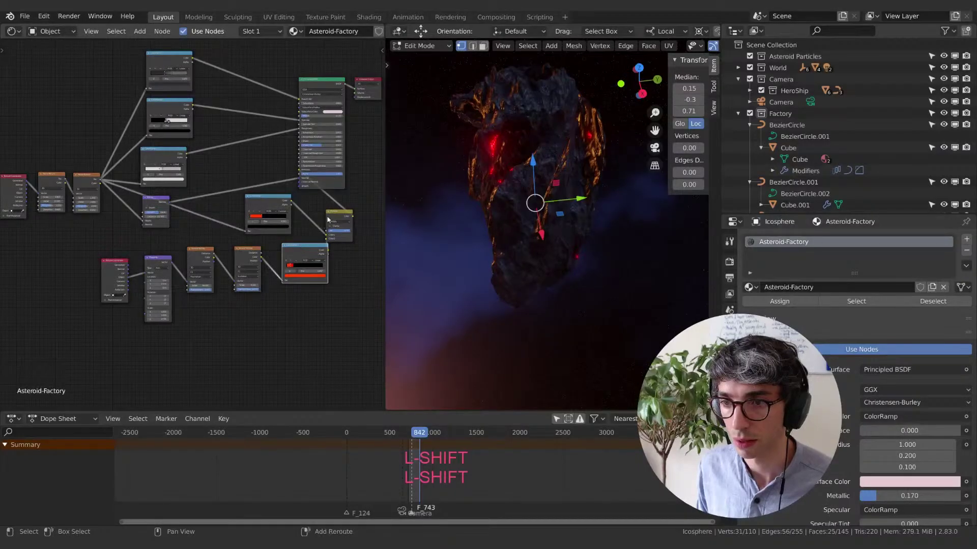
shift+click(246, 254)
shift+click(203, 257)
shift+click(157, 260)
shift+click(116, 265)
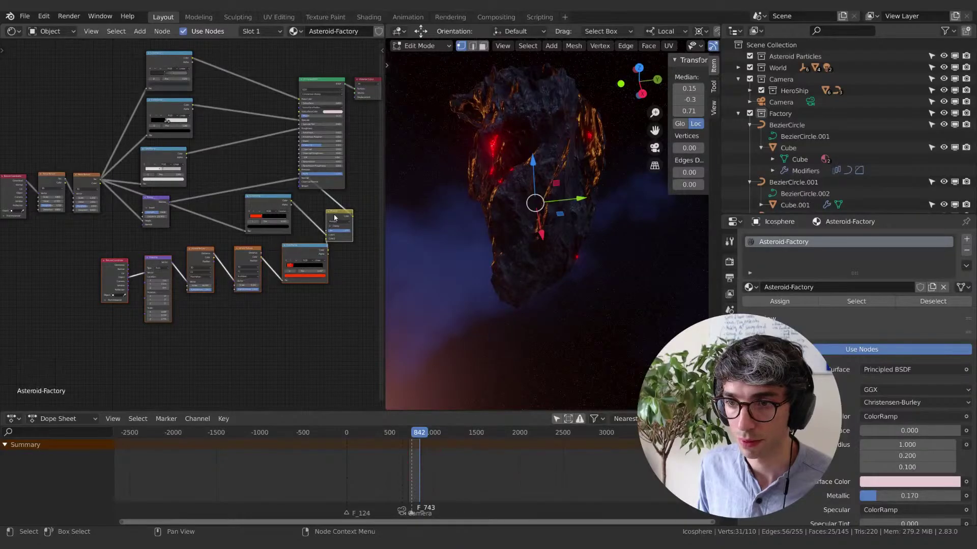
key(x)
click(281, 200)
key(x)
shift+middle_drag(255, 215, 279, 254)
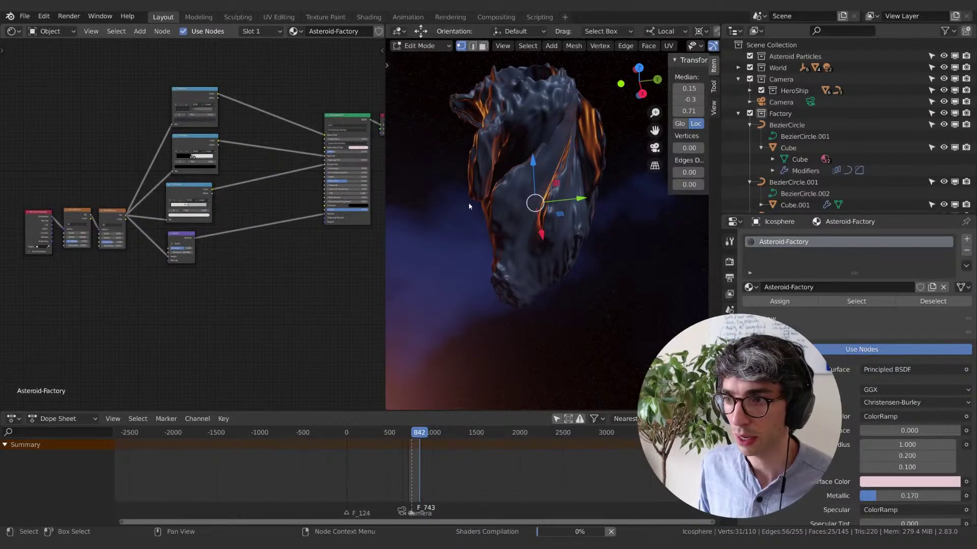
Soften the asteroid's surface relief by setting the Bump node's Distance to 82.
scroll(148, 268, up, 1)
scroll(489, 129, up, 2)
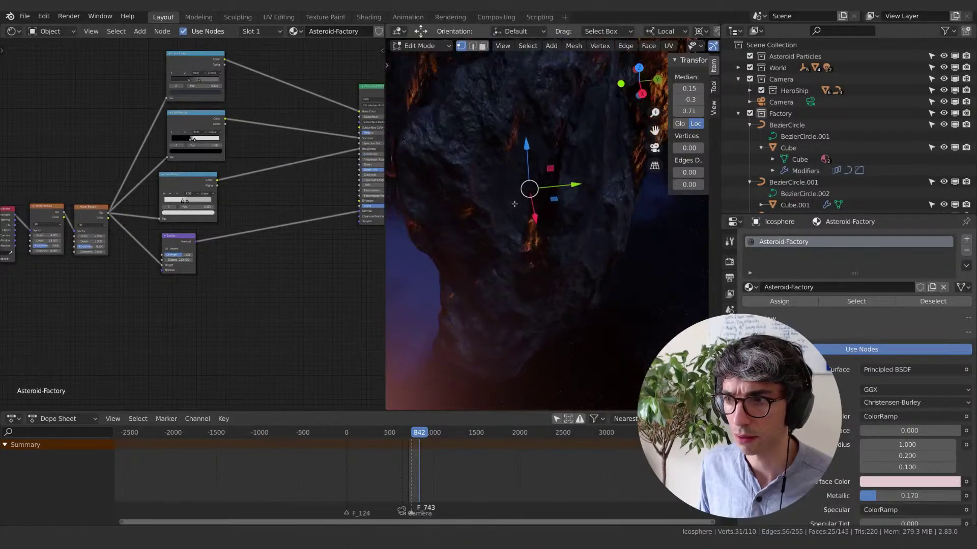
shift+middle_drag(489, 129, 518, 177)
double_click(175, 260)
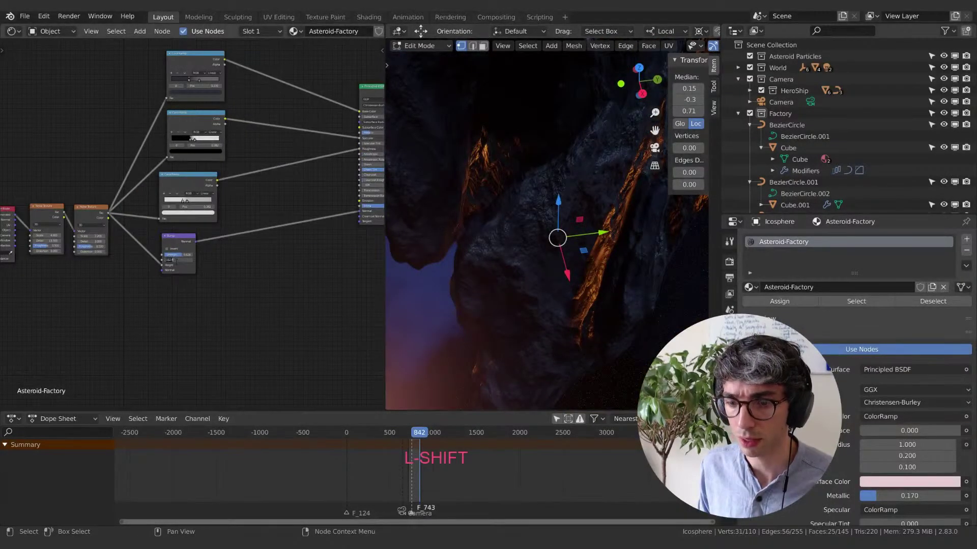
text(82)
key(Return)
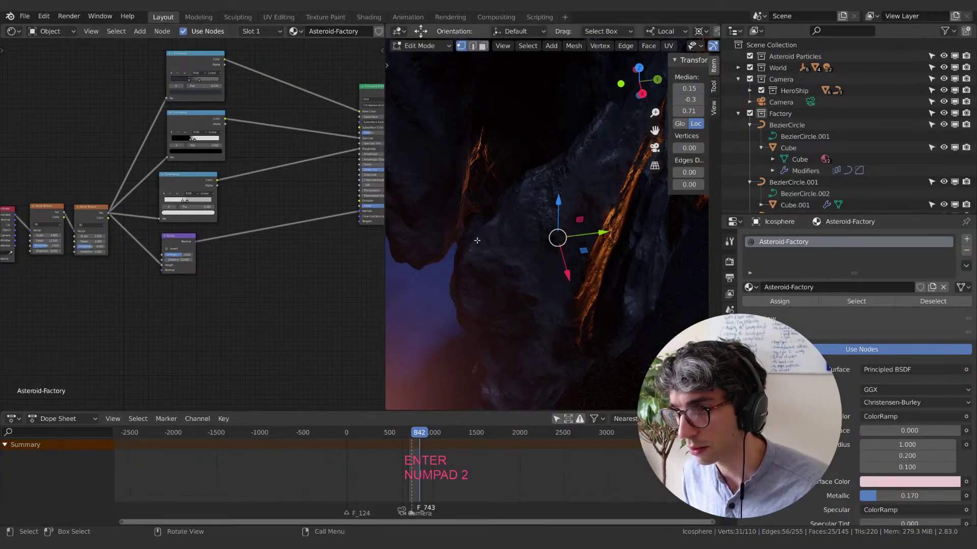
Rename the glow-free Asteroid-Factory material as Asteroid.
scroll(531, 233, down, 3)
shift+middle_drag(531, 232, 541, 264)
scroll(542, 265, up, 3)
click(830, 287)
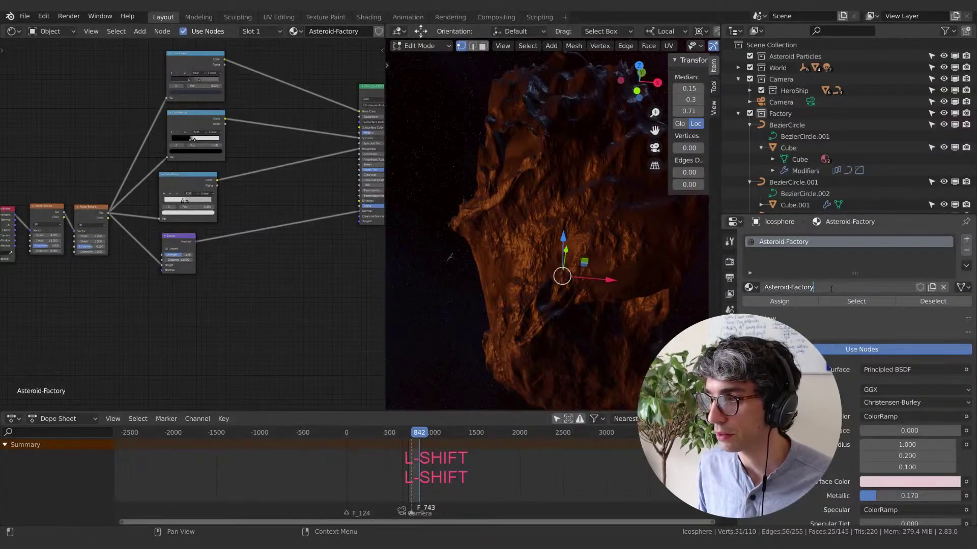
key(BackSpace)
key(BackSpace)
key(BackSpace)
key(BackSpace)
key(BackSpace)
key(BackSpace)
key(BackSpace)
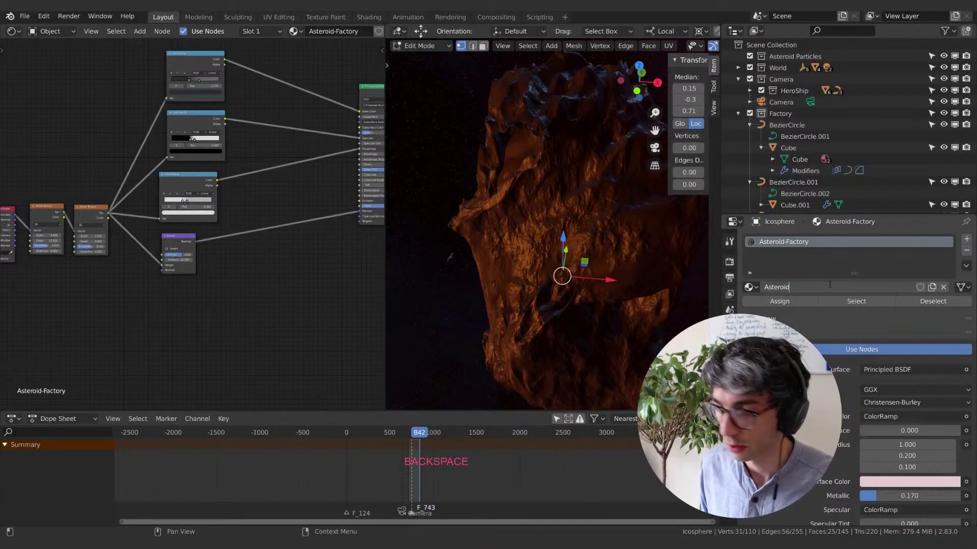
key(Return)
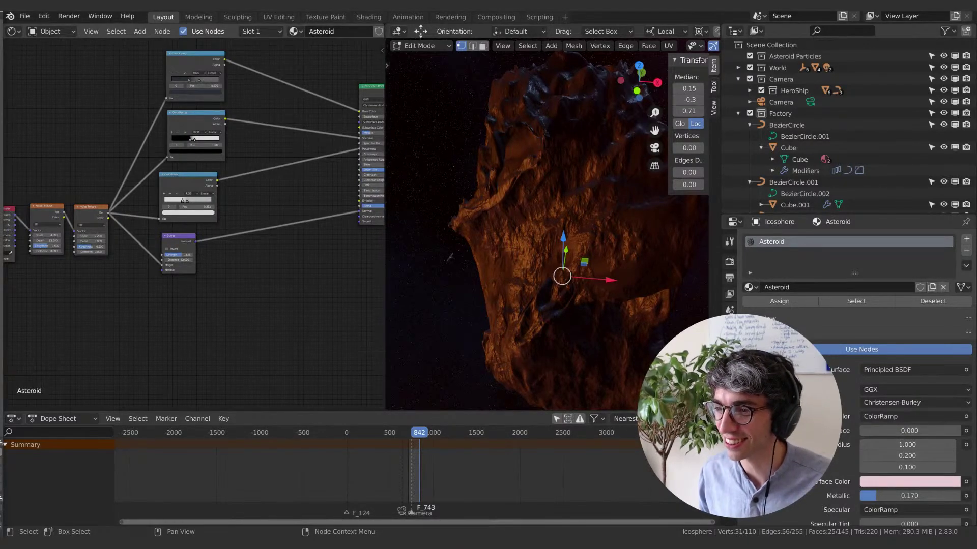
Examine the asteroid's plain rock surface up close and from several sides.
mouse_move(504, 267)
middle_down()
mouse_move(524, 271)
mouse_move(502, 261)
middle_up()
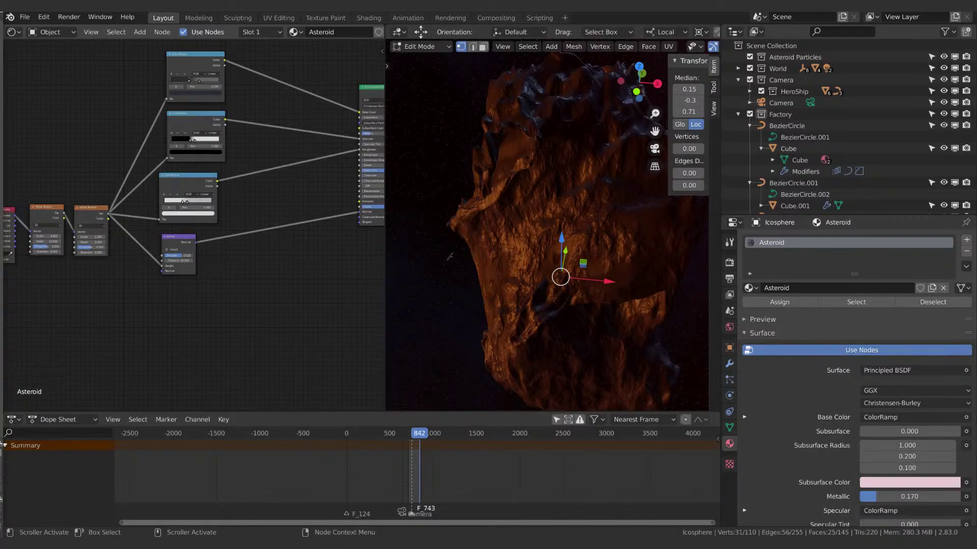
middle_drag(497, 254, 478, 290)
mouse_move(478, 290)
middle_down()
mouse_move(484, 308)
mouse_move(473, 297)
middle_up()
shift+middle_drag(473, 297, 467, 292)
middle_drag(508, 262, 596, 290)
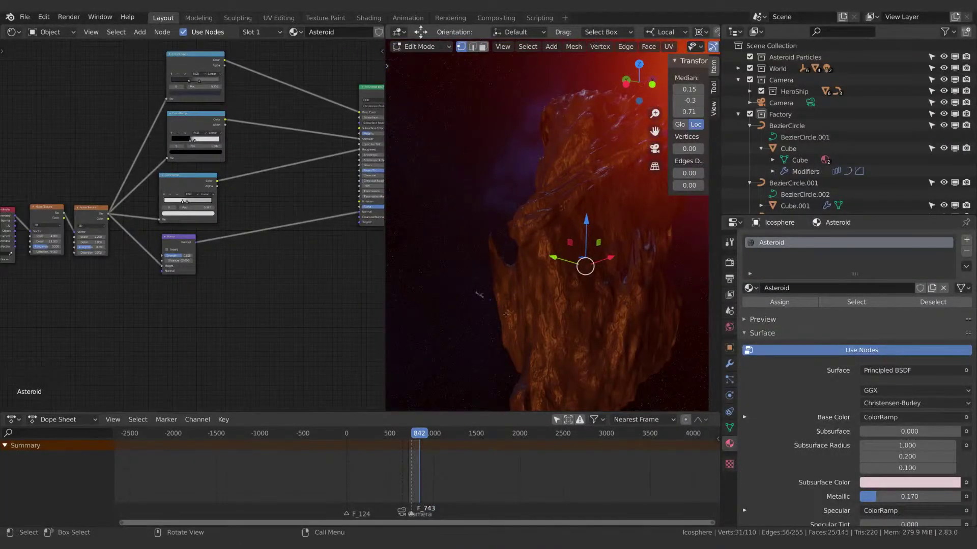
scroll(506, 315, up, 6)
shift+scroll(510, 297, up, 2)
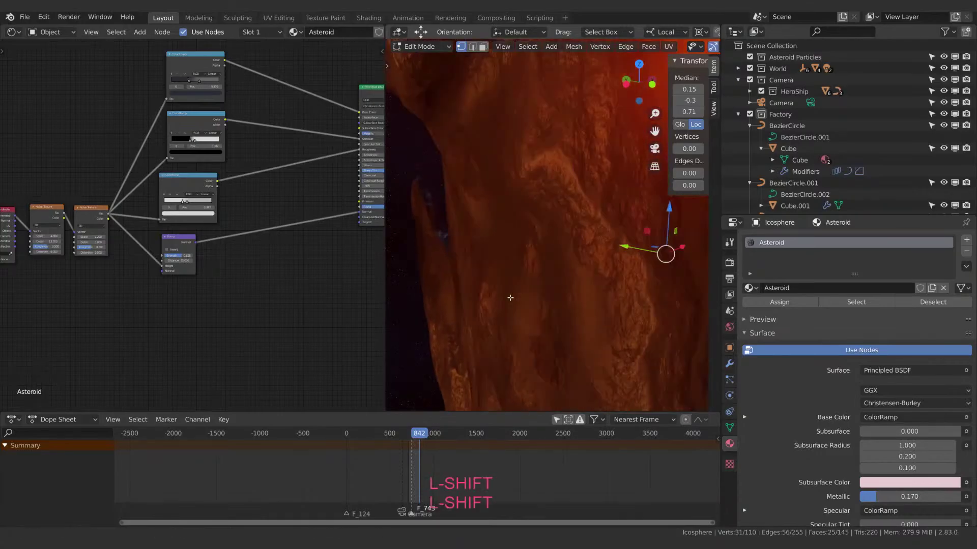
middle_drag(510, 297, 533, 249)
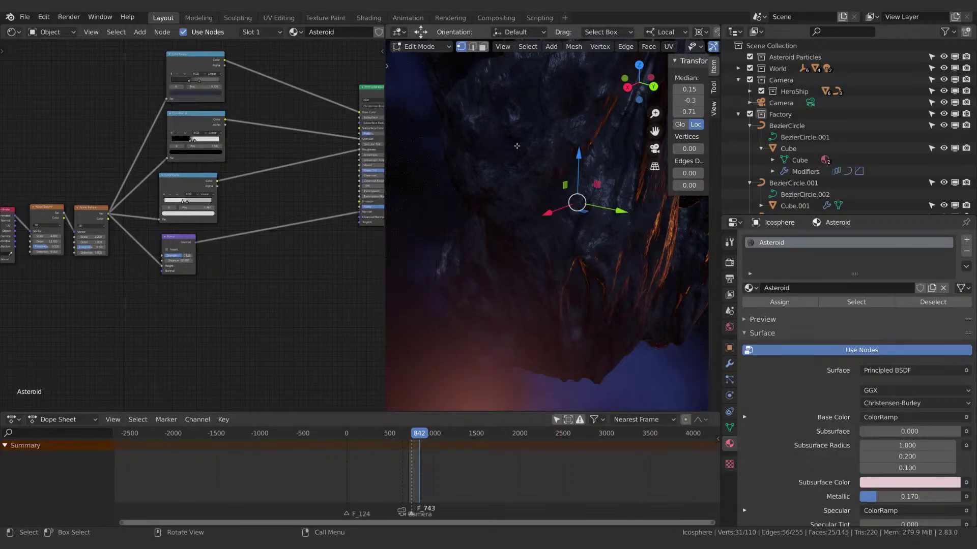
mouse_move(549, 168)
middle_down()
mouse_move(555, 142)
mouse_move(544, 152)
mouse_move(516, 297)
mouse_move(547, 228)
middle_up()
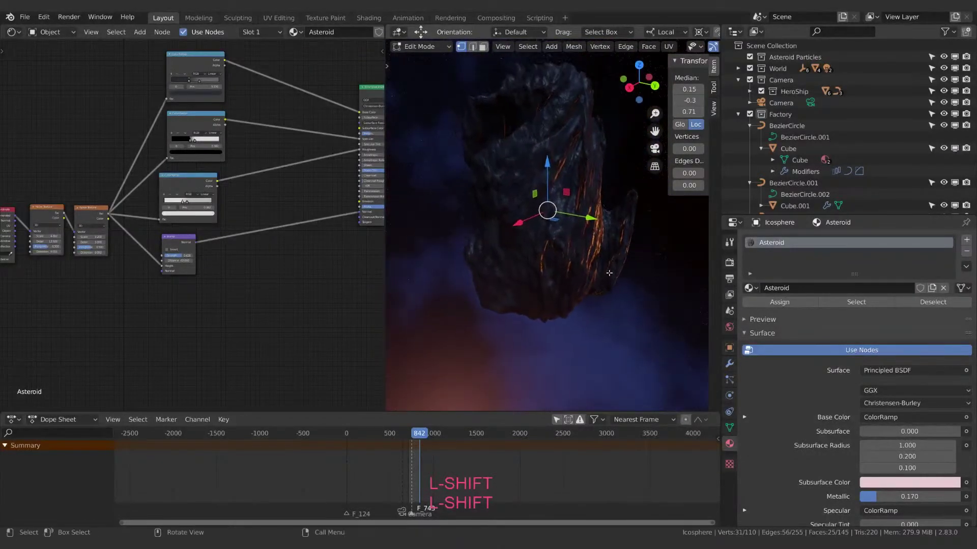
double_click(807, 287)
click(811, 291)
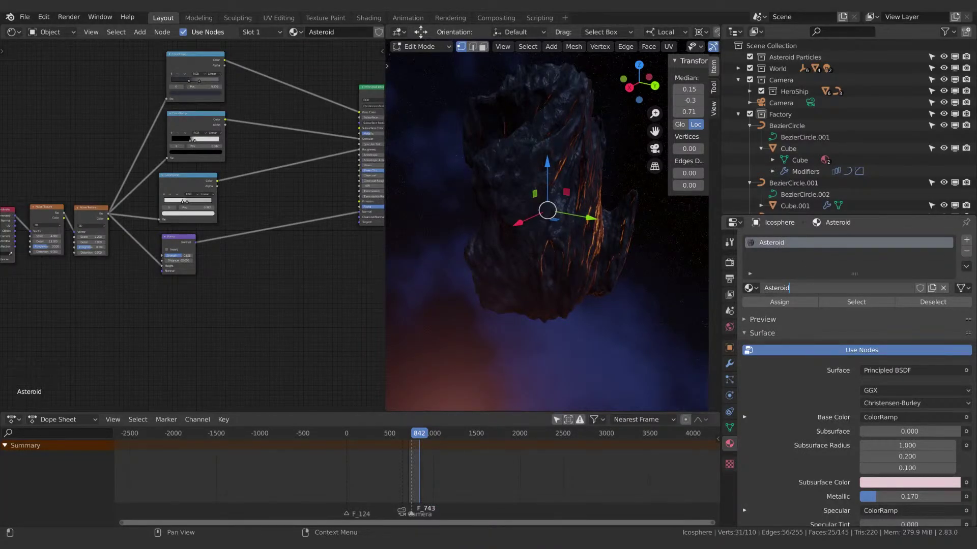
key(Return)
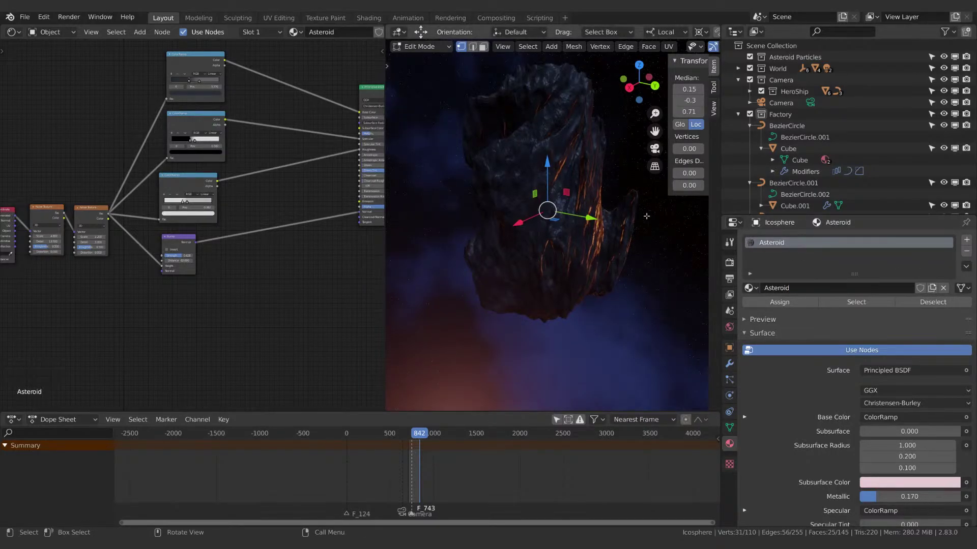
Rename the icosphere's Asteroid material as Asteroid-Factory.
click(810, 284)
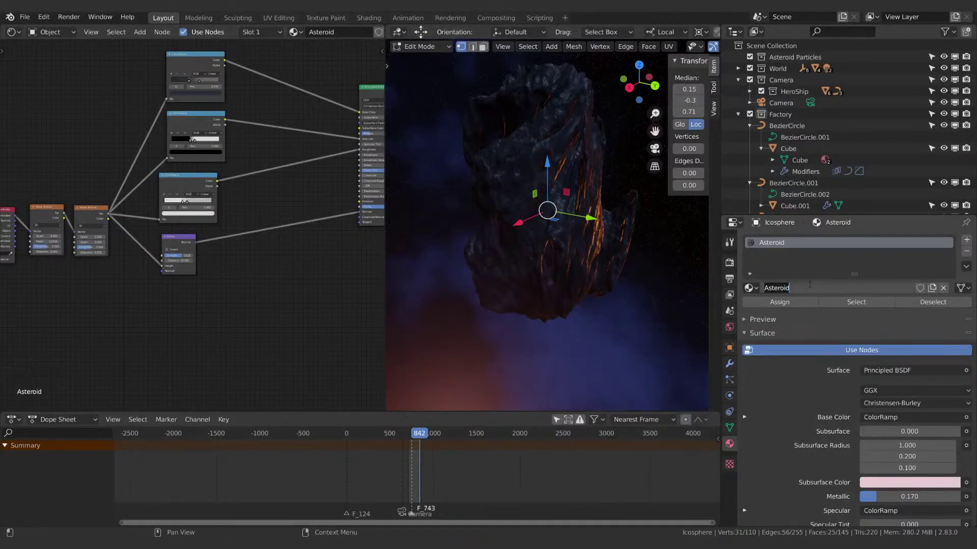
click(828, 283)
text(-Factory)
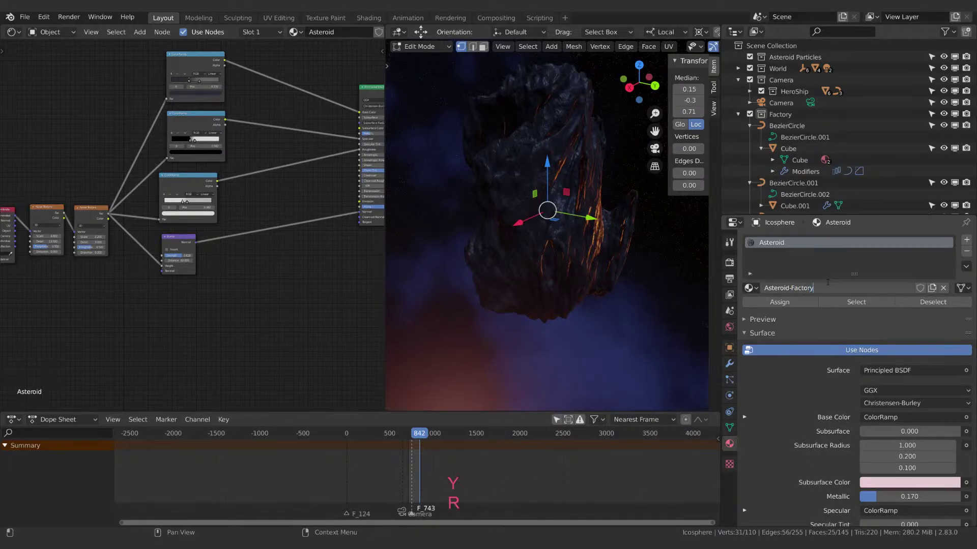
key(Return)
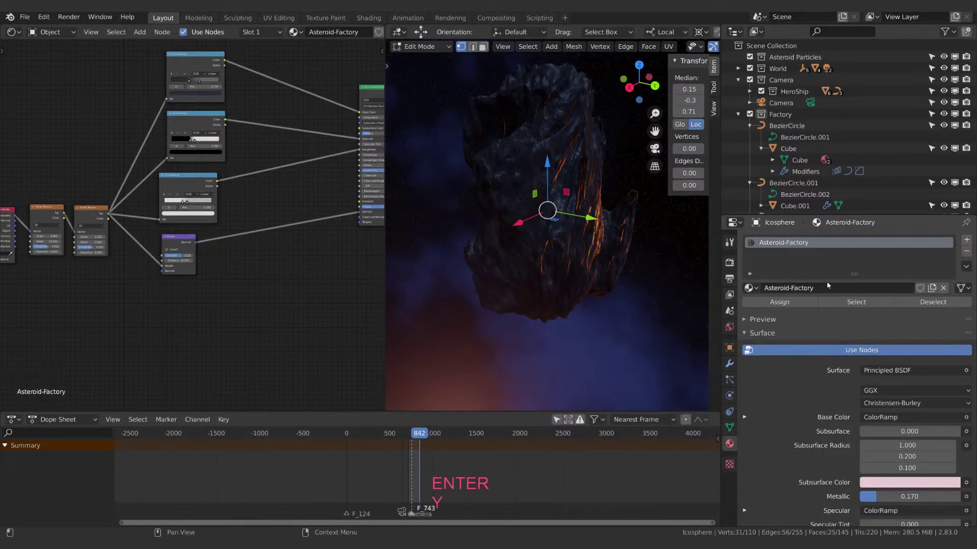
Deepen the asteroid's surface relief by raising the Bump node's Distance to about 521.1.
middle_drag(603, 179, 619, 276)
scroll(577, 244, up, 5)
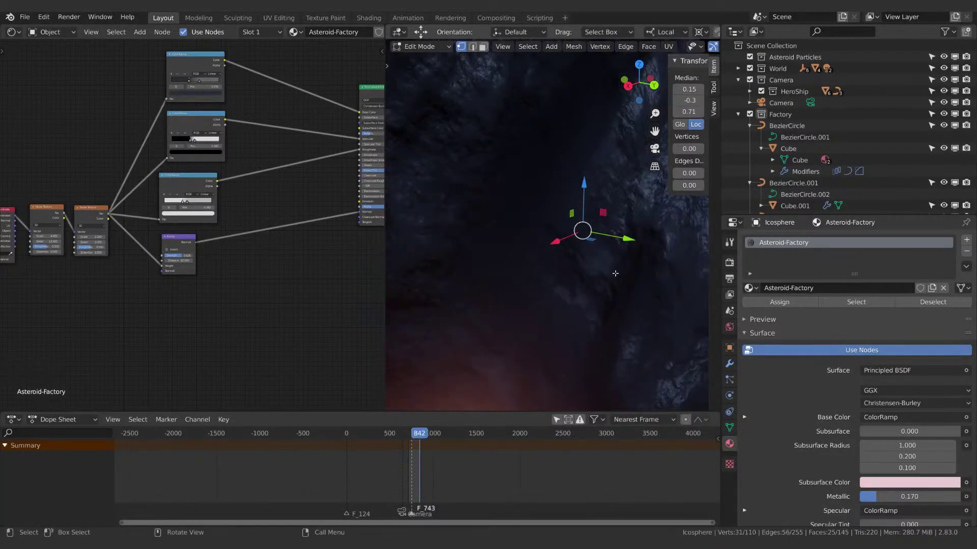
scroll(205, 337, up, 3)
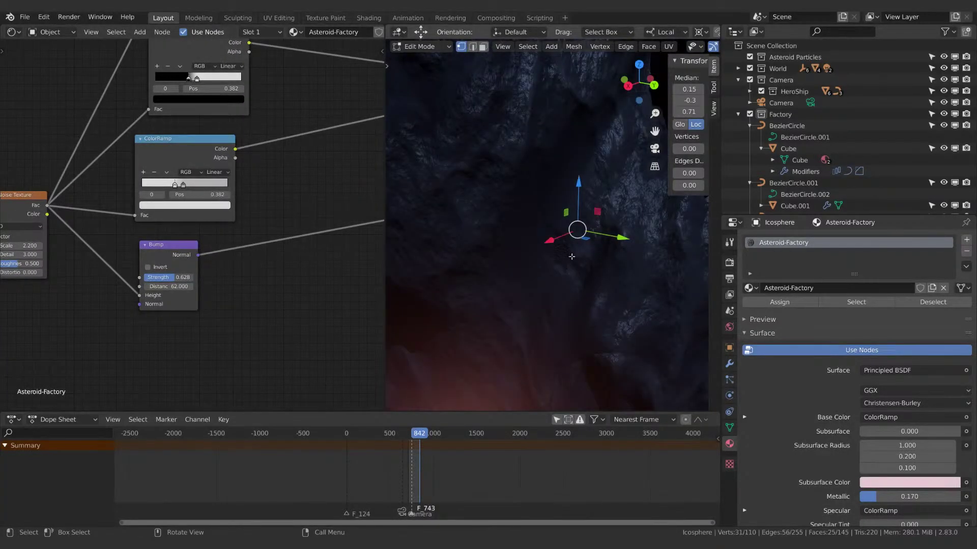
scroll(158, 286, up, 2)
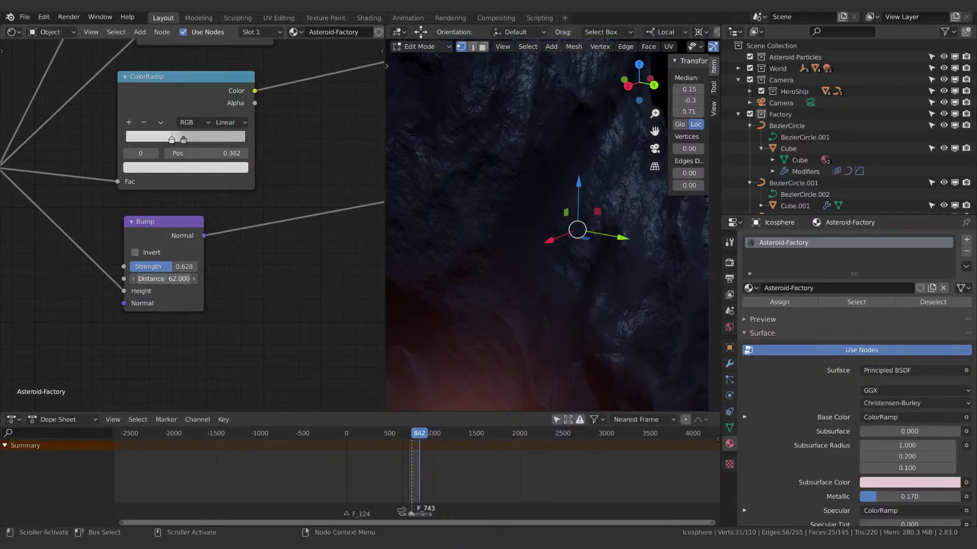
drag(163, 279, 187, 279)
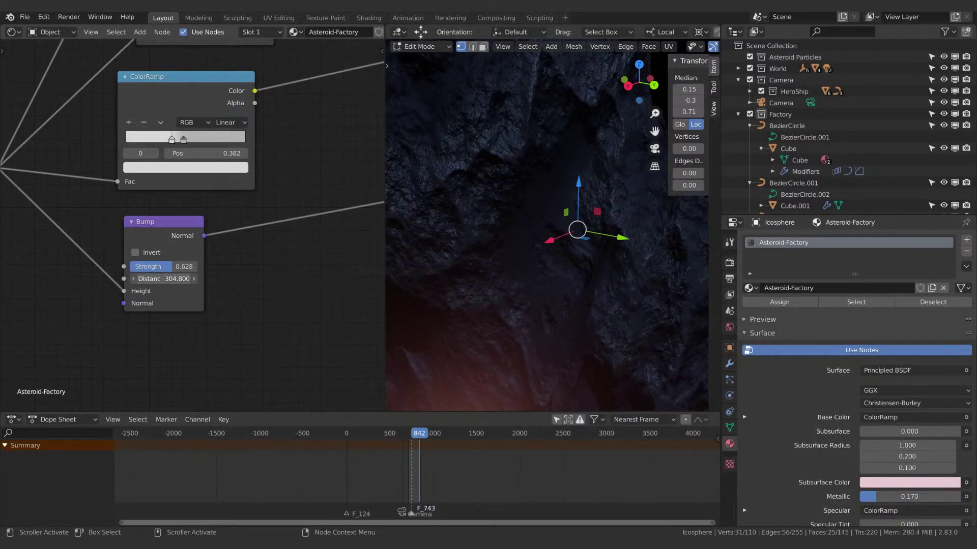
drag(164, 279, 147, 279)
scroll(512, 228, up, 2)
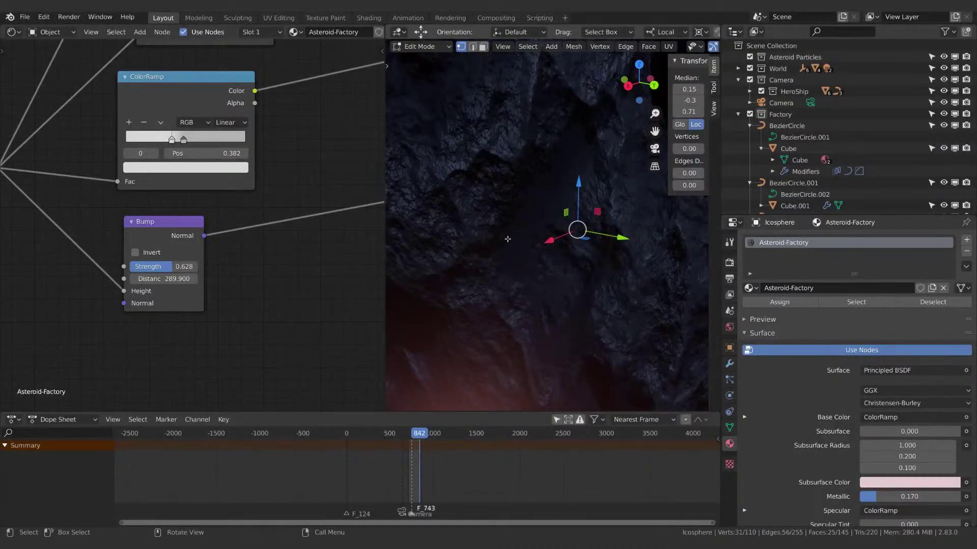
scroll(512, 227, down, 1)
scroll(512, 228, up, 2)
drag(163, 280, 212, 281)
middle_drag(545, 284, 442, 289)
scroll(504, 274, down, 5)
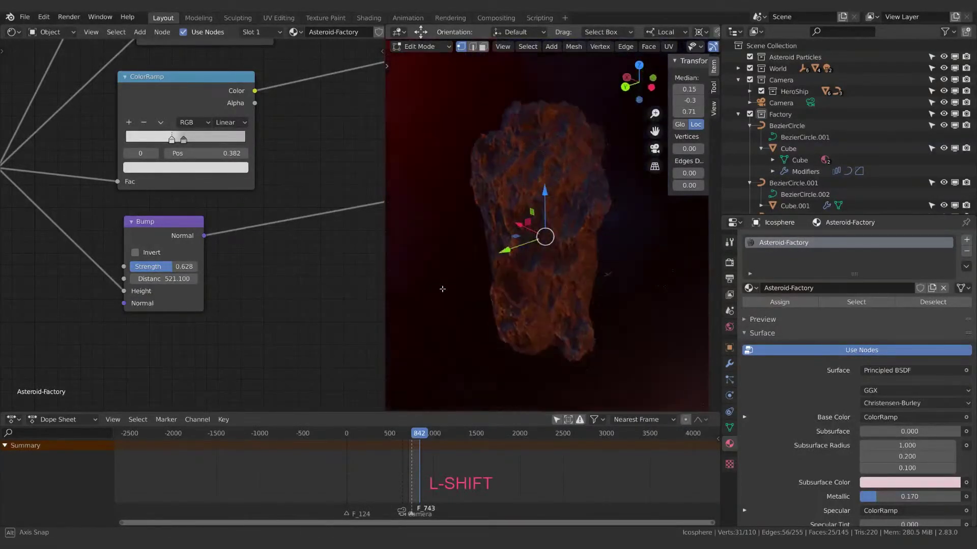
scroll(473, 277, up, 8)
mouse_move(539, 259)
middle_down()
mouse_move(537, 274)
mouse_move(569, 272)
mouse_move(542, 263)
mouse_move(545, 254)
middle_up()
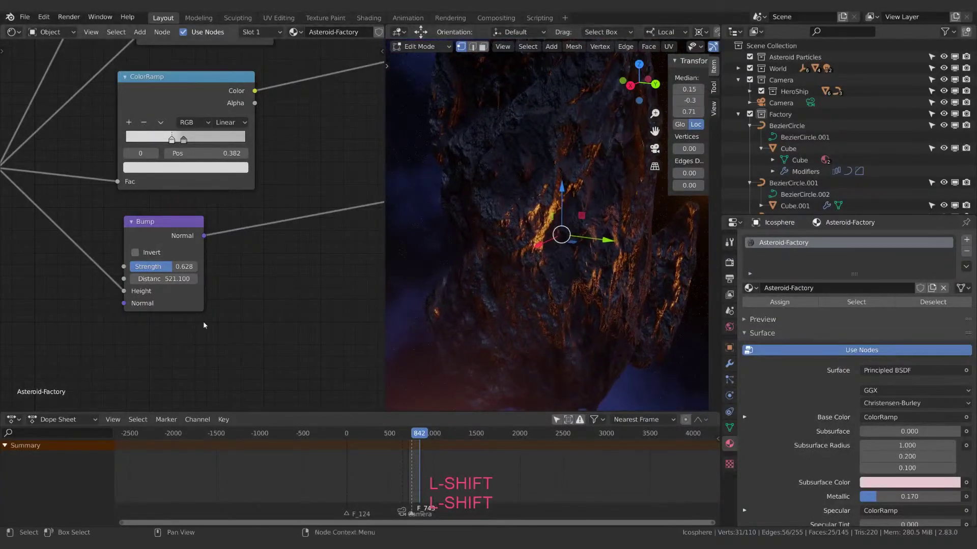
Add a ColorRamp node to the Asteroid-Factory material, placed below and beside the Bump node.
scroll(267, 300, down, 4)
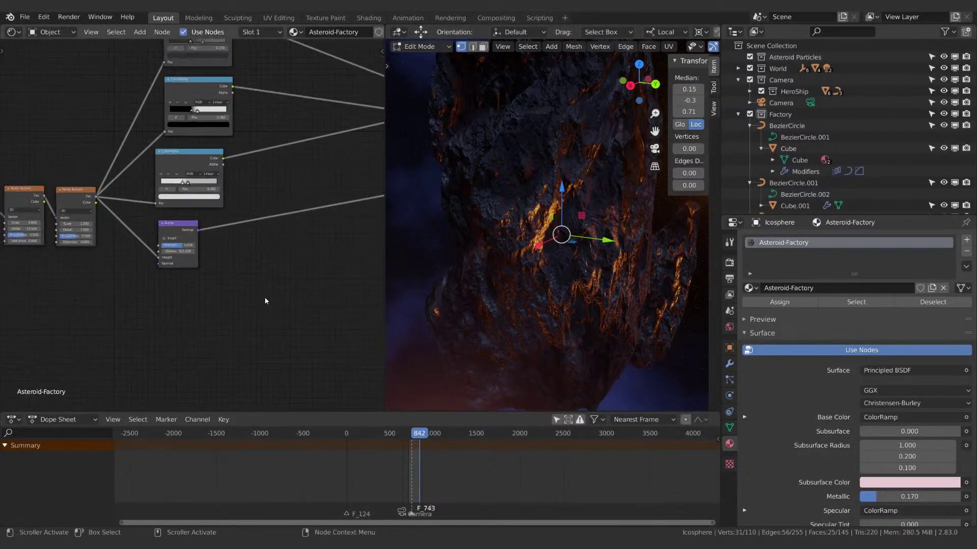
middle_drag(299, 292, 248, 308)
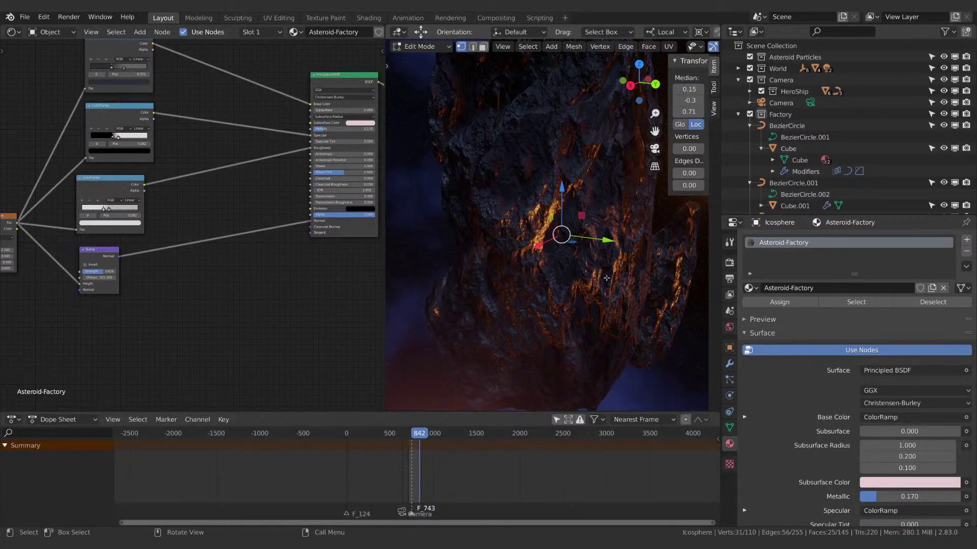
middle_drag(236, 280, 241, 289)
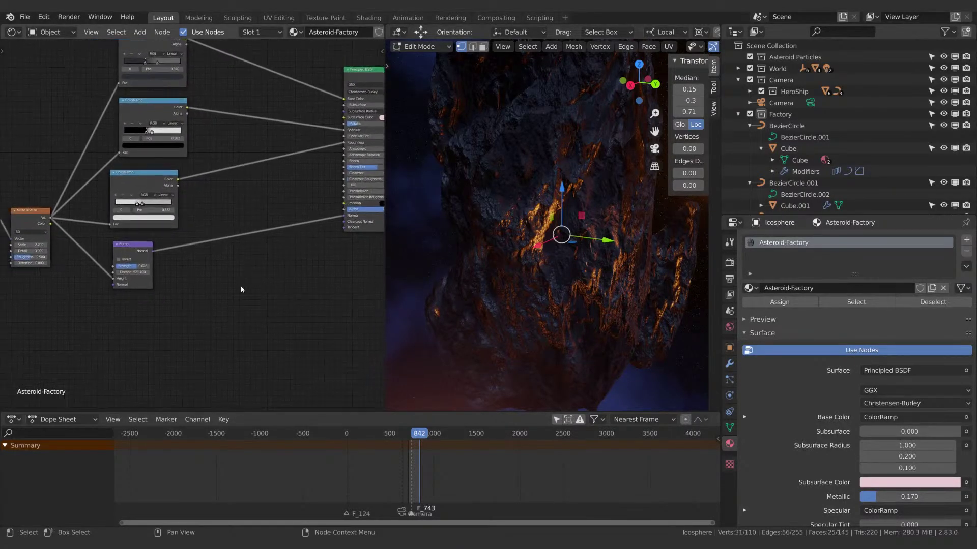
scroll(225, 289, down, 2)
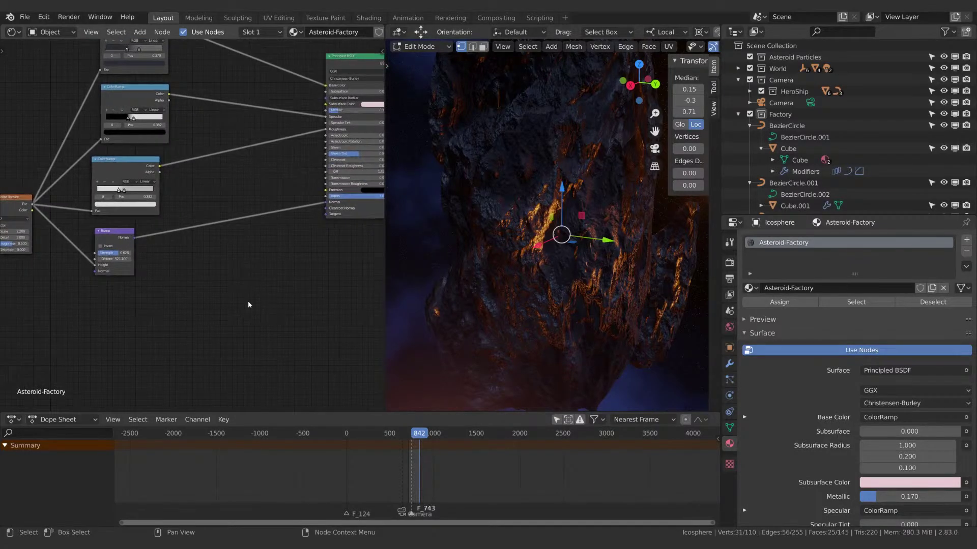
middle_drag(38, 238, 100, 224)
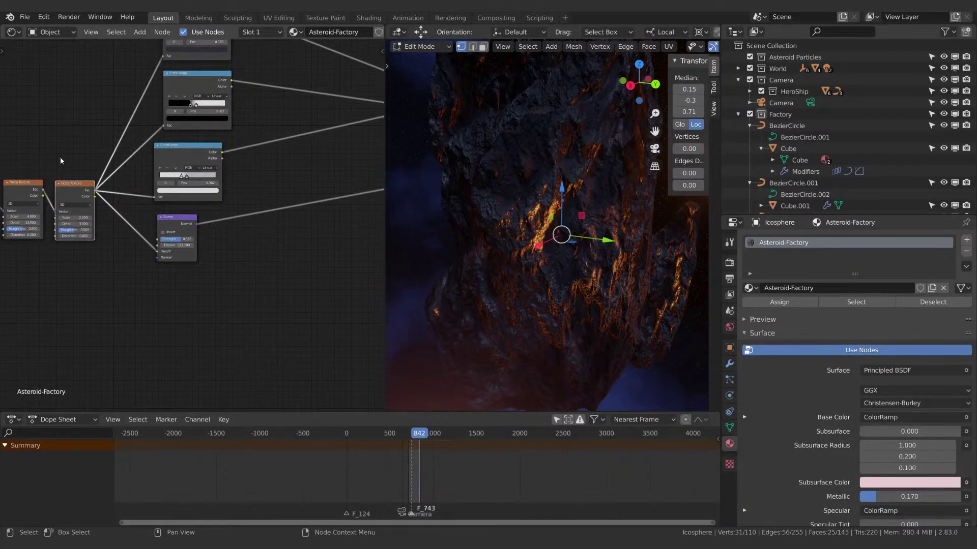
middle_drag(72, 194, 148, 179)
ctrl+scroll(217, 225, right, 5)
key(shift+a)
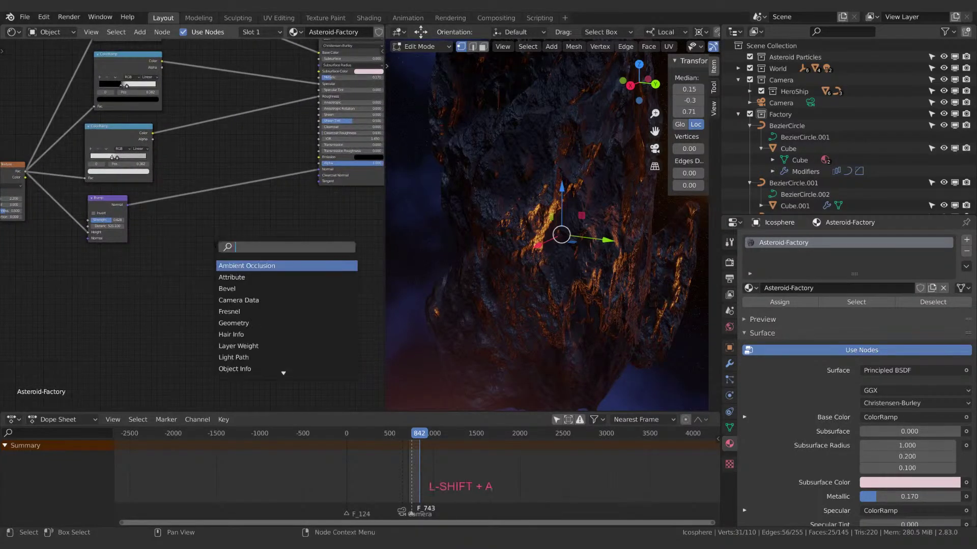
text(col)
key(BackSpace)
key(BackSpace)
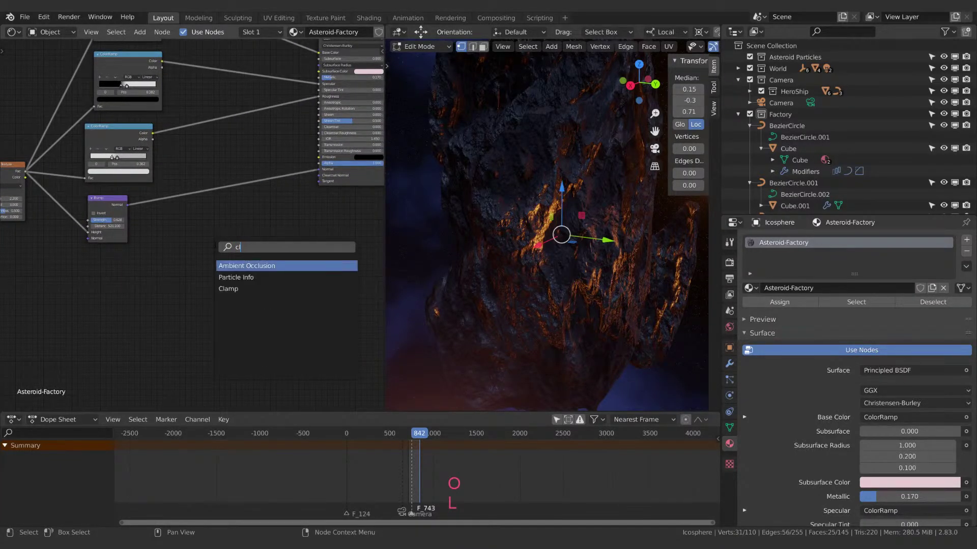
text(olor)
key(Down)
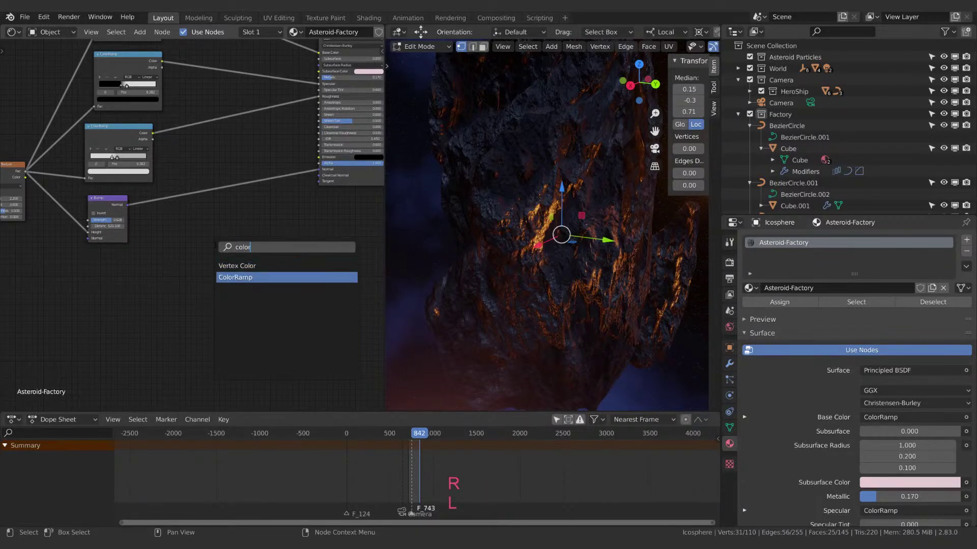
key(Return)
click(166, 234)
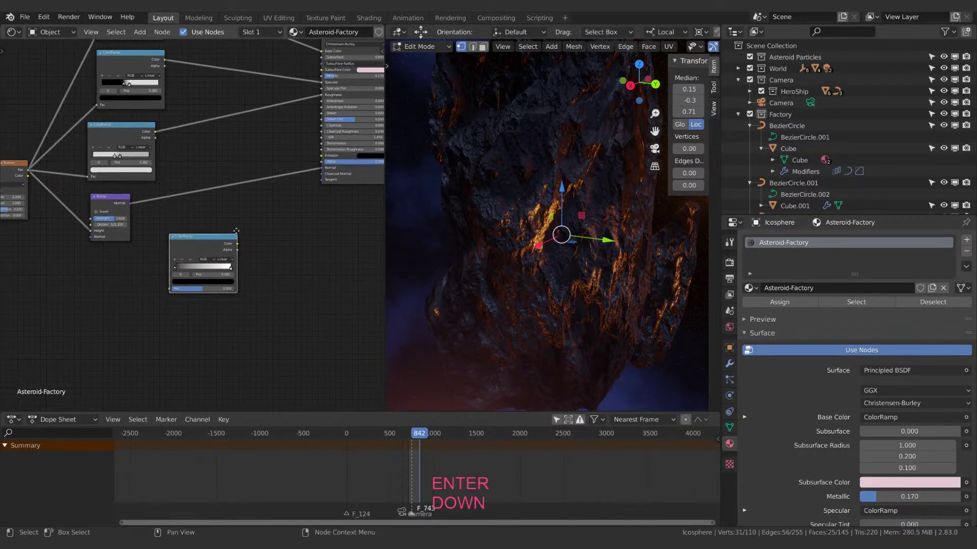
Link the last Noise Texture's Fac to the new ColorRamp and the ramp's Color to the Principled BSDF's Emission.
ctrl+scroll(57, 184, left, 1)
drag(45, 173, 187, 289)
middle_drag(309, 262, 267, 287)
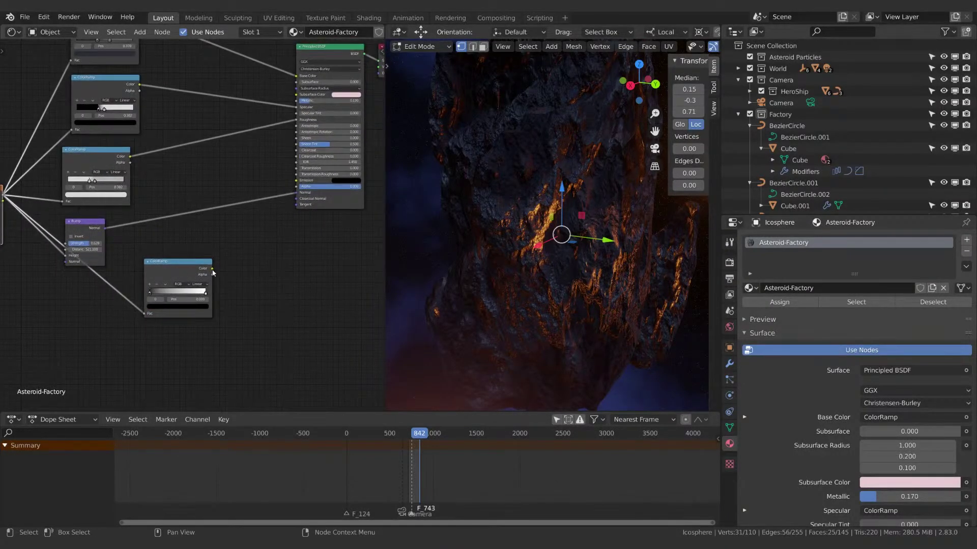
mouse_move(211, 271)
mouse_down()
mouse_move(275, 188)
mouse_move(297, 181)
mouse_up()
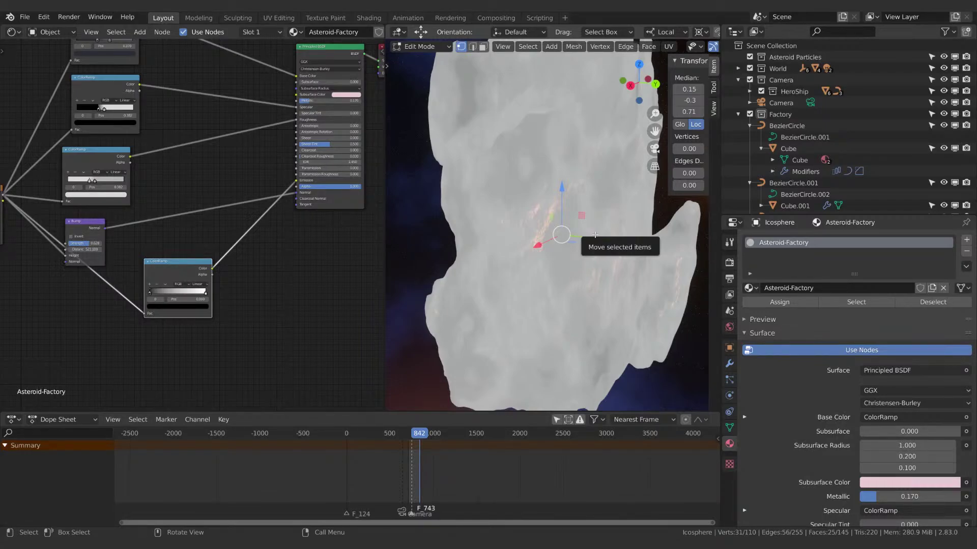
Bring the emission ColorRamp's stops close together near the middle, with the white stop just before the black one.
mouse_move(330, 260)
shift+middle_down()
mouse_move(331, 272)
mouse_move(345, 272)
shift+middle_up()
drag(167, 307, 199, 306)
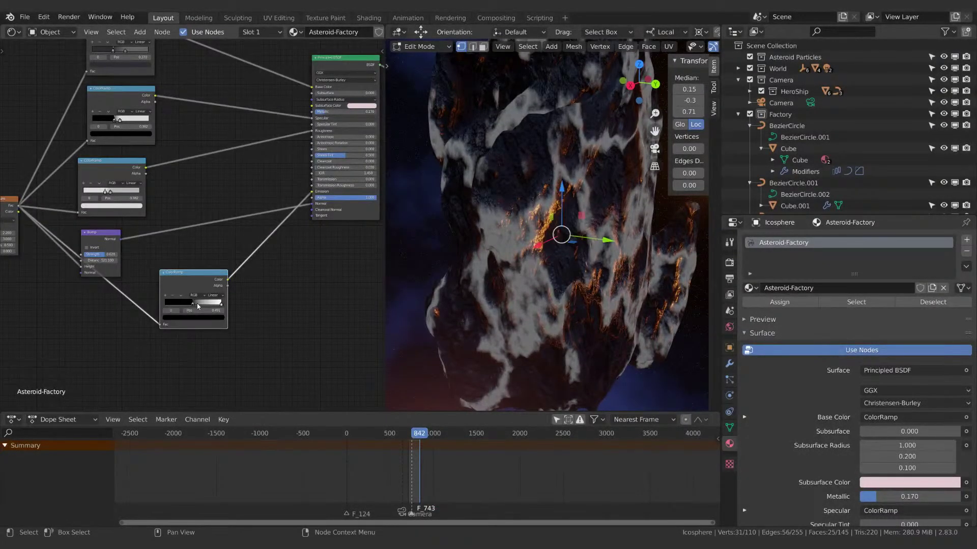
click(218, 304)
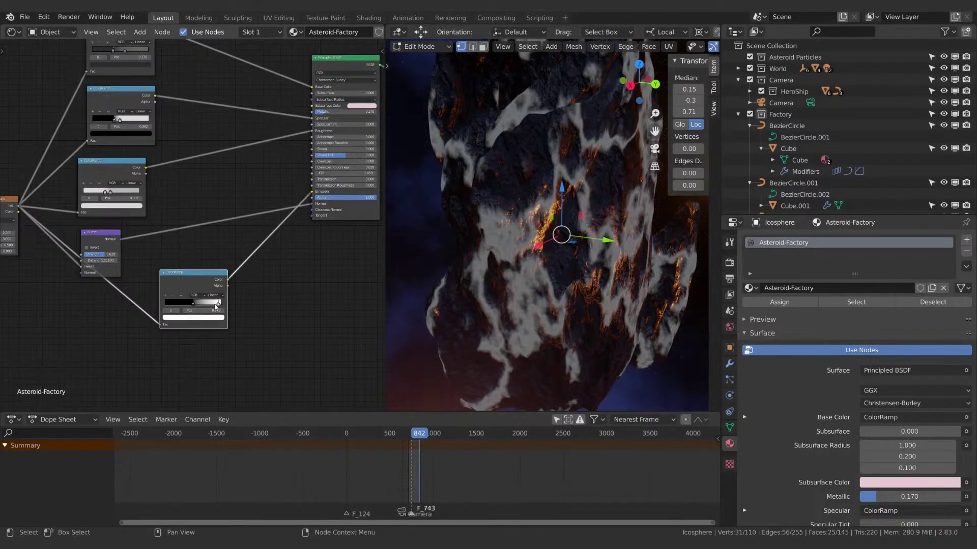
drag(217, 305, 195, 307)
click(194, 305)
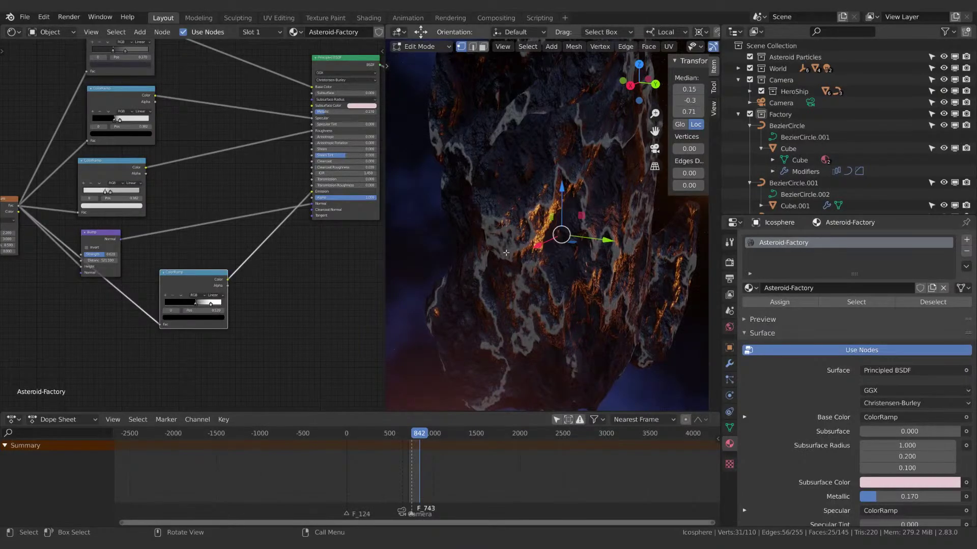
scroll(506, 253, up, 3)
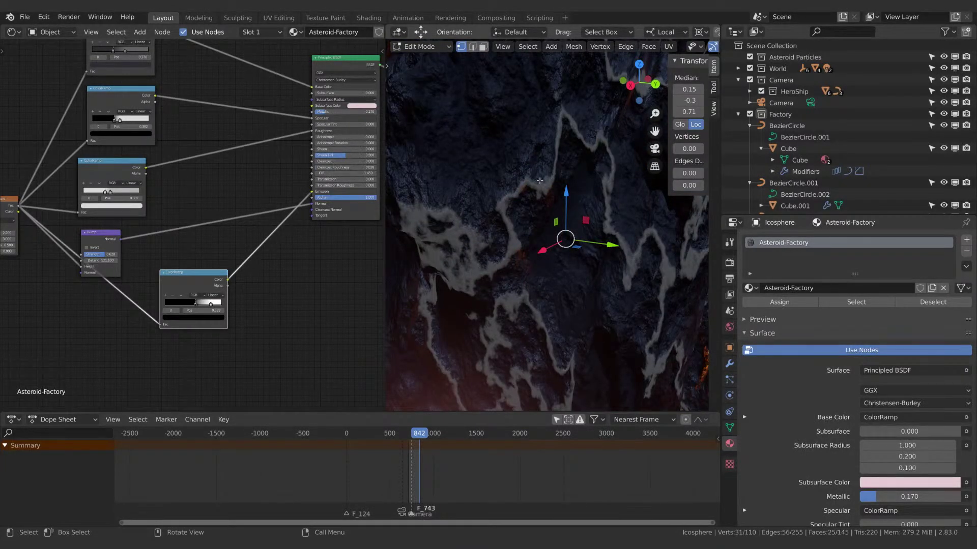
middle_drag(283, 297, 319, 285)
scroll(332, 284, down, 1)
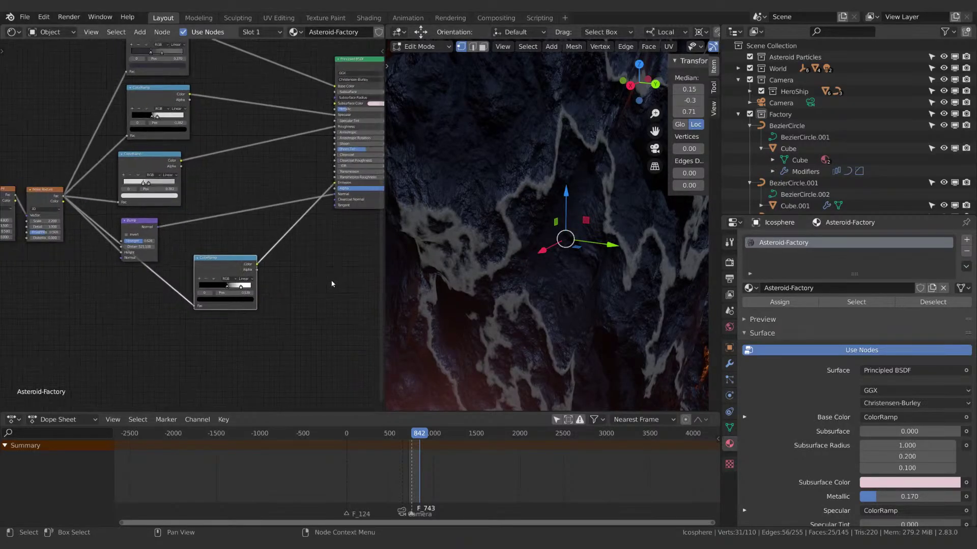
drag(227, 287, 225, 287)
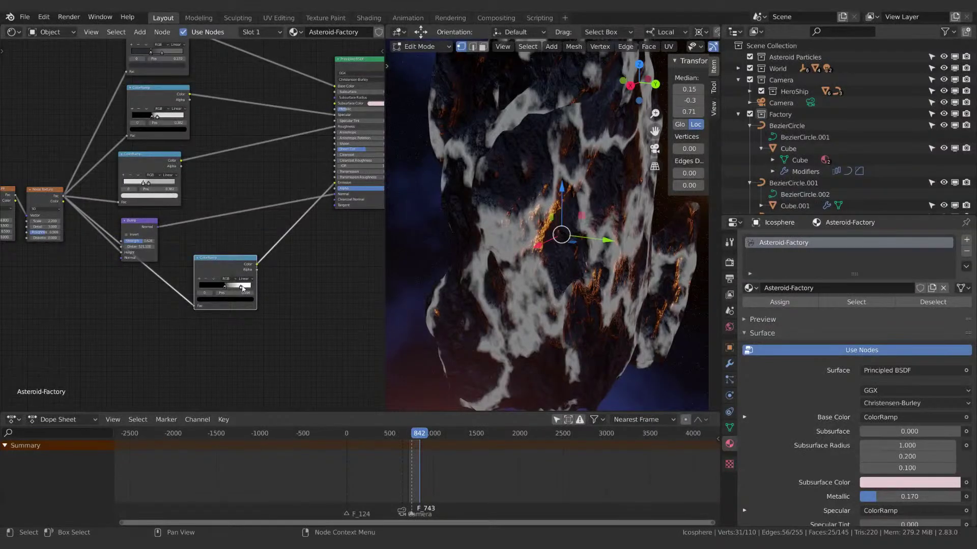
mouse_move(242, 288)
mouse_down()
mouse_move(214, 290)
mouse_move(228, 288)
mouse_up()
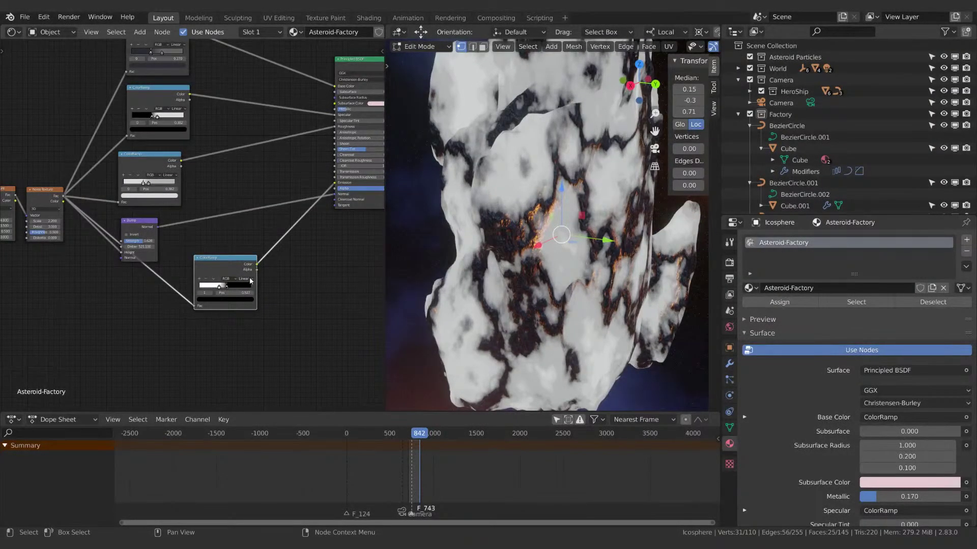
Set the emission ColorRamp to Constant interpolation and shift its stops to limit the glow to sharp-edged patches.
click(251, 280)
click(253, 308)
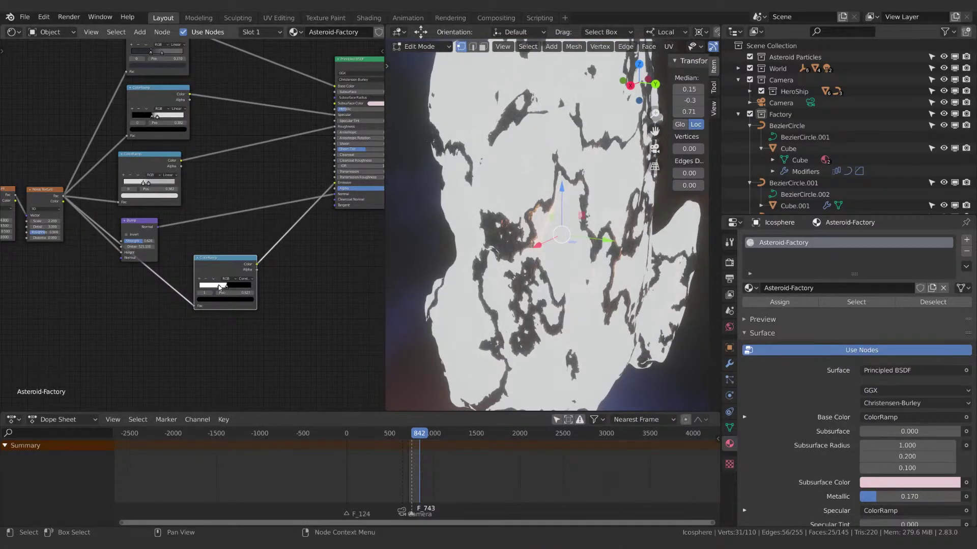
mouse_move(219, 287)
mouse_down()
mouse_move(189, 289)
mouse_move(221, 288)
mouse_up()
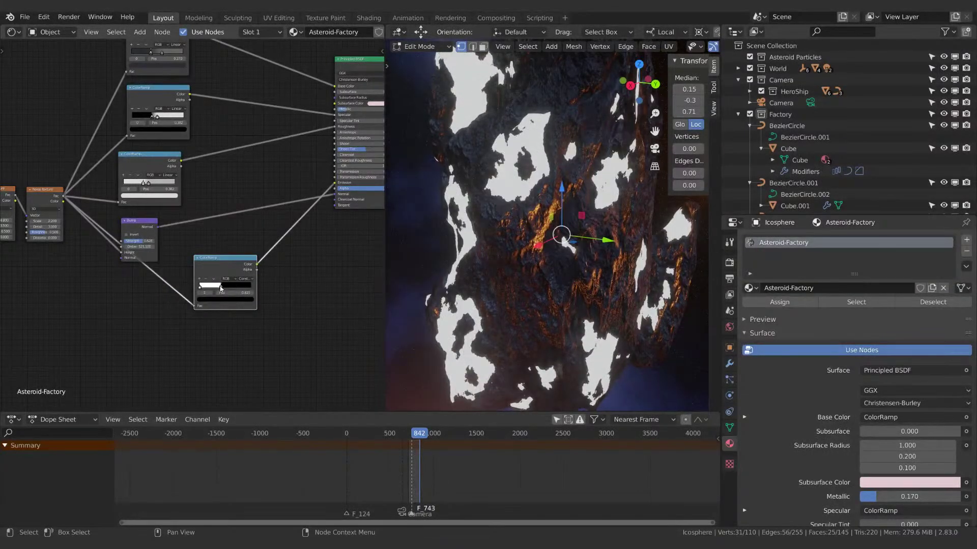
scroll(586, 206, down, 1)
scroll(587, 206, down, 2)
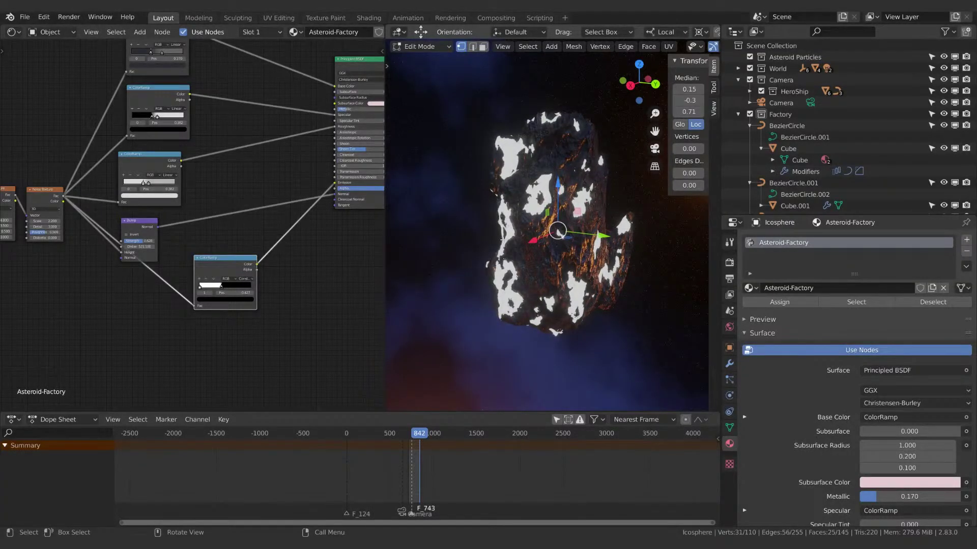
scroll(570, 301, up, 3)
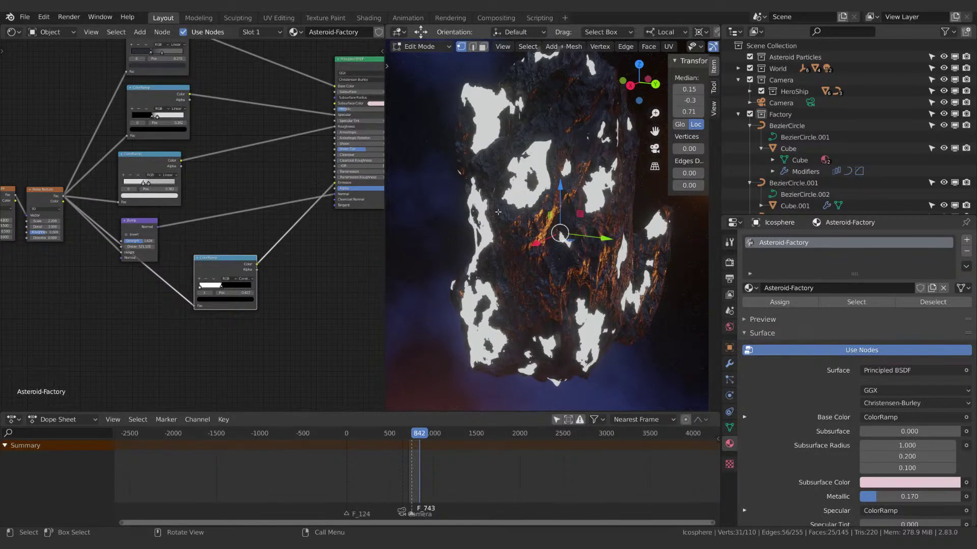
Move the emission ColorRamp up beside the Bump node and add a second Texture Coordinate node below them.
middle_drag(255, 279, 271, 272)
drag(271, 272, 291, 245)
middle_drag(267, 313, 258, 315)
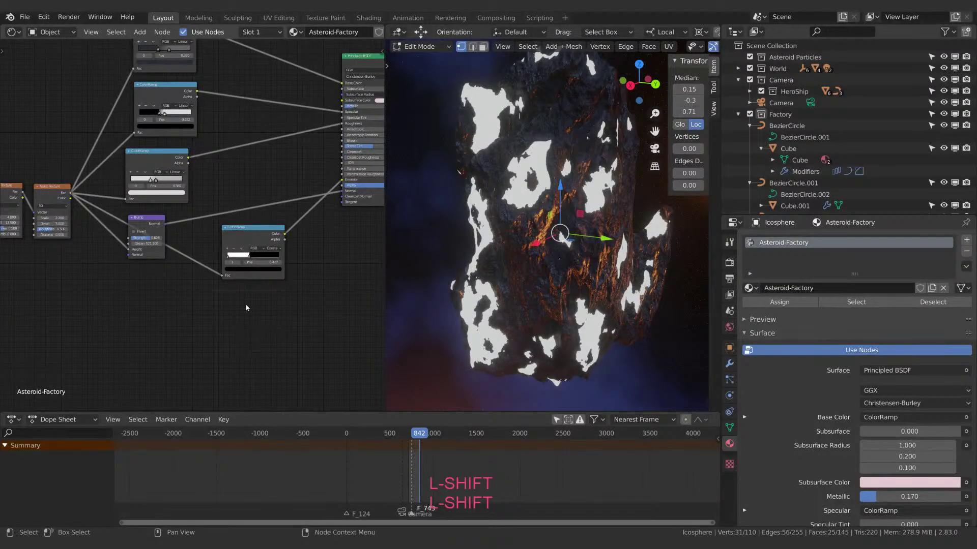
key(shift+a)
click(227, 331)
text(tex)
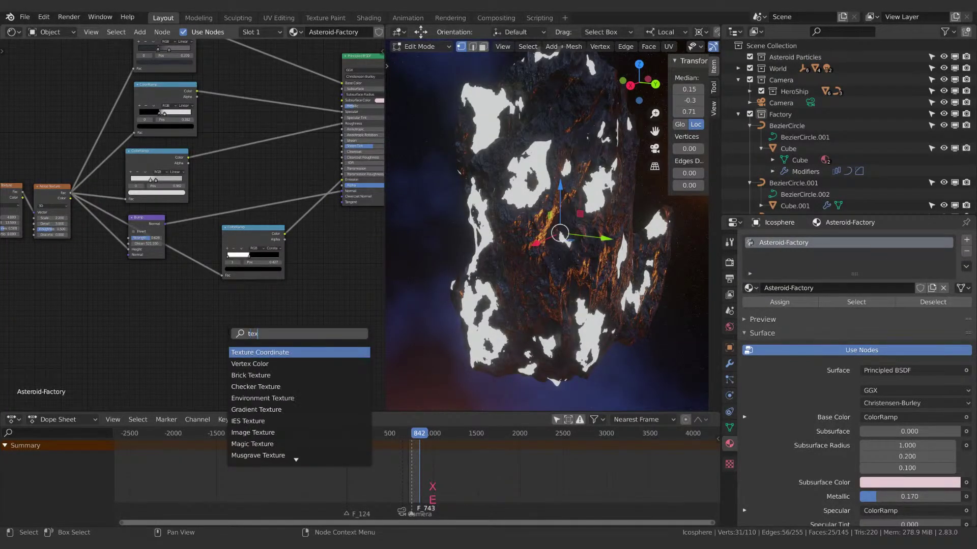
key(Return)
click(194, 333)
middle_drag(195, 333, 329, 332)
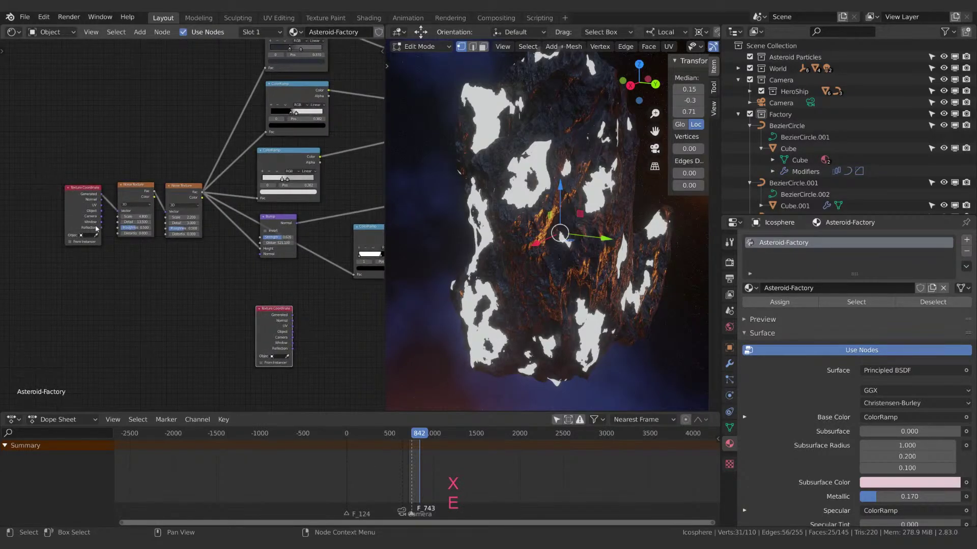
Shift the new Texture Coordinate node and add a Voronoi Texture node beside it, below the Bump node and emission ColorRamp.
middle_drag(338, 287, 216, 273)
scroll(244, 305, up, 2)
middle_drag(255, 327, 214, 251)
scroll(220, 310, up, 1)
key(g)
click(73, 303)
middle_drag(235, 305, 260, 310)
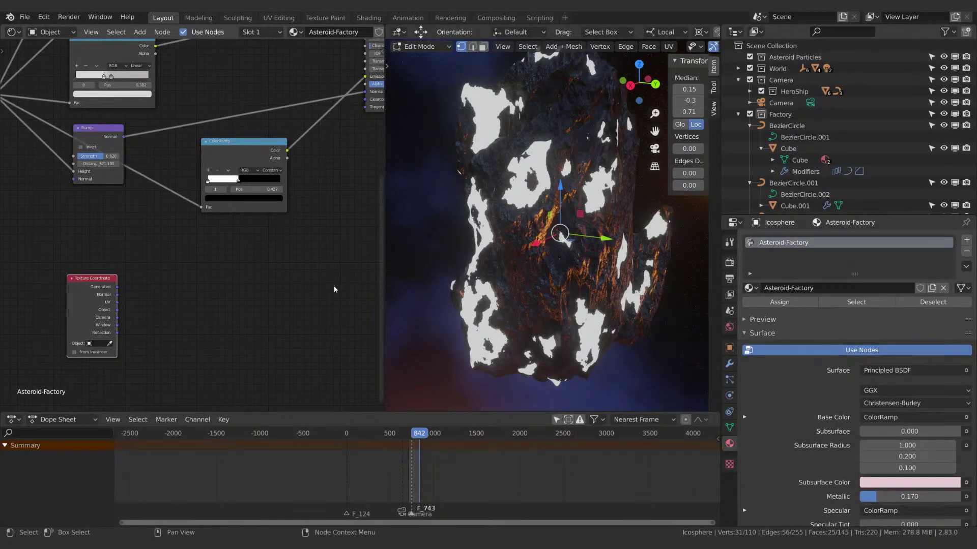
key(shift+a)
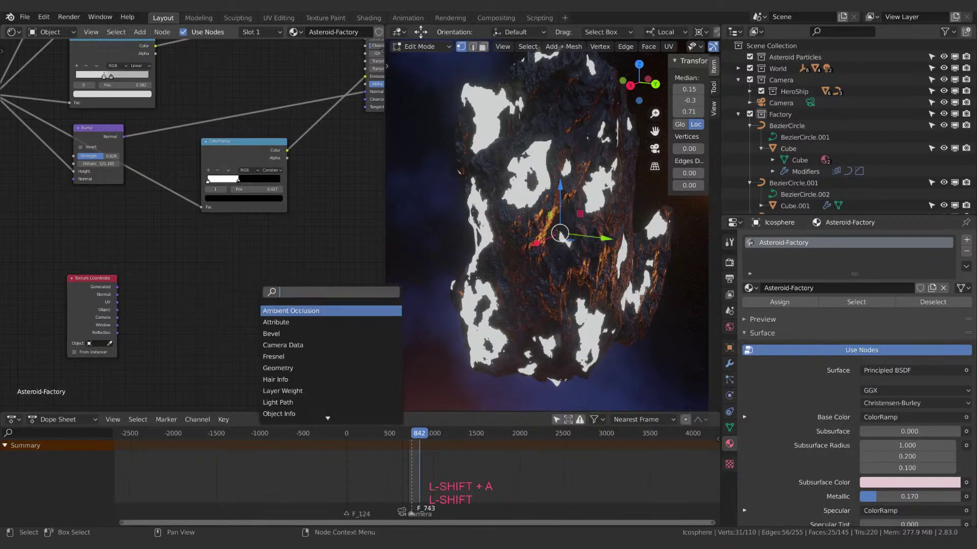
text(vor)
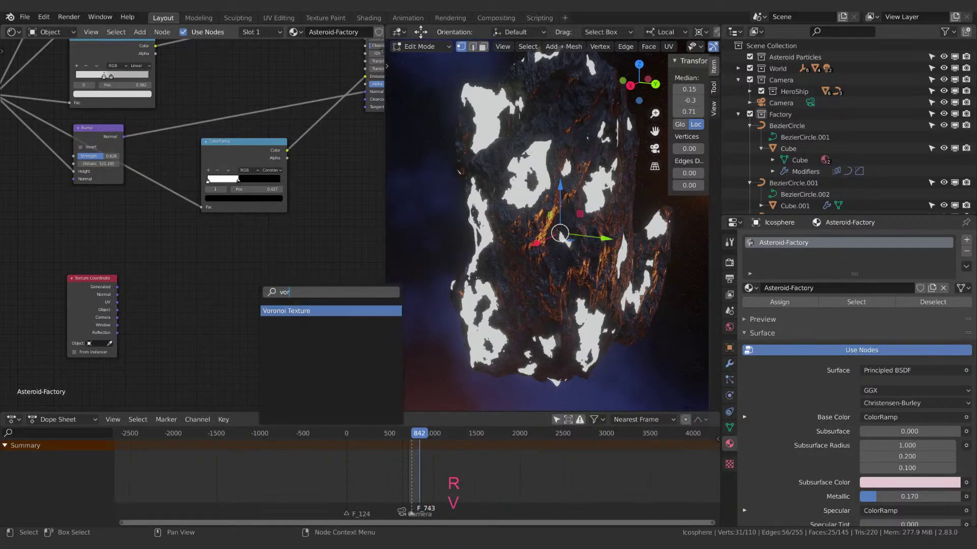
key(Return)
click(184, 265)
Duplicate the Voronoi Texture, then link Texture Coordinate's Object to the first one's Vector and its Distance to the copy's Vector.
key(shift+d)
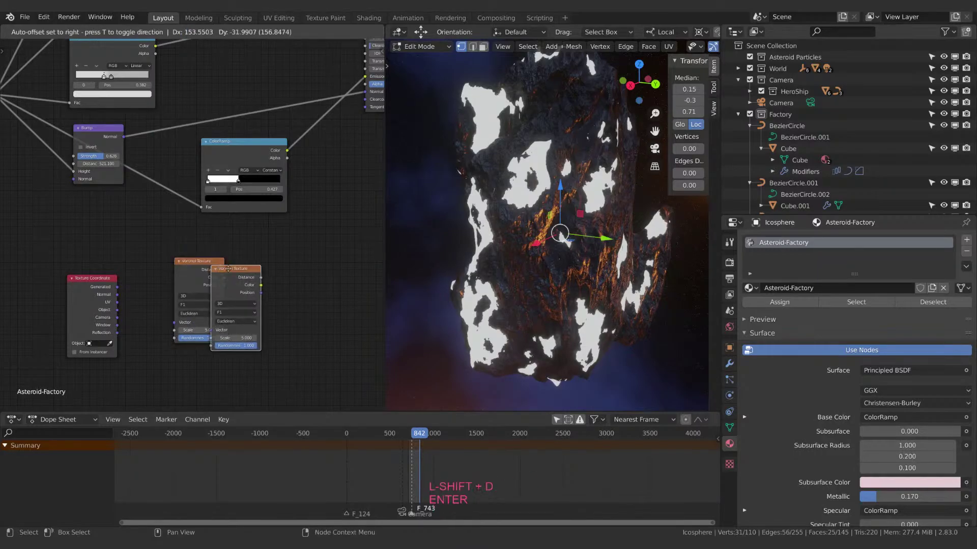
click(255, 259)
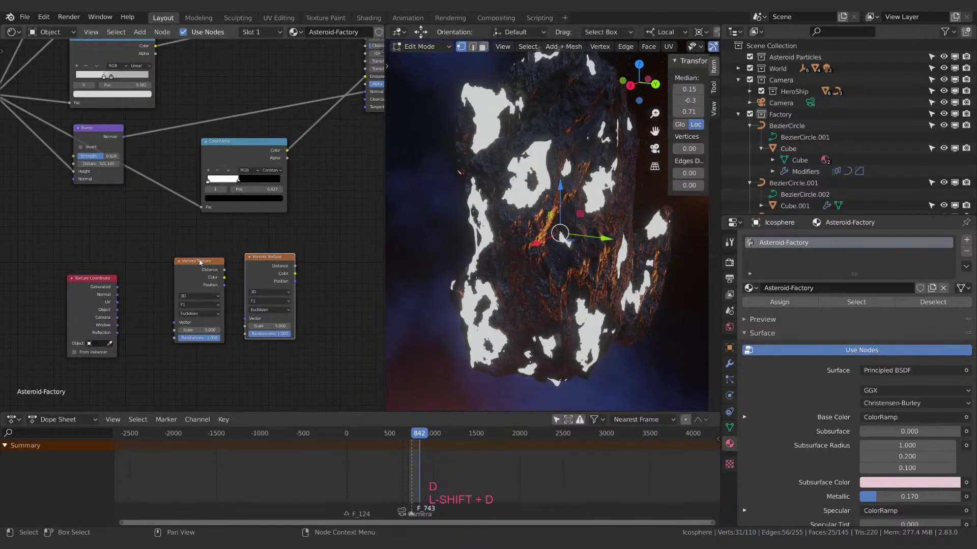
drag(200, 262, 204, 261)
middle_drag(230, 272, 231, 271)
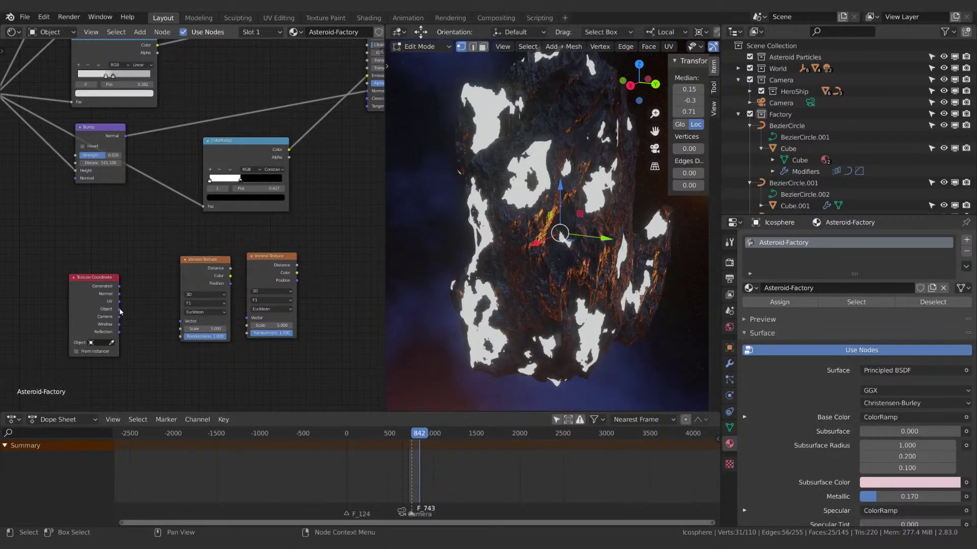
drag(119, 309, 192, 323)
drag(231, 268, 248, 318)
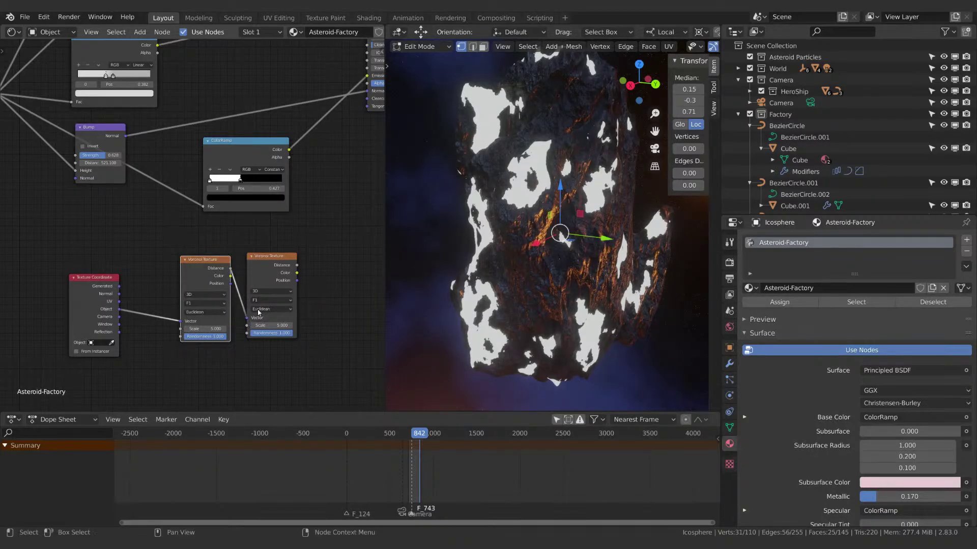
Duplicate the emission ColorRamp, place the copy beside the second Voronoi Texture and set its interpolation to Ease.
mouse_move(249, 273)
middle_down()
mouse_move(153, 304)
mouse_move(214, 274)
mouse_move(266, 269)
middle_up()
click(119, 196)
key(shift+d)
click(249, 271)
click(299, 277)
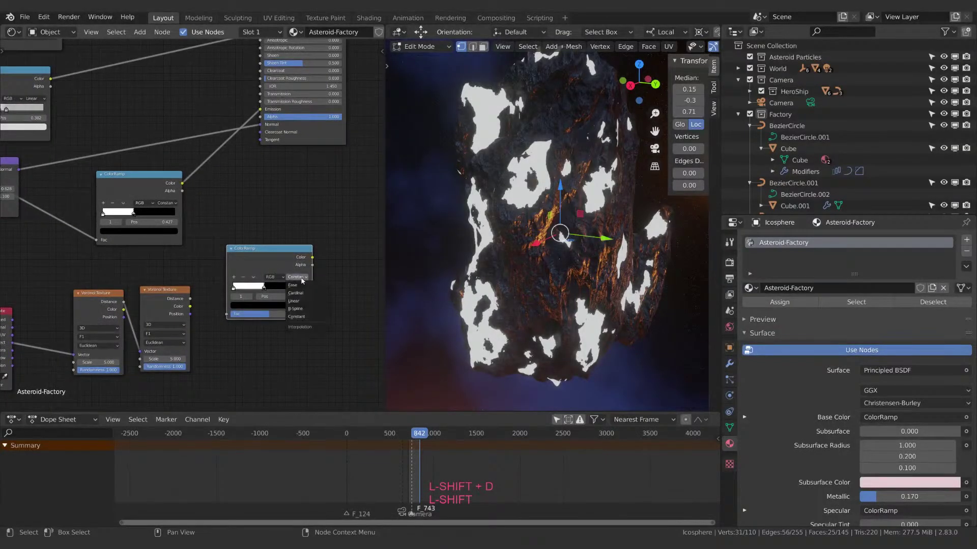
click(302, 285)
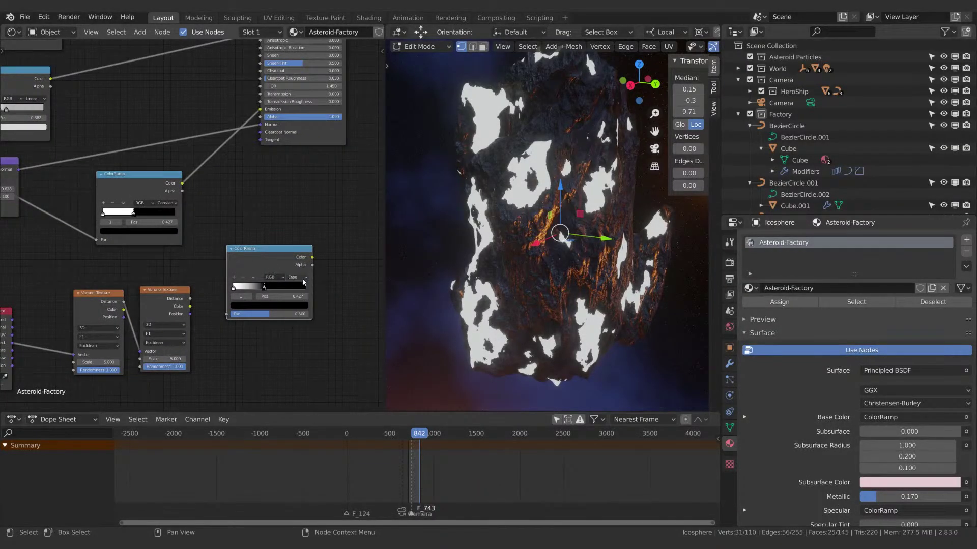
Link the second Voronoi Texture's Color to the copied ColorRamp's Fac and the ramp's Color to the Principled BSDF's Emission.
middle_drag(304, 282, 317, 275)
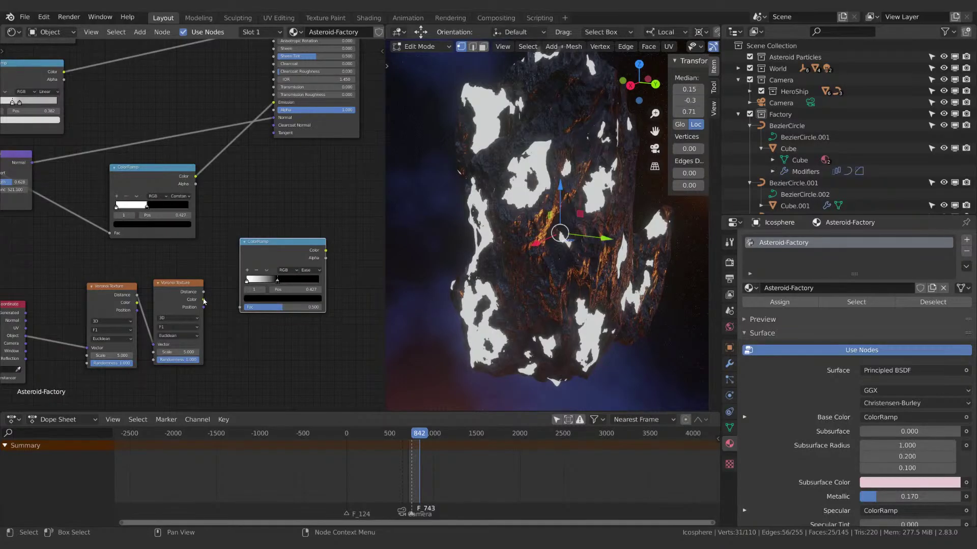
drag(203, 300, 244, 309)
middle_drag(317, 258, 302, 305)
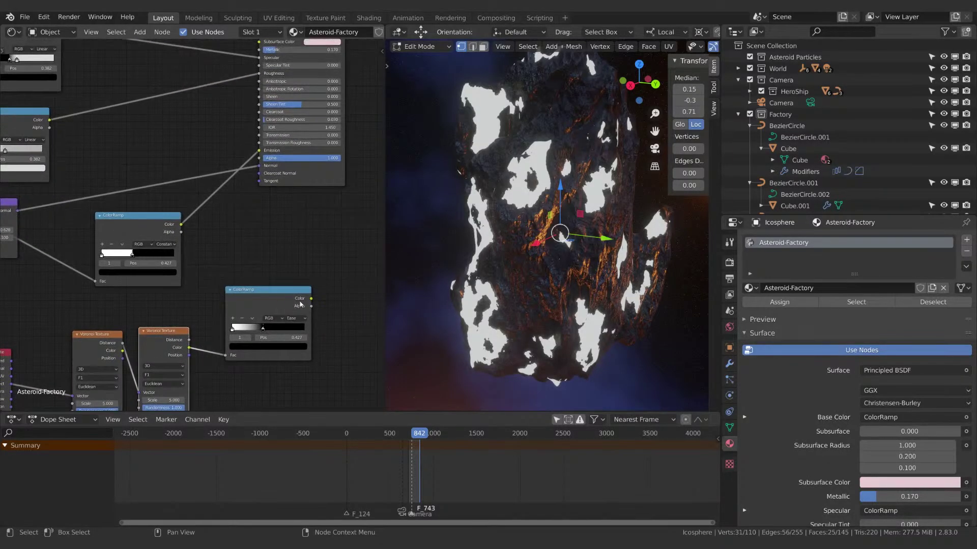
drag(311, 298, 260, 151)
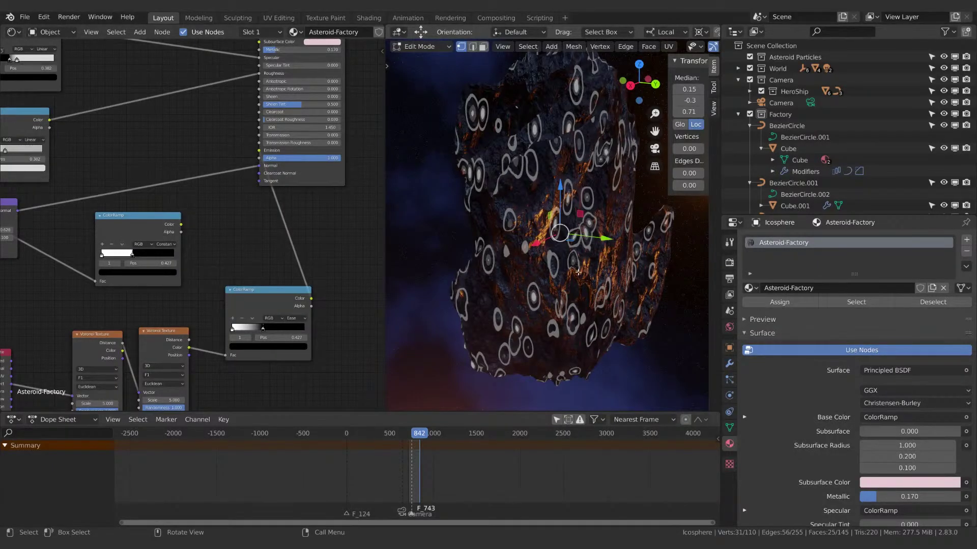
Add a MixRGB node beside the noise-driven emission ColorRamp, above the Voronoi ColorRamp.
middle_drag(222, 240, 296, 219)
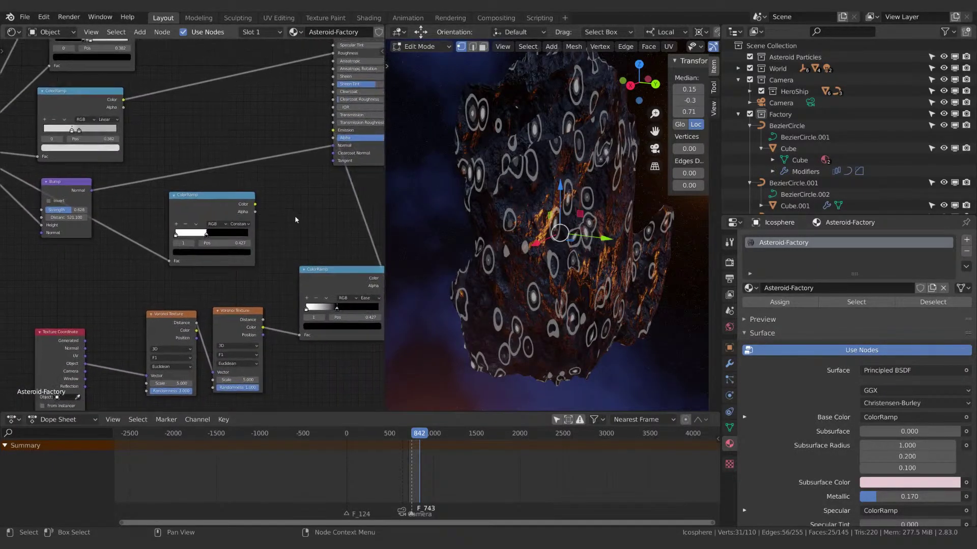
key(shift+a)
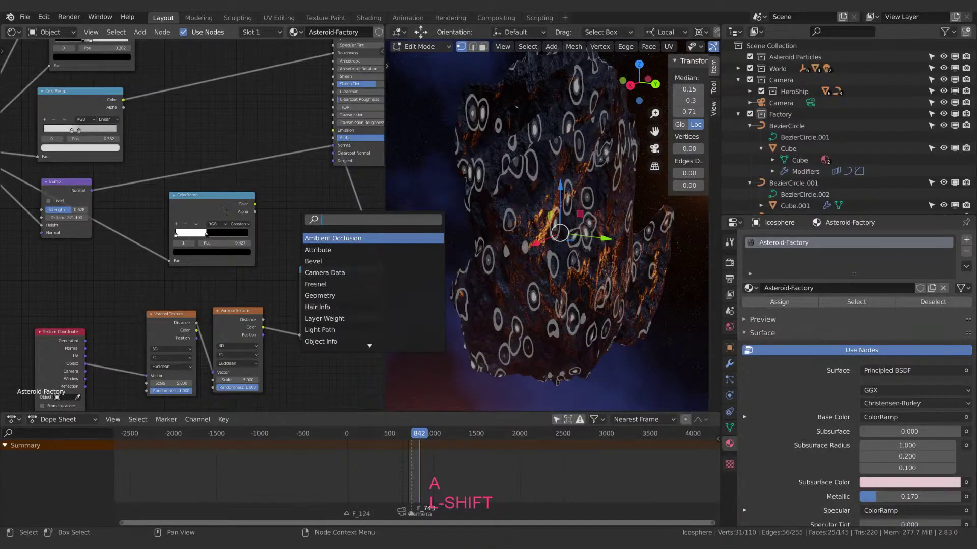
text(mi)
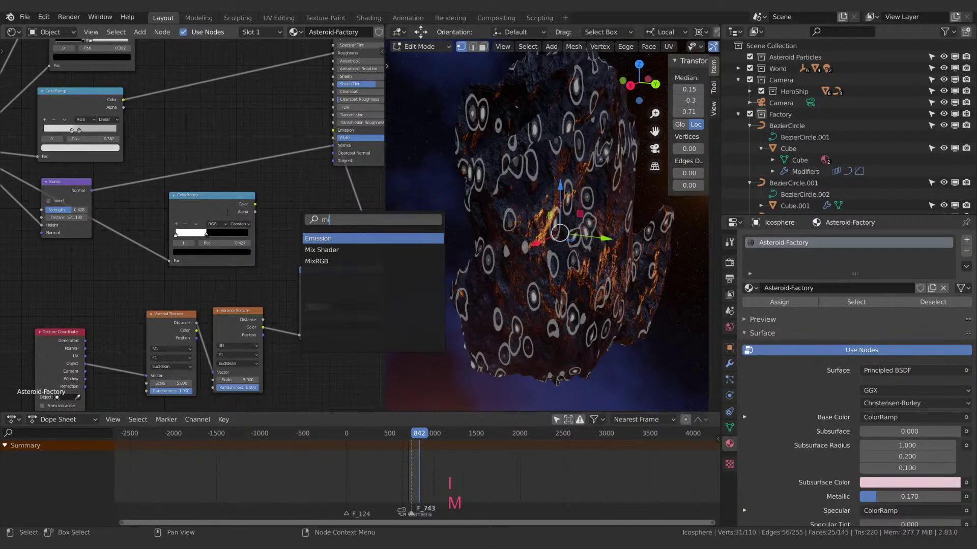
key(Down)
key(Down)
key(Return)
click(228, 189)
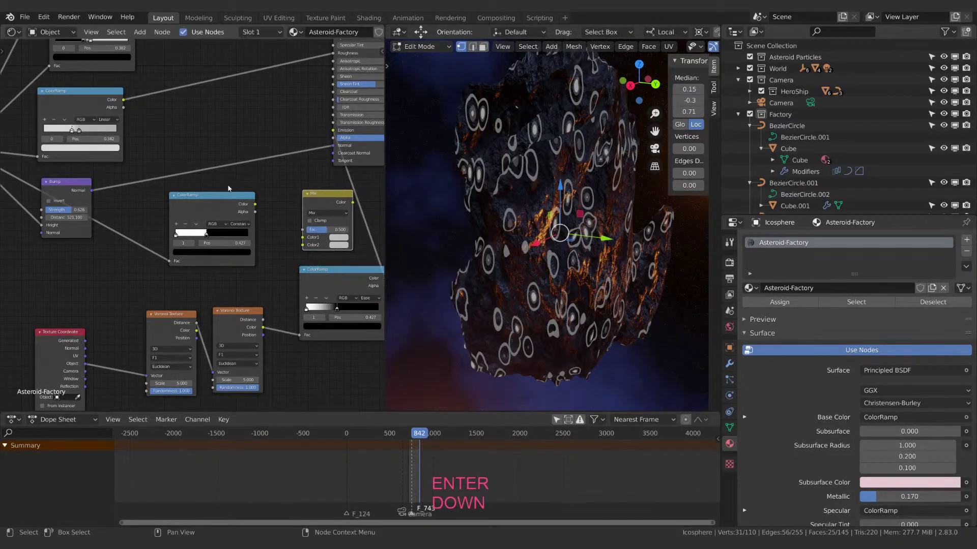
Move the Principled BSDF node farther from the ColorRamps to make room for the Mix node.
middle_drag(382, 236, 207, 270)
scroll(207, 270, down, 3)
middle_drag(206, 138, 206, 159)
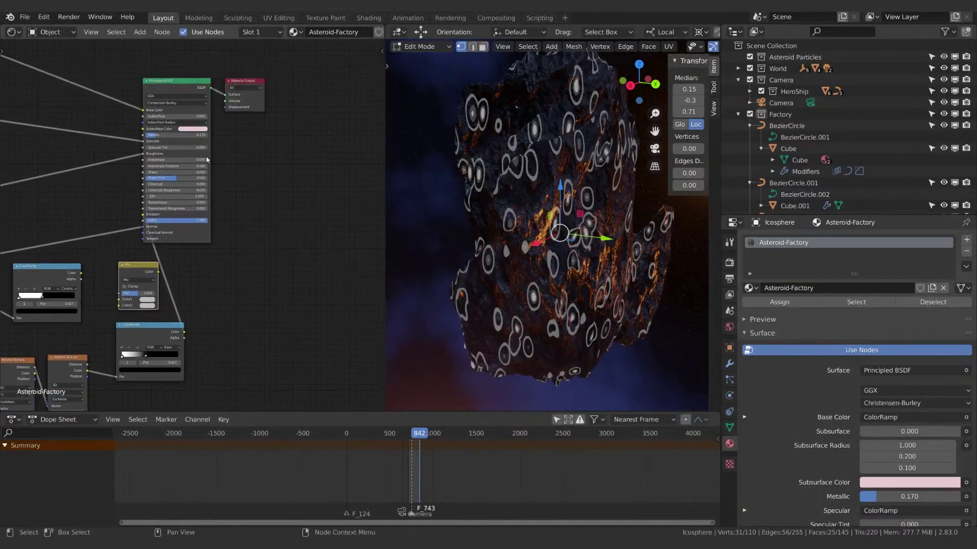
shift+click(207, 160)
key(g)
click(347, 163)
scroll(250, 357, up, 1)
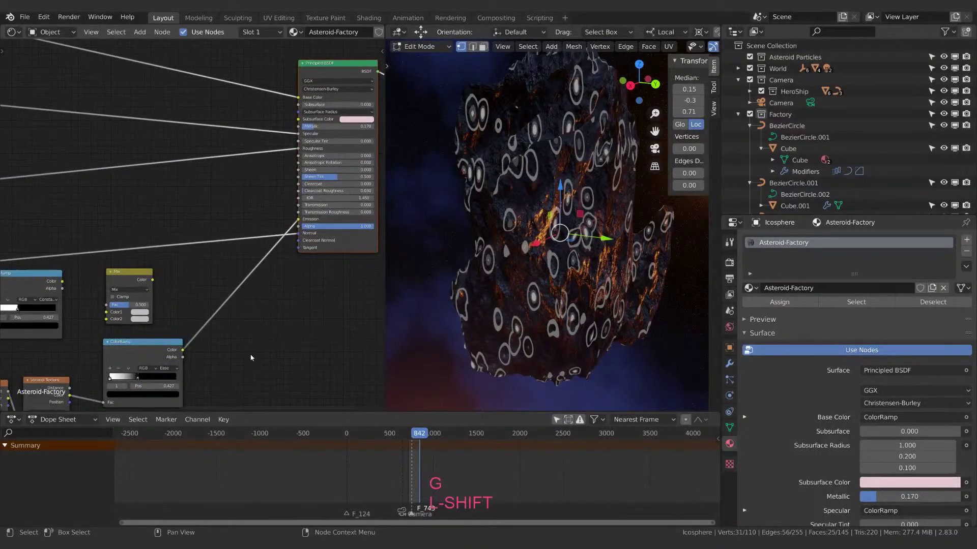
Move the Mix node past the Voronoi ColorRamp and link the noise ramp's Color to Color1 and the Voronoi ramp's Color to Color2.
scroll(250, 357, up, 3)
shift+middle_drag(247, 321, 293, 279)
click(278, 295)
drag(168, 205, 349, 257)
drag(219, 294, 282, 307)
drag(69, 212, 282, 303)
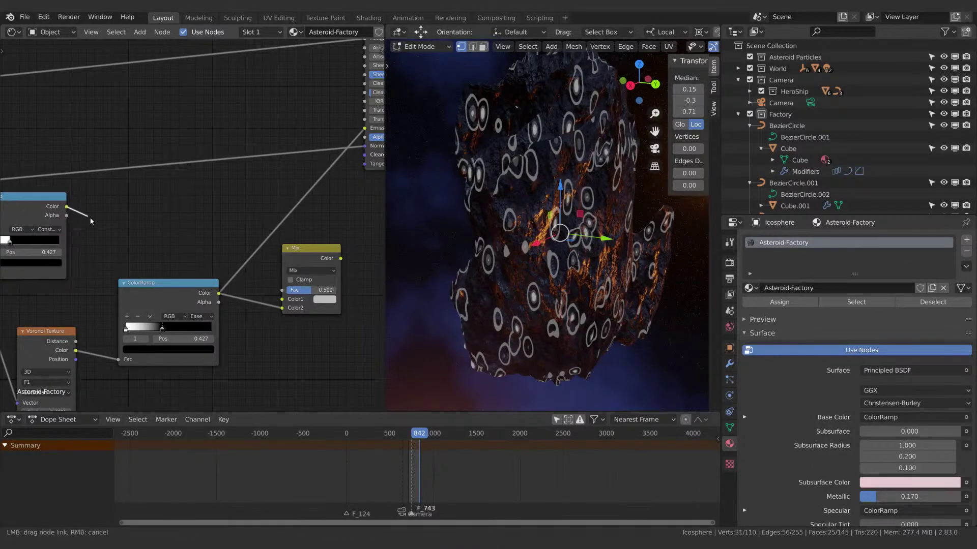
drag(66, 207, 282, 299)
Set the Mix node's blending mode to Multiply and link its Color to the Principled BSDF's Emission.
click(305, 270)
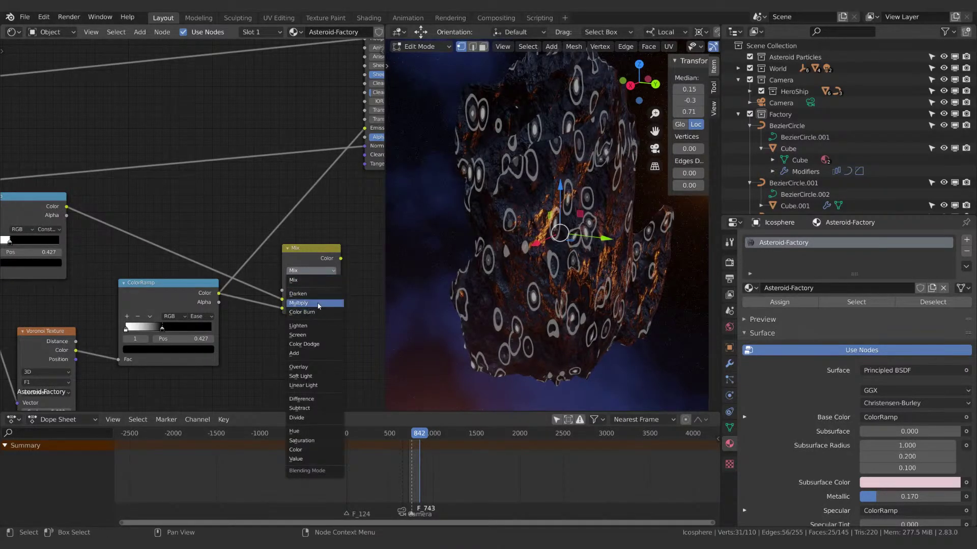
click(298, 303)
middle_drag(305, 282, 292, 301)
drag(300, 268, 291, 258)
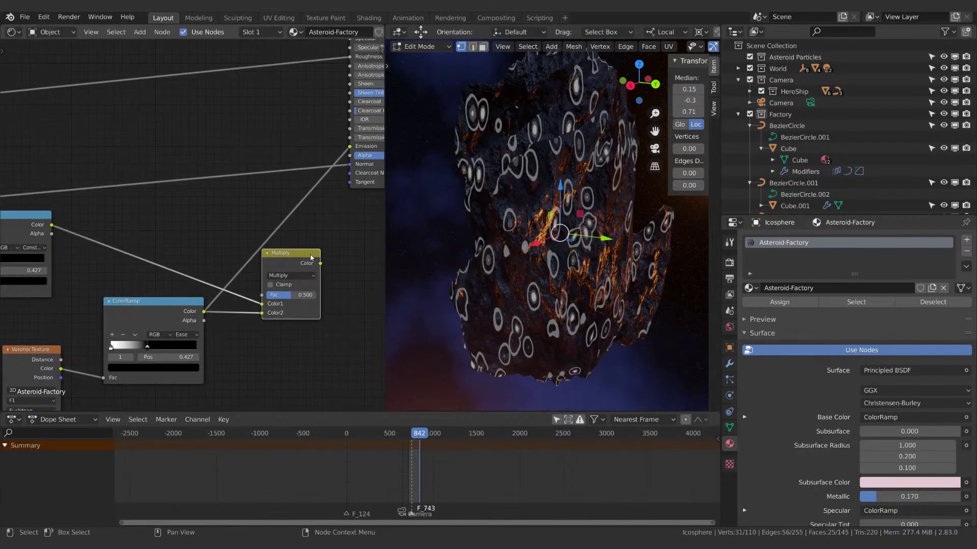
middle_drag(291, 258, 234, 291)
drag(263, 298, 292, 182)
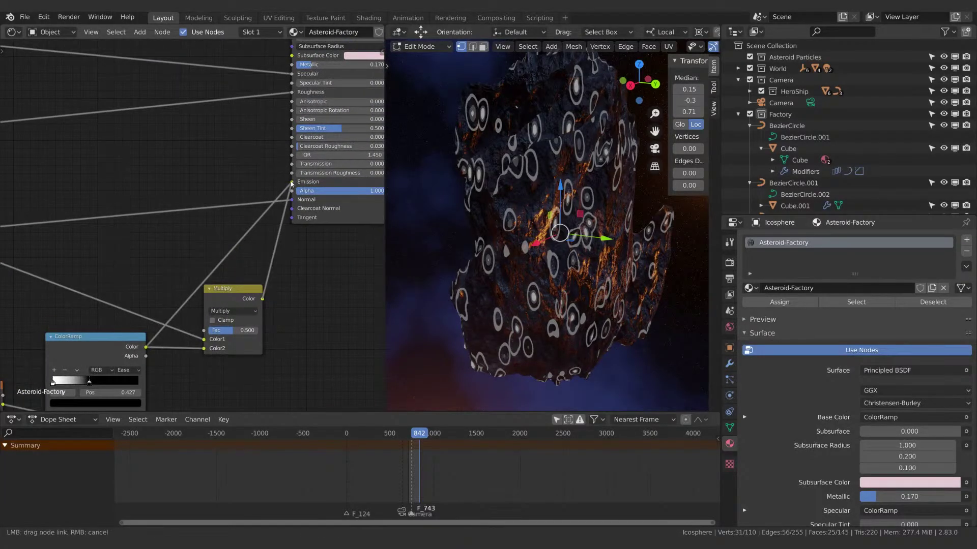
middle_drag(128, 363, 192, 277)
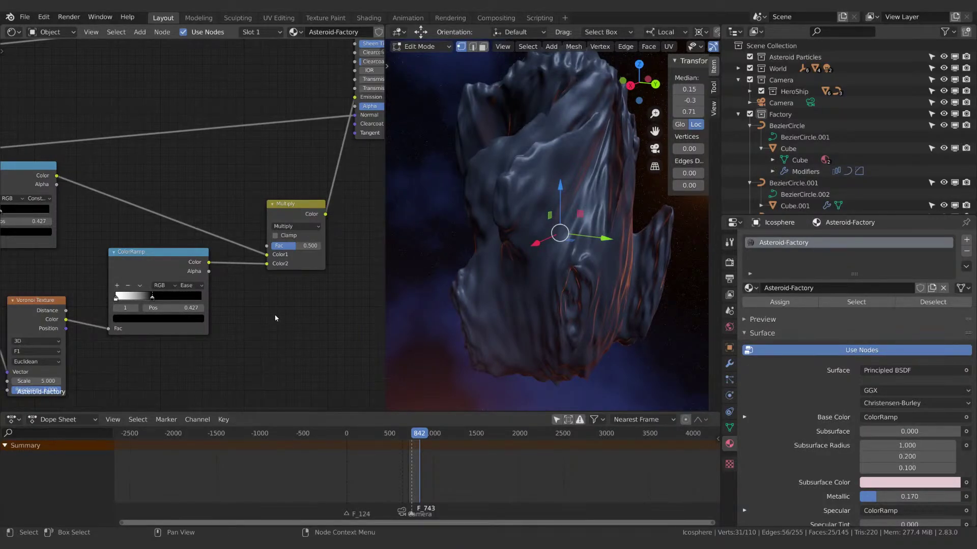
Set the Multiply node's Fac to 1.000.
mouse_move(278, 311)
middle_down()
mouse_move(253, 335)
mouse_move(274, 303)
mouse_move(223, 359)
mouse_move(268, 299)
middle_up()
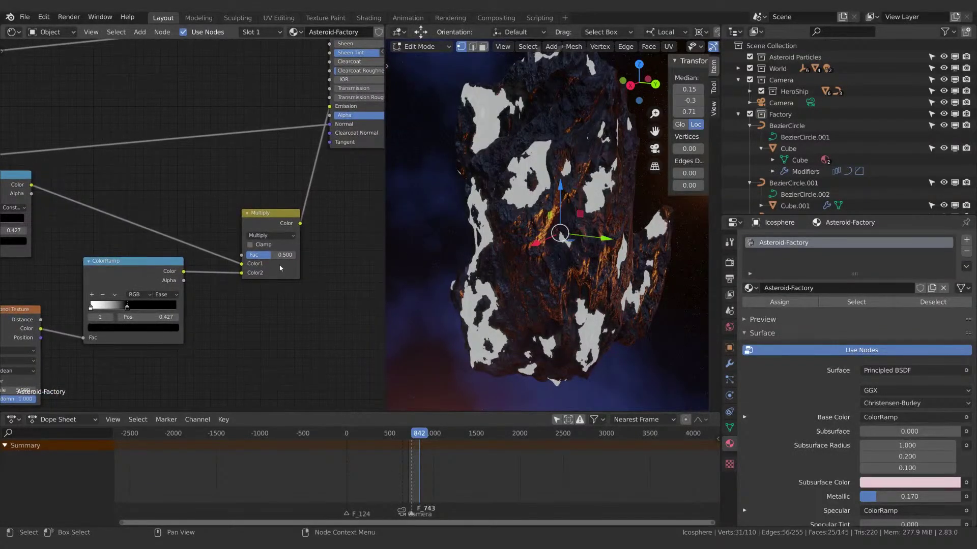
drag(277, 256, 307, 256)
middle_drag(253, 335, 273, 331)
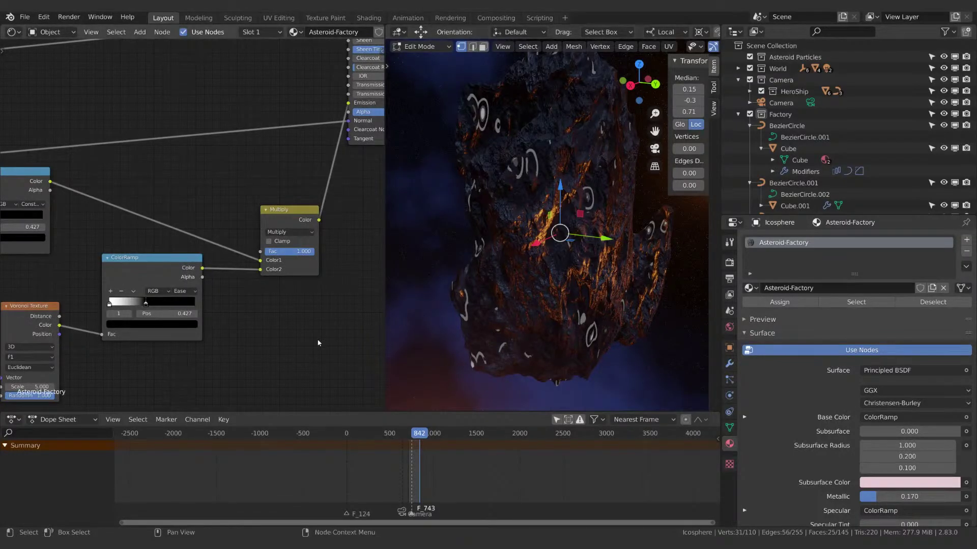
middle_drag(92, 275, 118, 248)
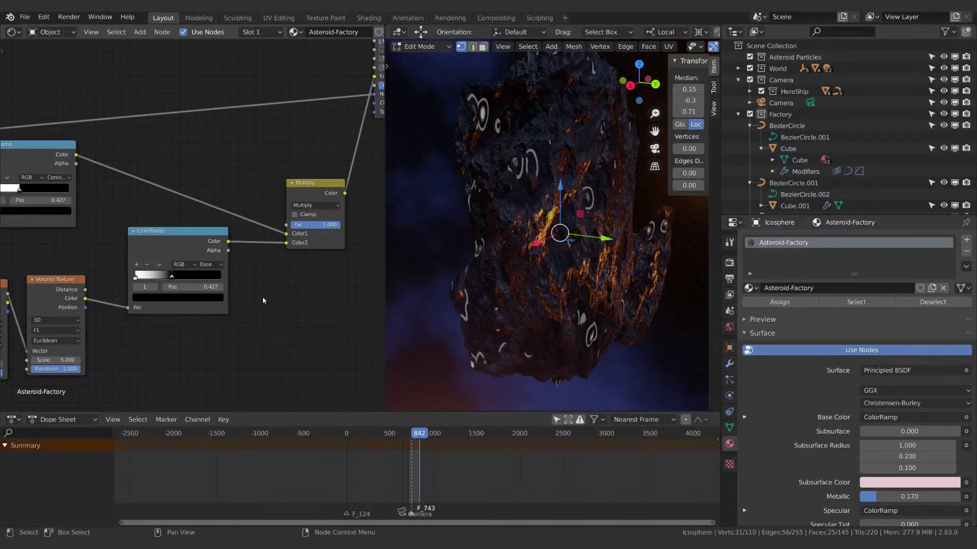
Set the first Voronoi Texture's scale to 25.7, its distance metric to Manhattan and its feature output to F2.
middle_drag(221, 280, 223, 328)
drag(194, 291, 297, 291)
scroll(218, 325, up, 2)
click(198, 286)
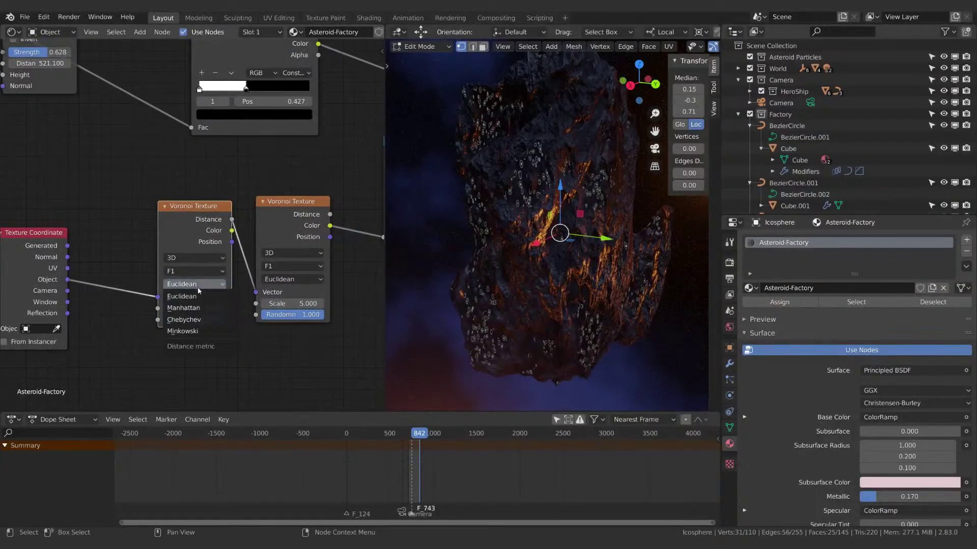
click(198, 308)
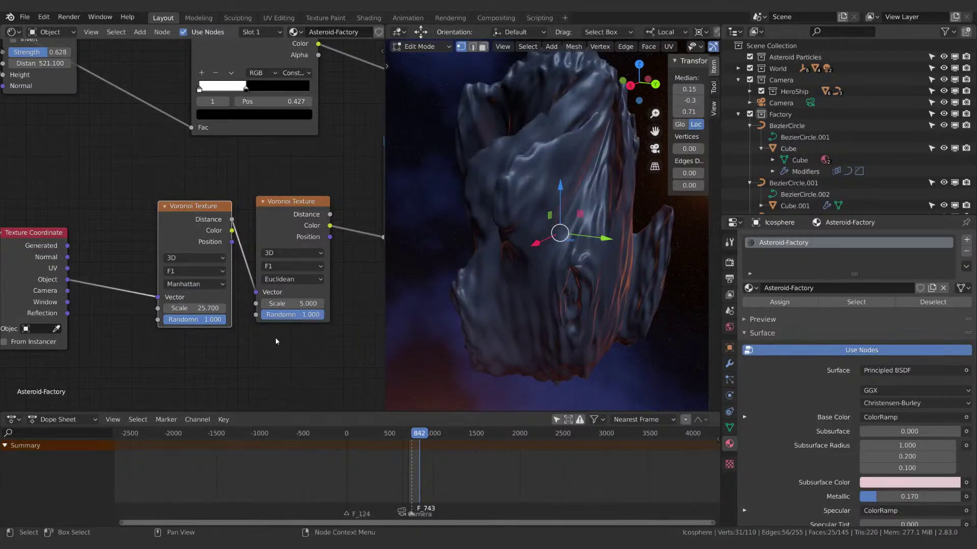
click(193, 272)
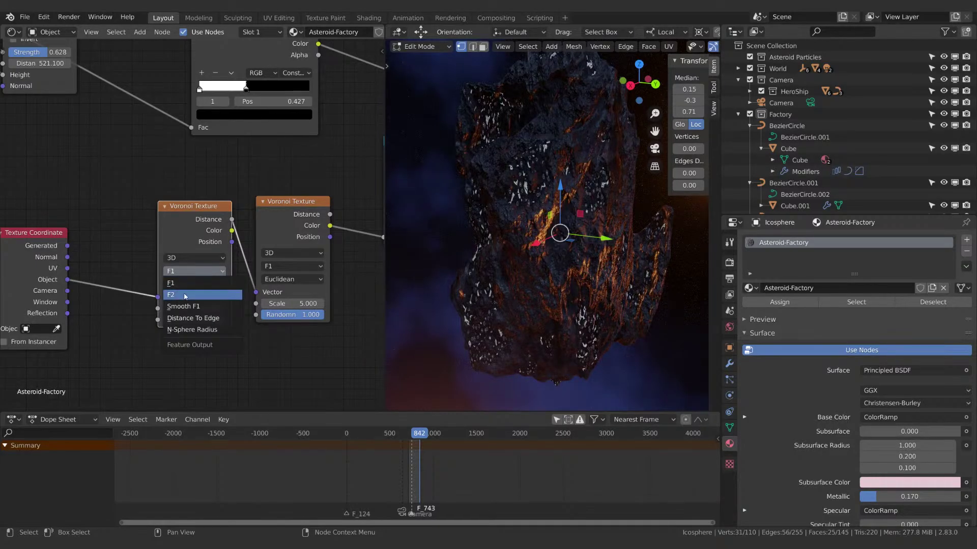
click(185, 295)
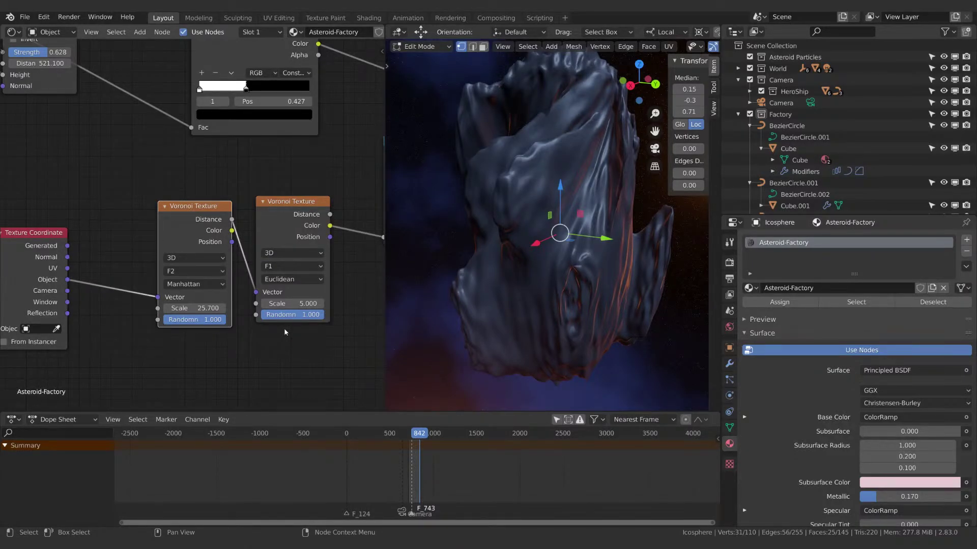
Inspect the glow pattern on the rock up close and set the second Voronoi Texture's scale to 5.3 and the first's to 32.6.
scroll(484, 190, up, 3)
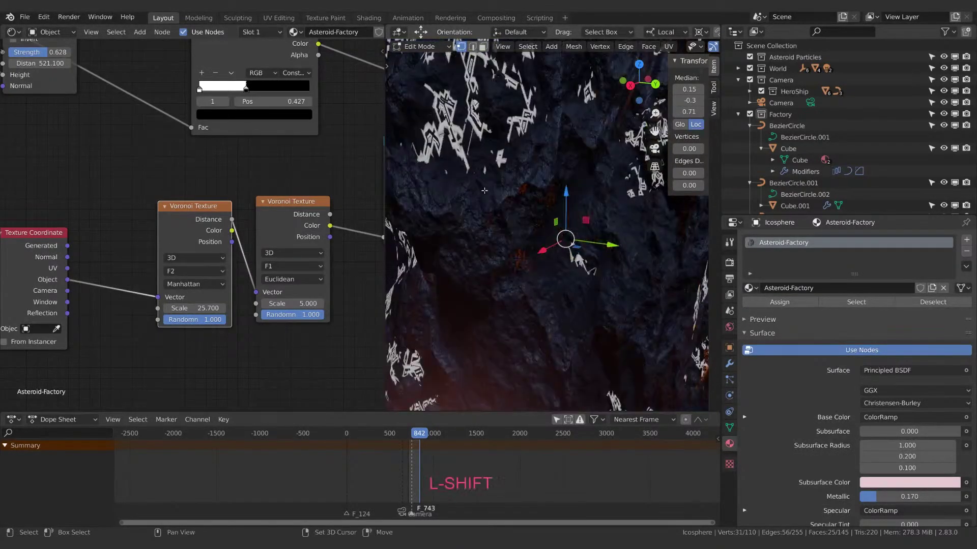
shift+middle_drag(484, 190, 530, 251)
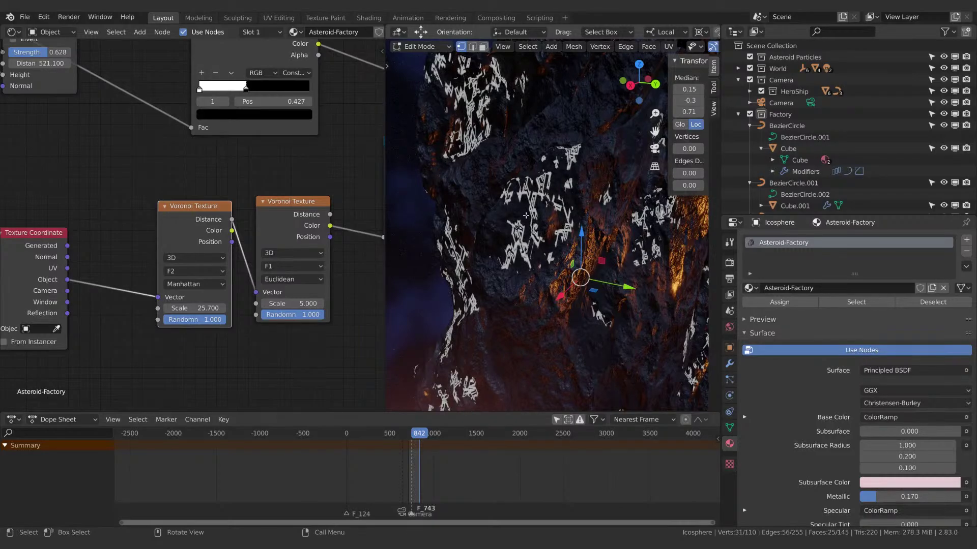
middle_drag(538, 150, 566, 198)
middle_drag(598, 289, 539, 295)
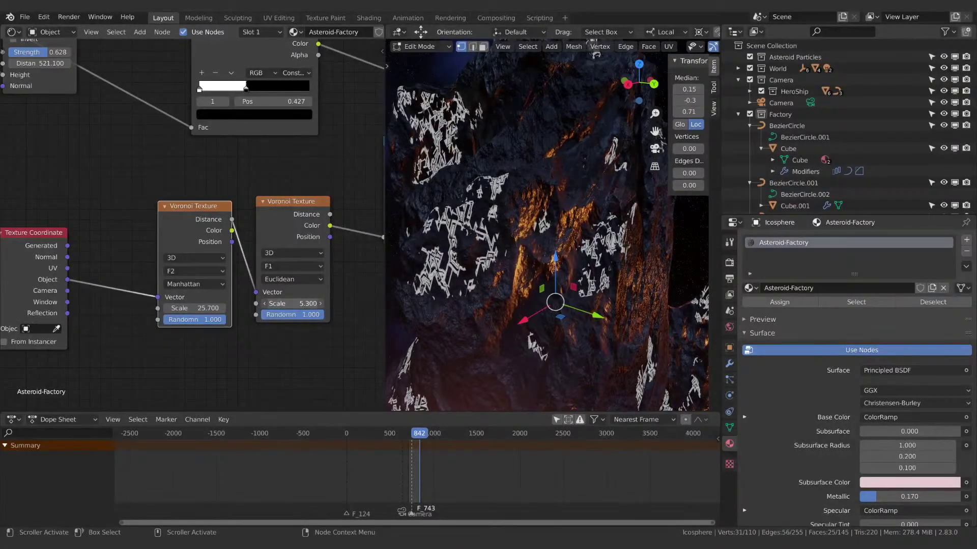
click(222, 308)
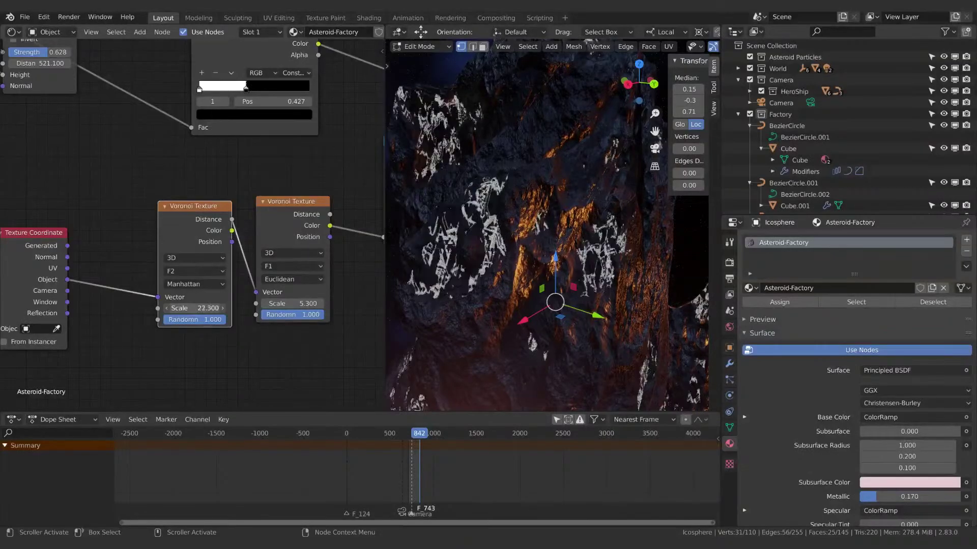
drag(193, 308, 183, 308)
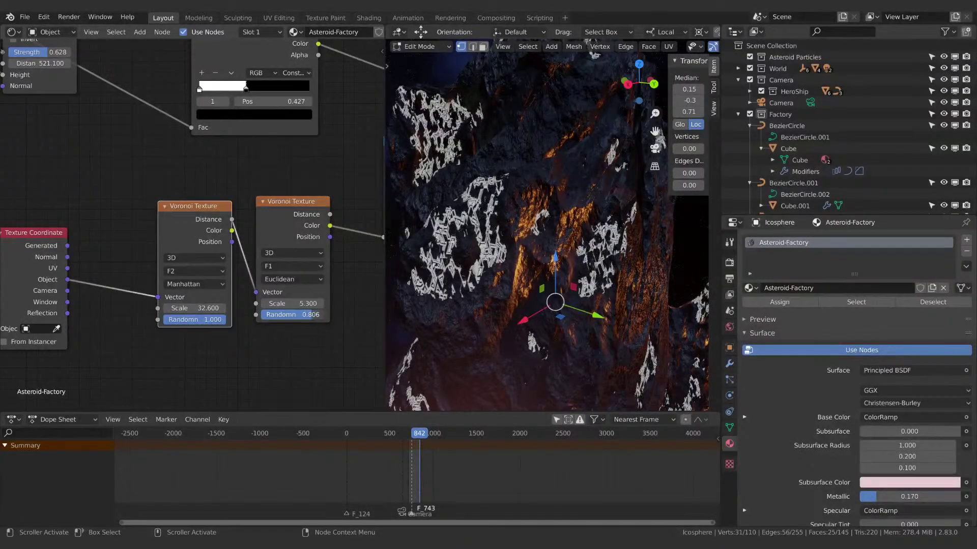
Set the randomness of both chained Voronoi Texture nodes to 1.000.
drag(293, 314, 321, 314)
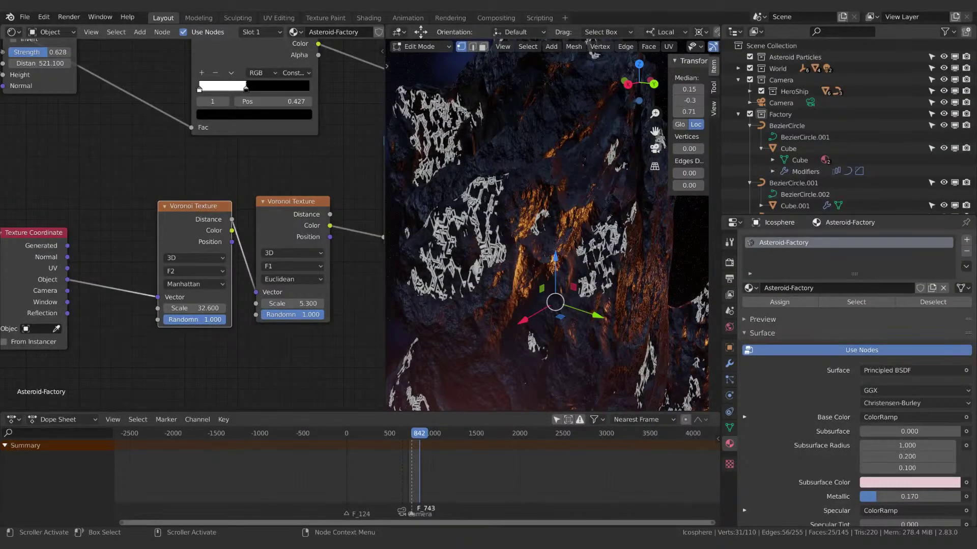
drag(204, 319, 226, 319)
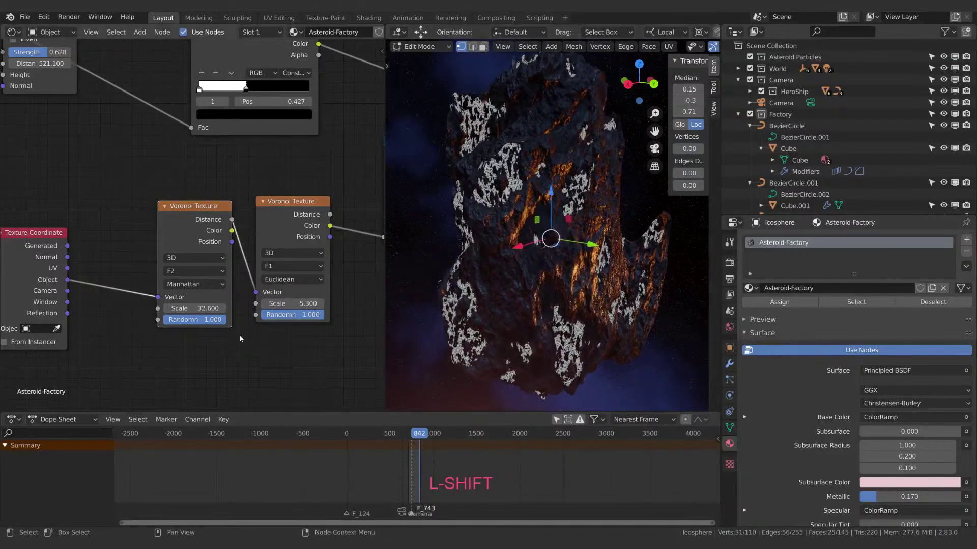
Try the Voronoi ColorRamp with its white stop at 0.167 and its black stop at 0.212, checking the glow on the rock.
shift+middle_drag(277, 350, 98, 396)
drag(261, 242, 271, 266)
drag(214, 245, 239, 247)
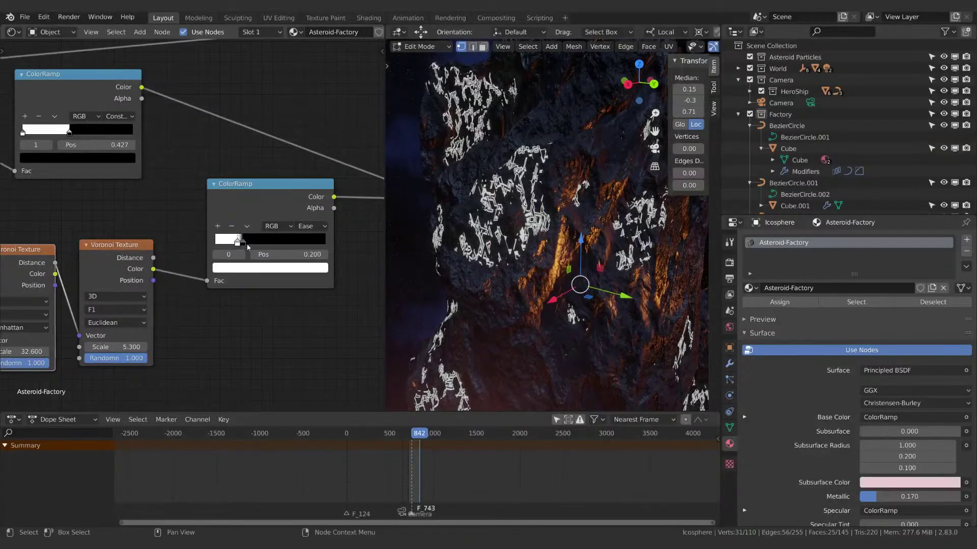
click(242, 244)
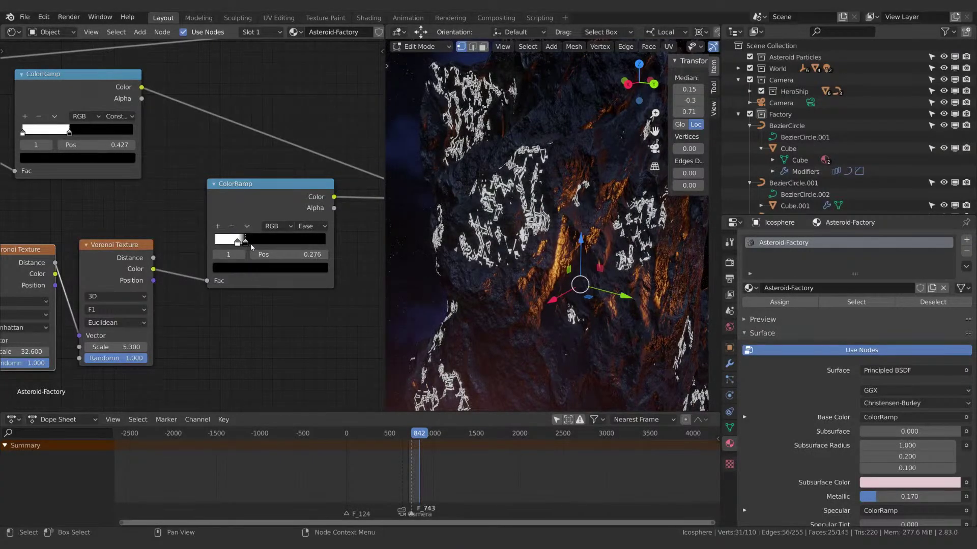
mouse_move(242, 246)
mouse_down()
mouse_move(253, 245)
mouse_move(234, 246)
mouse_up()
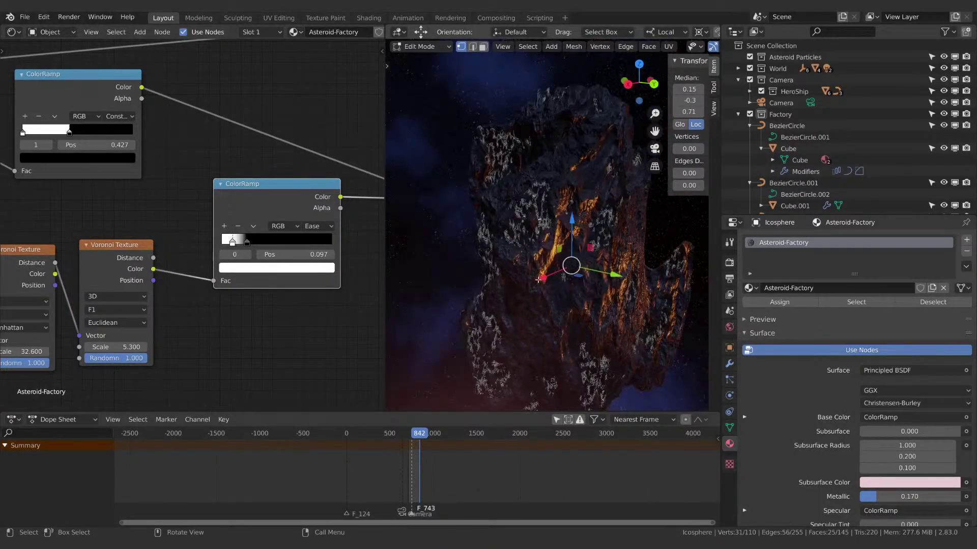
click(247, 242)
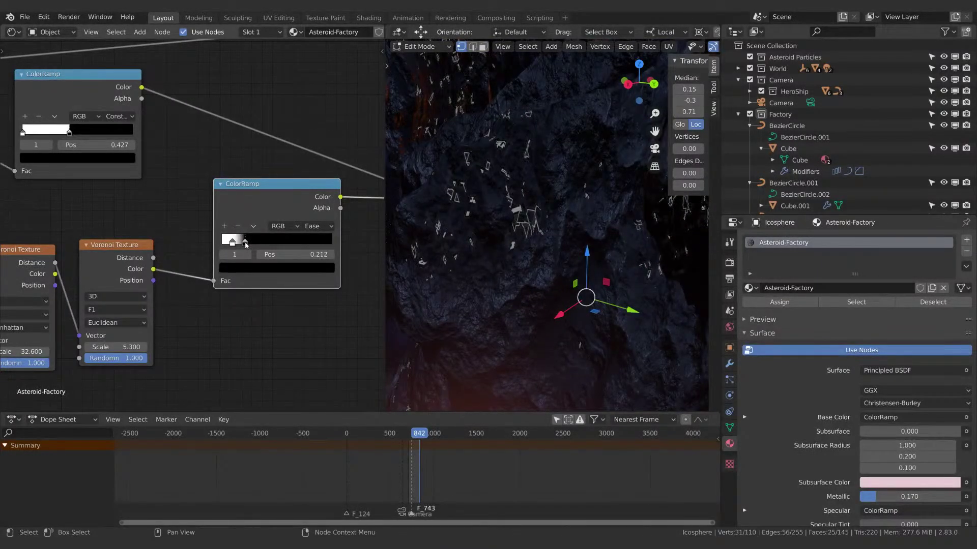
drag(232, 244, 241, 244)
scroll(506, 323, down, 6)
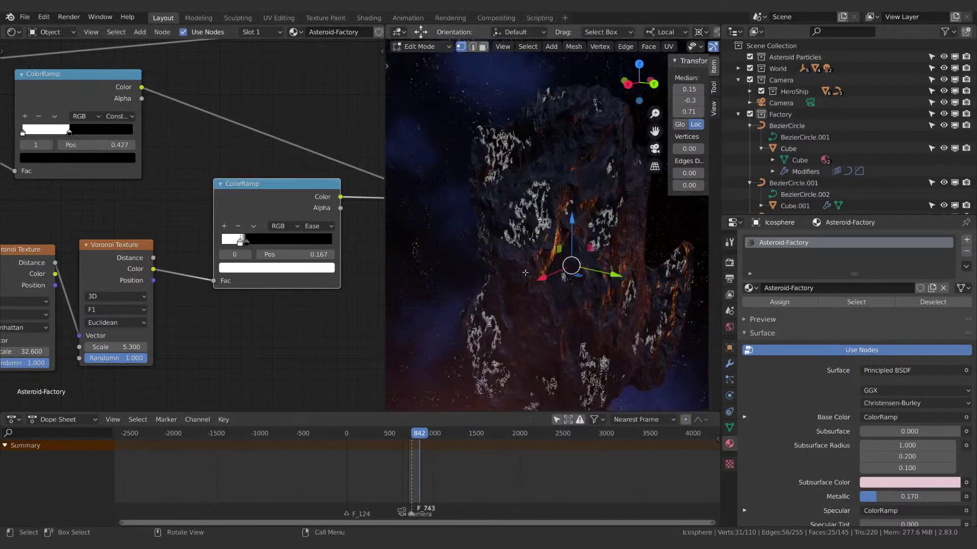
shift+middle_drag(506, 324, 489, 275)
scroll(489, 276, up, 4)
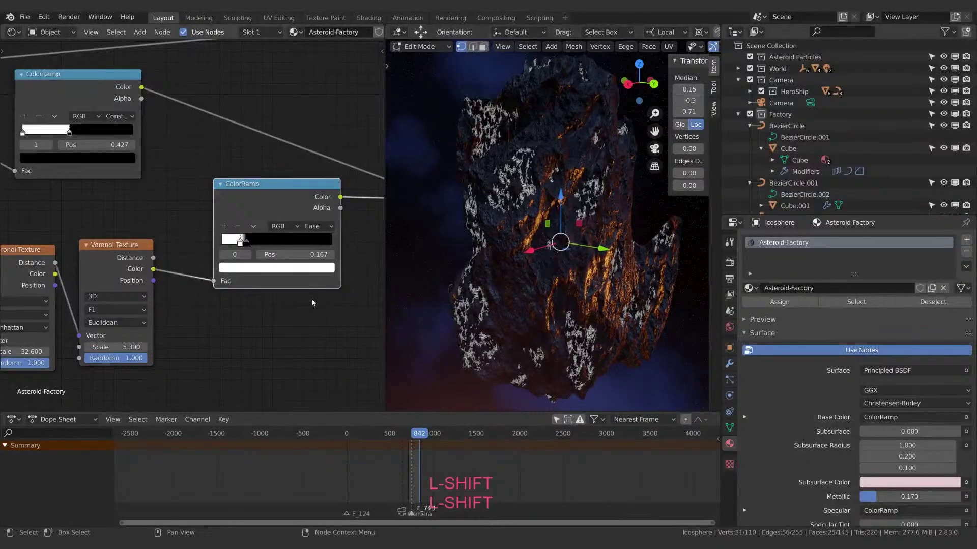
Set the first Voronoi Texture's scale to 61.0 and the second's to 18.0.
scroll(574, 274, down, 3)
shift+middle_drag(212, 333, 324, 306)
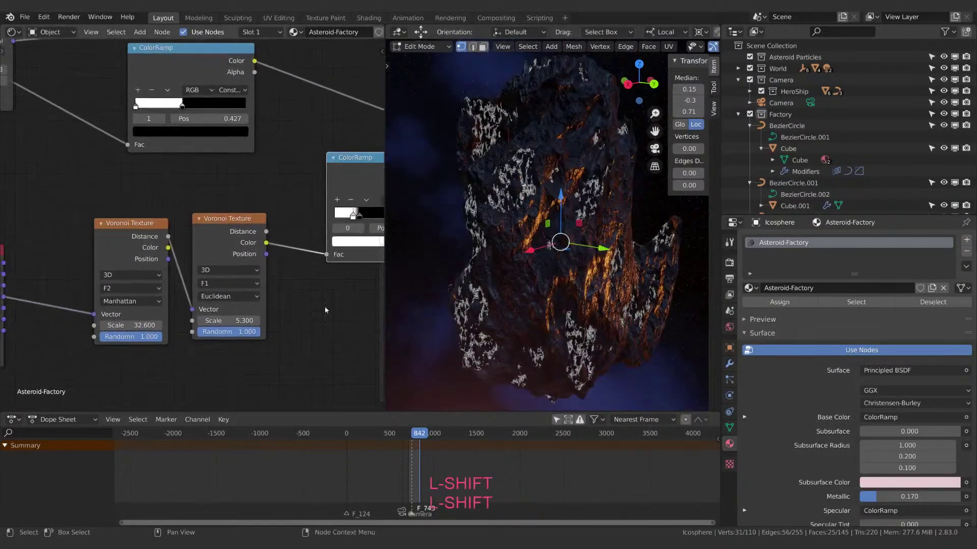
drag(133, 325, 254, 321)
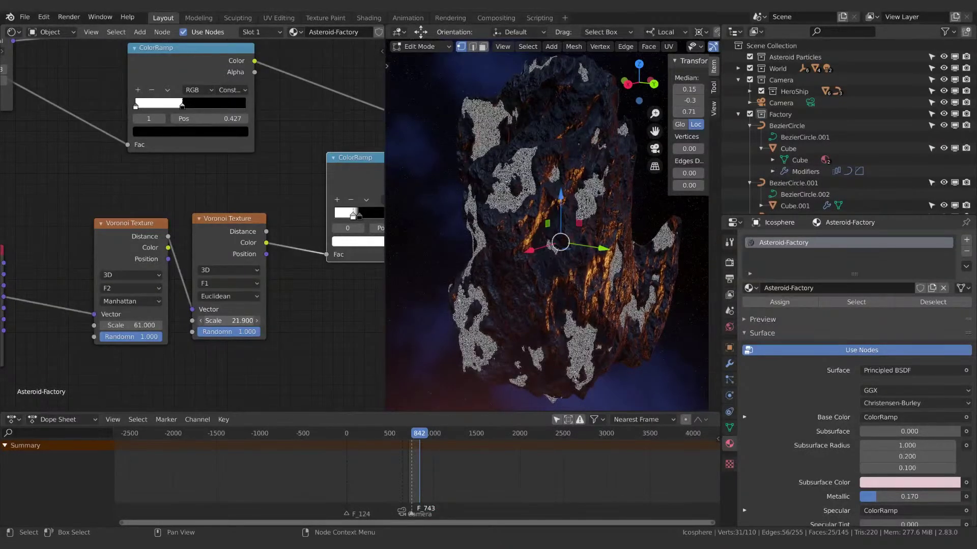
Shift the Voronoi ColorRamp's stops toward the start of the gradient, with the white stop at 0.070.
scroll(492, 201, up, 3)
shift+middle_drag(492, 201, 509, 240)
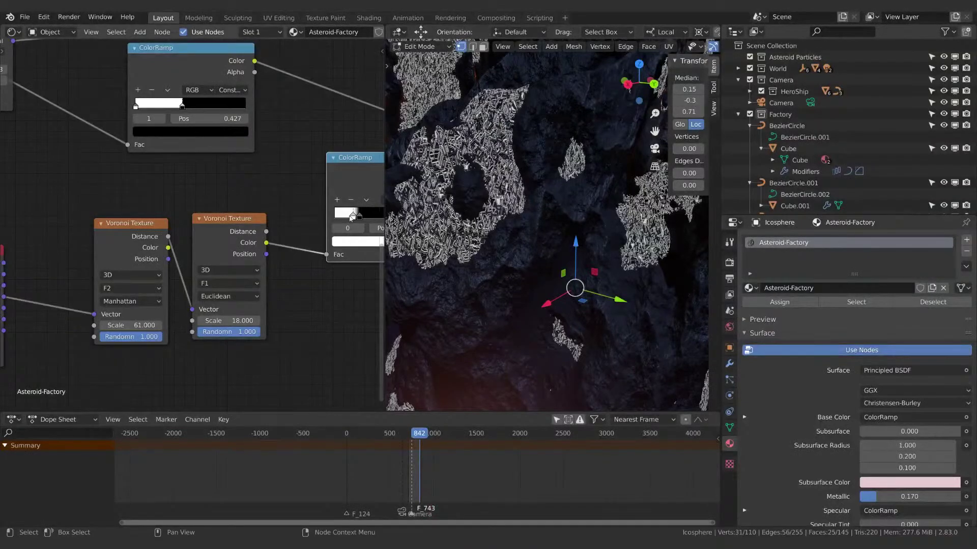
drag(353, 215, 342, 215)
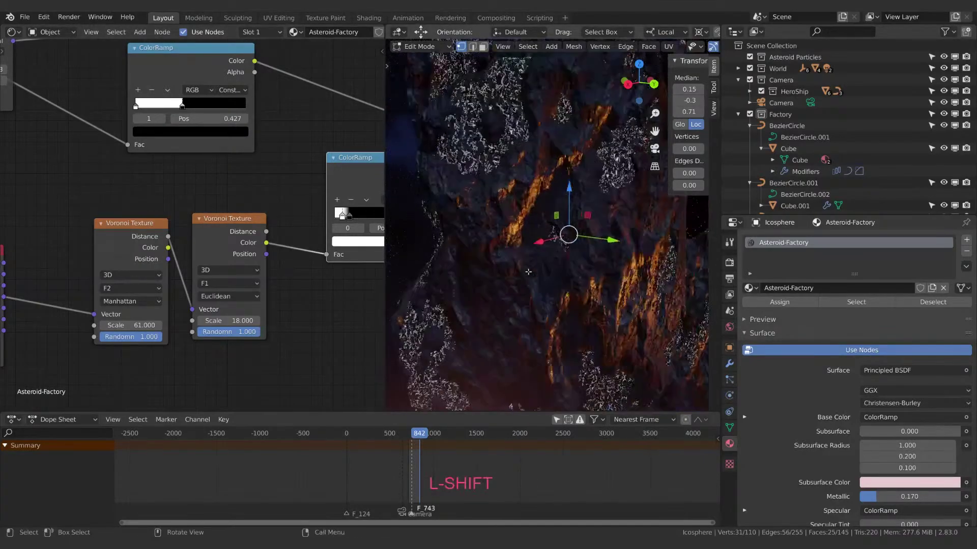
Shrink the glowing patches by setting the black stop of the constant-interpolation ColorRamp to 0.406.
middle_drag(322, 141, 315, 224)
drag(176, 205, 174, 205)
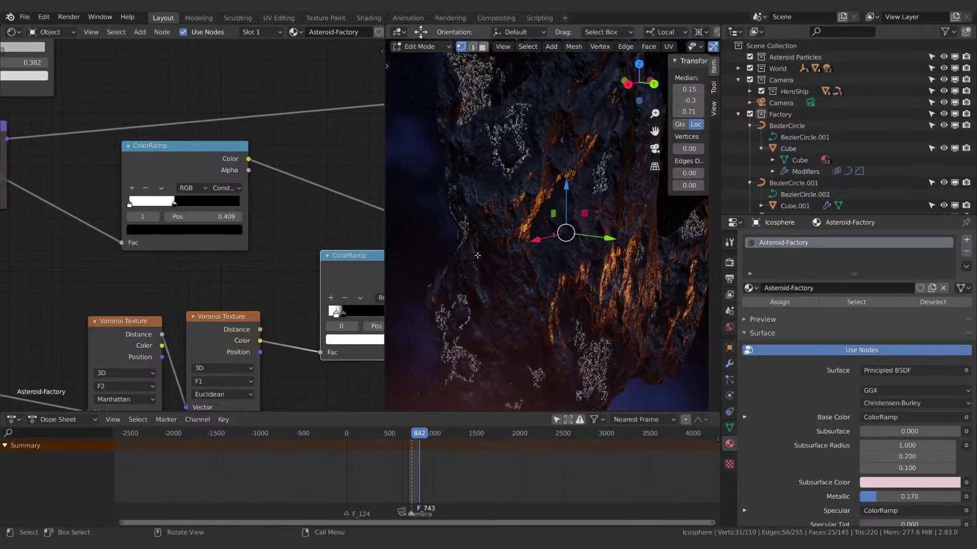
scroll(490, 211, down, 2)
shift+middle_drag(489, 211, 458, 276)
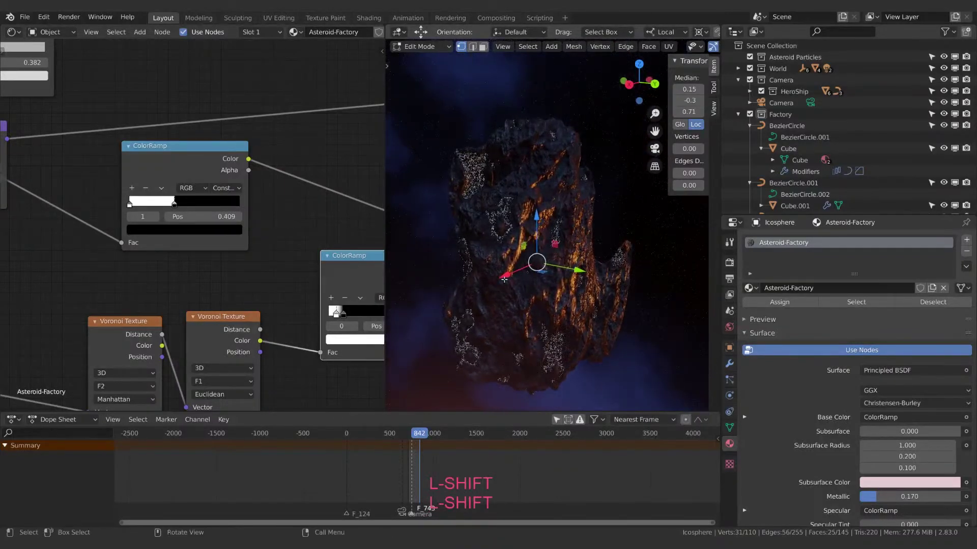
scroll(459, 276, up, 2)
mouse_move(175, 205)
mouse_down()
mouse_move(158, 205)
mouse_move(173, 209)
mouse_up()
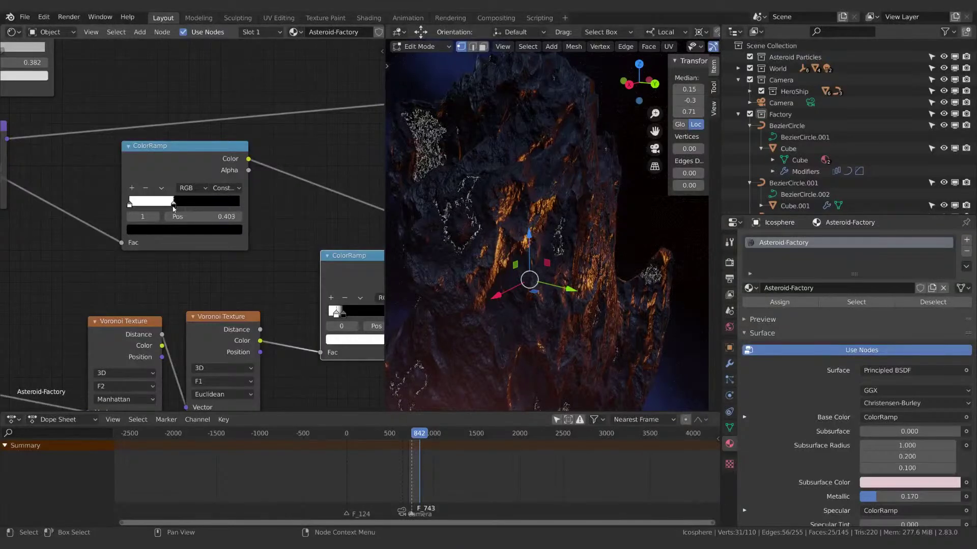
shift+middle_drag(451, 316, 502, 260)
middle_drag(226, 191, 193, 222)
shift+middle_drag(513, 182, 476, 222)
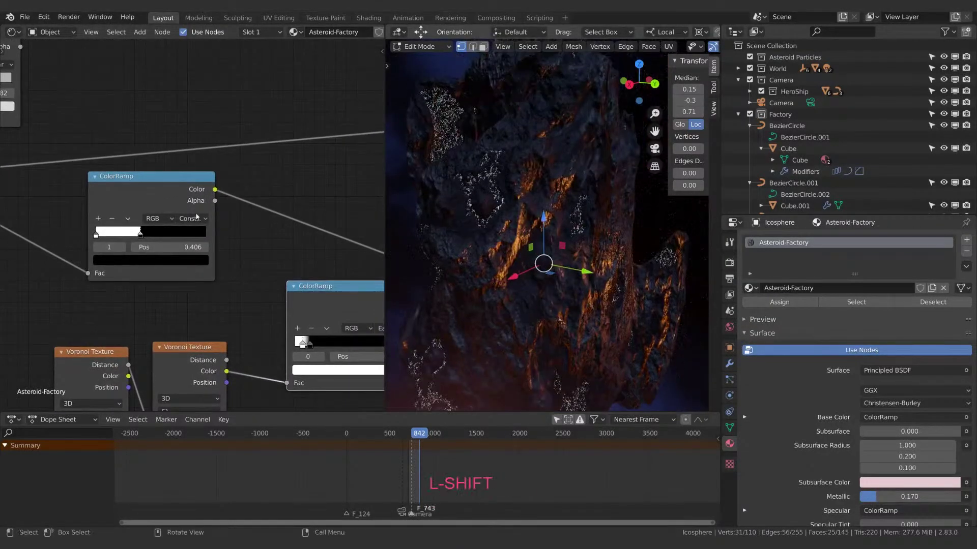
Move the patch ColorRamp's white stop close to the black one and add a black stop at 0.645.
drag(97, 234, 120, 234)
click(100, 220)
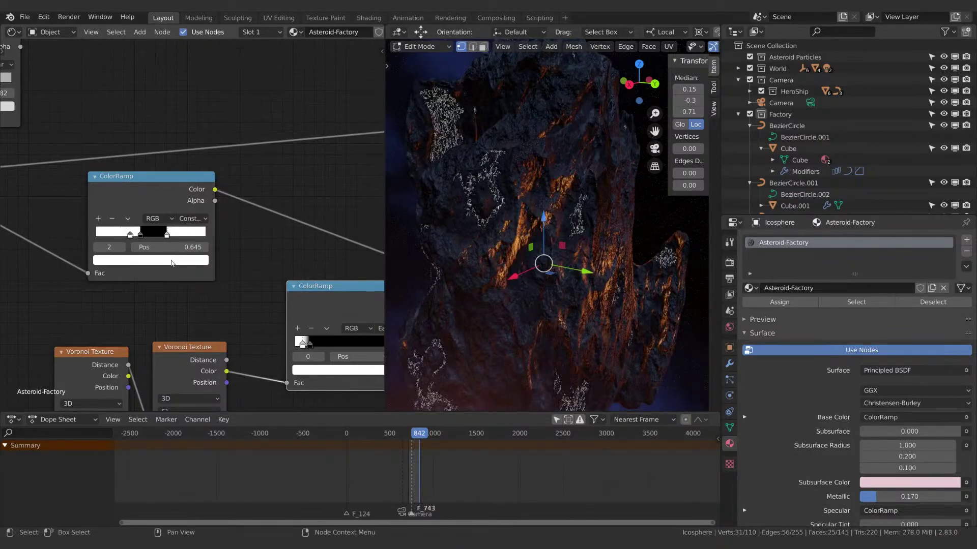
click(187, 260)
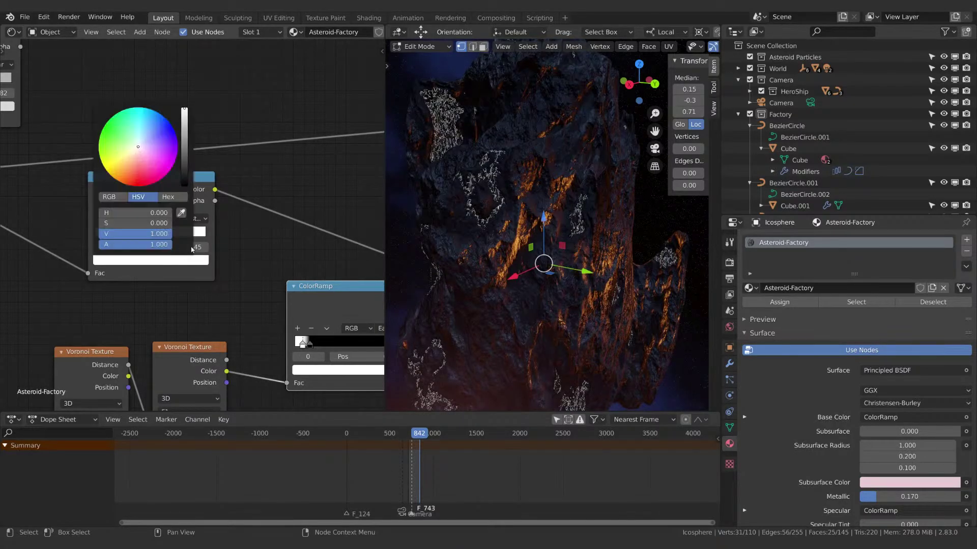
click(183, 188)
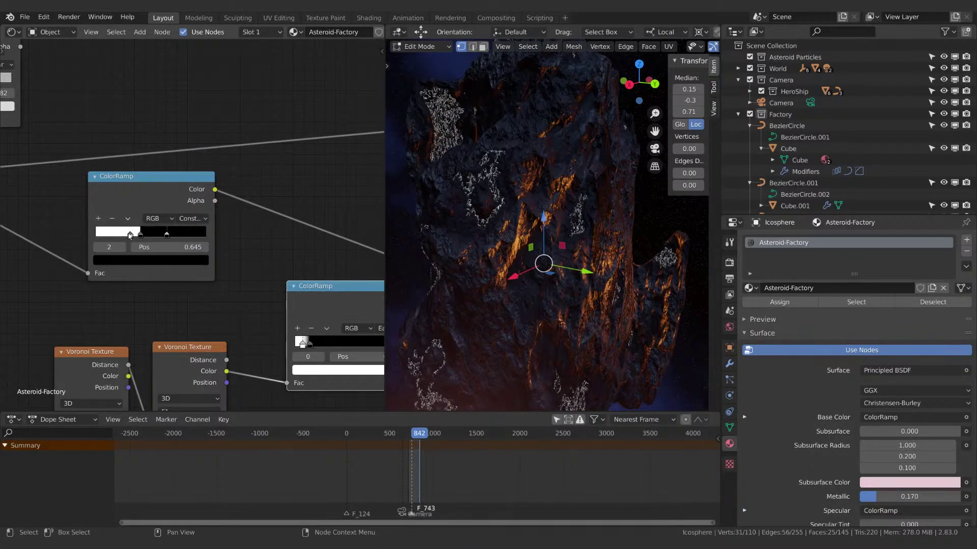
Rearrange the patch ColorRamp into a narrow white band between black stops, with the white stop at 0.362.
mouse_move(148, 237)
mouse_down()
mouse_move(90, 236)
mouse_move(155, 234)
mouse_move(136, 237)
mouse_up()
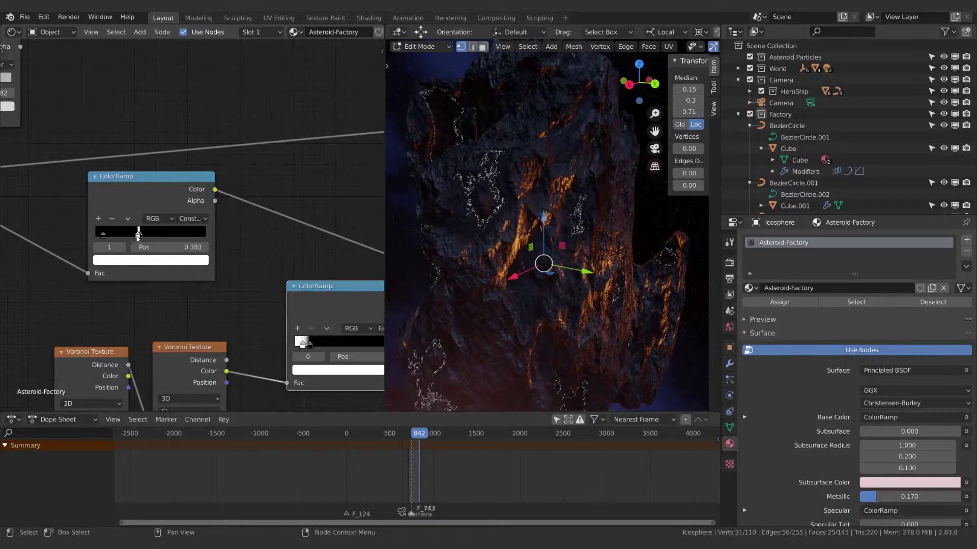
scroll(510, 304, down, 1)
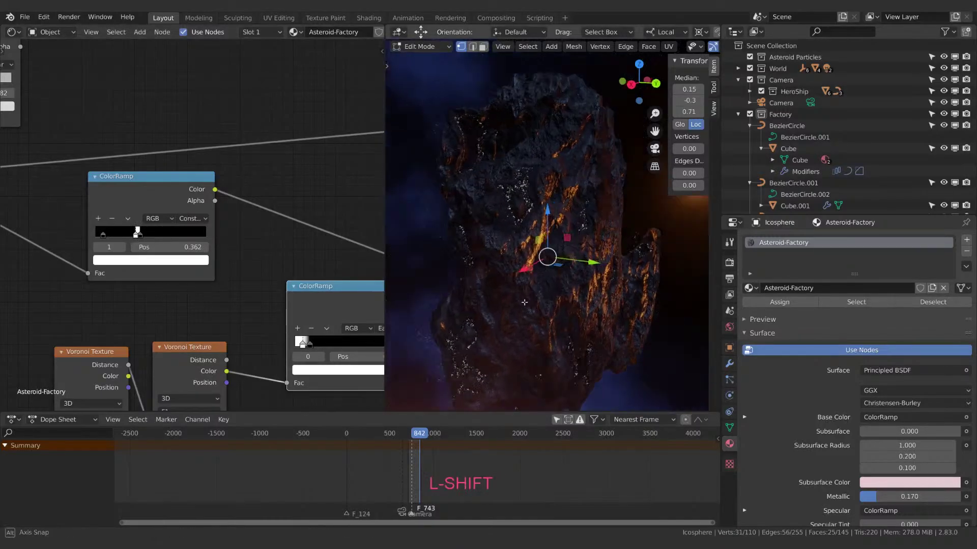
mouse_move(509, 304)
middle_down()
mouse_move(552, 303)
mouse_move(510, 304)
middle_up()
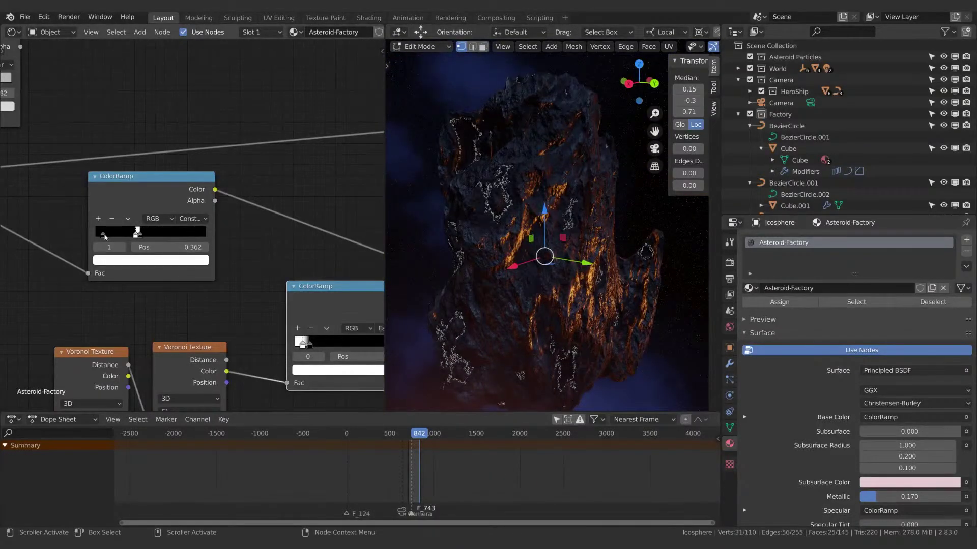
Widen the patch ColorRamp's white band, placing the white stop at 0.195 and the closing black stop at 0.412.
drag(105, 236, 142, 238)
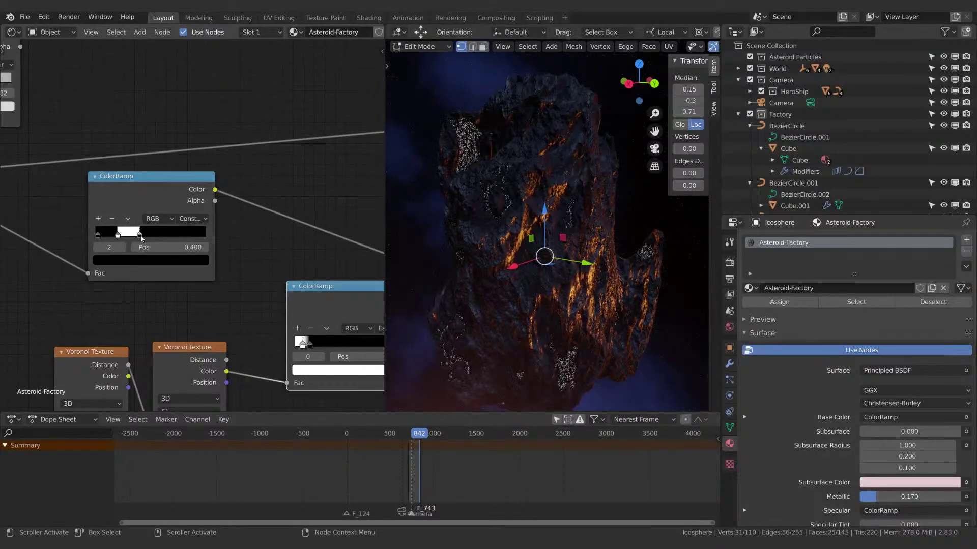
key(shift)
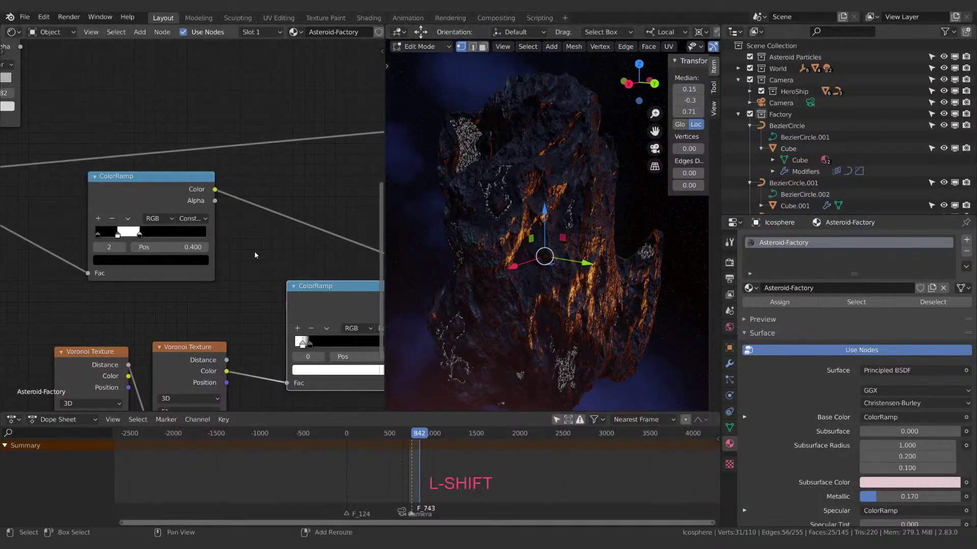
drag(140, 237, 141, 238)
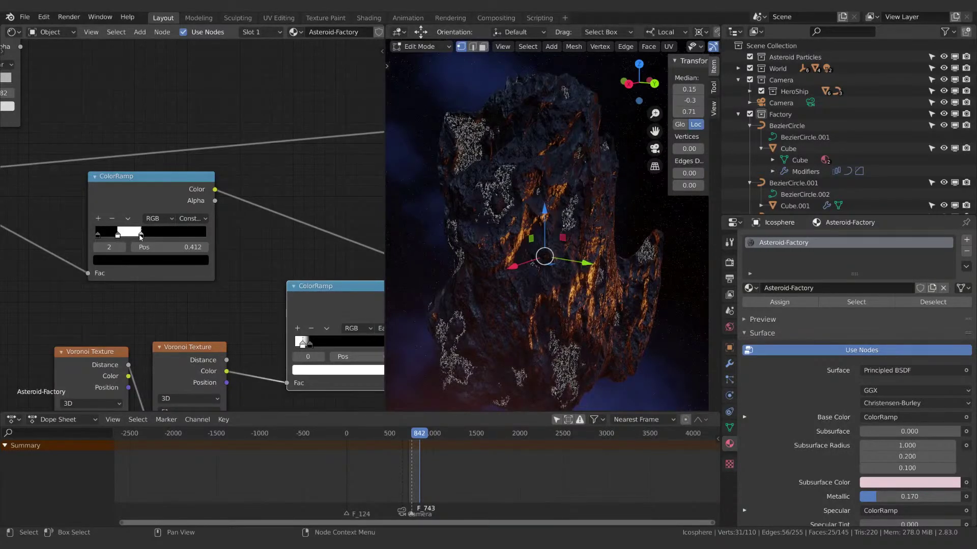
mouse_move(539, 274)
middle_down()
mouse_move(631, 281)
mouse_move(553, 282)
middle_up()
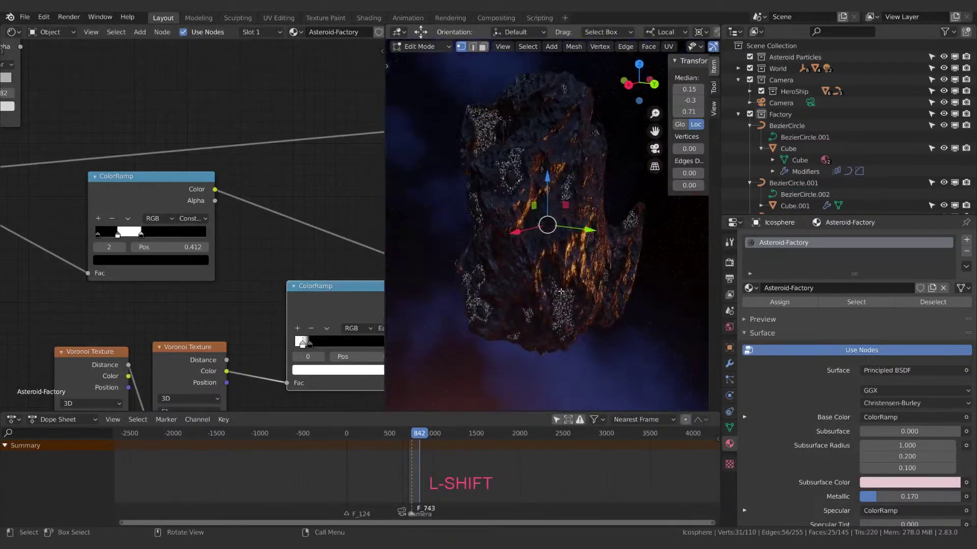
scroll(554, 282, up, 1)
Colour the Voronoi ColorRamp's white stop pure red with hue 0.000 and saturation 1.000.
middle_drag(360, 305, 282, 256)
middle_drag(281, 355, 257, 261)
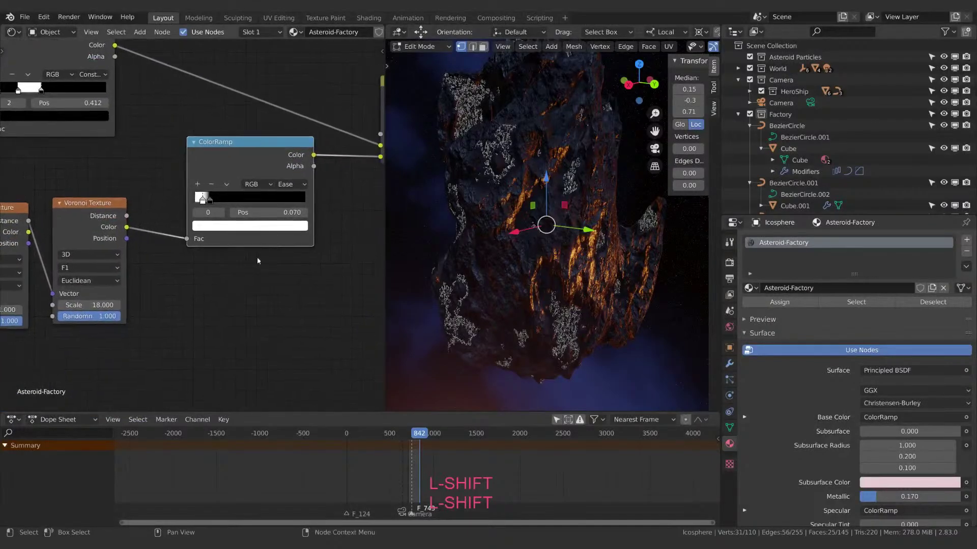
middle_drag(348, 221, 216, 281)
middle_drag(265, 243, 200, 332)
middle_drag(158, 384, 268, 260)
middle_drag(129, 275, 167, 265)
click(203, 240)
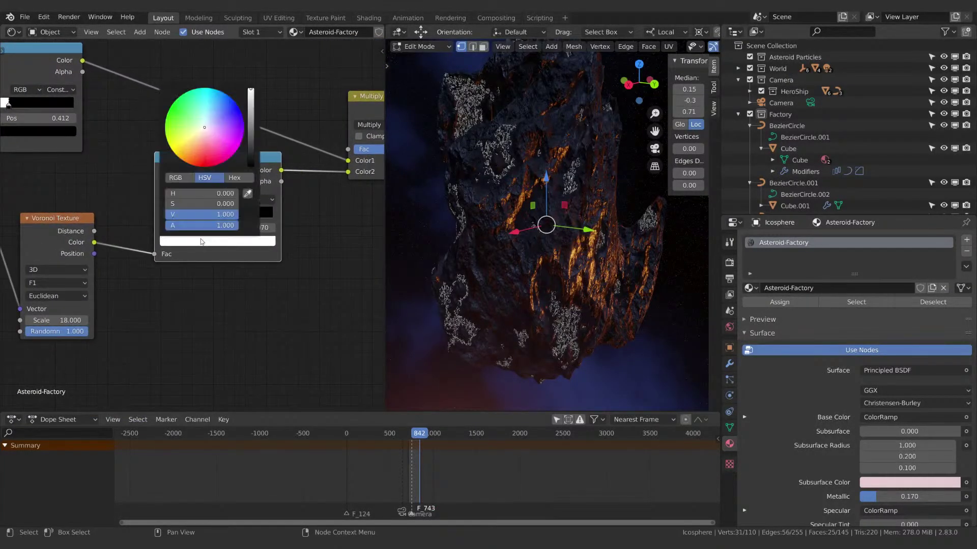
drag(206, 157, 203, 167)
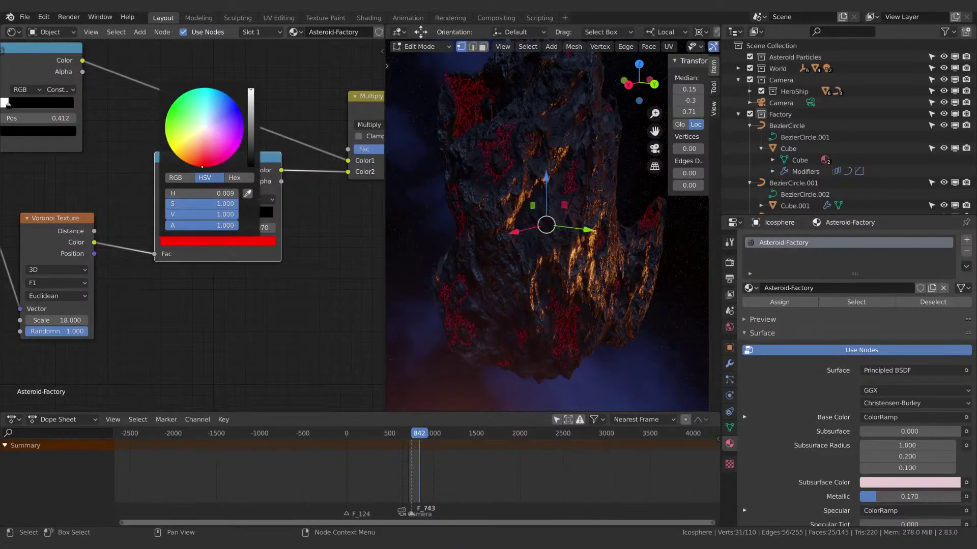
click(175, 178)
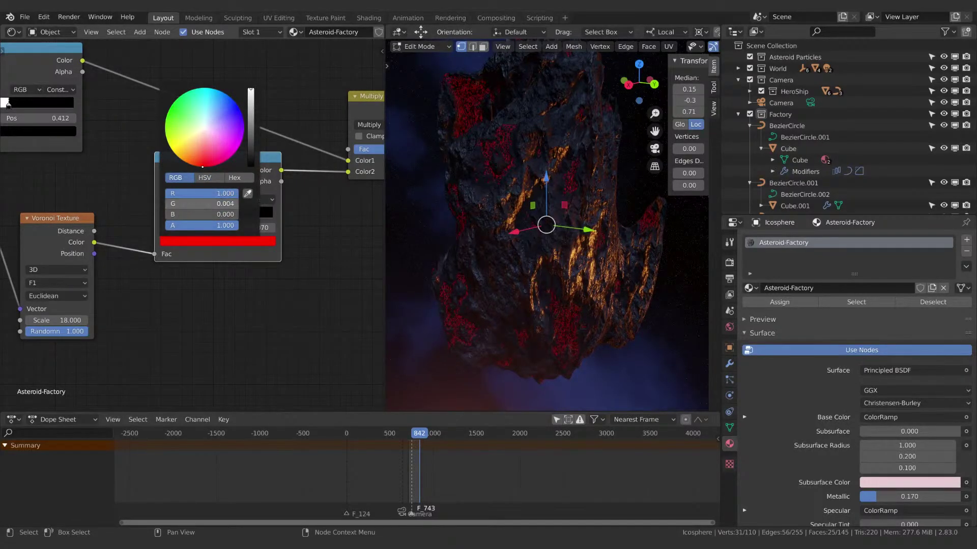
click(209, 179)
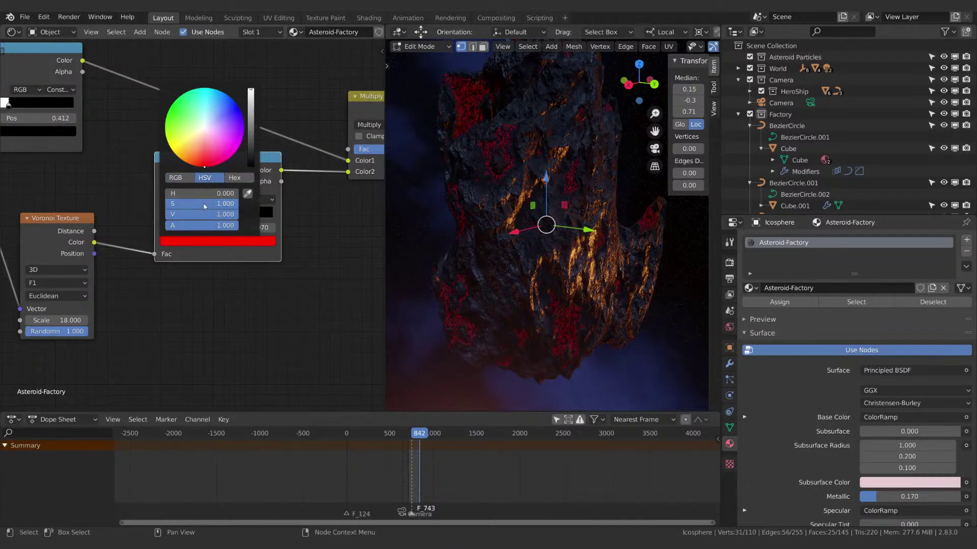
Boost the glow by setting the red stop's HSV value to 5.
click(195, 216)
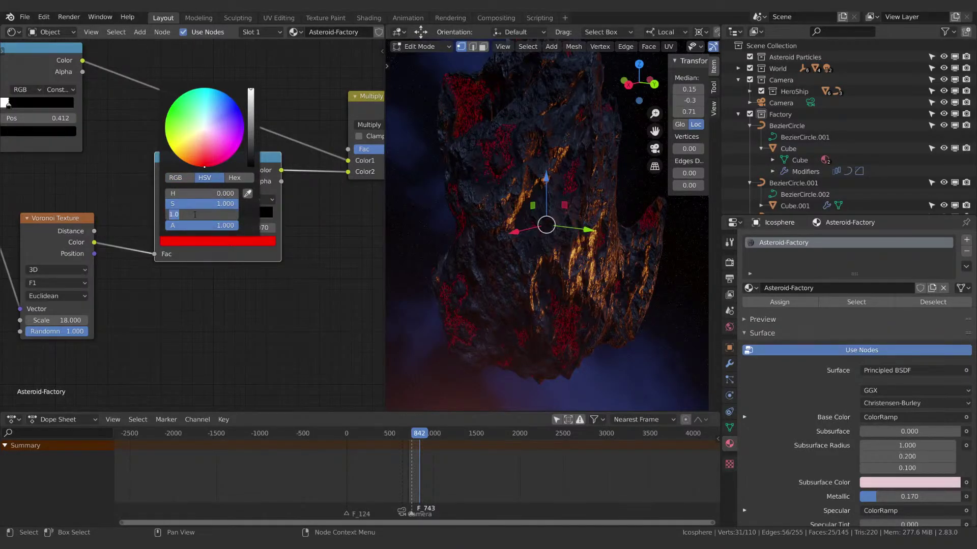
text(5)
key(Return)
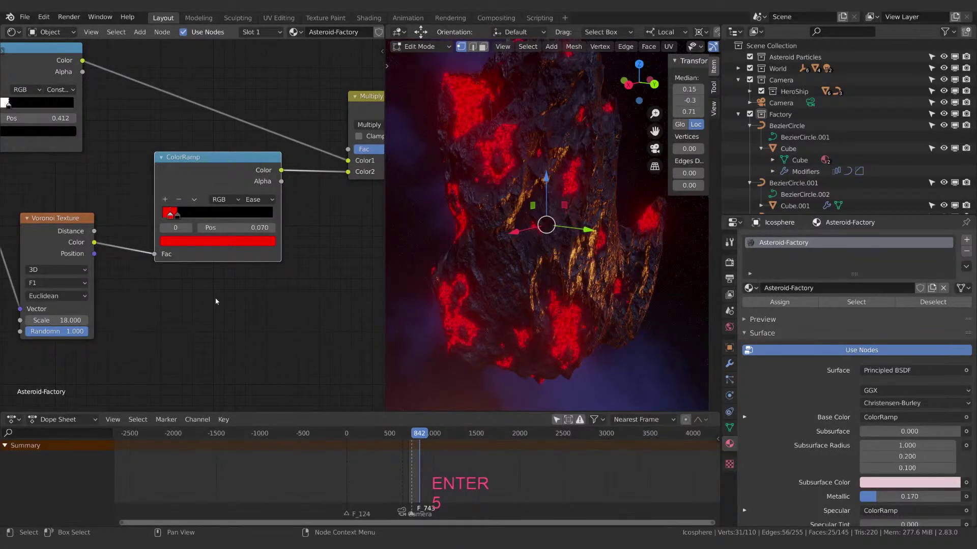
Move the patch ColorRamp's white stop to 0.180 and colour it pure red with hue 0.000 and saturation 1.000.
middle_drag(253, 148, 178, 197)
ctrl+scroll(152, 161, left, 8)
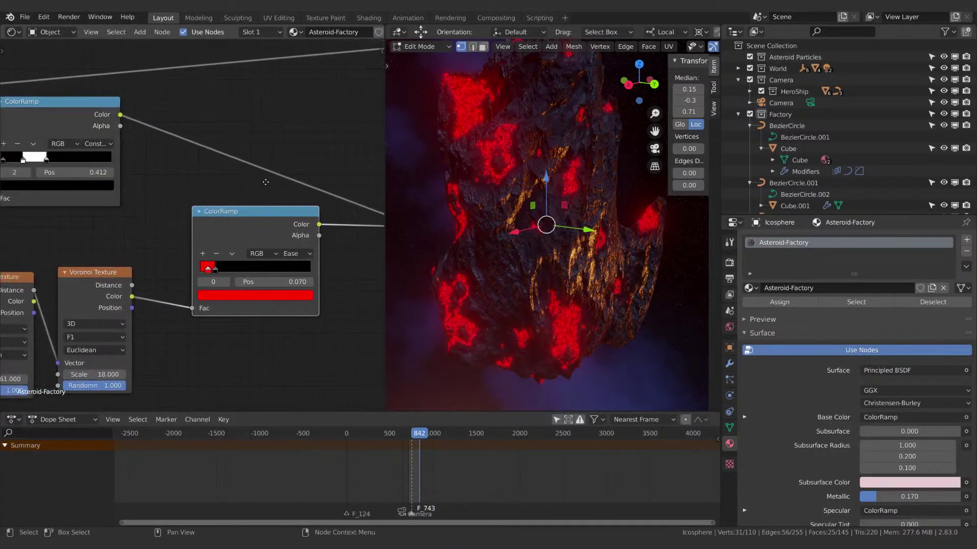
click(111, 151)
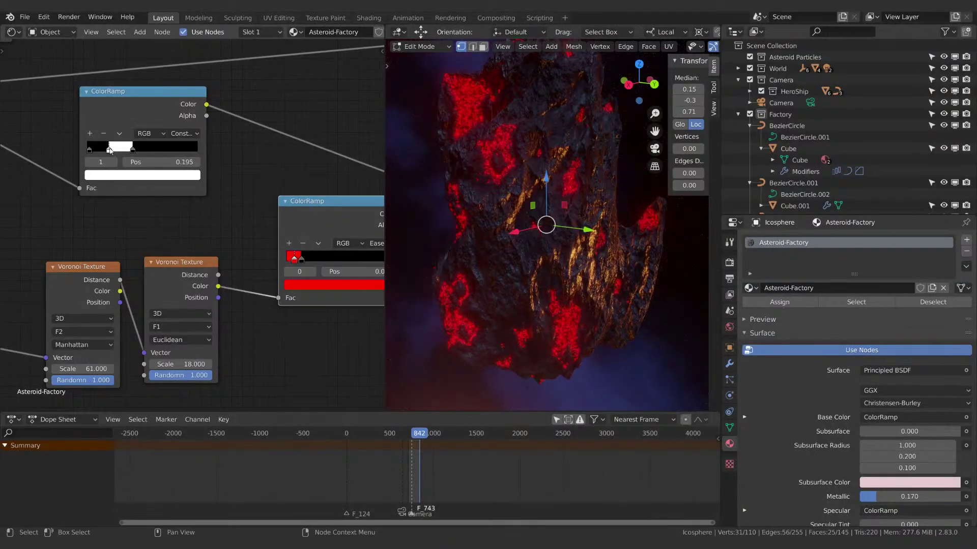
click(119, 176)
drag(133, 87, 128, 104)
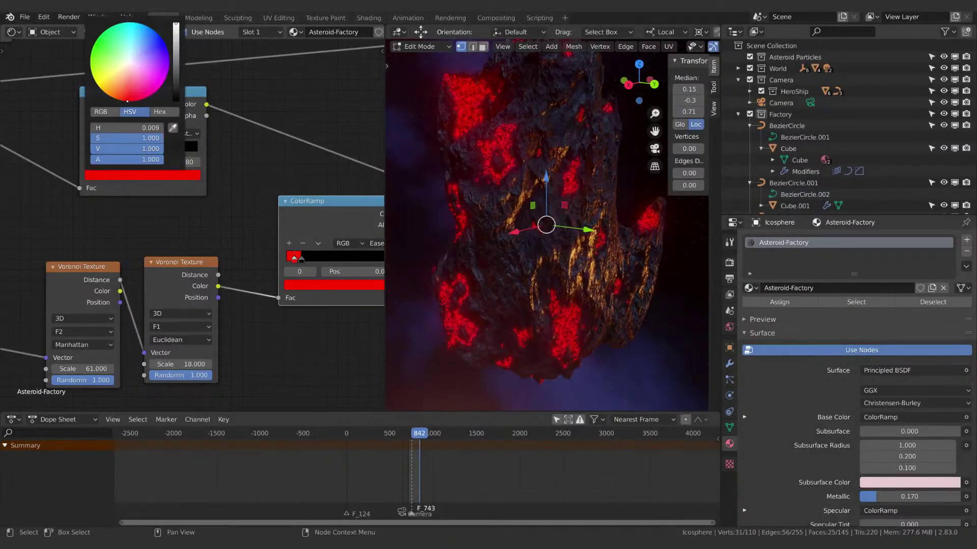
click(102, 111)
drag(114, 138, 97, 138)
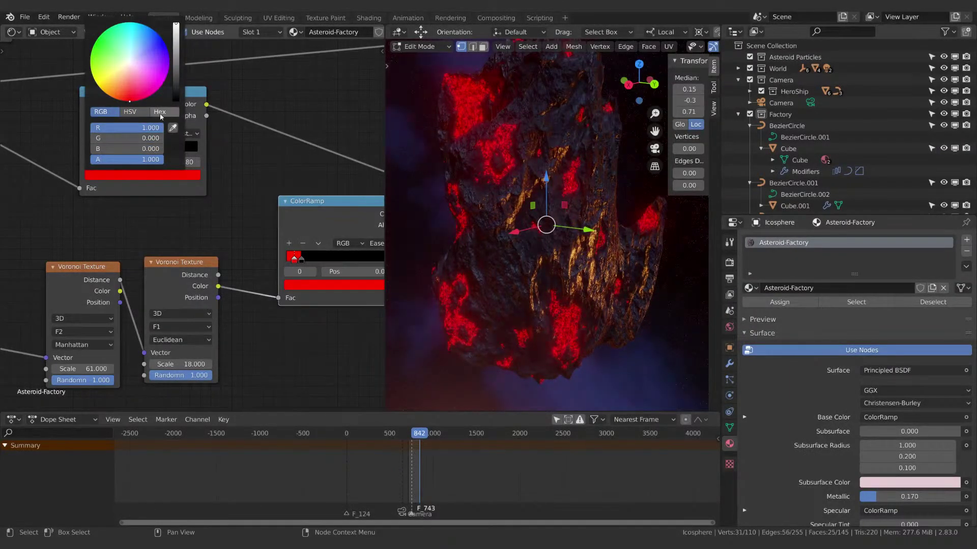
Set the HSV value of the patch ColorRamp's red stop to 5.
click(134, 112)
click(131, 149)
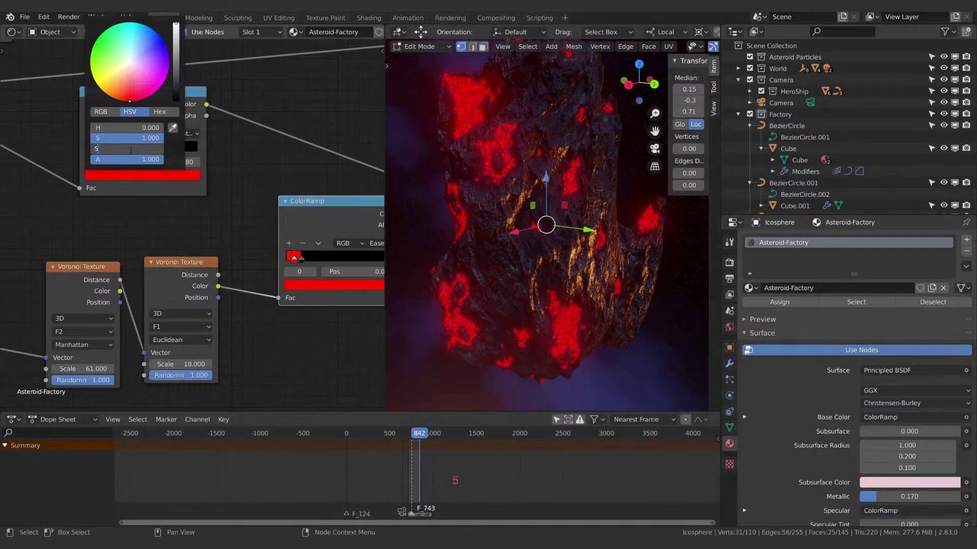
key(Return)
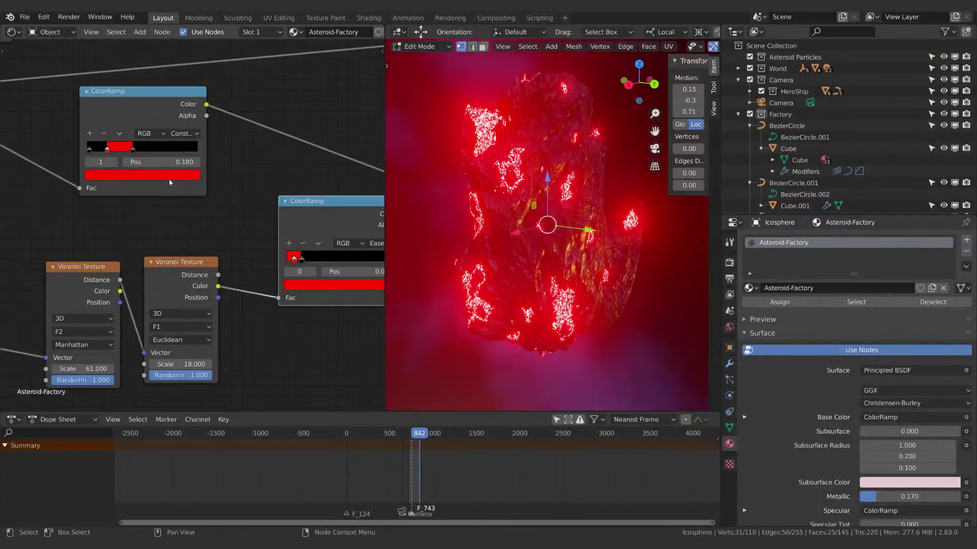
Lower the red stops' HSV values to 2.087 on the patch ColorRamp and 4.172 on the Voronoi ColorRamp.
click(168, 176)
drag(153, 150, 109, 149)
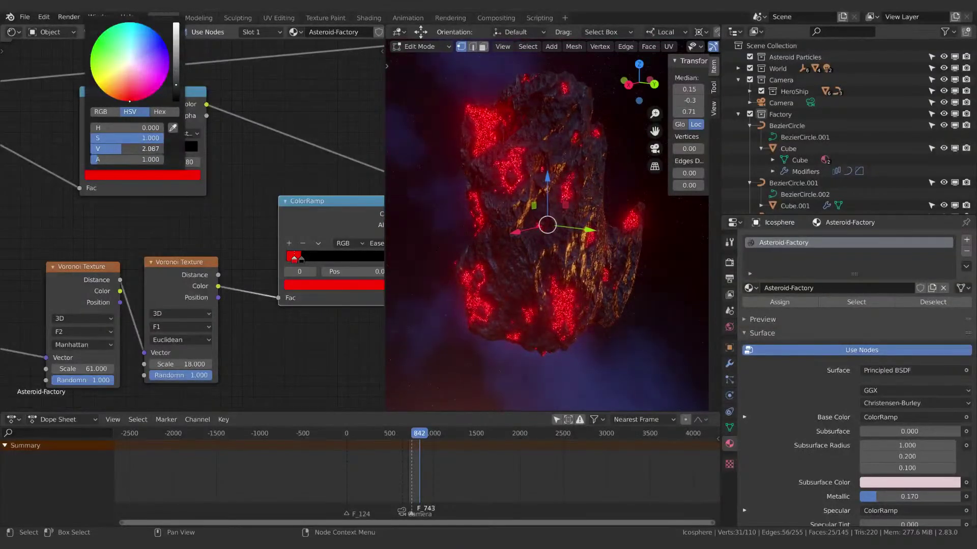
scroll(507, 170, up, 2)
scroll(507, 170, down, 3)
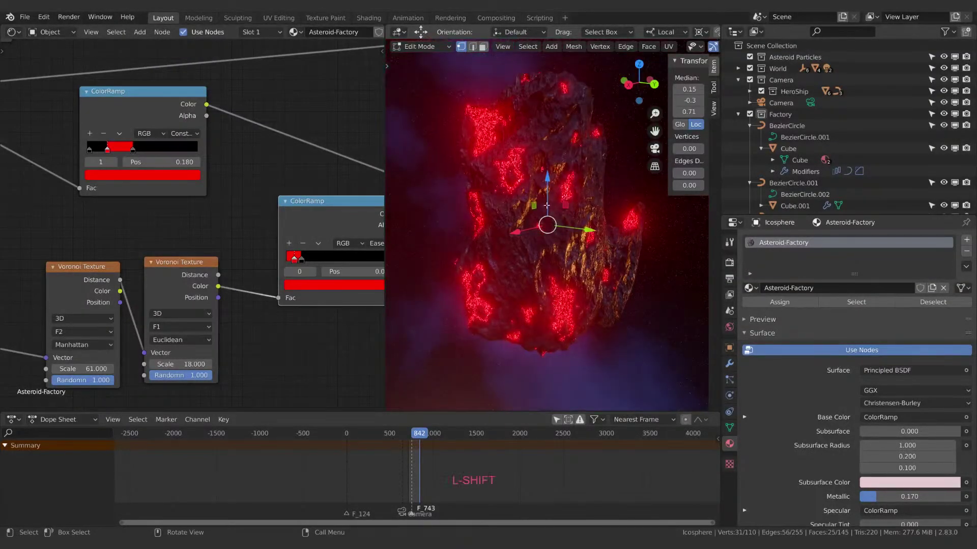
click(331, 285)
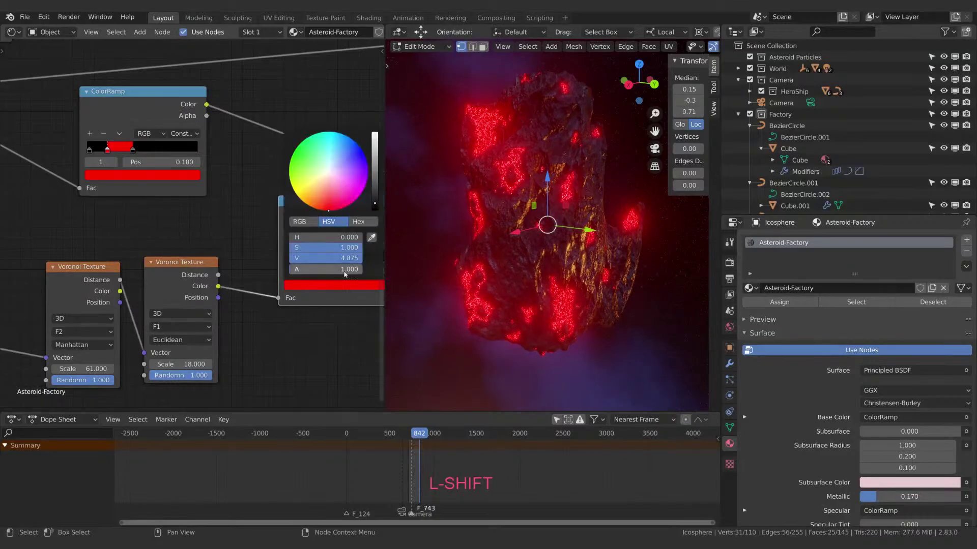
mouse_move(333, 258)
mouse_down()
mouse_move(299, 259)
mouse_move(325, 258)
mouse_up()
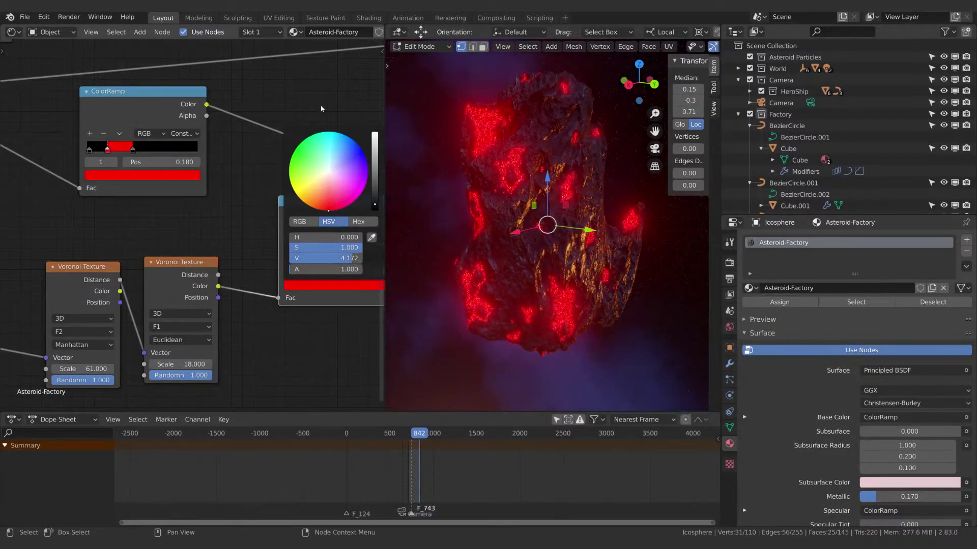
Try narrowing the patch ColorRamp's red band, moving the closing black stop to 0.303 and the leading black stop to about 0.133.
middle_drag(320, 108, 236, 108)
drag(70, 144, 65, 146)
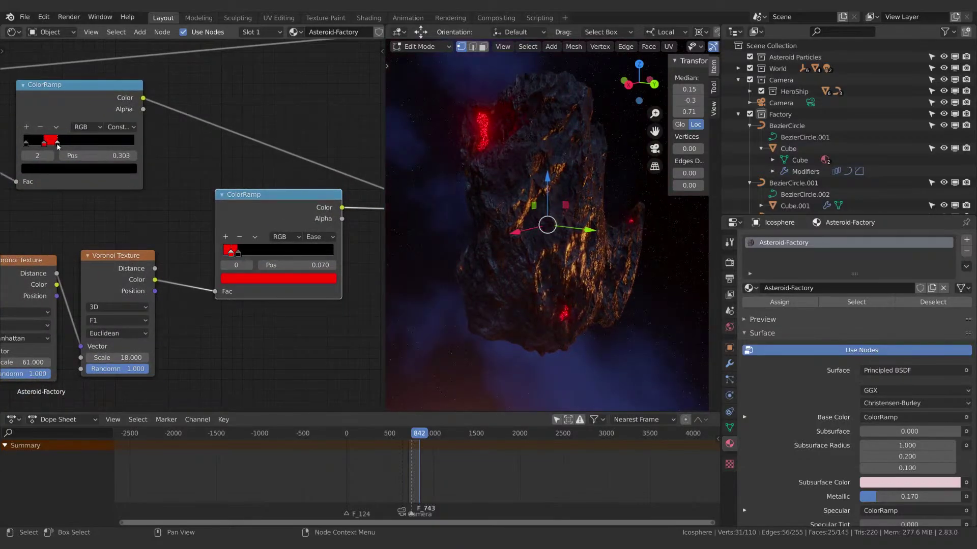
drag(44, 146, 47, 146)
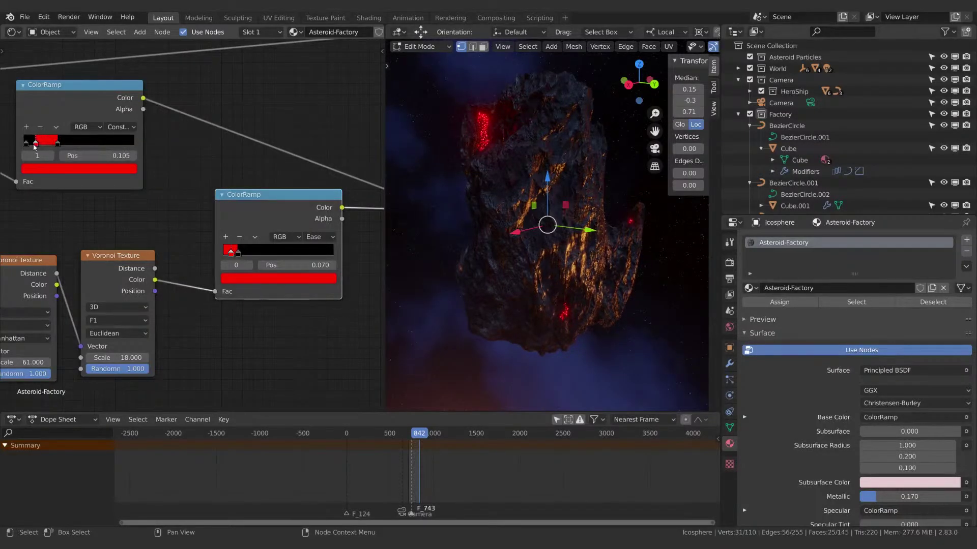
mouse_move(31, 146)
mouse_down()
mouse_move(47, 147)
mouse_move(32, 147)
mouse_up()
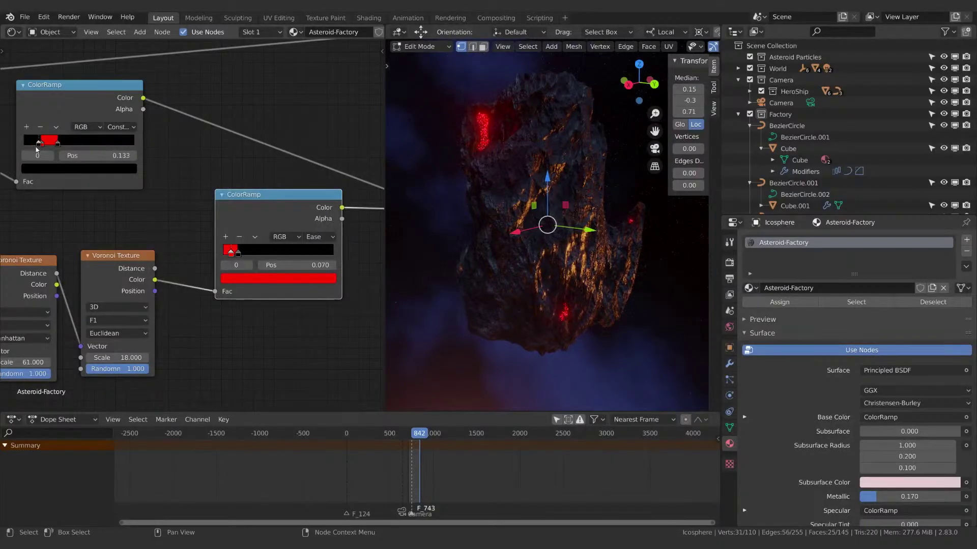
Remove the patch ColorRamp's leading black stop, placing the red stop at 0.000 and the black stop at 0.403.
click(39, 129)
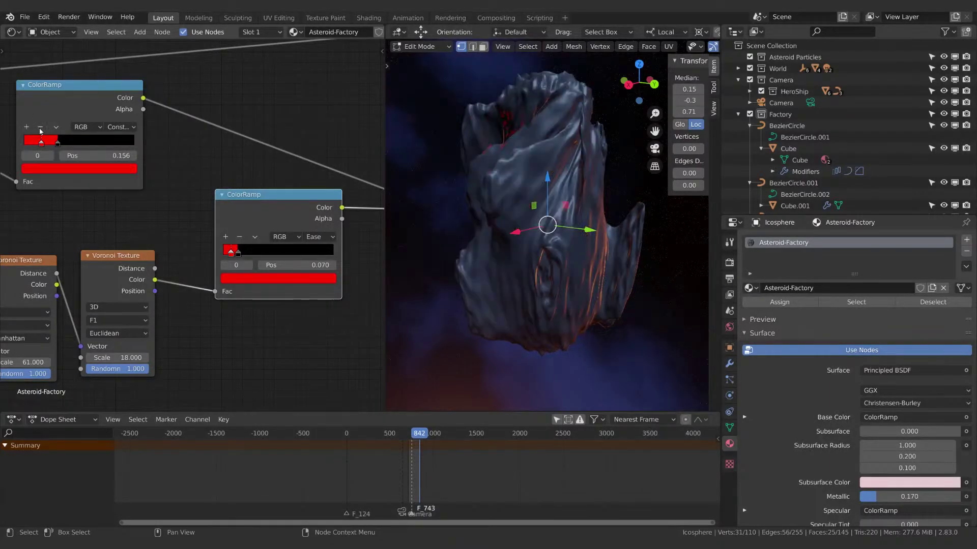
click(56, 144)
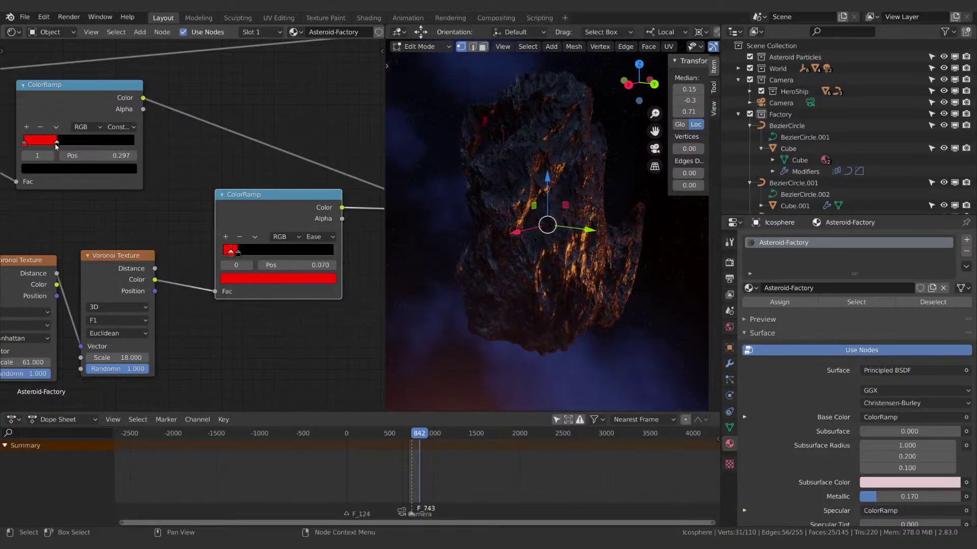
drag(60, 146, 68, 147)
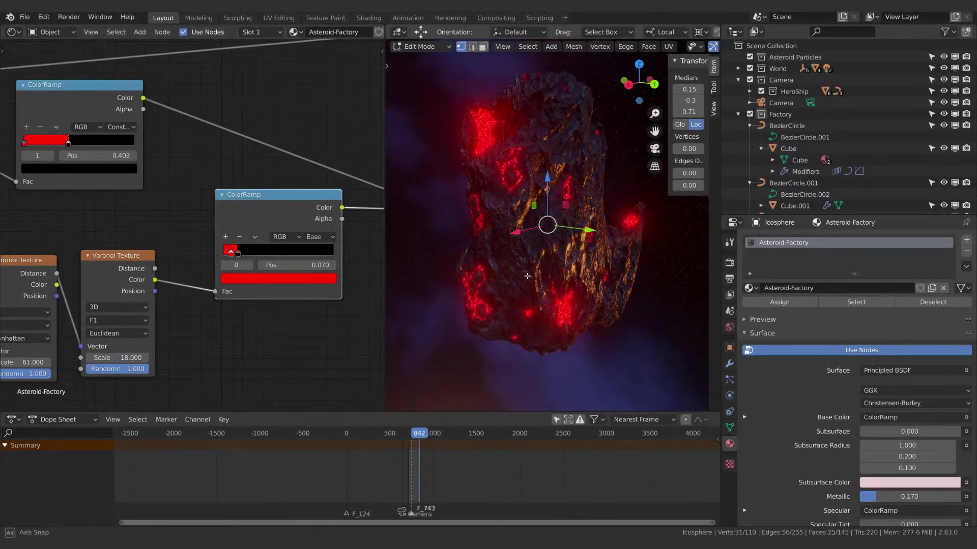
Reduce the scale of the second Voronoi Texture, the F1 Euclidean one, to 9.5.
middle_drag(570, 278, 535, 261)
middle_drag(262, 314, 428, 220)
drag(285, 264, 265, 264)
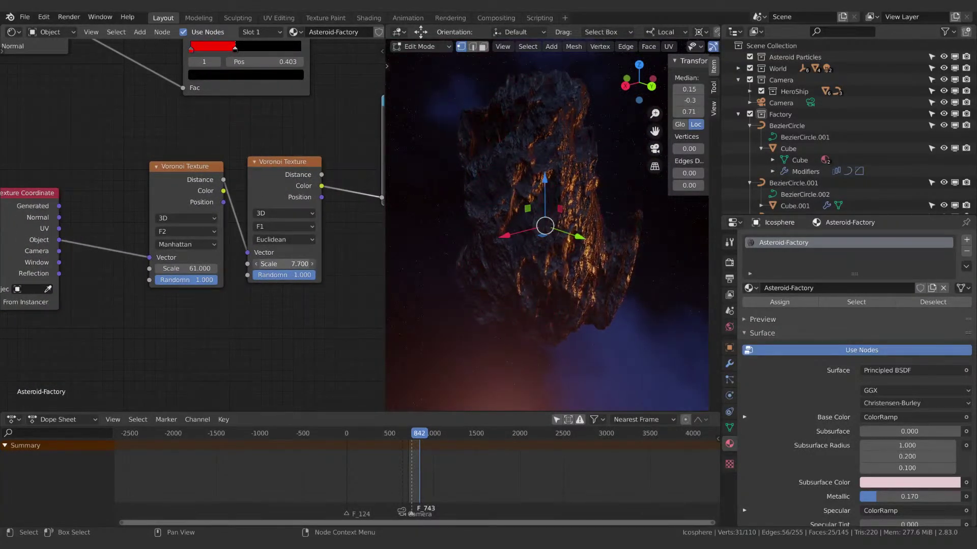
scroll(516, 266, up, 4)
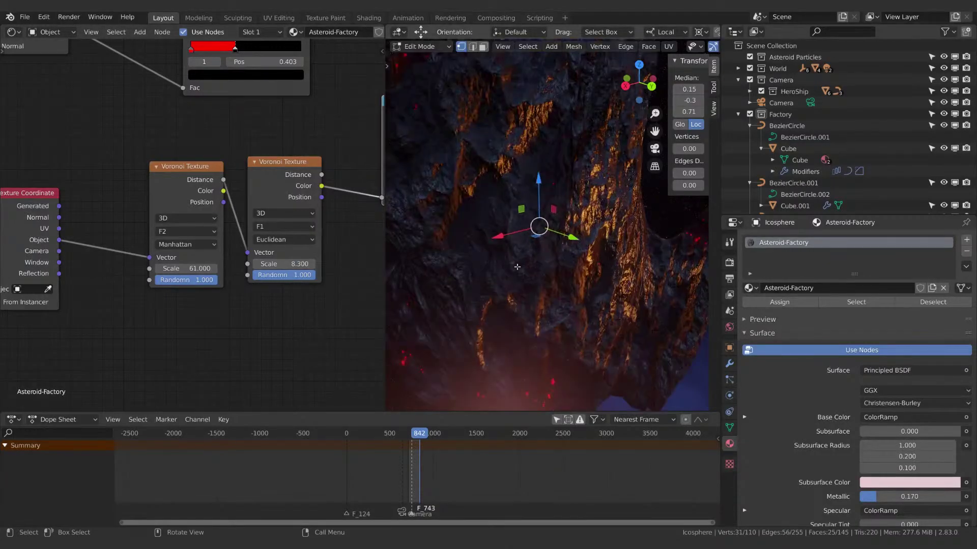
shift+middle_drag(504, 270, 526, 263)
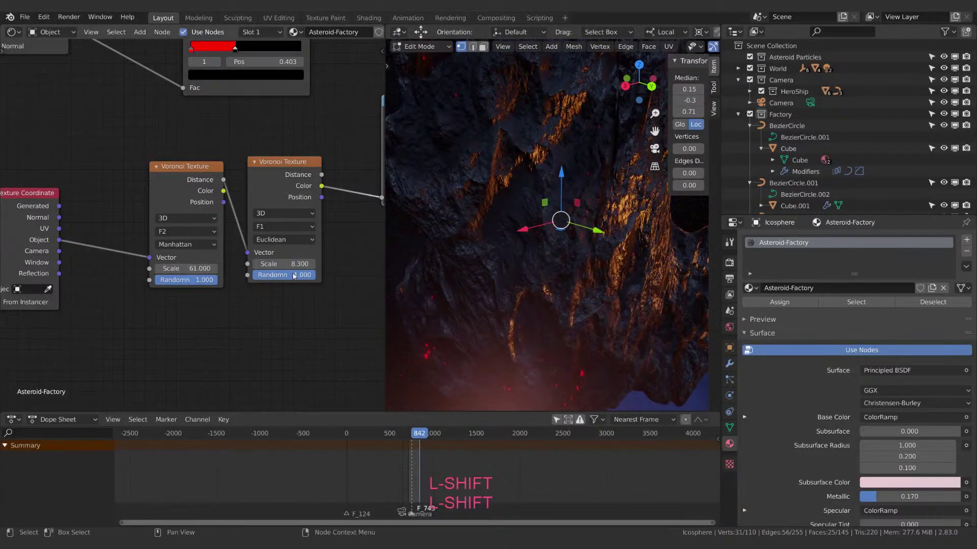
drag(284, 264, 300, 264)
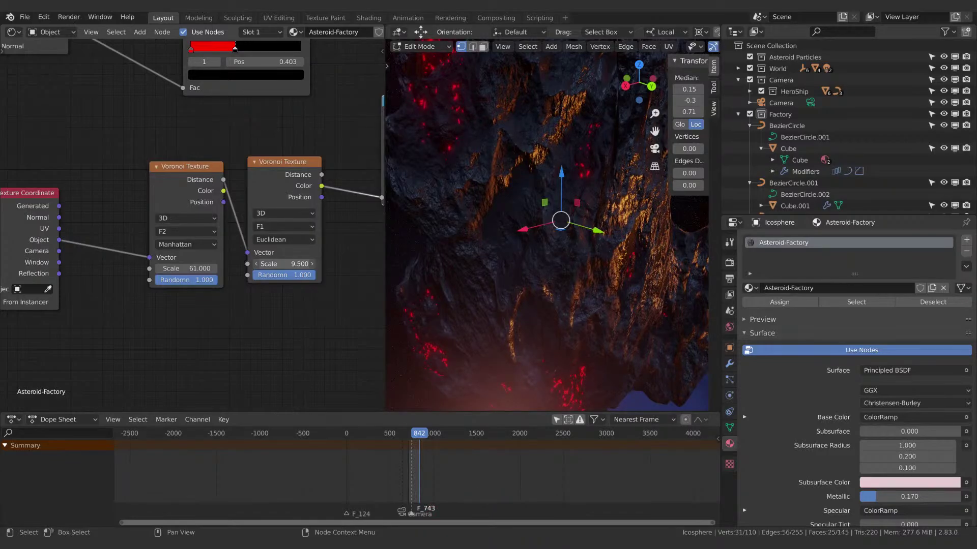
shift+middle_drag(543, 173, 547, 213)
scroll(549, 235, down, 2)
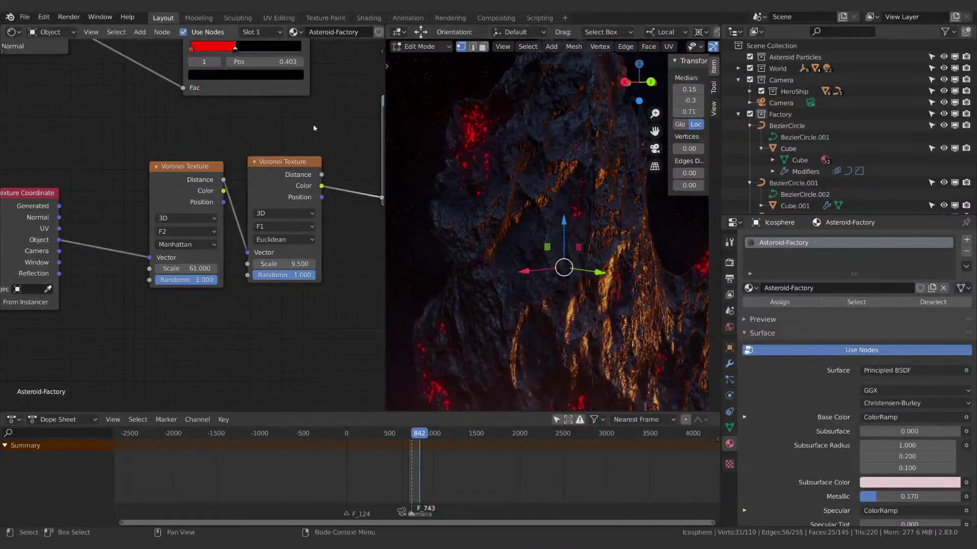
Set the HSV value of the Voronoi ColorRamp's red stop to 5.
shift+middle_drag(313, 124, 273, 185)
click(364, 245)
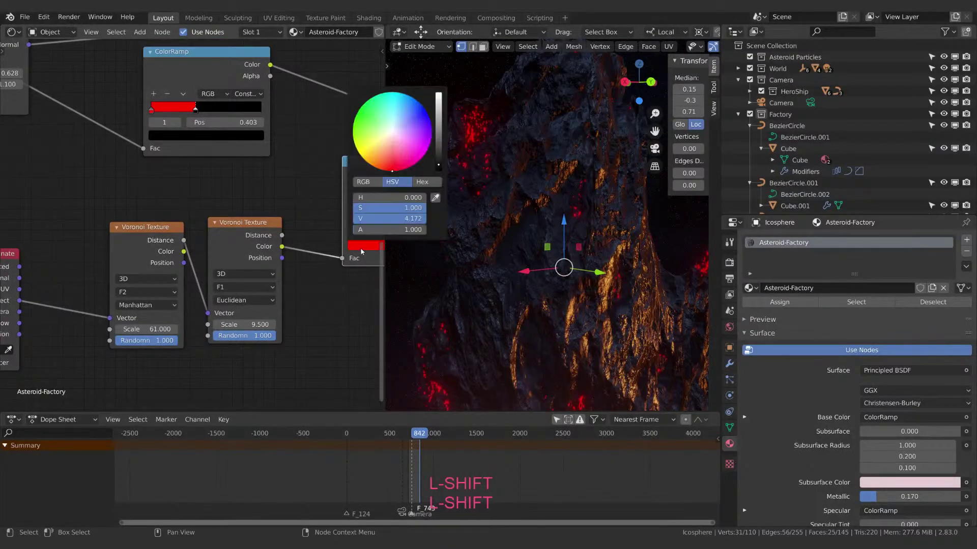
click(375, 218)
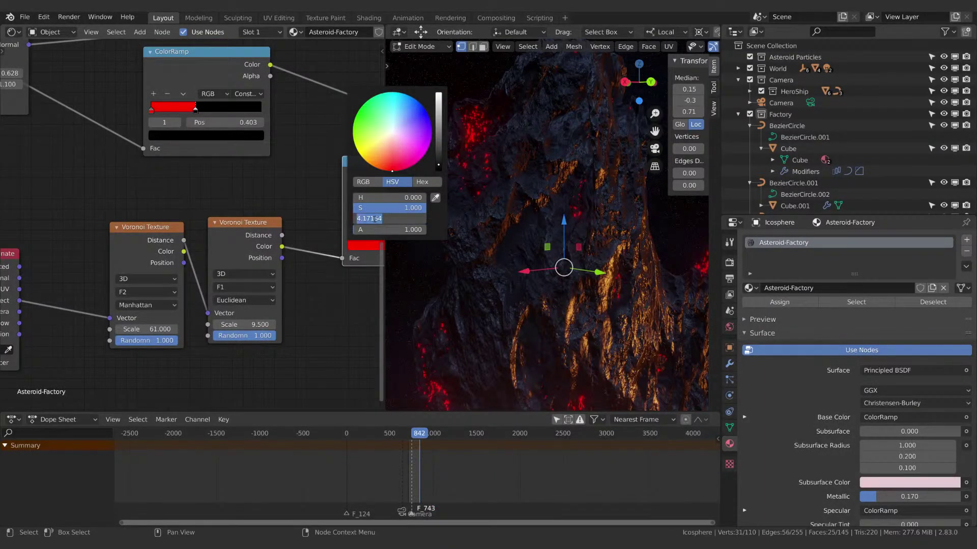
text(5)
key(Return)
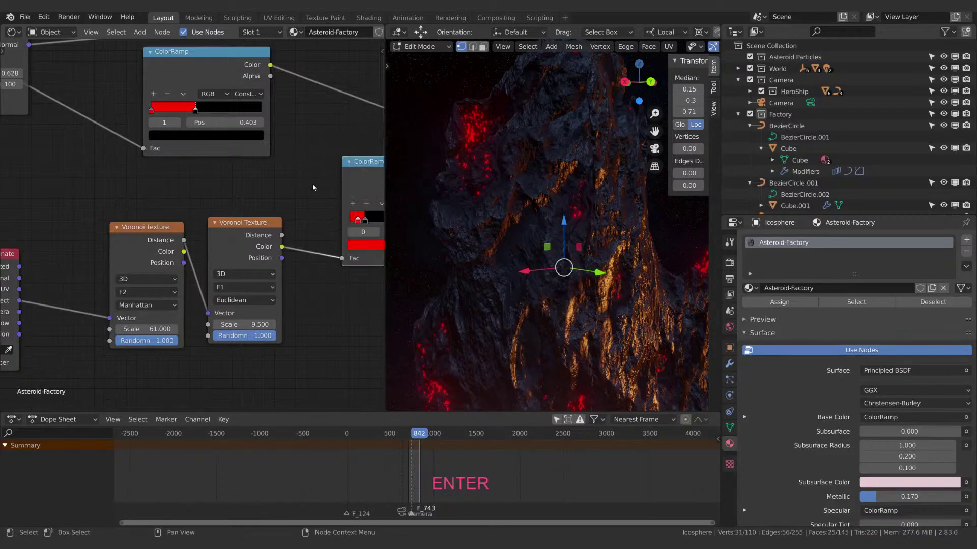
Set the HSV value of the patch ColorRamp's red stop to 4.
click(151, 110)
click(204, 141)
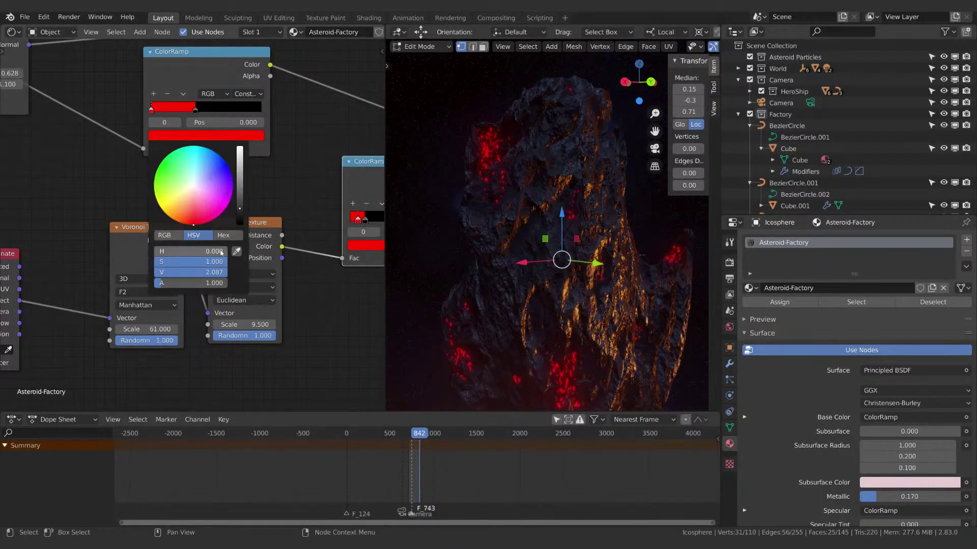
click(207, 272)
text(4)
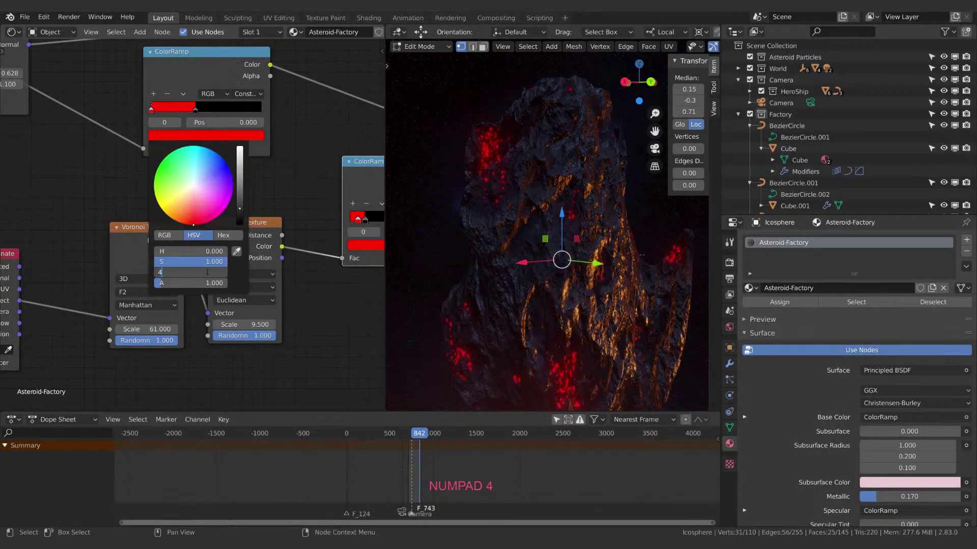
key(Return)
shift+middle_drag(566, 305, 607, 286)
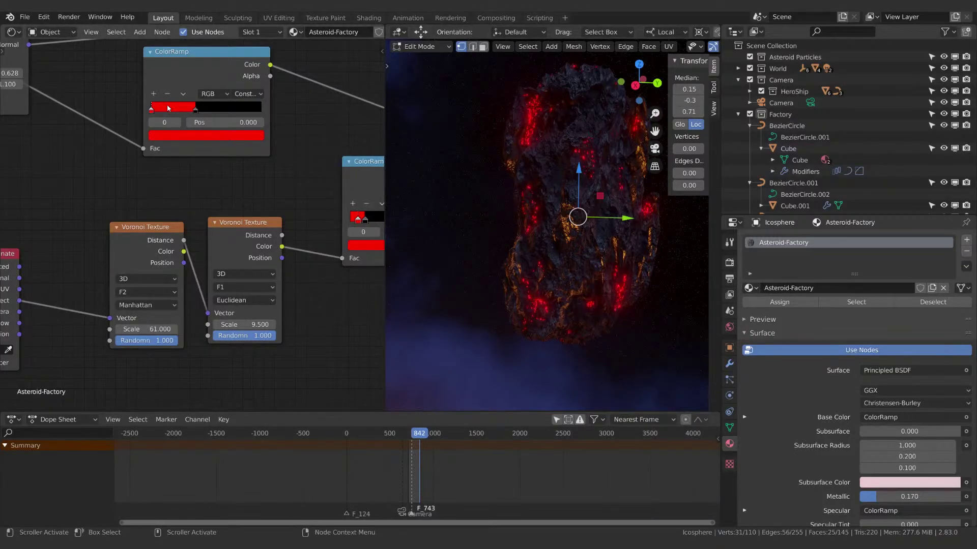
Check the red colours of both ColorRamps and examine the glowing patches across the rock up close.
click(173, 136)
click(362, 245)
click(363, 247)
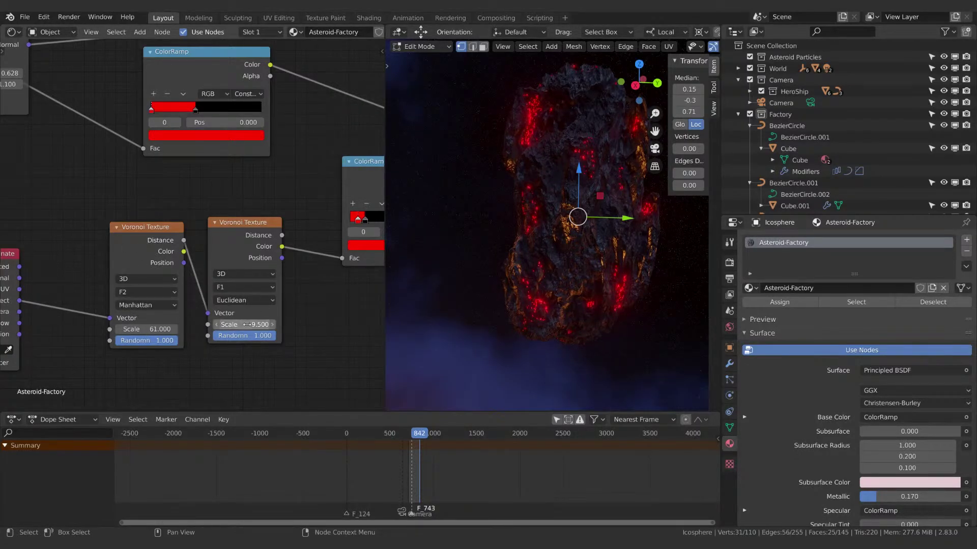
drag(249, 325, 256, 325)
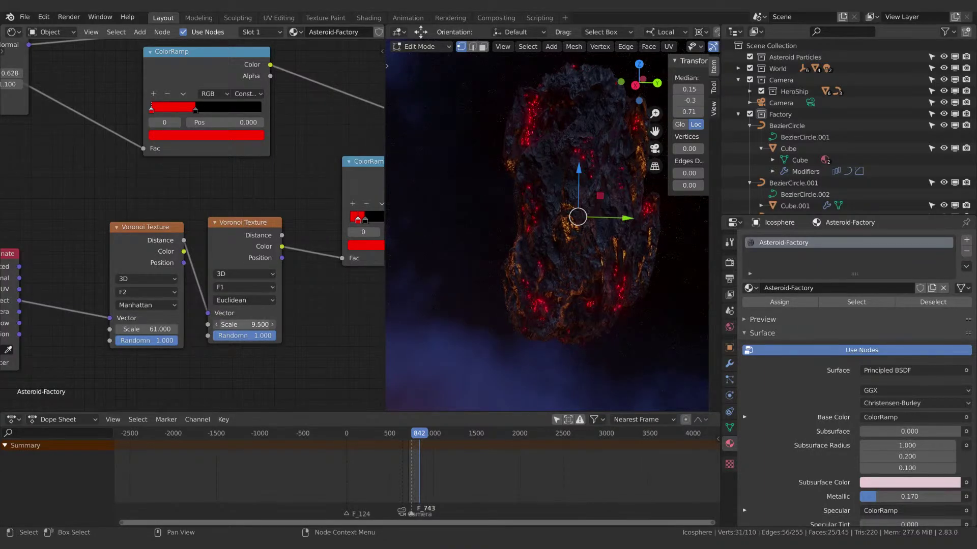
scroll(585, 325, up, 4)
shift+middle_drag(588, 325, 503, 307)
scroll(453, 87, up, 2)
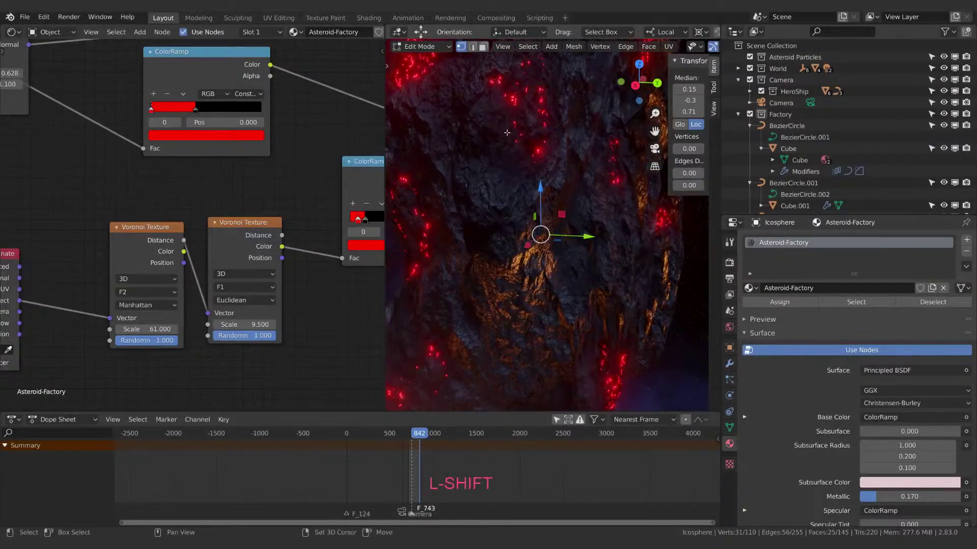
shift+middle_drag(440, 66, 454, 148)
shift+middle_drag(446, 191, 485, 57)
middle_drag(545, 332, 481, 272)
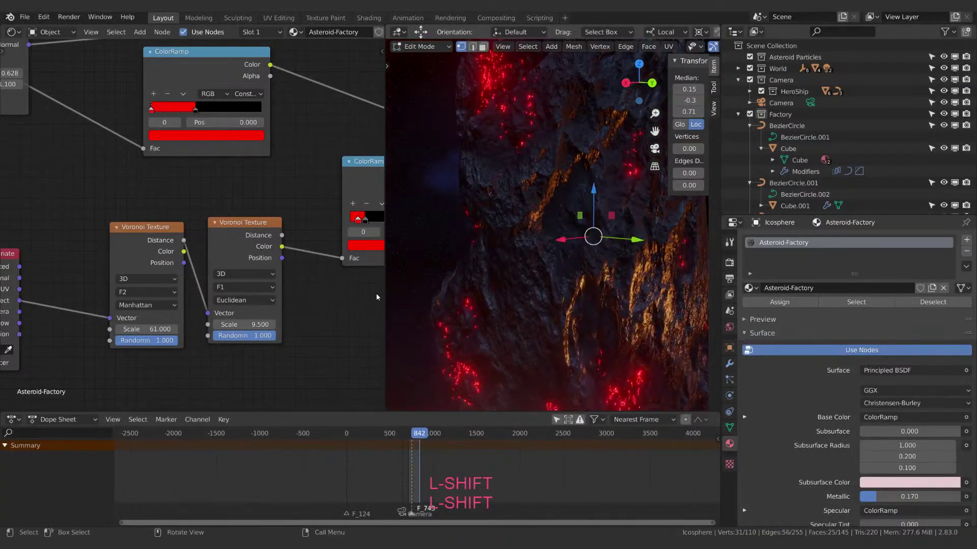
Move the Texture Coordinate node aside and insert a Mapping node between its Object output and the first Voronoi Texture.
middle_drag(86, 349, 279, 286)
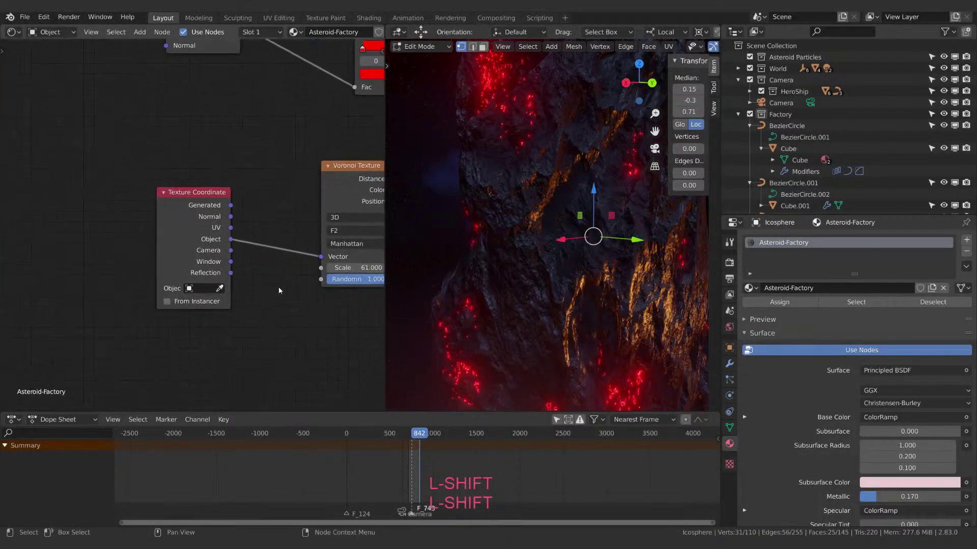
click(189, 218)
key(g)
click(78, 227)
key(shift+a)
click(127, 294)
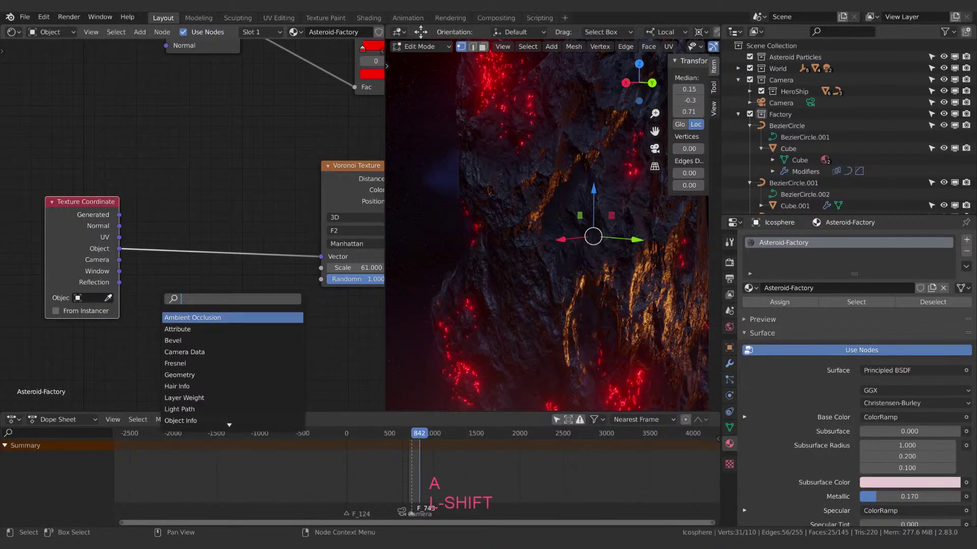
text(mapp)
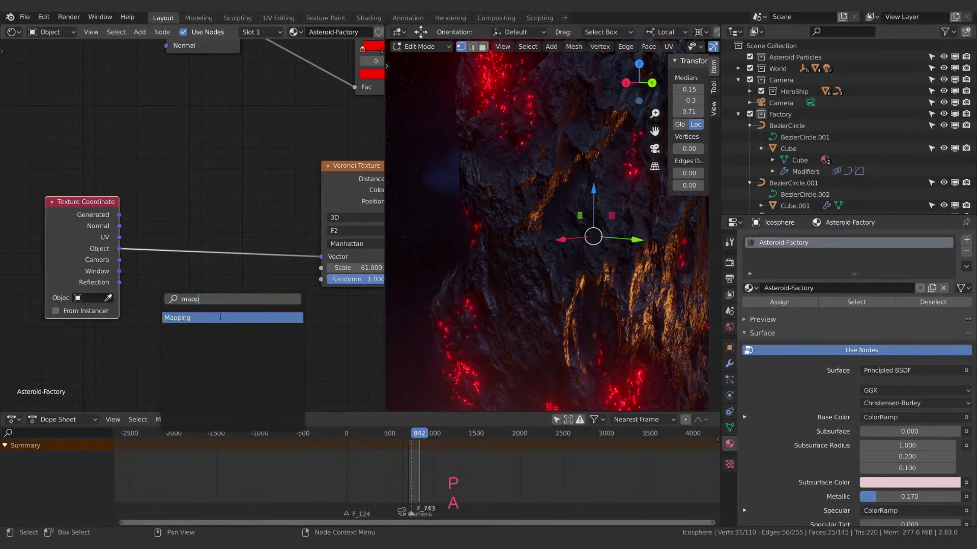
click(220, 317)
click(258, 236)
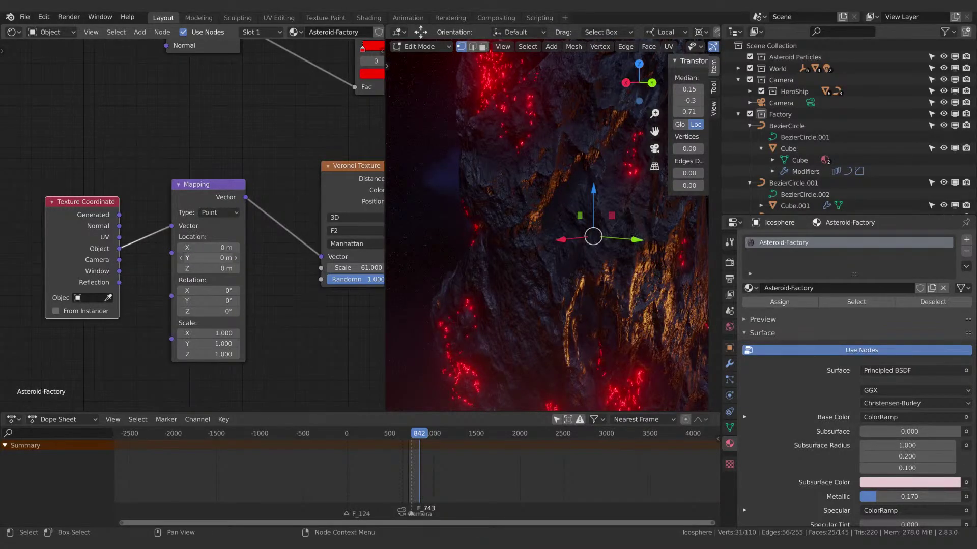
Set the Mapping node's Y location to 0.1 m and move the Texture Coordinate node farther from it.
mouse_move(208, 258)
mouse_down()
mouse_move(239, 257)
mouse_move(194, 258)
mouse_move(228, 257)
mouse_move(213, 257)
mouse_up()
middle_drag(84, 204, 133, 169)
drag(132, 169, 79, 119)
Add a Combine XYZ node and connect its Vector output to the Mapping node's Location input.
key(shift+a)
click(153, 250)
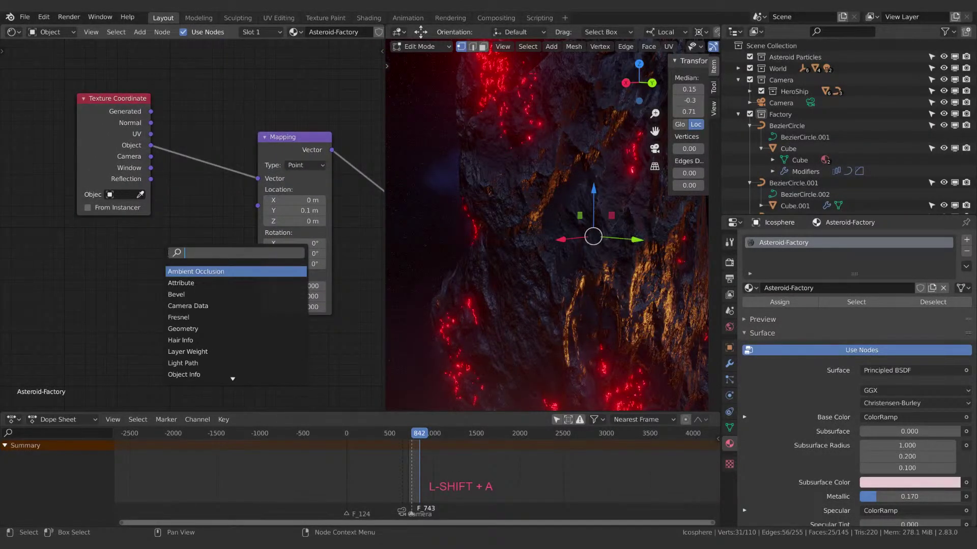
text(com)
key(Down)
key(Down)
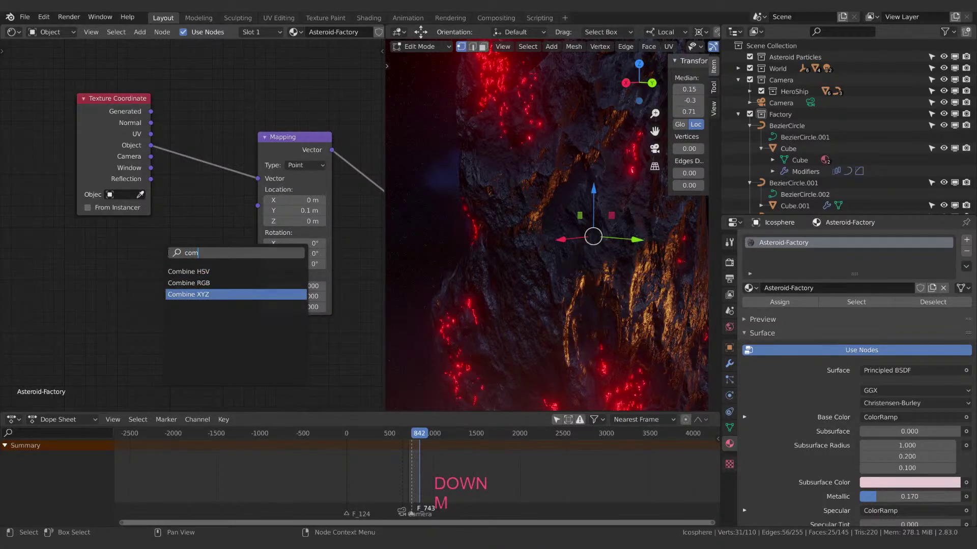
key(Return)
click(138, 260)
middle_drag(187, 243, 228, 224)
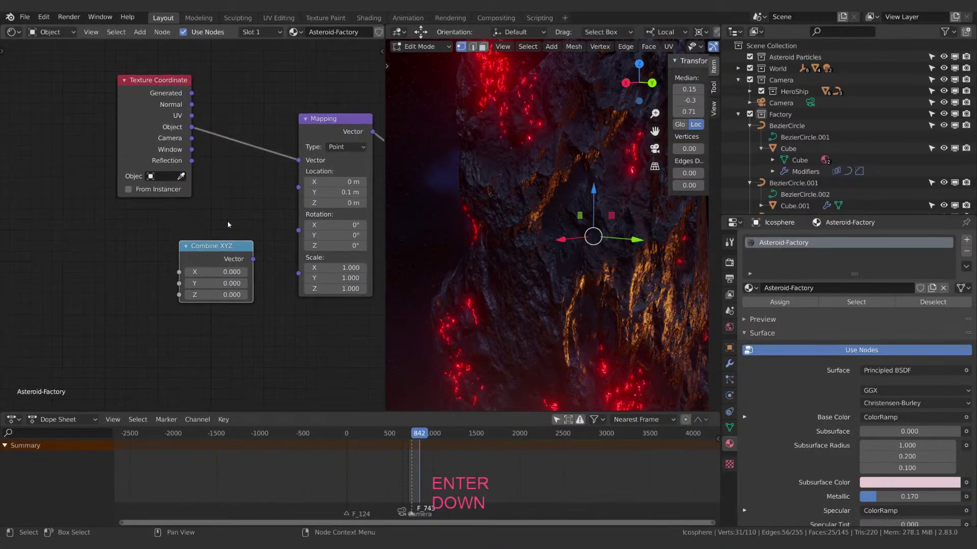
mouse_move(254, 261)
mouse_down()
mouse_move(278, 184)
mouse_move(299, 187)
mouse_up()
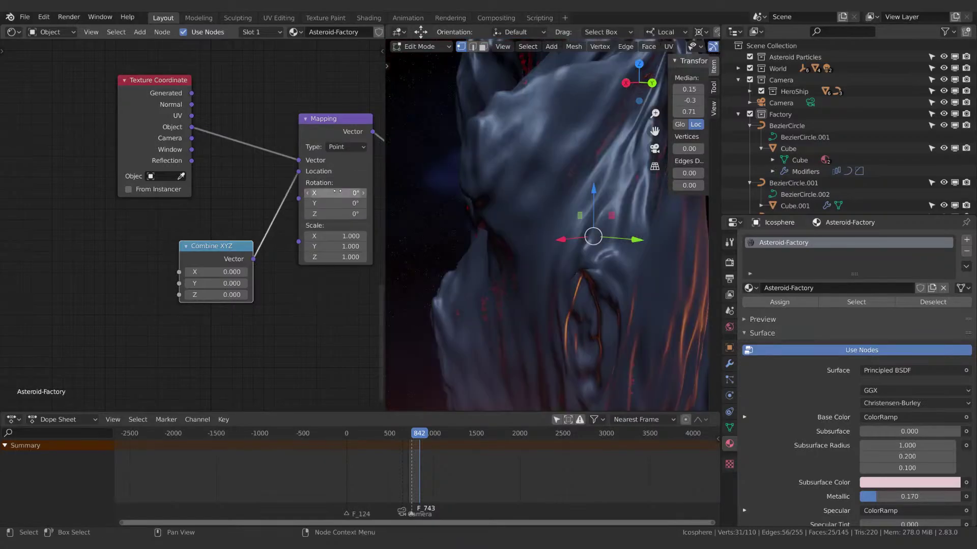
middle_drag(228, 237, 271, 216)
key(shift+a)
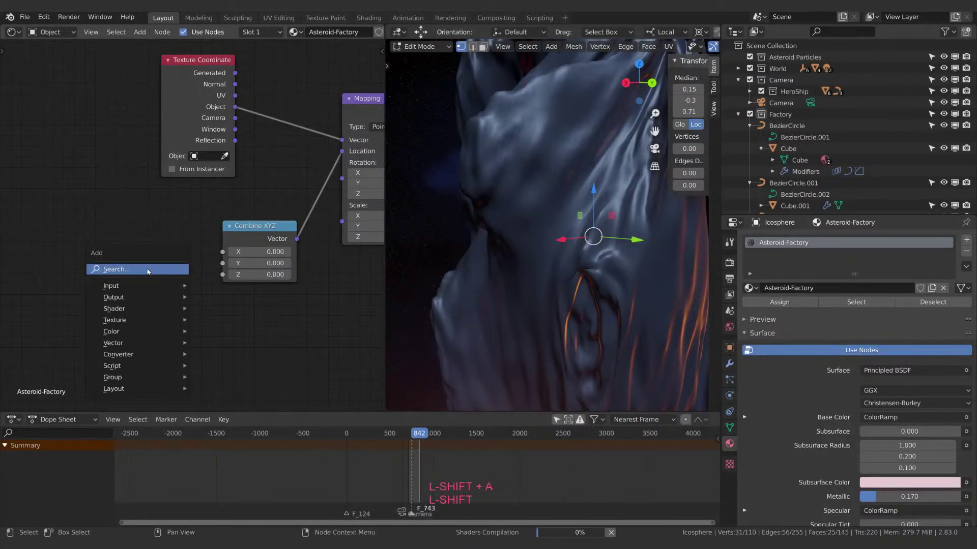
click(108, 273)
text(mapp)
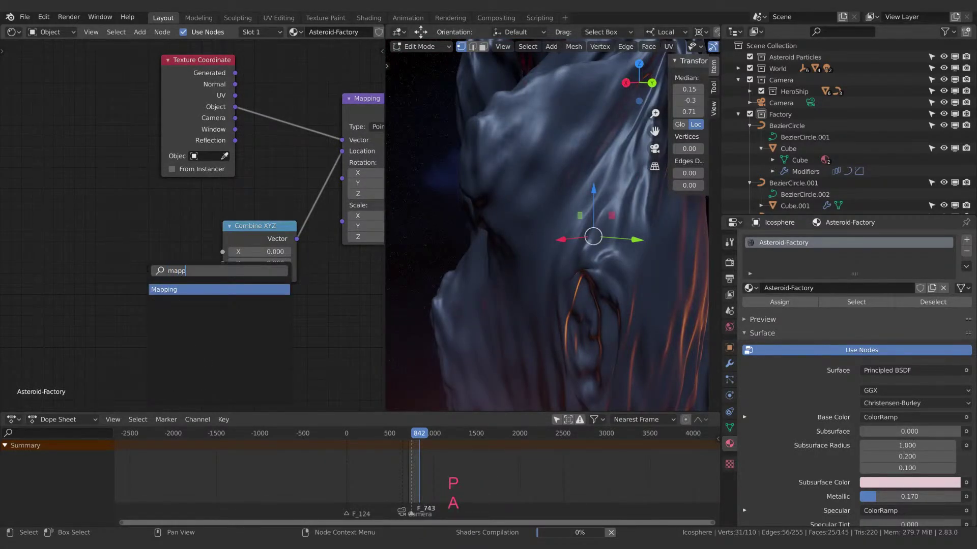
key(Return)
key(x)
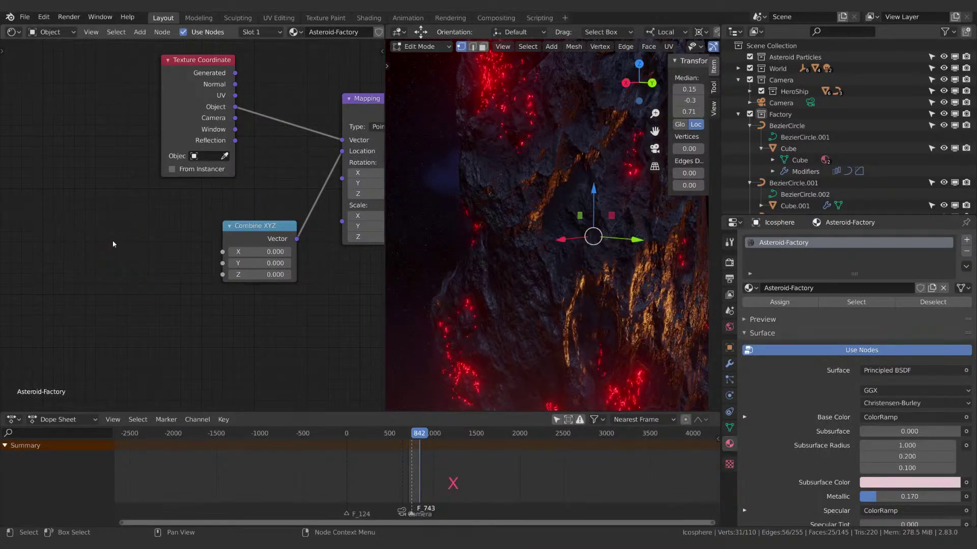
key(shift+a)
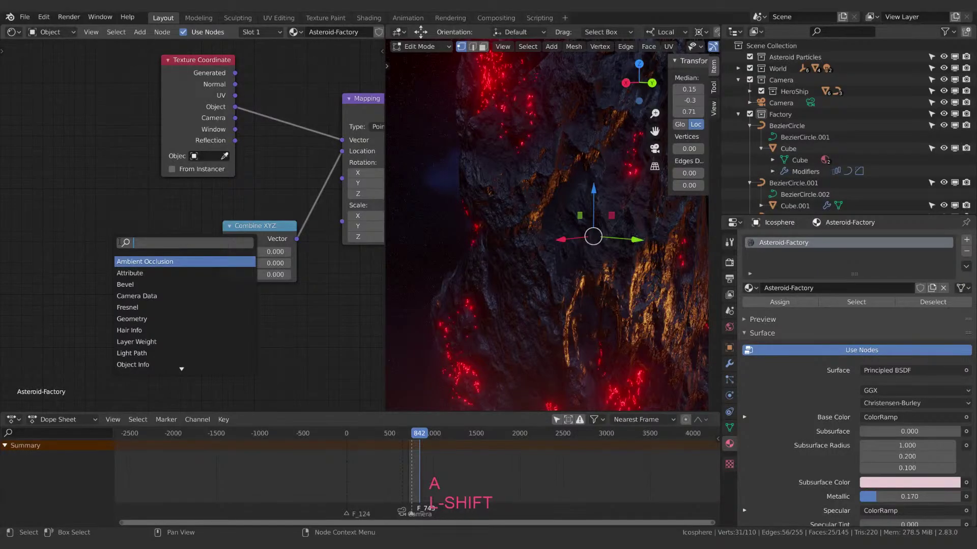
text(rem)
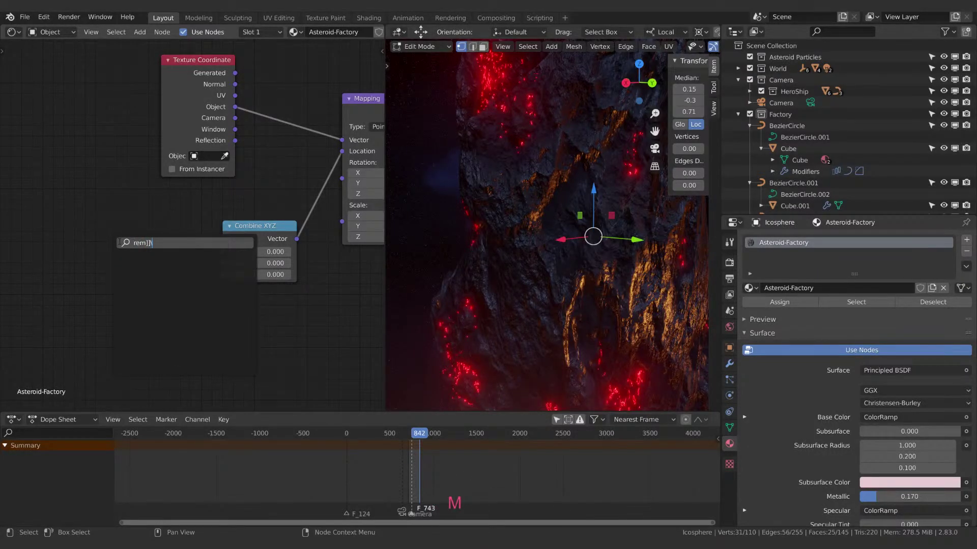
key(BackSpace)
key(BackSpace)
key(BackSpace)
key(BackSpace)
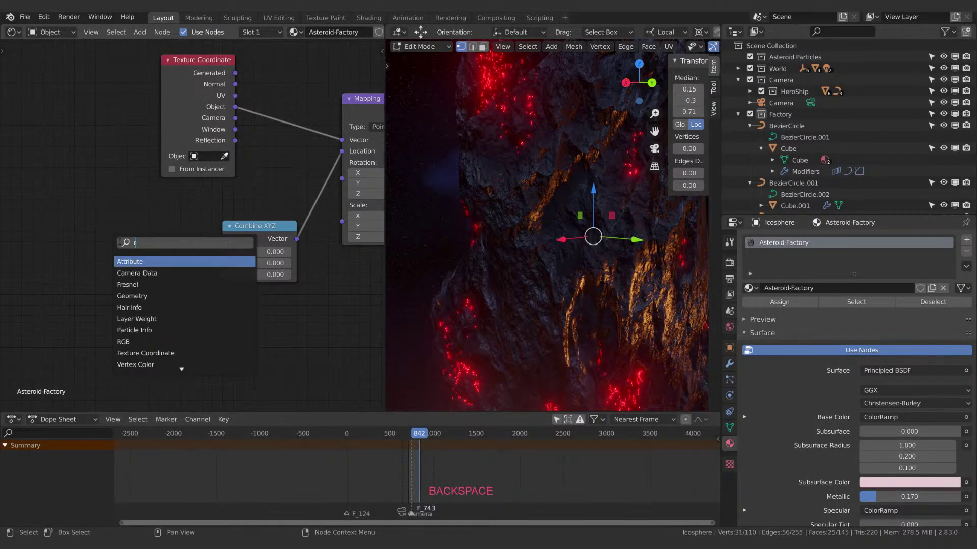
key(Escape)
Add a Map Range converter node beside Combine XYZ and connect its Result to the Y input.
key(shift+a)
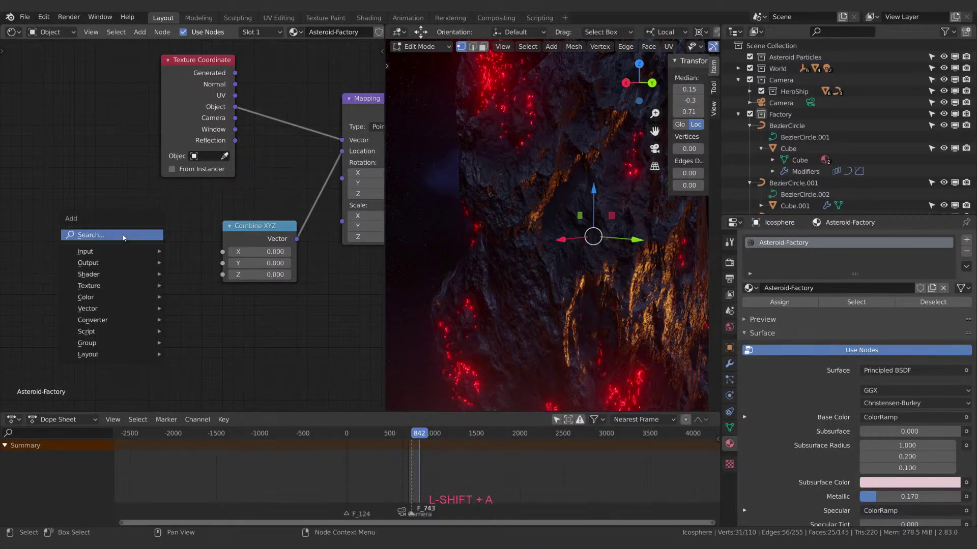
mouse_move(116, 320)
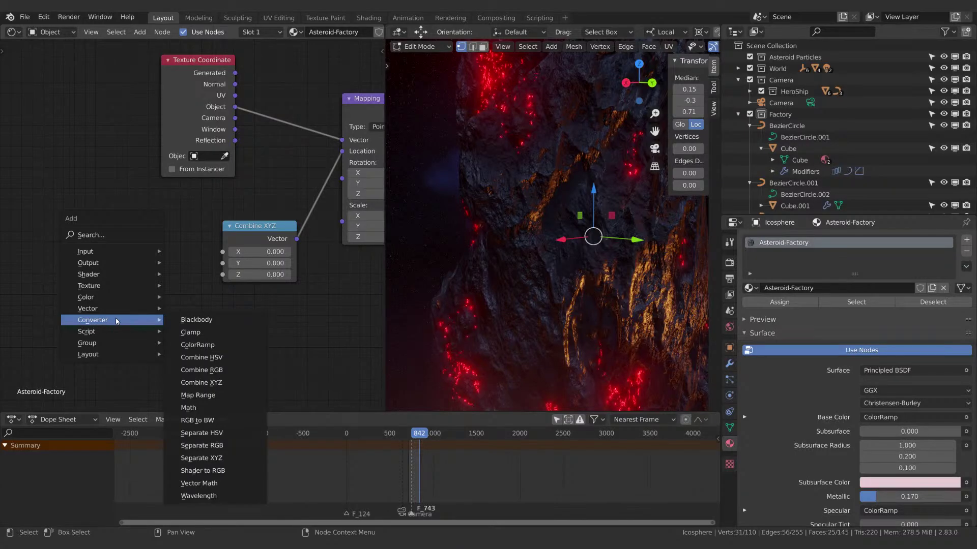
click(215, 396)
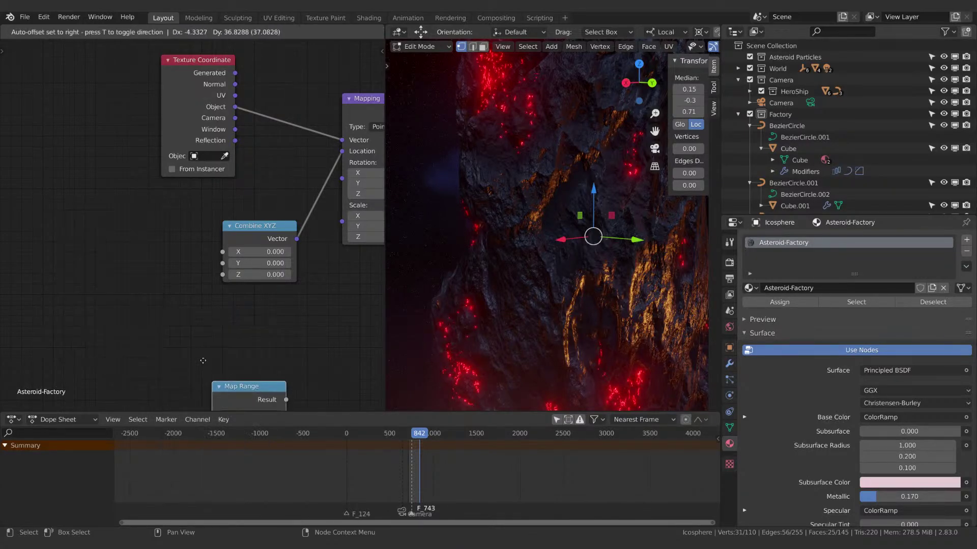
click(117, 243)
mouse_move(117, 243)
mouse_down()
mouse_move(132, 222)
mouse_move(125, 238)
mouse_up()
middle_drag(166, 249, 155, 244)
drag(153, 243, 215, 256)
drag(119, 240, 127, 255)
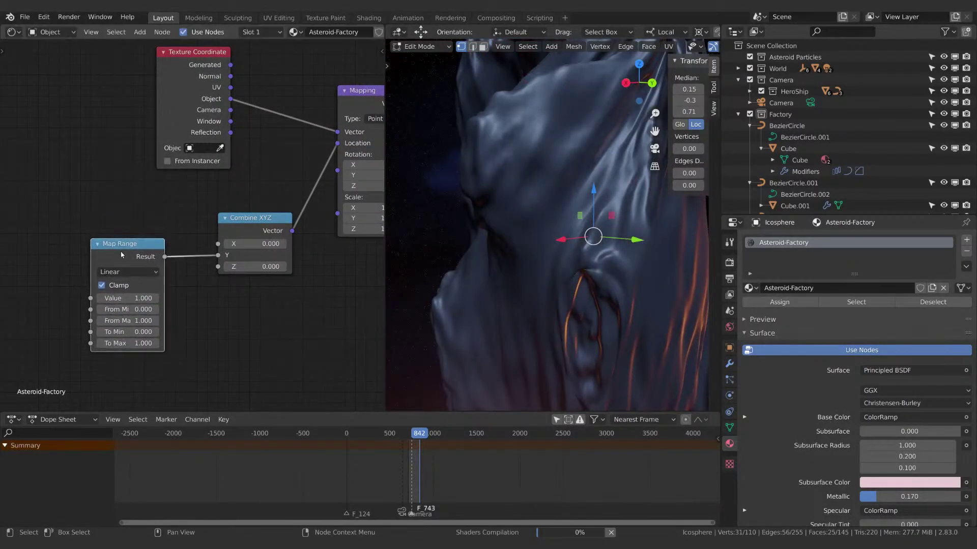
Set the Map Range node's To Max to 0.1 and its Value to 0.8.
click(118, 343)
text(1.0)
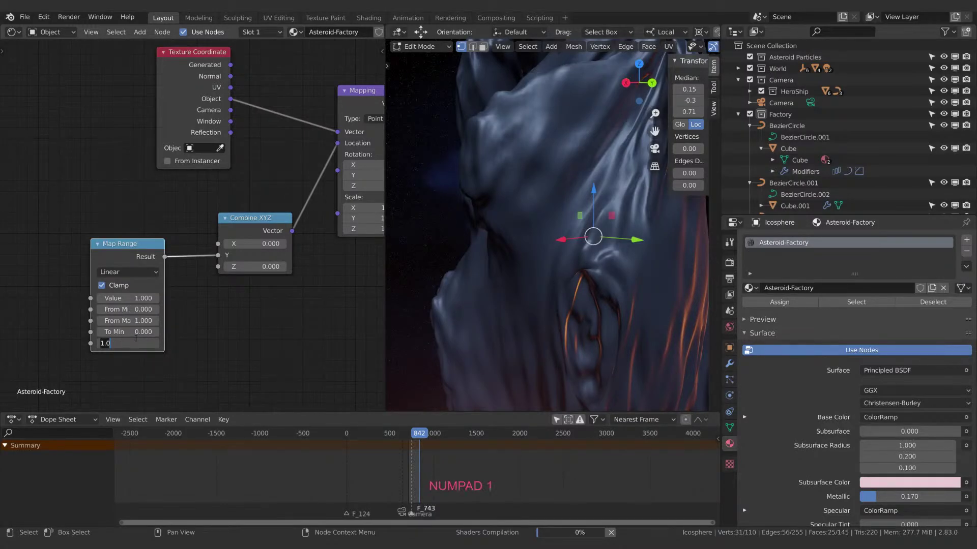
key(Return)
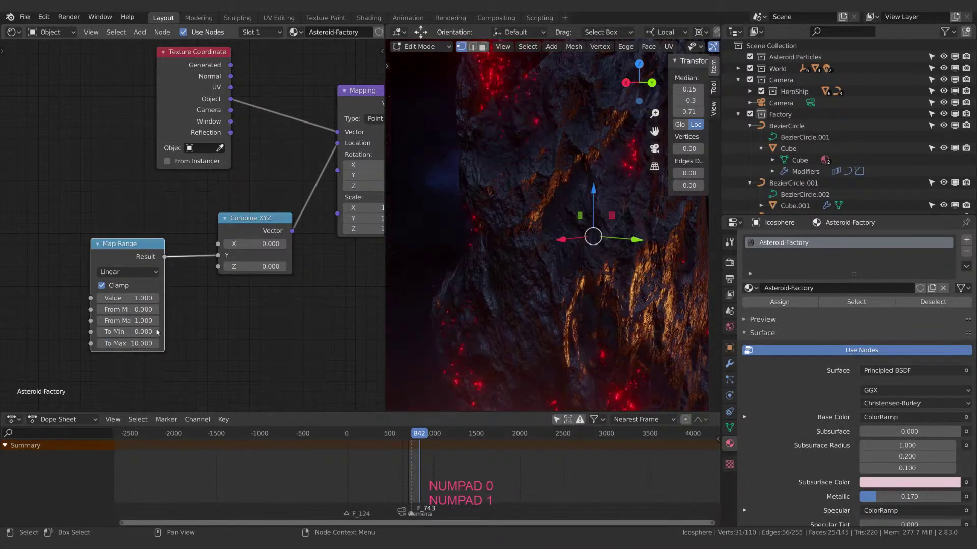
double_click(118, 343)
text(.1)
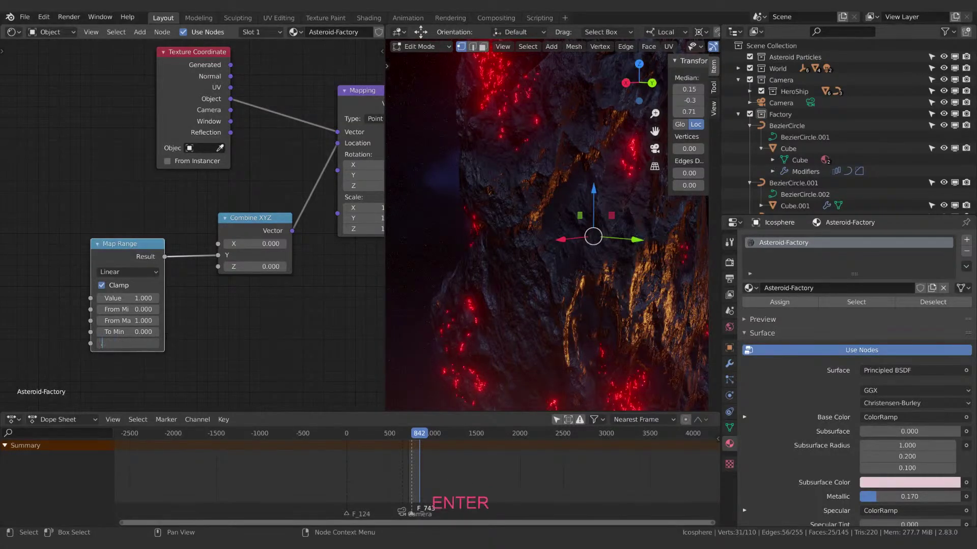
key(Return)
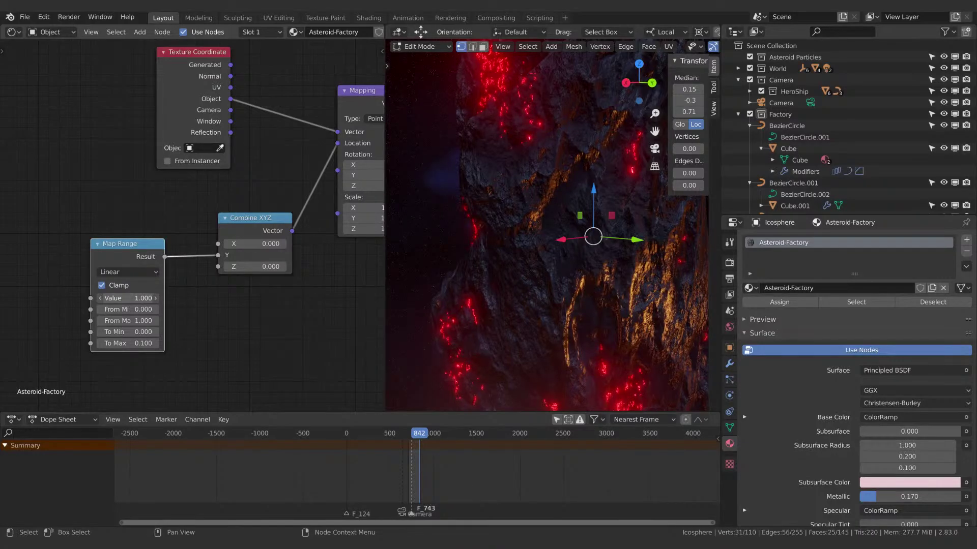
mouse_move(126, 298)
mouse_down()
mouse_move(104, 298)
mouse_move(130, 298)
mouse_up()
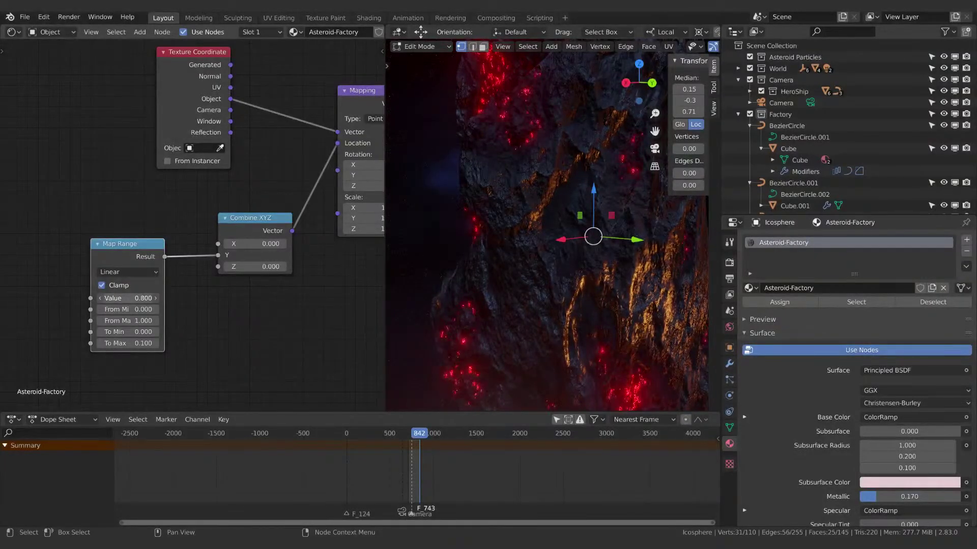
Delete the Map Range and Combine XYZ nodes.
key(x)
key(x)
Set the Mapping node's Y location to 0 m.
middle_drag(260, 265, 112, 300)
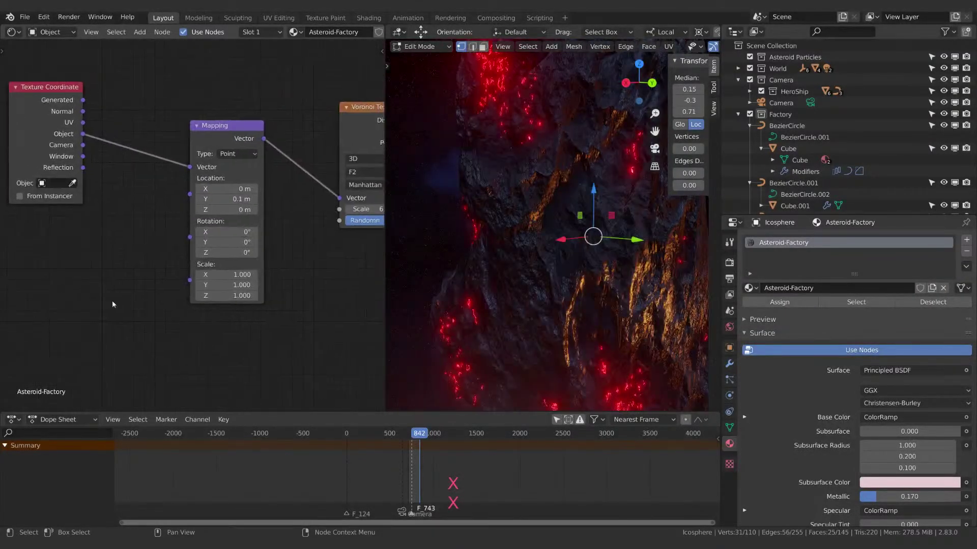
double_click(230, 200)
text(0.17)
text(0)
key(Return)
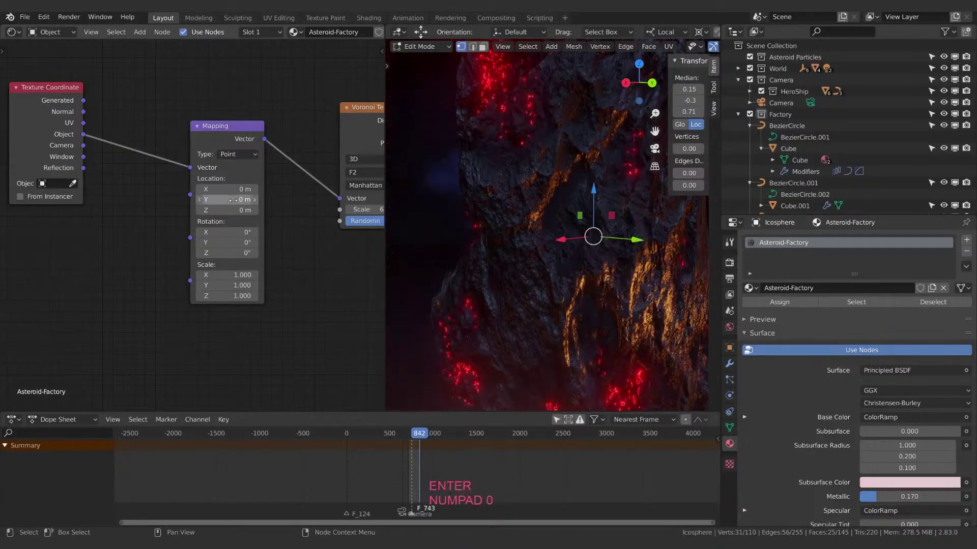
Examine the red glowing patches over the whole rock from other viewing angles.
scroll(585, 223, down, 5)
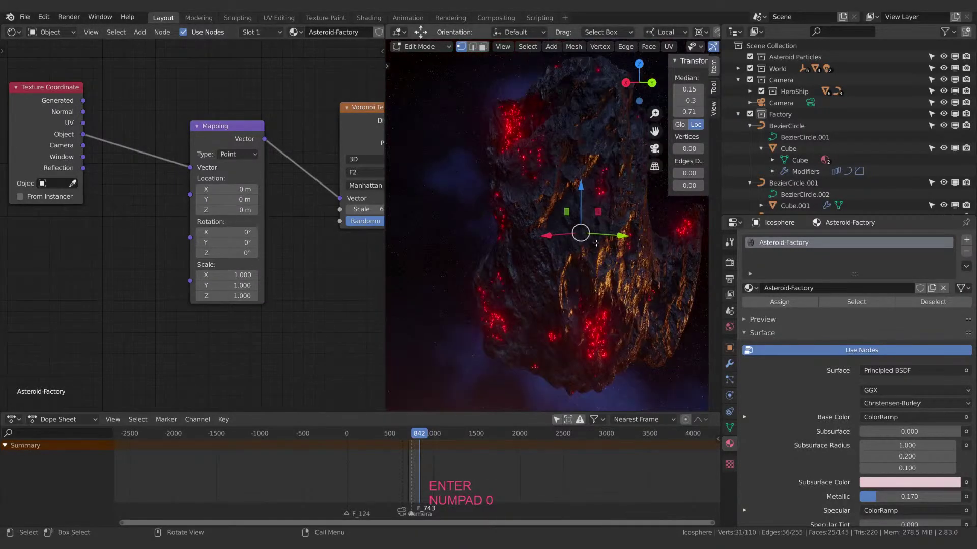
shift+middle_drag(585, 221, 576, 252)
scroll(539, 247, up, 5)
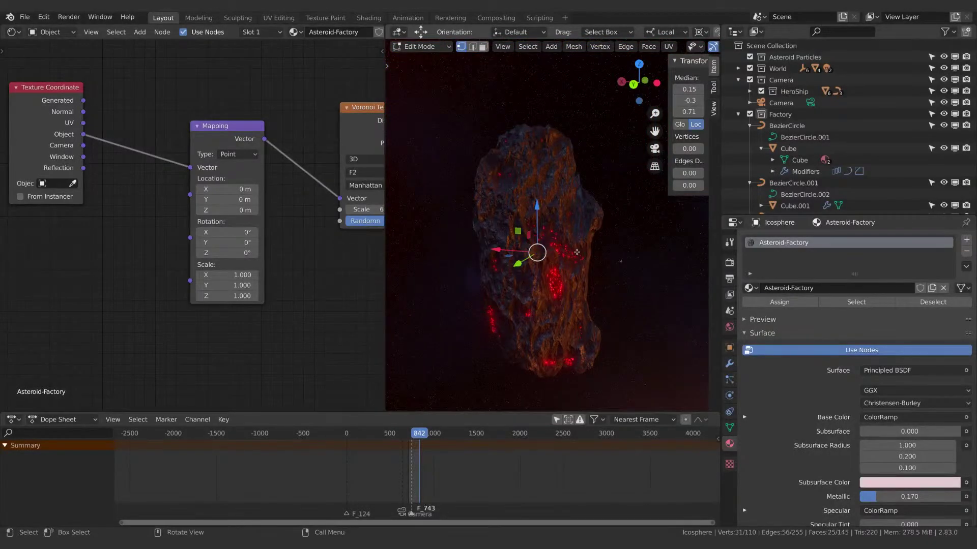